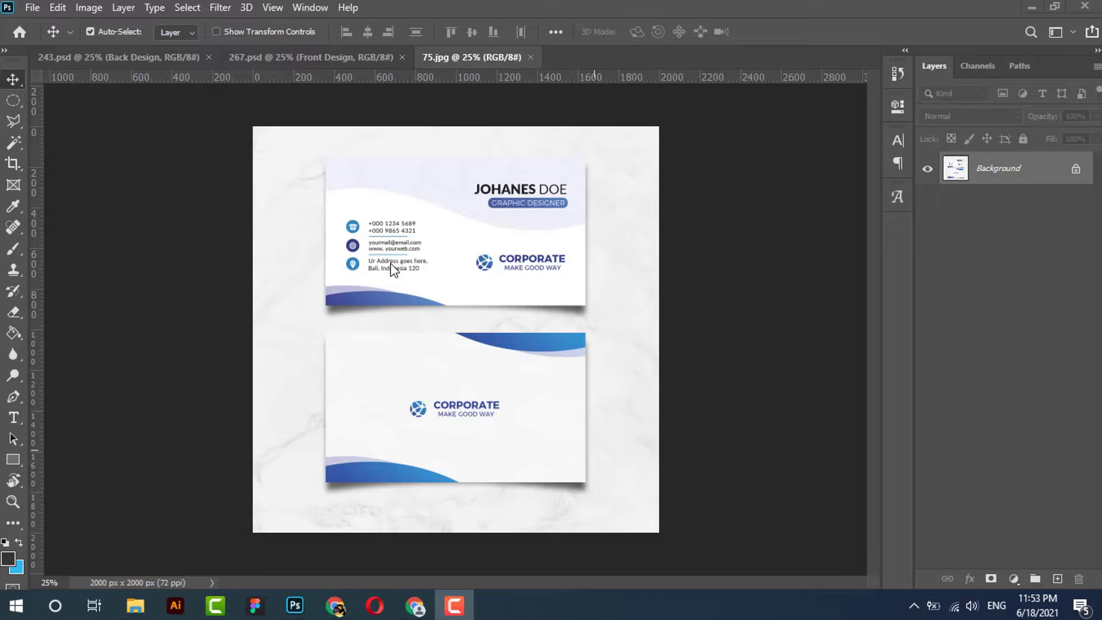
Step: Search Google for the standard name card size and highlight the 9x5,4 cm answer
click(414, 606)
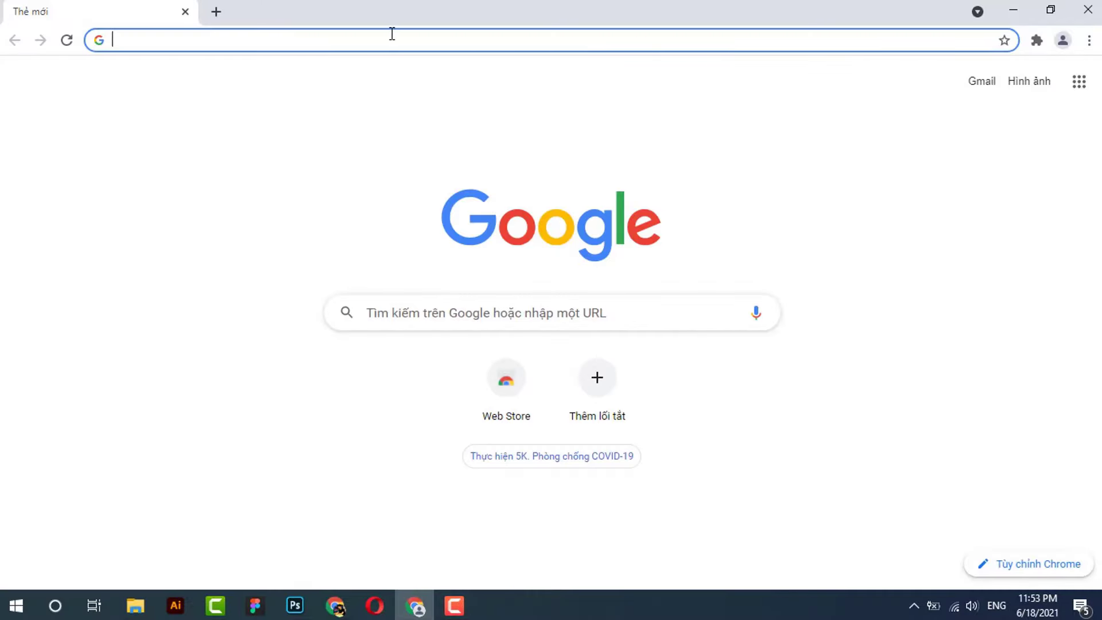
text(kich thuo)
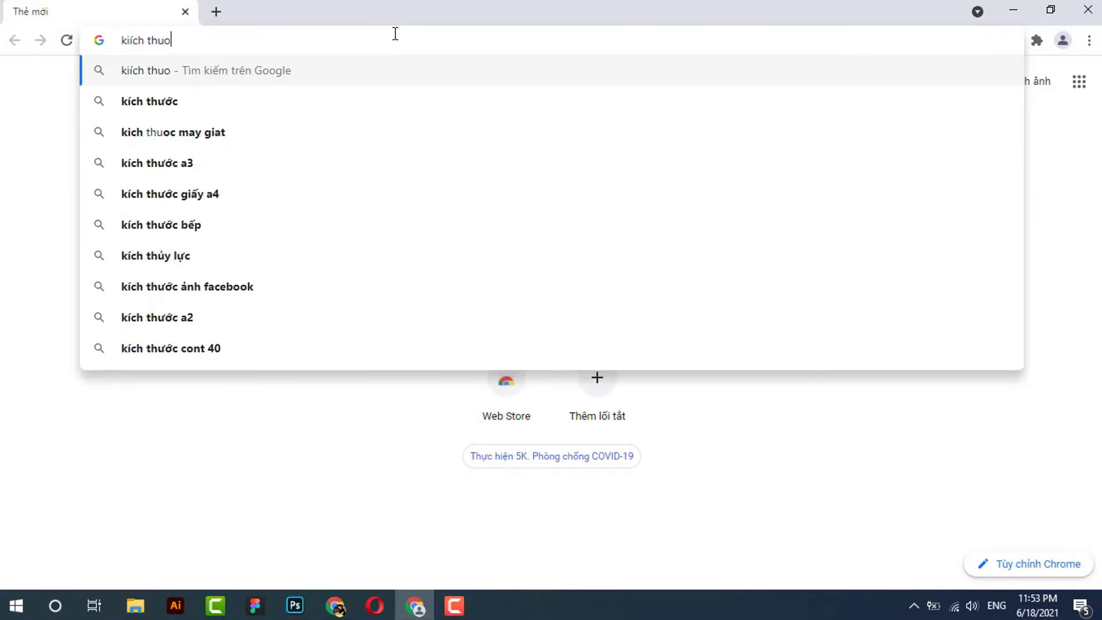
text(ớc chuaẩn )
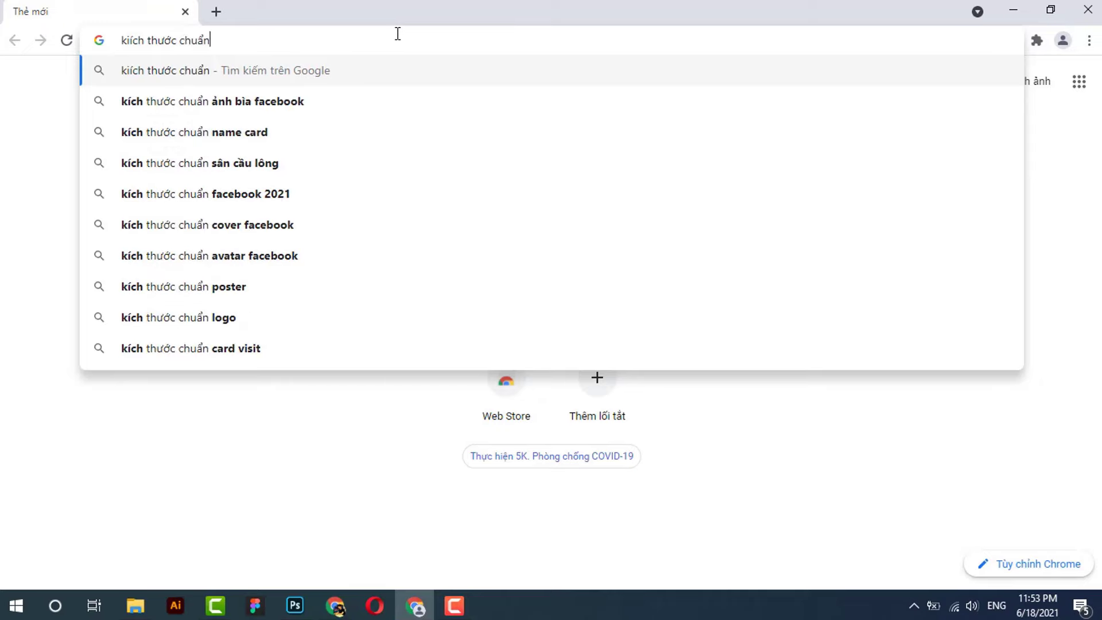
text(nam)
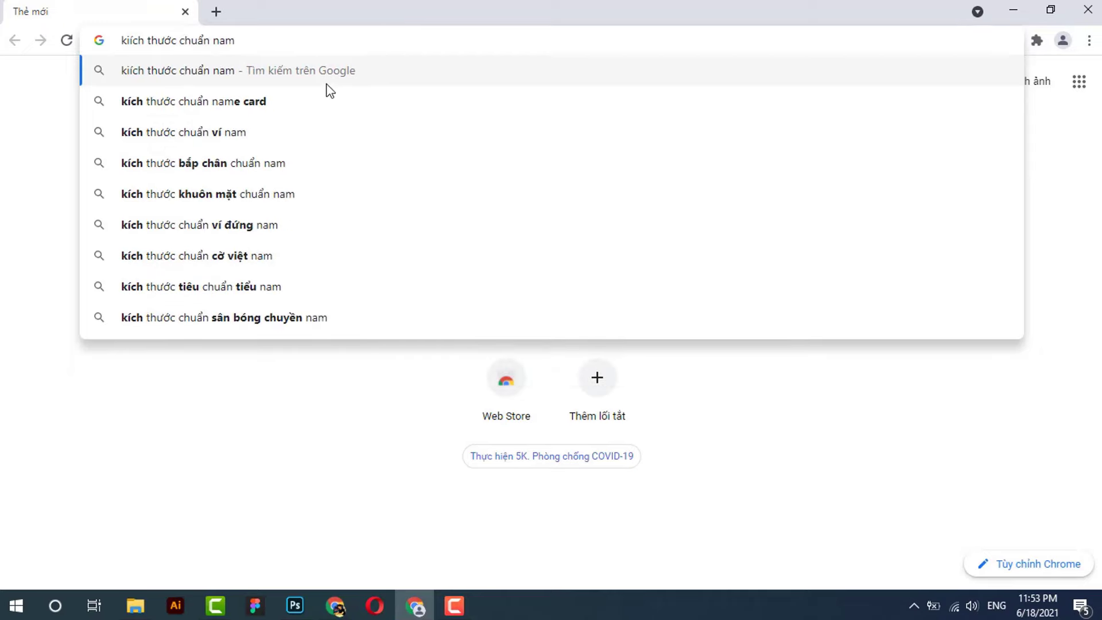
click(326, 101)
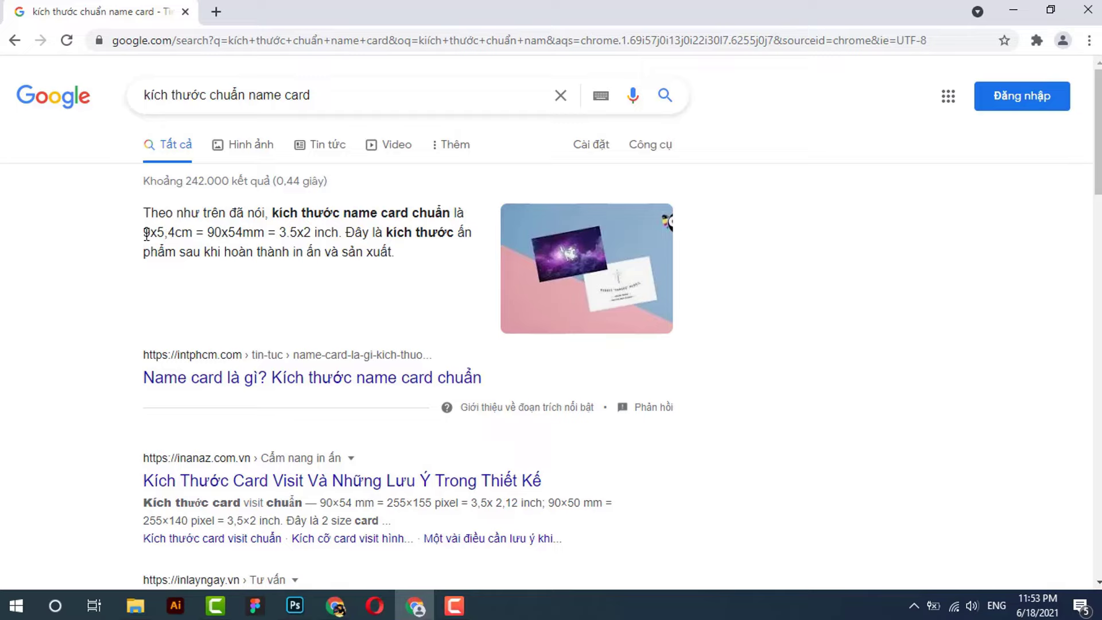
drag(144, 232, 178, 232)
Step: Back in Photoshop, begin a new document named Namecard01 from File > New
click(295, 605)
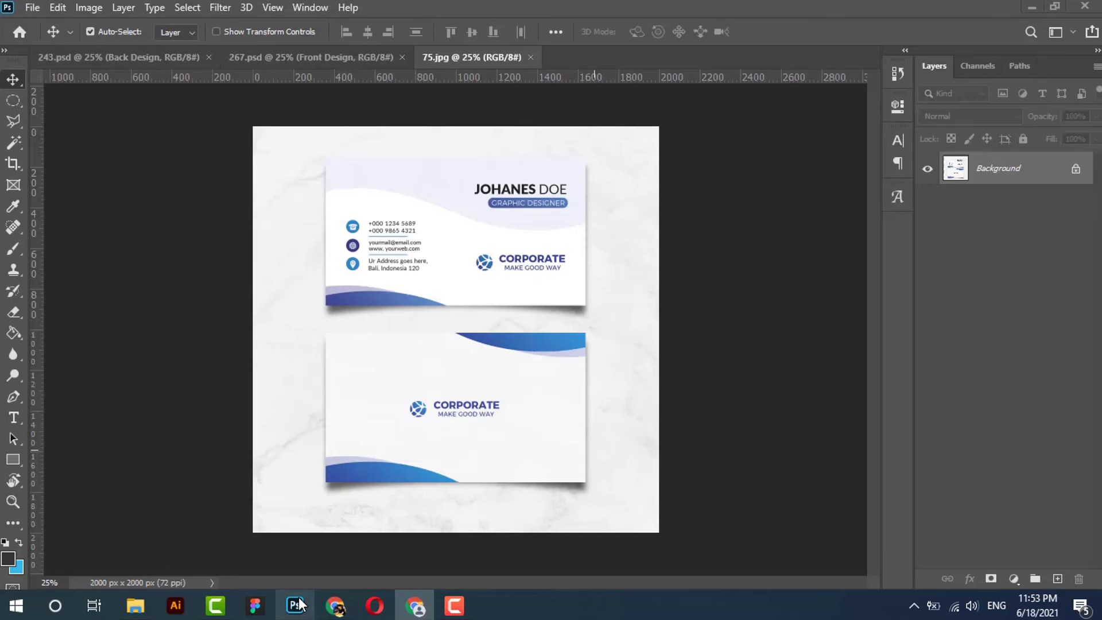
click(28, 11)
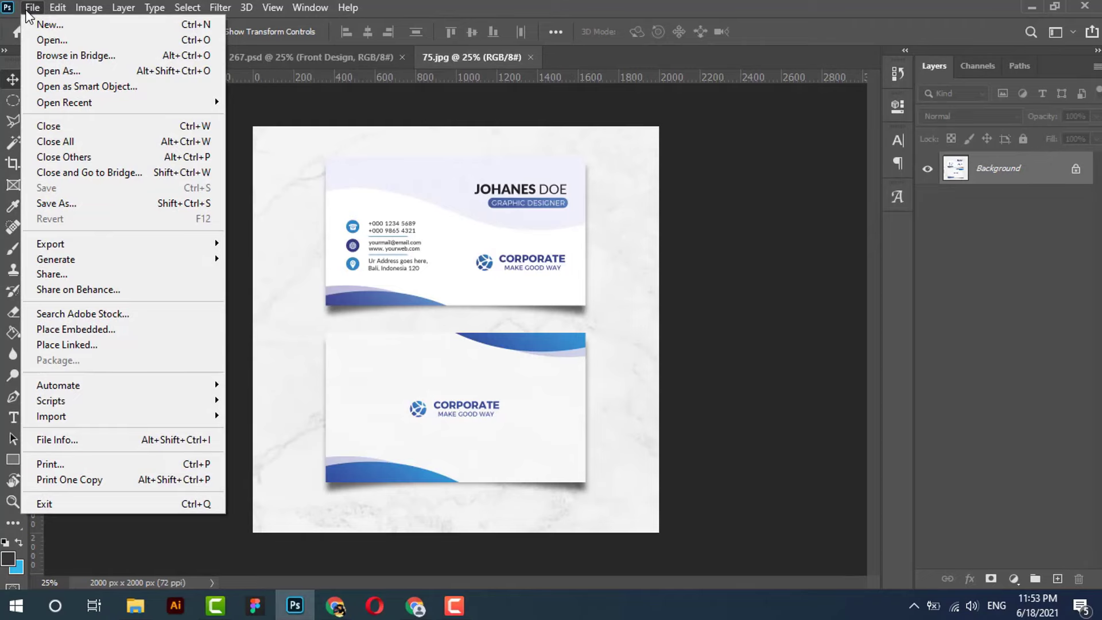
click(42, 24)
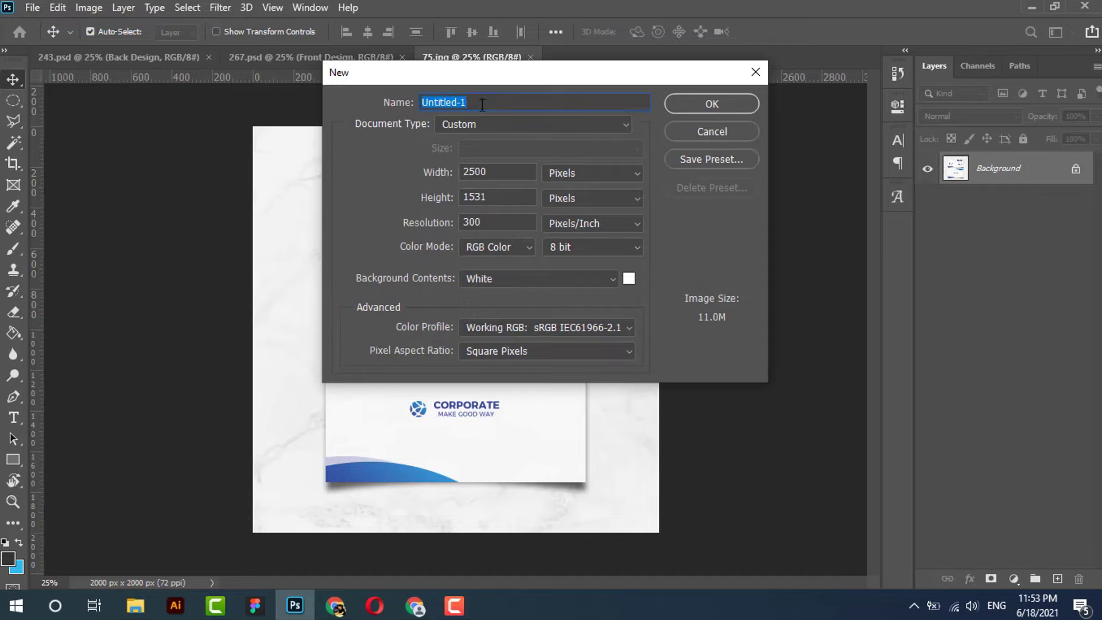
text(Name)
text(card)
text(01)
double_click(460, 171)
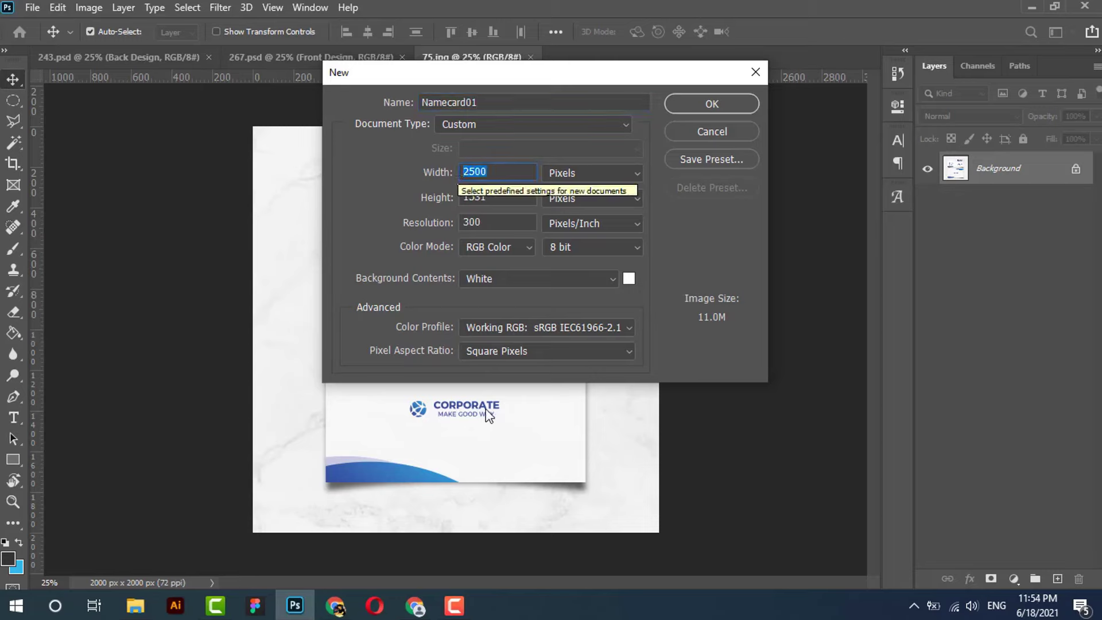
Step: Set the new document's units to Centimeters with width 9 and height 5.4
click(415, 606)
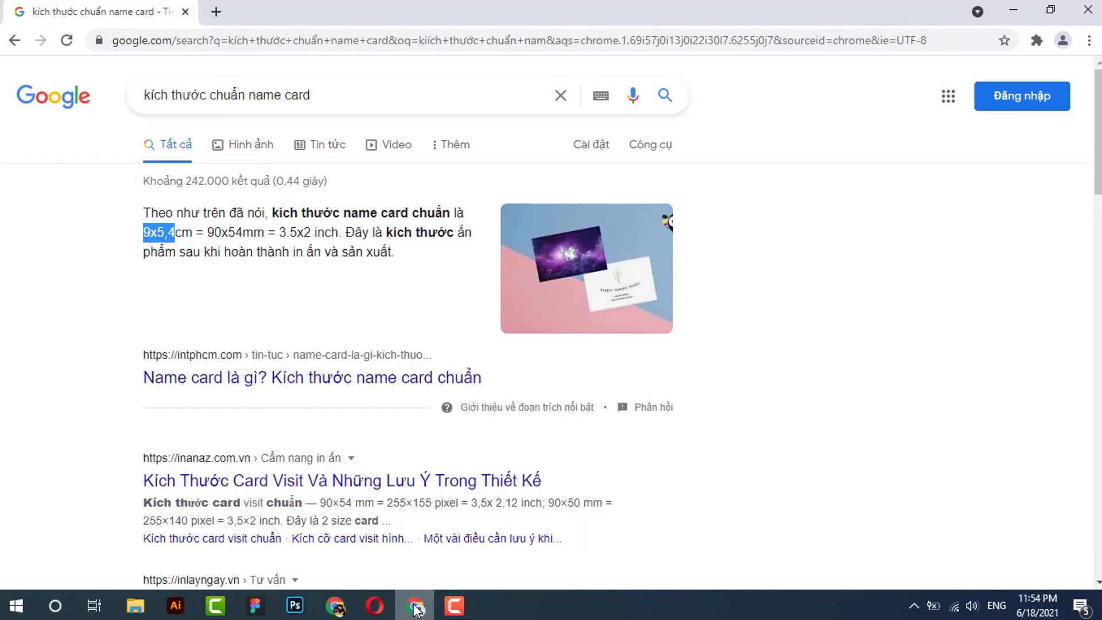
click(414, 605)
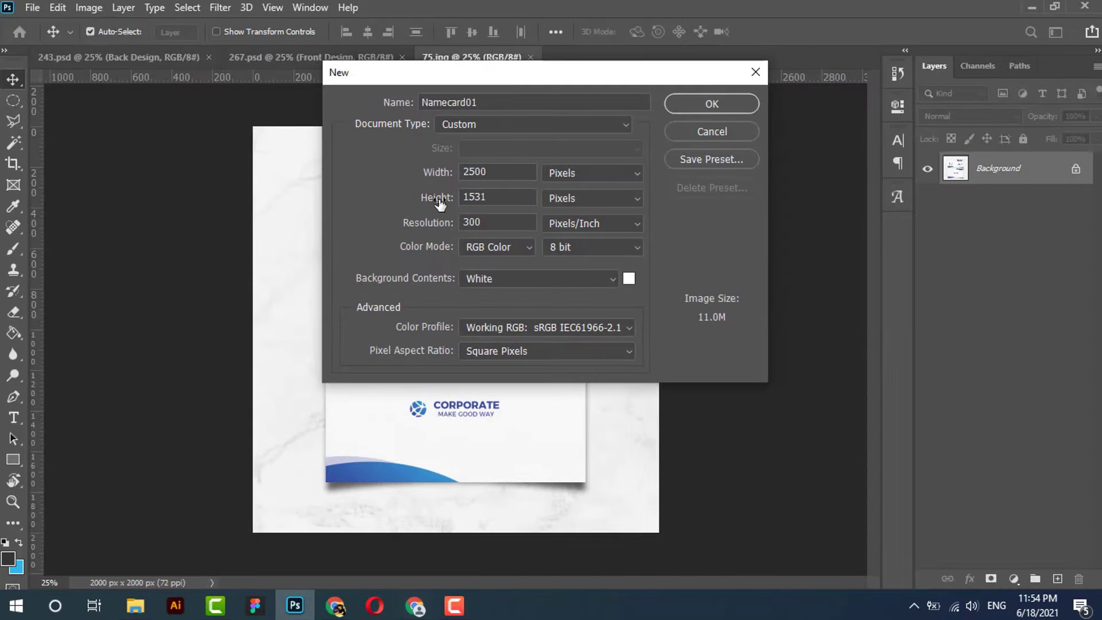
click(567, 173)
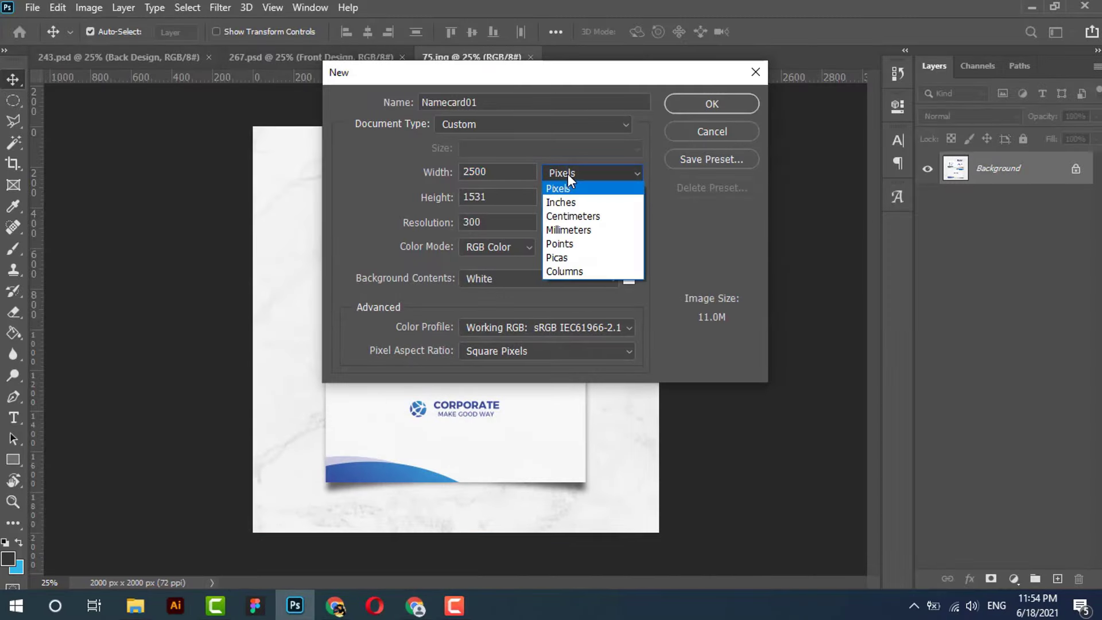
click(566, 216)
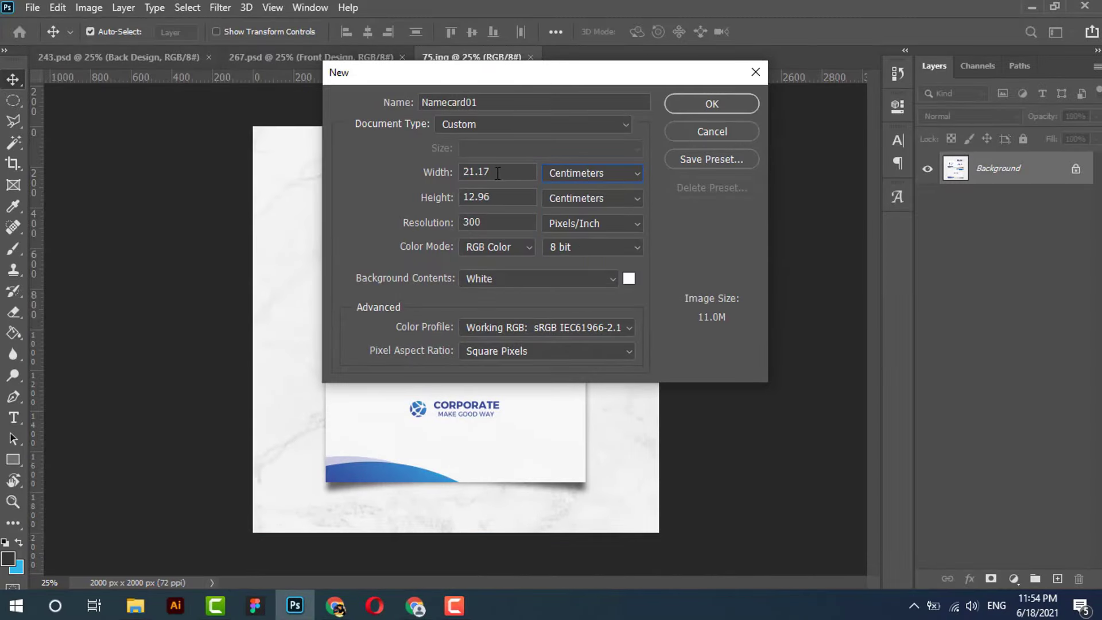
drag(496, 171, 440, 171)
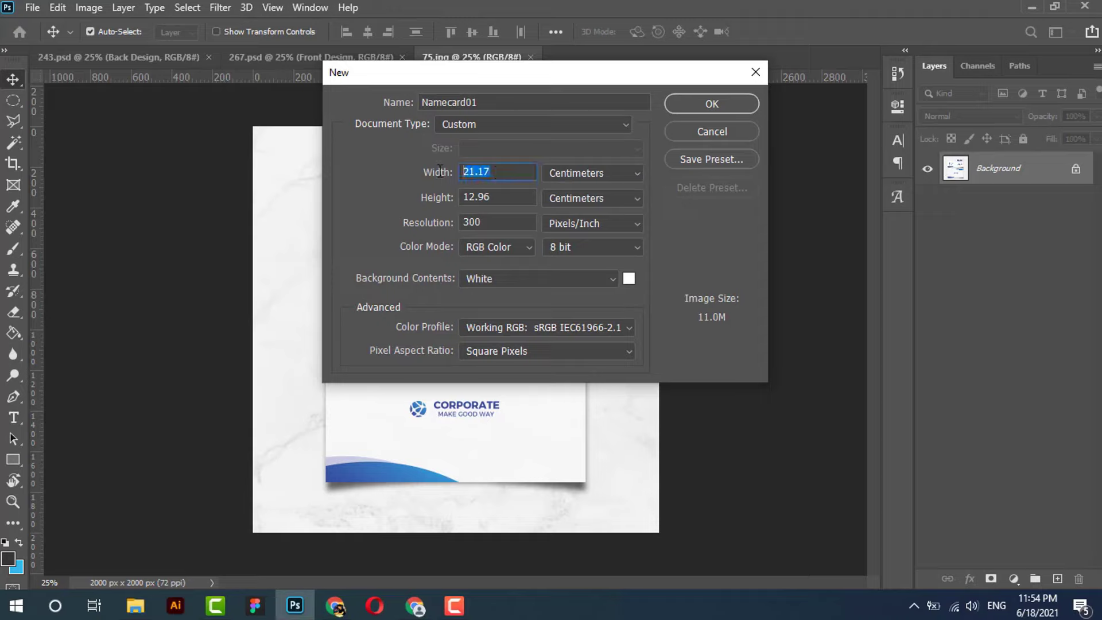
click(599, 171)
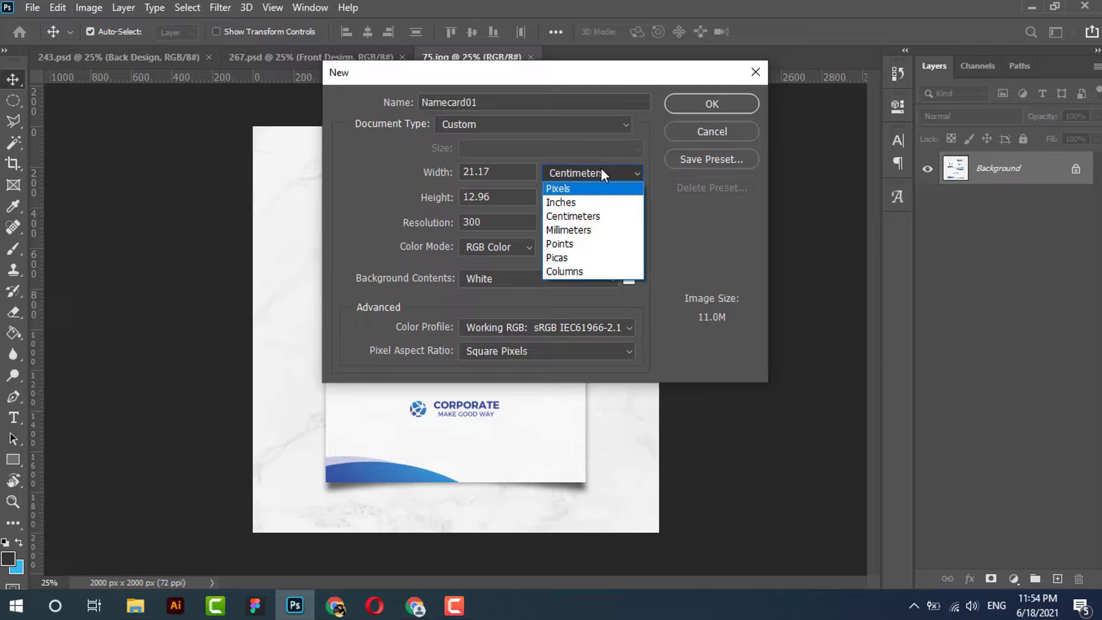
click(601, 171)
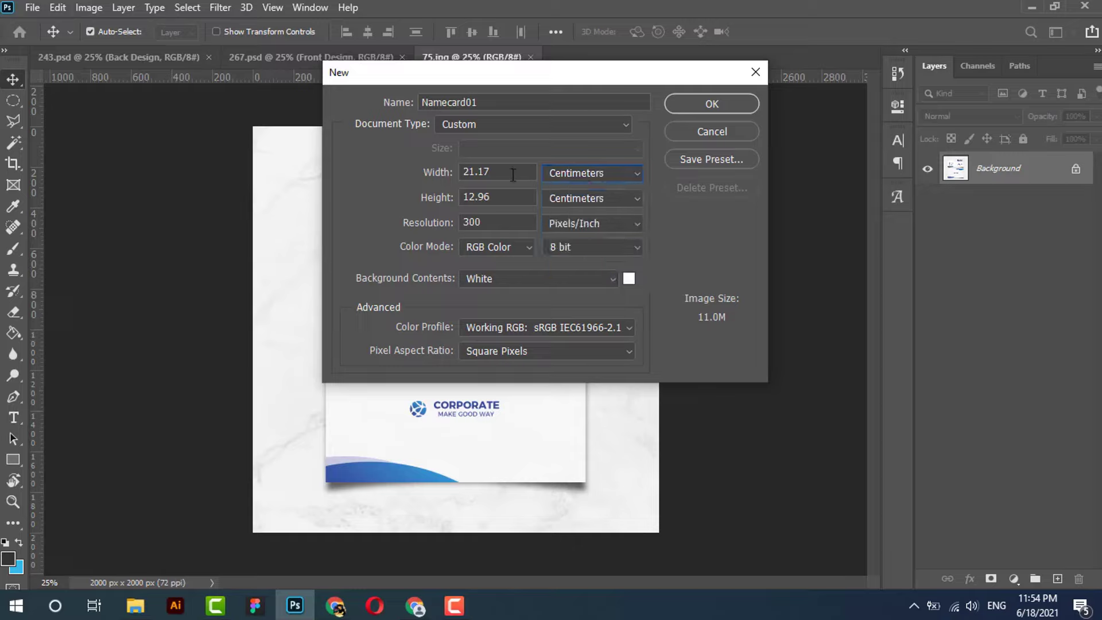
drag(491, 172, 458, 174)
text(9)
drag(500, 198, 450, 194)
text(5.)
text(4)
drag(483, 222, 460, 222)
Step: Choose CMYK Color mode and create the 9 × 5.4 cm Namecard01 canvas
click(500, 247)
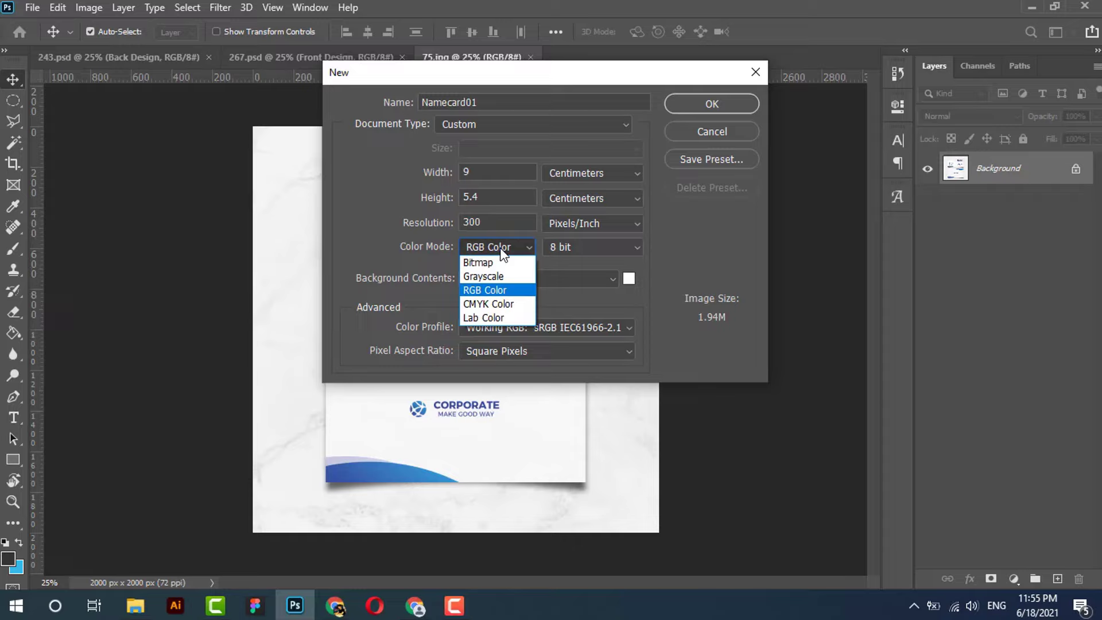
click(507, 309)
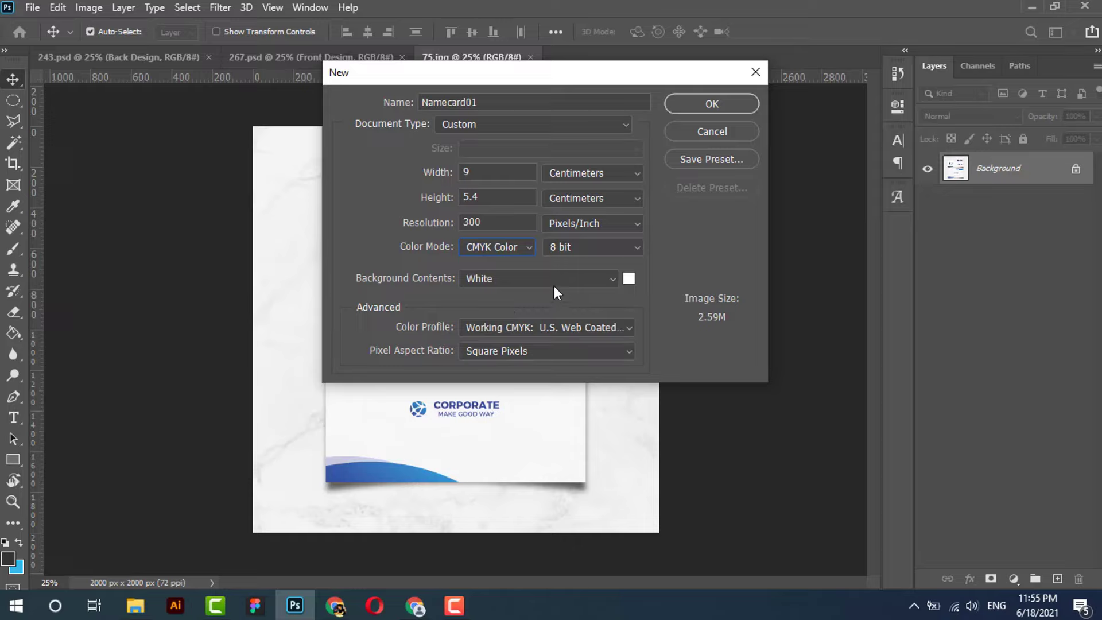
click(707, 102)
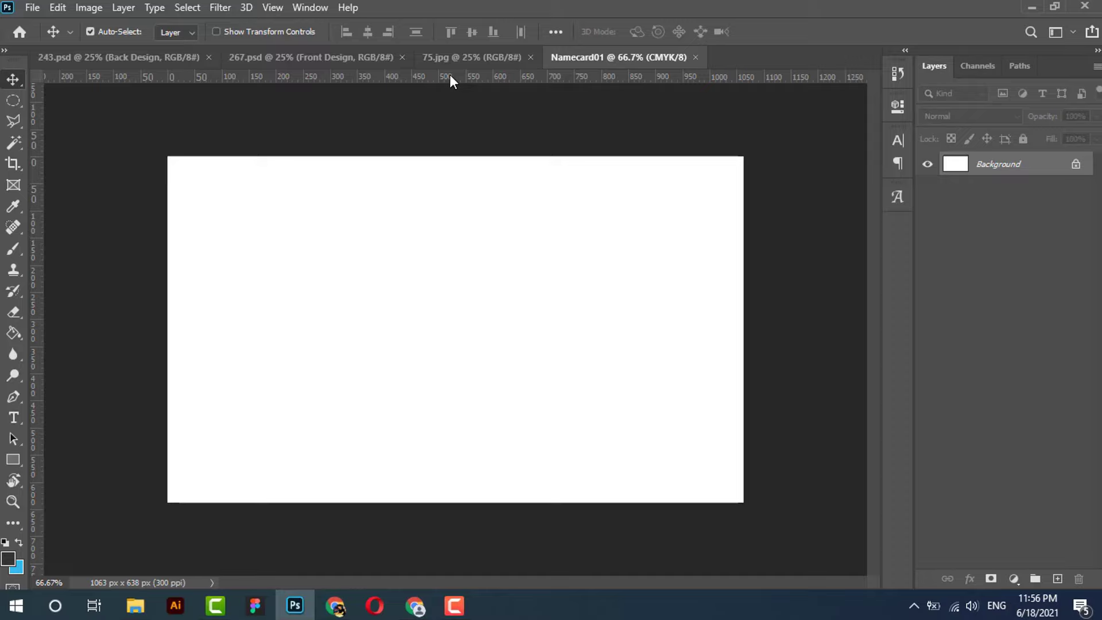
Step: Drag guides from the rulers to the card's top, left, bottom and right edges
drag(451, 81, 465, 165)
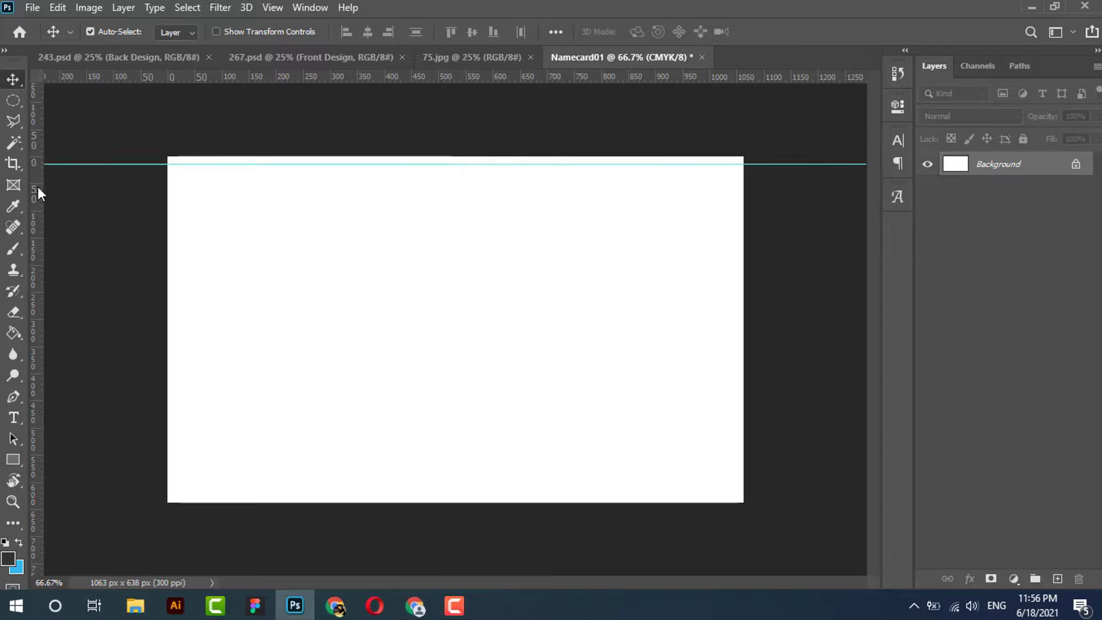
drag(36, 187, 176, 200)
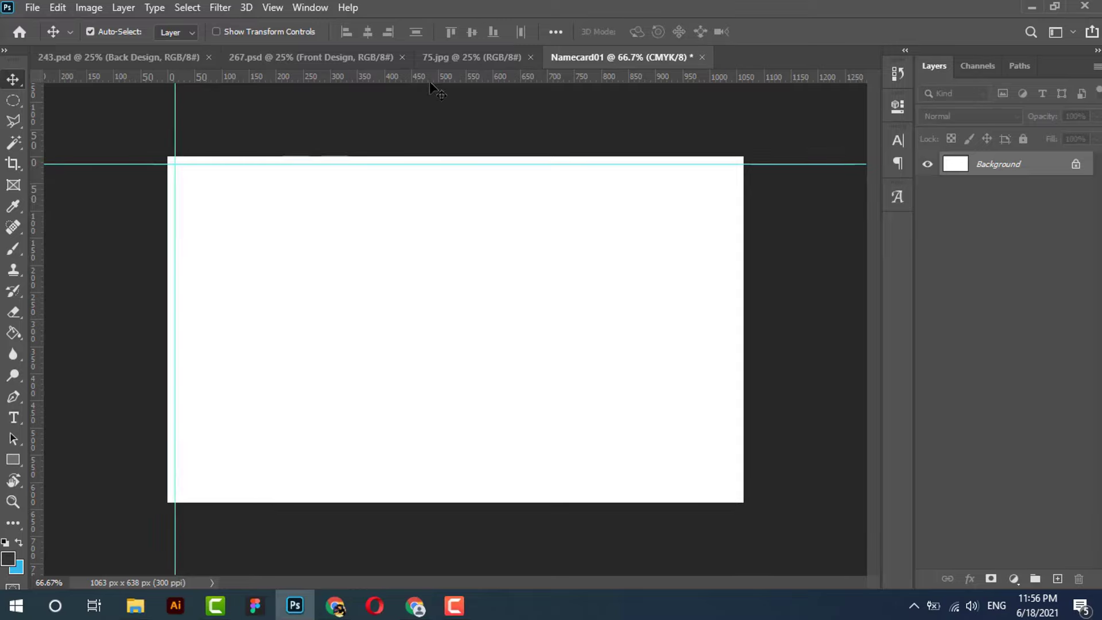
drag(429, 77, 395, 496)
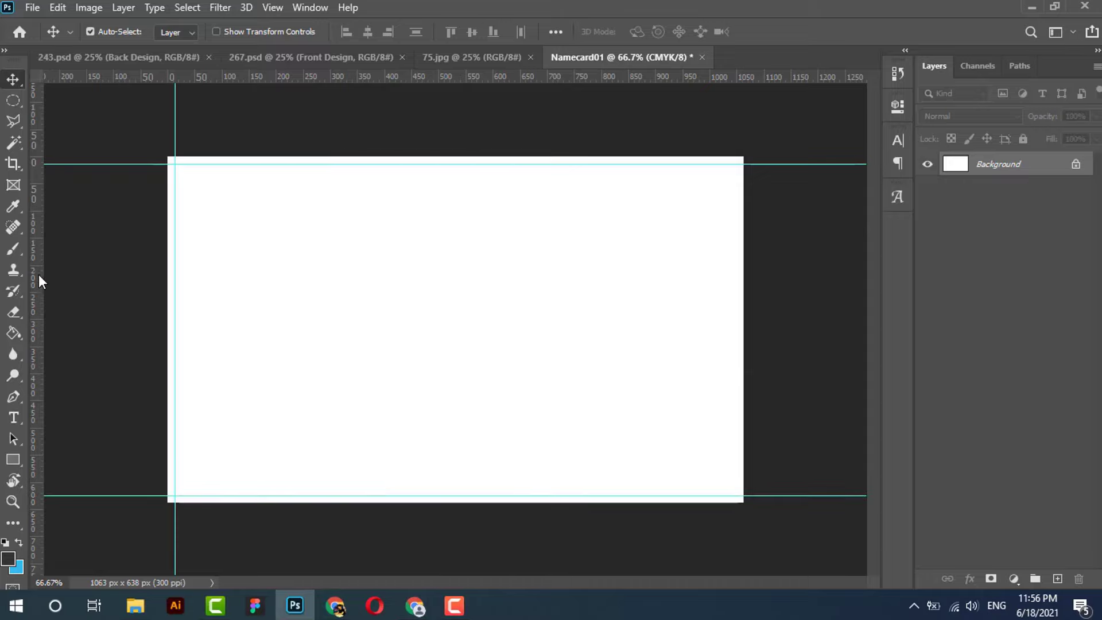
drag(39, 274, 735, 342)
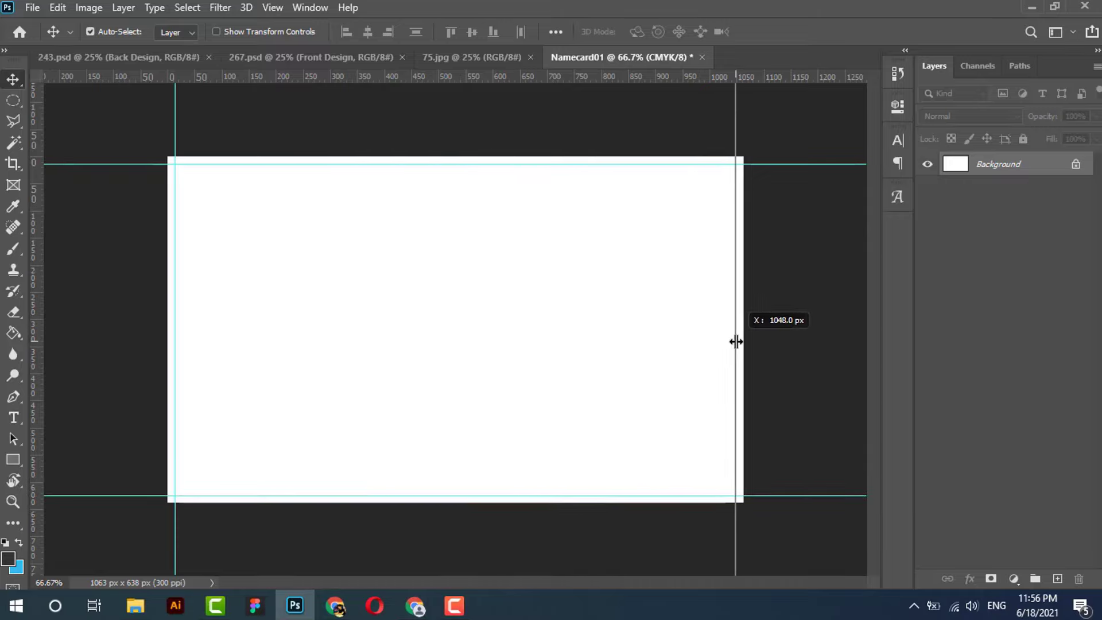
drag(736, 341, 735, 342)
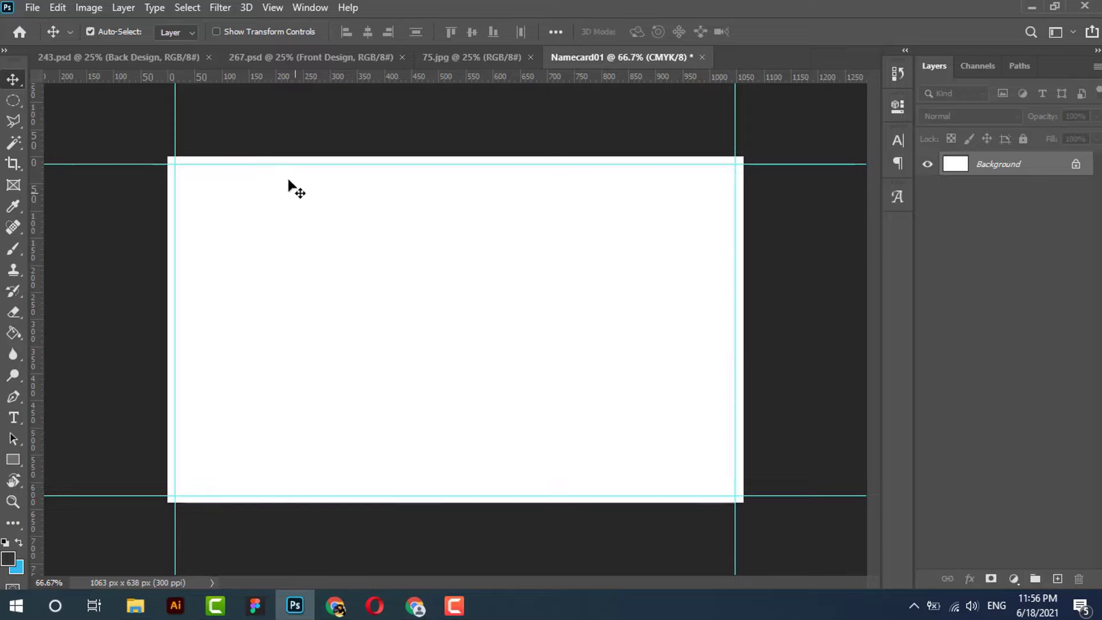
drag(19, 100, 40, 102)
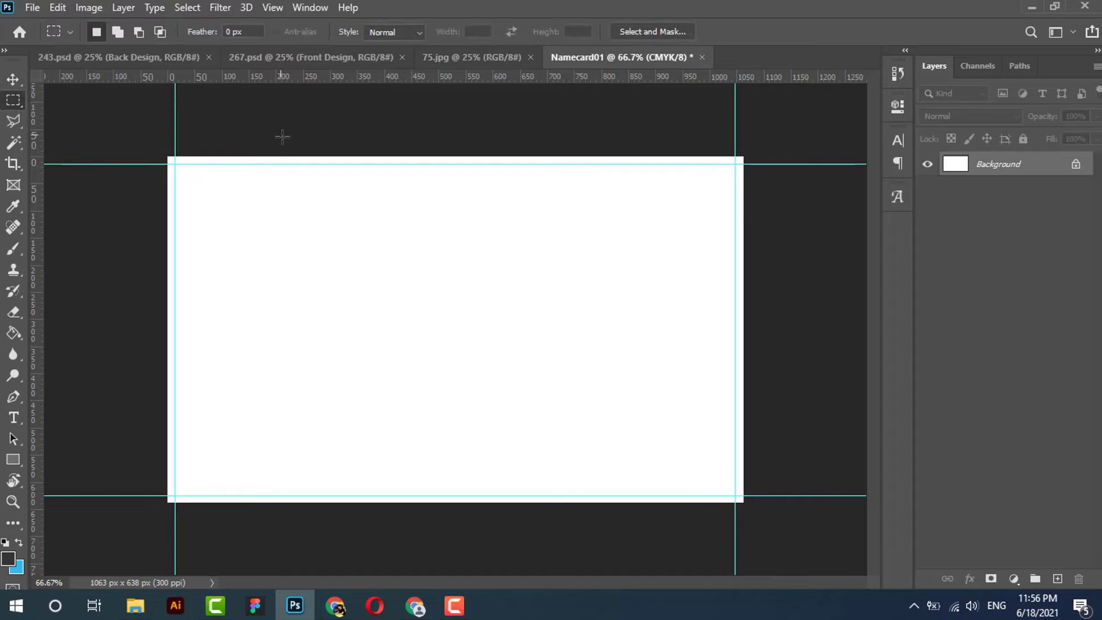
drag(269, 156, 314, 164)
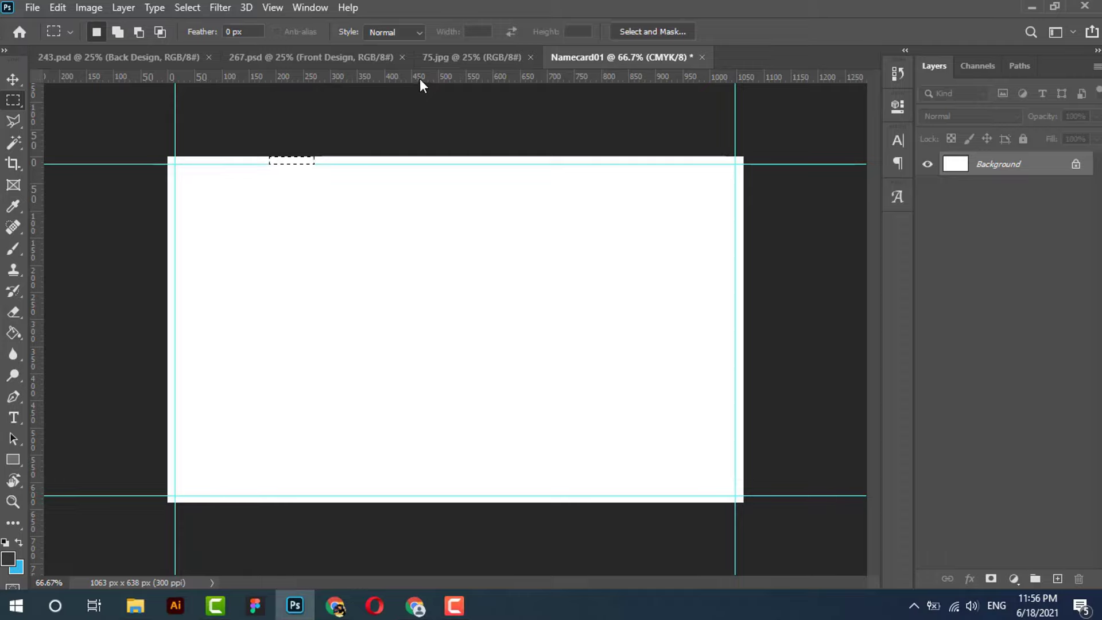
Step: Switch the ruler units to centimetres
right_click(501, 75)
click(483, 73)
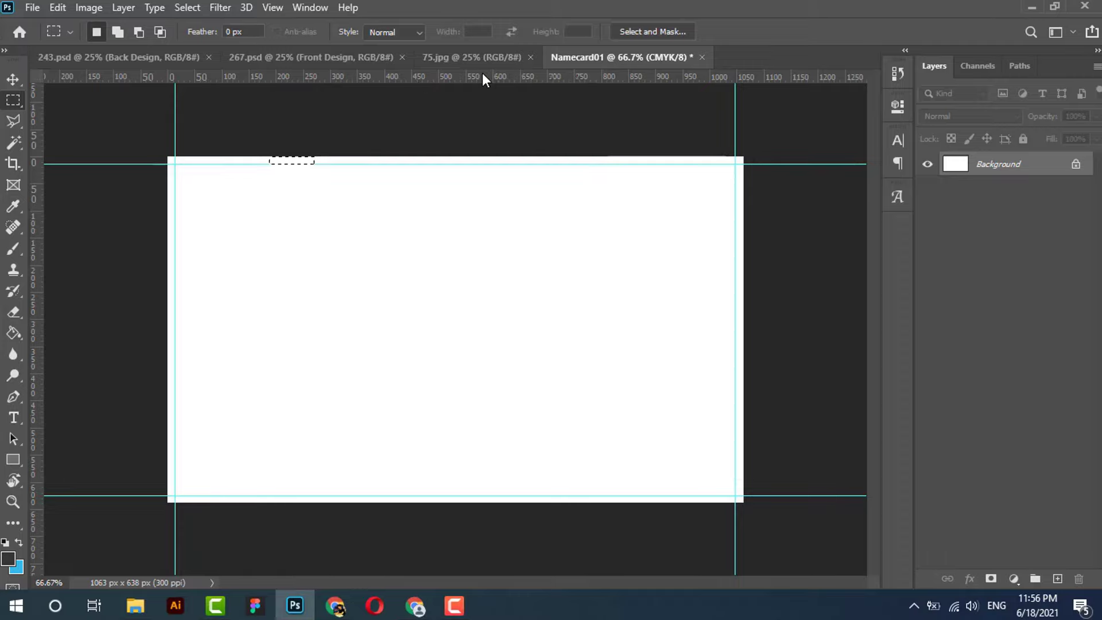
right_click(482, 74)
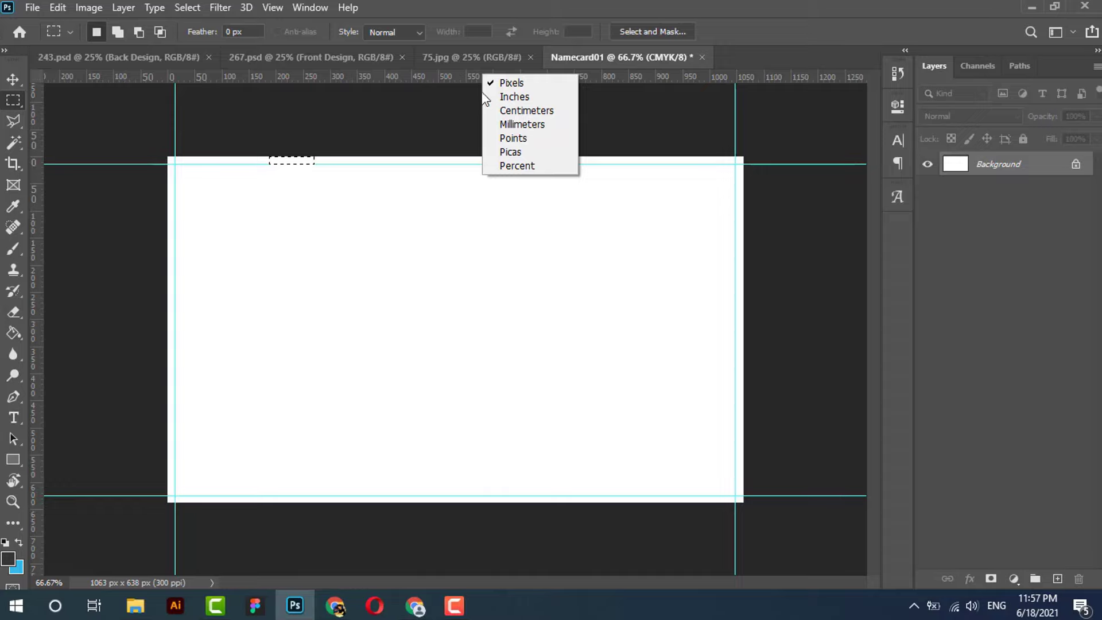
click(508, 111)
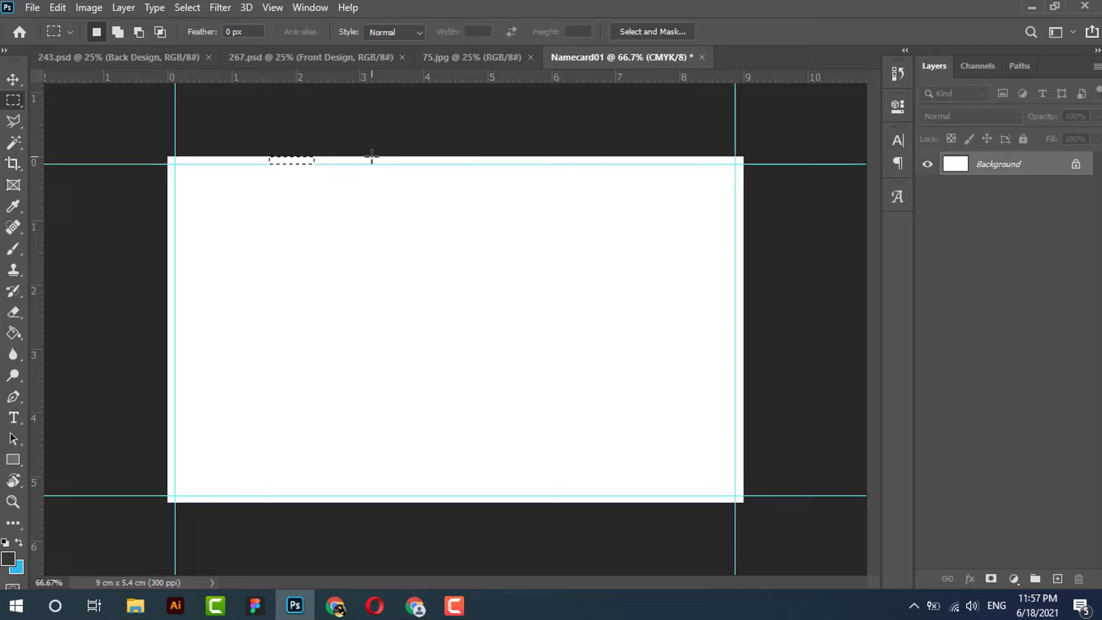
Step: Draw a small marquee at the top edge, then use the Move tool without Auto-Select
drag(374, 156, 399, 164)
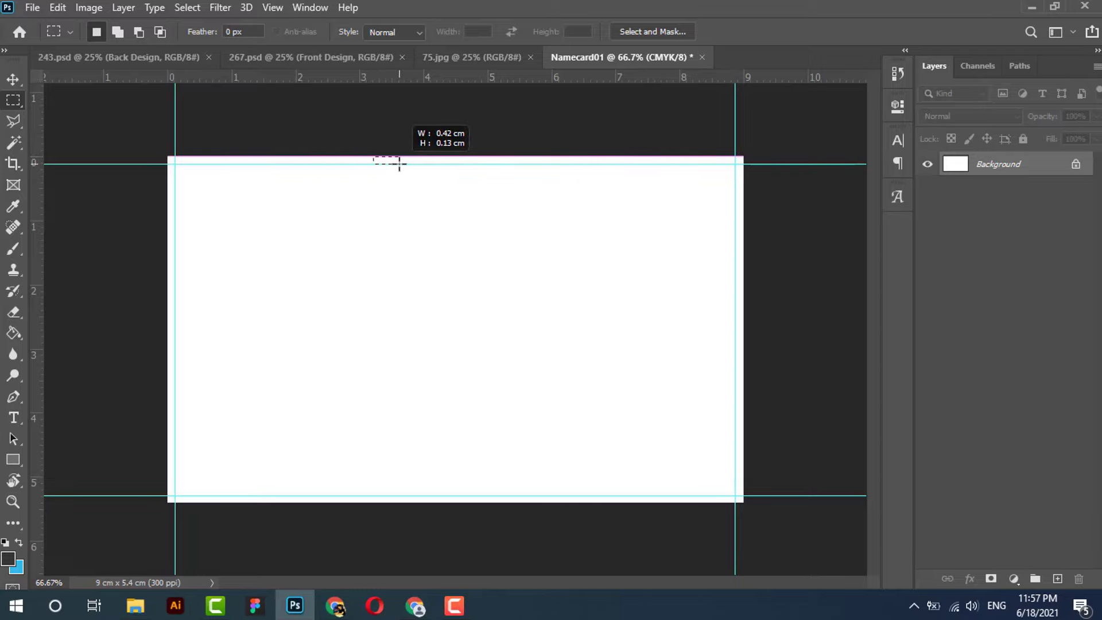
drag(399, 164, 400, 164)
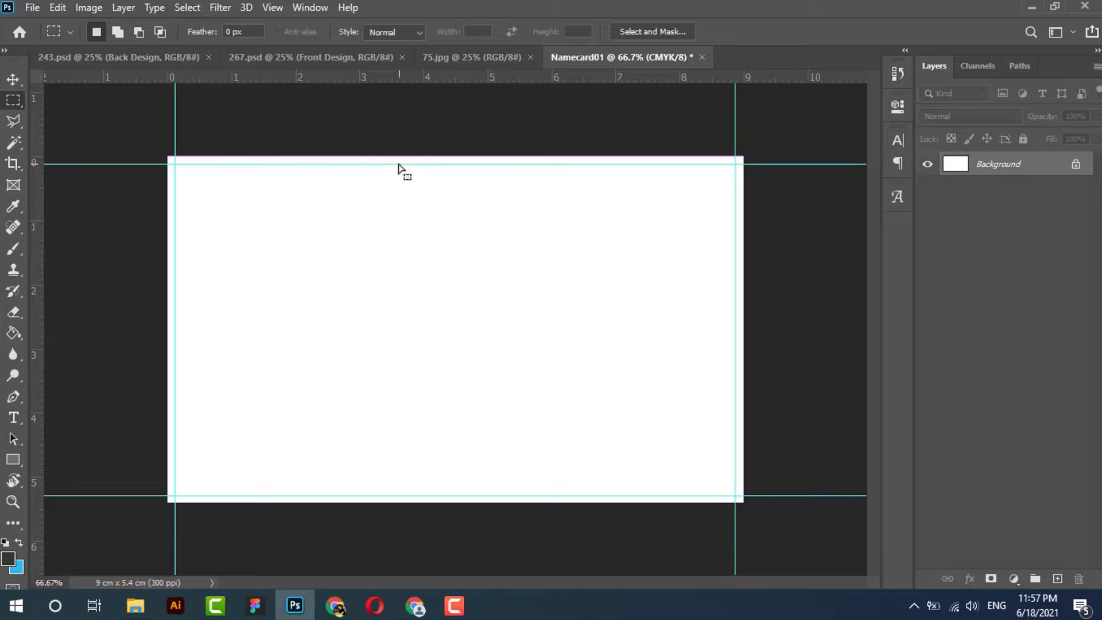
click(13, 79)
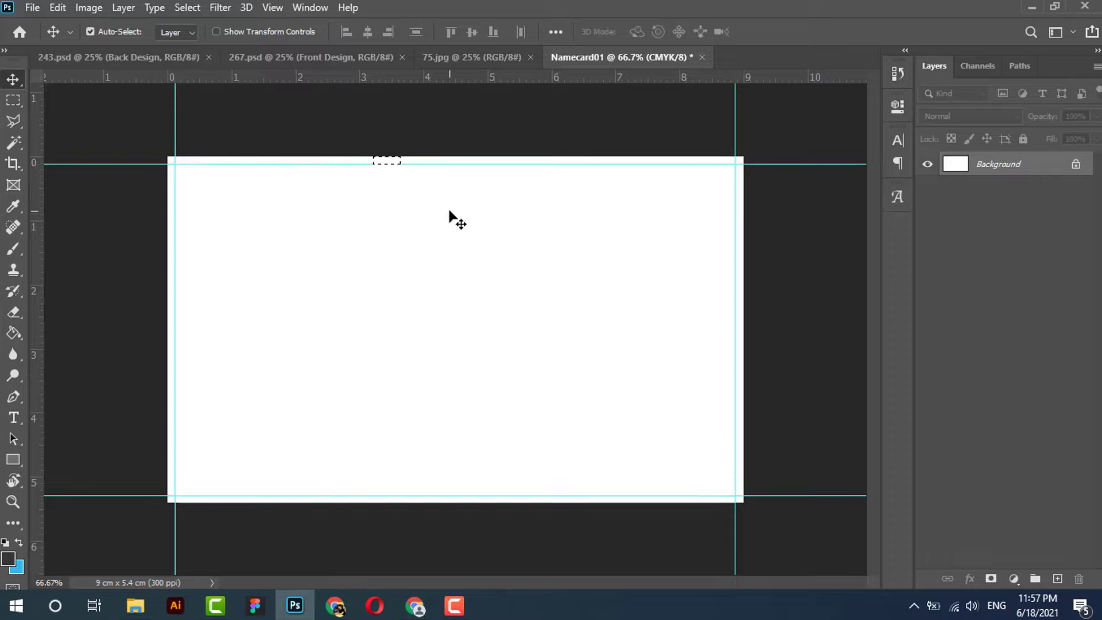
key(ctrl)
key(ctrl)
Step: Move the guides inward: top to 0.18 cm, left inside, bottom ~5.1 cm, right ~8.7 cm
drag(429, 165, 436, 175)
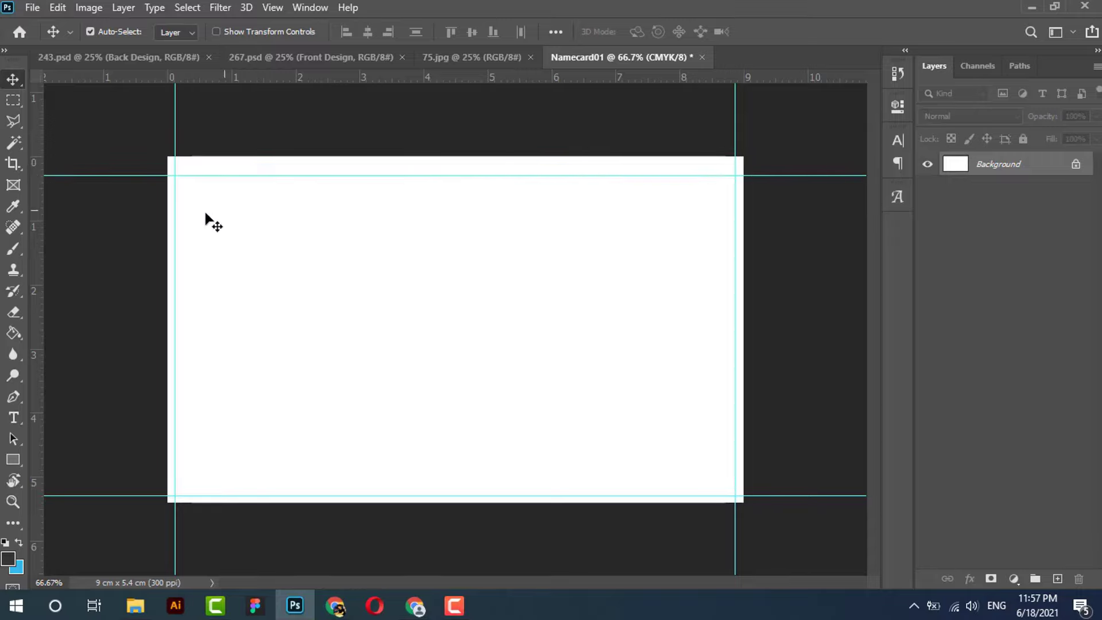
drag(174, 219, 186, 218)
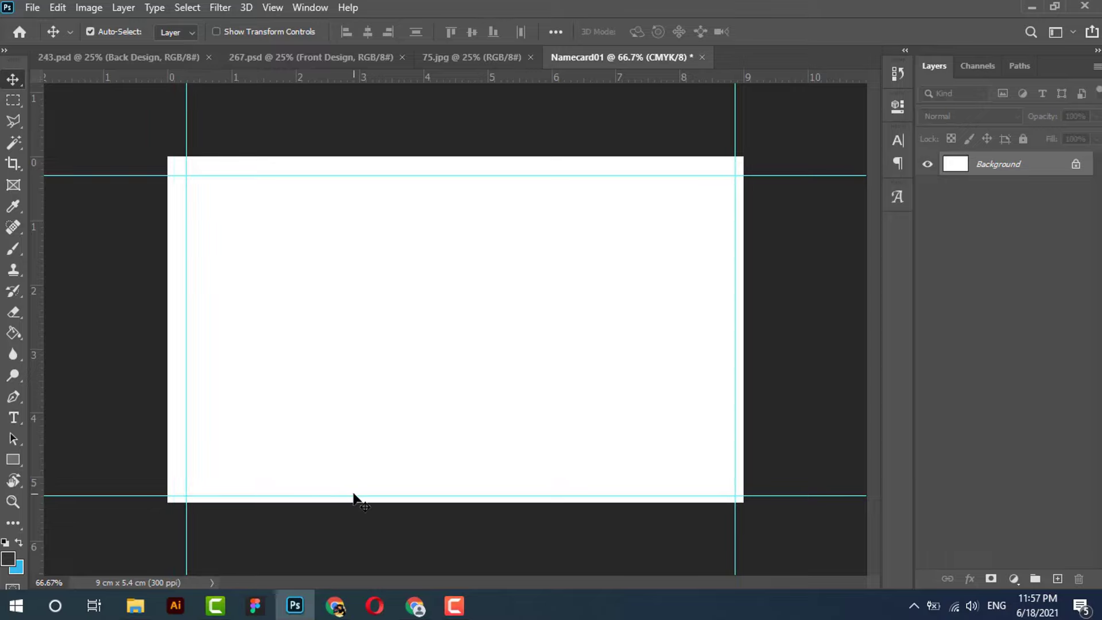
drag(359, 495, 361, 485)
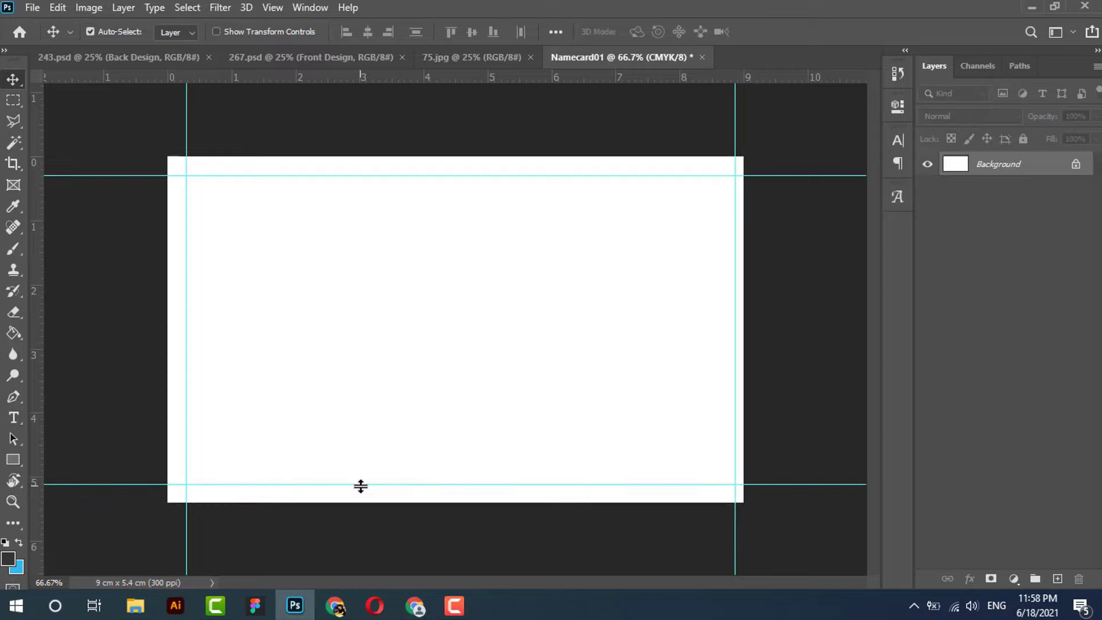
drag(364, 485, 366, 487)
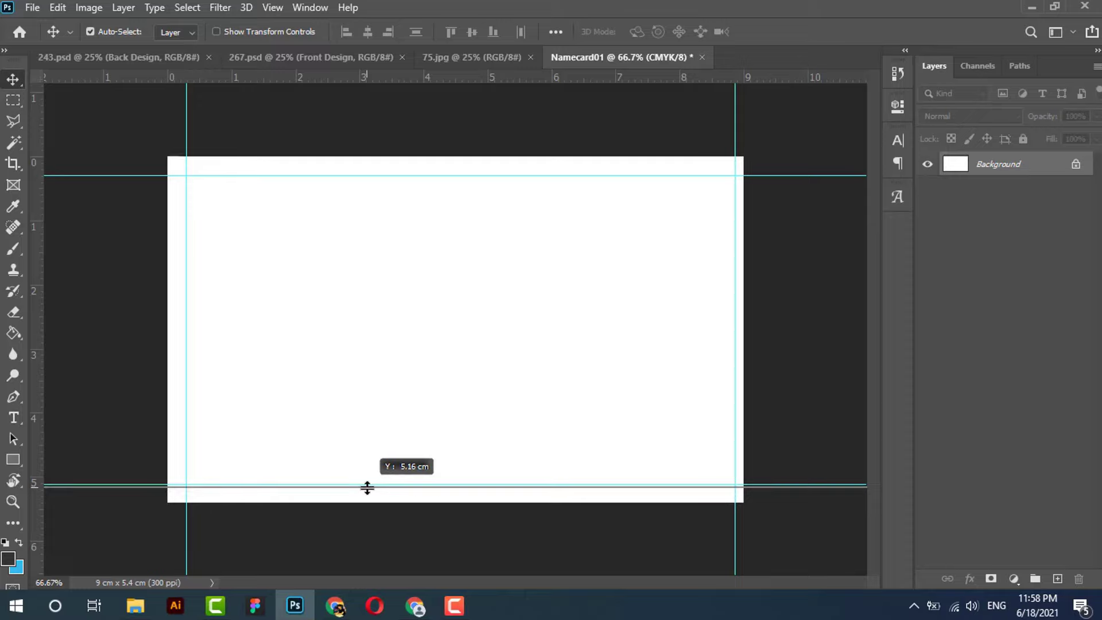
drag(366, 486, 364, 483)
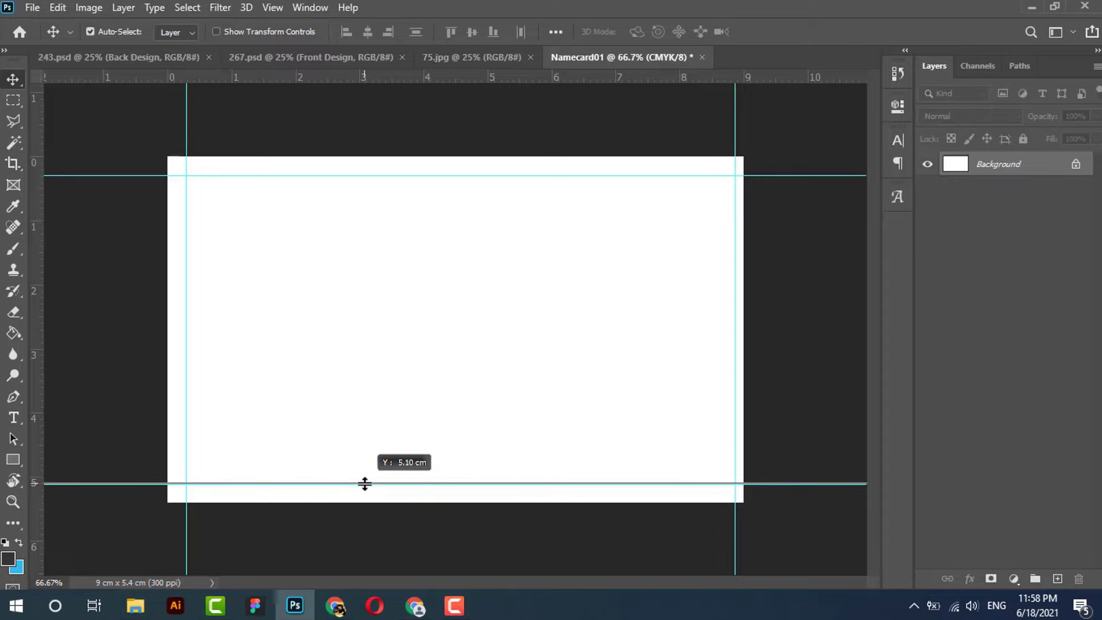
drag(364, 484, 364, 482)
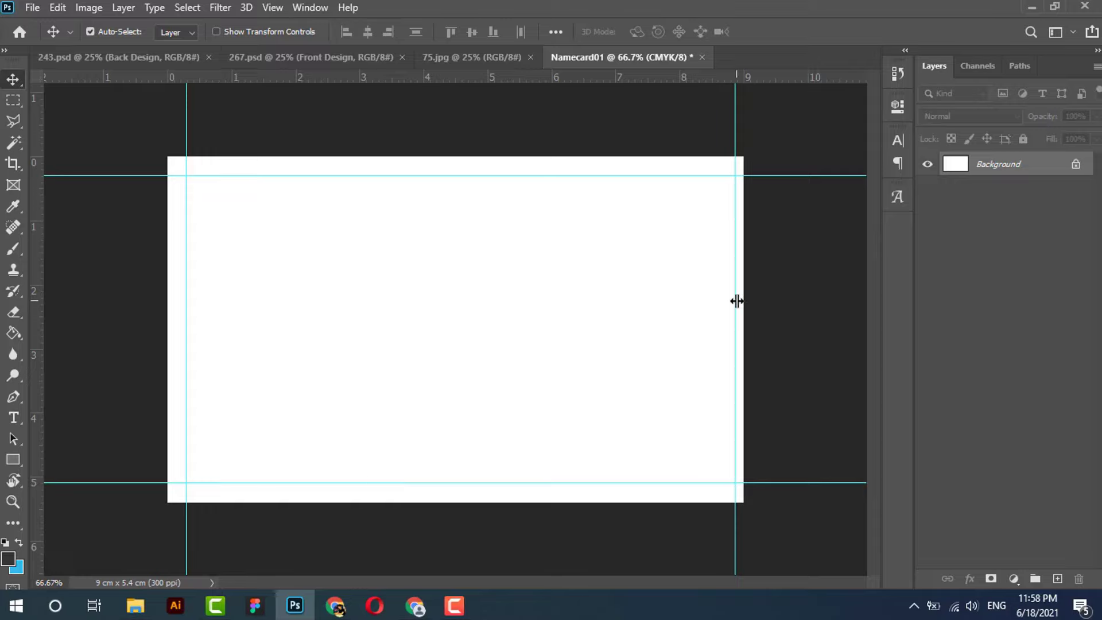
drag(737, 299, 727, 299)
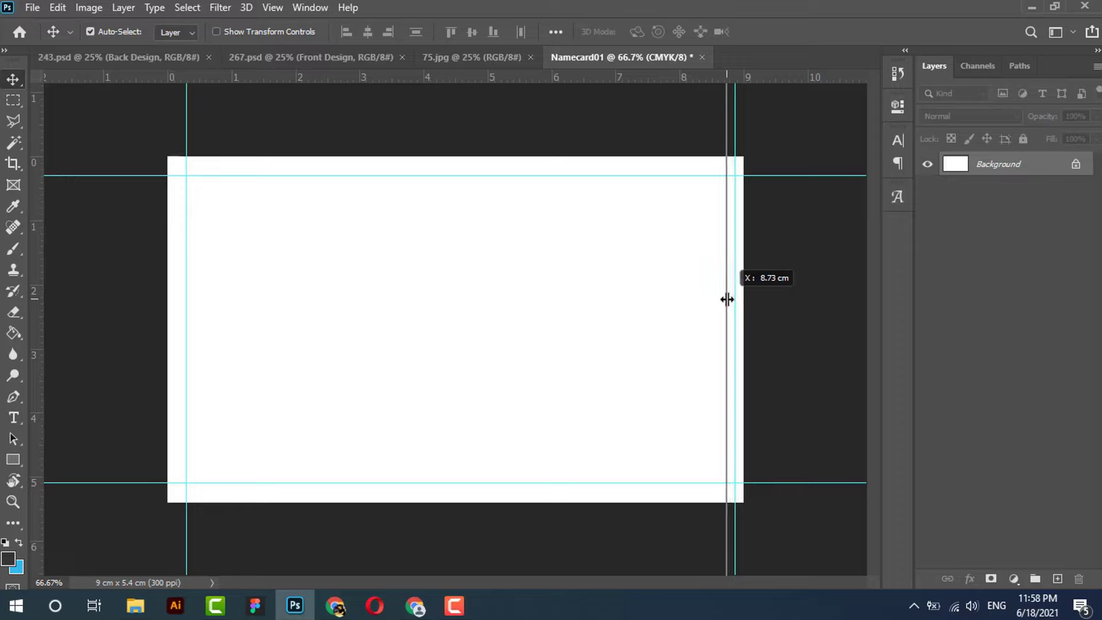
drag(726, 299, 727, 298)
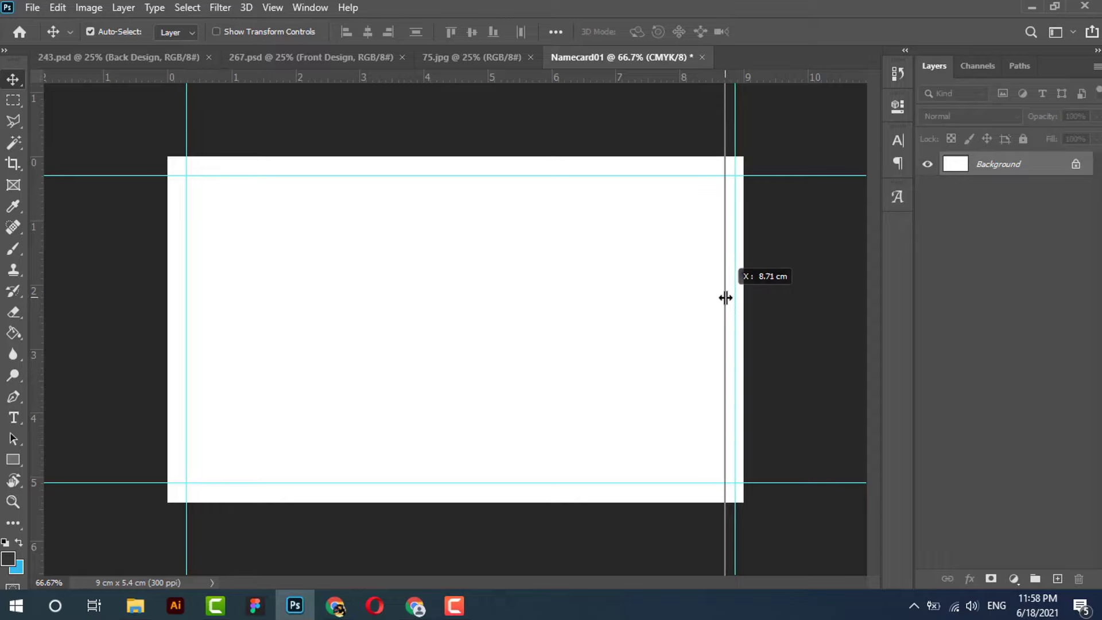
drag(726, 298, 722, 298)
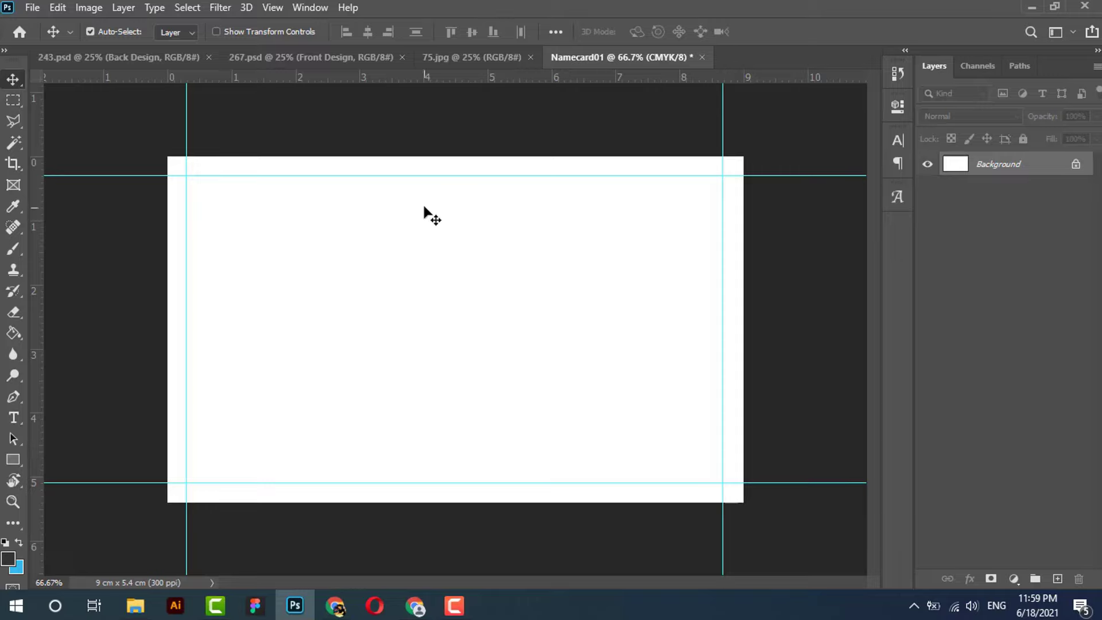
Step: Copy the 75.jpg mockup into Namecard01 as Layer 1, showing its CORPORATE logo
click(467, 61)
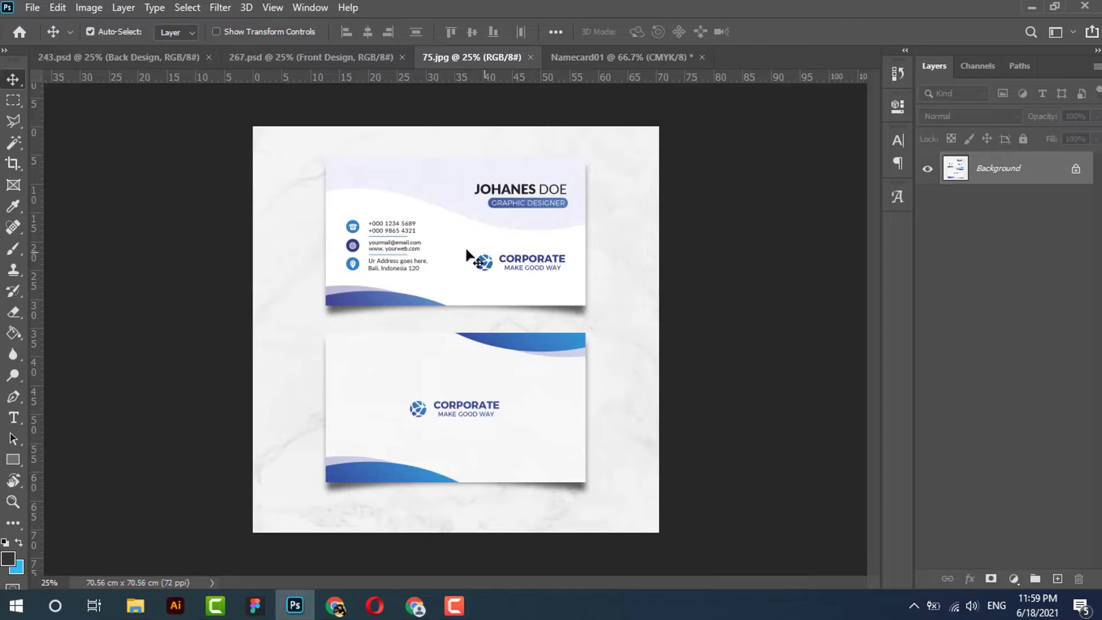
drag(1020, 176, 456, 317)
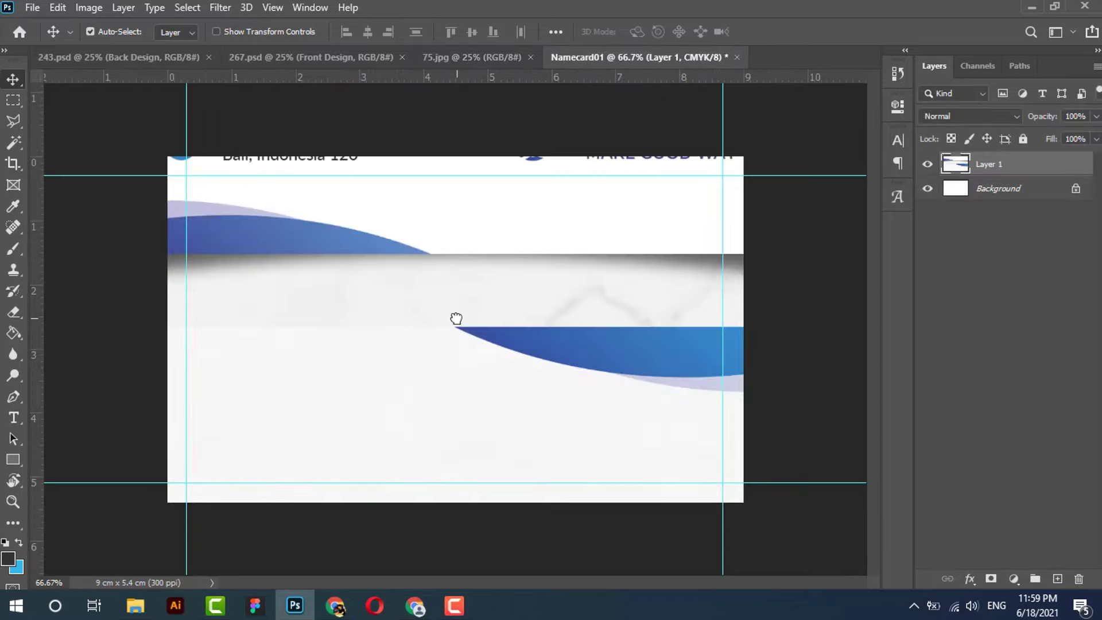
mouse_move(574, 220)
mouse_down()
mouse_move(585, 357)
mouse_move(549, 195)
mouse_up()
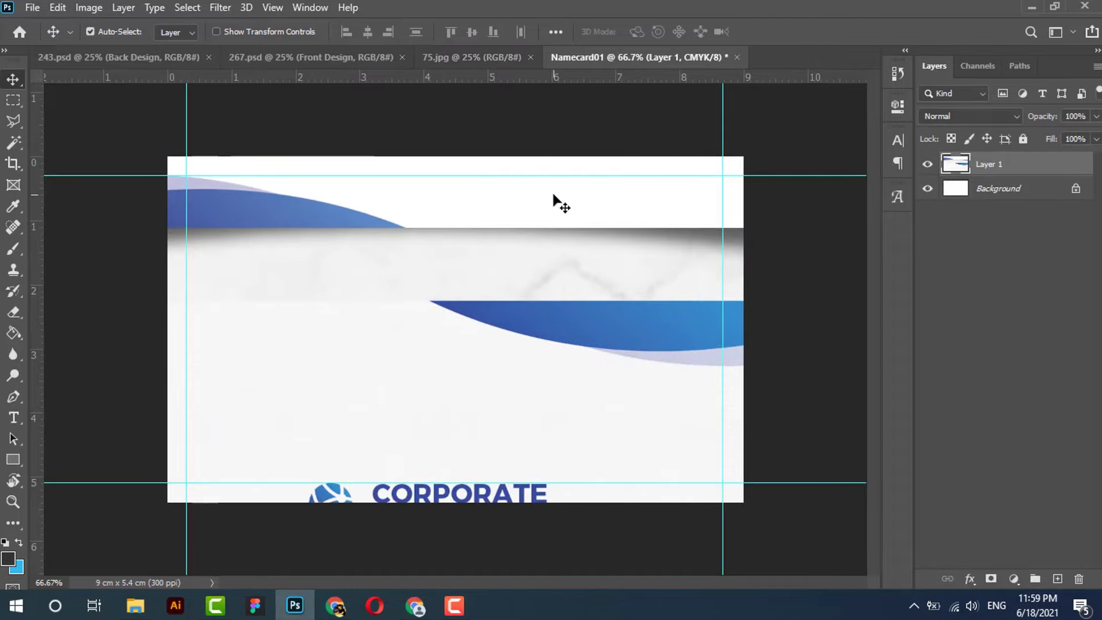
key(ctrl+minus)
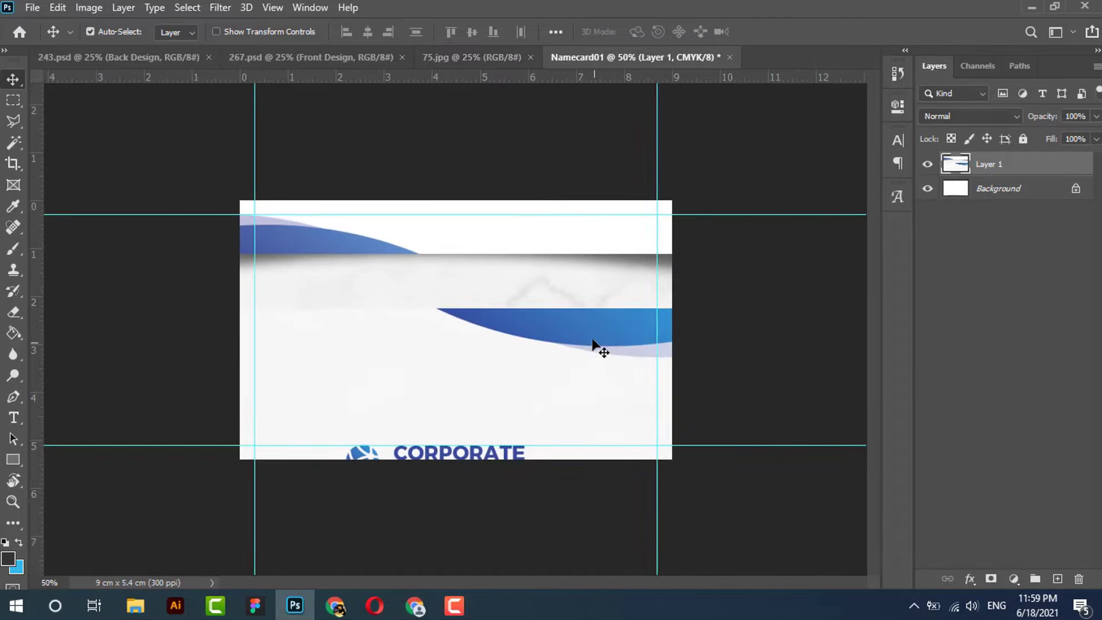
drag(594, 344, 579, 282)
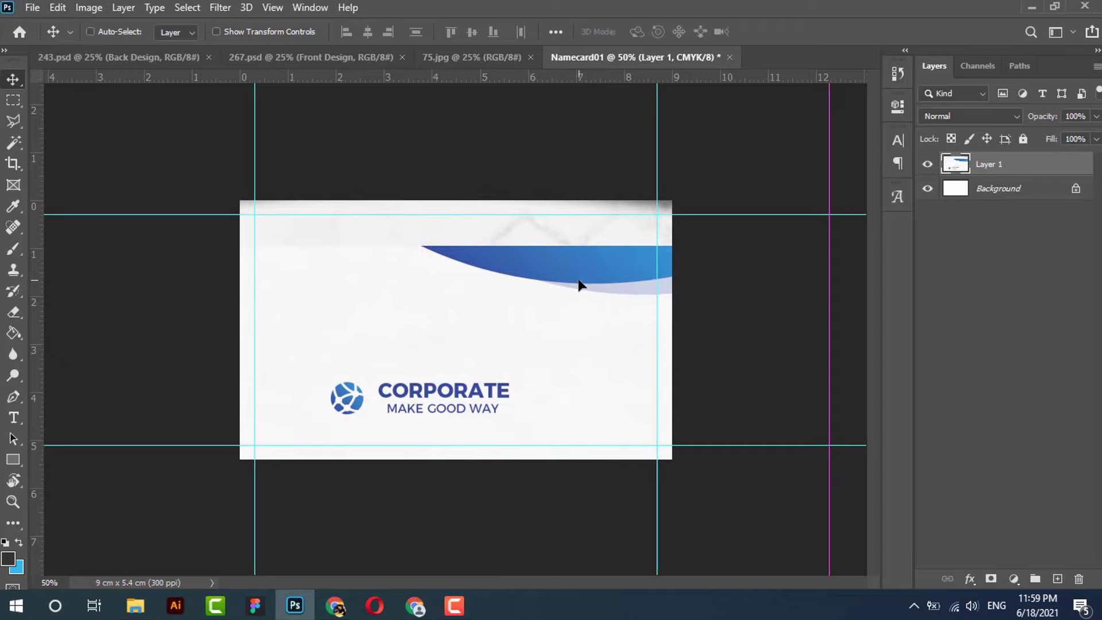
key(ctrl+t)
key(ctrl+minus)
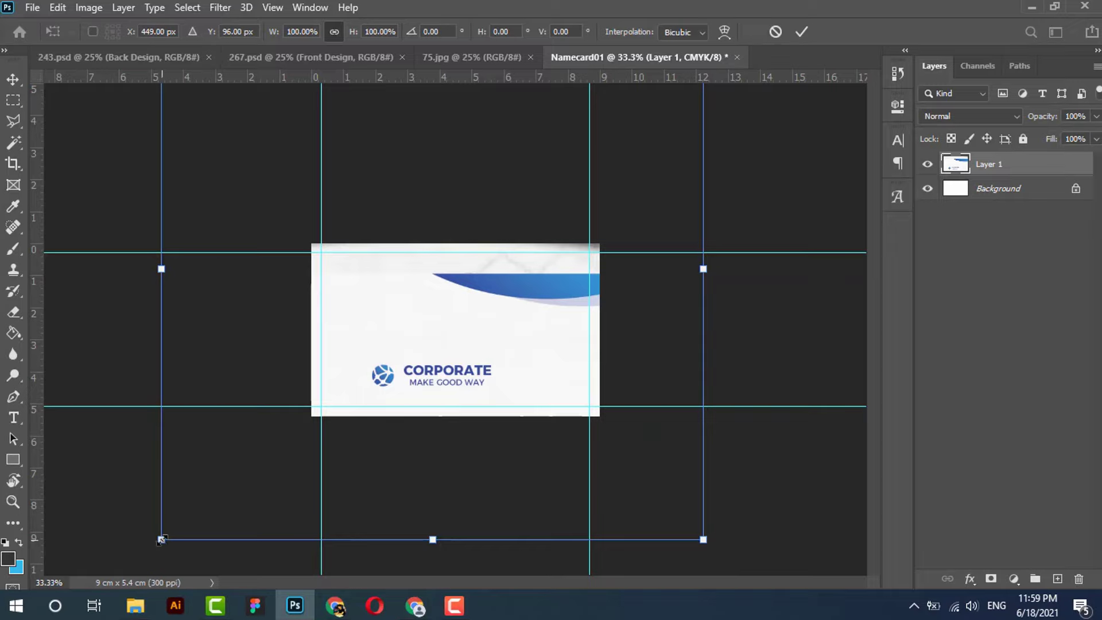
Step: Scale the mockup layer down to roughly 80% and move it over the canvas
mouse_move(161, 539)
mouse_down()
mouse_move(305, 520)
mouse_move(287, 538)
mouse_up()
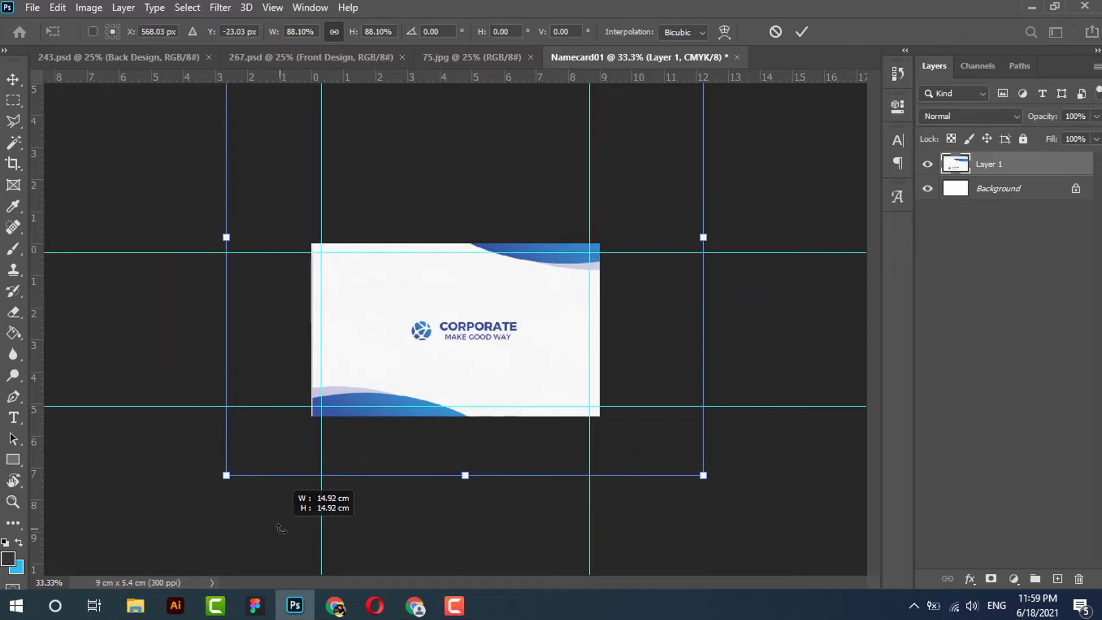
drag(704, 236, 631, 236)
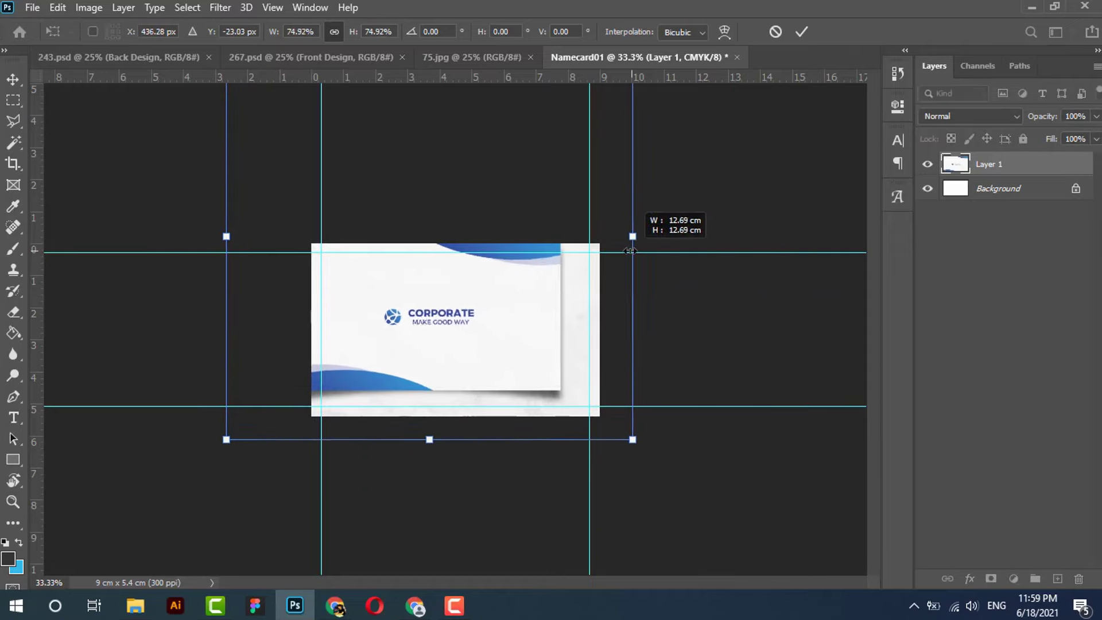
drag(502, 311, 512, 337)
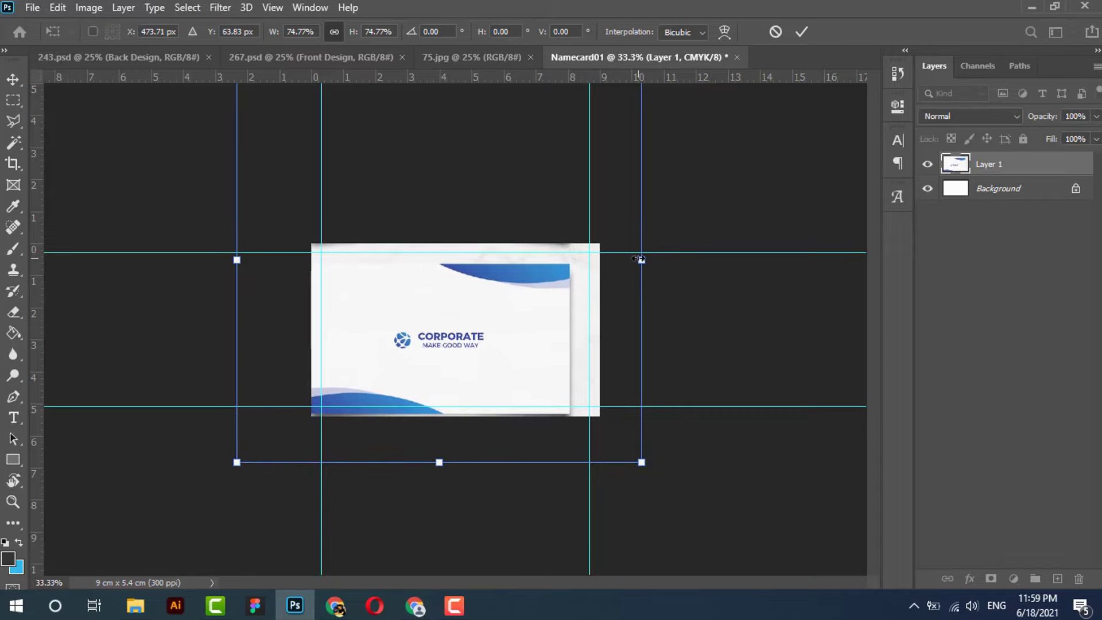
drag(641, 258, 673, 252)
drag(544, 293, 540, 294)
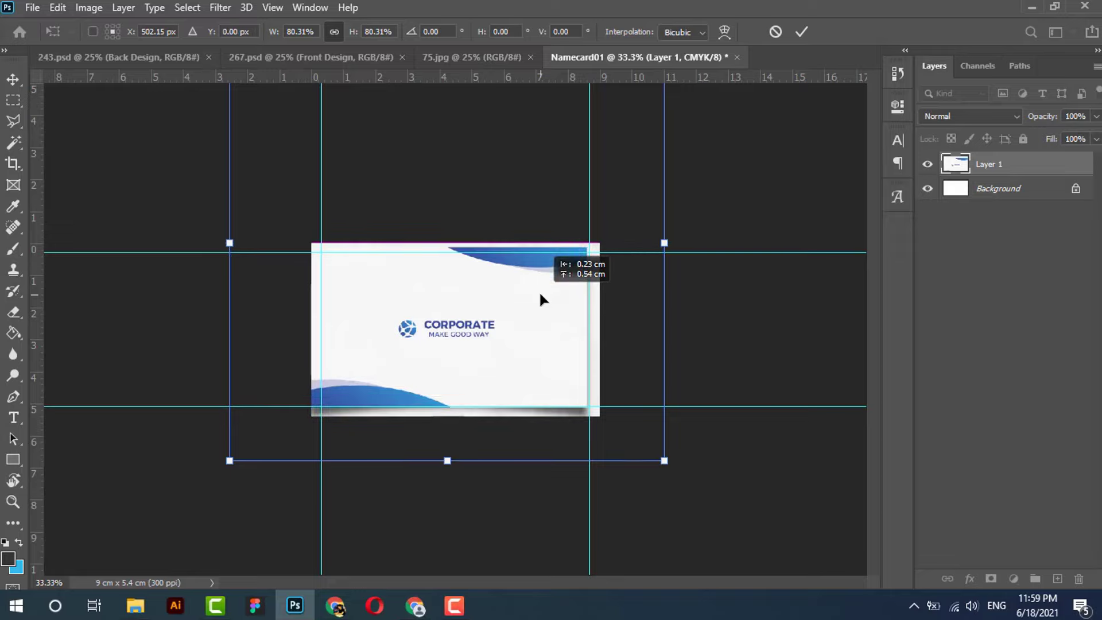
drag(540, 294, 540, 290)
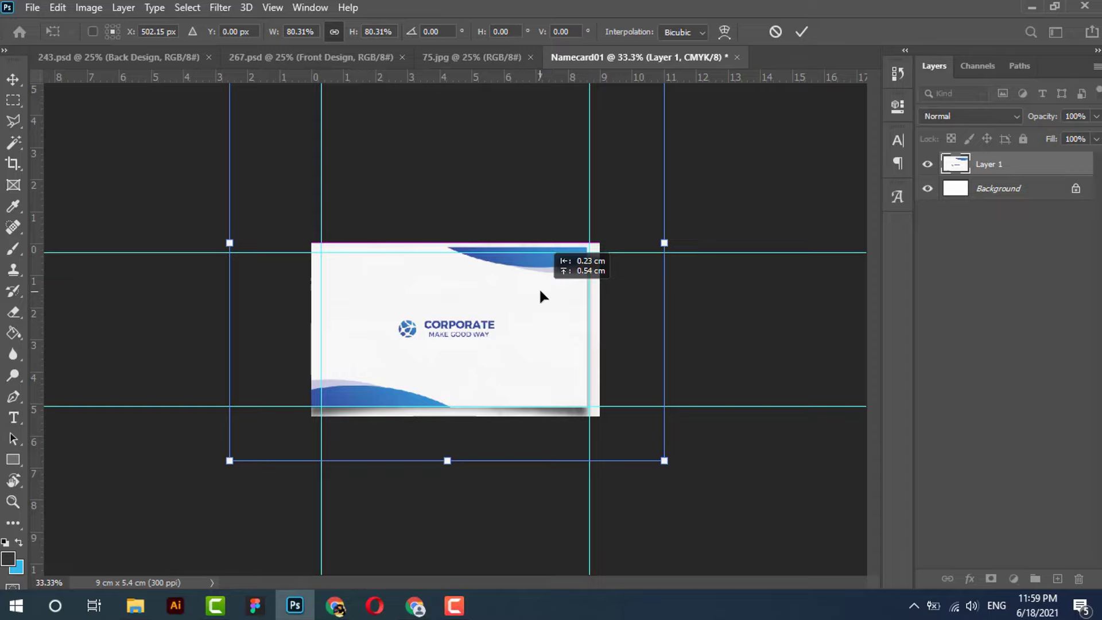
key(Right)
key(Right)
key(Right)
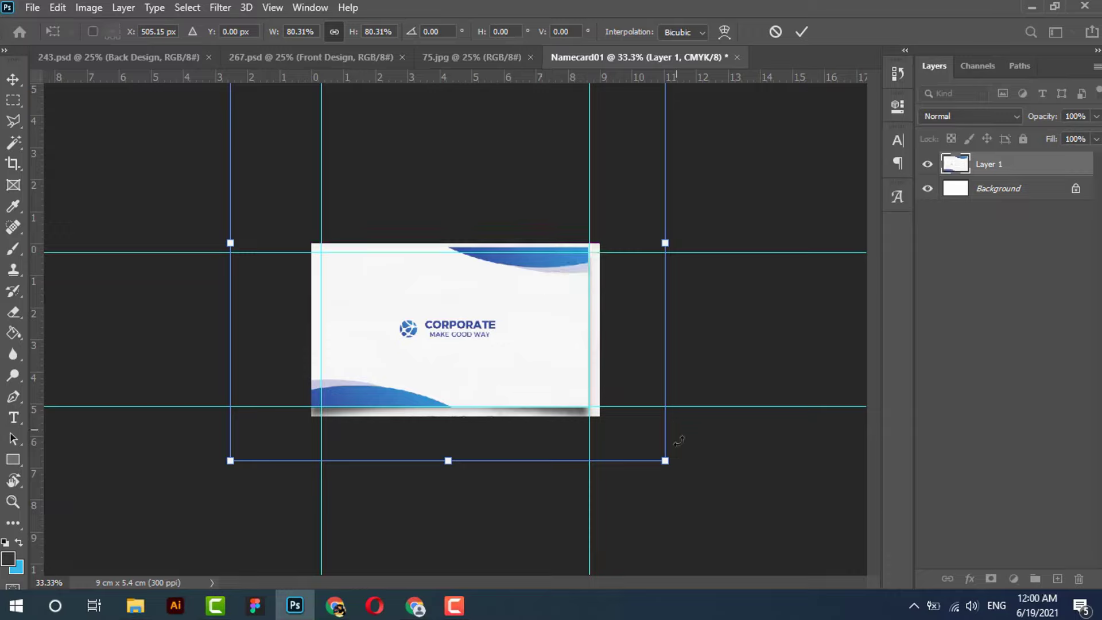
Step: Fine-tune the mockup to about 84%, align it with the canvas edges, and apply
drag(665, 460, 677, 465)
key(ctrl+z)
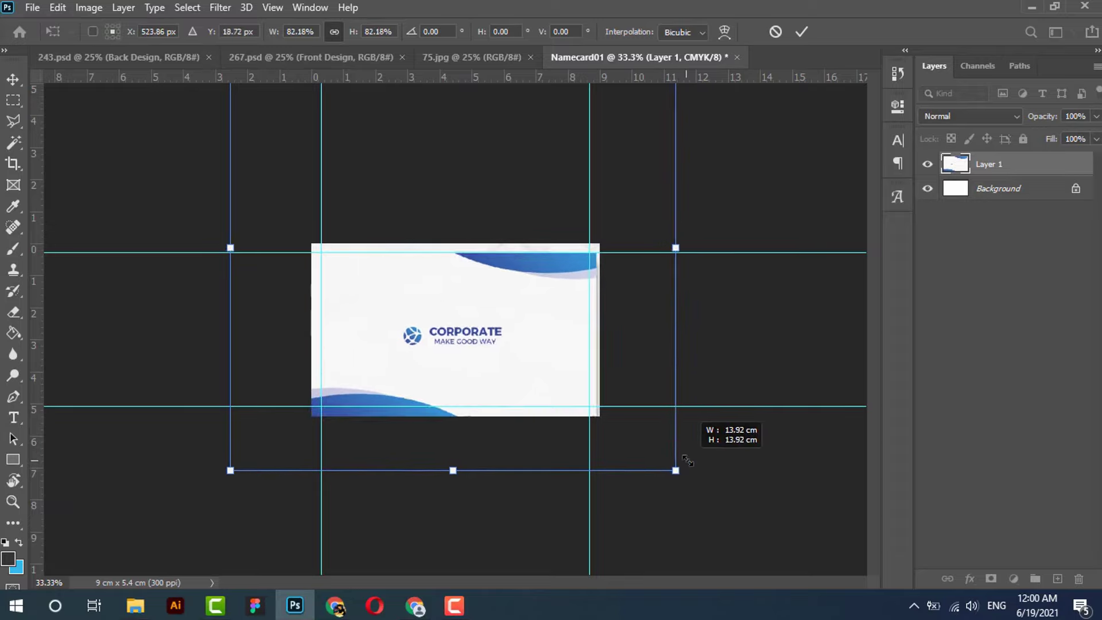
drag(518, 350, 517, 366)
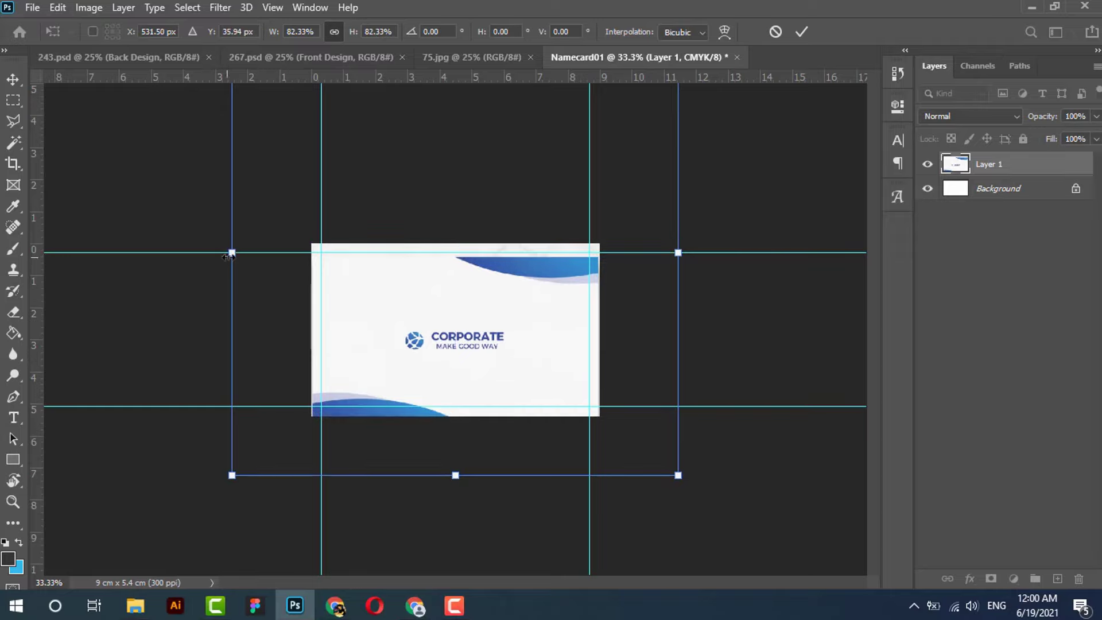
drag(232, 253, 223, 250)
mouse_move(474, 352)
mouse_down()
mouse_move(489, 339)
mouse_move(475, 336)
mouse_up()
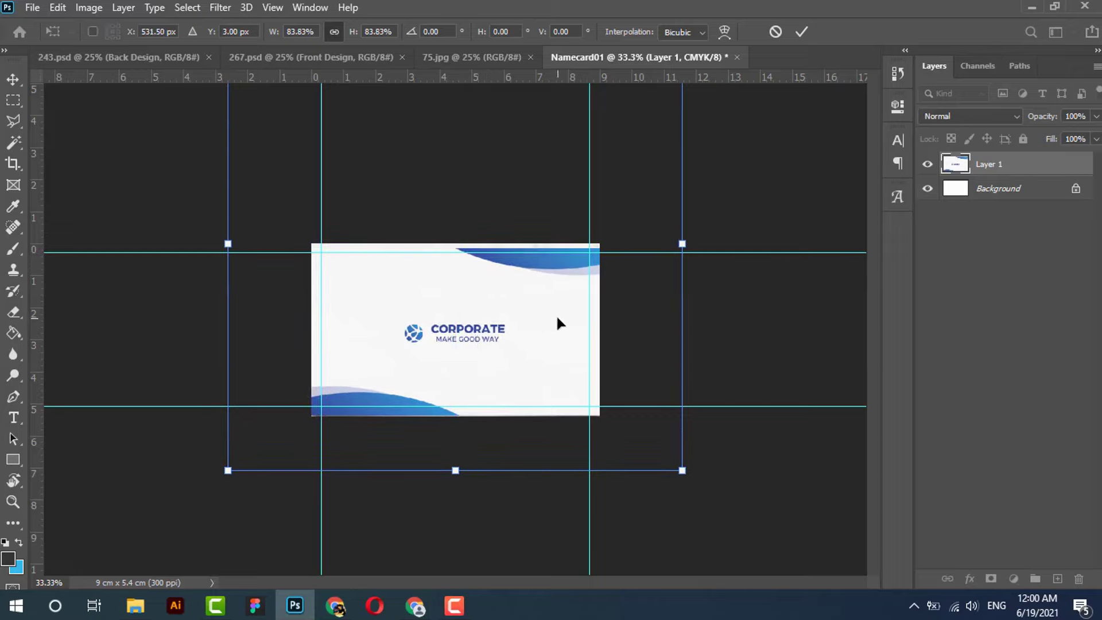
click(12, 79)
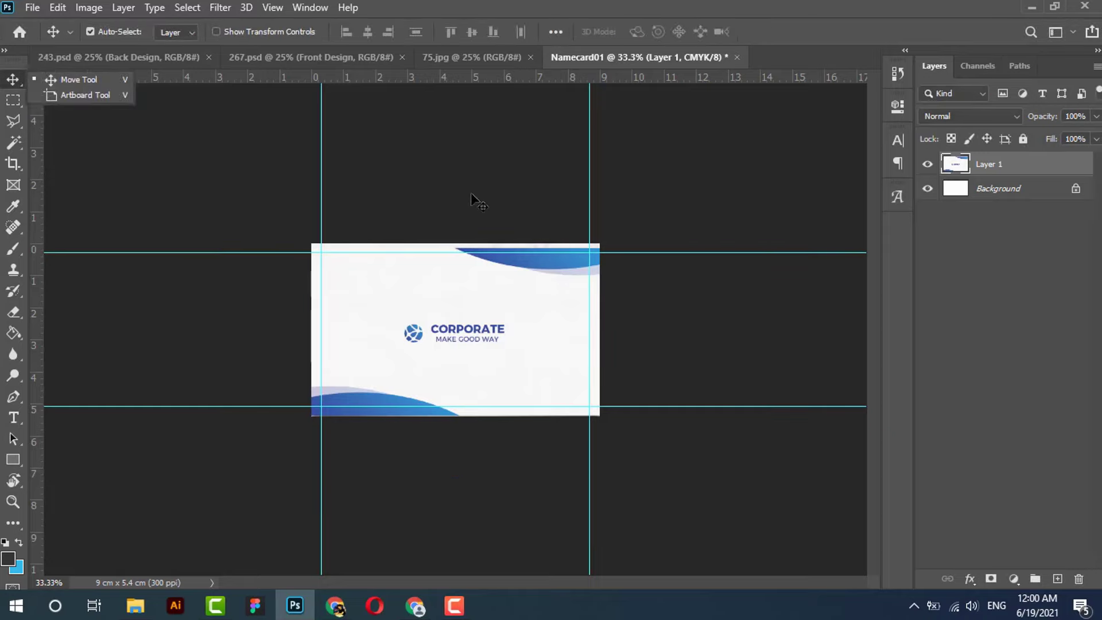
Step: Hide the guides with Ctrl+; and zoom in on the card to 50%
key(ctrl)
key(ctrl)
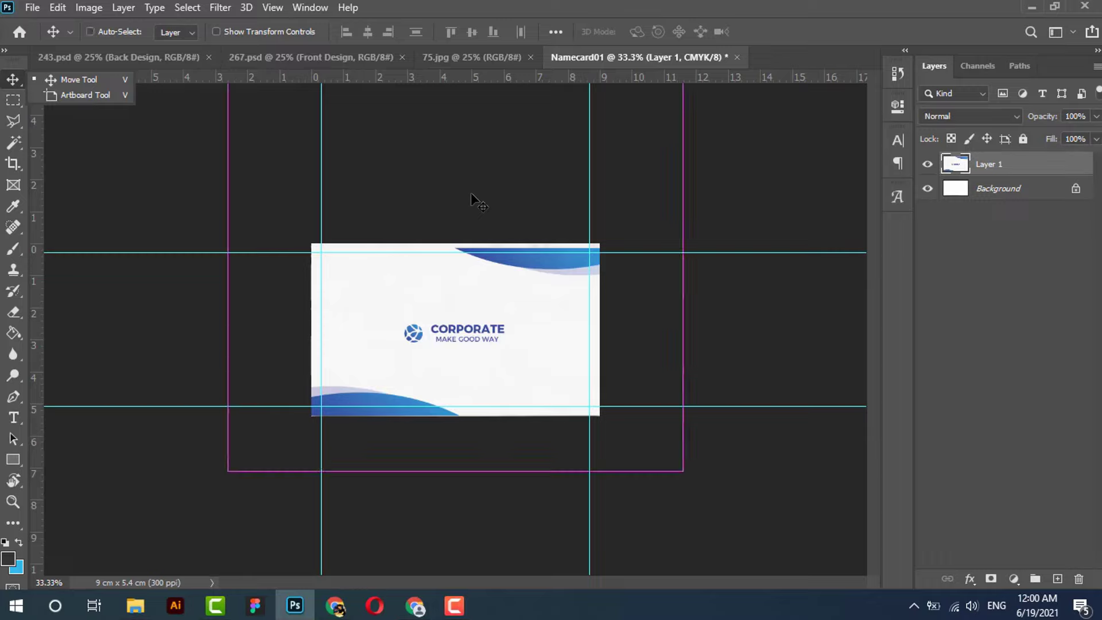
key(ctrl+semicolon)
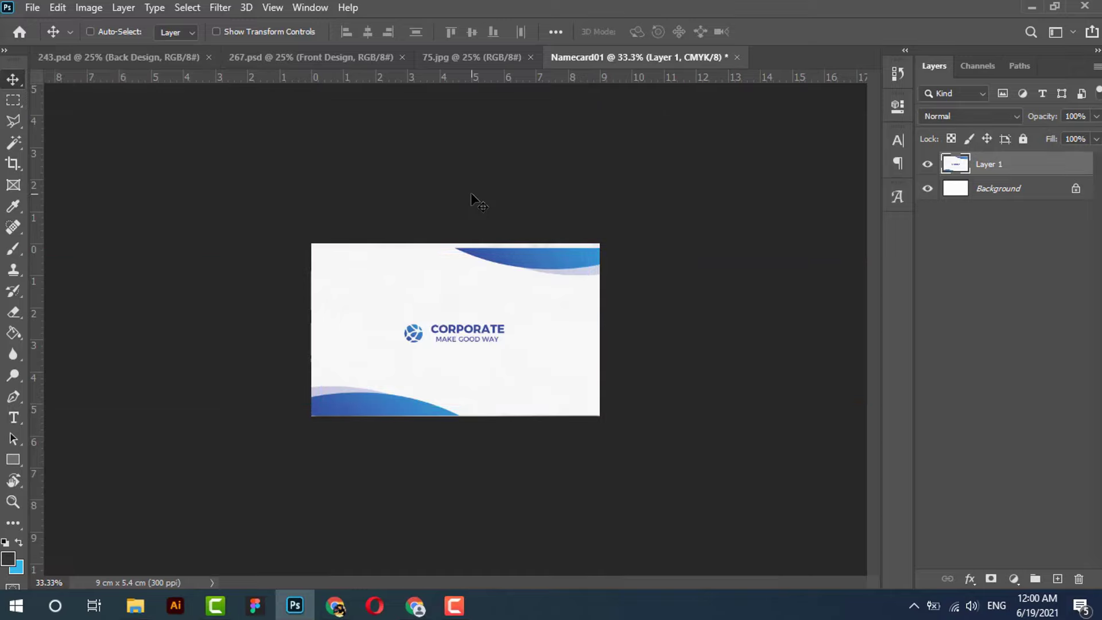
key(ctrl+plus)
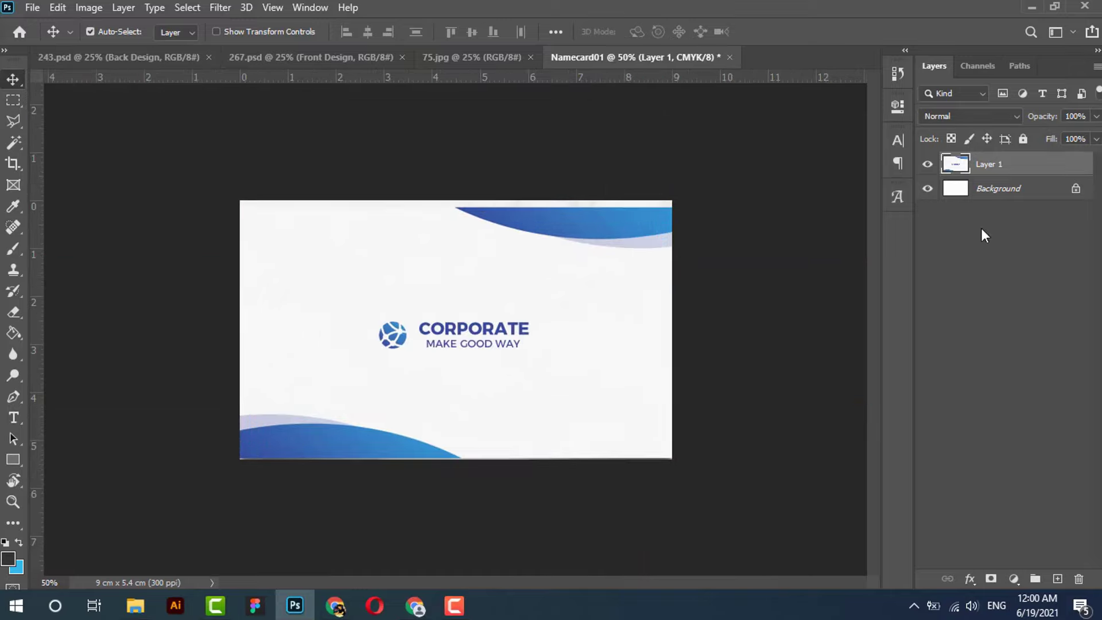
Step: Rename the mockup Layer 1 to 'lớp mẫu', correcting the typed name, then return to the card
double_click(1001, 165)
key(BackSpace)
text(go)
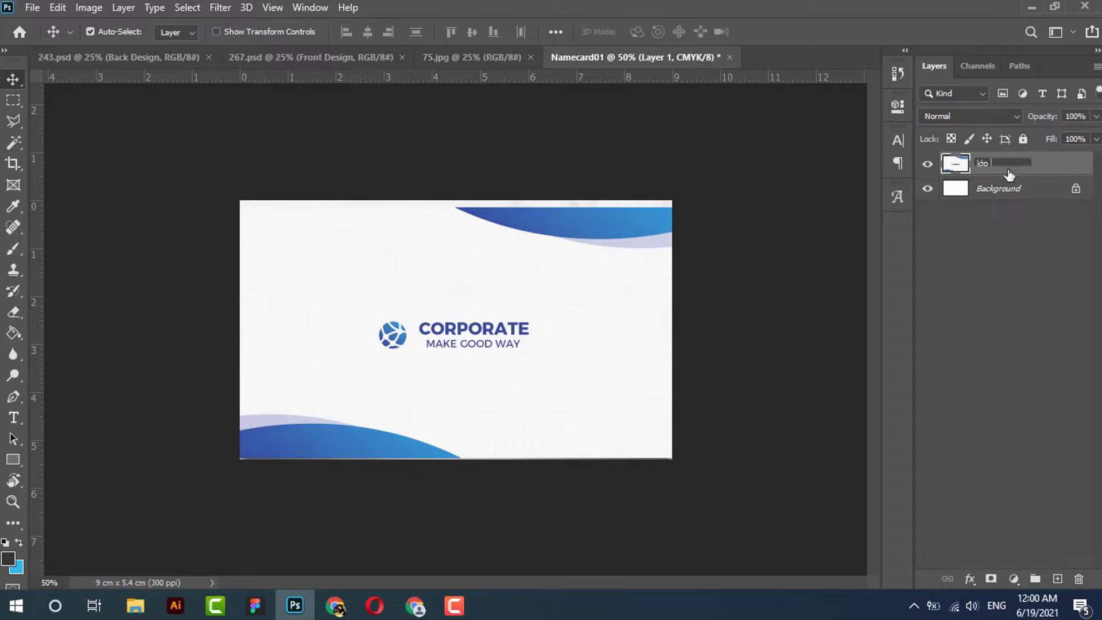
text( maAU)
key(Return)
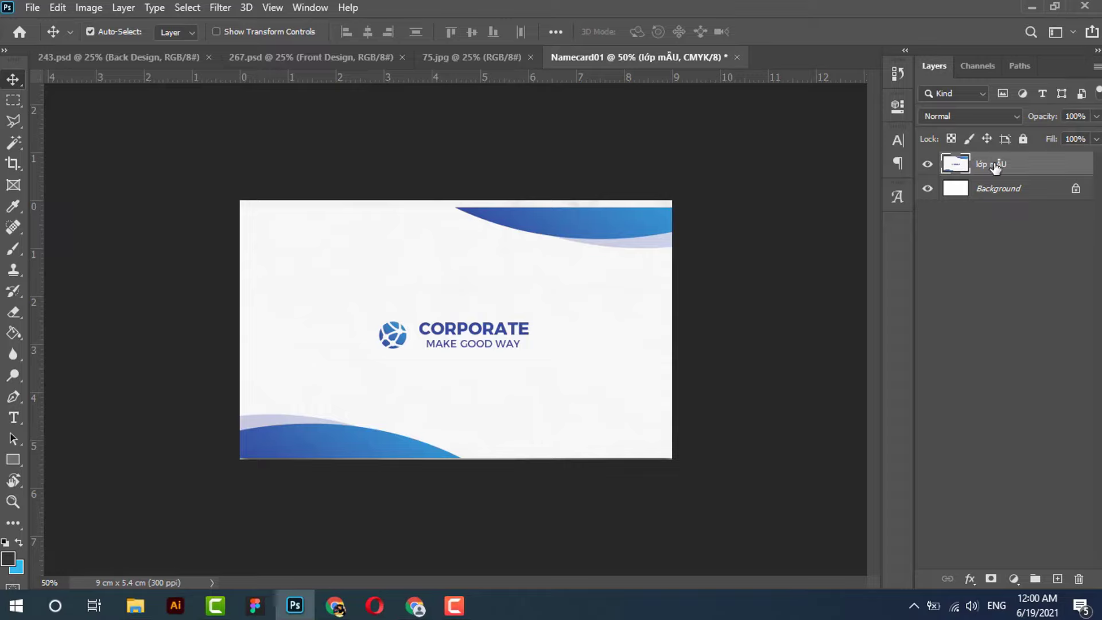
double_click(996, 163)
text(lo)
key(Return)
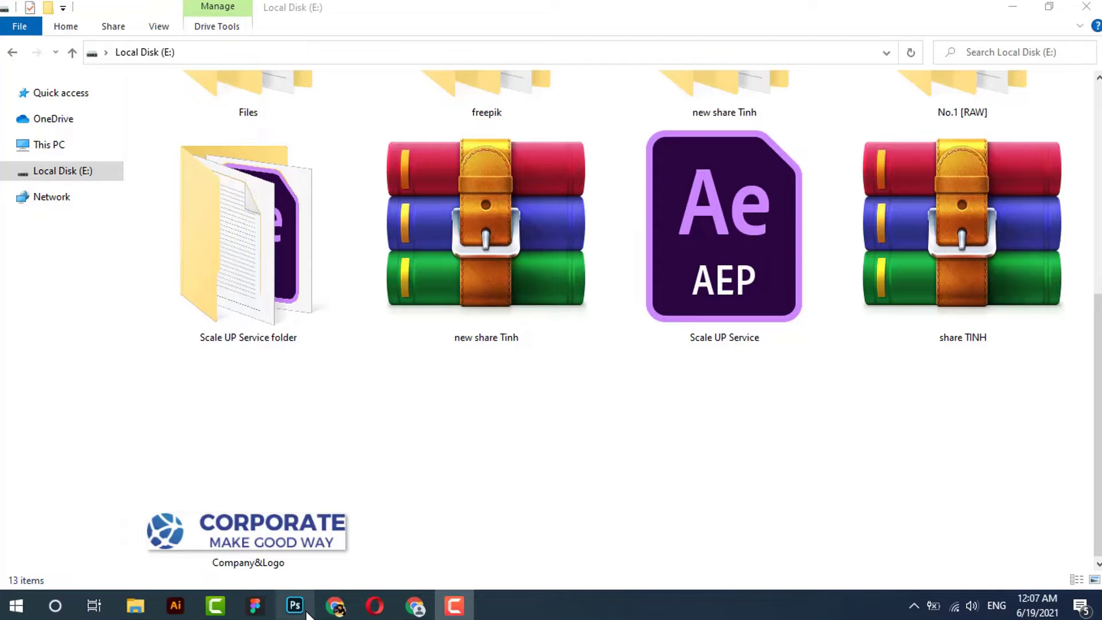
click(307, 613)
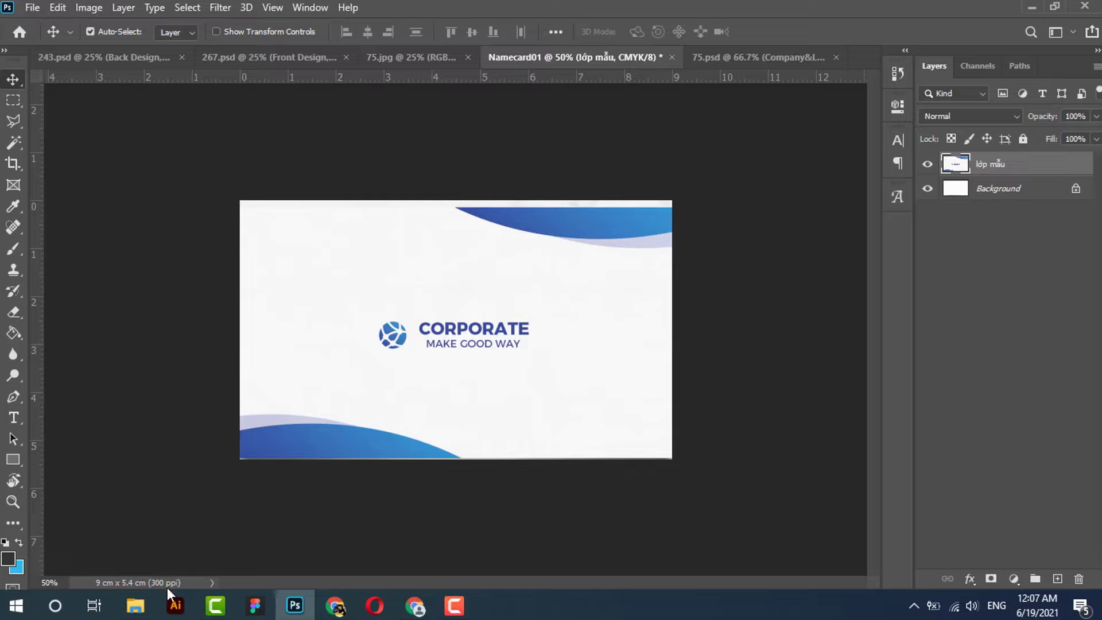
mouse_move(135, 606)
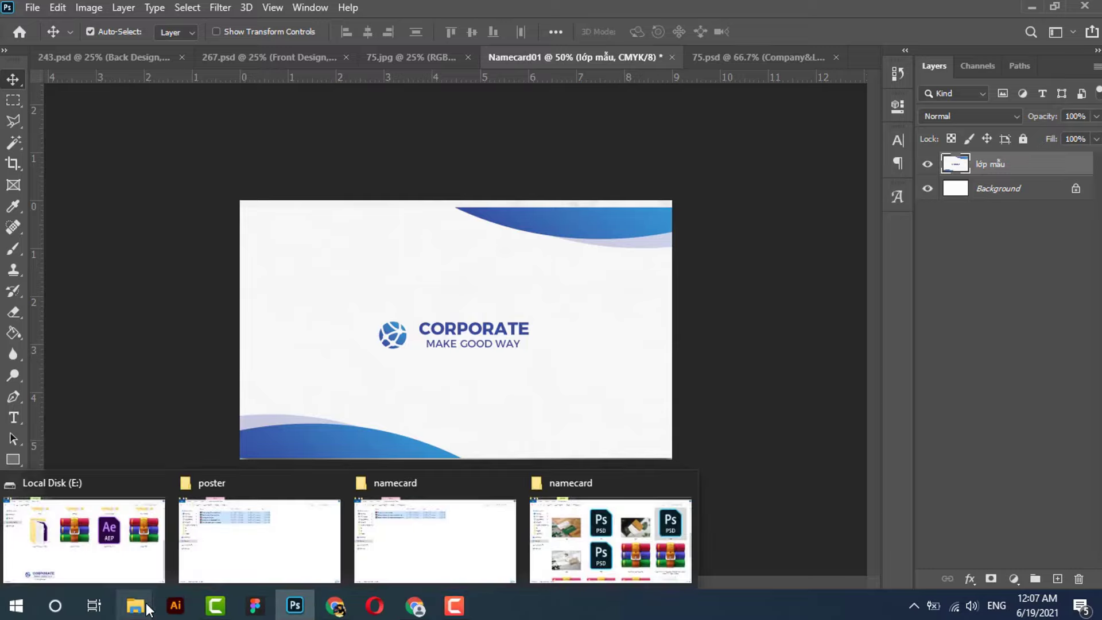
Step: Drag the Company&Logo image from Local Disk (E:) onto Photoshop's Namecard01 document
click(79, 565)
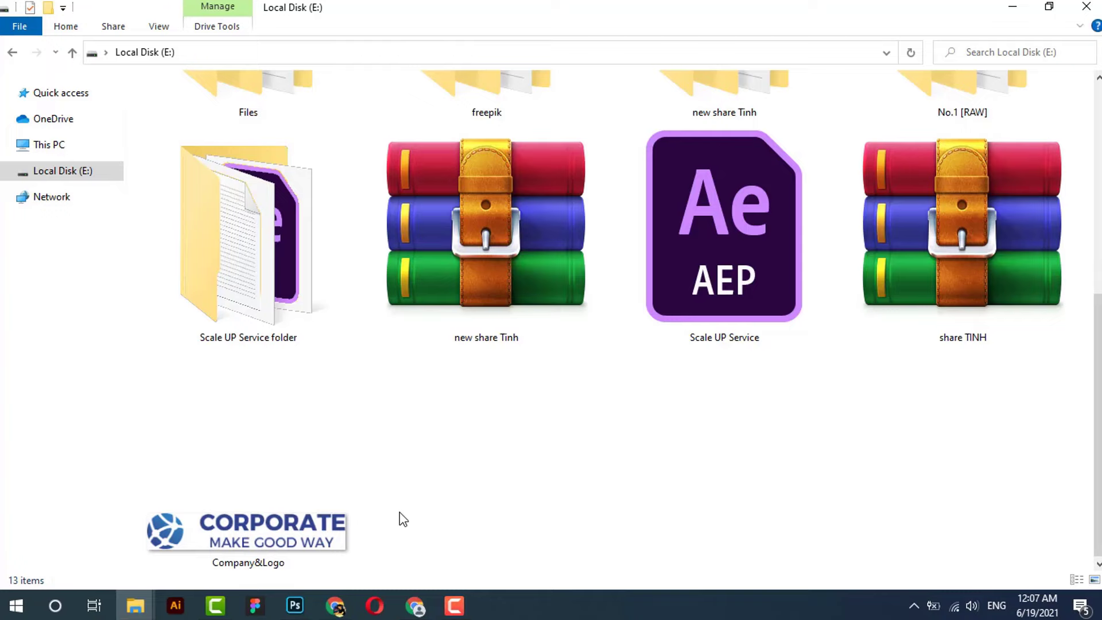
drag(305, 528, 300, 613)
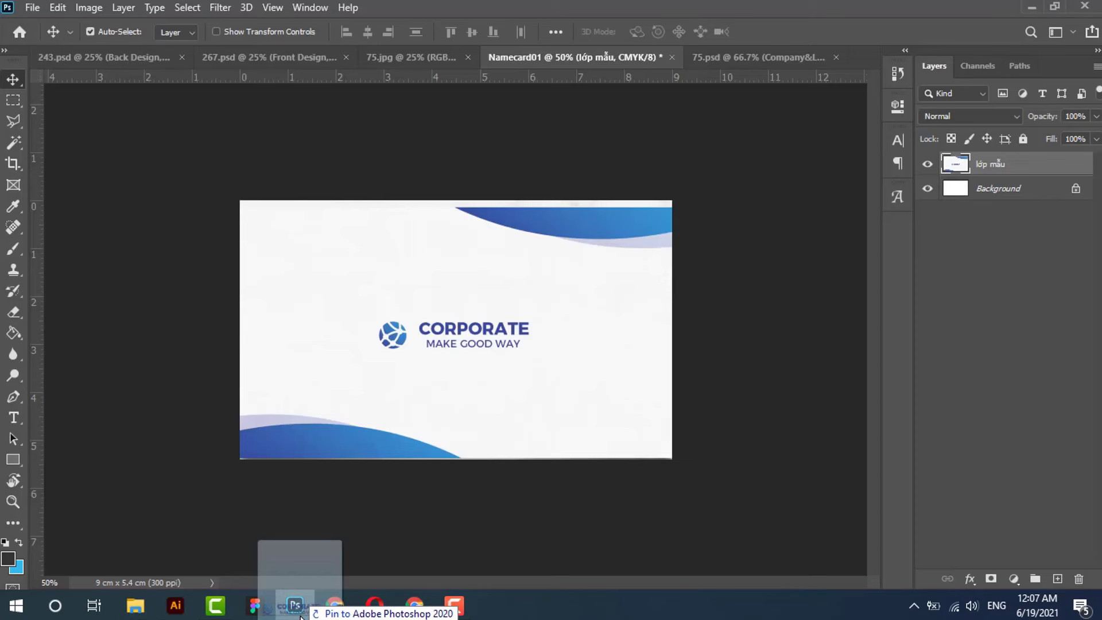
mouse_move(295, 606)
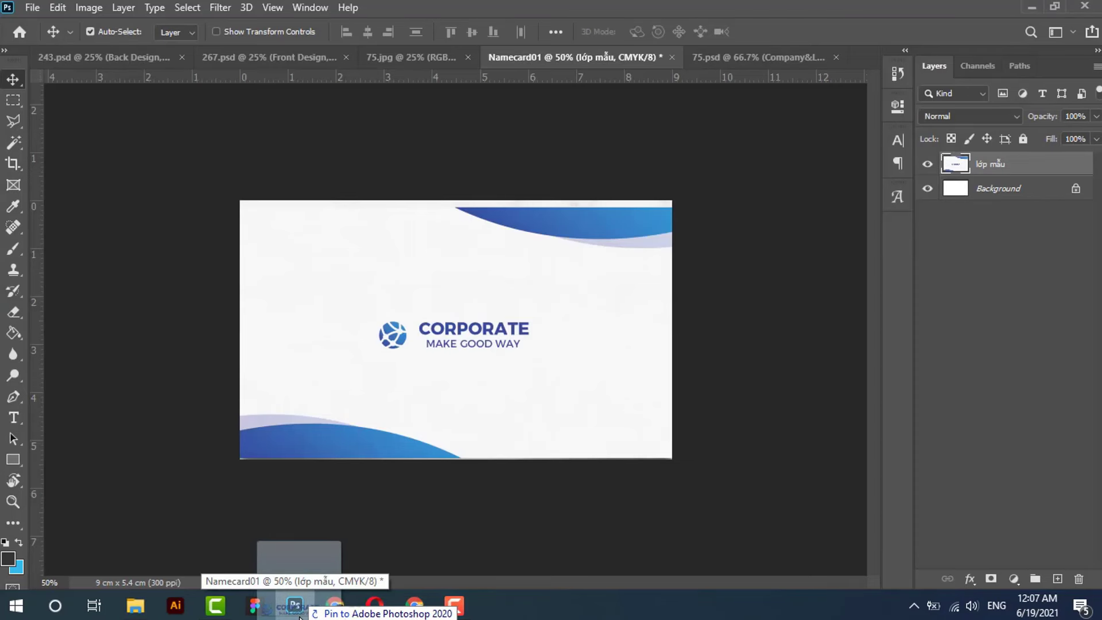
Step: Place the Company&Logo image at 24.5% scale over the template's CORPORATE logo
drag(300, 615, 480, 389)
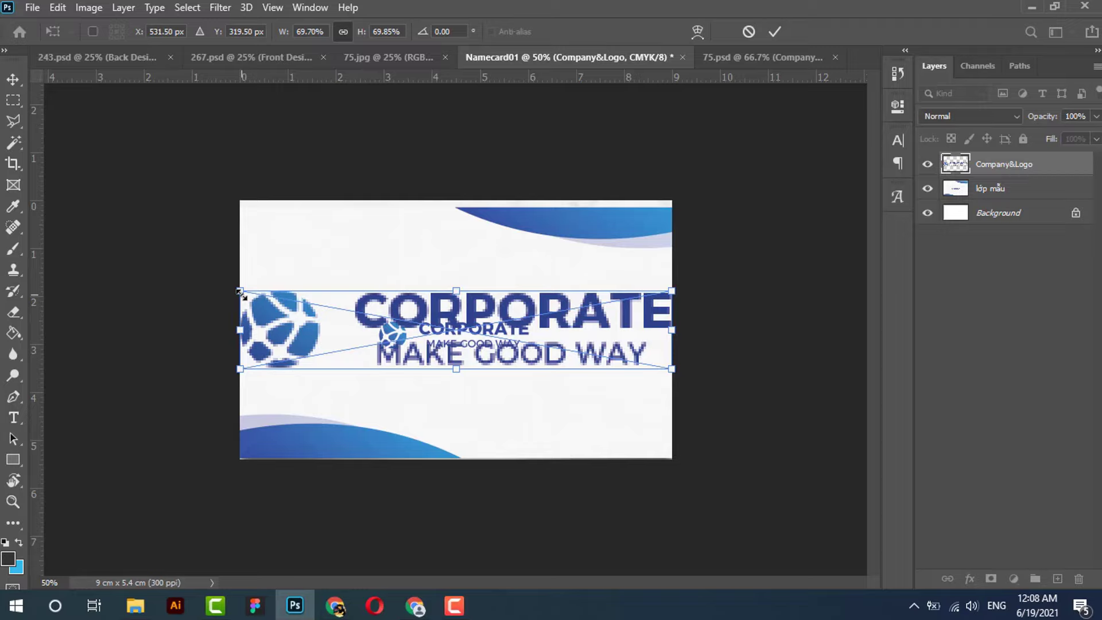
mouse_move(241, 290)
mouse_down()
mouse_move(537, 363)
mouse_move(491, 343)
mouse_up()
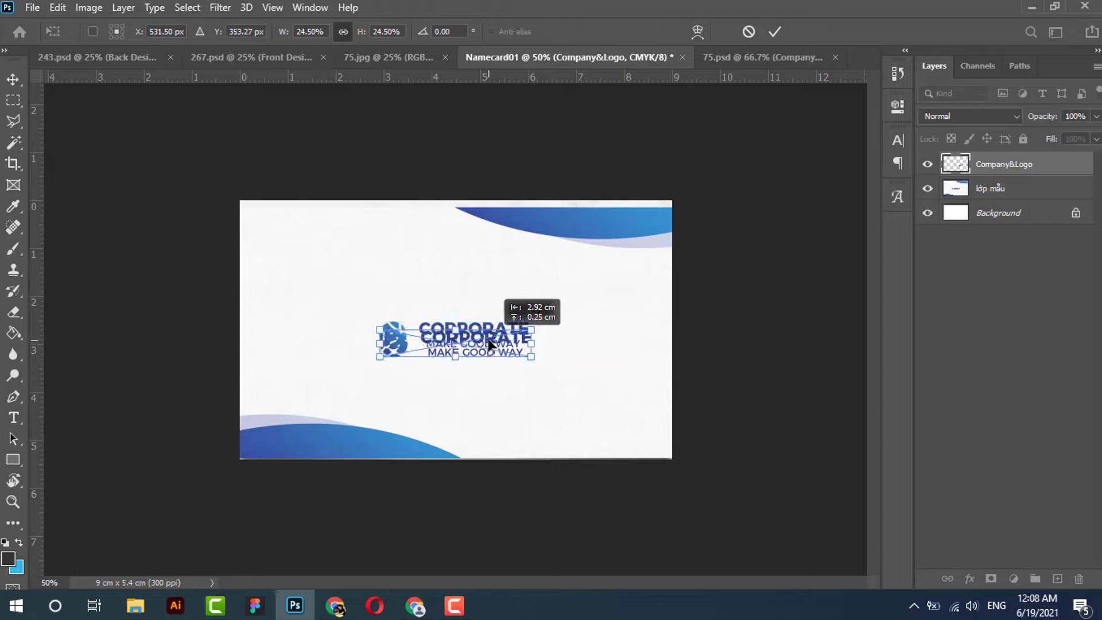
drag(486, 342, 486, 335)
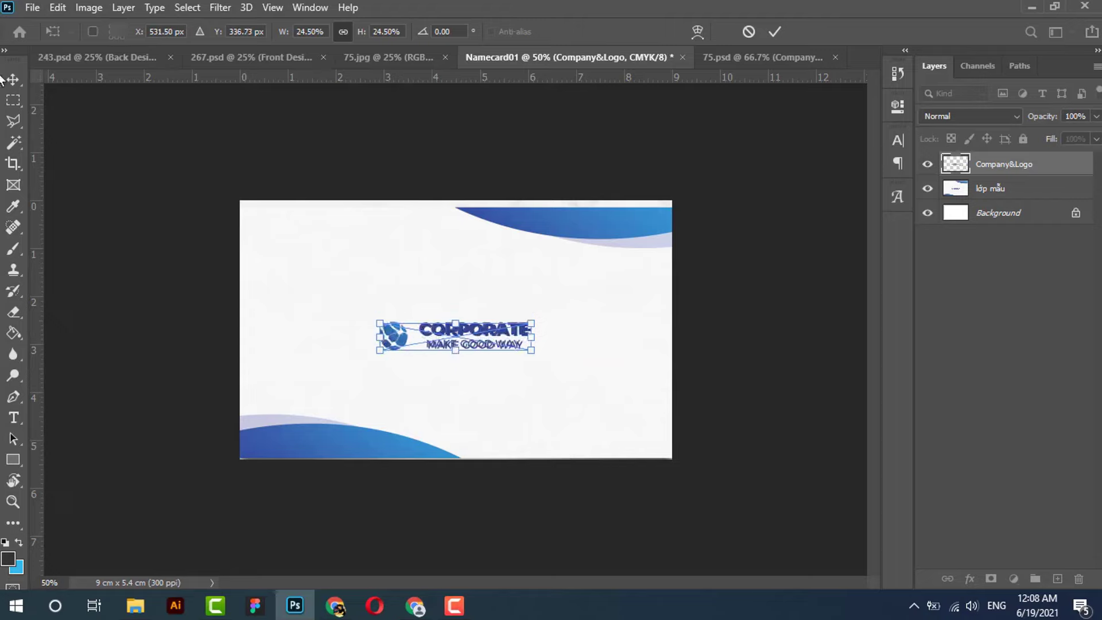
key(Return)
click(15, 98)
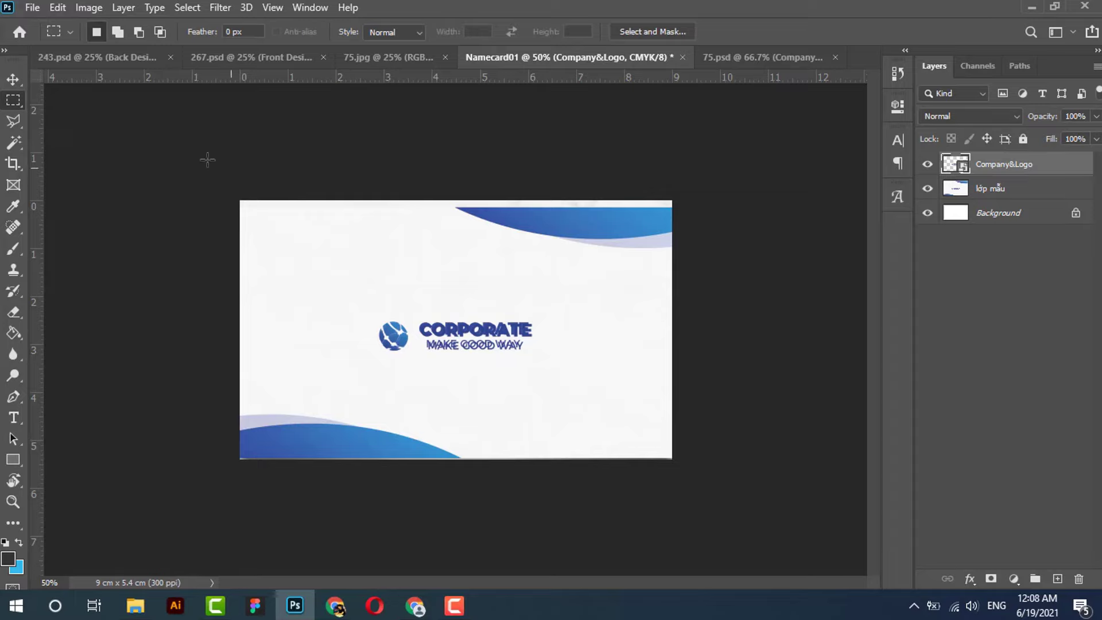
Step: Center the logo vertically on a full-card selection, deselect, and hide the lớp mẫu layer
right_click(12, 101)
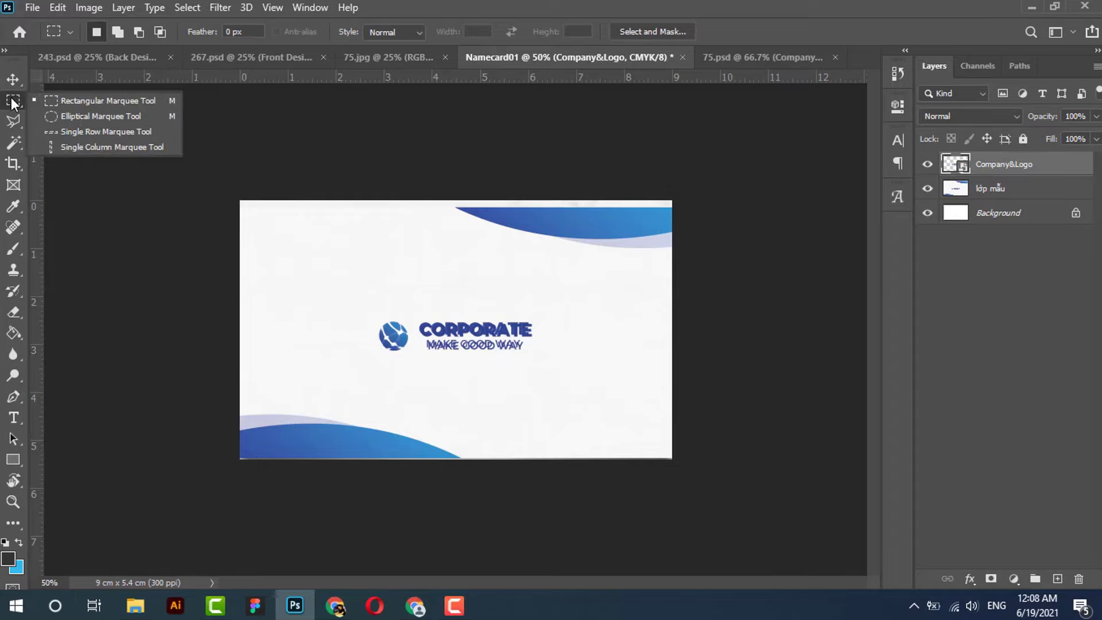
click(67, 101)
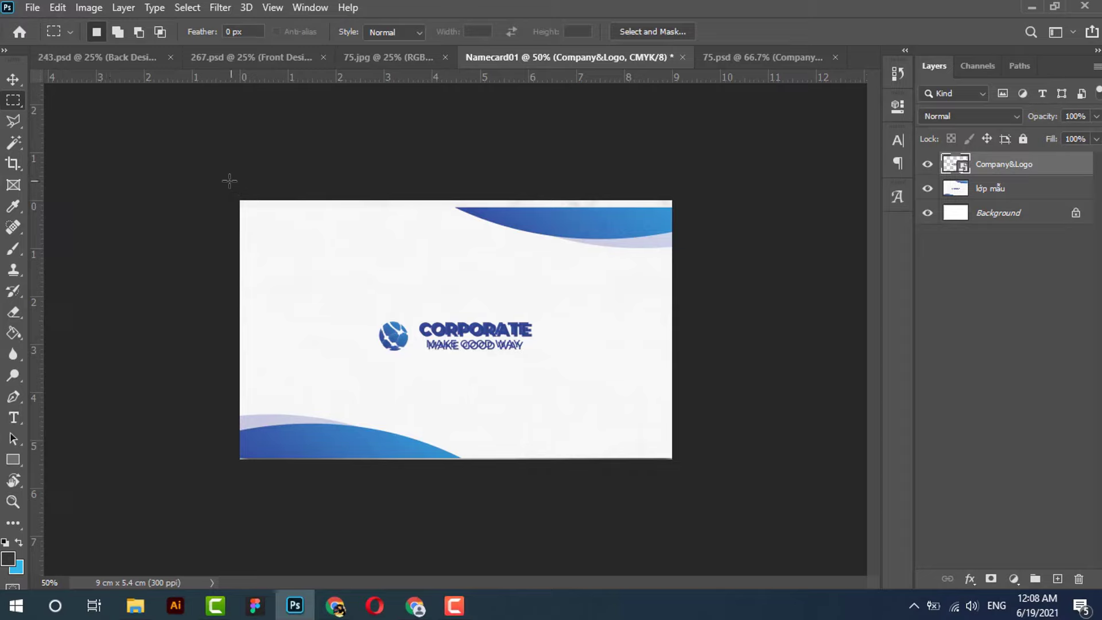
mouse_move(239, 200)
mouse_down()
mouse_move(551, 412)
mouse_move(685, 457)
mouse_up()
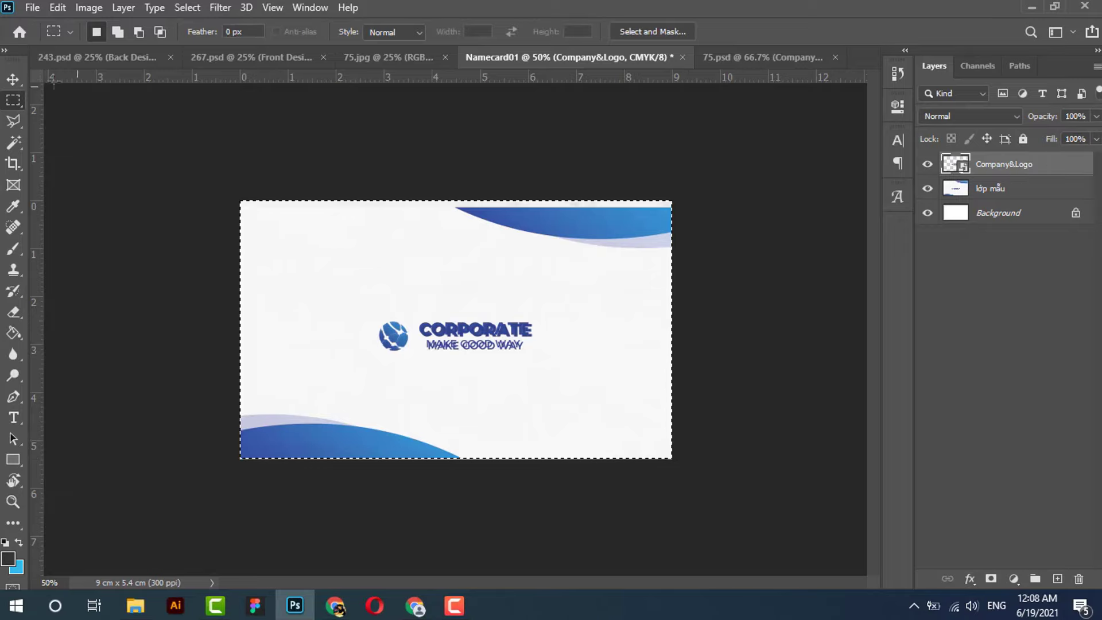
click(11, 80)
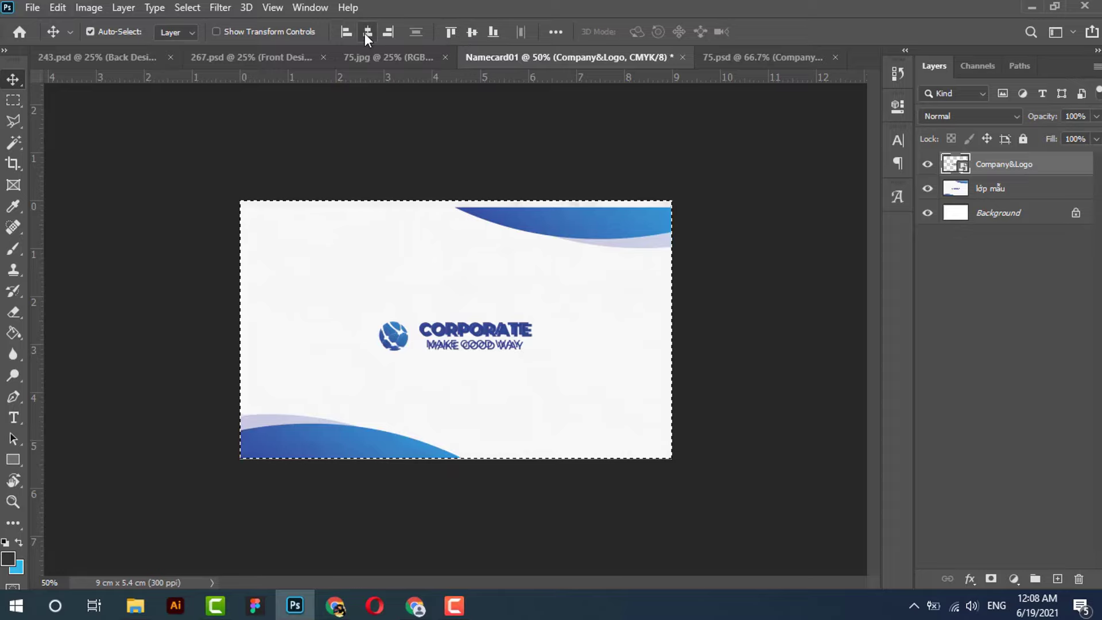
click(473, 35)
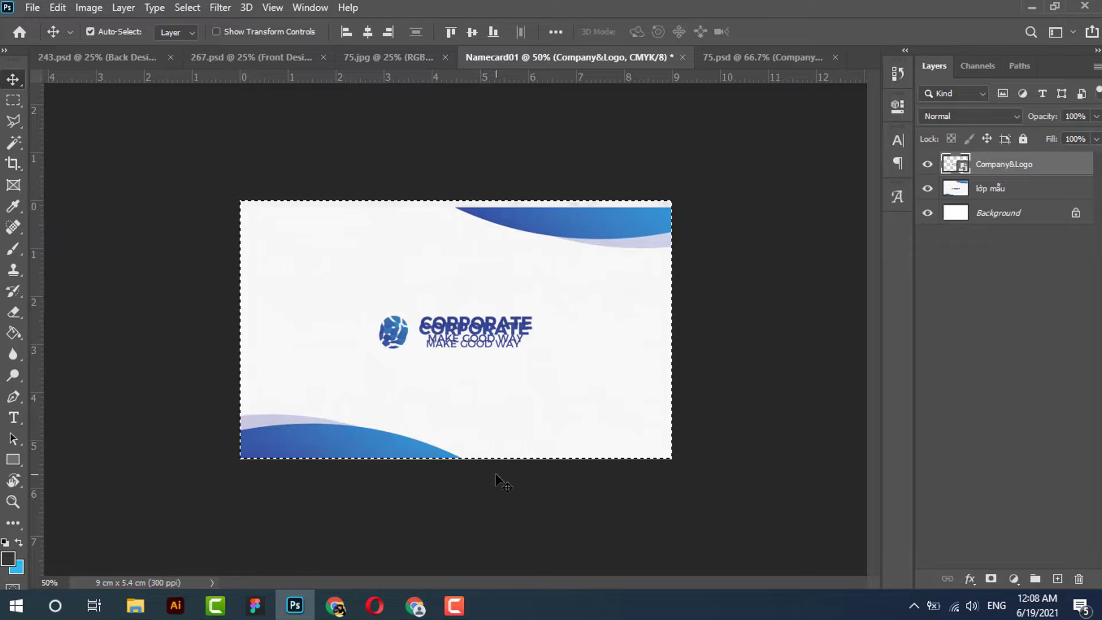
key(ctrl+d)
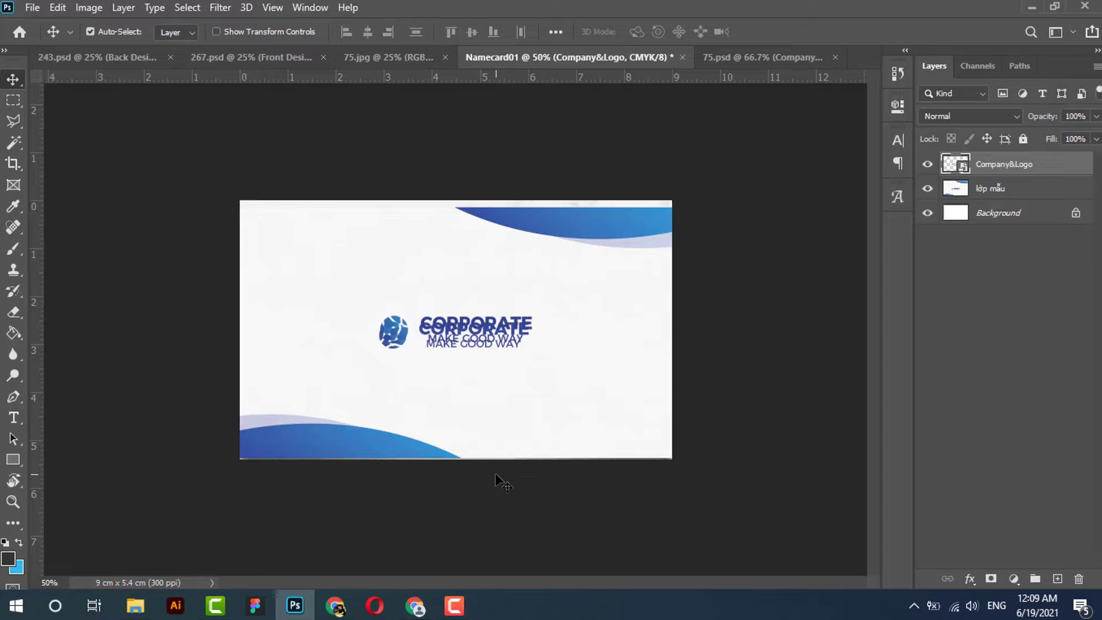
click(927, 188)
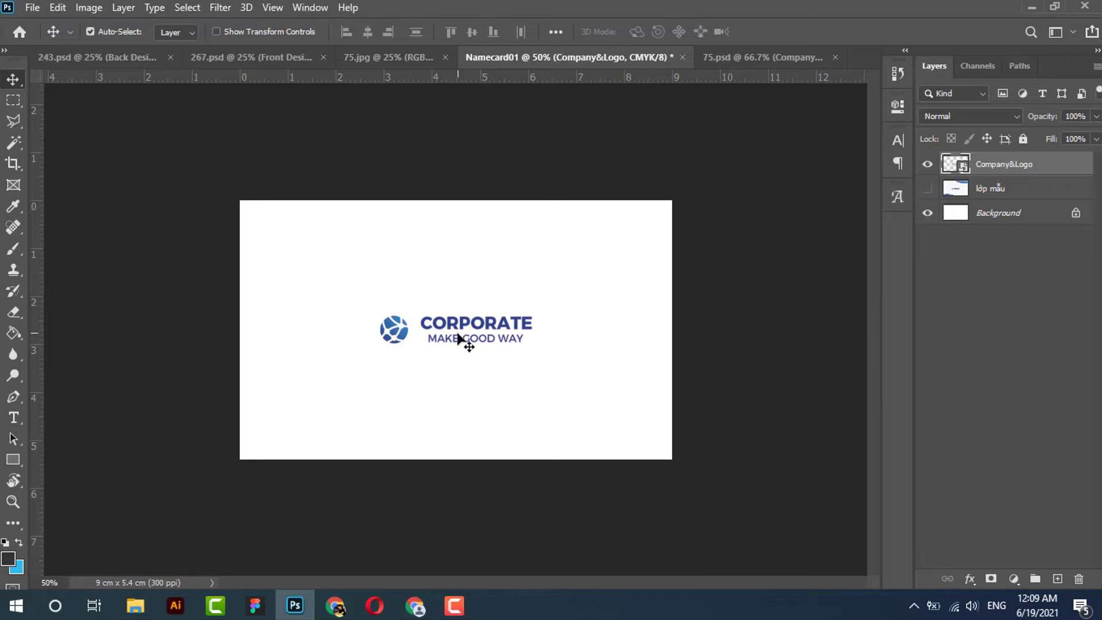
Step: Search Google Images for 'logo free company' and preview the Business Company Logo
click(416, 605)
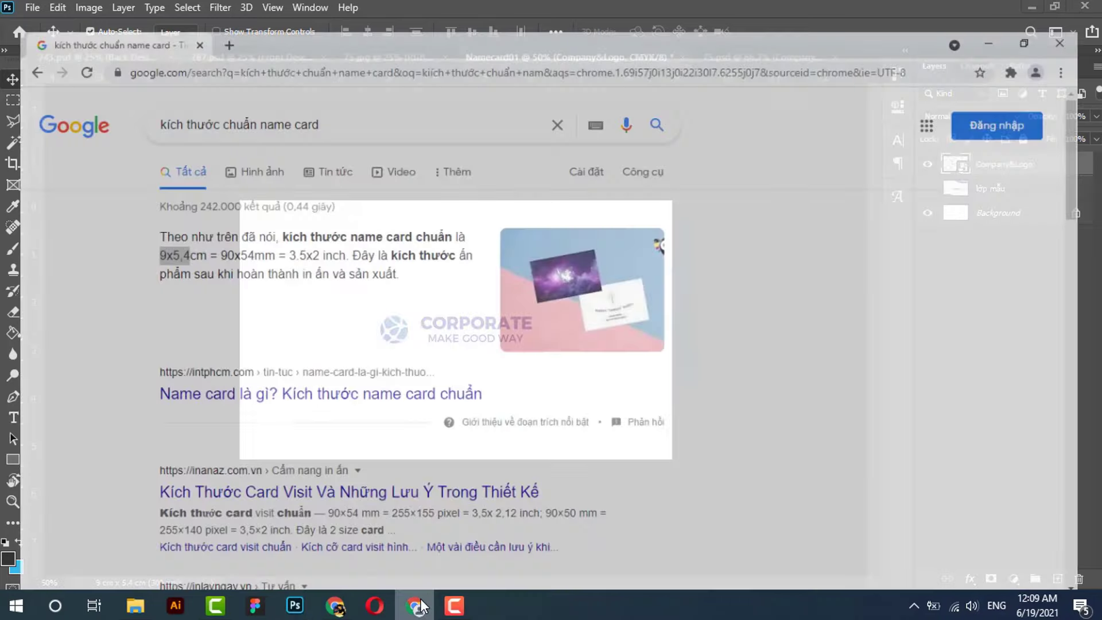
click(217, 12)
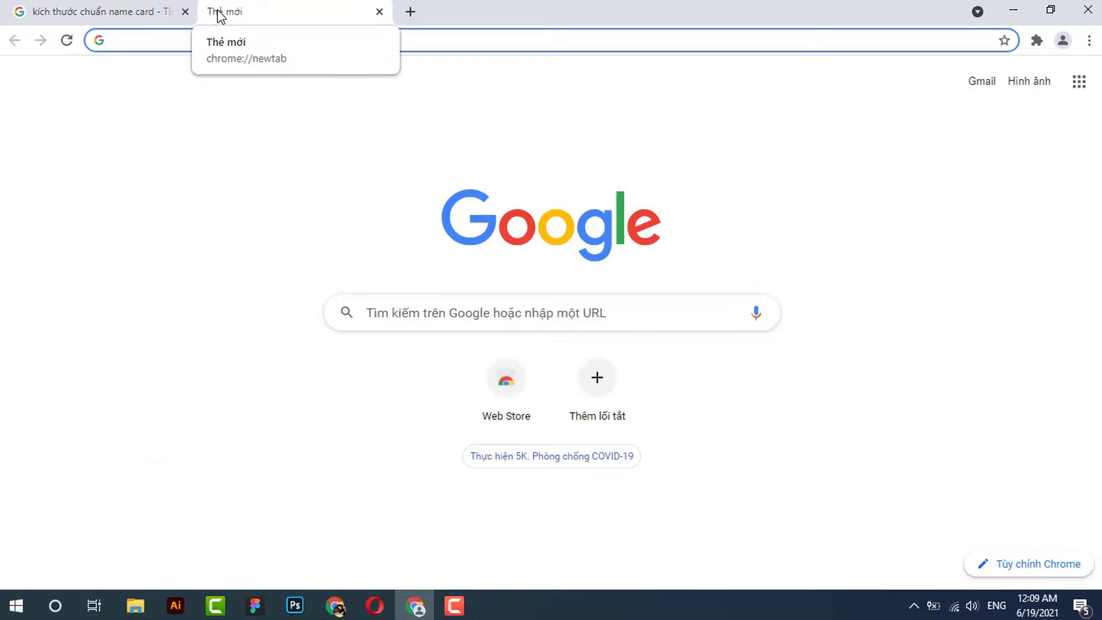
text(logo )
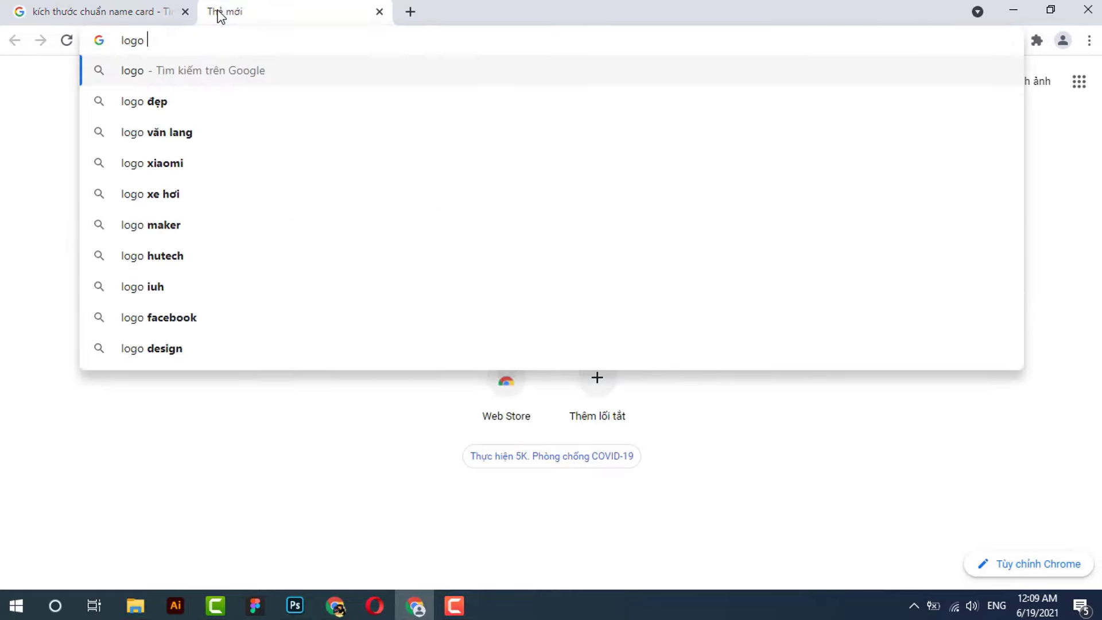
text(free )
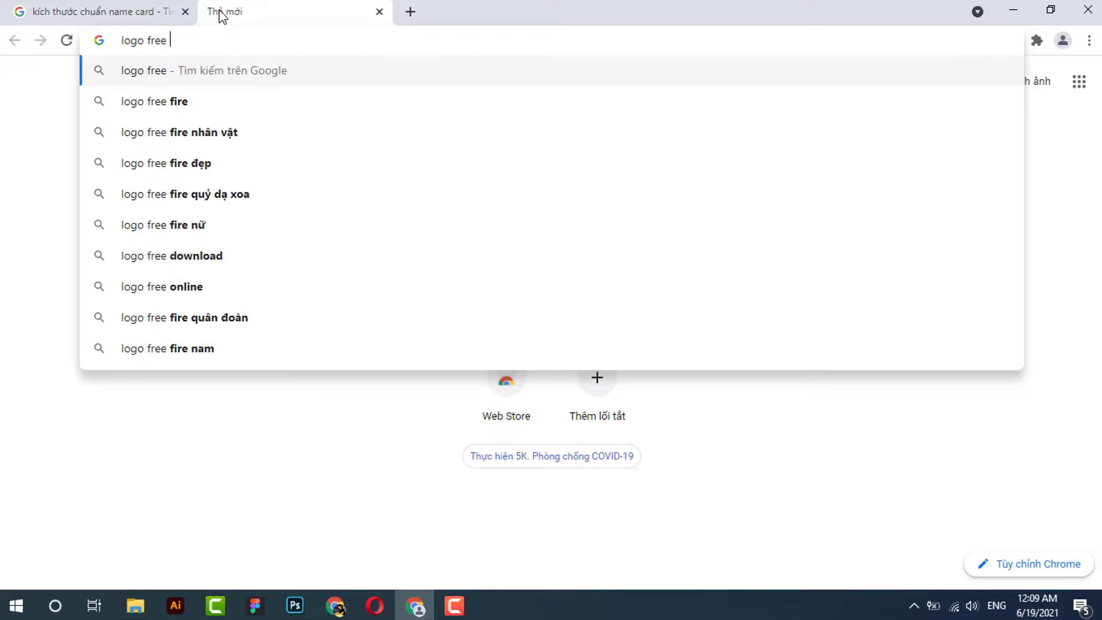
text(com)
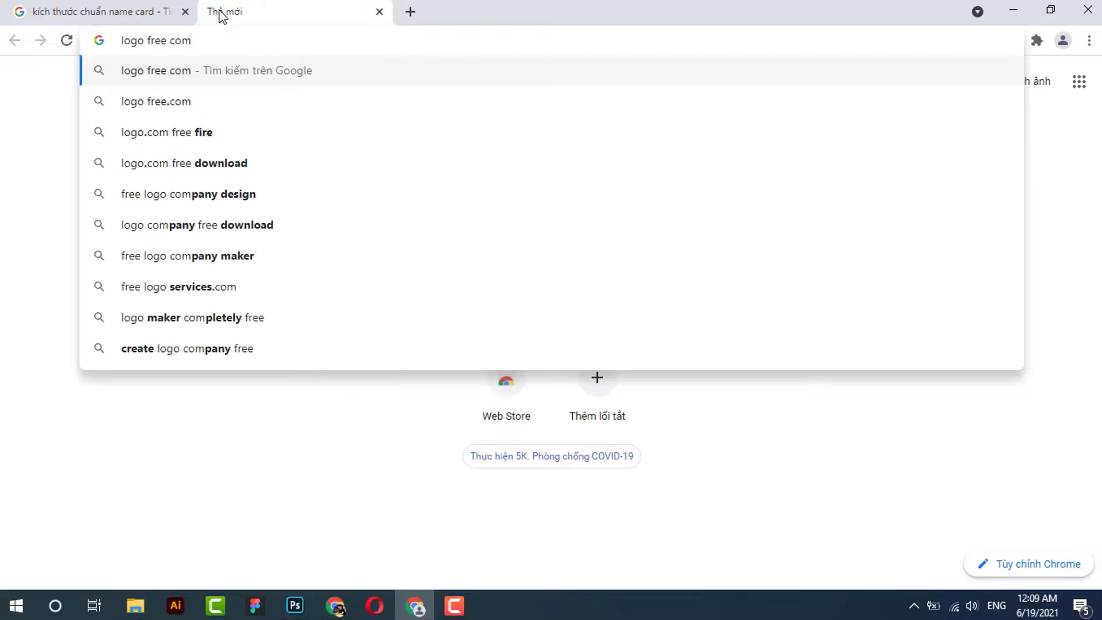
text(pany)
key(Return)
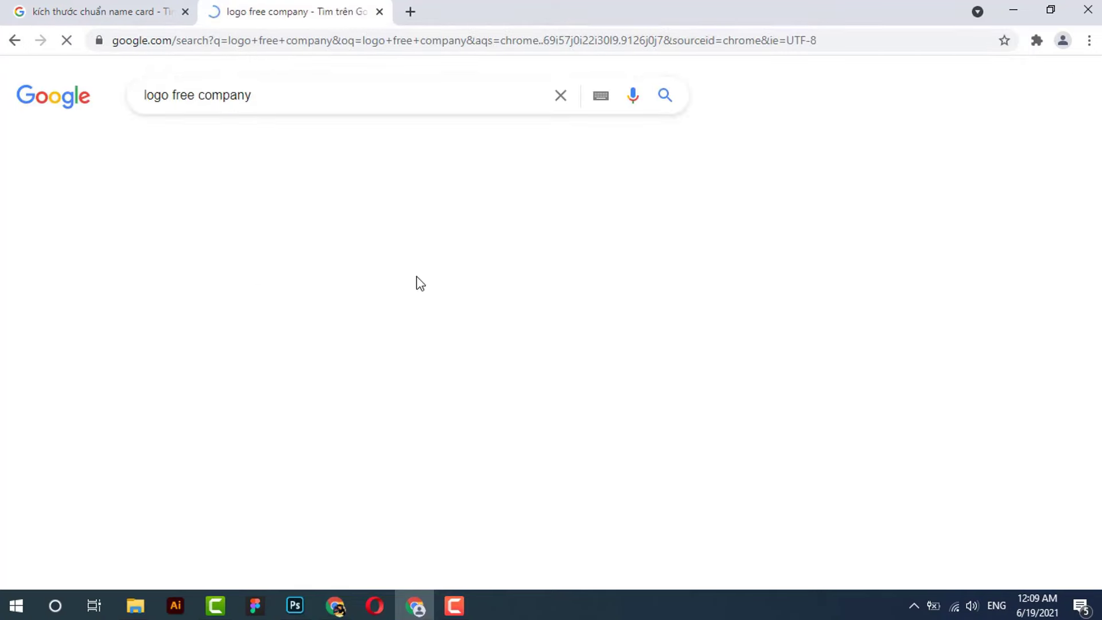
click(243, 148)
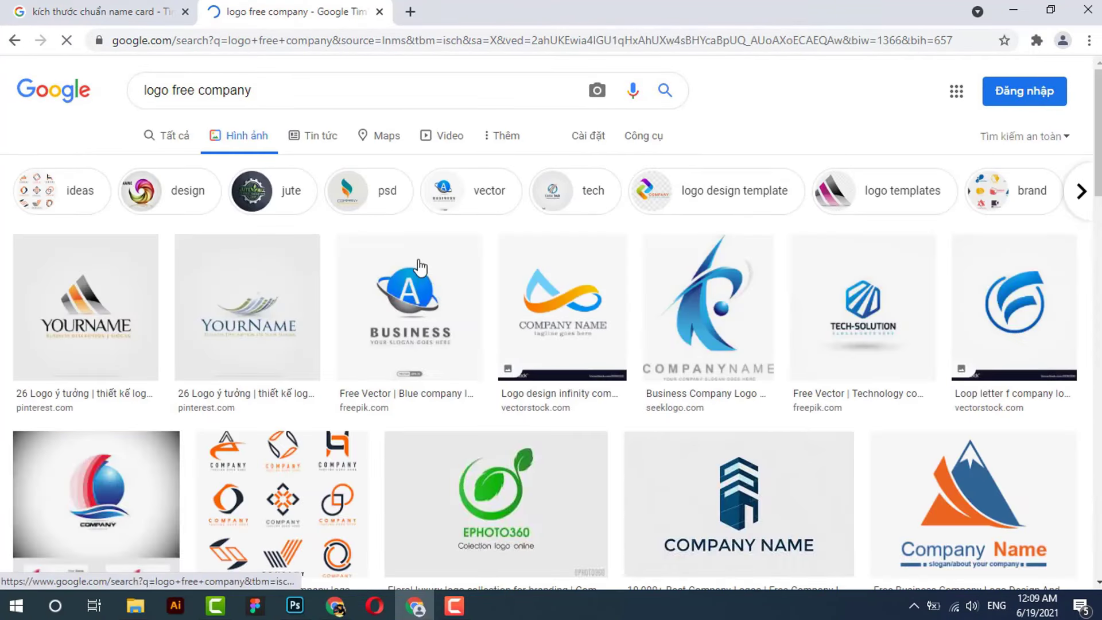
scroll(705, 281, down, 1)
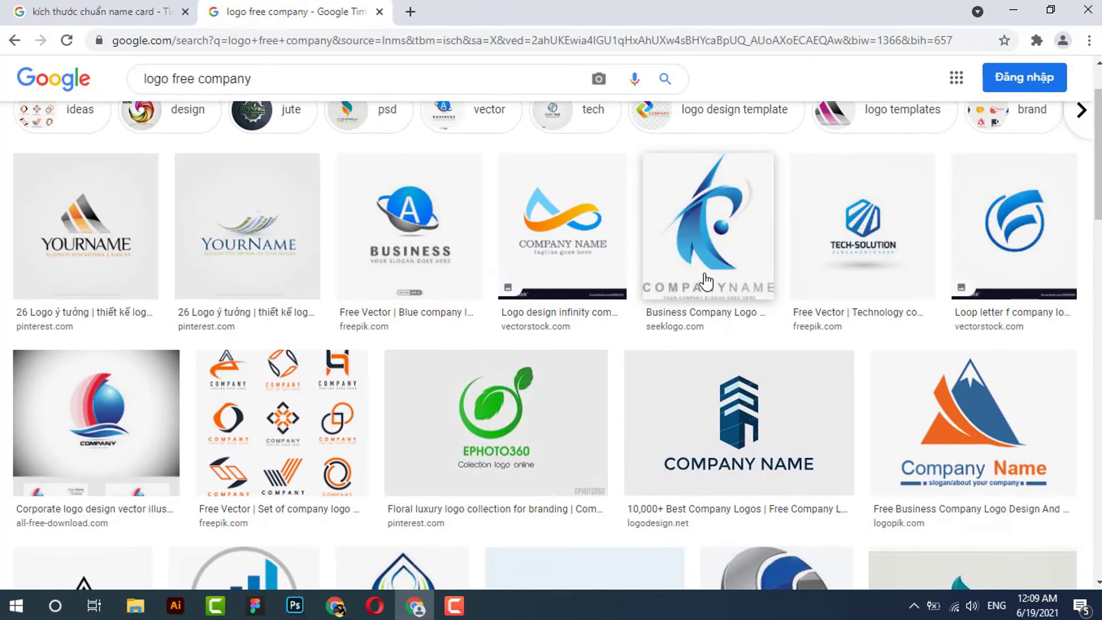
click(709, 261)
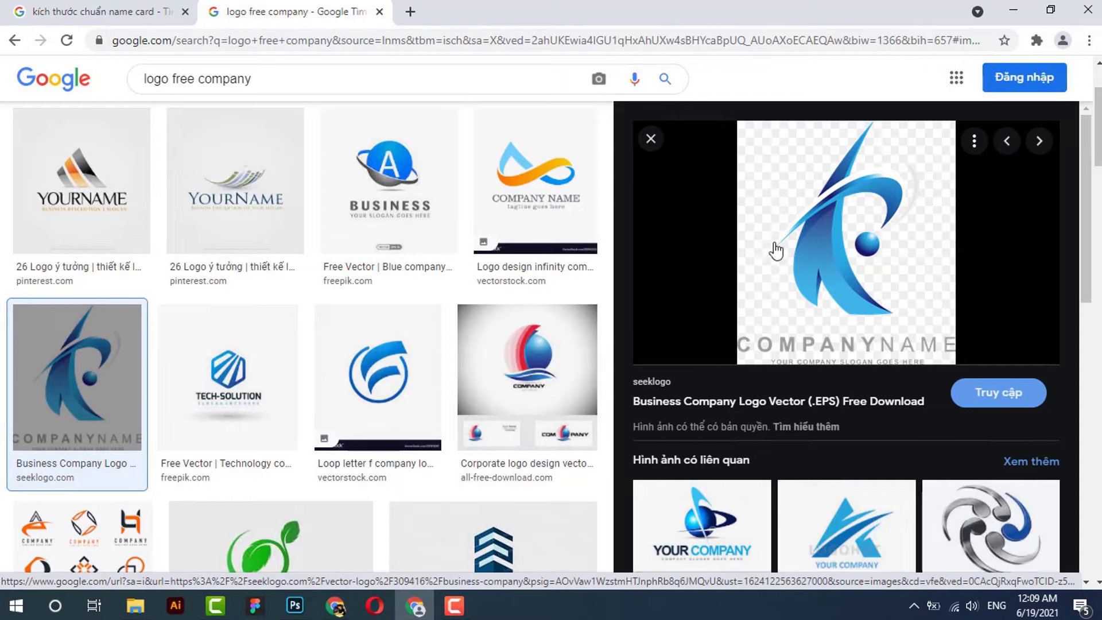
Step: Save the Business Company Logo PNG to Downloads and drag it into Photoshop
right_click(843, 238)
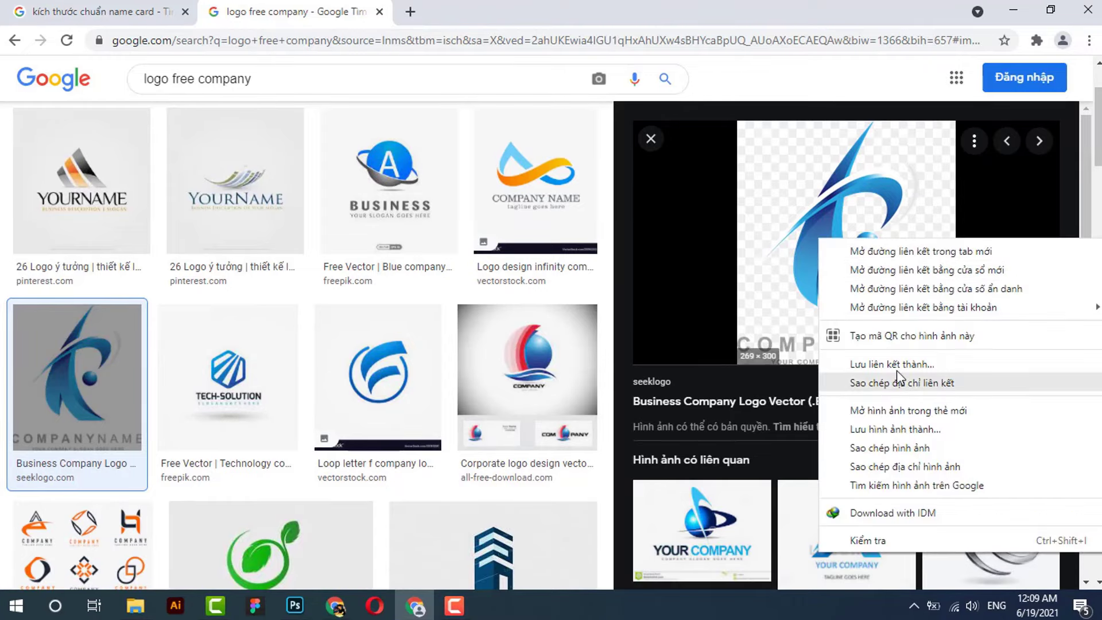
click(883, 409)
click(468, 5)
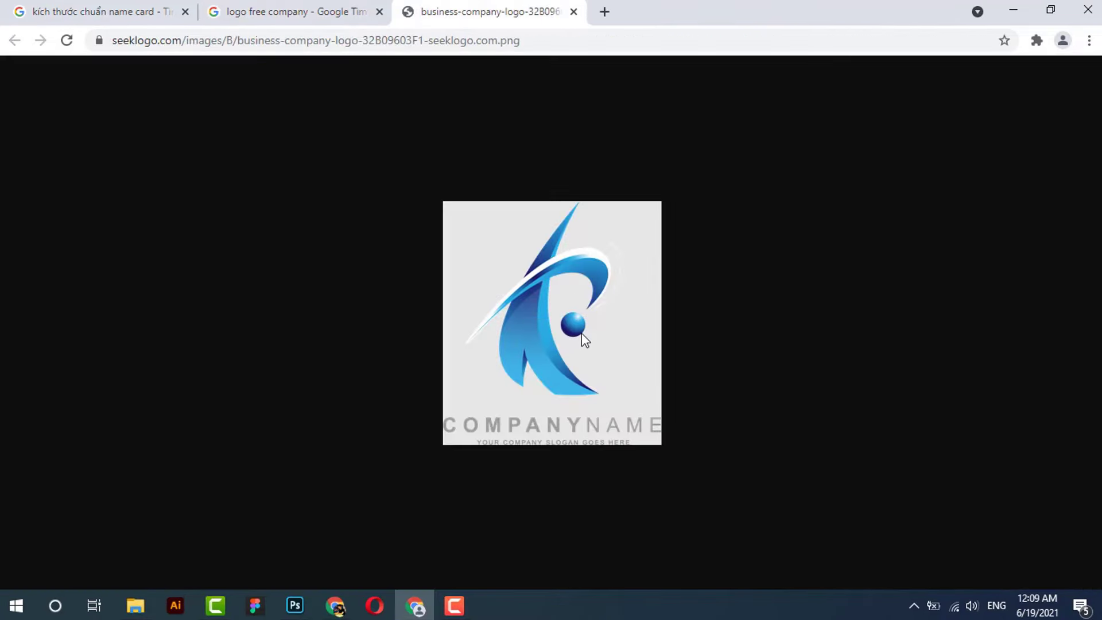
right_click(581, 333)
click(621, 364)
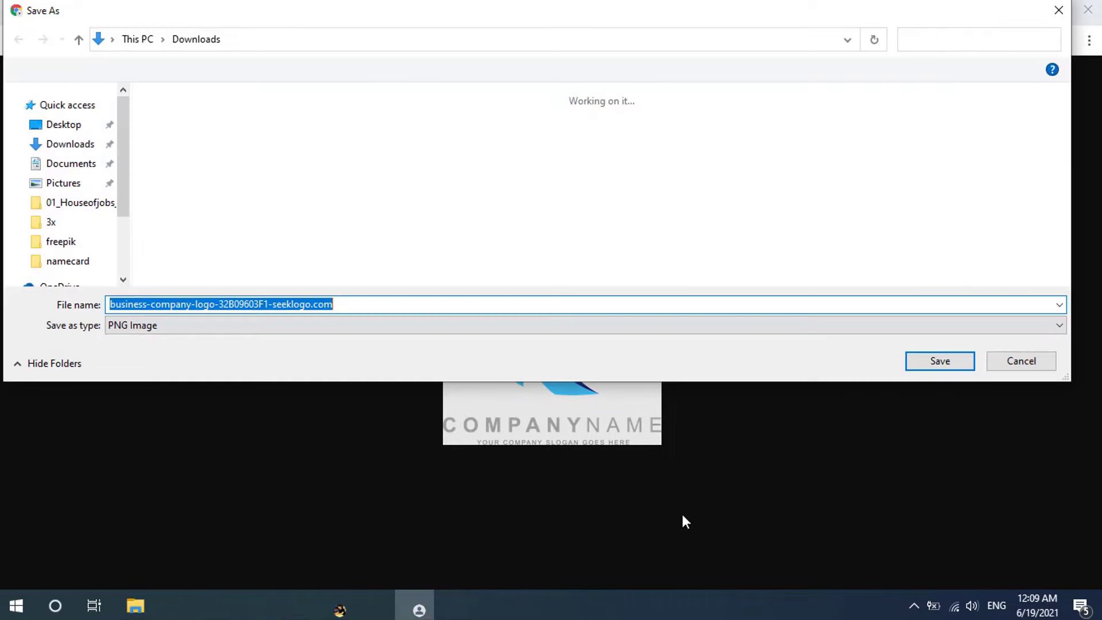
click(929, 365)
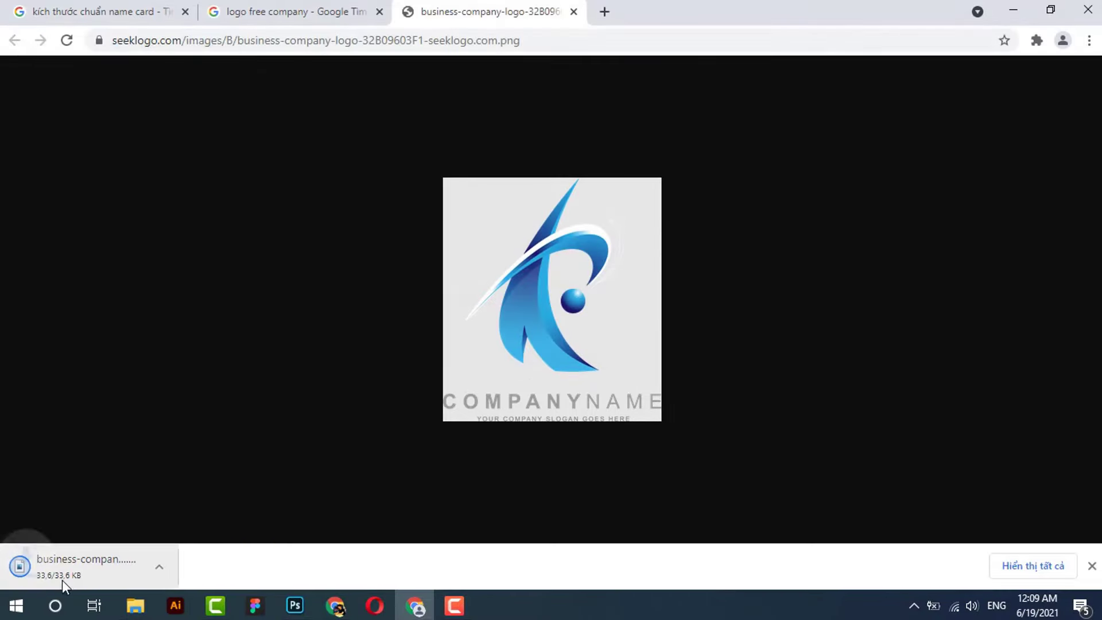
mouse_move(86, 566)
mouse_down()
mouse_move(297, 603)
mouse_move(418, 388)
mouse_up()
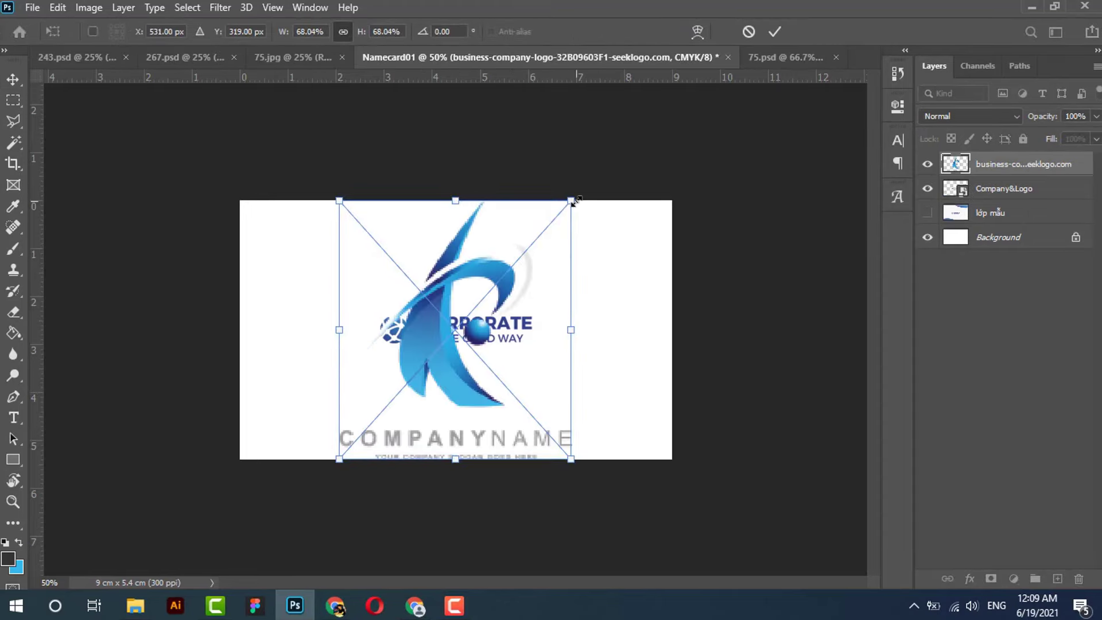
Step: Shrink the downloaded business logo toward the card centre and hide the Company&Logo layer
drag(573, 200, 453, 333)
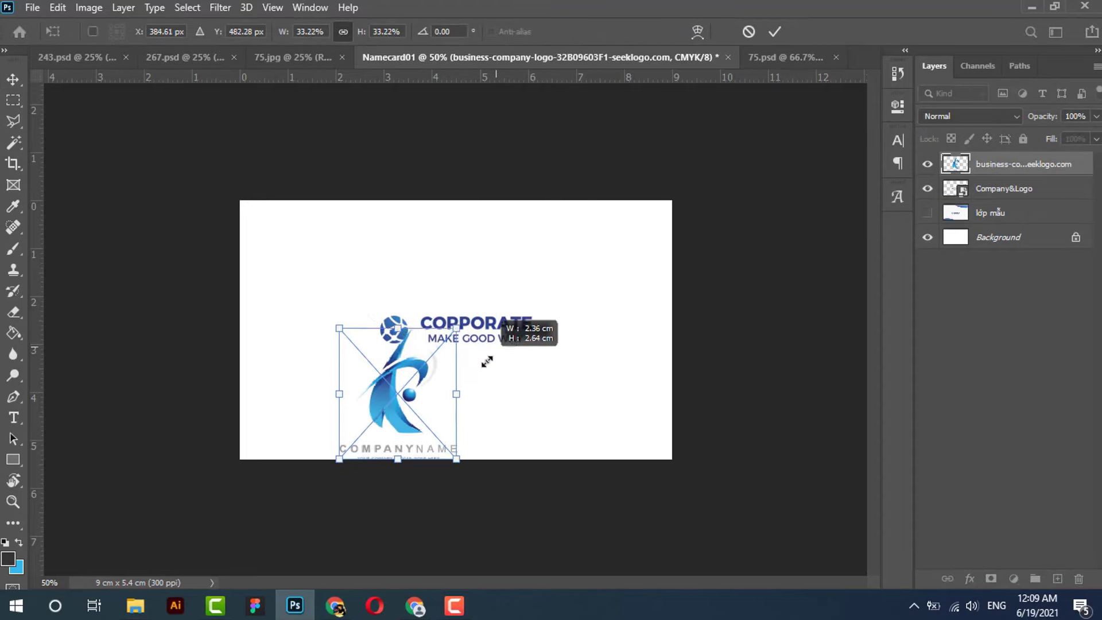
drag(421, 399, 473, 332)
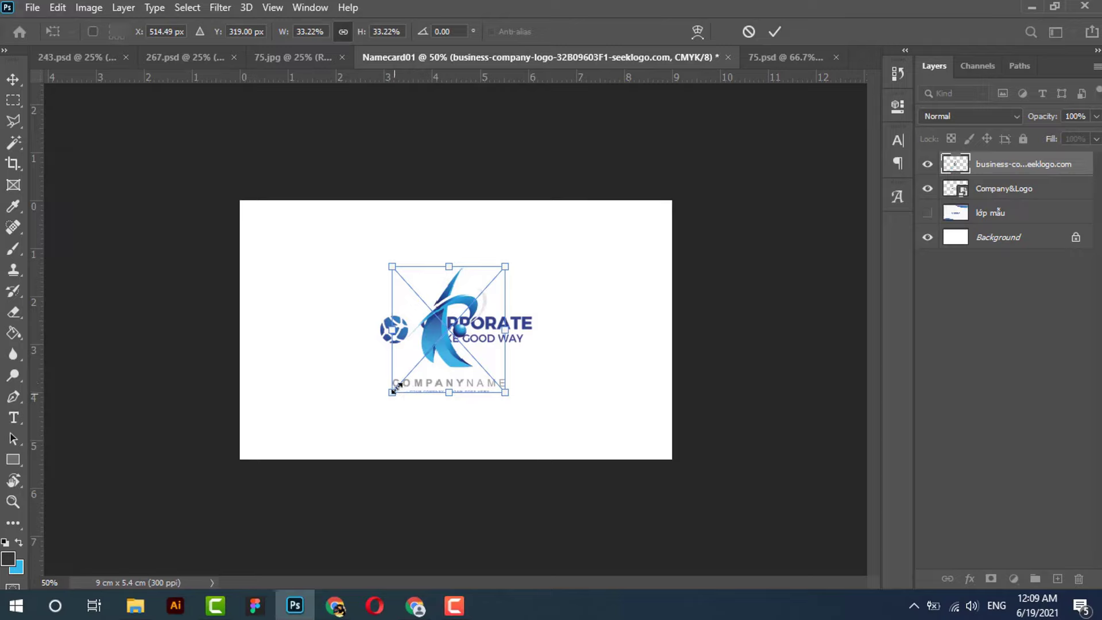
drag(392, 392, 409, 364)
click(12, 79)
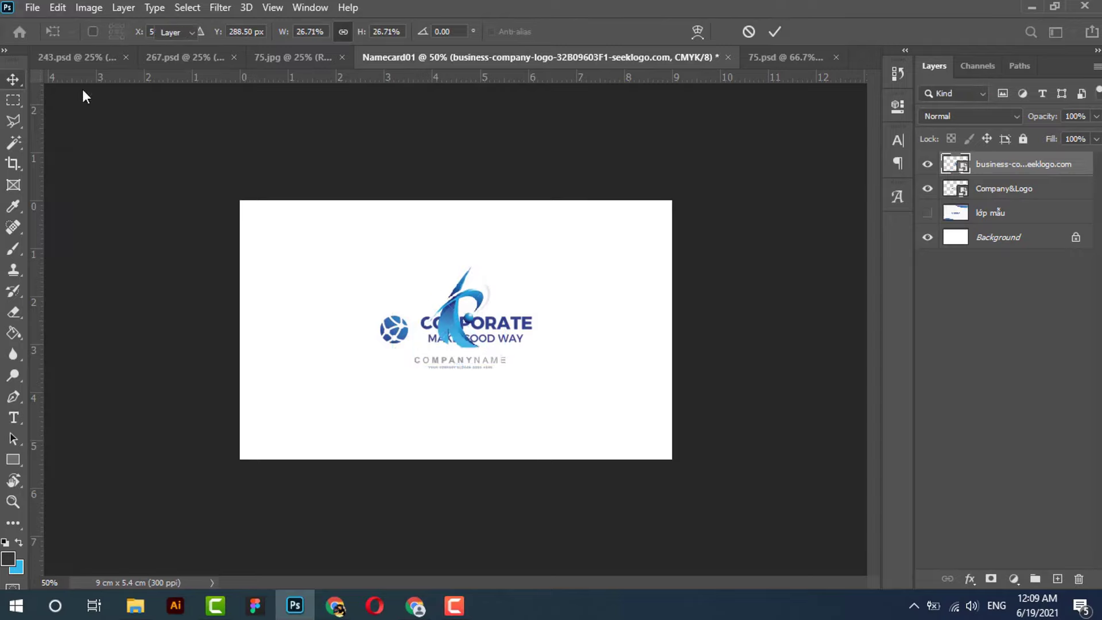
click(927, 188)
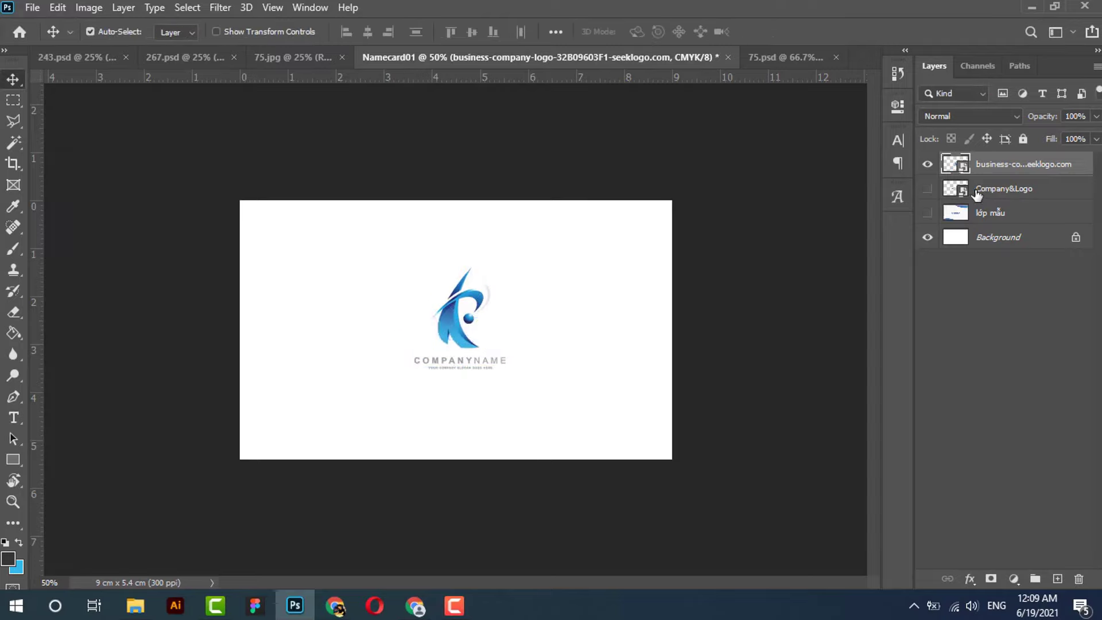
Step: Center the business logo horizontally and vertically on a full-card selection, then deselect
click(13, 100)
drag(241, 201, 675, 460)
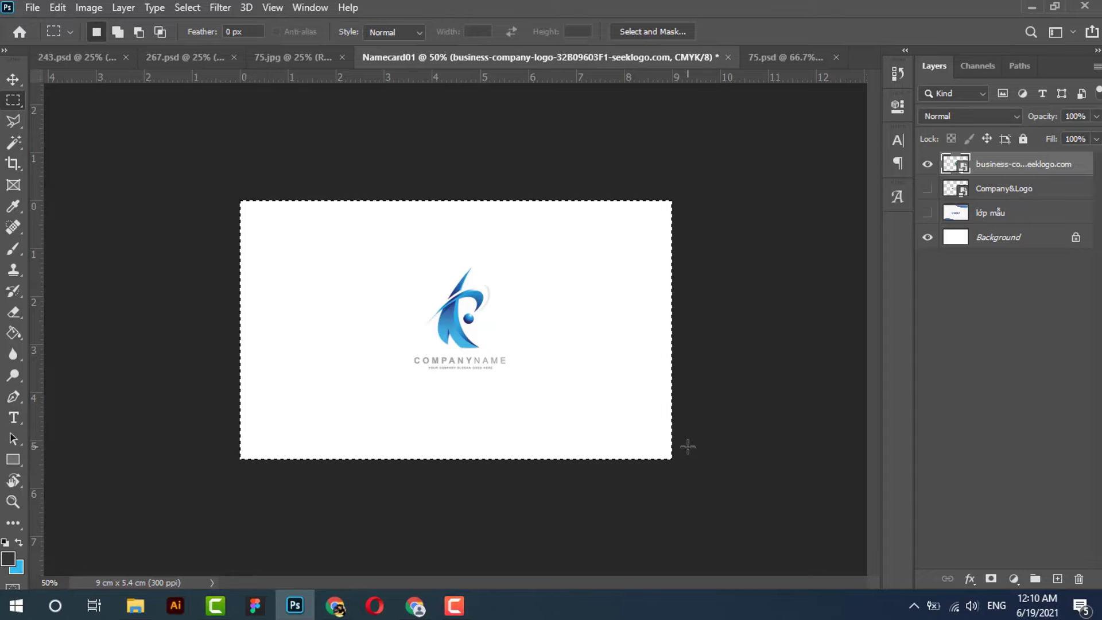
click(12, 76)
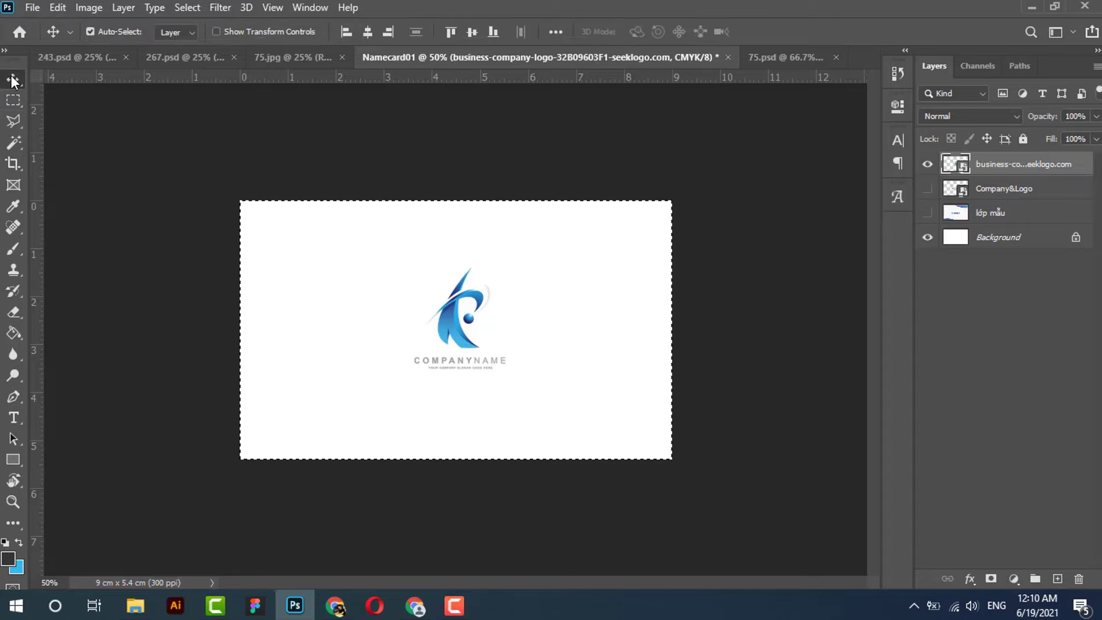
click(367, 33)
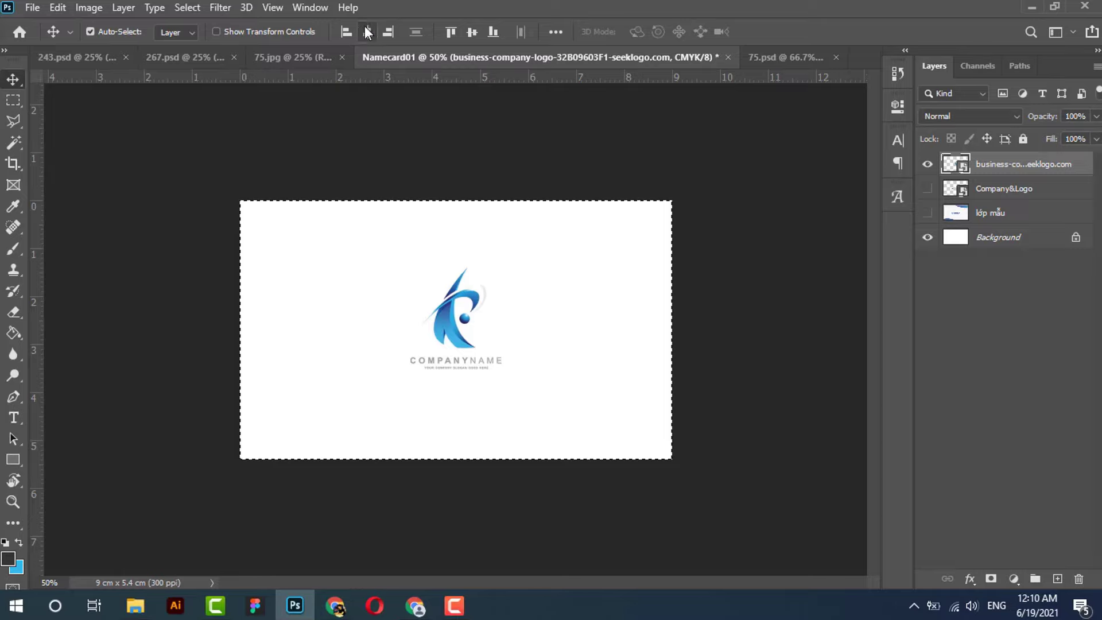
click(472, 32)
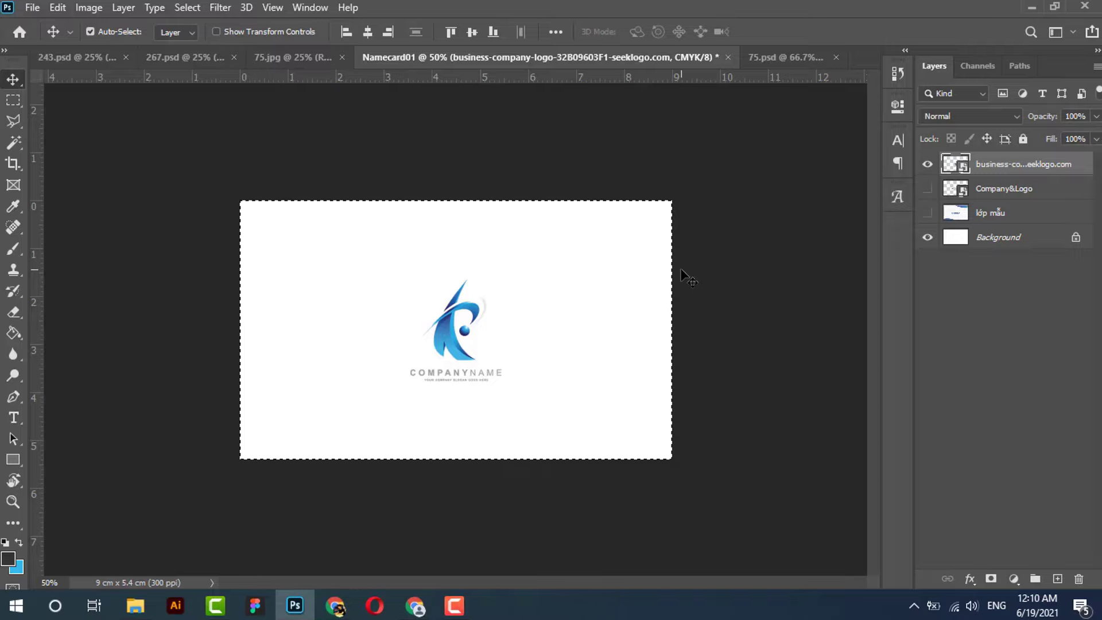
key(ctrl)
key(ctrl+d)
Step: Delete the sample business logo and show the Company&Logo and lớp mẫu layers again
key(Delete)
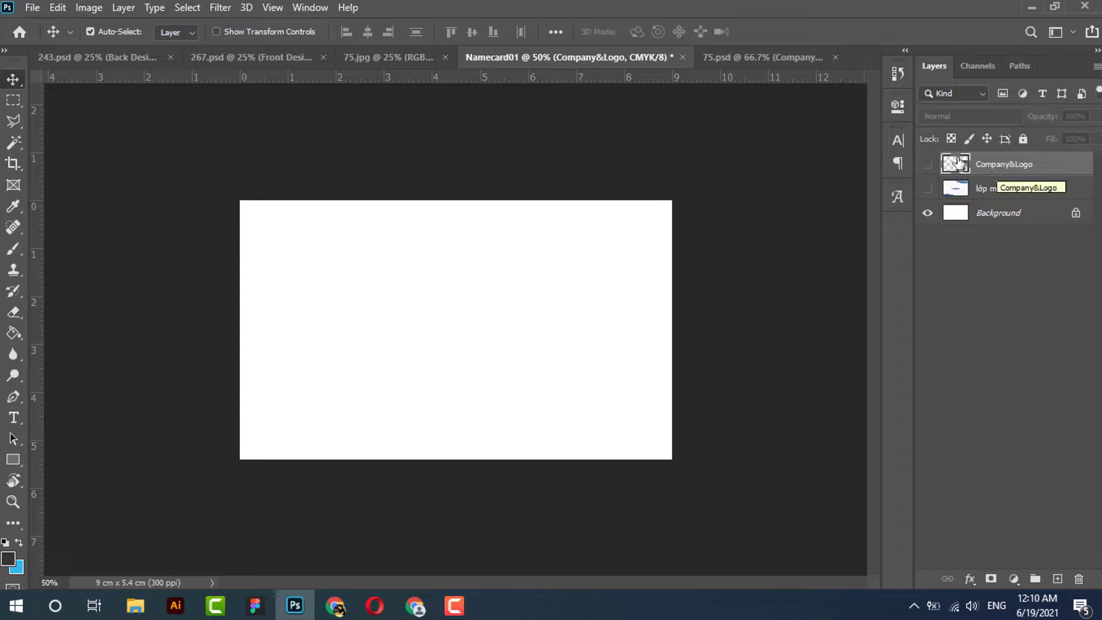
click(927, 166)
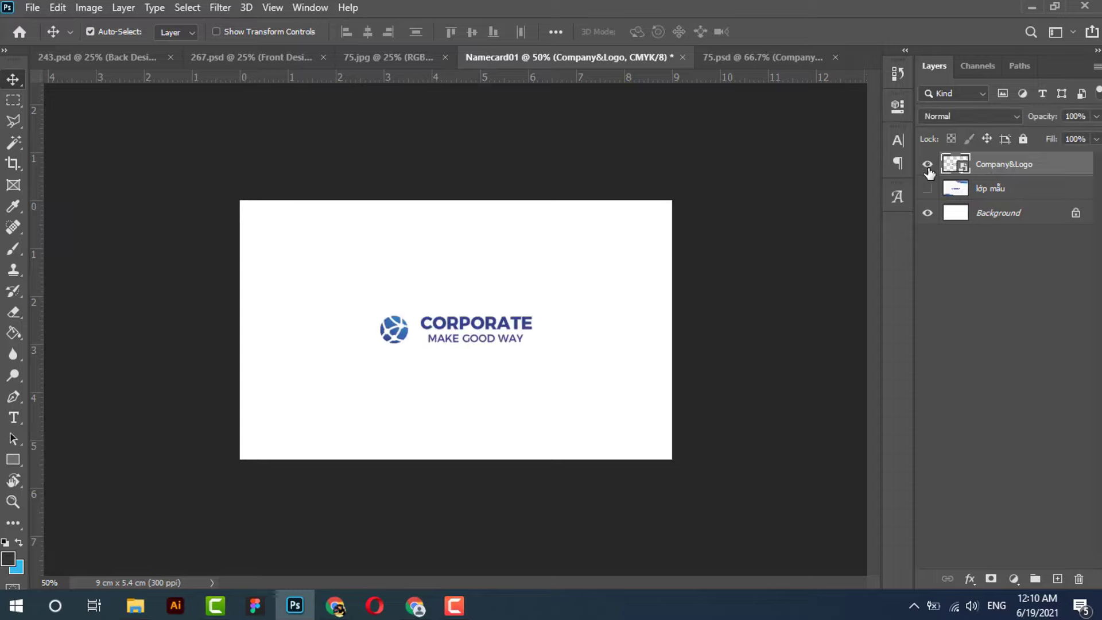
click(927, 188)
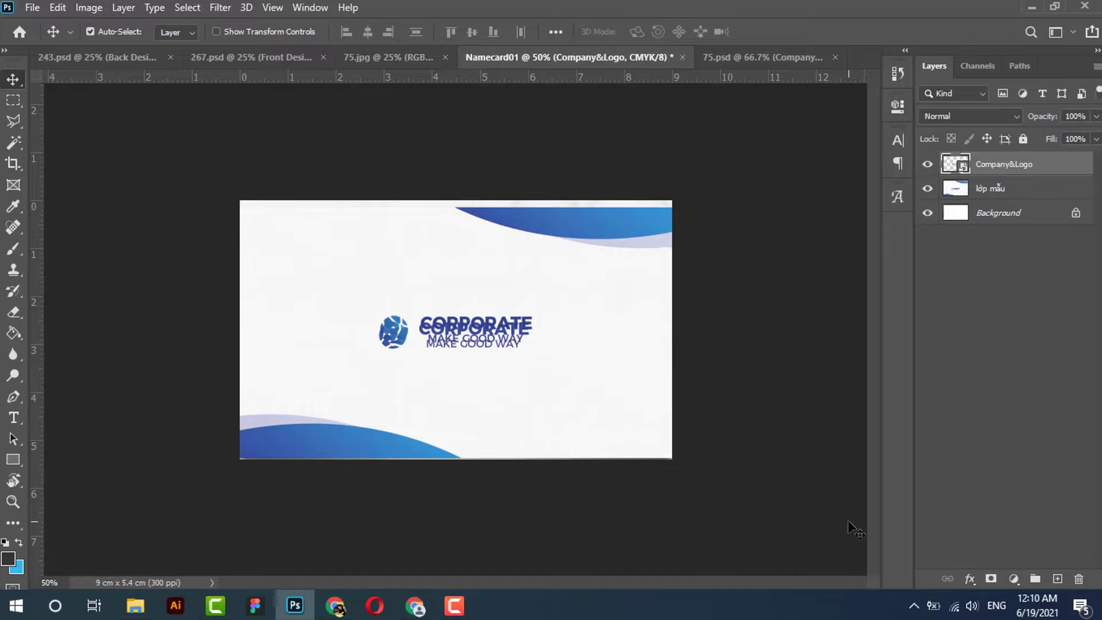
Step: Add a new layer above lớp mẫu named 'họa tiết trên'
click(1001, 192)
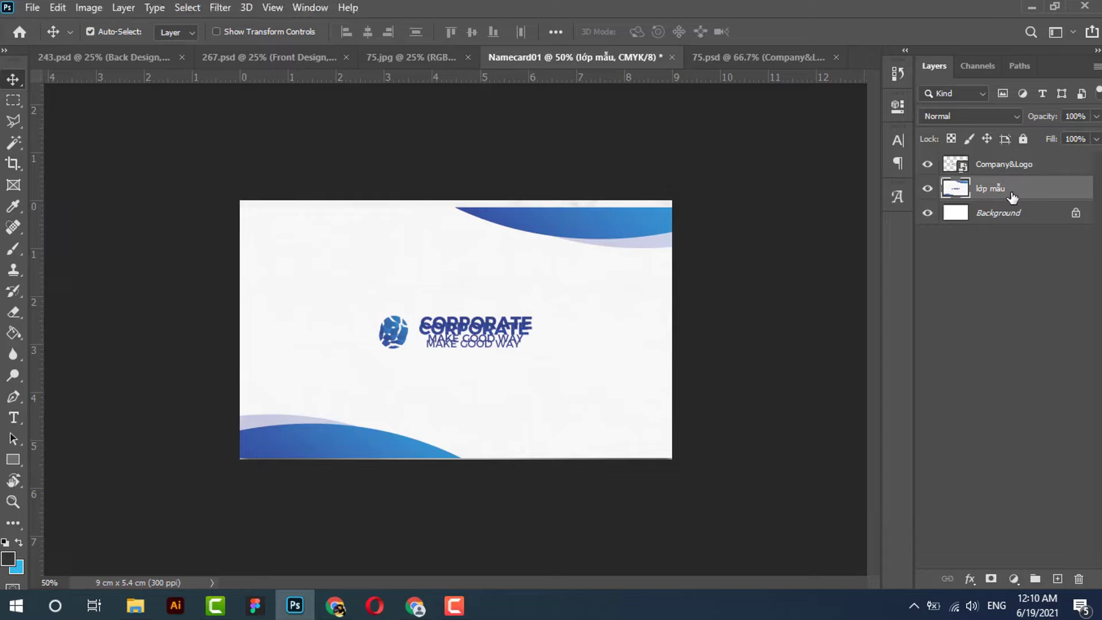
click(1057, 580)
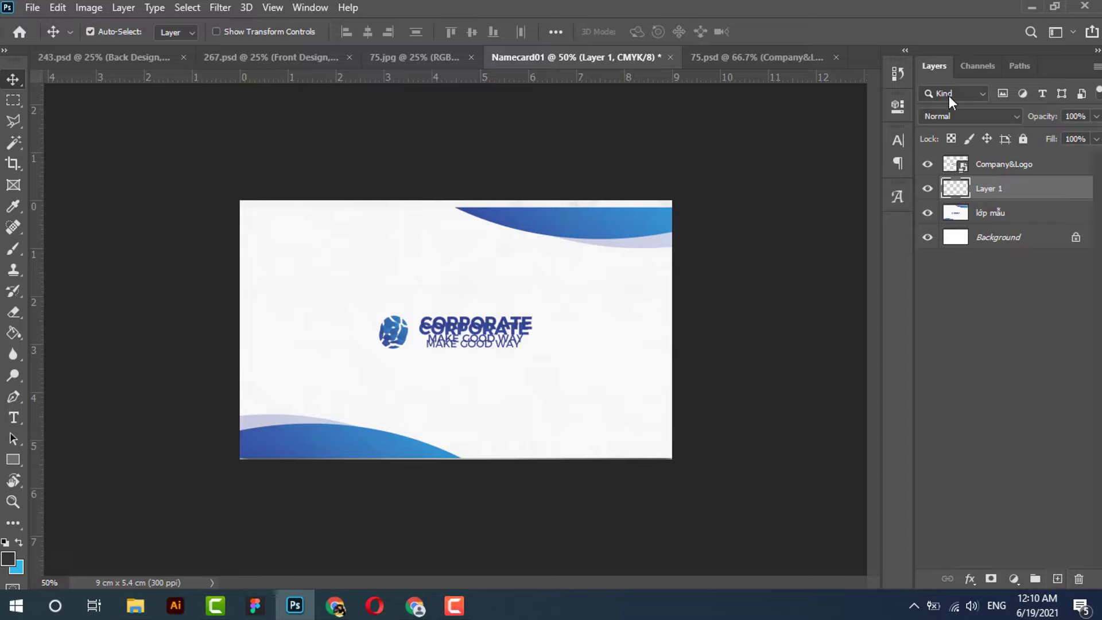
double_click(987, 190)
text(họa tiết trên)
key(Return)
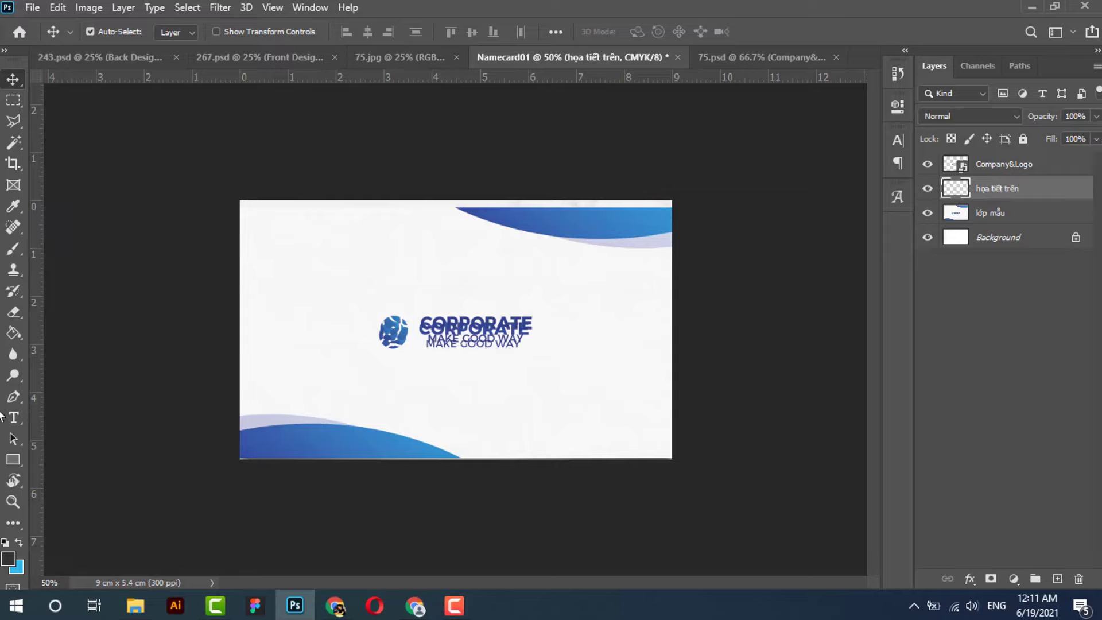
Step: Set up the Pen Tool in Shape mode with no fill
click(12, 397)
right_click(12, 397)
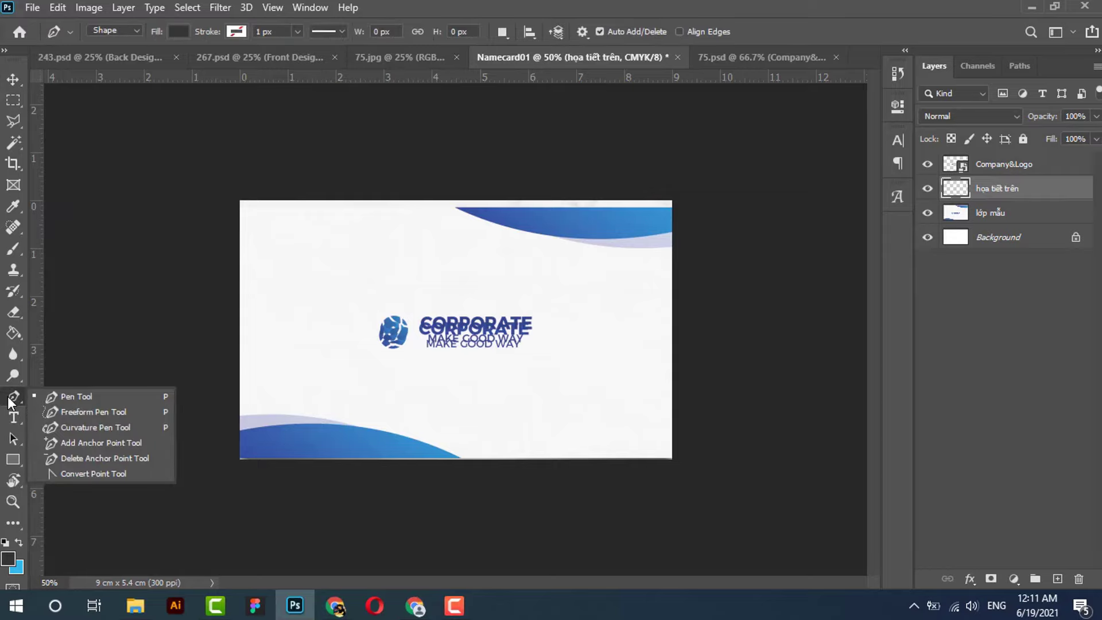
click(67, 397)
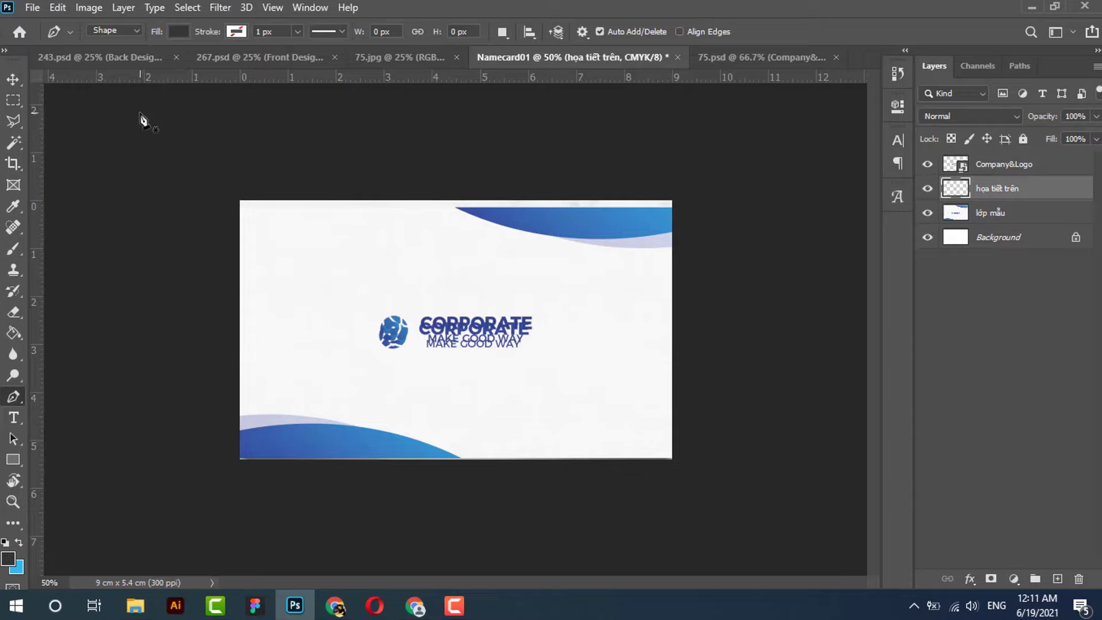
click(116, 33)
click(172, 33)
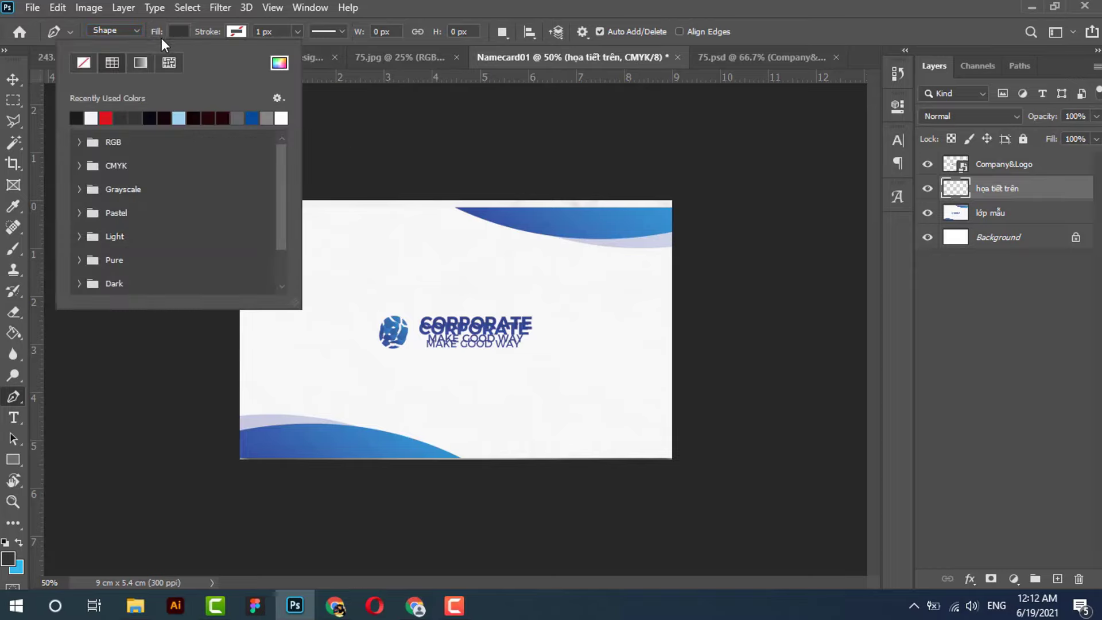
click(80, 63)
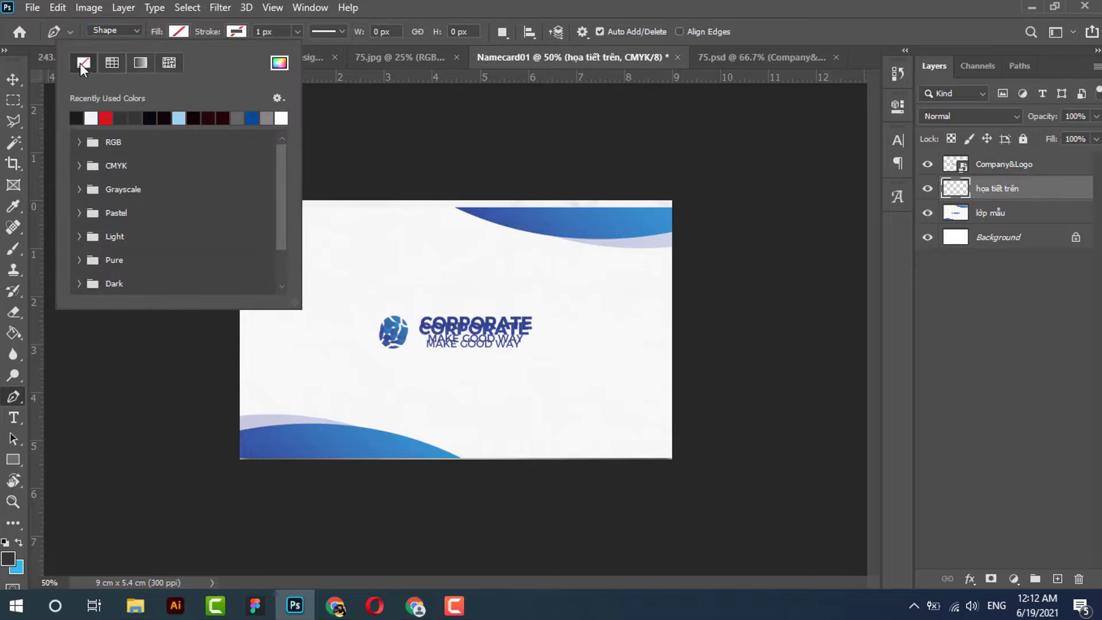
click(175, 33)
click(178, 30)
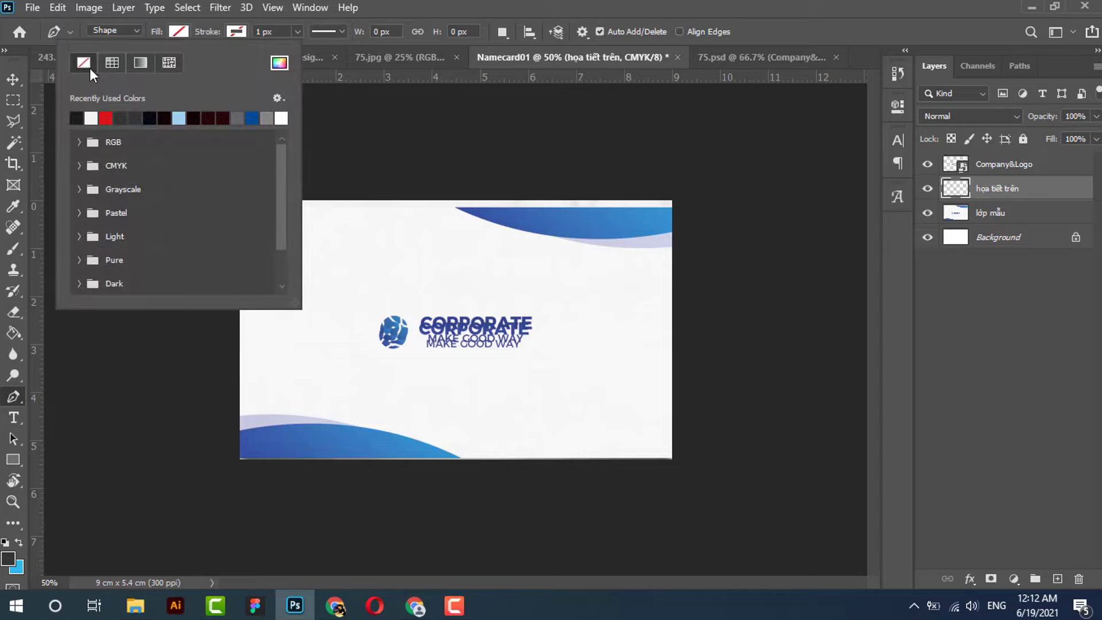
click(236, 31)
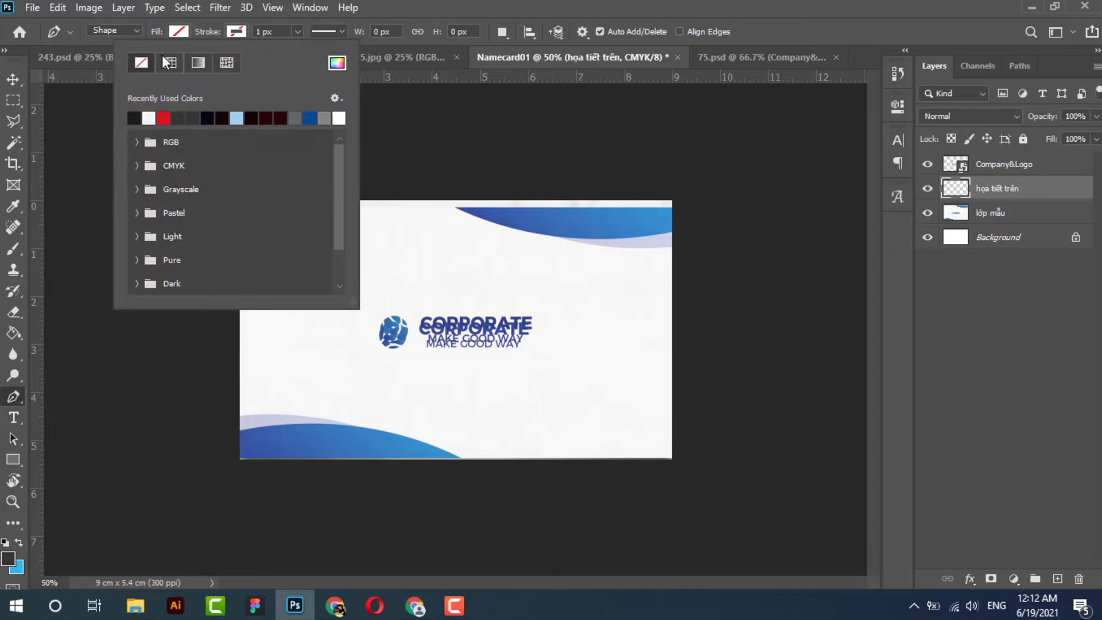
click(181, 30)
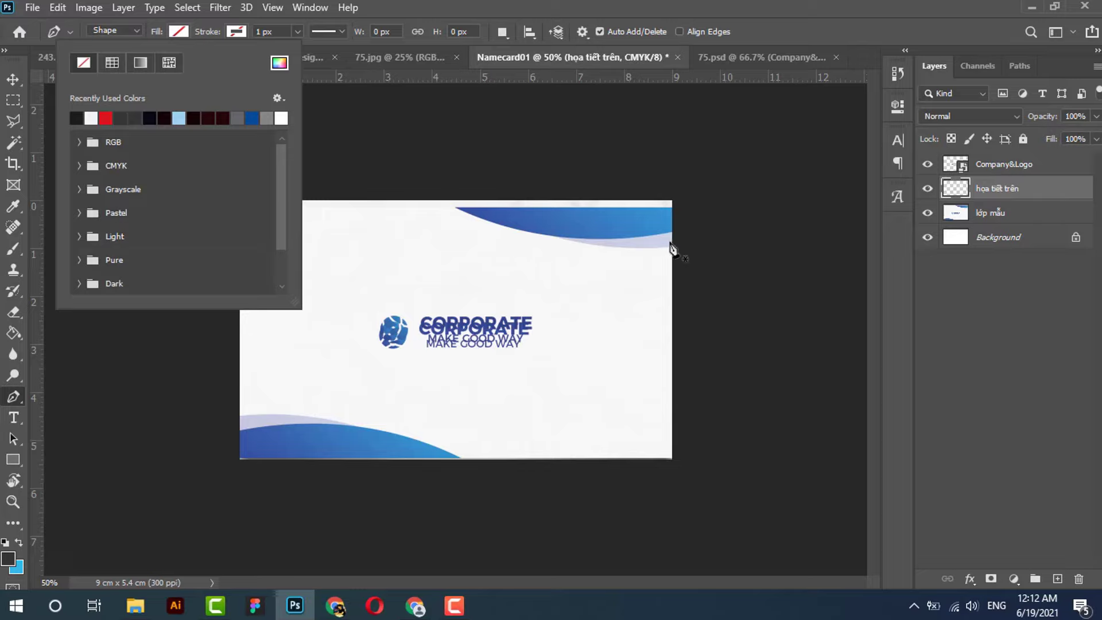
Step: Draw a closed curved wave shape over the card's top-right corner
click(518, 196)
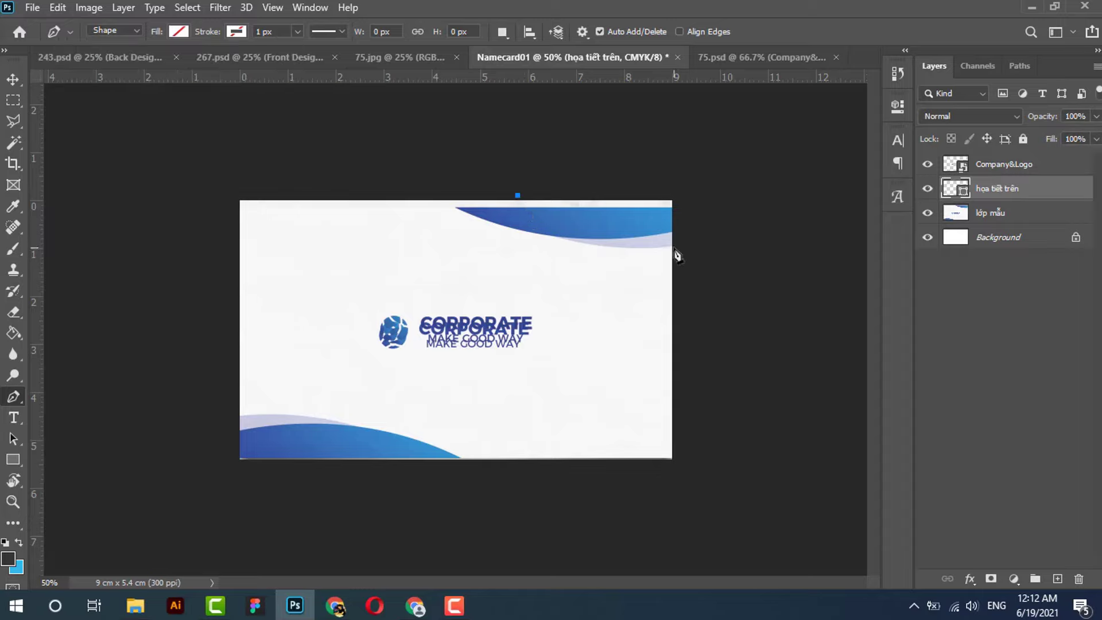
drag(674, 247, 816, 241)
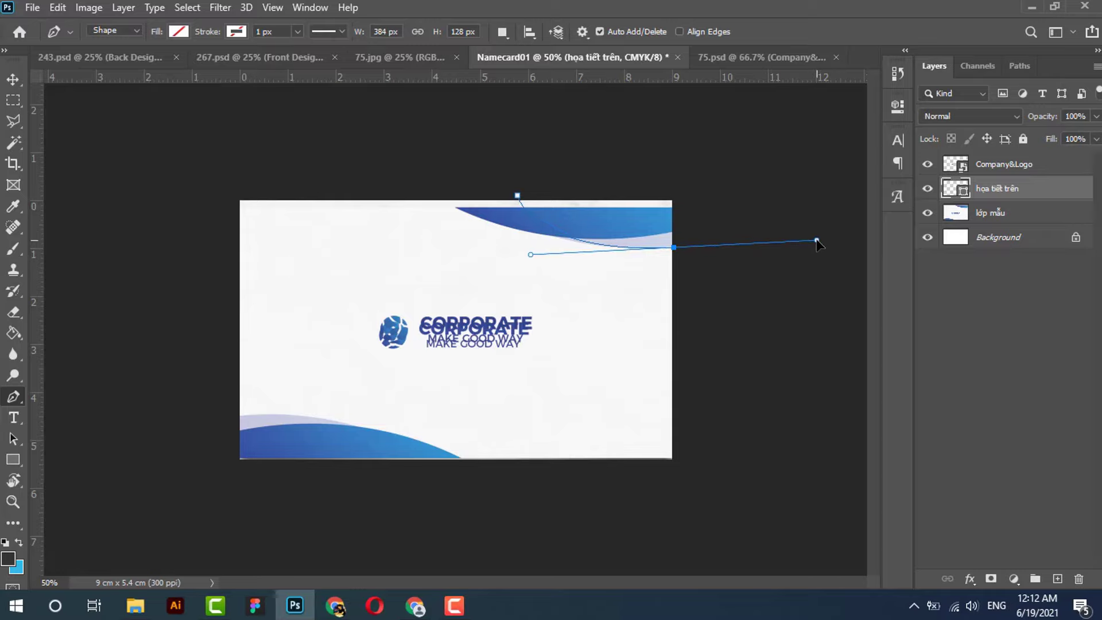
click(676, 172)
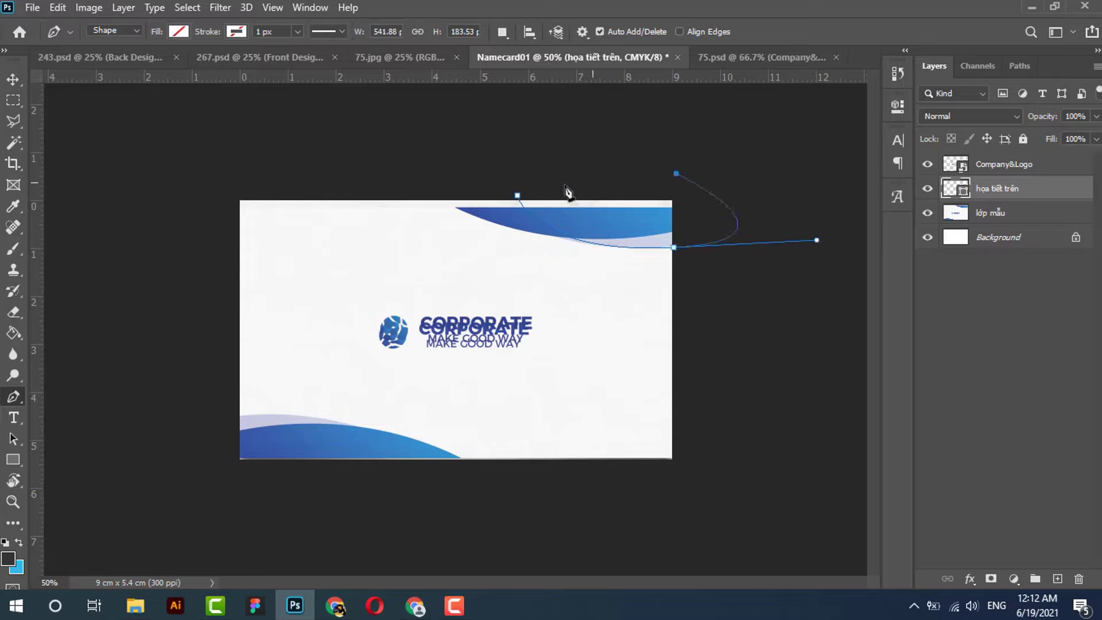
click(673, 185)
alt+click(676, 172)
click(518, 196)
click(594, 243)
key(ctrl+z)
Step: Fill the wave shape with lilac #cfd7eb sampled from the template
click(181, 32)
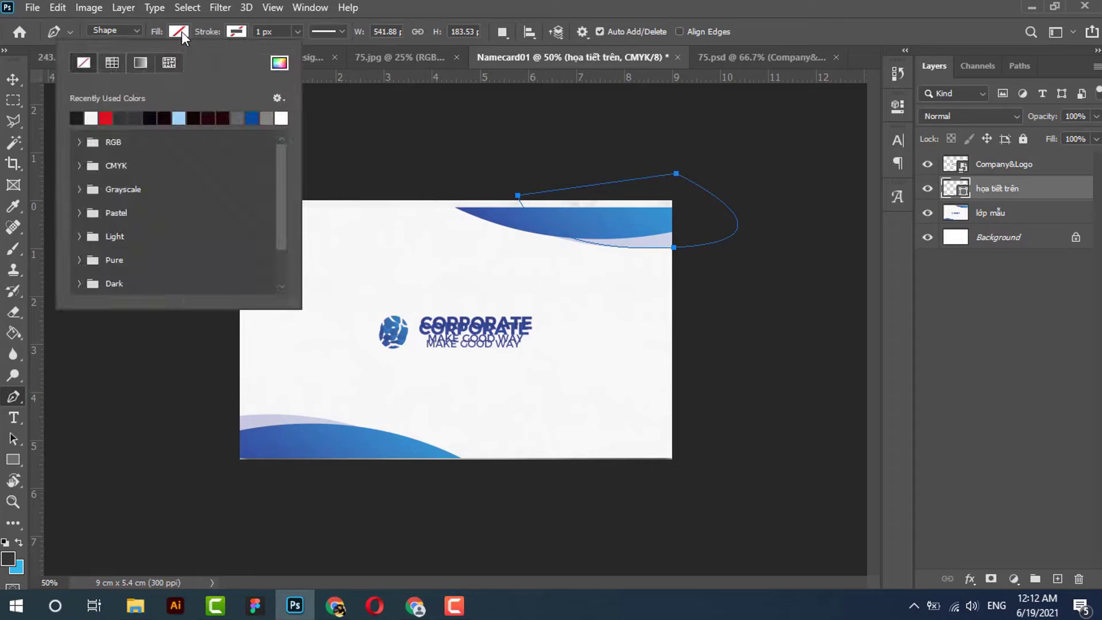
click(280, 63)
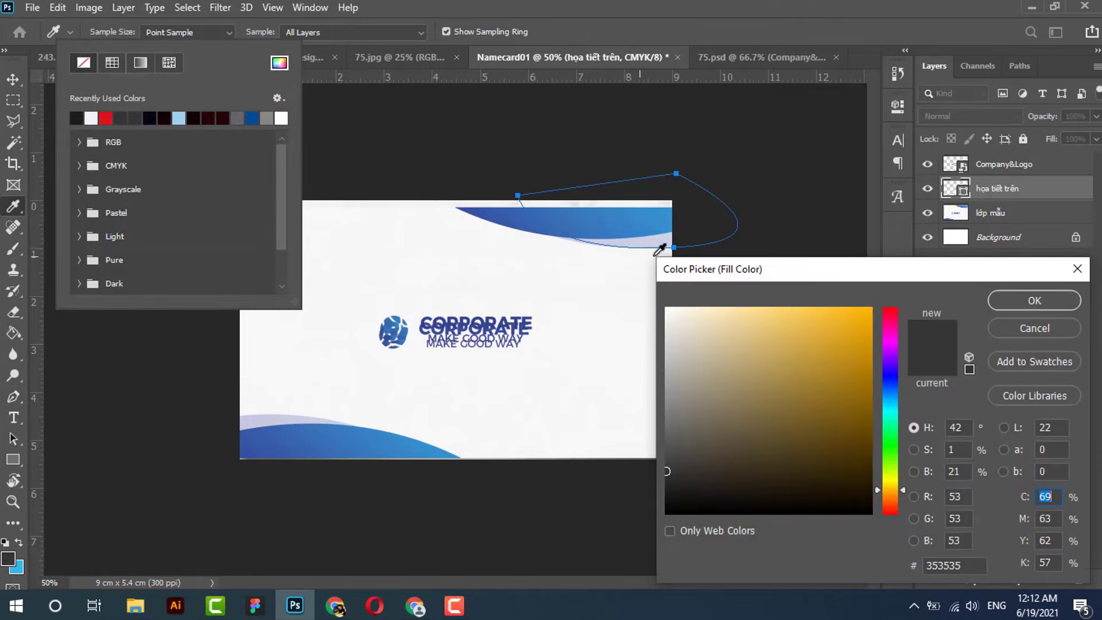
click(662, 238)
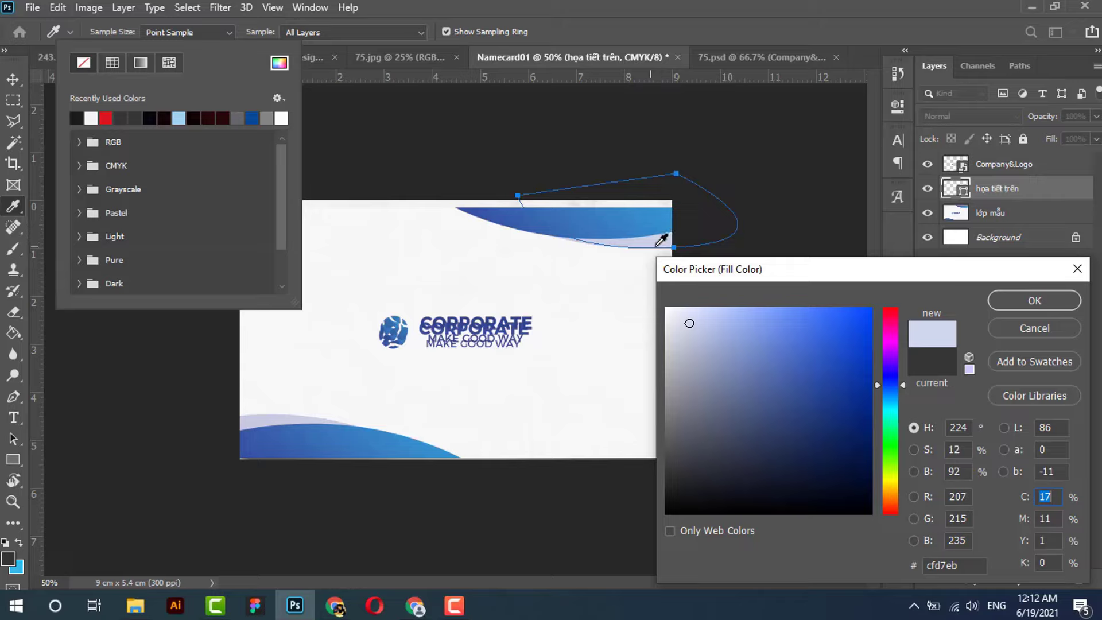
click(1032, 304)
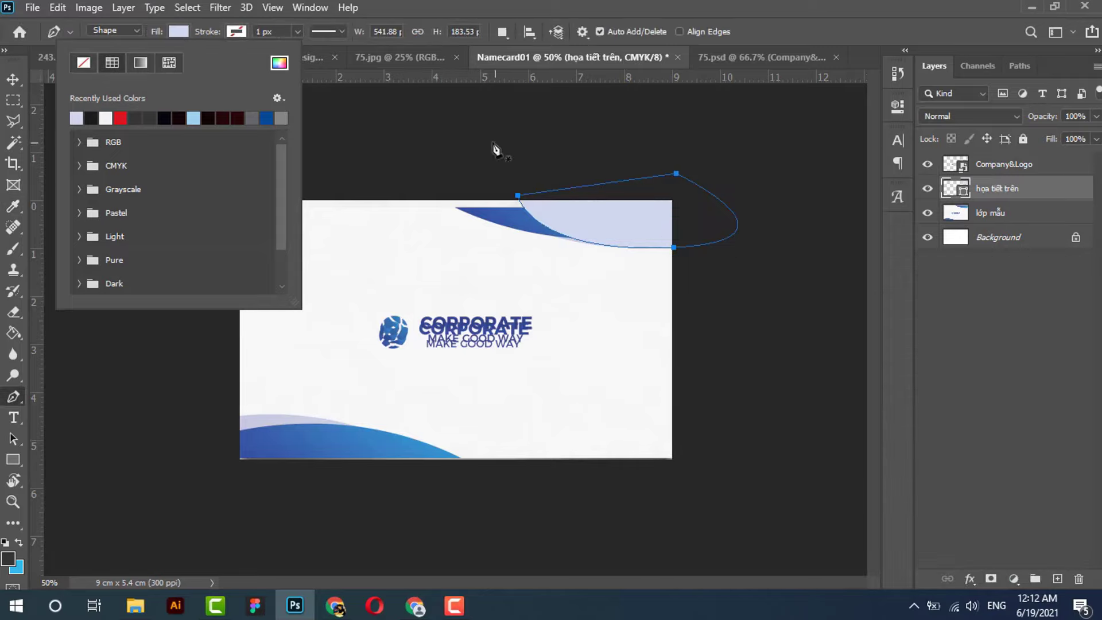
click(18, 79)
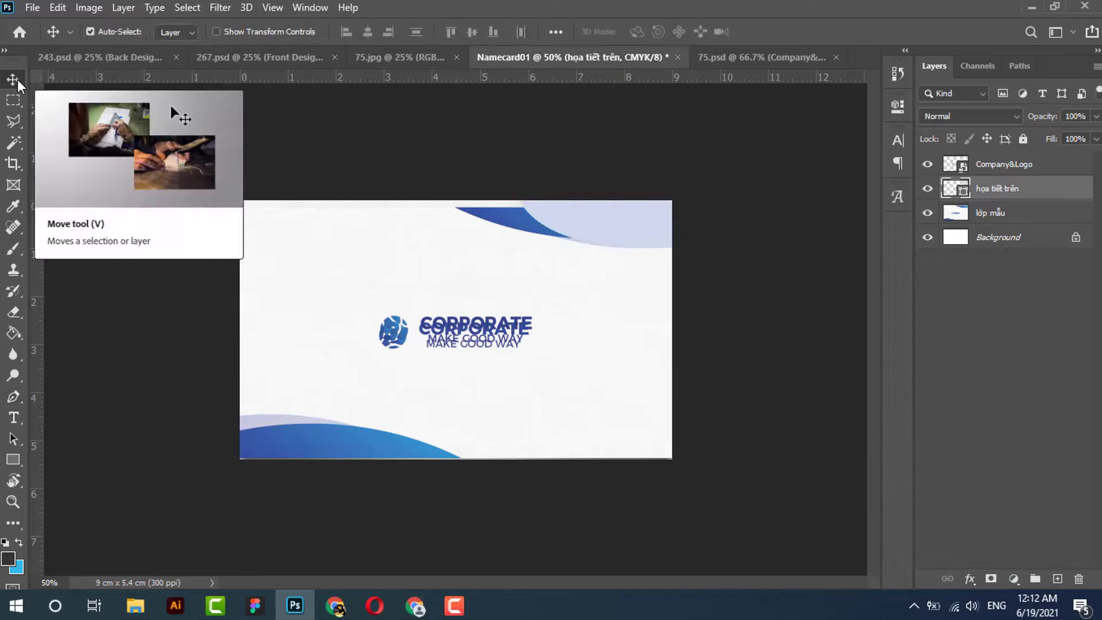
Step: Move the họa tiết trên layer beneath lớp mẫu after checking the template's visibility
click(927, 236)
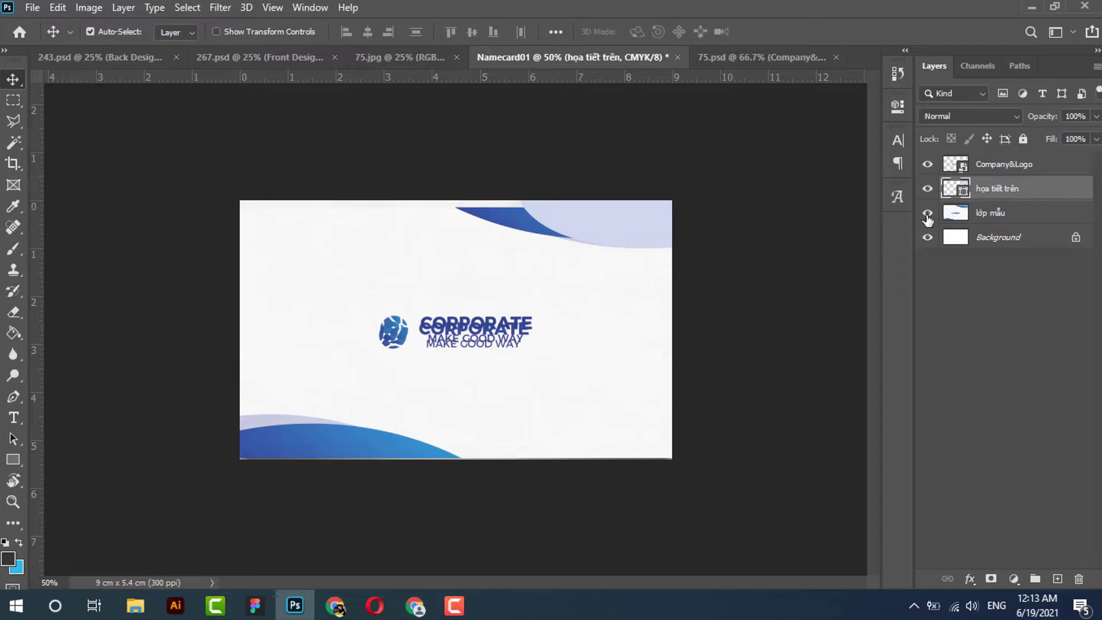
click(927, 214)
click(927, 213)
drag(1003, 197, 1002, 221)
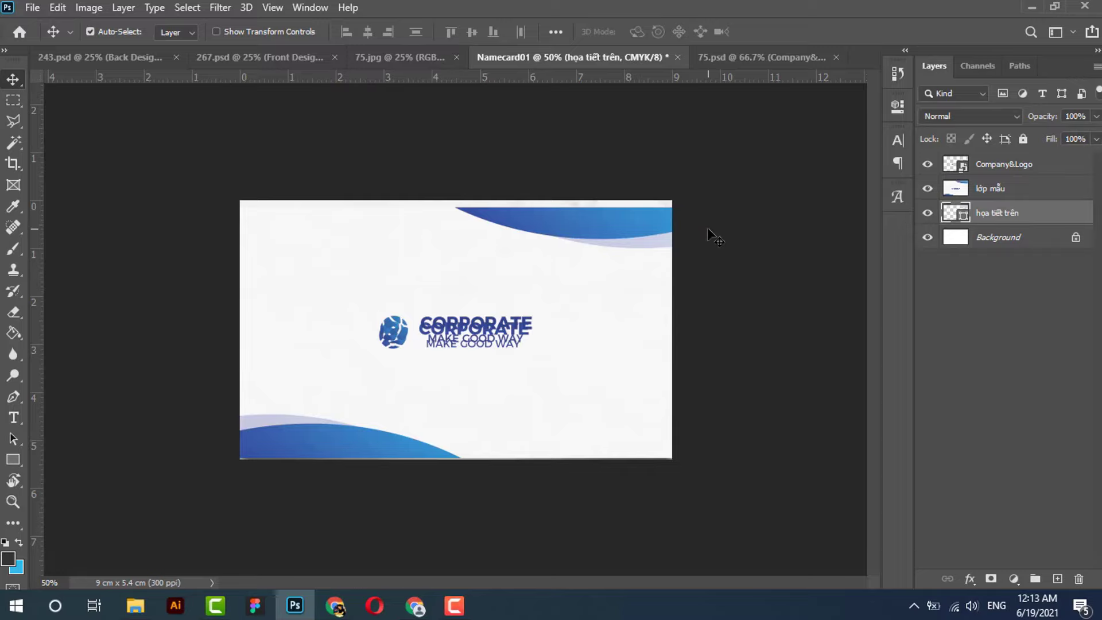
Step: Add a new layer above lớp mẫu and start naming it 'họa tiết gradient'
click(992, 197)
click(1058, 579)
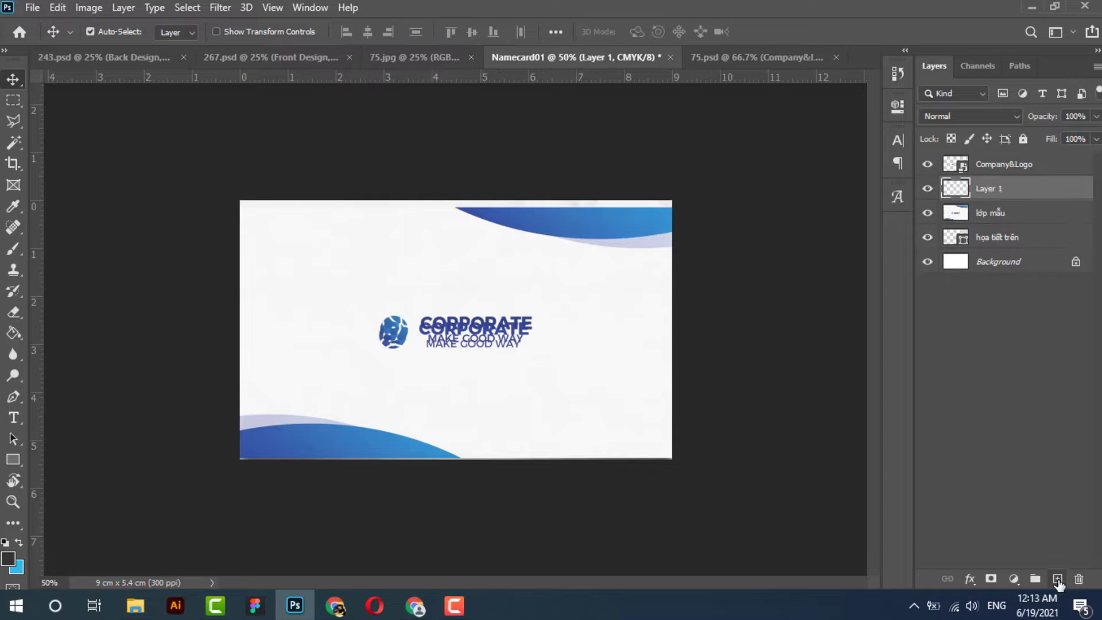
double_click(988, 188)
text(ho)
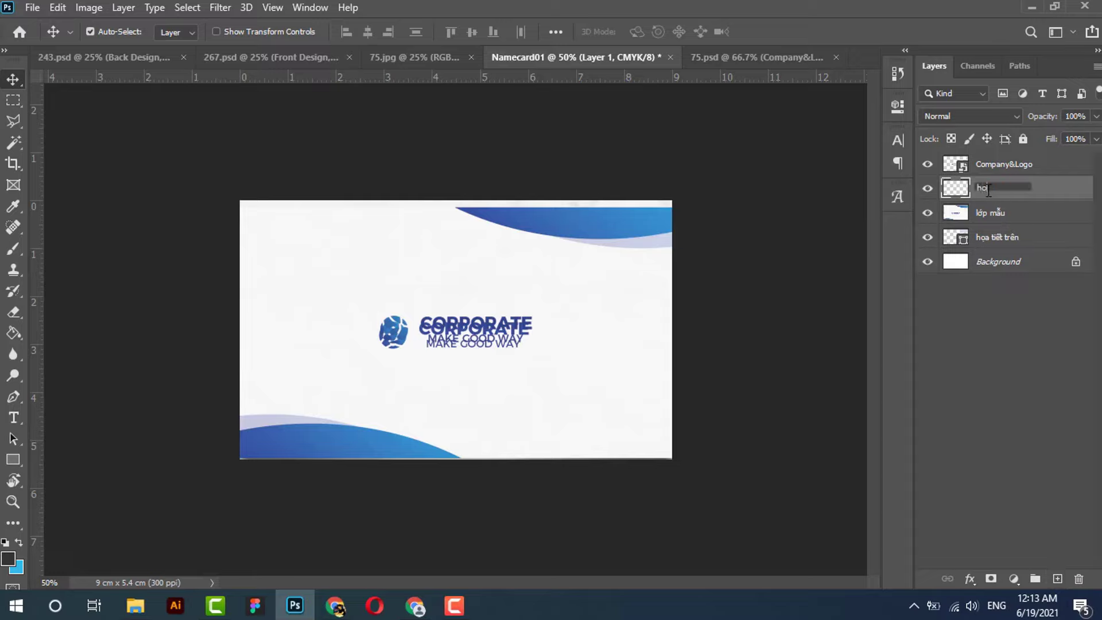
text(ê)
text( c)
text(n)
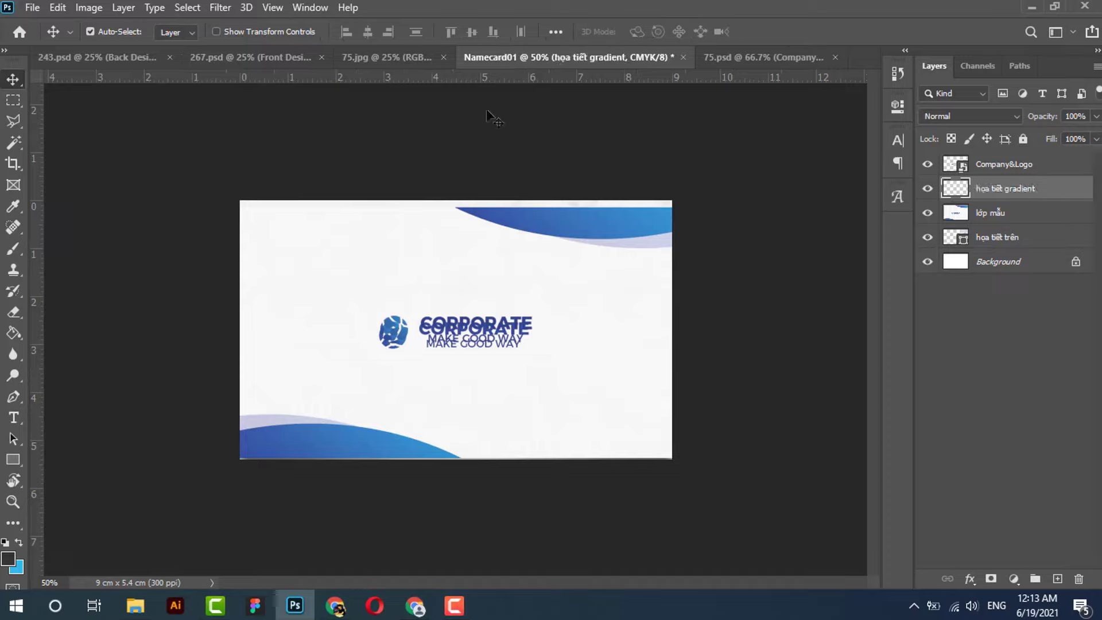
Step: Set up the Pen Tool in Shape mode again with no fill
click(15, 401)
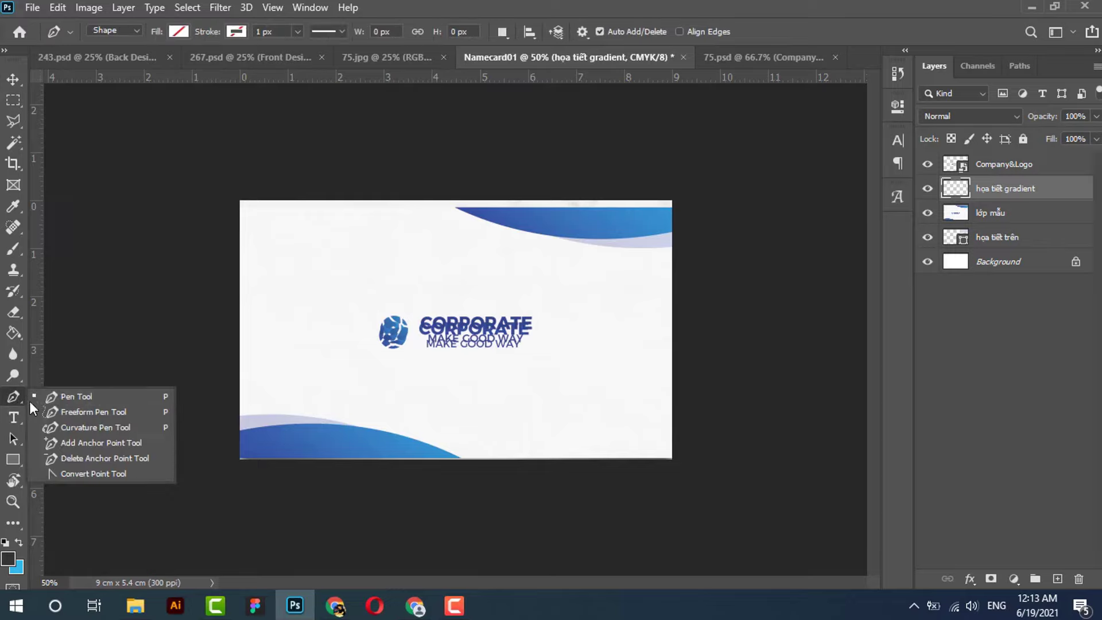
click(71, 399)
click(126, 27)
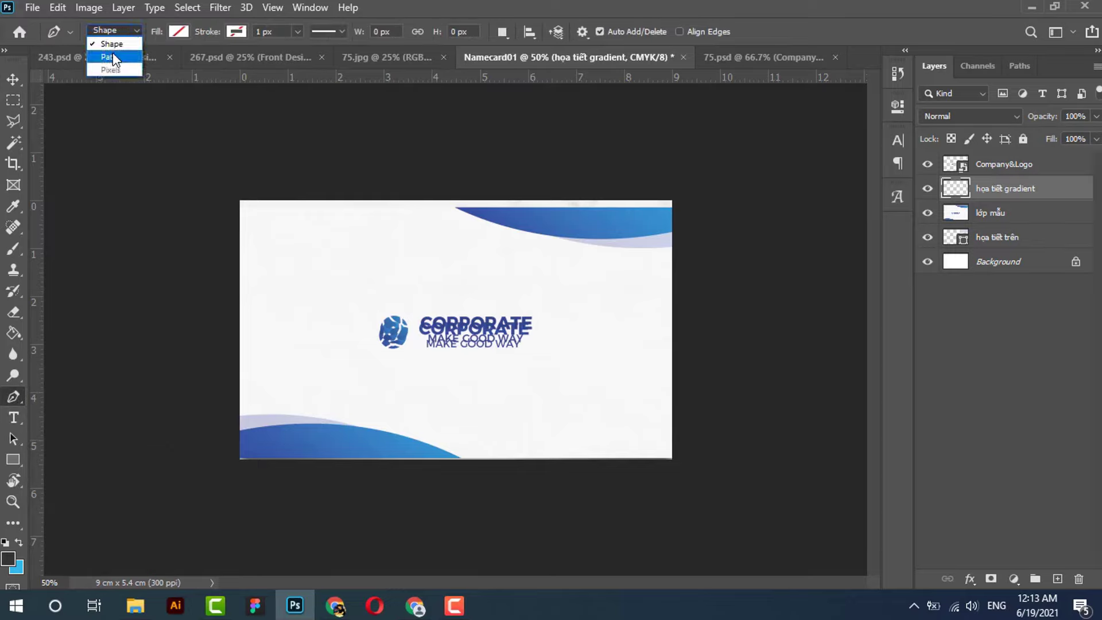
click(110, 43)
click(177, 32)
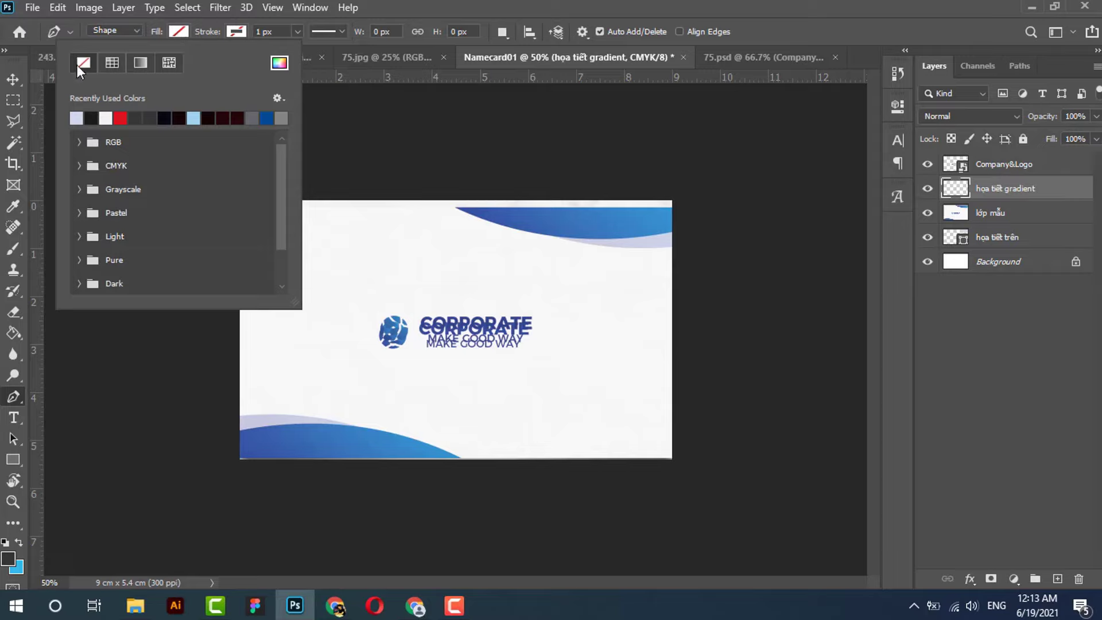
click(238, 33)
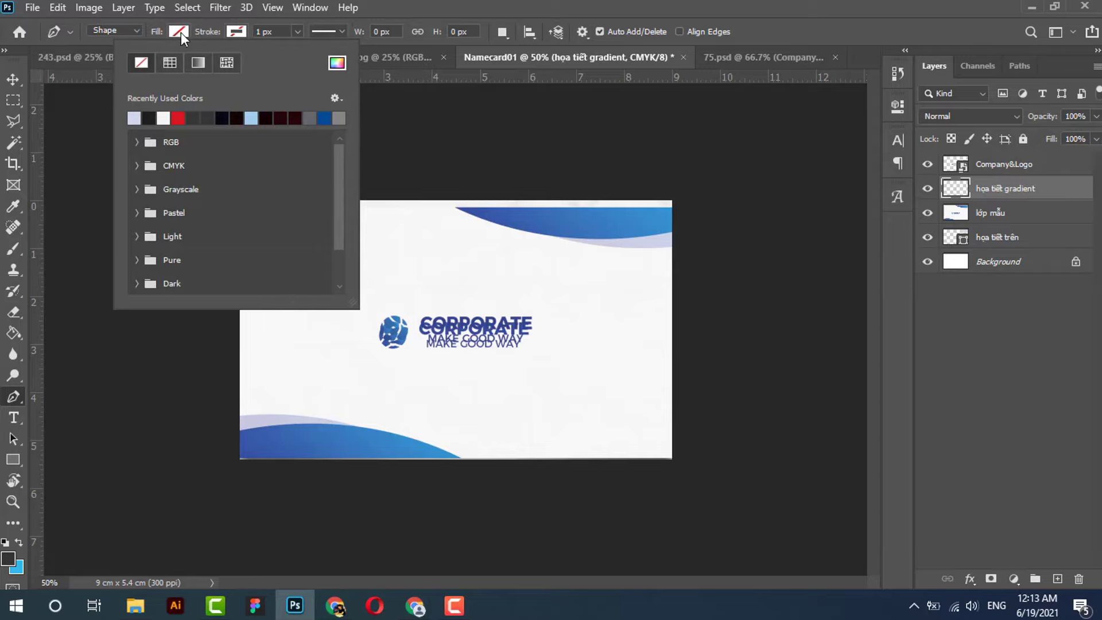
click(179, 33)
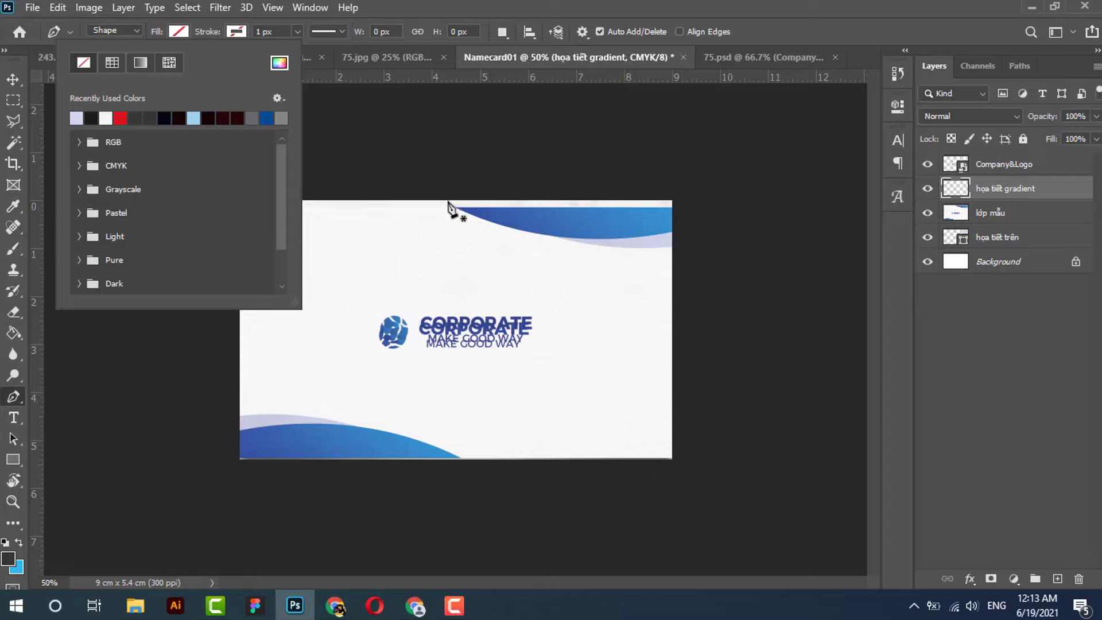
Step: Trace a closed curved outline along the card's top-right dark wave and open its fill choices
click(447, 196)
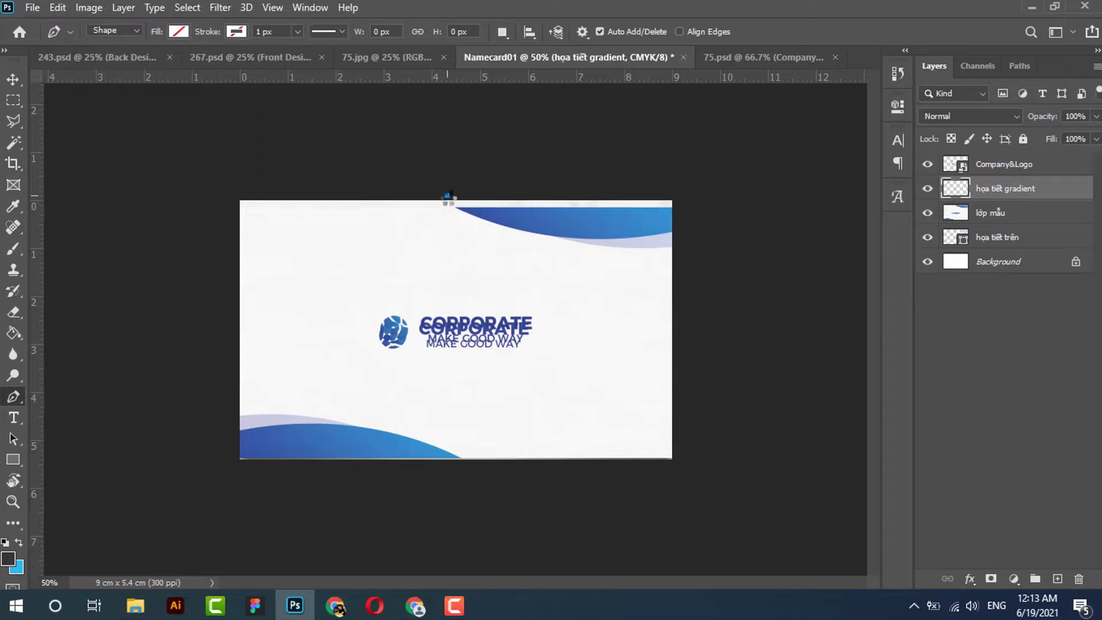
mouse_move(675, 230)
mouse_down()
mouse_move(808, 193)
mouse_move(854, 202)
mouse_move(851, 217)
mouse_move(846, 191)
mouse_move(848, 204)
mouse_up()
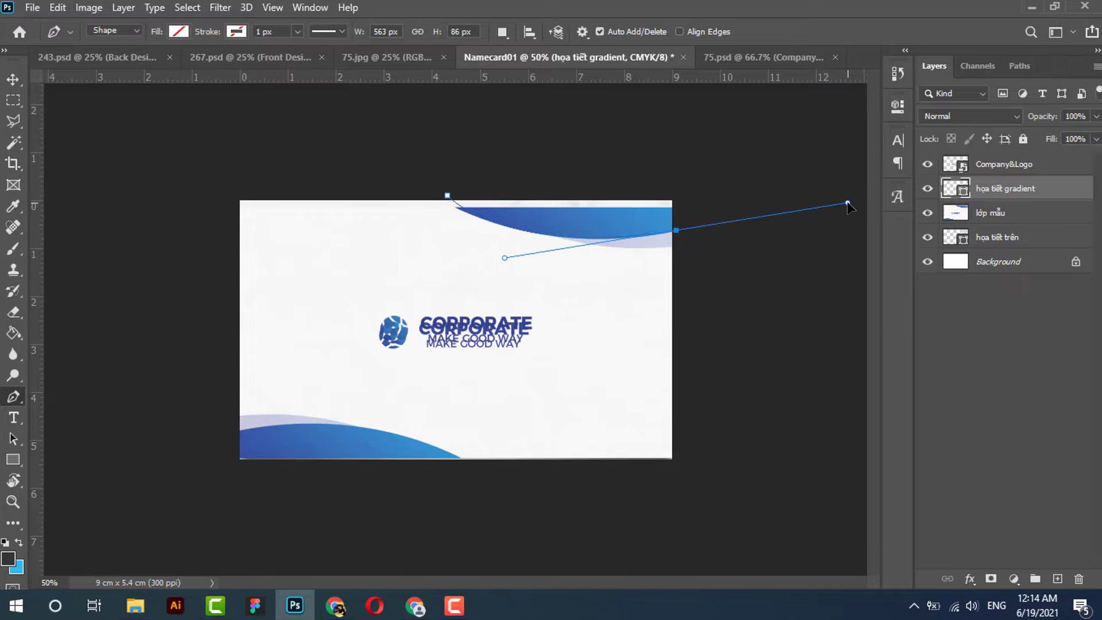
click(717, 156)
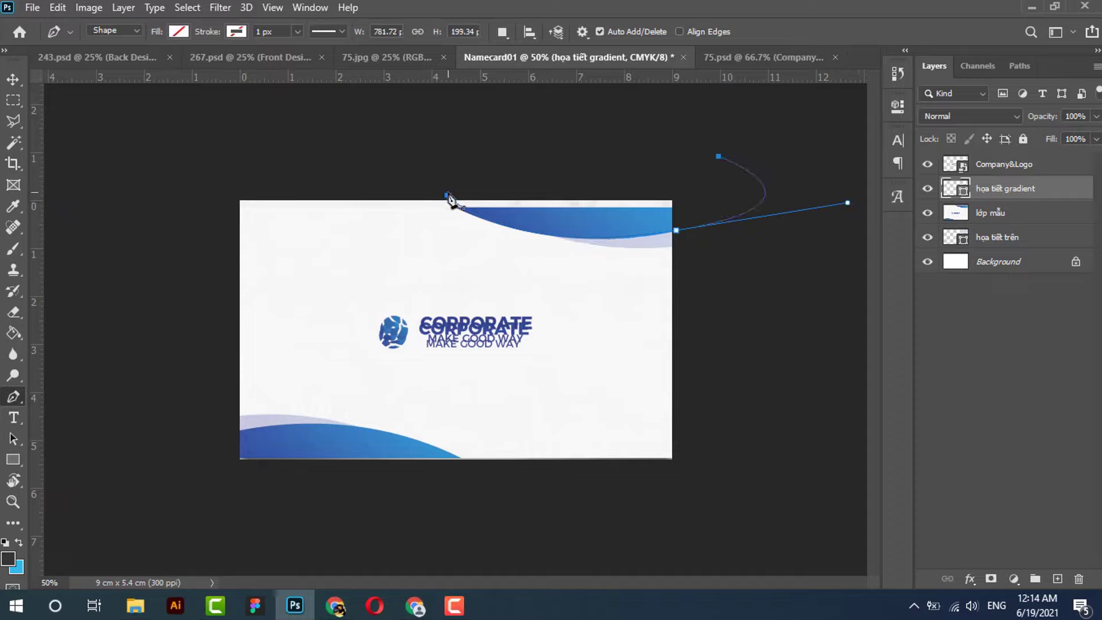
click(447, 195)
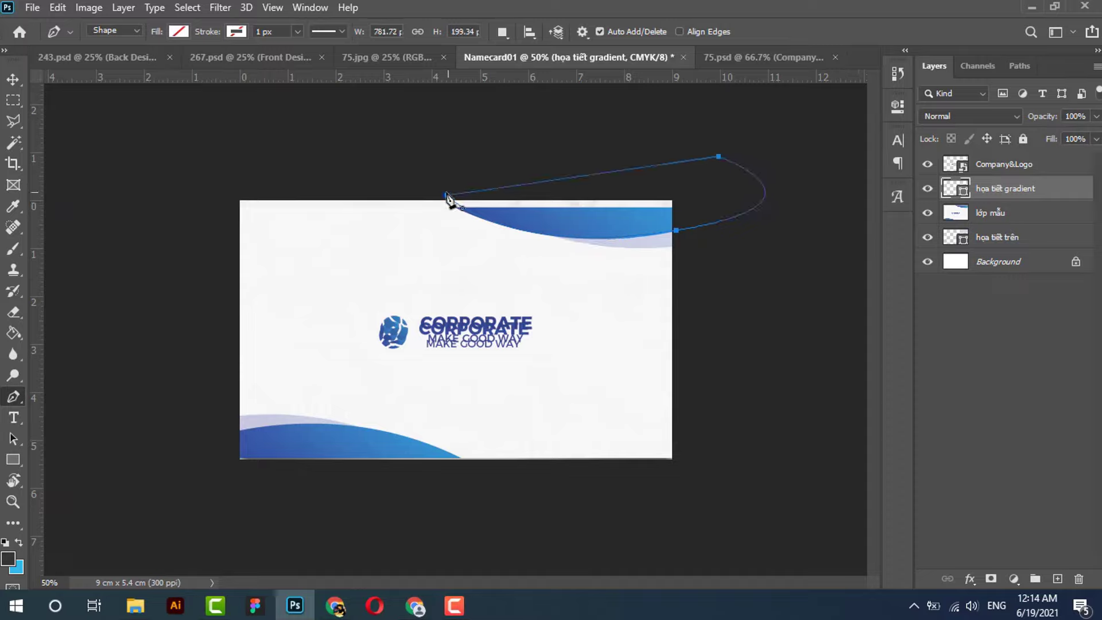
click(182, 28)
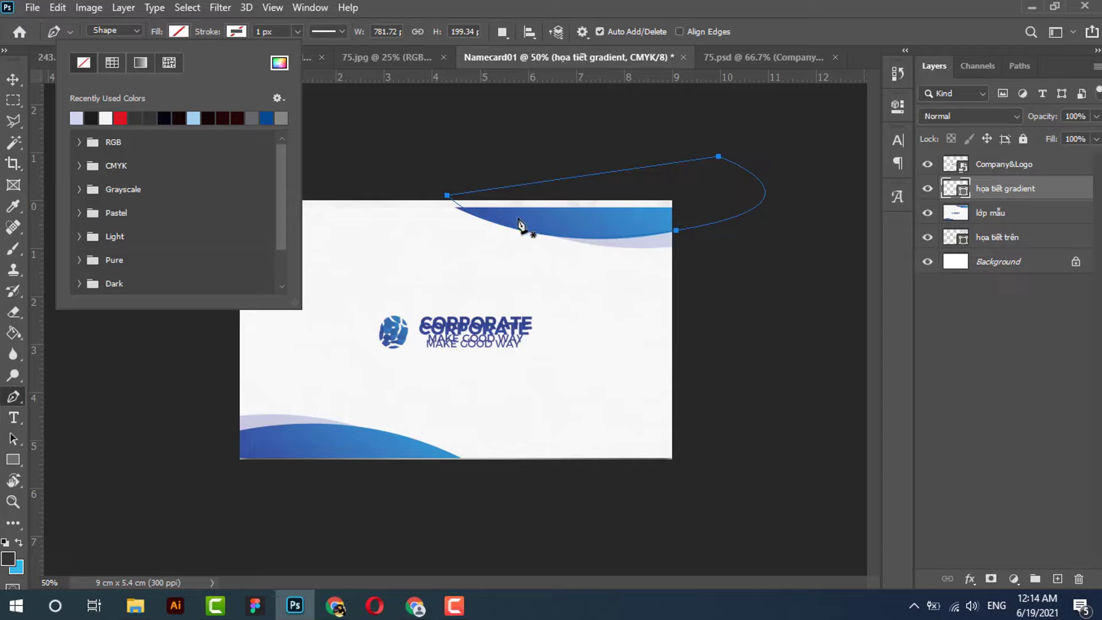
Step: Fill the top-right wave with solid blue #3655a3 sampled from the card's bottom wave
click(141, 63)
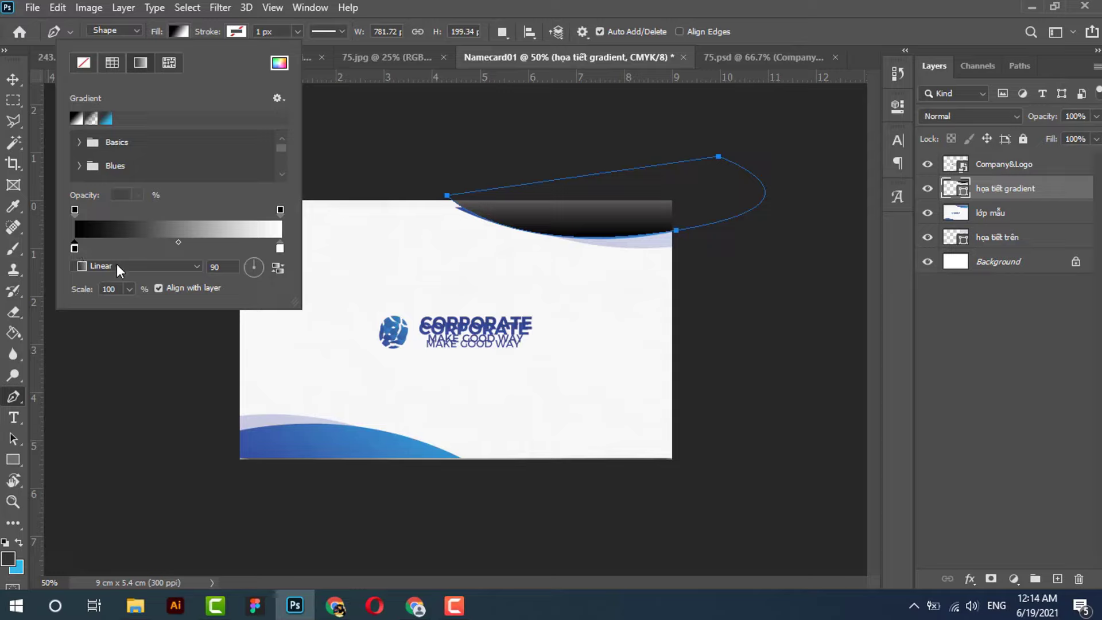
click(280, 62)
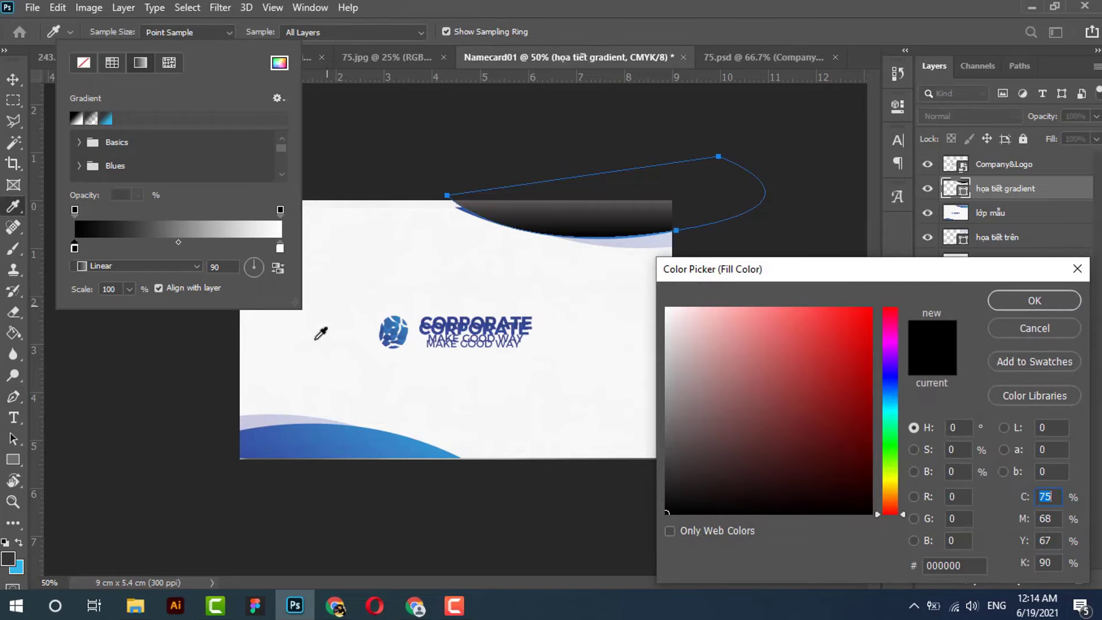
click(250, 433)
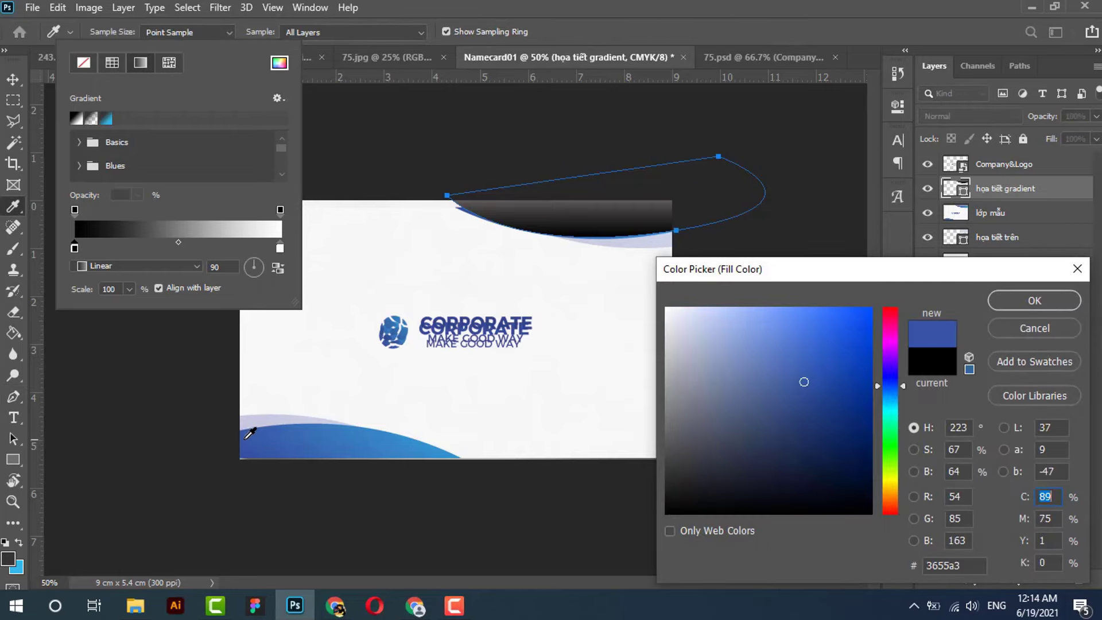
click(1015, 301)
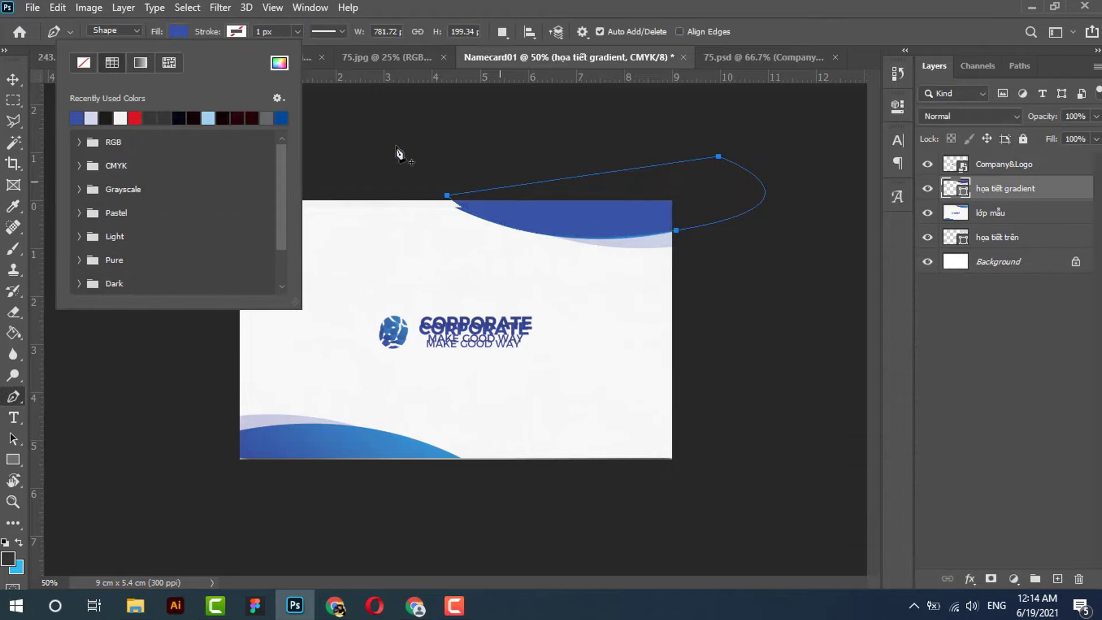
Step: Set the top wave's gradient from dark blue #3753a3 to lighter blue #3794d1 at 164°
click(140, 62)
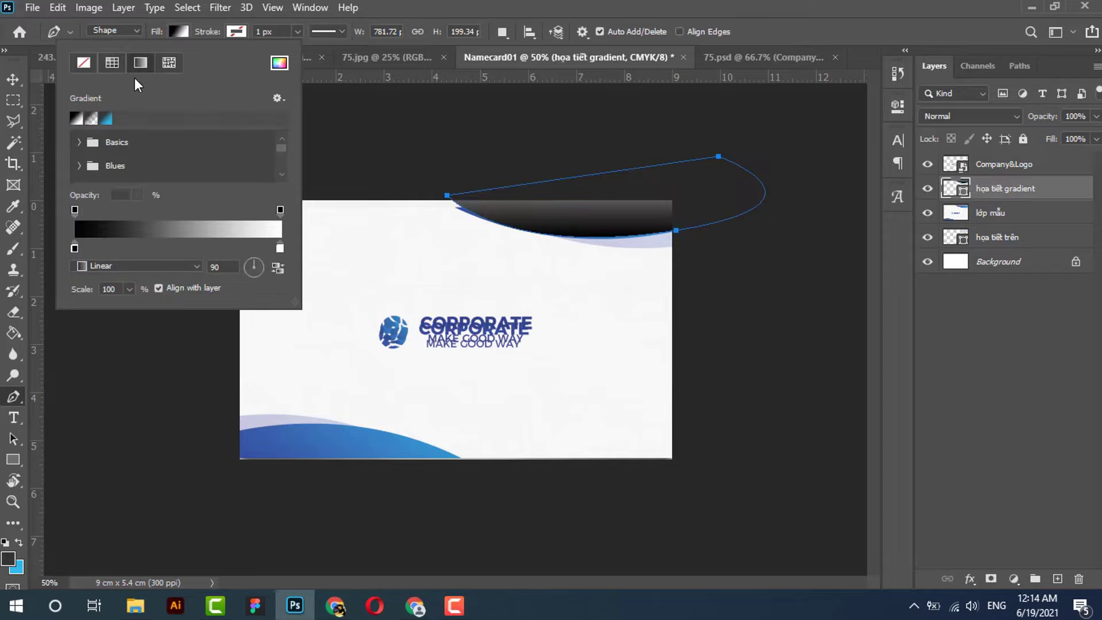
click(75, 247)
double_click(74, 244)
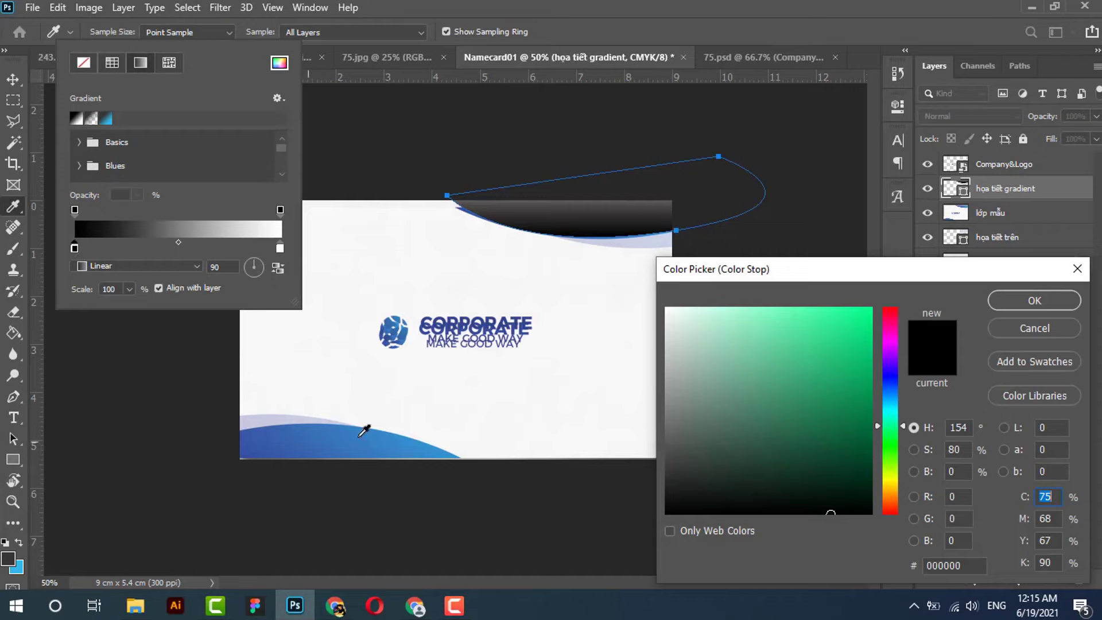
click(247, 449)
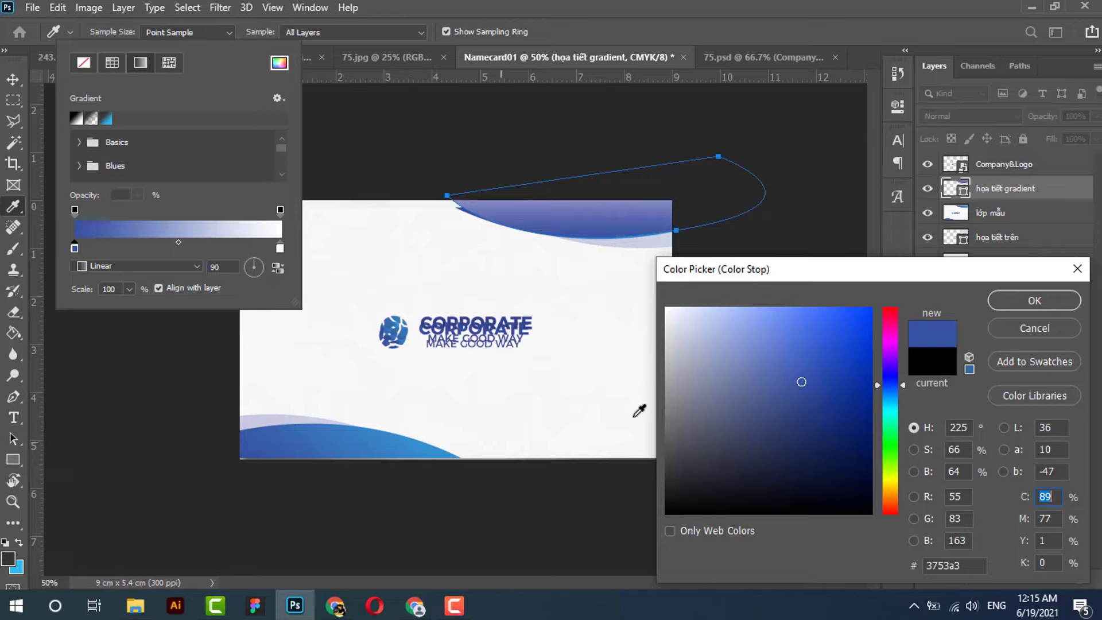
click(1027, 298)
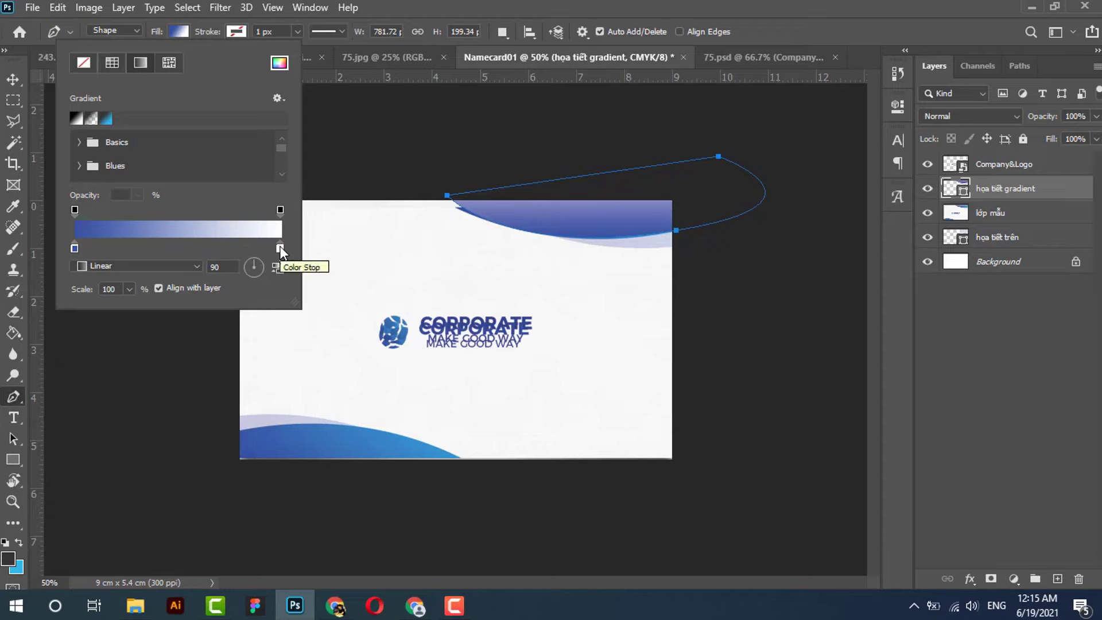
double_click(280, 248)
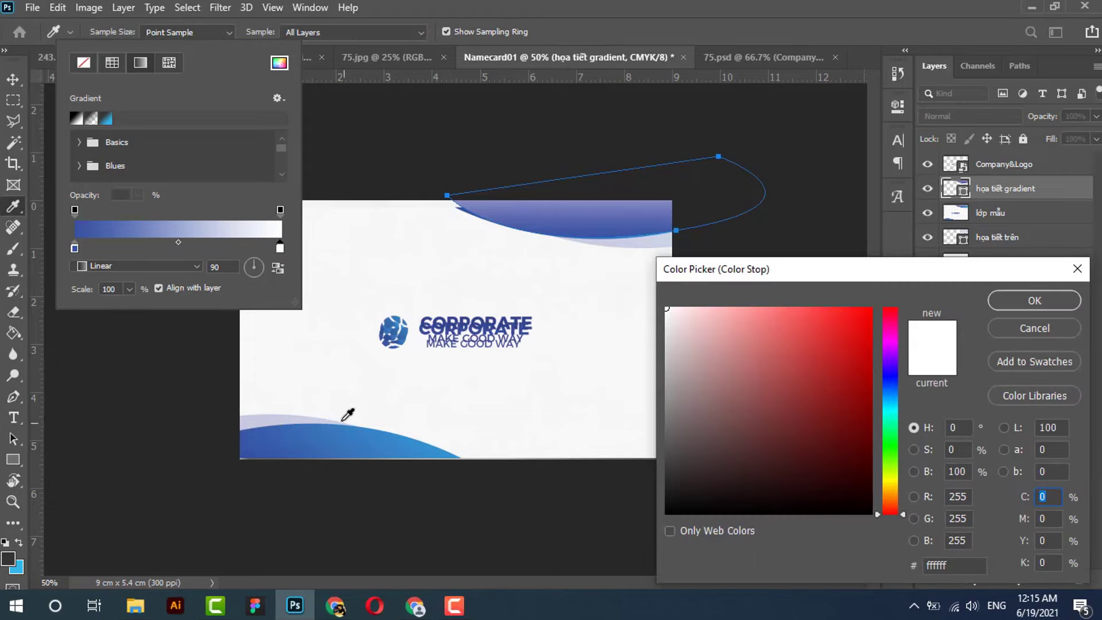
click(434, 444)
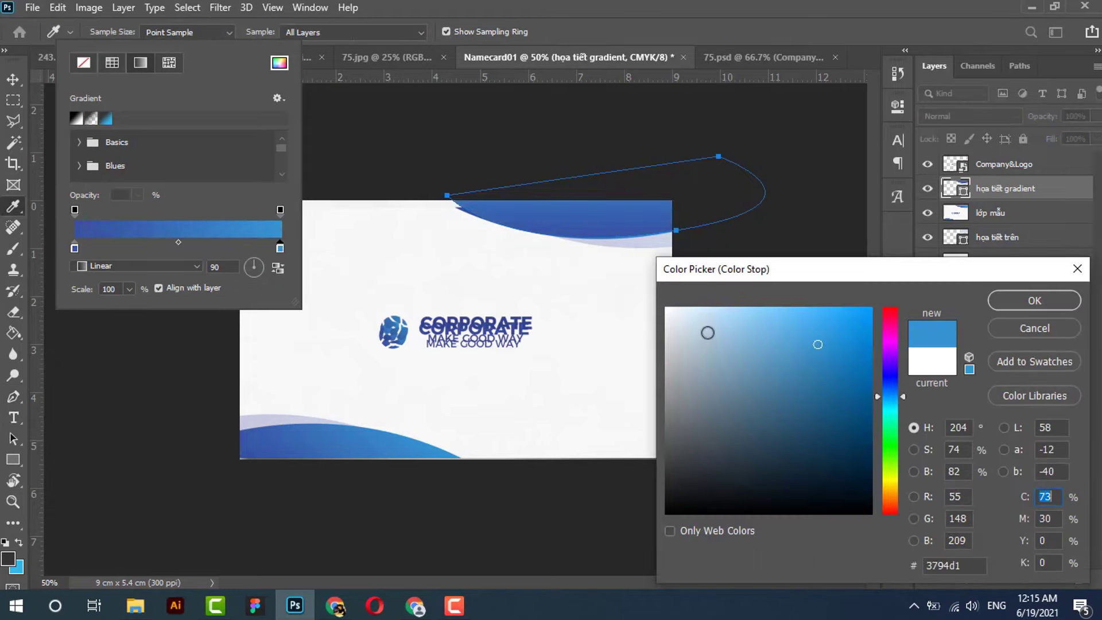
click(1022, 298)
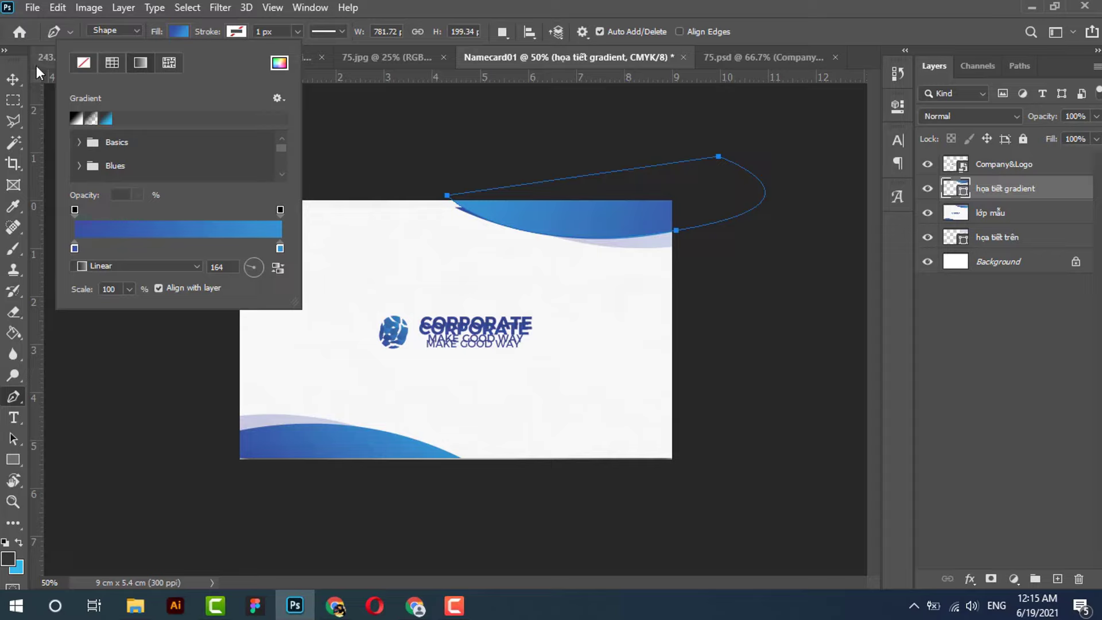
Step: Move 'họa tiết gradient' below 'lớp mẫu' and hide the 'lớp mẫu' reference layer
click(13, 79)
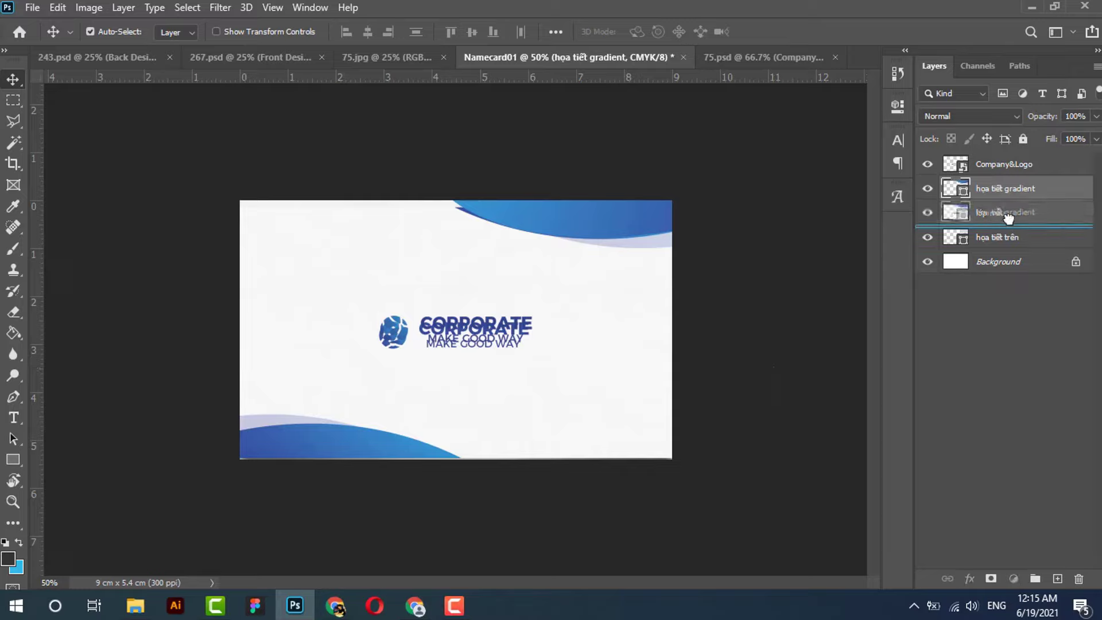
drag(1008, 198, 1008, 225)
click(927, 189)
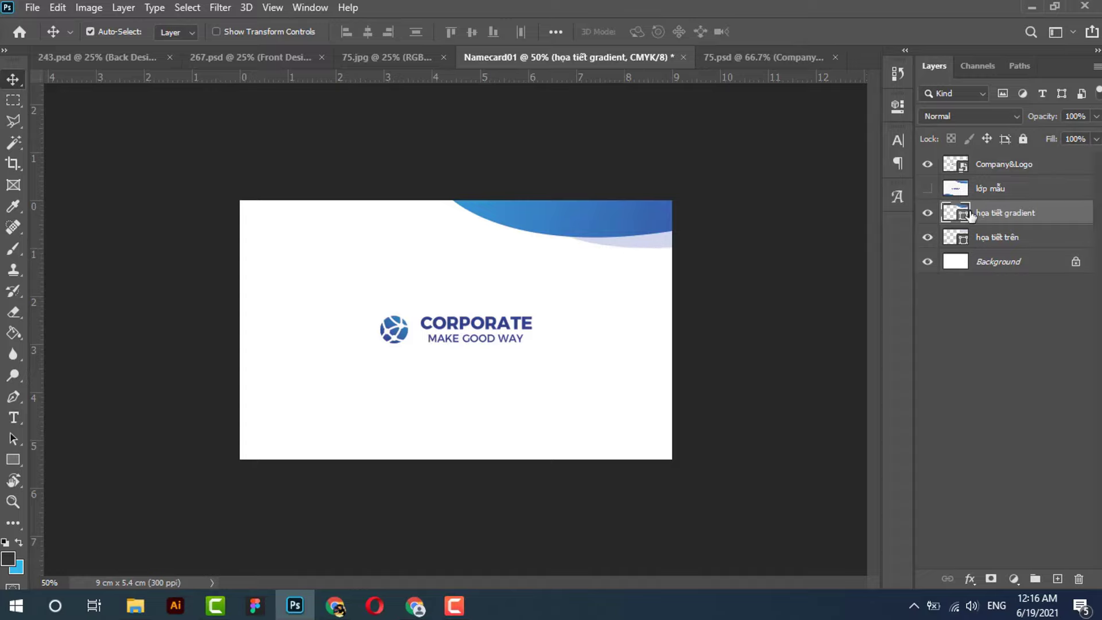
Step: Select 'họa tiết trên' and toggle its visibility to check the lavender wave
click(990, 241)
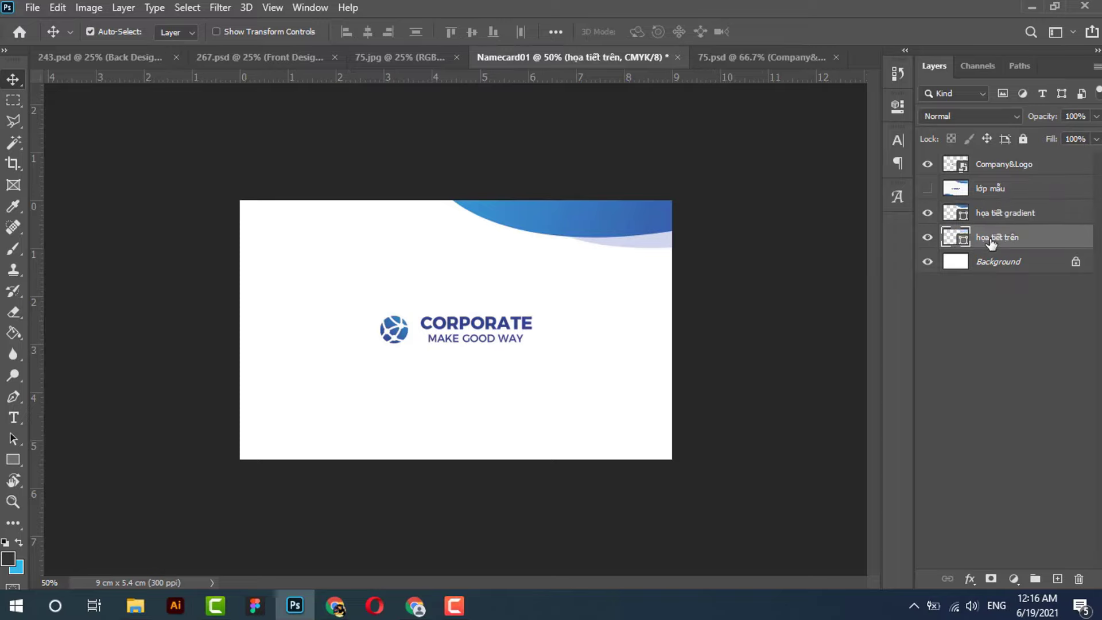
click(927, 238)
click(927, 237)
click(927, 237)
Step: Rotate the lavender wave about -2.8° and shift it slightly left beneath the blue wave
key(ctrl+t)
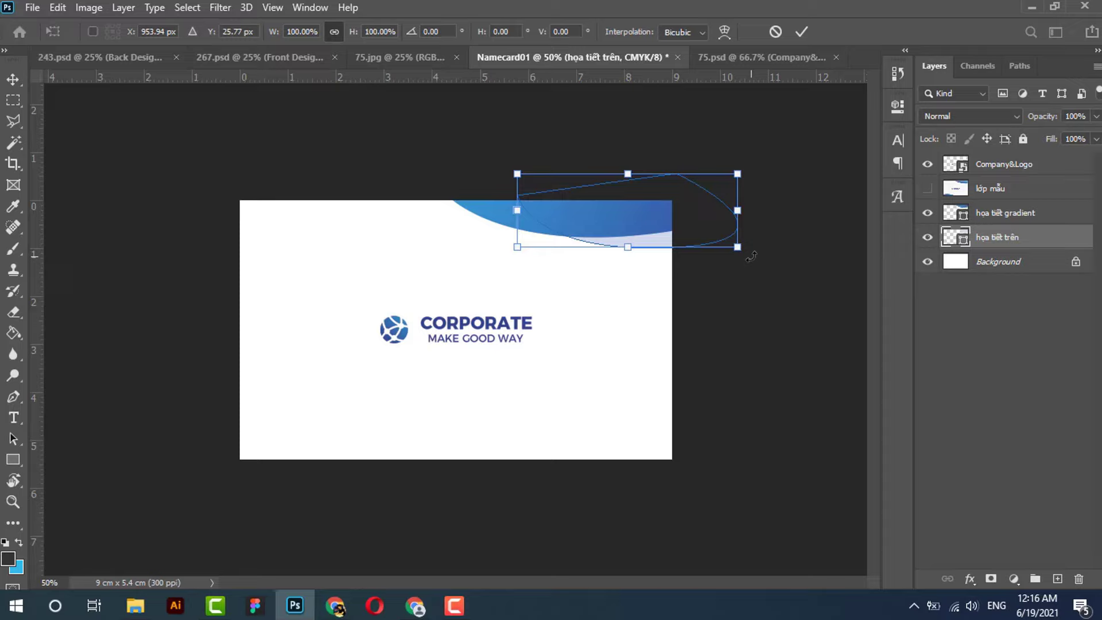
drag(751, 256, 758, 252)
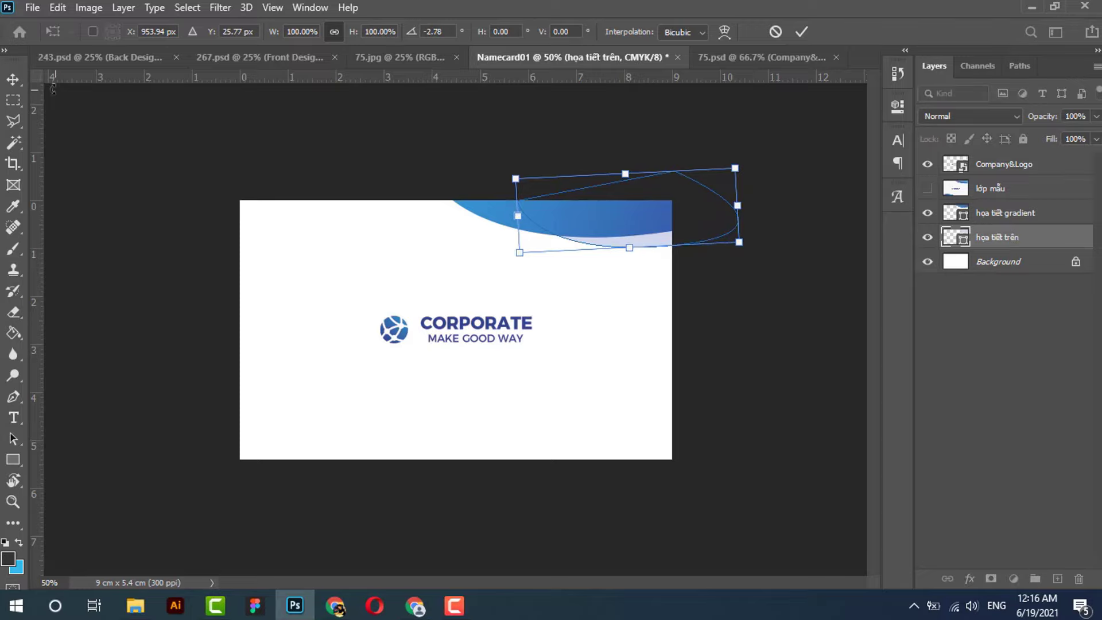
click(20, 82)
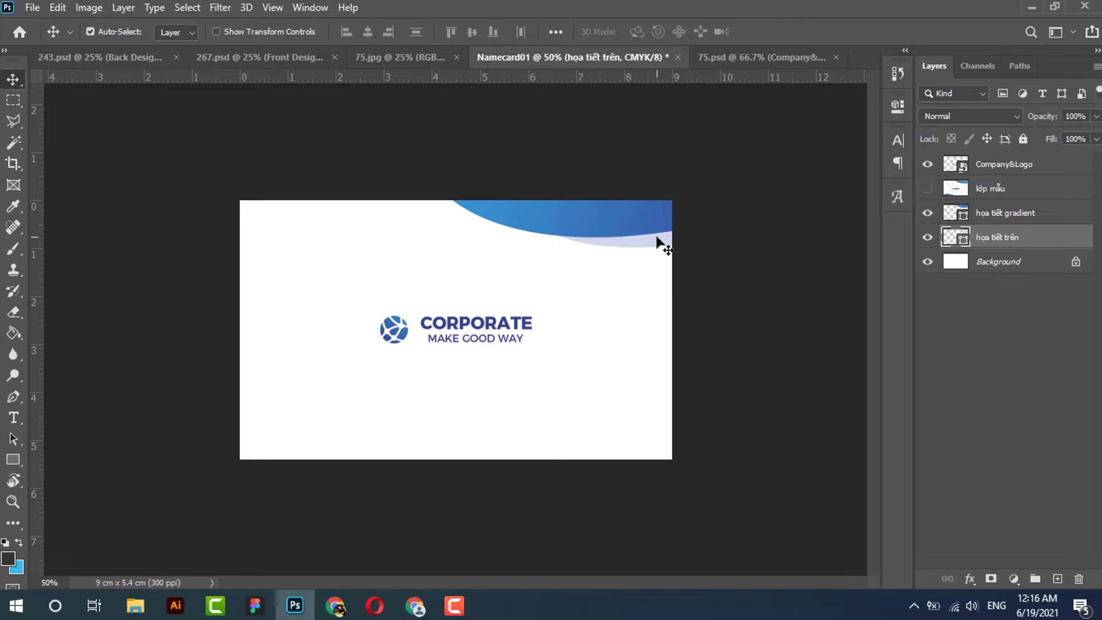
drag(655, 237, 641, 235)
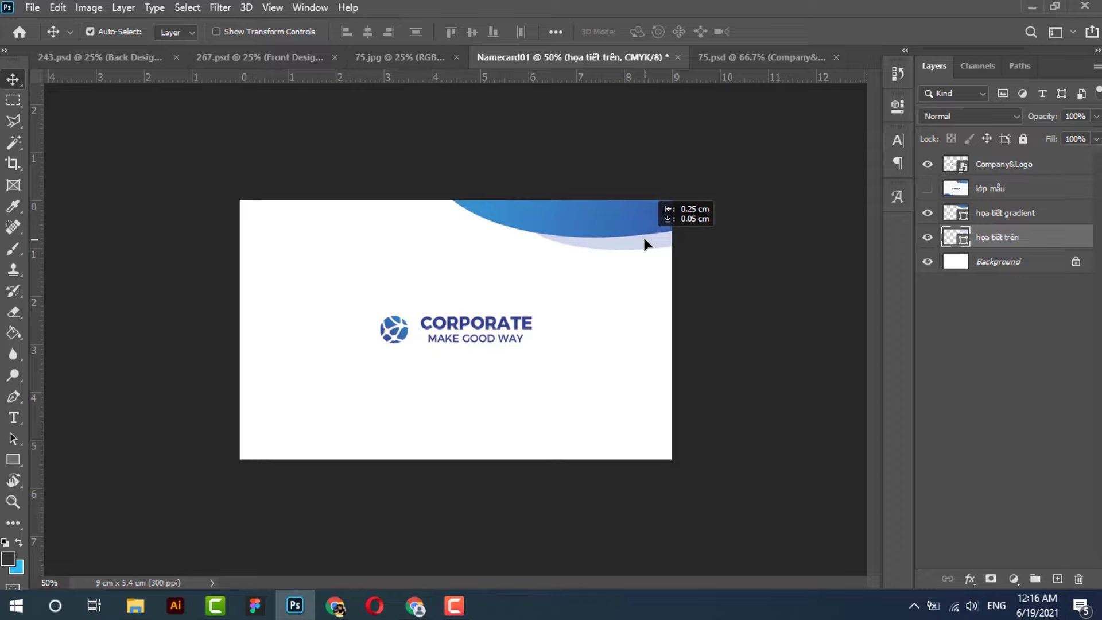
drag(642, 235, 643, 234)
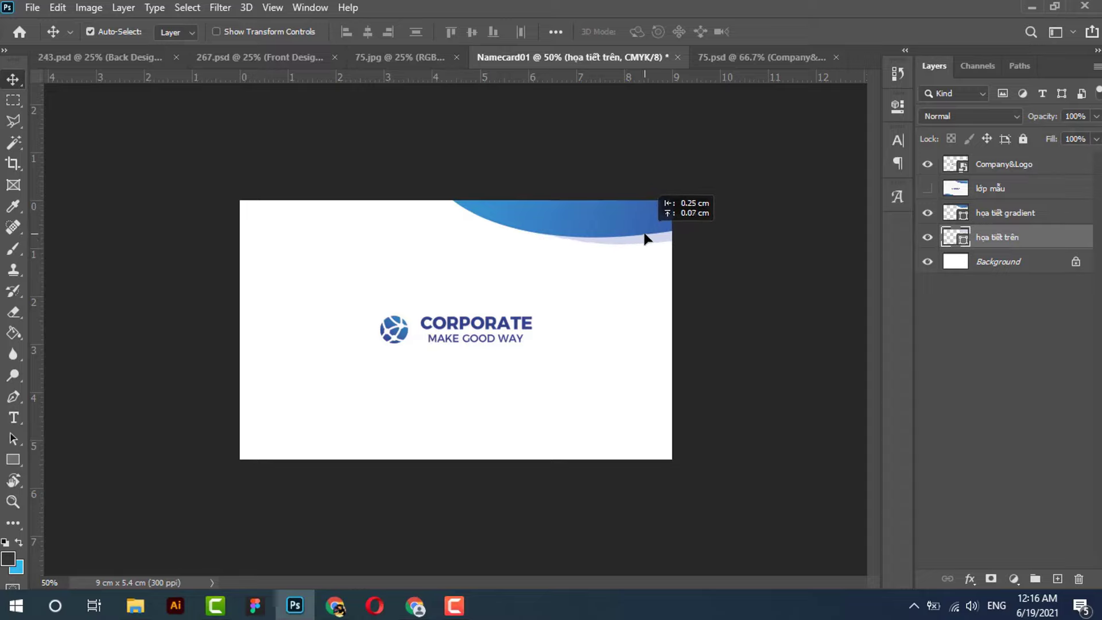
drag(644, 234, 642, 236)
key(ctrl)
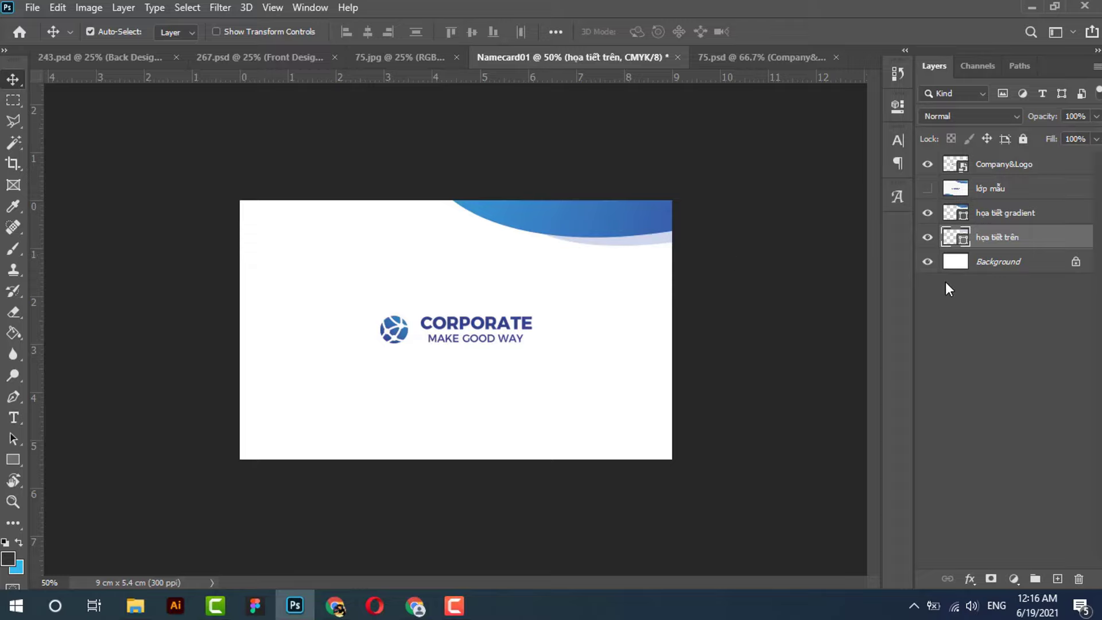
Step: Show 'lớp mẫu' and select both the 'họa tiết gradient' and 'họa tiết trên' layers
click(926, 188)
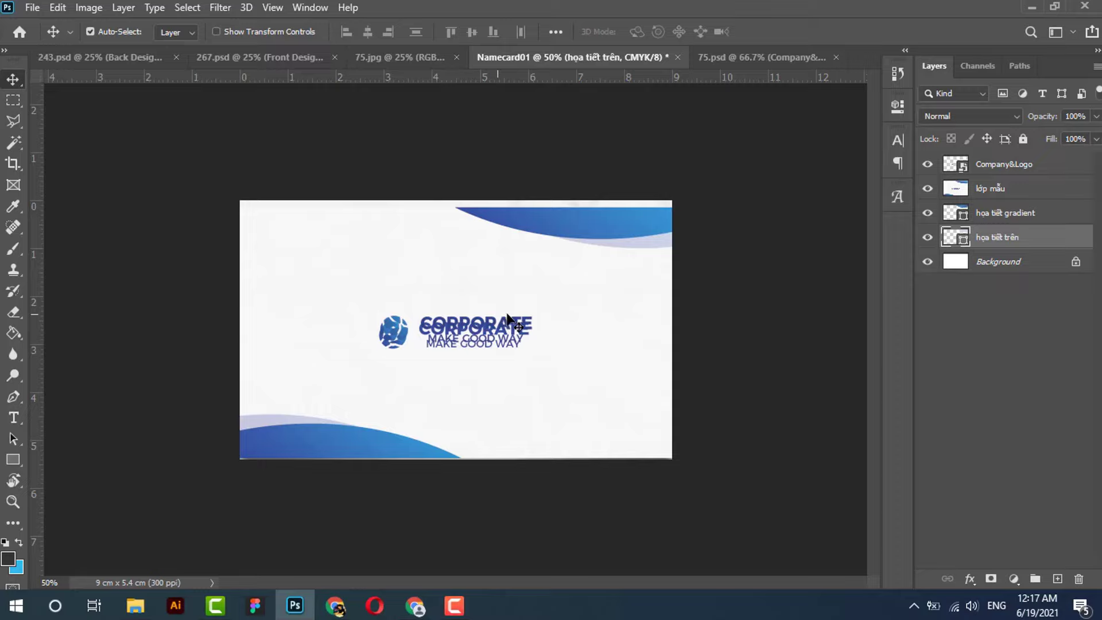
shift+click(1004, 220)
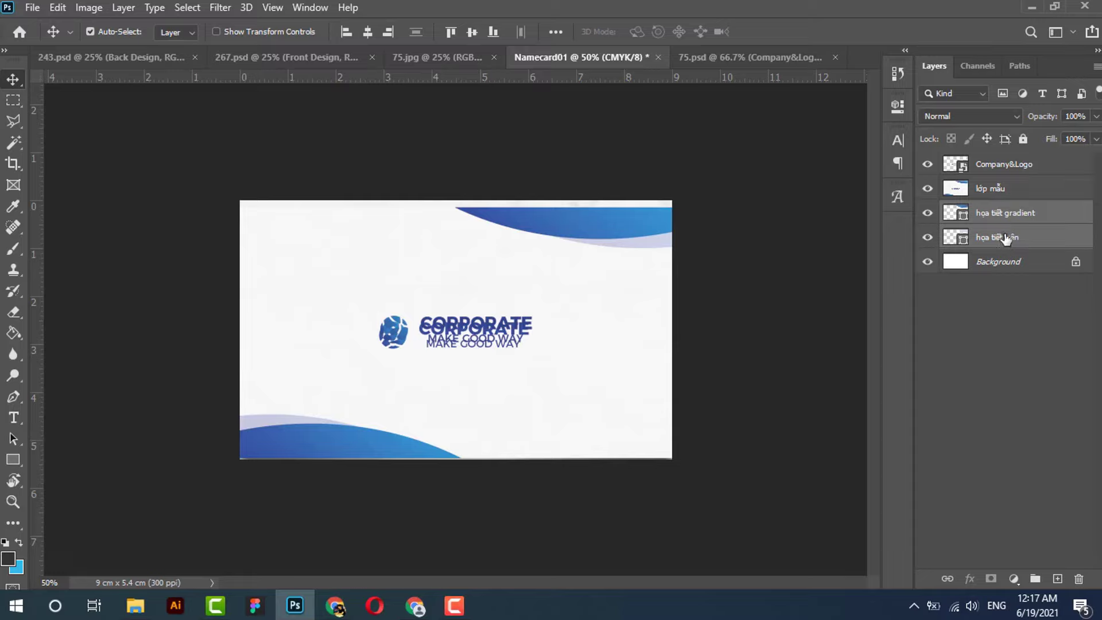
click(1004, 239)
shift+click(1012, 220)
Step: Group the two wave layers as 'họa tiết trên' and duplicate the group
key(ctrl+g)
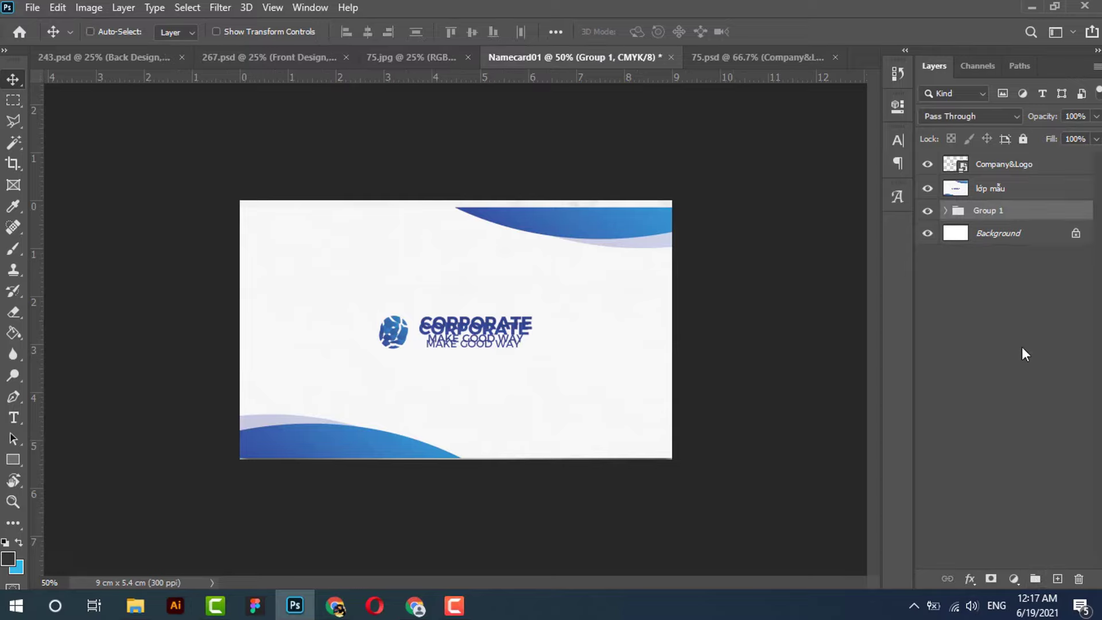
double_click(992, 212)
text(ho)
key(Return)
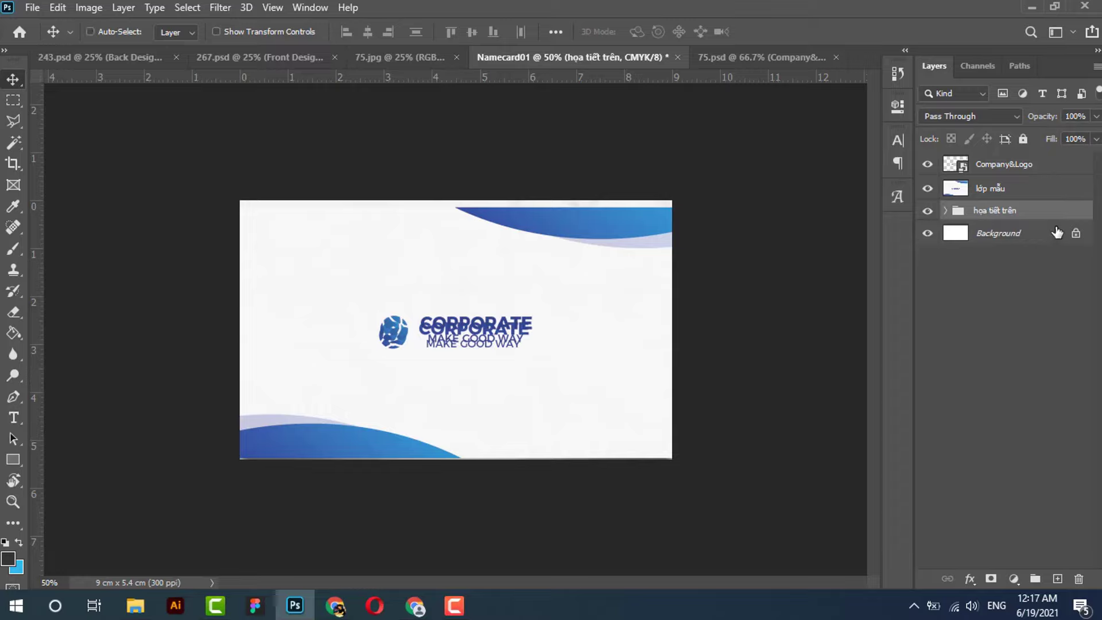
key(ctrl+j)
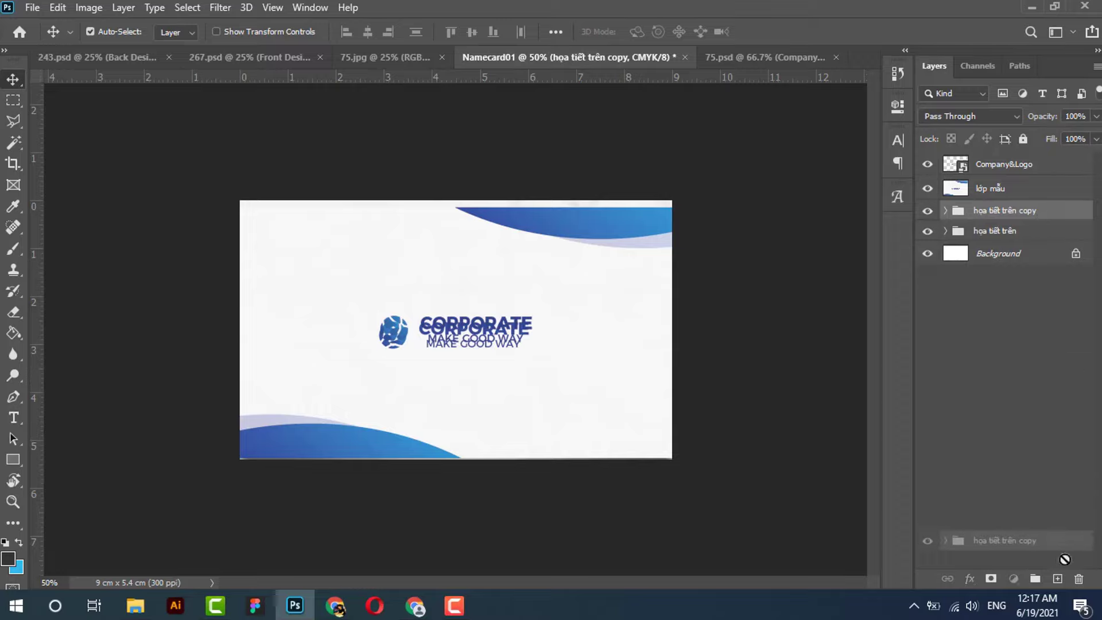
Step: Discard an accidental extra group copy and hide the 'lớp mẫu' overlay
drag(1049, 224, 1057, 578)
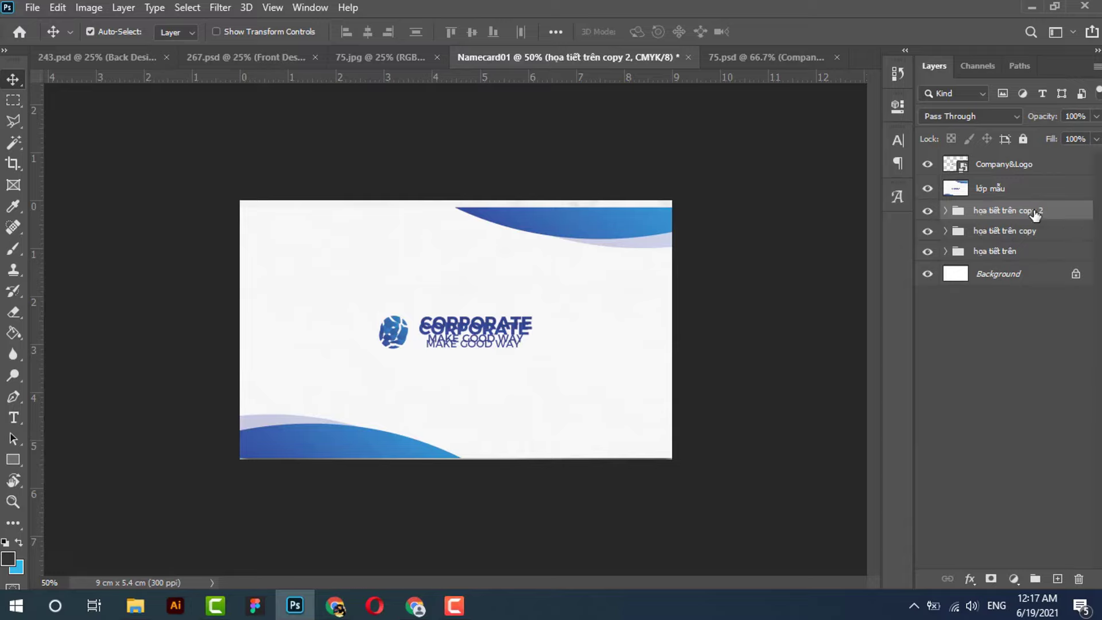
key(Delete)
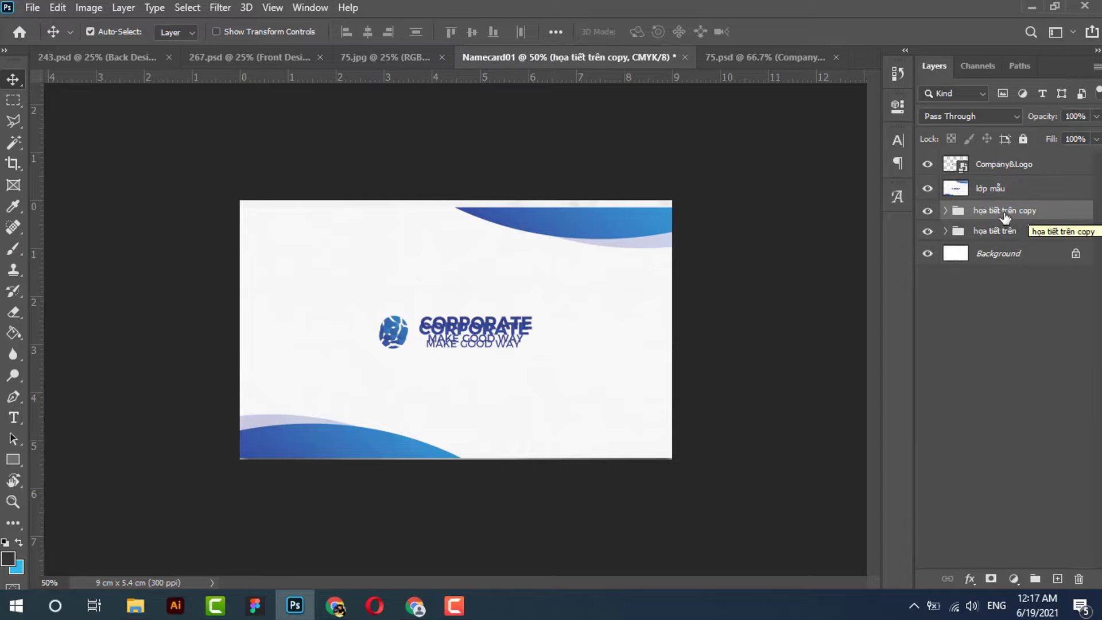
key(ctrl+t)
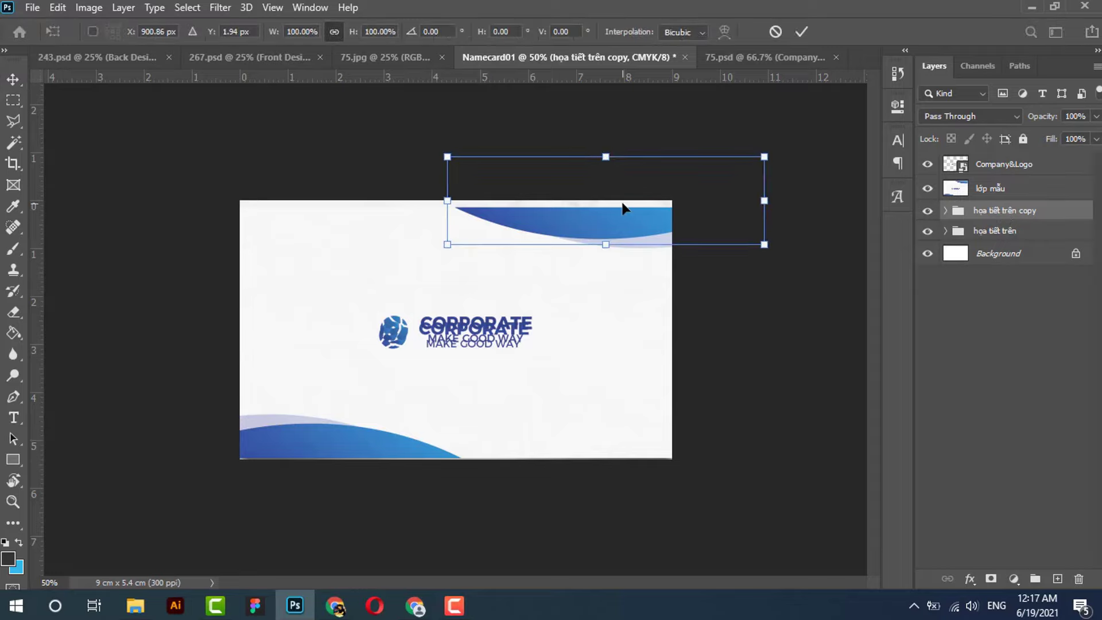
key(Return)
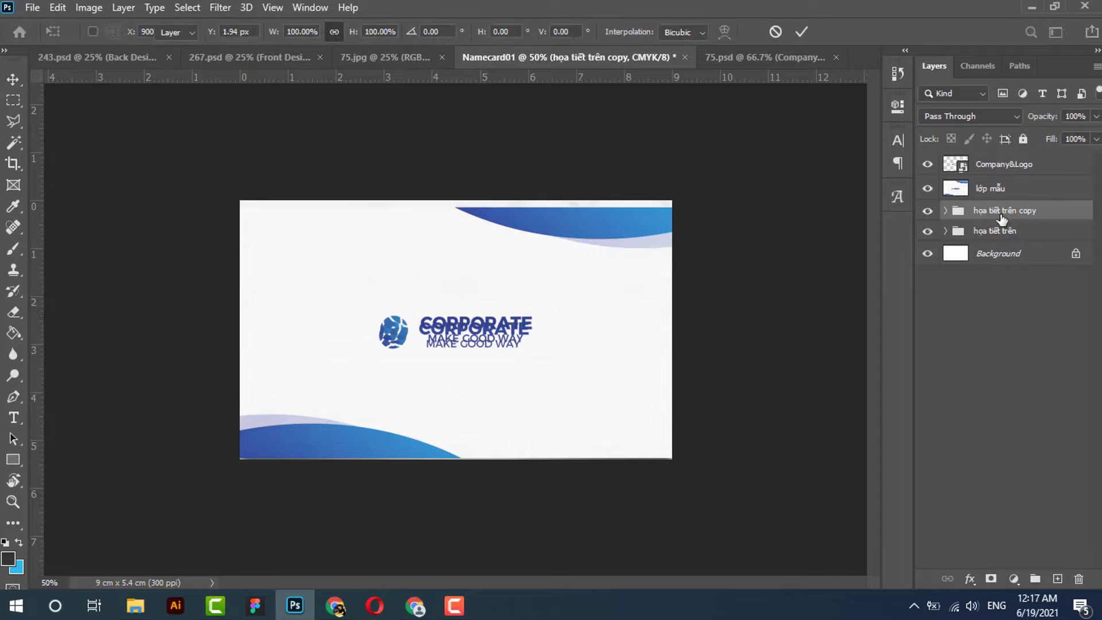
click(927, 190)
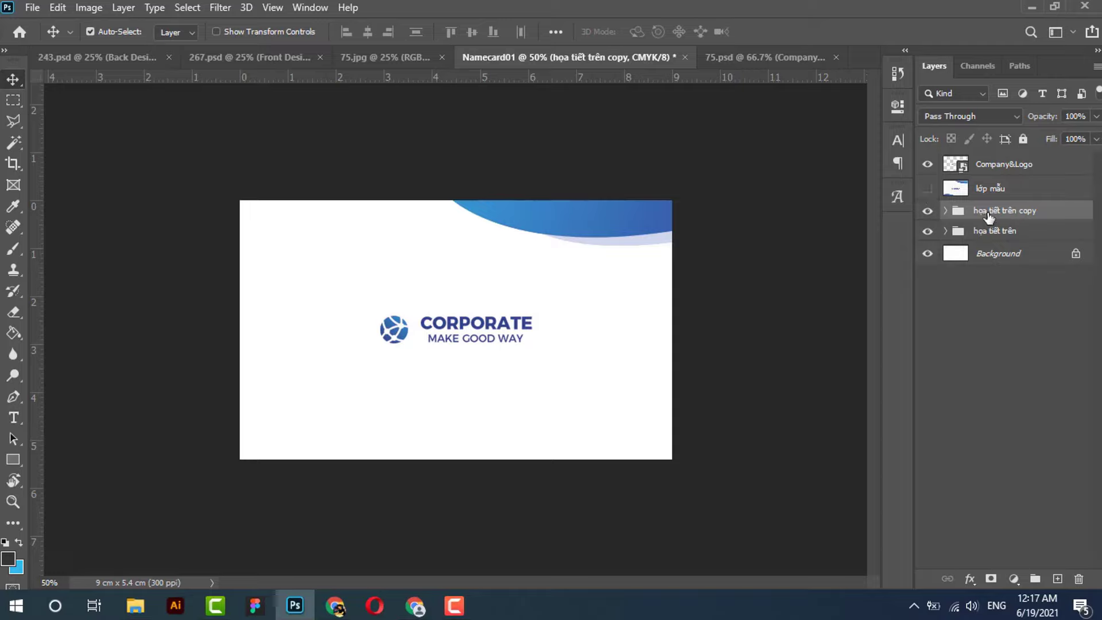
Step: Flip the copied wave group vertically and place it along the card's bottom-left edge
key(ctrl+t)
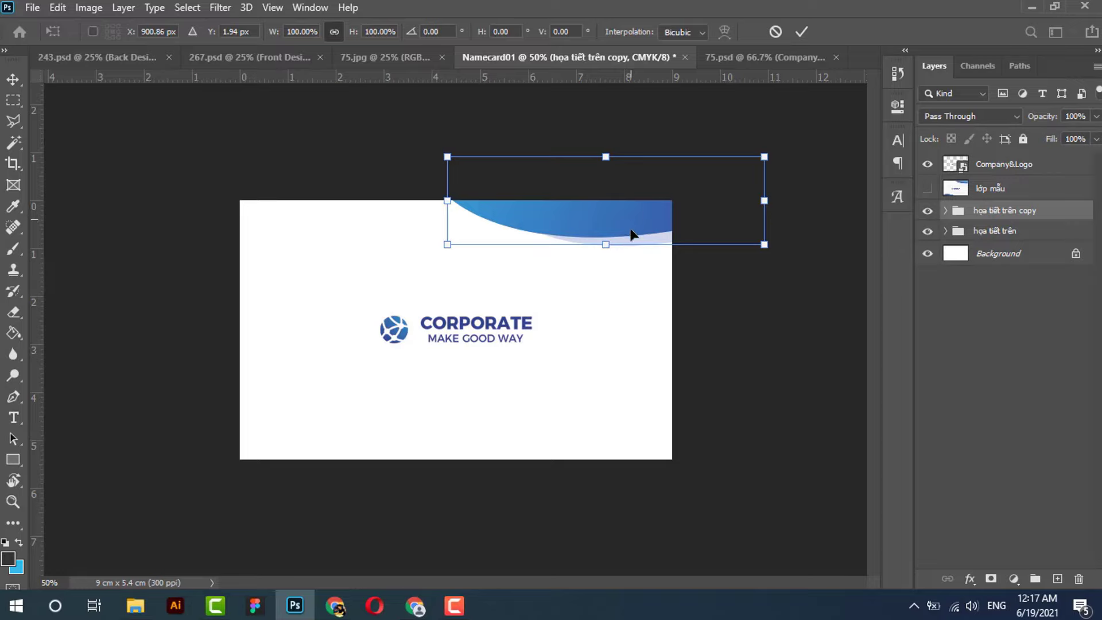
drag(629, 216, 620, 339)
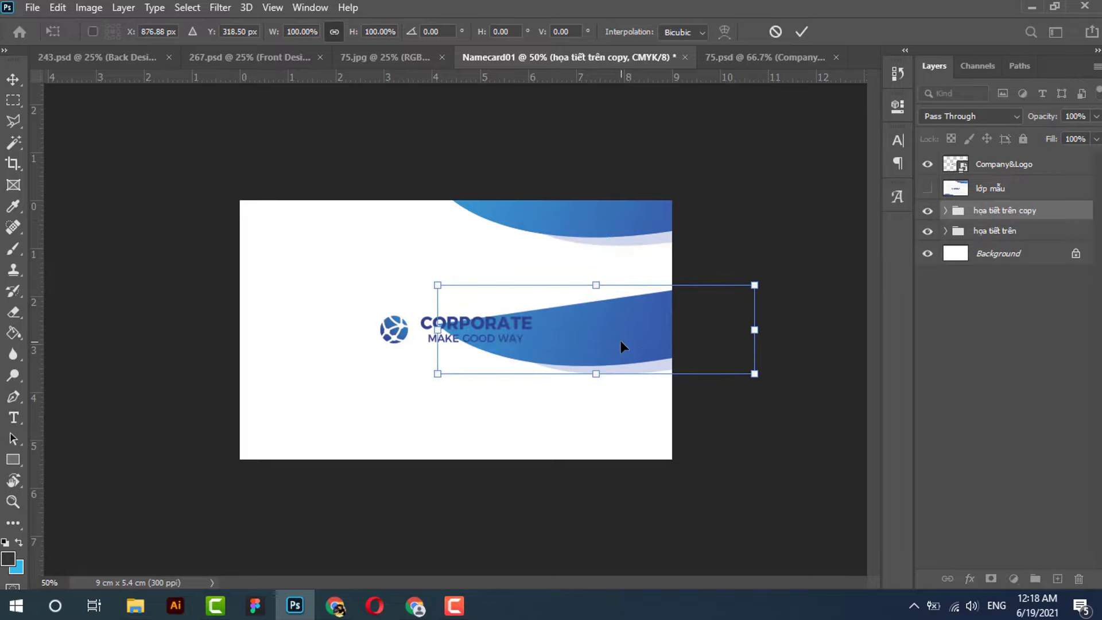
right_click(630, 342)
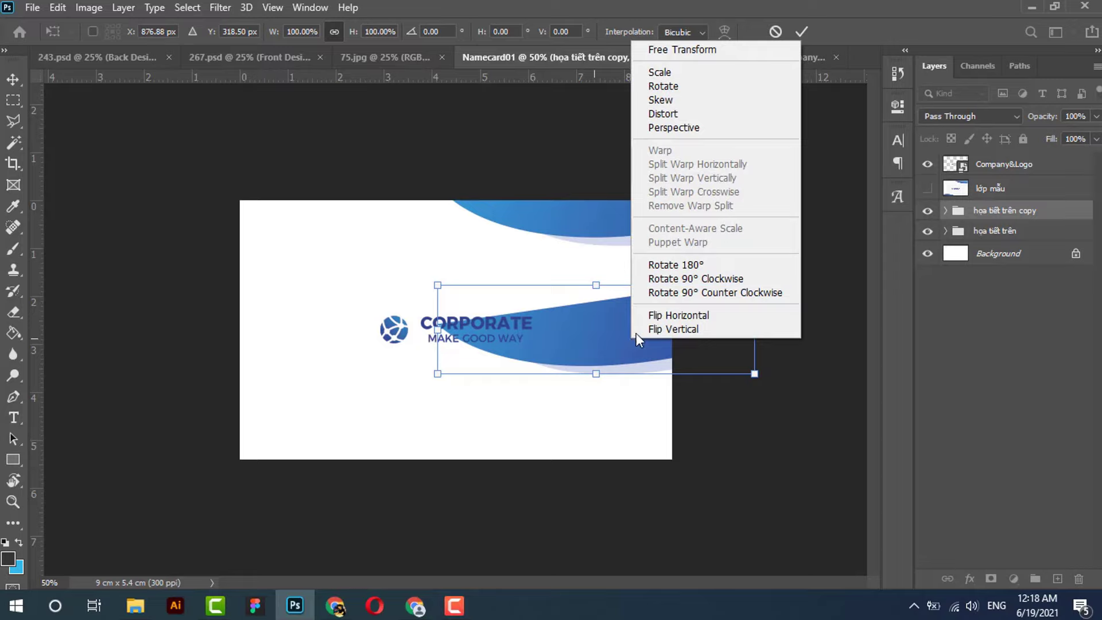
click(691, 330)
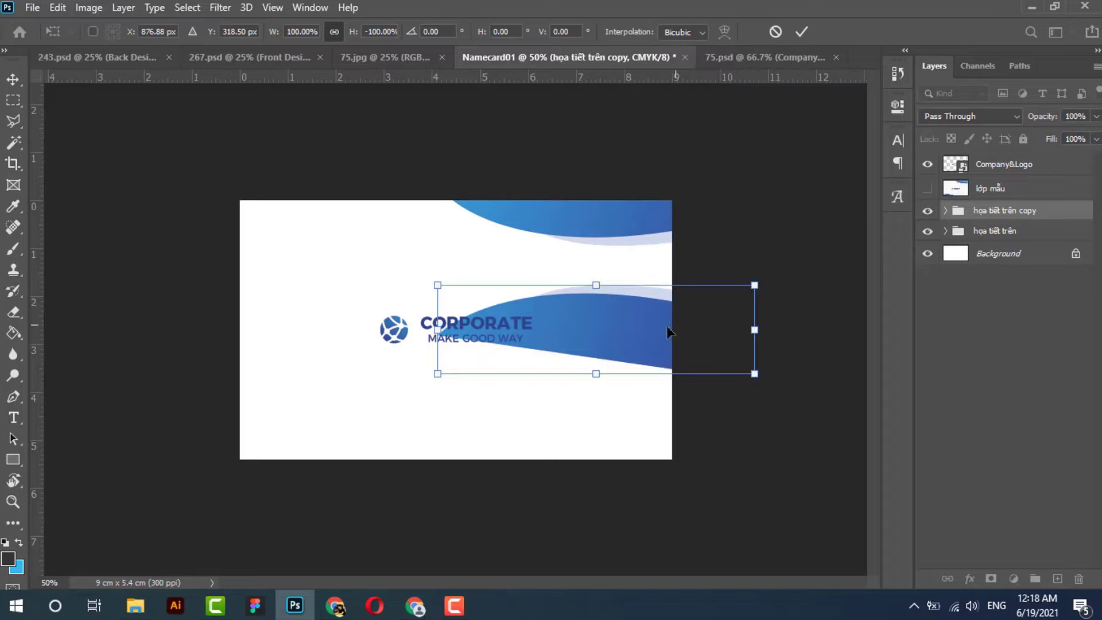
mouse_move(655, 326)
mouse_down()
mouse_move(415, 471)
mouse_move(419, 460)
mouse_up()
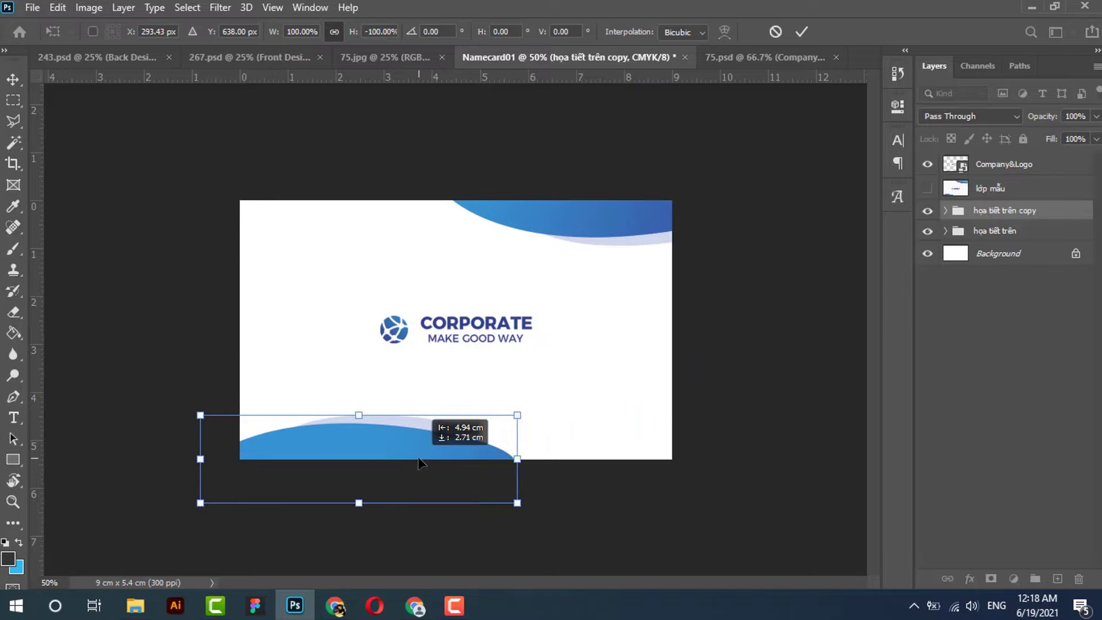
click(13, 79)
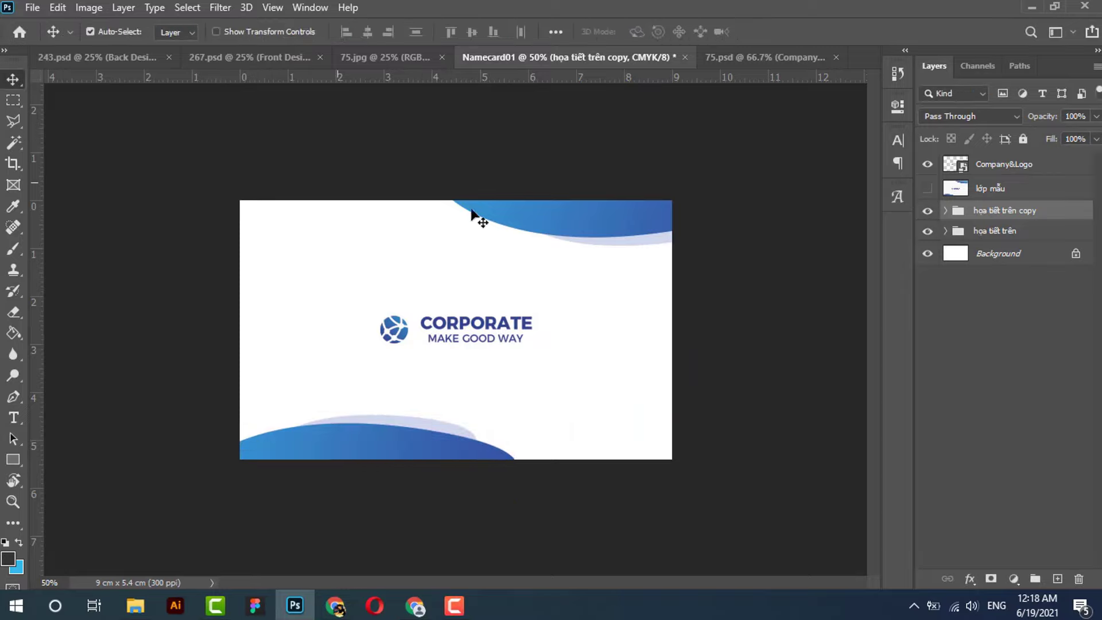
Step: Toggle the 'lớp mẫu' overlay to compare the bottom wave with the sample design
click(926, 188)
click(926, 189)
click(926, 188)
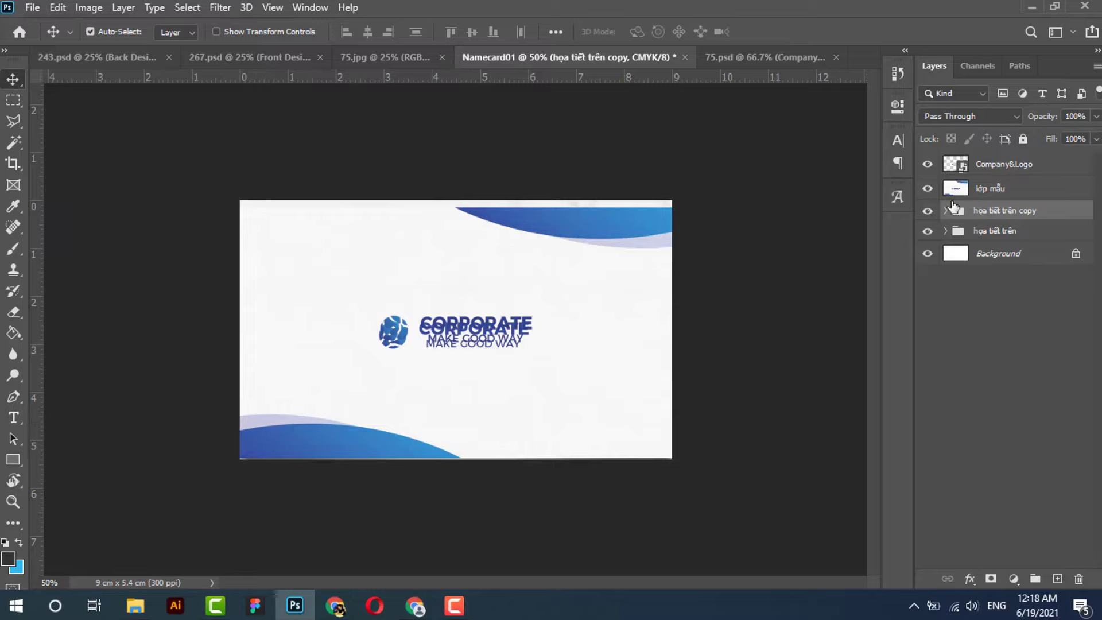
click(927, 188)
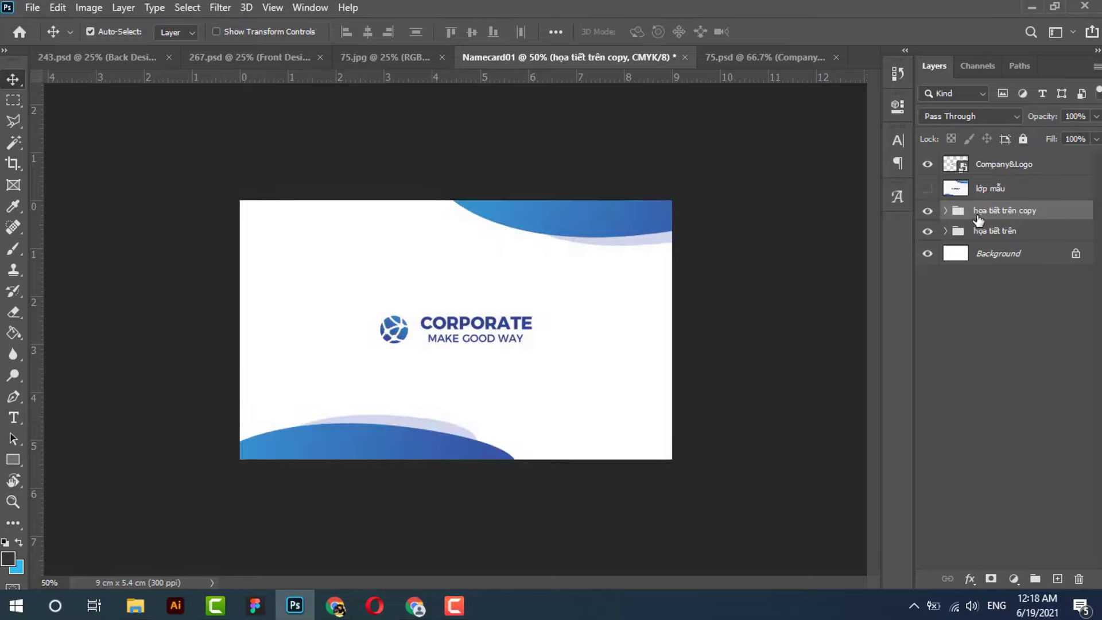
key(ctrl)
Step: Mirror the bottom wave horizontally, shift it left, and tilt it about 4°
key(ctrl+t)
right_click(421, 443)
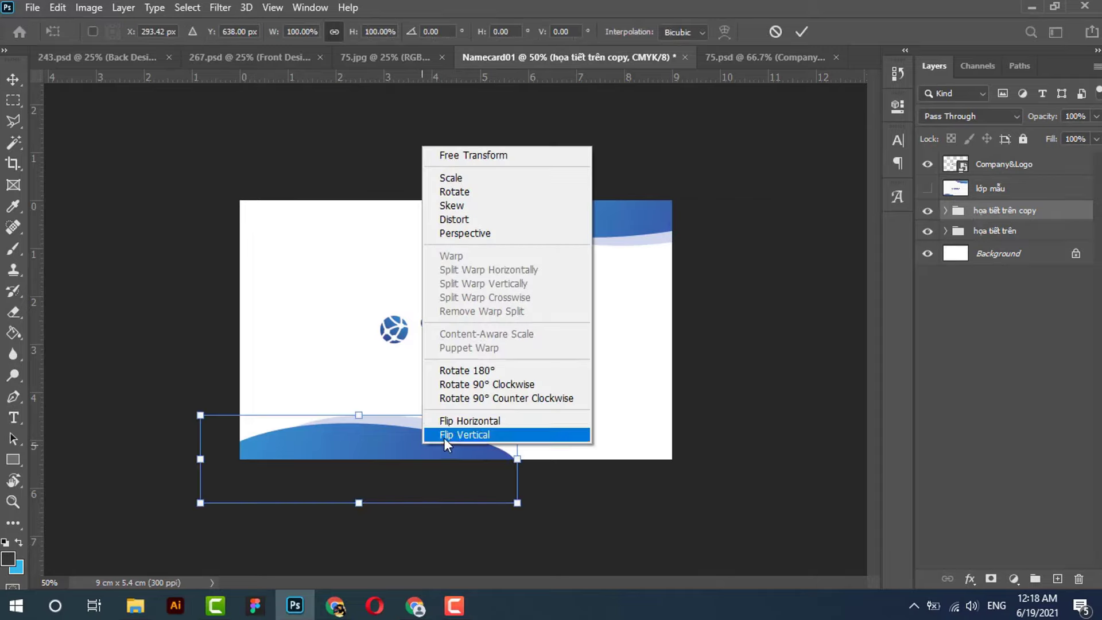
click(465, 422)
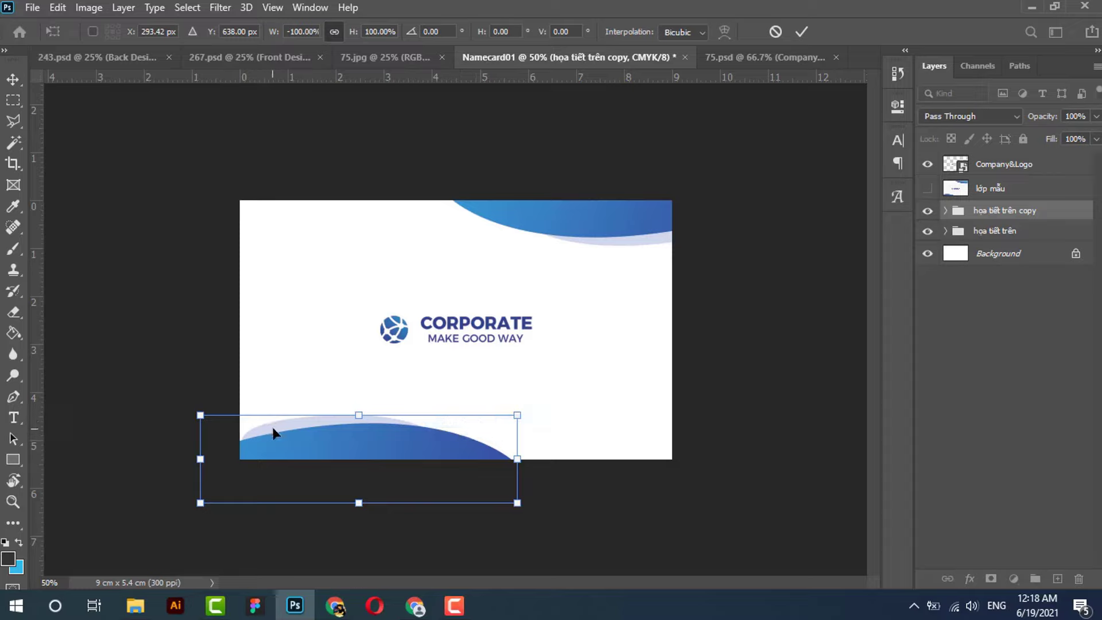
mouse_move(362, 460)
mouse_down()
mouse_move(329, 459)
mouse_move(349, 459)
mouse_up()
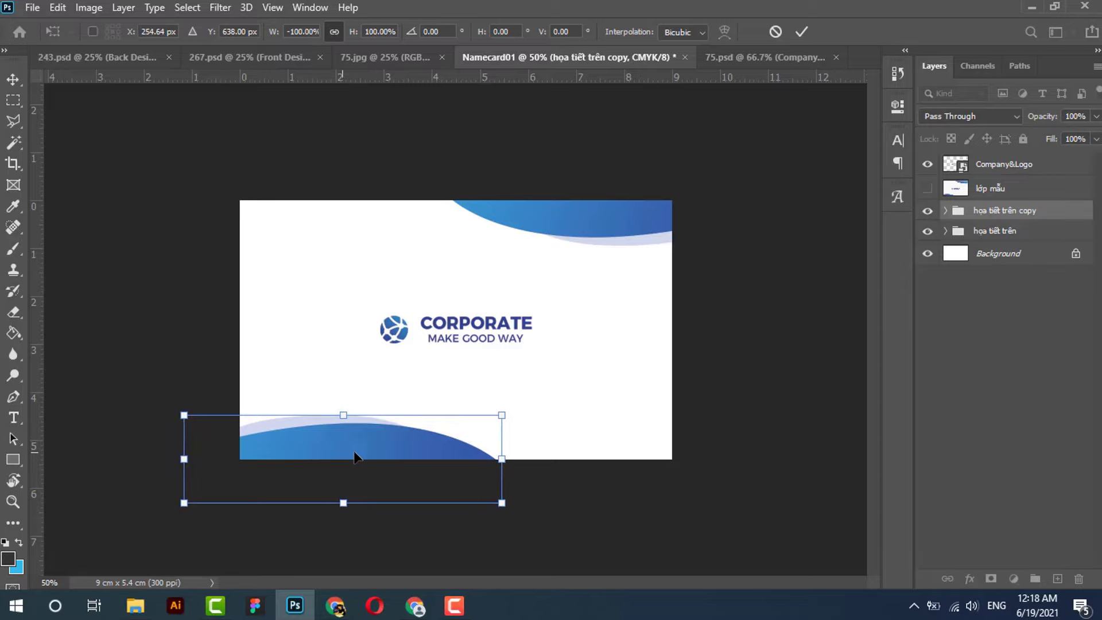
drag(525, 472, 523, 484)
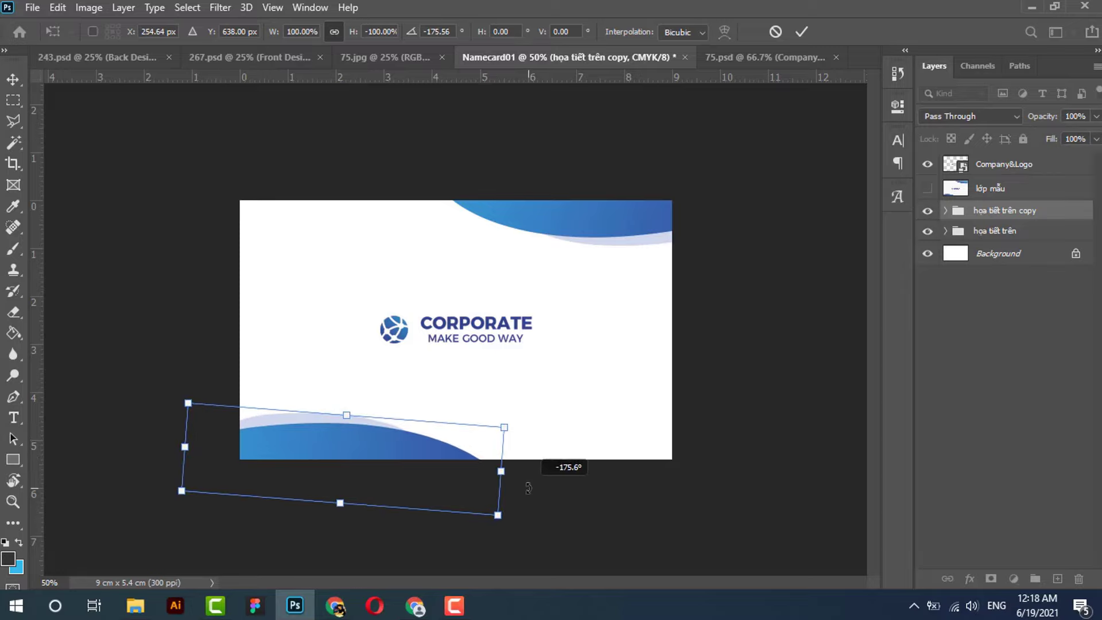
drag(374, 448, 356, 451)
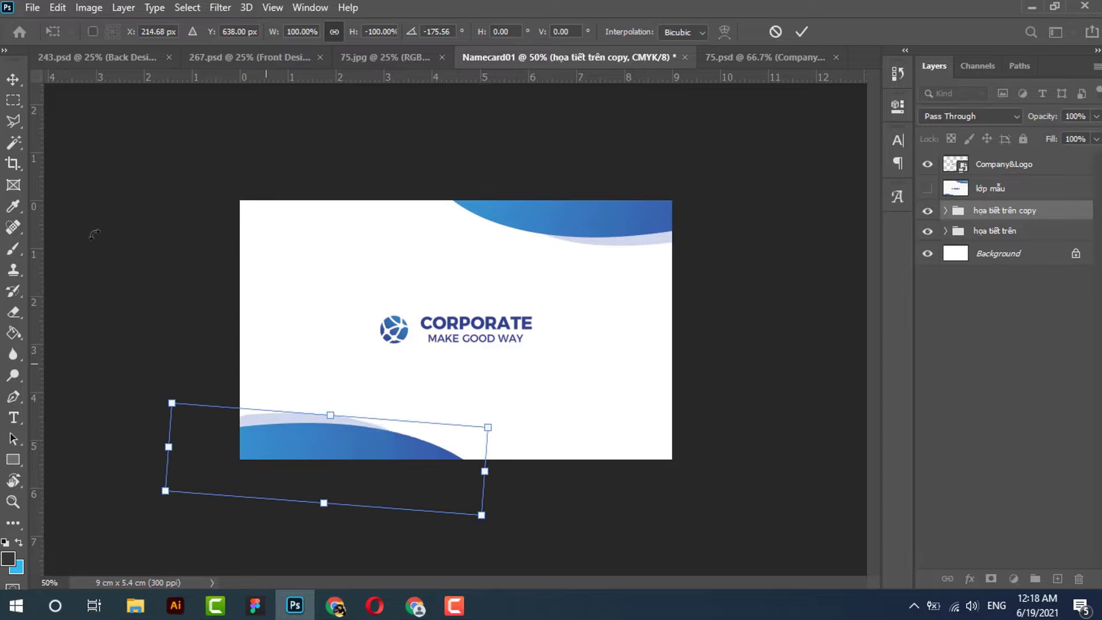
key(Return)
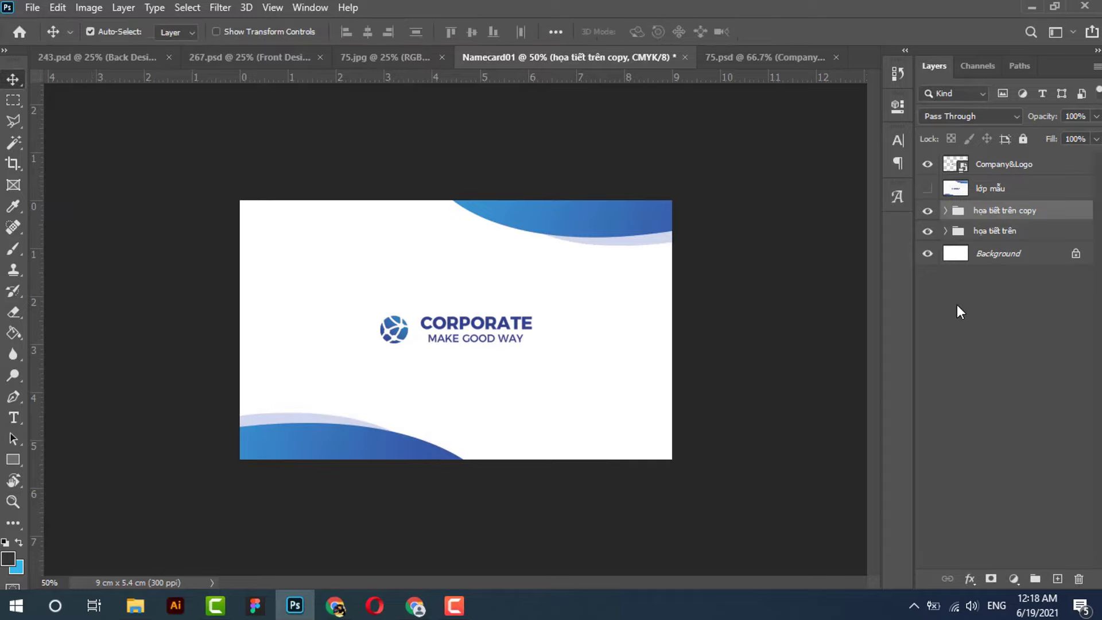
Step: Compare against the 'lớp mẫu' overlay, hide it, and expand the copied wave group's gradient layer
click(927, 189)
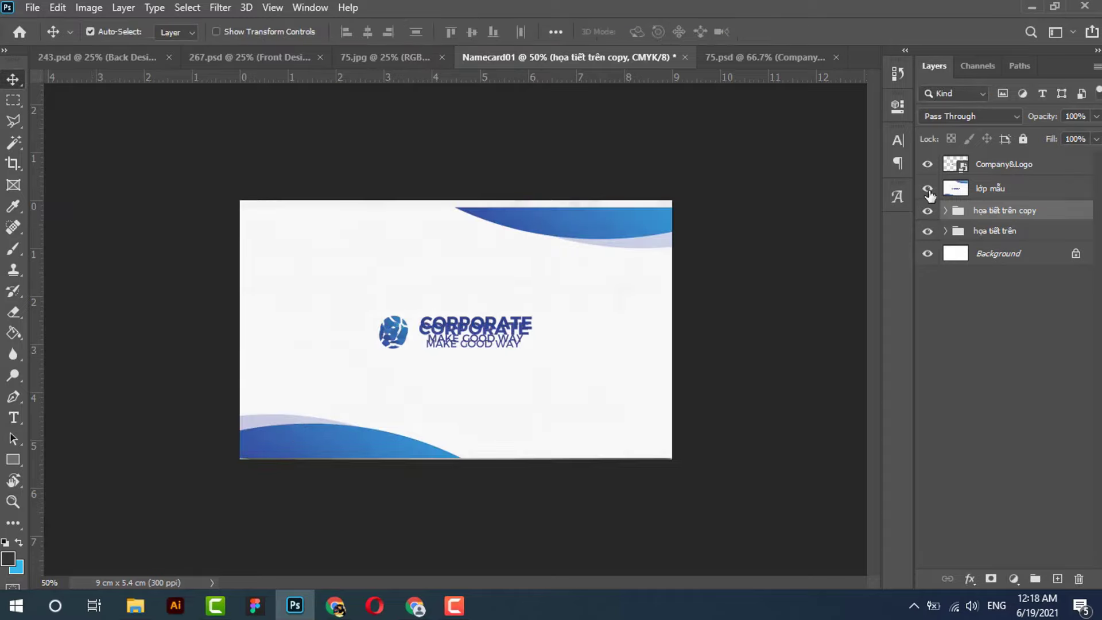
click(927, 188)
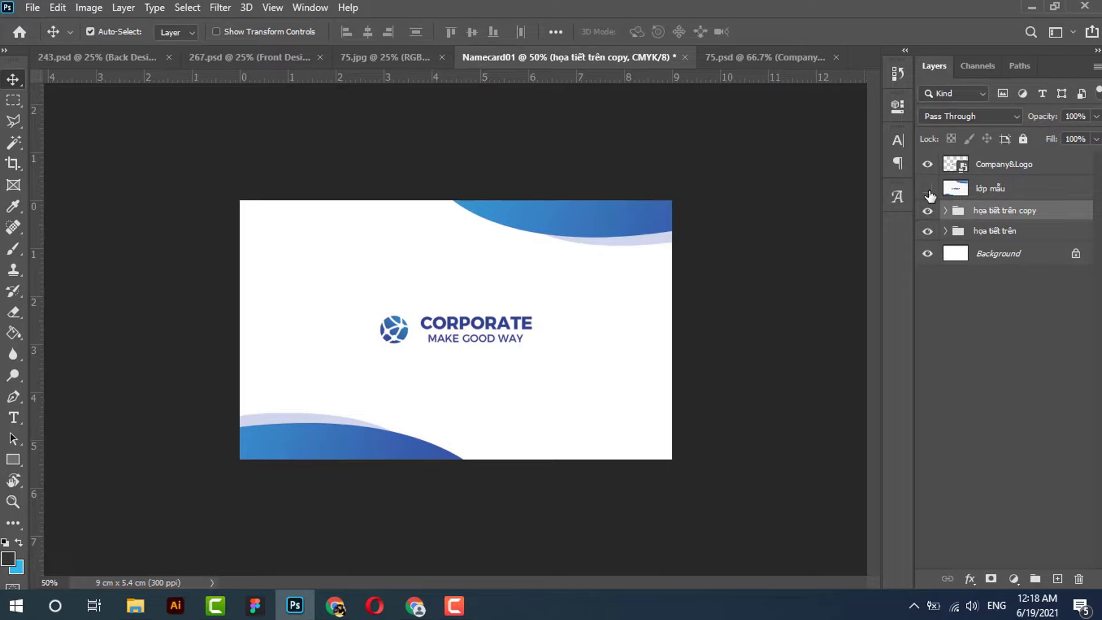
click(927, 188)
click(927, 189)
click(927, 190)
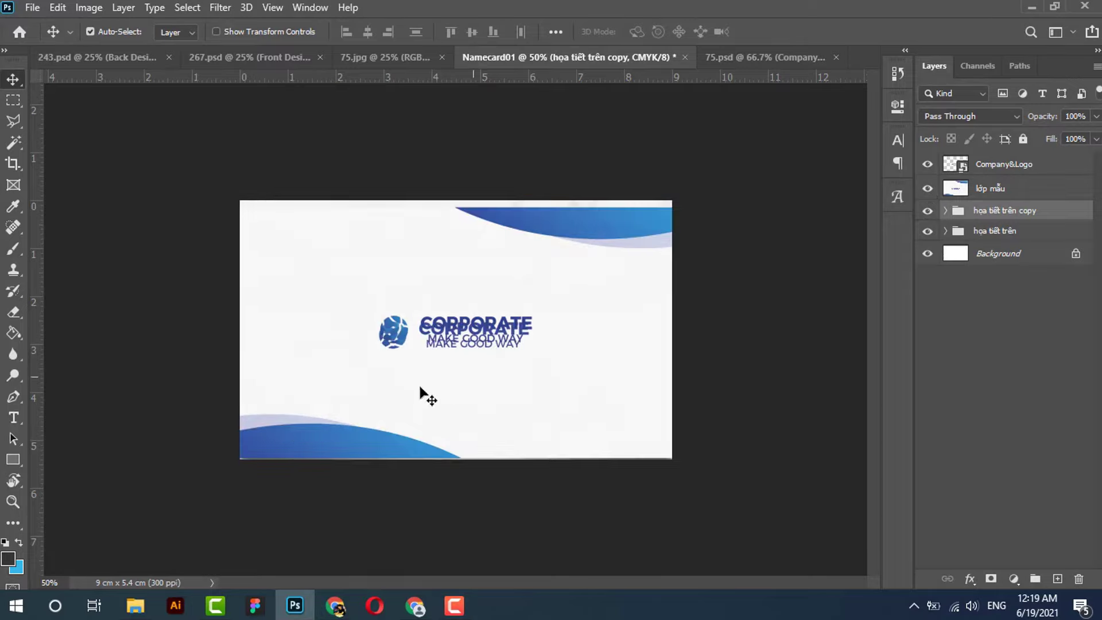
click(1014, 194)
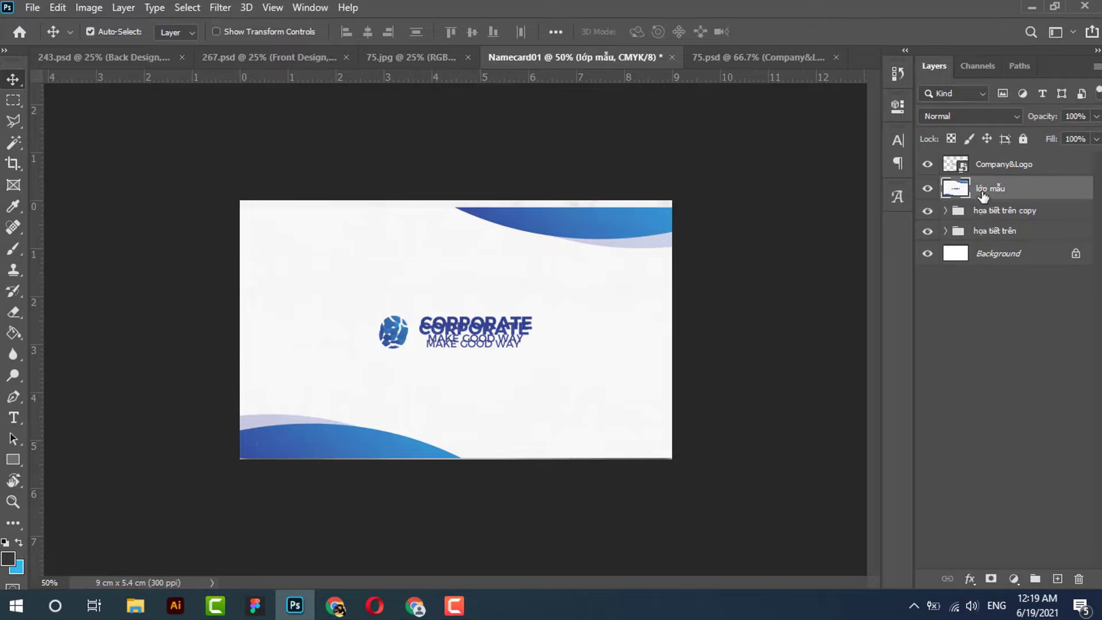
click(928, 188)
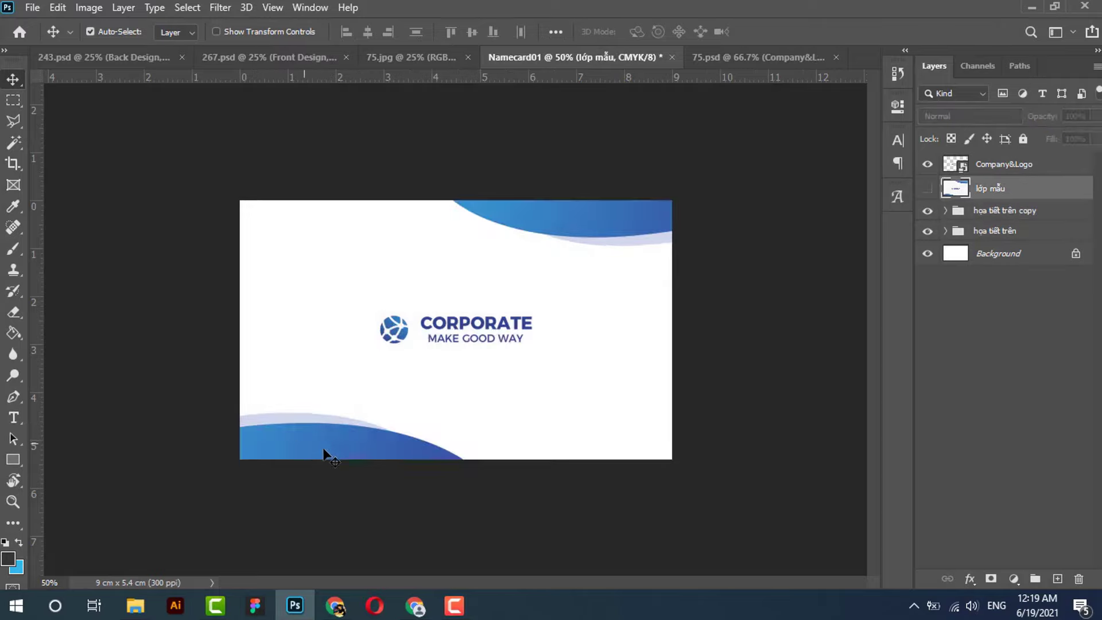
click(341, 442)
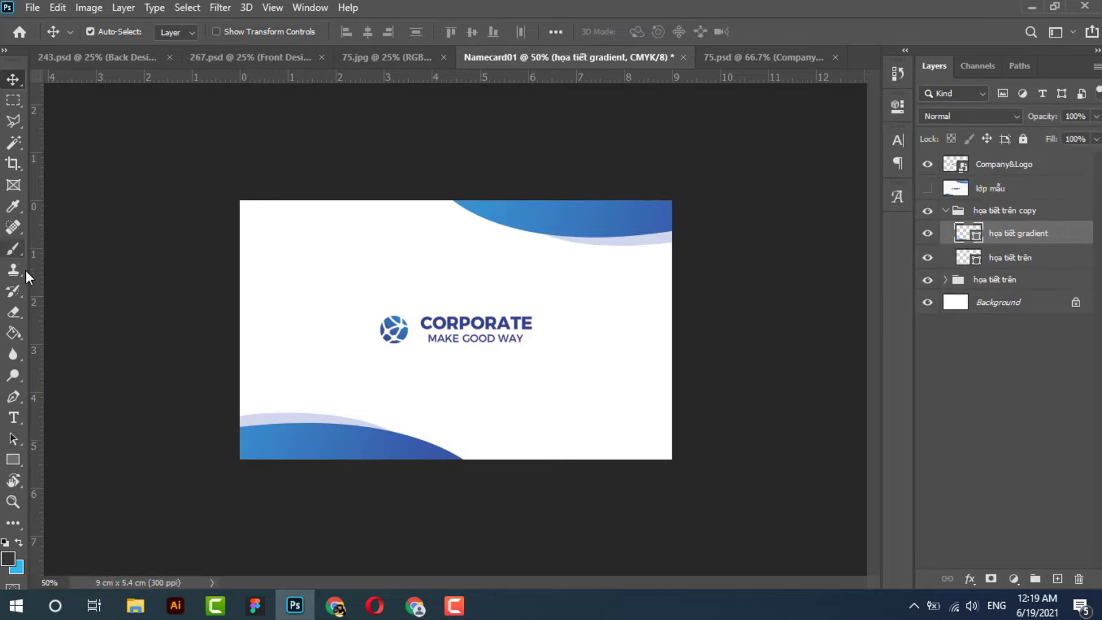
Step: Cycle through the shape, gradient and pen tools, settling on the Pen tool
click(13, 458)
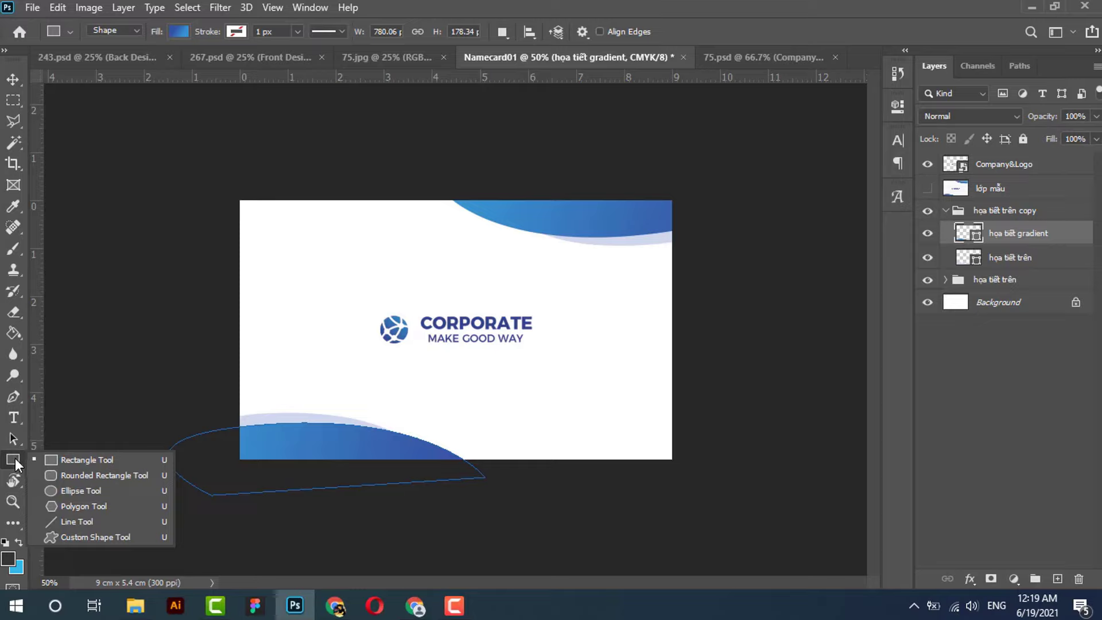
click(13, 334)
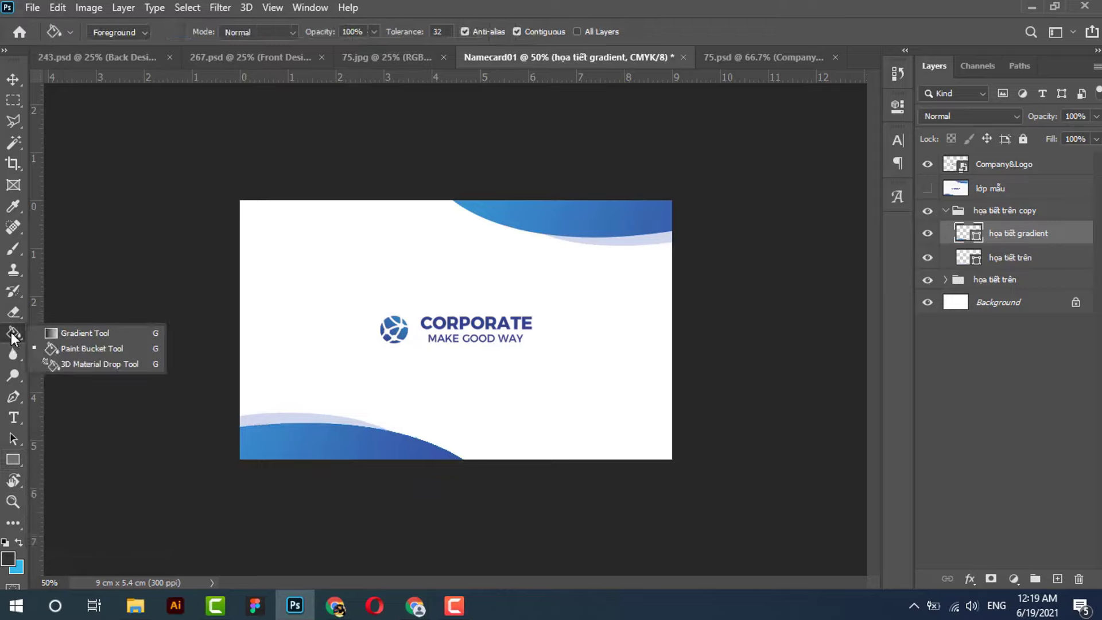
click(81, 331)
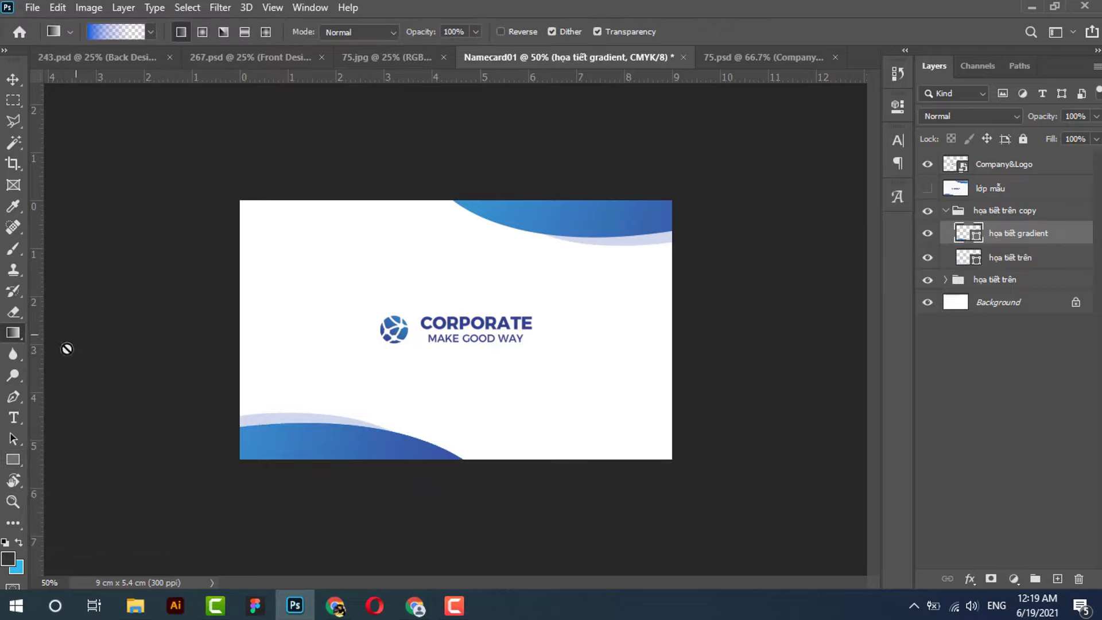
click(16, 465)
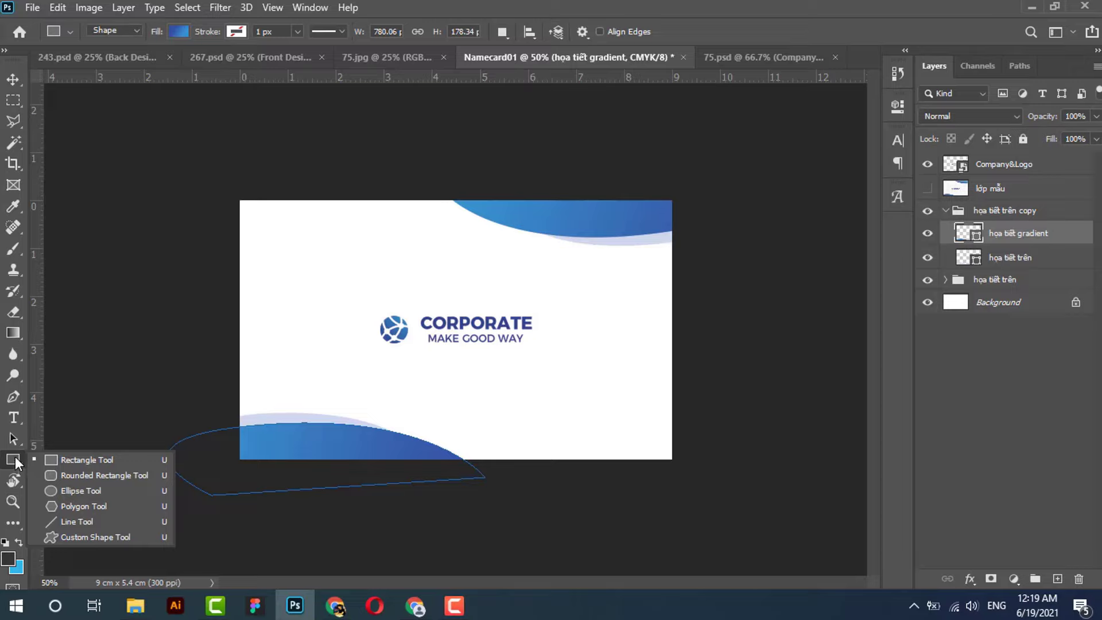
click(15, 395)
click(71, 396)
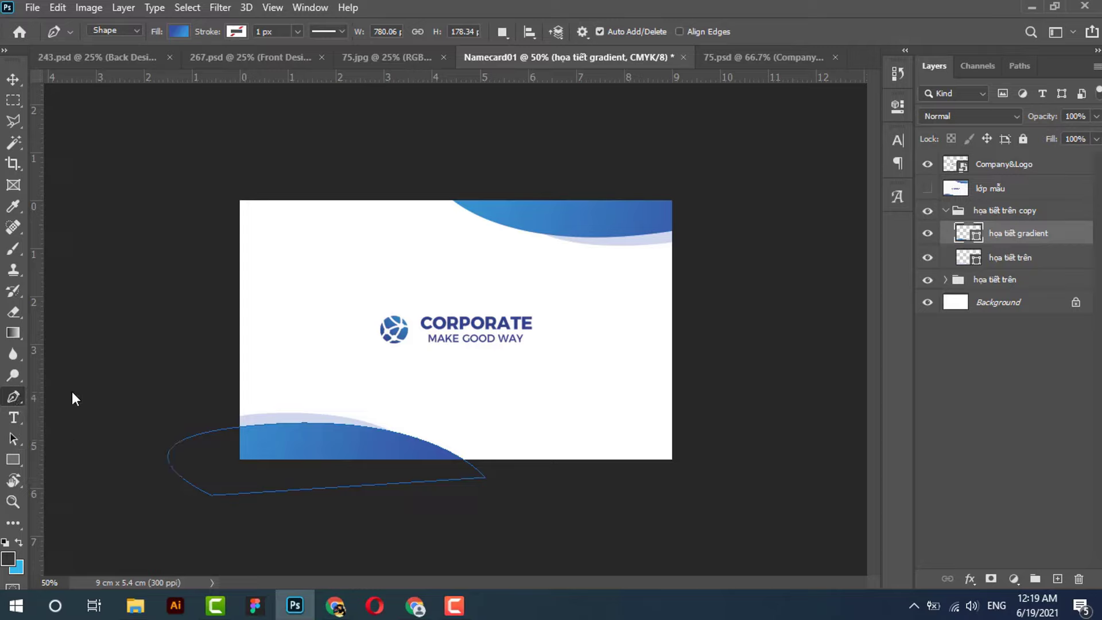
Step: Drag the bottom wave gradient's colour stops around in the fill settings
click(177, 31)
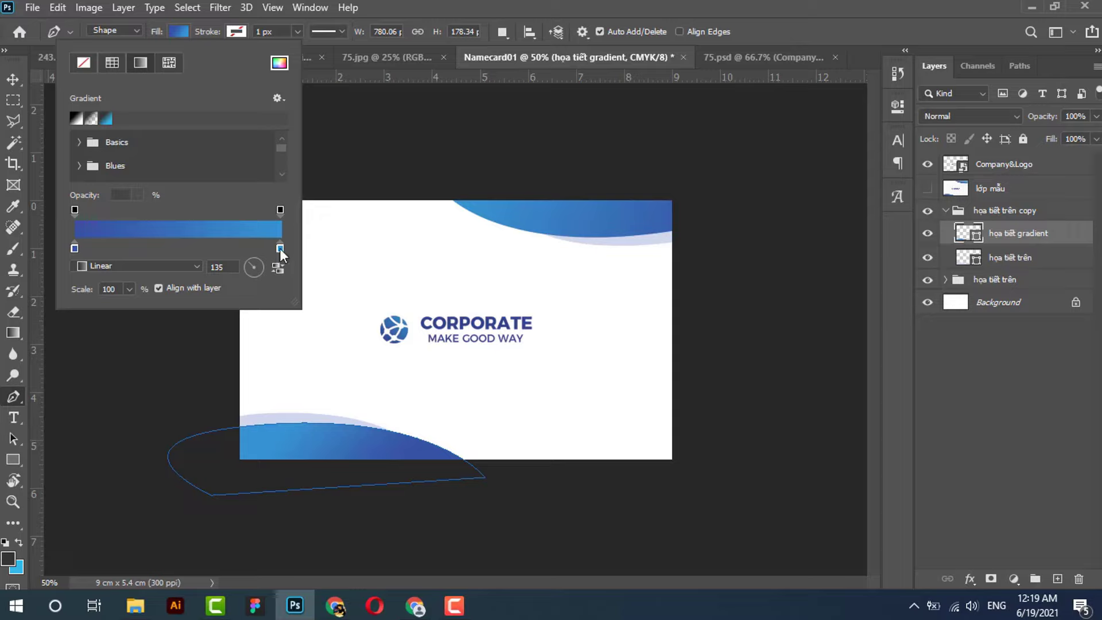
drag(280, 248, 176, 249)
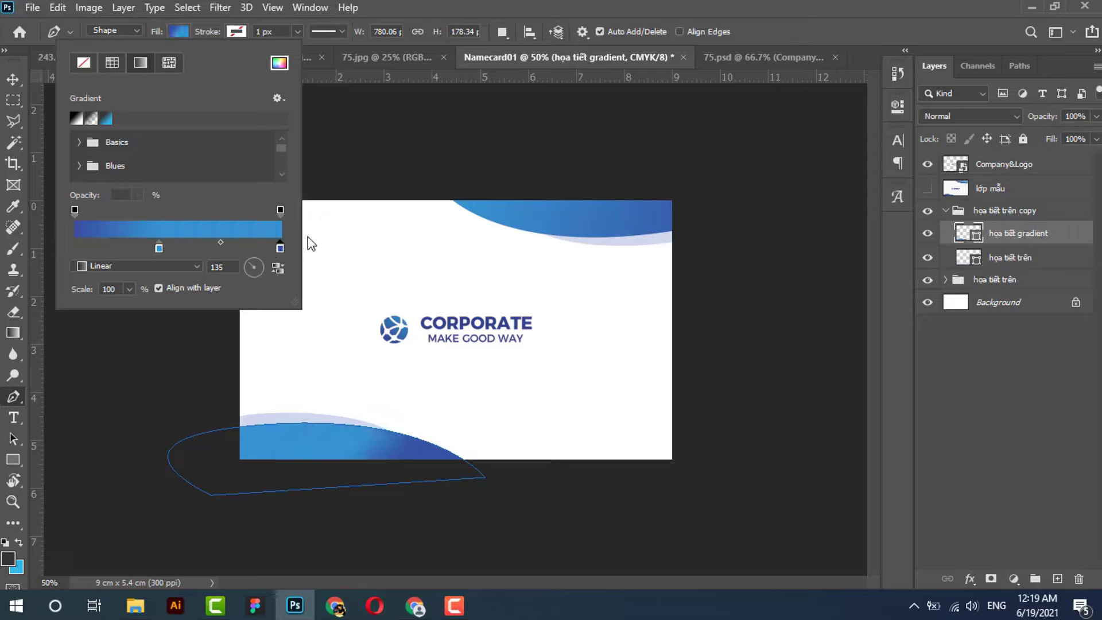
mouse_move(205, 248)
mouse_down()
mouse_move(149, 270)
mouse_move(115, 248)
mouse_move(75, 246)
mouse_up()
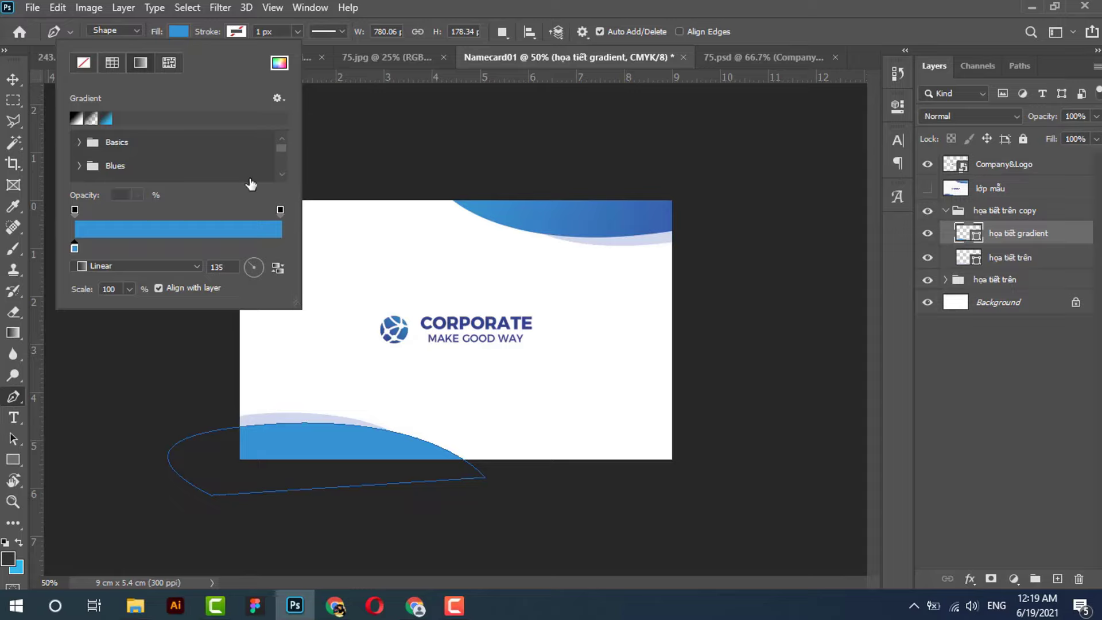
click(12, 82)
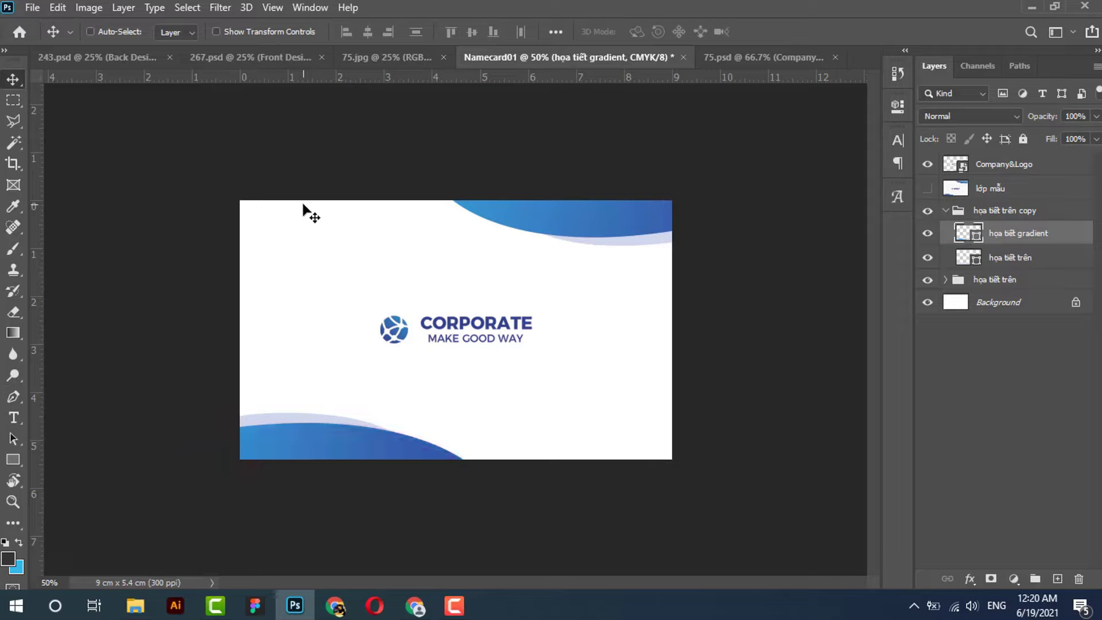
key(ctrl)
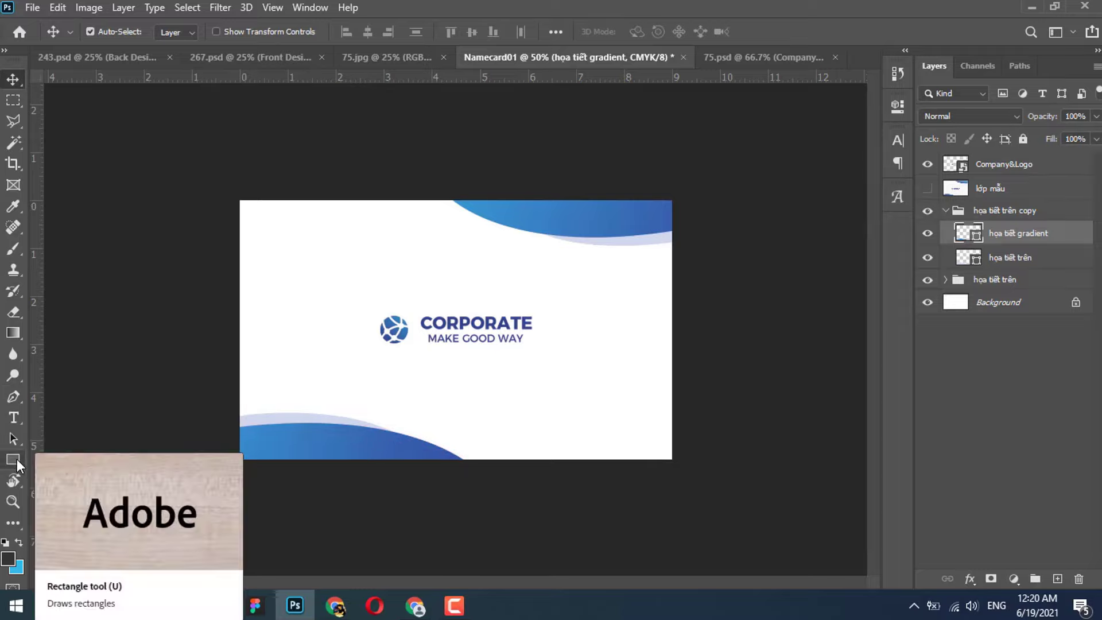
Step: Change the bottom-left wave's gradient angle from 164° to 40°
click(17, 397)
right_click(17, 401)
click(74, 396)
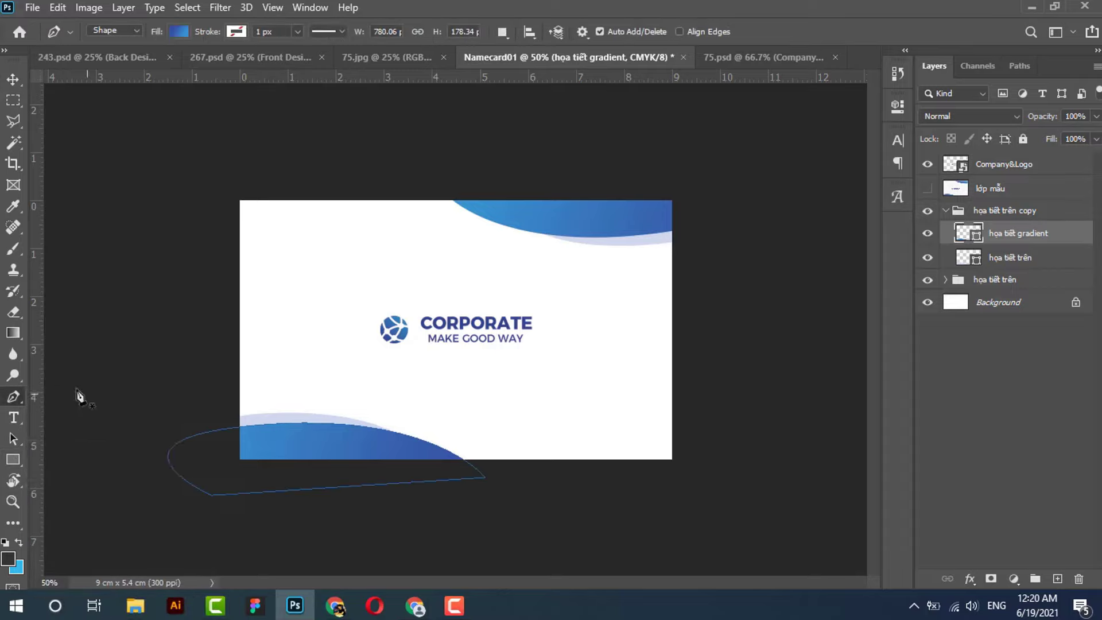
click(179, 31)
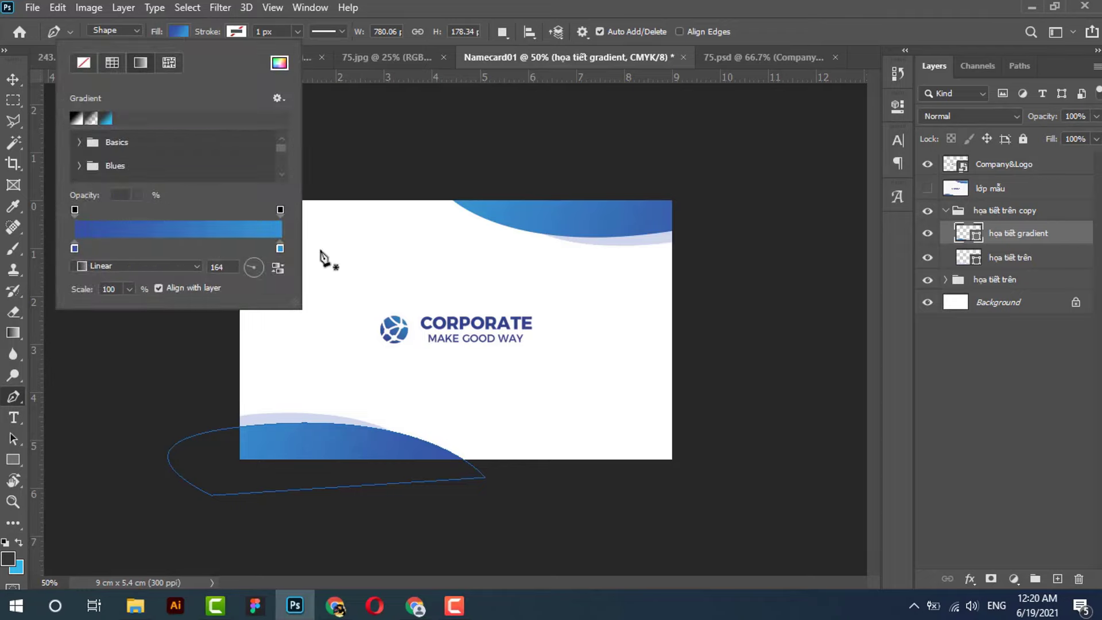
click(264, 259)
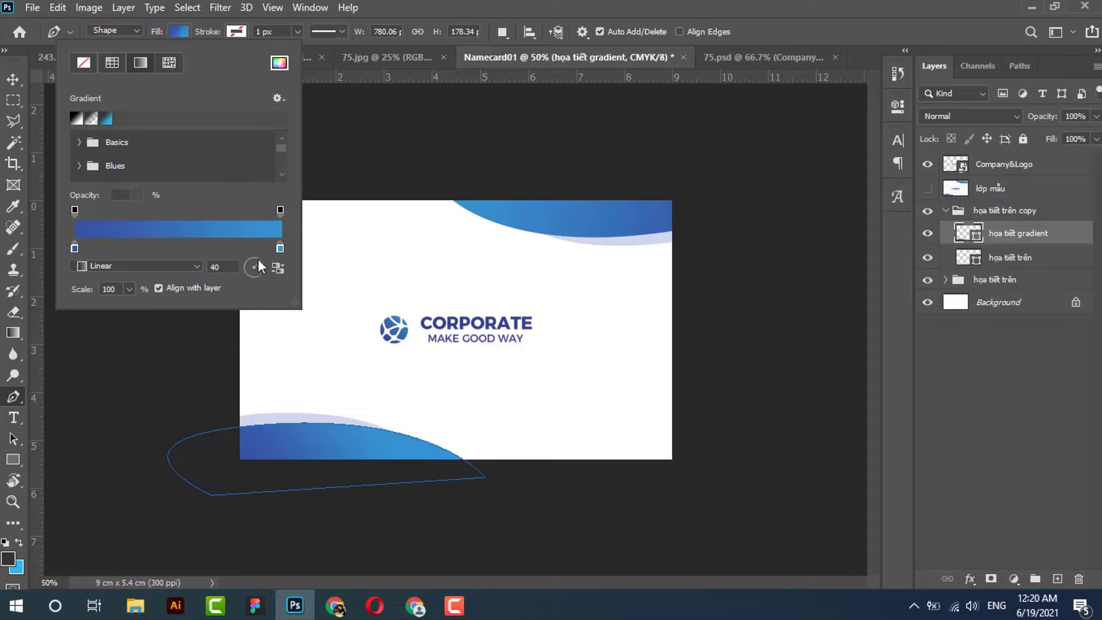
click(14, 80)
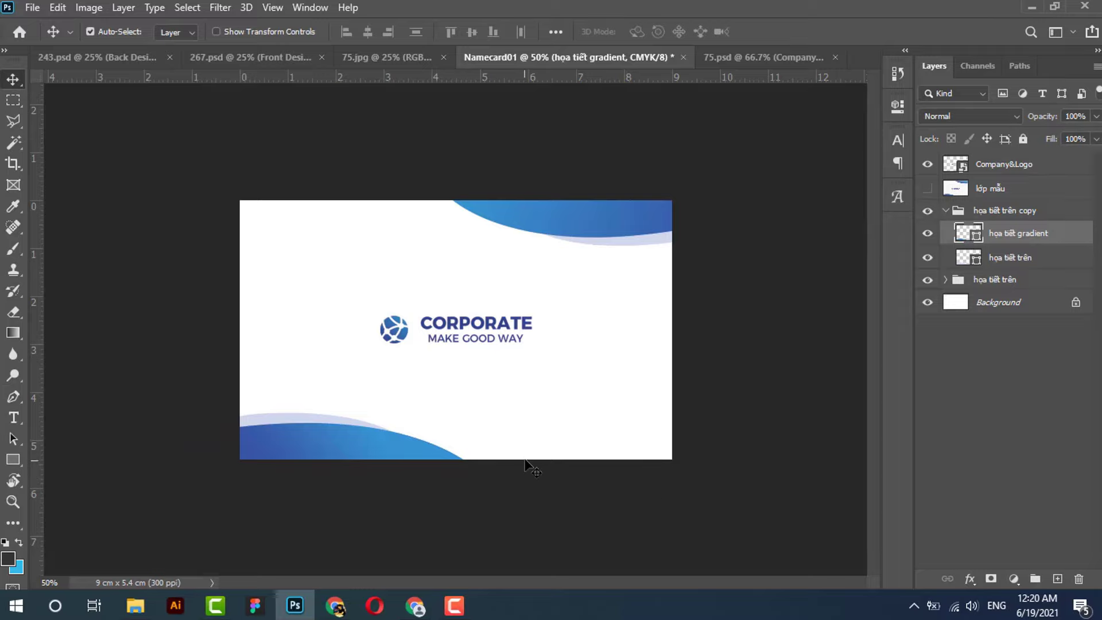
Step: Select the 'họa tiết trên copy' group and compare it against the 'lớp mẫu' template
click(945, 211)
click(927, 190)
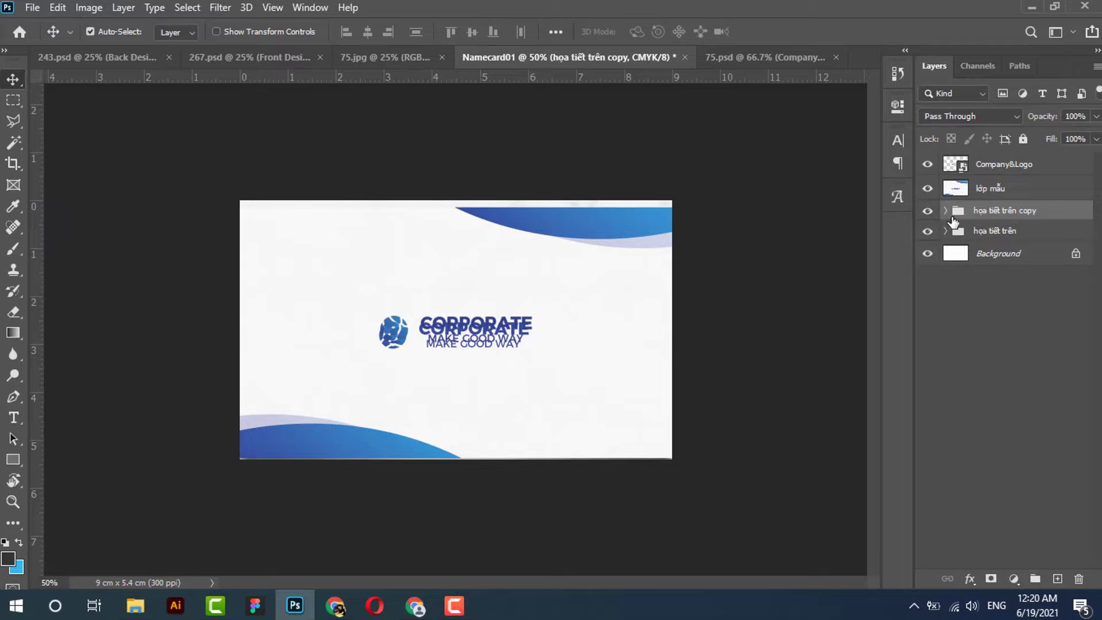
click(927, 189)
click(928, 189)
click(927, 188)
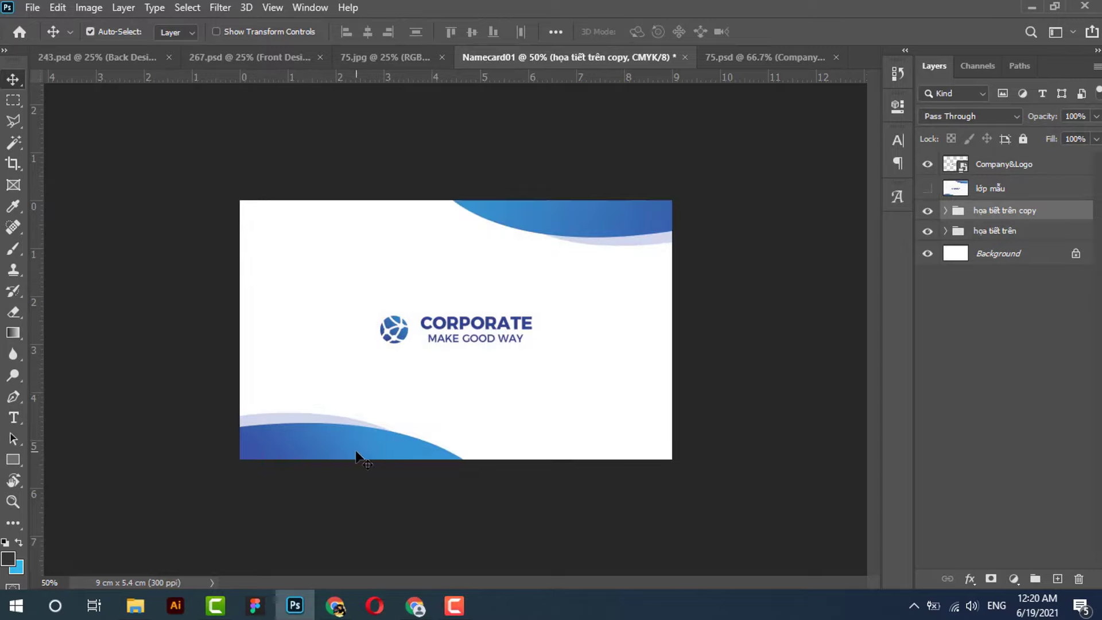
Step: Rotate the lilac 'họa tiết trên' wave about 4.27° and nudge it into place
drag(310, 423, 308, 422)
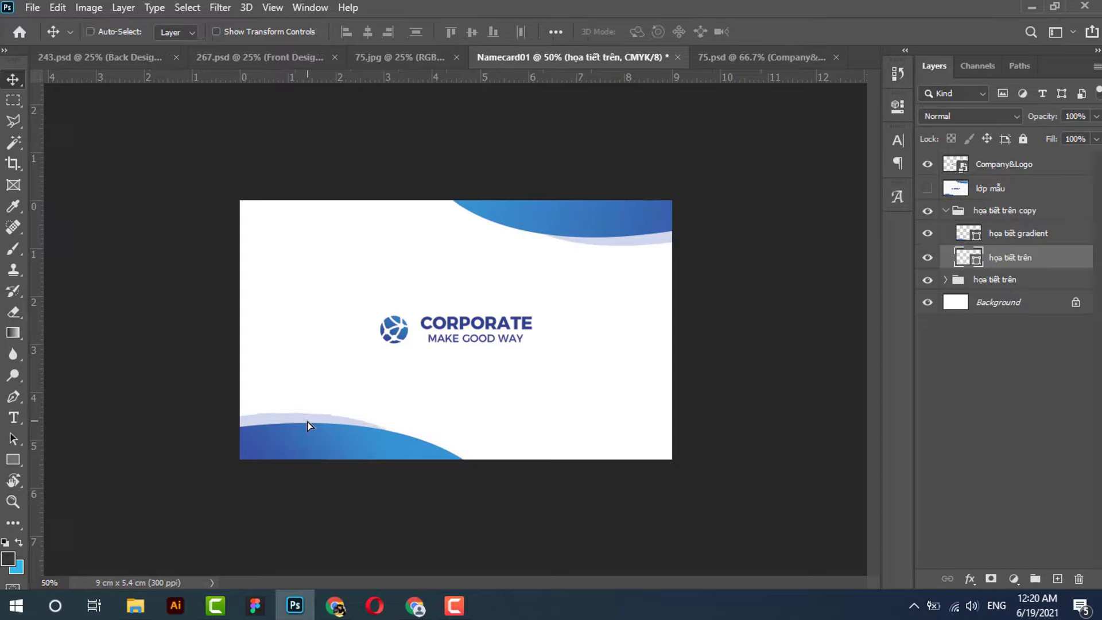
key(ctrl+t)
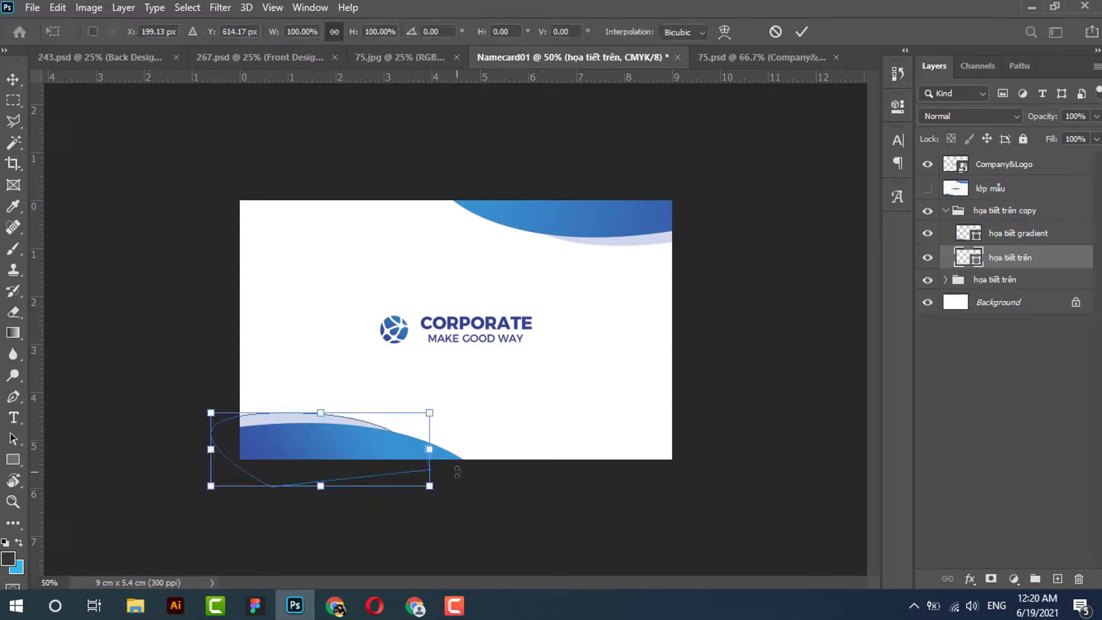
drag(457, 472, 455, 479)
drag(360, 456, 355, 457)
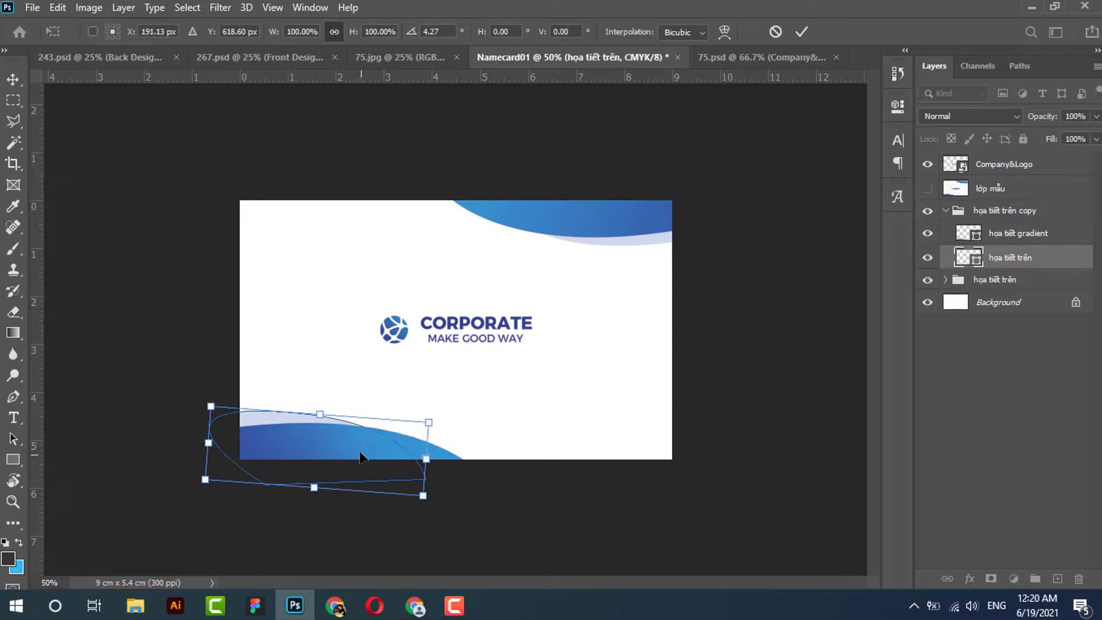
key(Return)
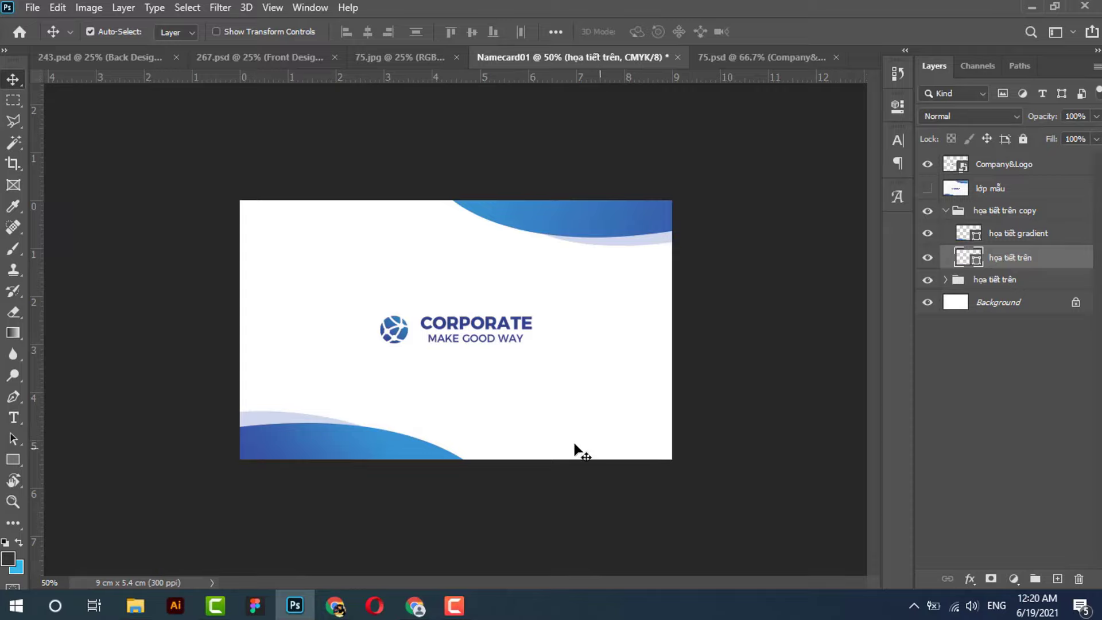
Step: Hide the họa tiết trên and họa tiết trên copy groups, then show and select the lớp mẫu template
click(945, 211)
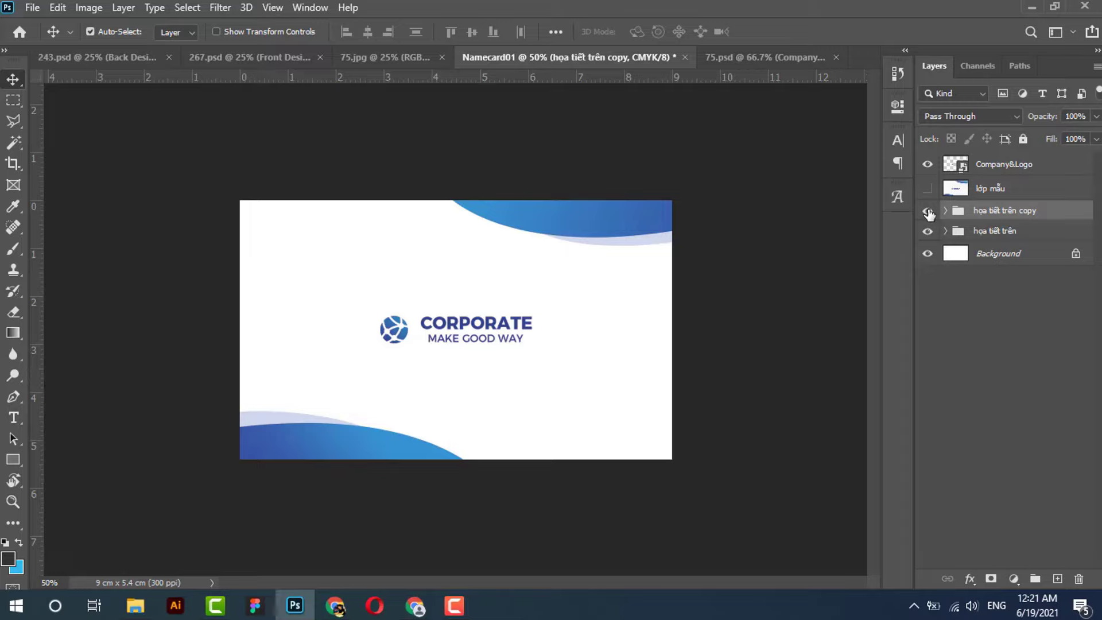
click(927, 211)
click(927, 211)
click(928, 231)
click(927, 210)
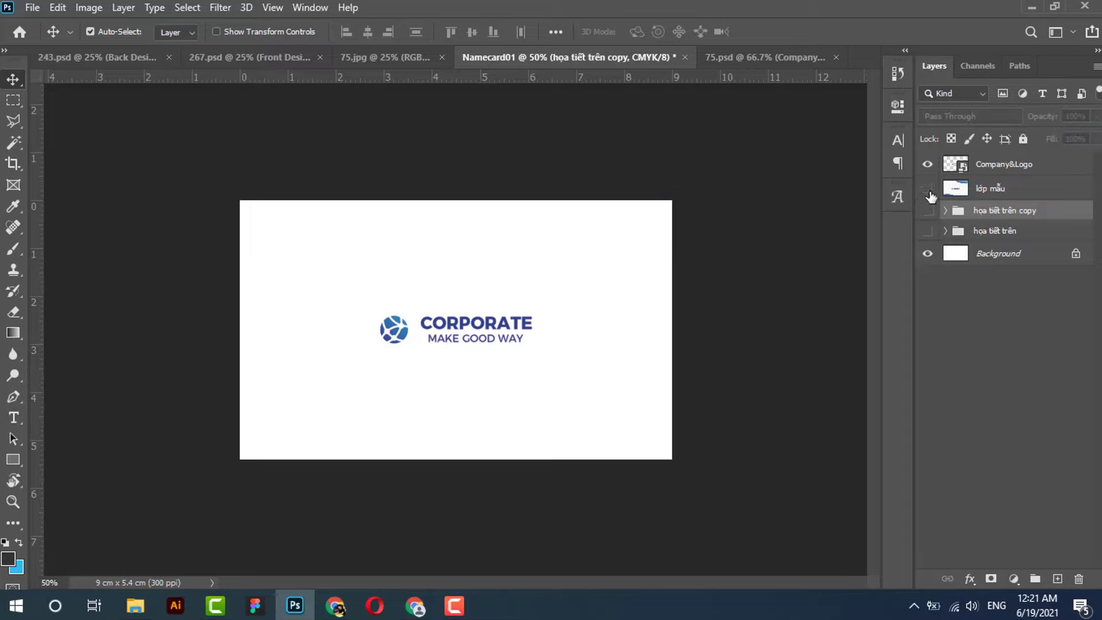
click(927, 189)
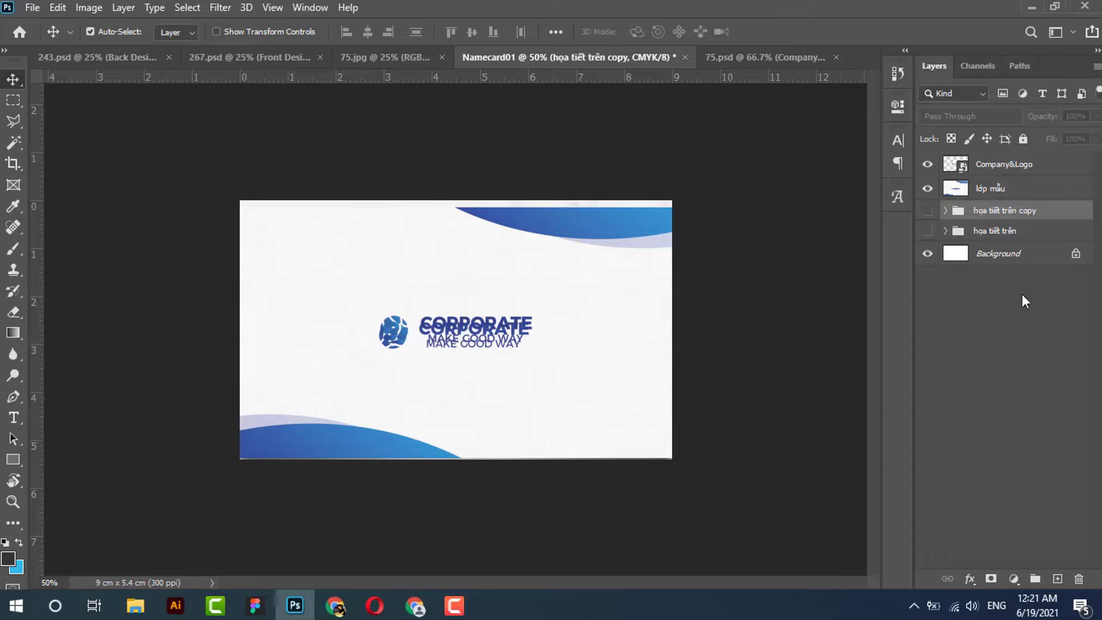
click(987, 195)
Step: On a new layer, trace a closed Pen shape along the template's bottom-left lavender wave
click(1057, 578)
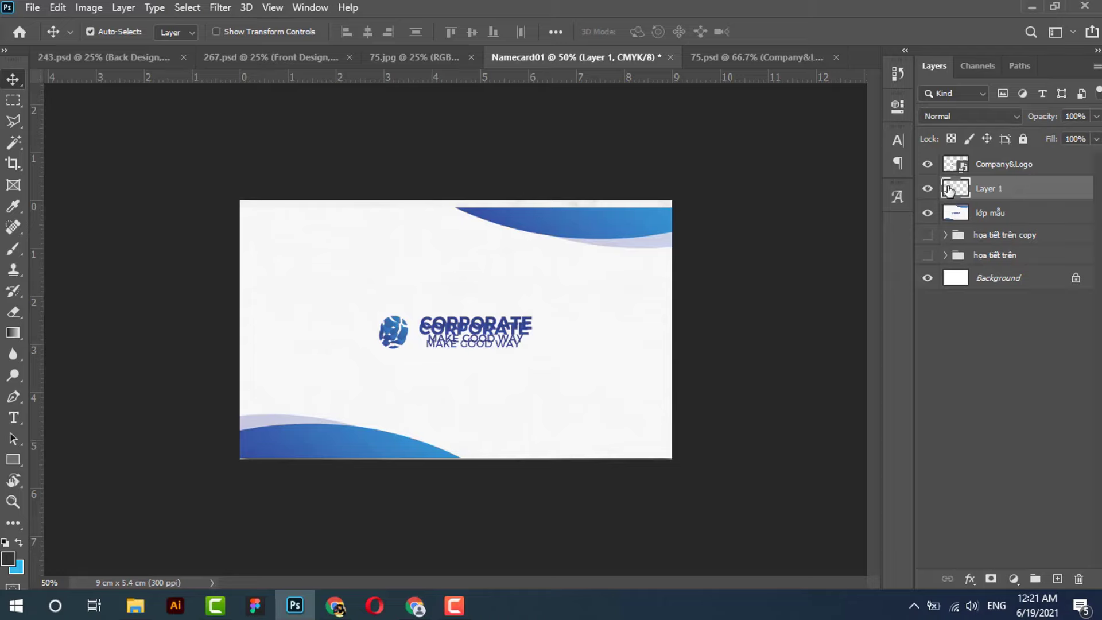
click(14, 396)
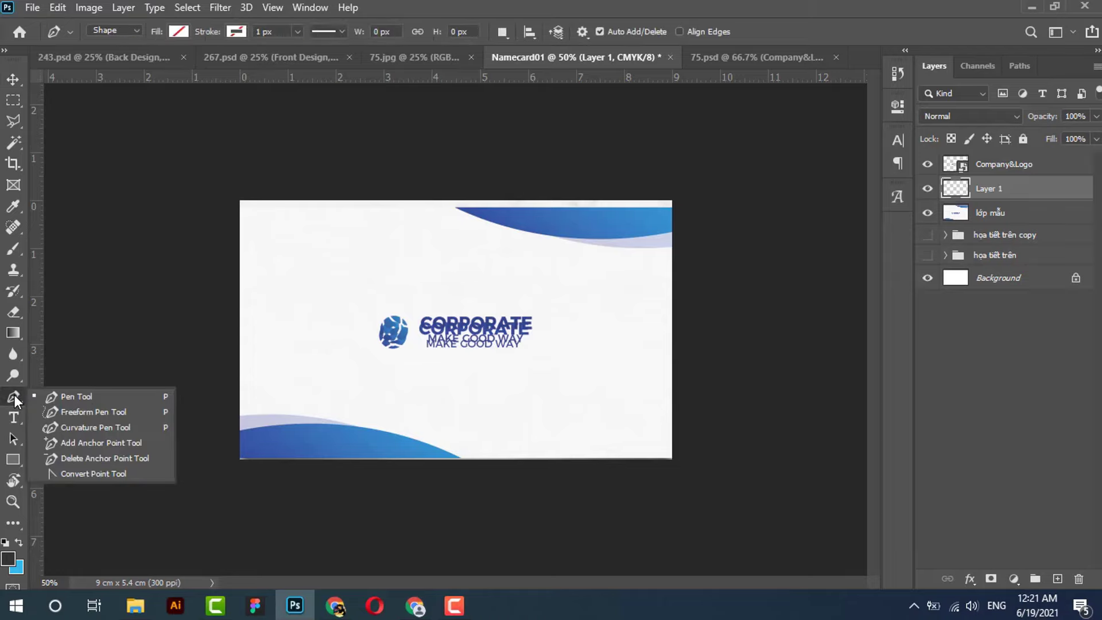
click(238, 416)
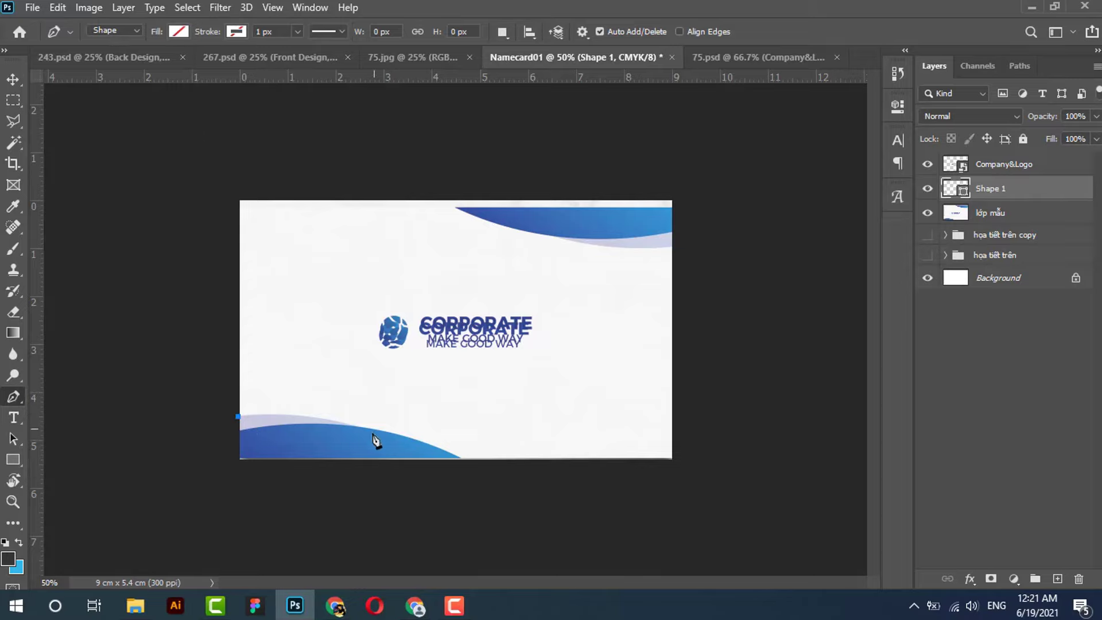
mouse_move(366, 430)
mouse_down()
mouse_move(416, 453)
mouse_move(175, 489)
mouse_up()
click(237, 416)
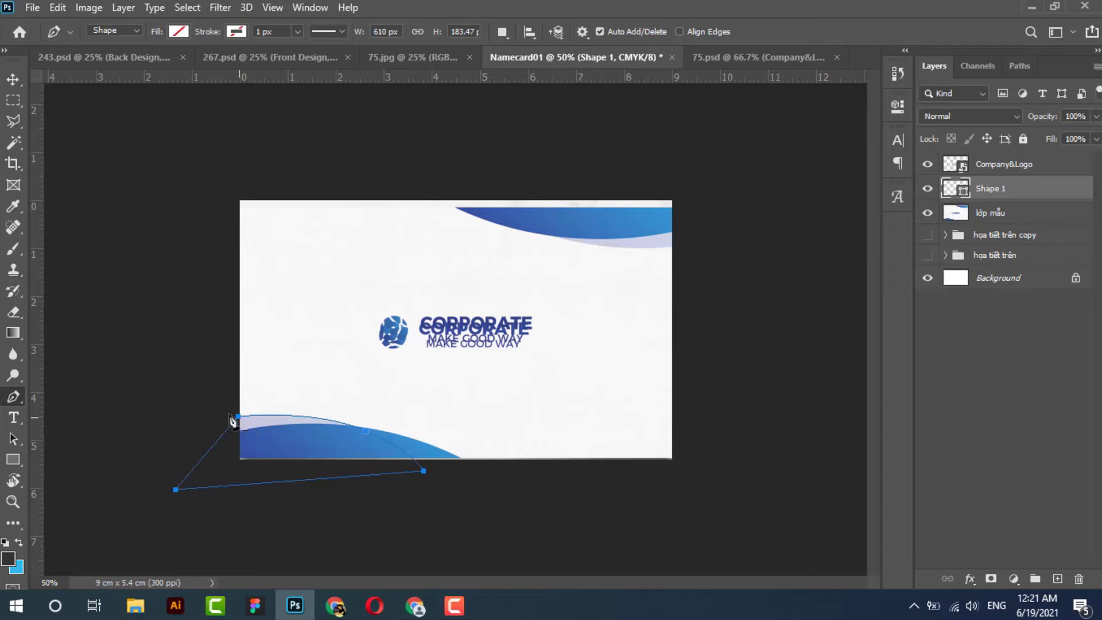
Step: Fill the new shape with lavender #c8c7de sampled from the template's bottom wave
click(179, 32)
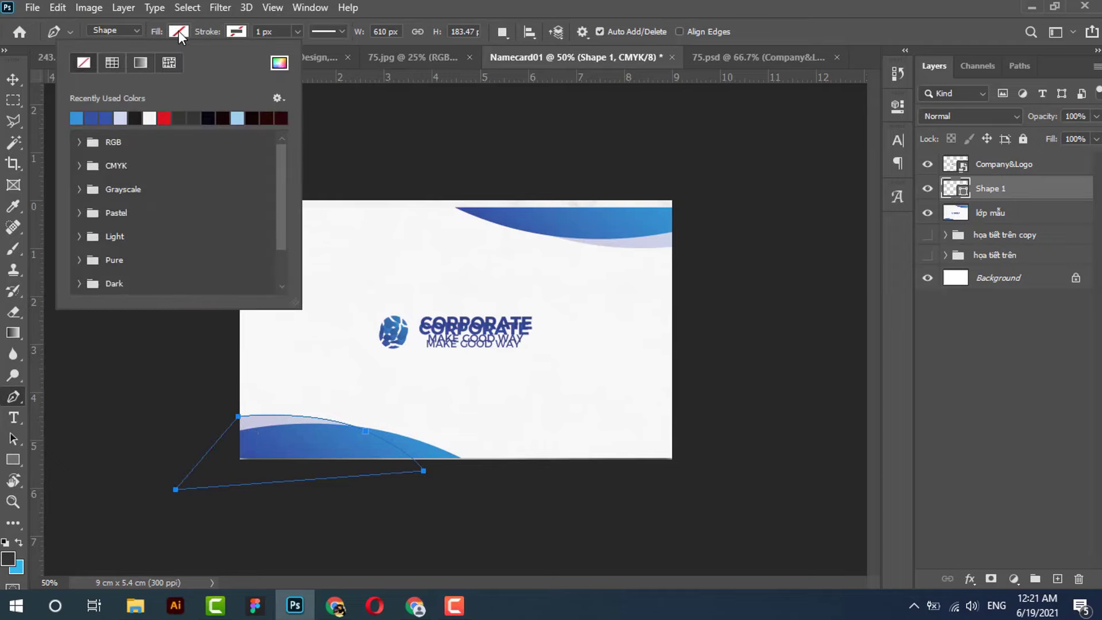
click(279, 62)
click(251, 418)
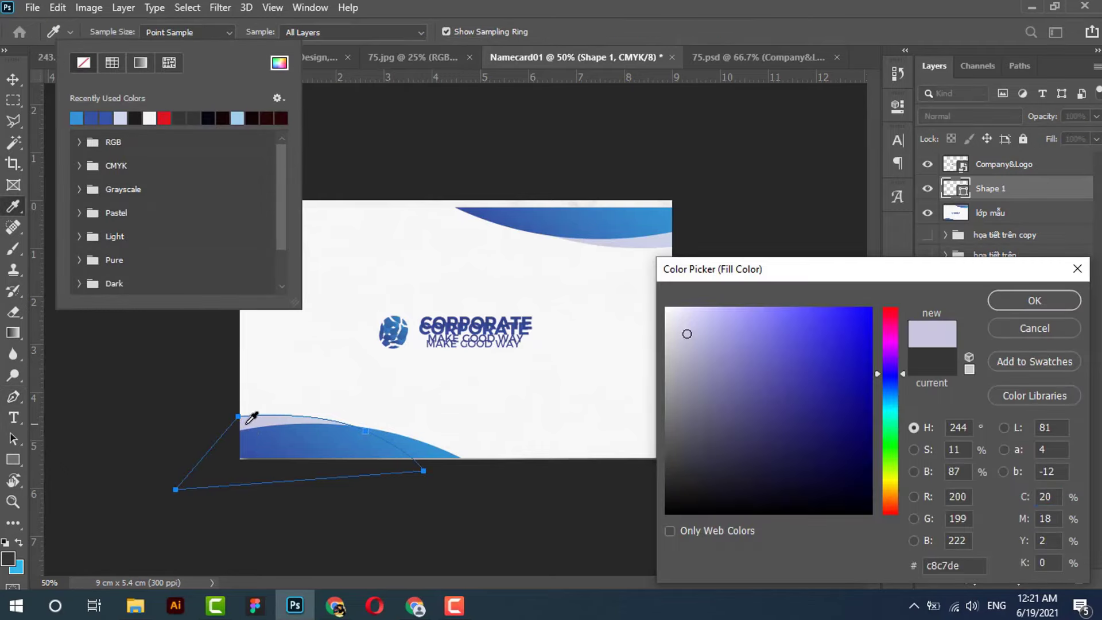
click(1037, 299)
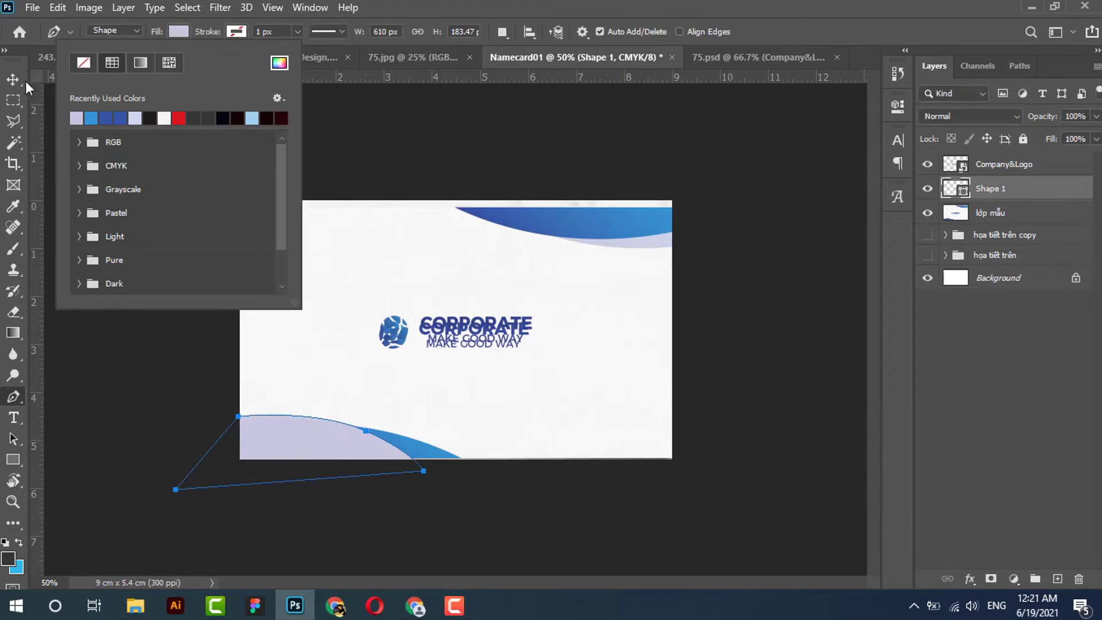
click(18, 79)
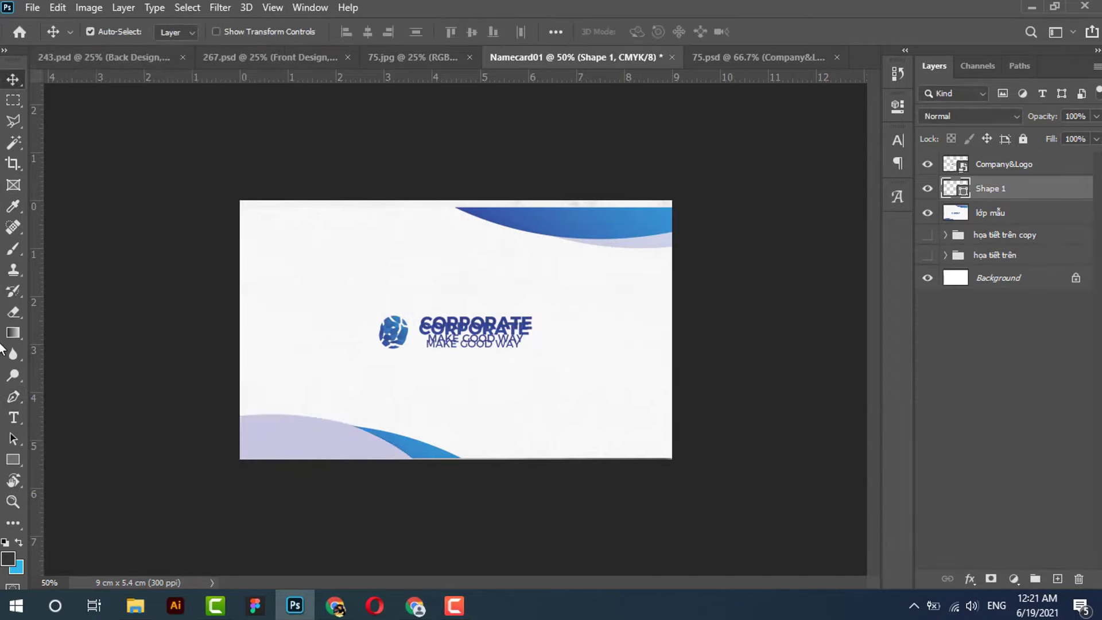
click(17, 397)
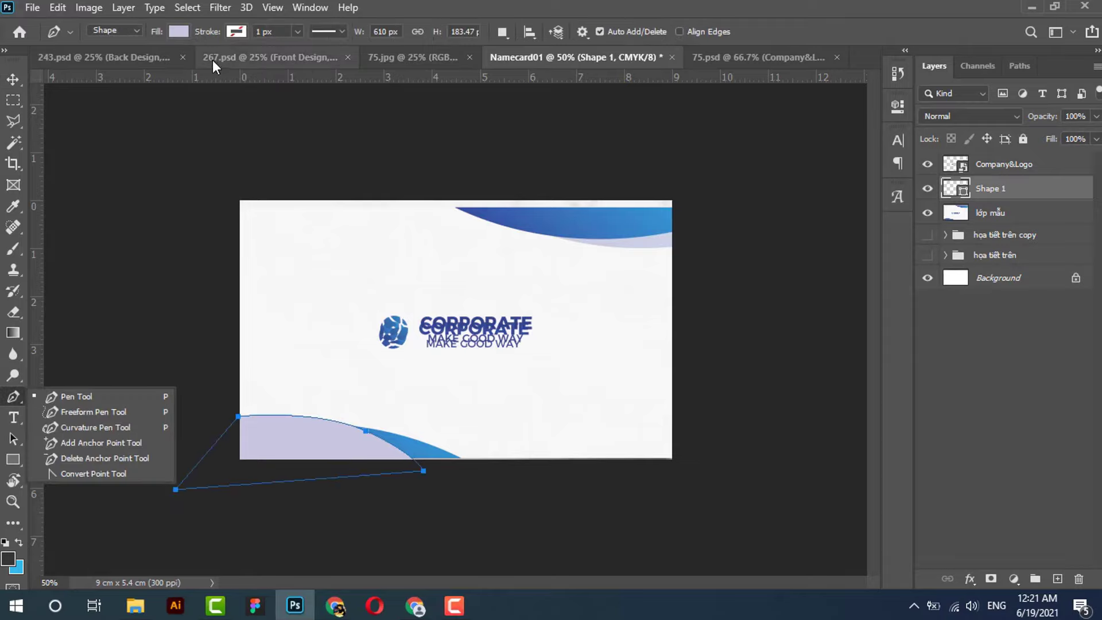
Step: Hide the lavender Shape 1 layer and add a new empty layer
click(12, 79)
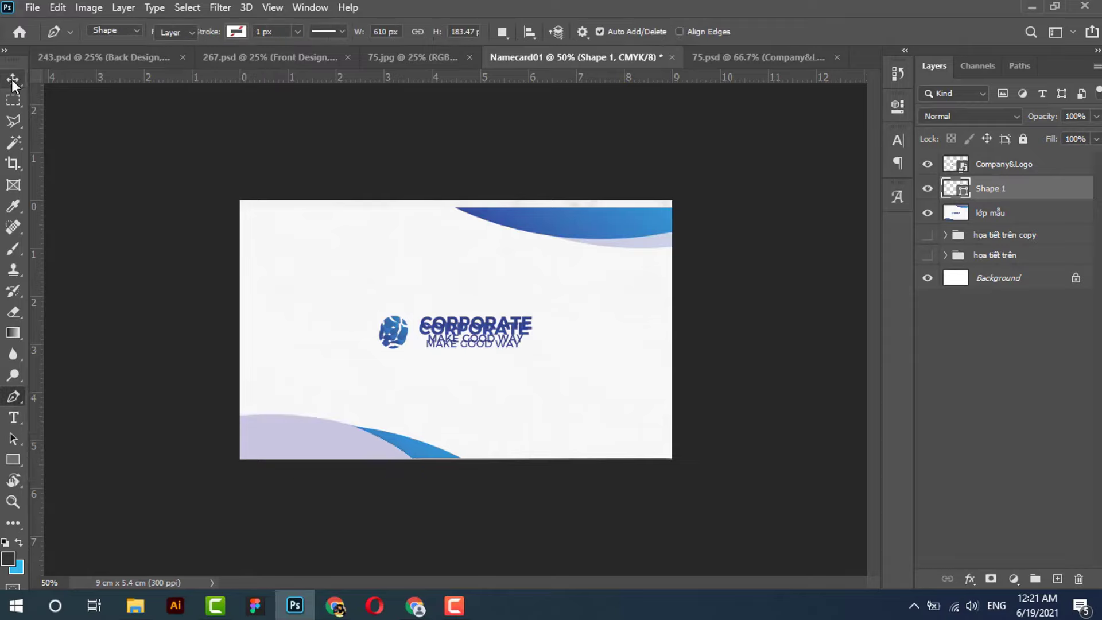
click(927, 189)
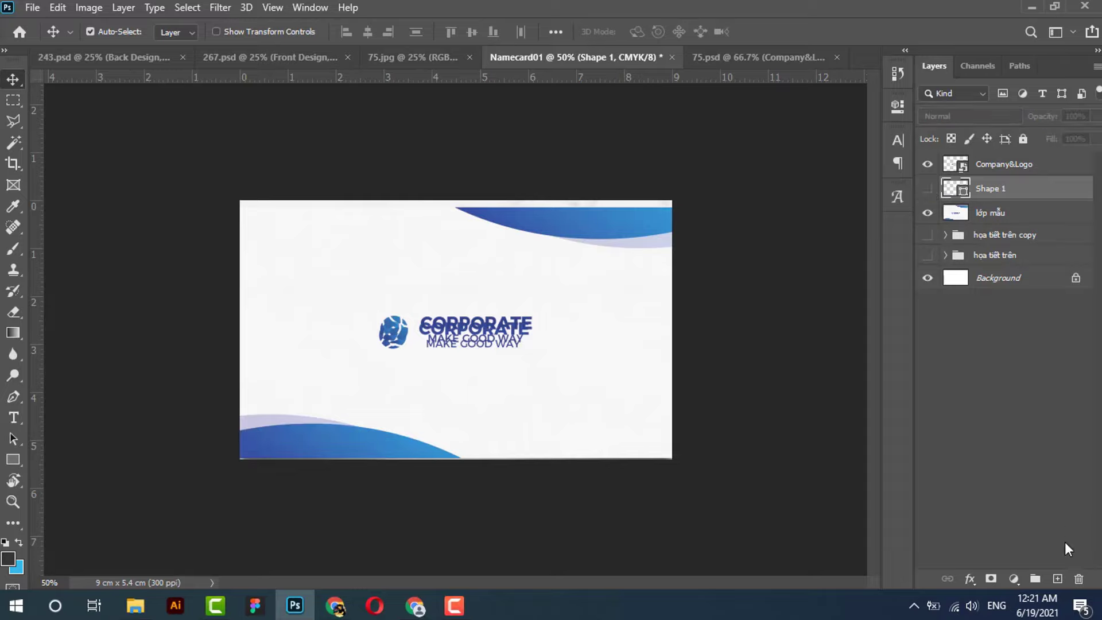
click(1052, 575)
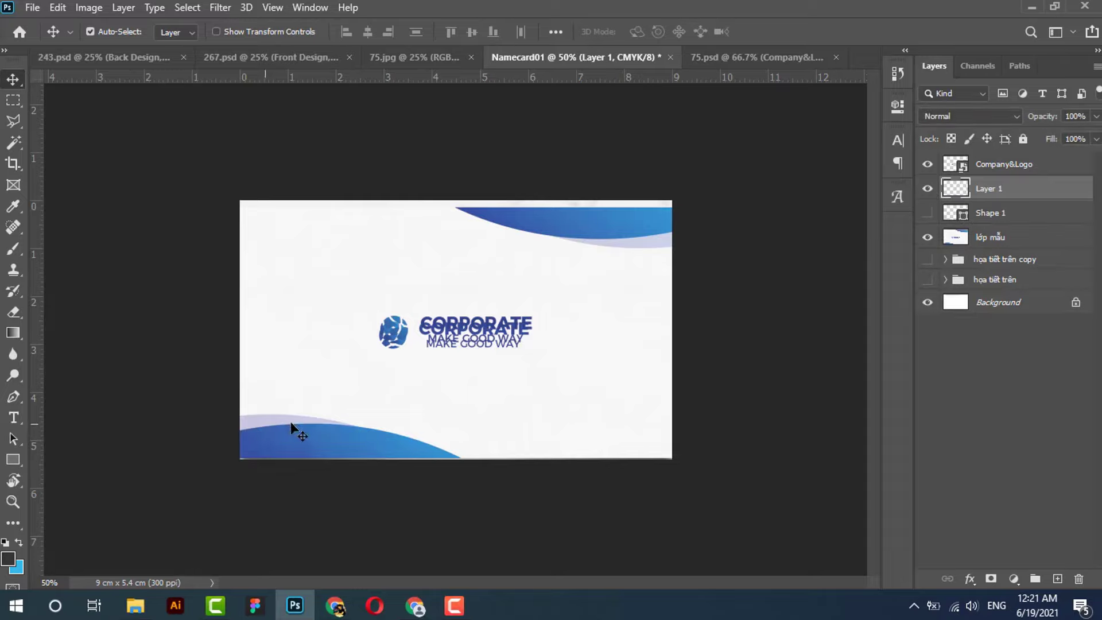
Step: Trace a closed Pen shape along the template's bottom-left blue wave as Shape 2
click(13, 396)
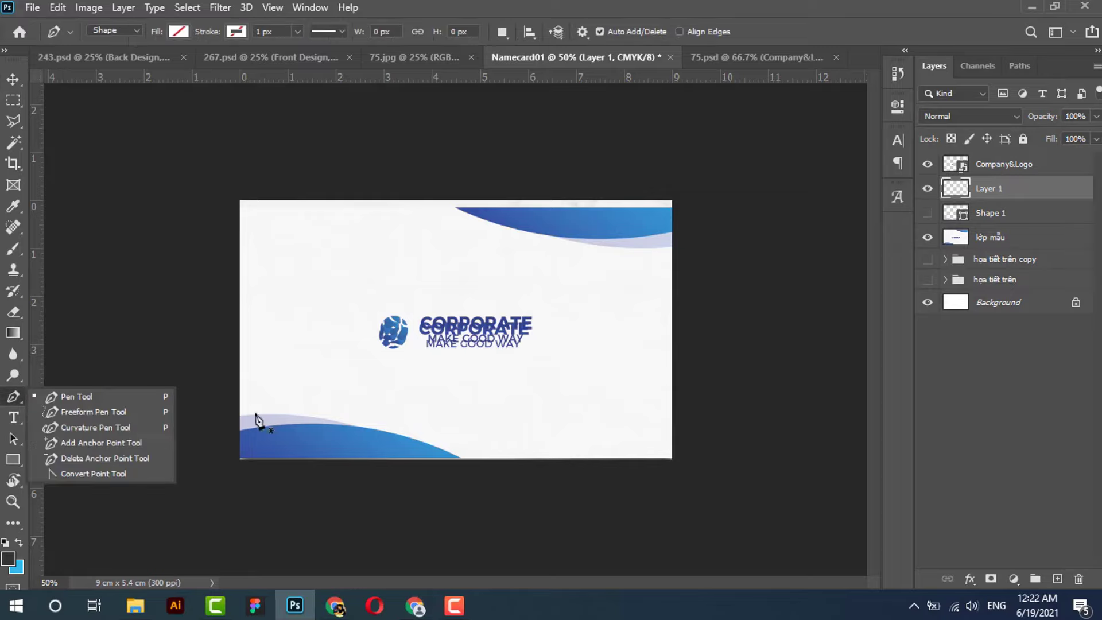
click(238, 432)
drag(462, 461, 565, 521)
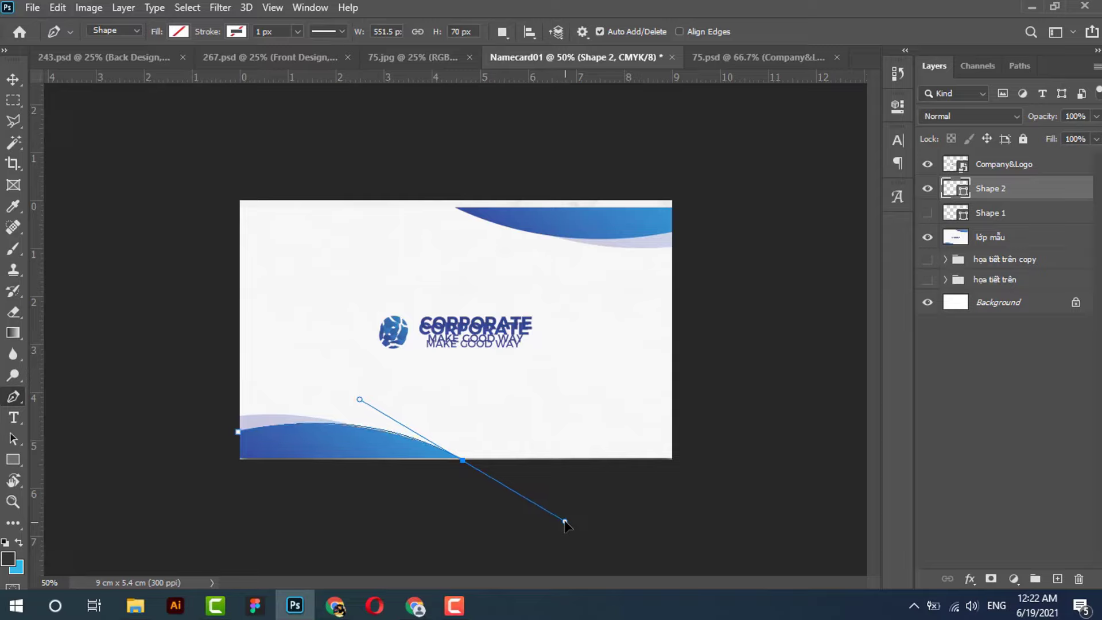
click(205, 490)
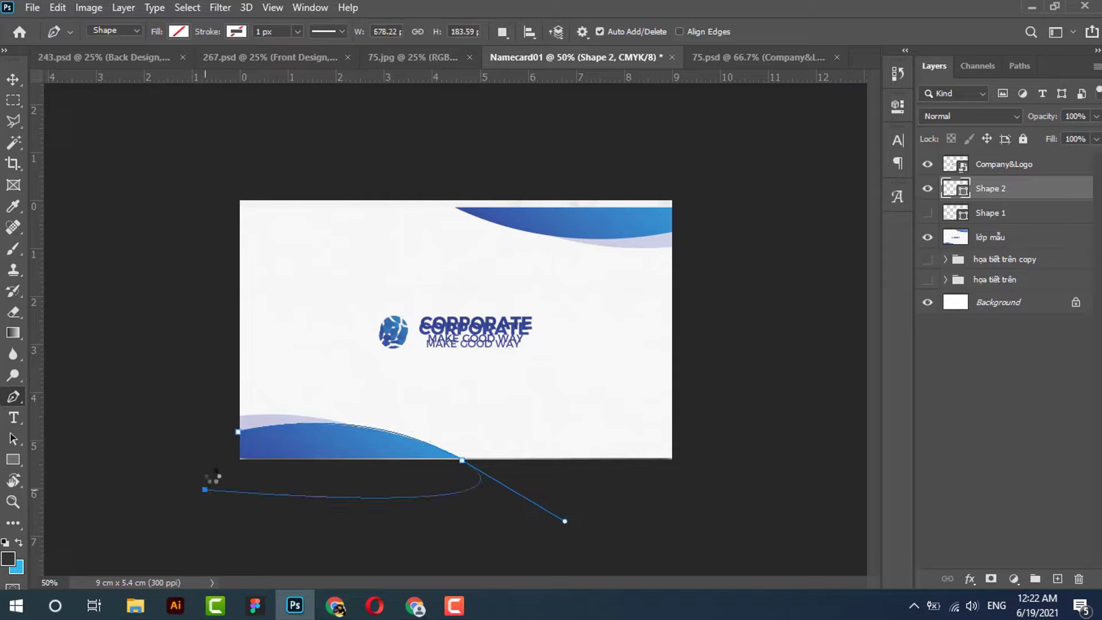
click(239, 432)
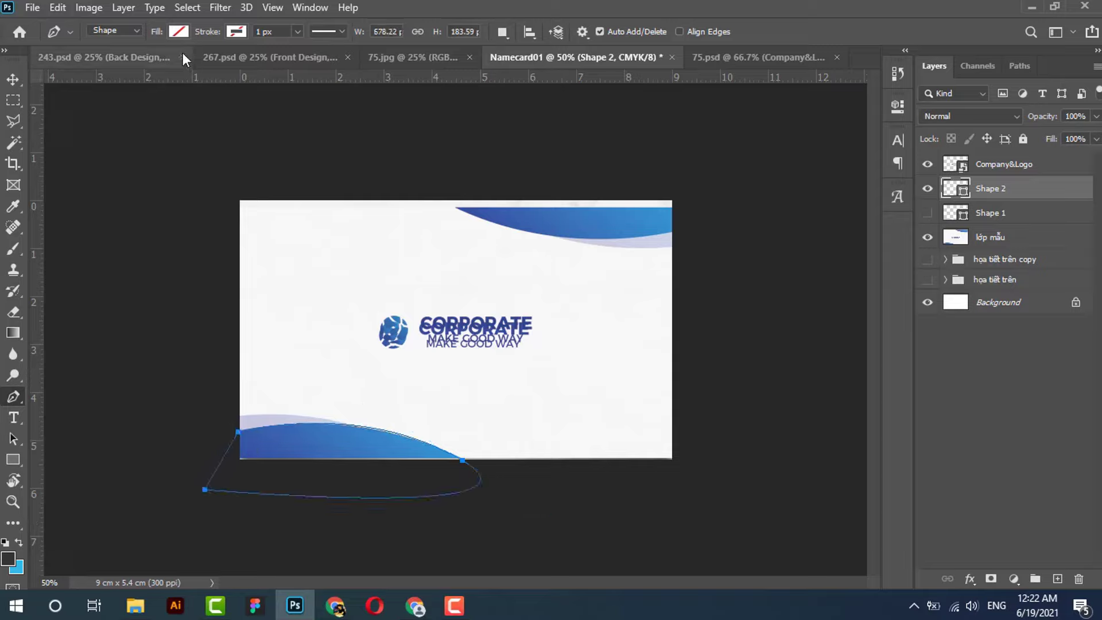
click(179, 32)
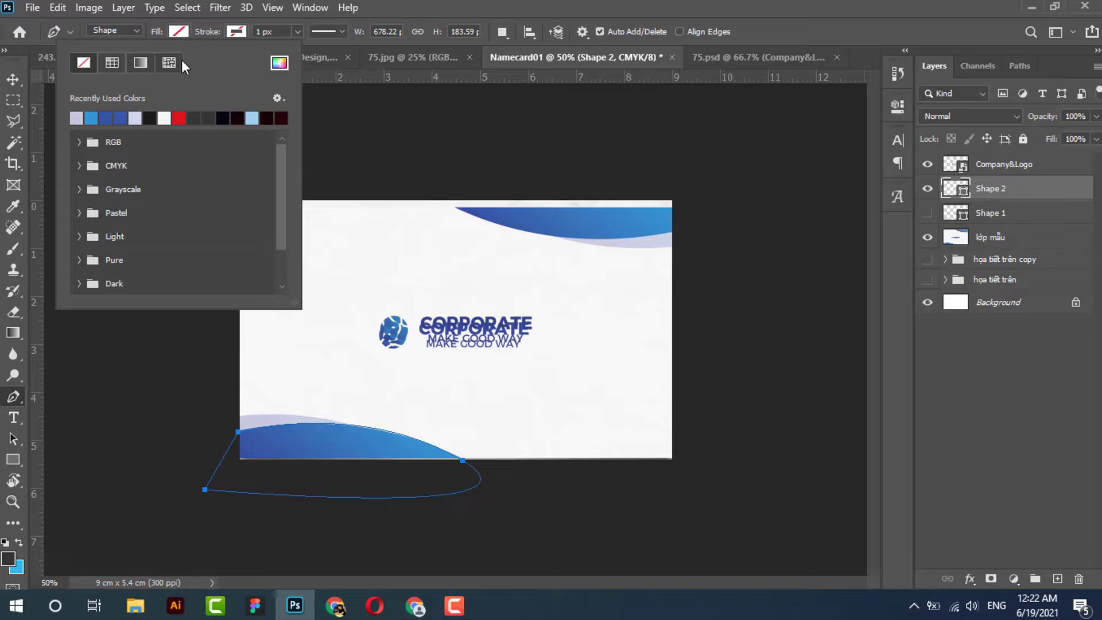
Step: Give Shape 2 a gradient fill with dark and lighter blue stops sampled from the template waves
click(142, 62)
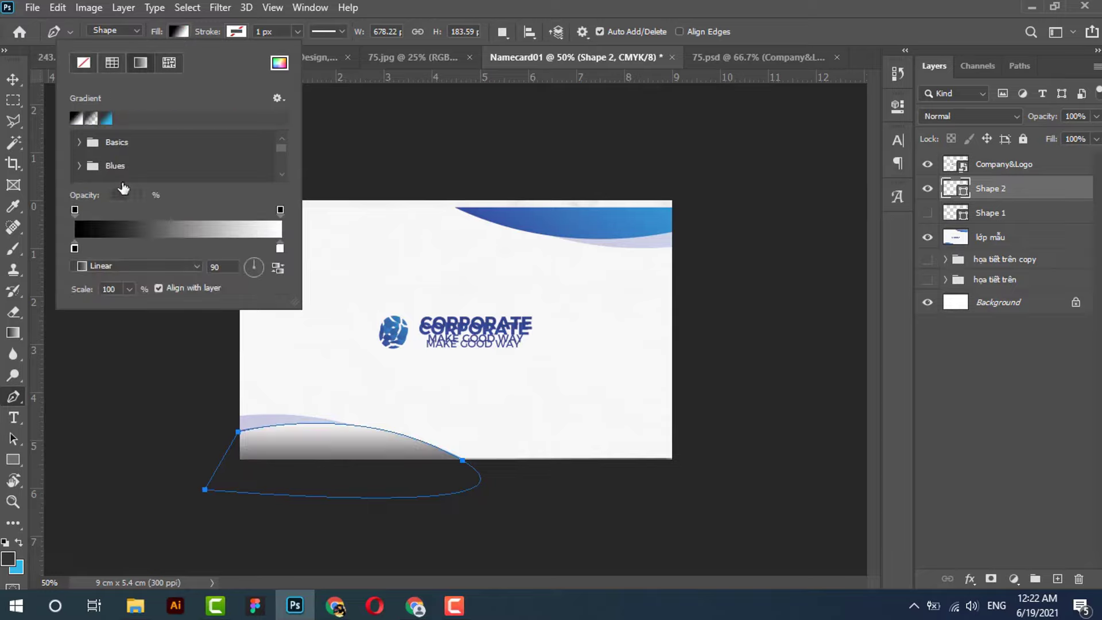
double_click(74, 246)
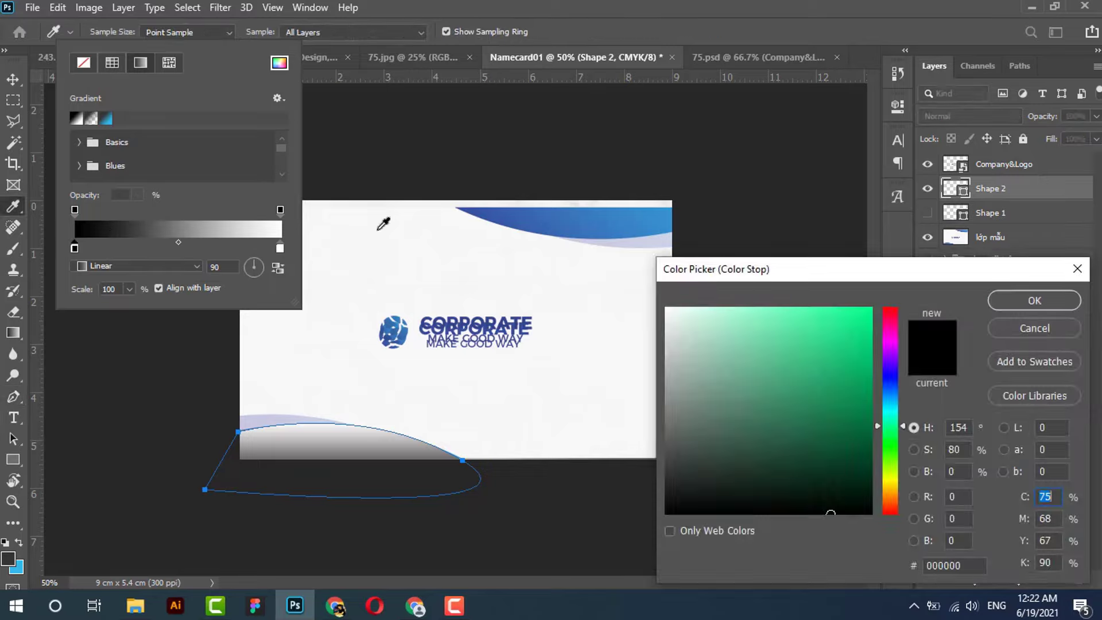
click(493, 213)
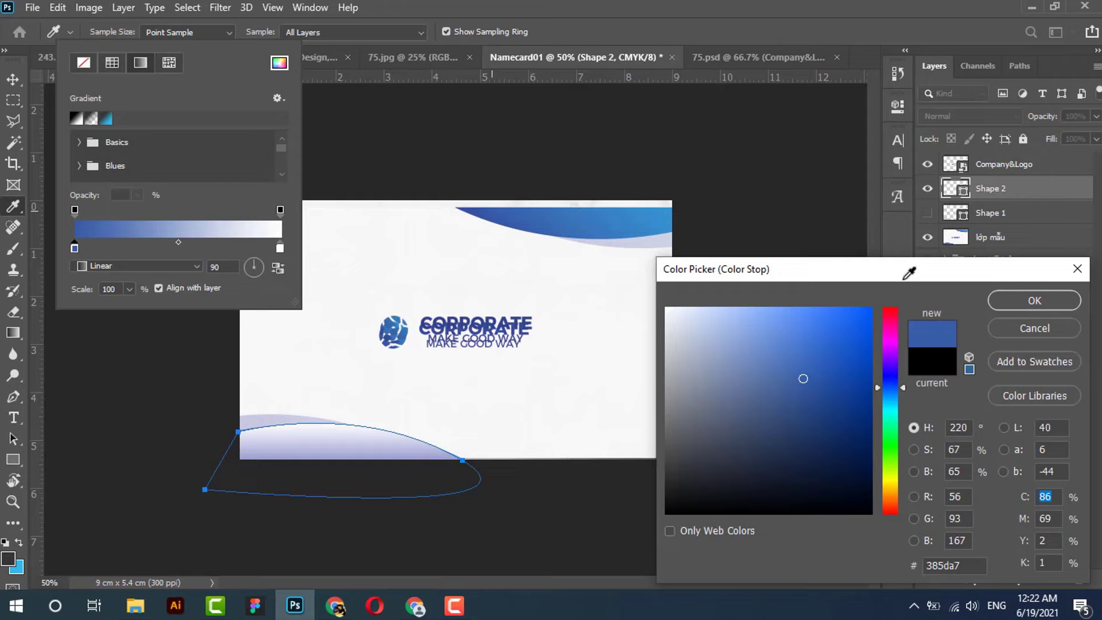
click(1034, 300)
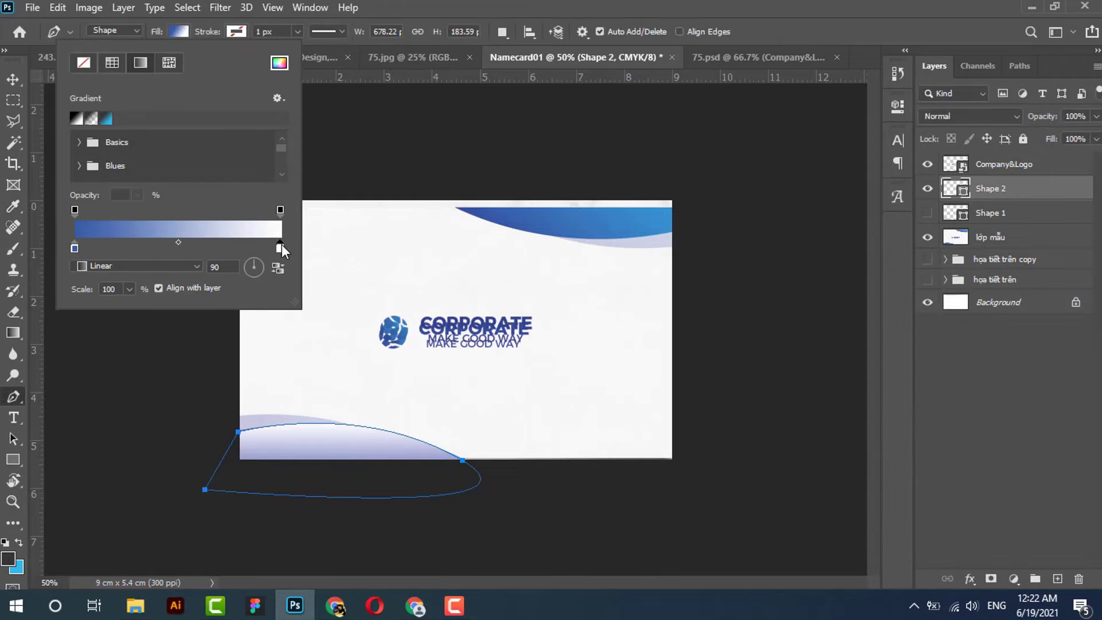
double_click(280, 246)
click(666, 215)
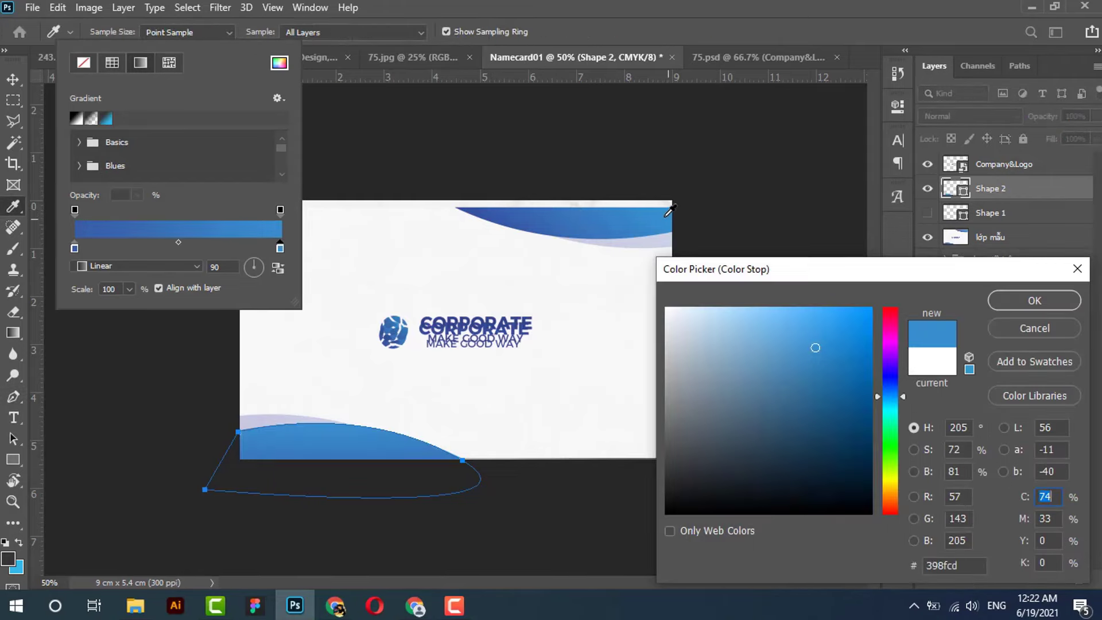
click(1012, 298)
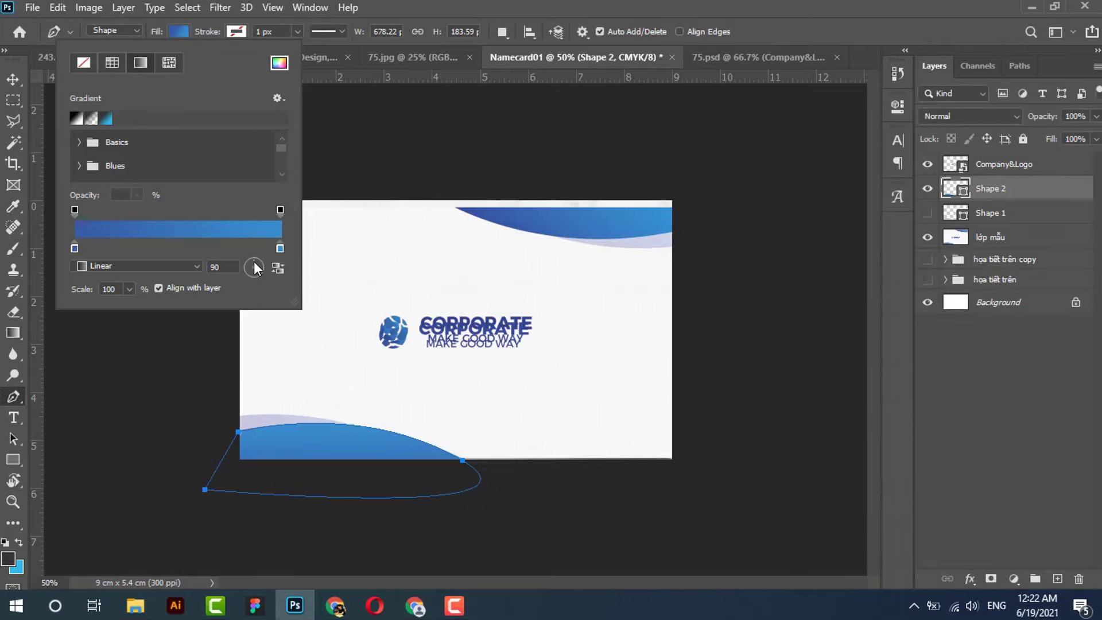
Step: Set the blue gradient's angle to -2° and shift the dark blue stop toward the middle
drag(252, 260, 263, 261)
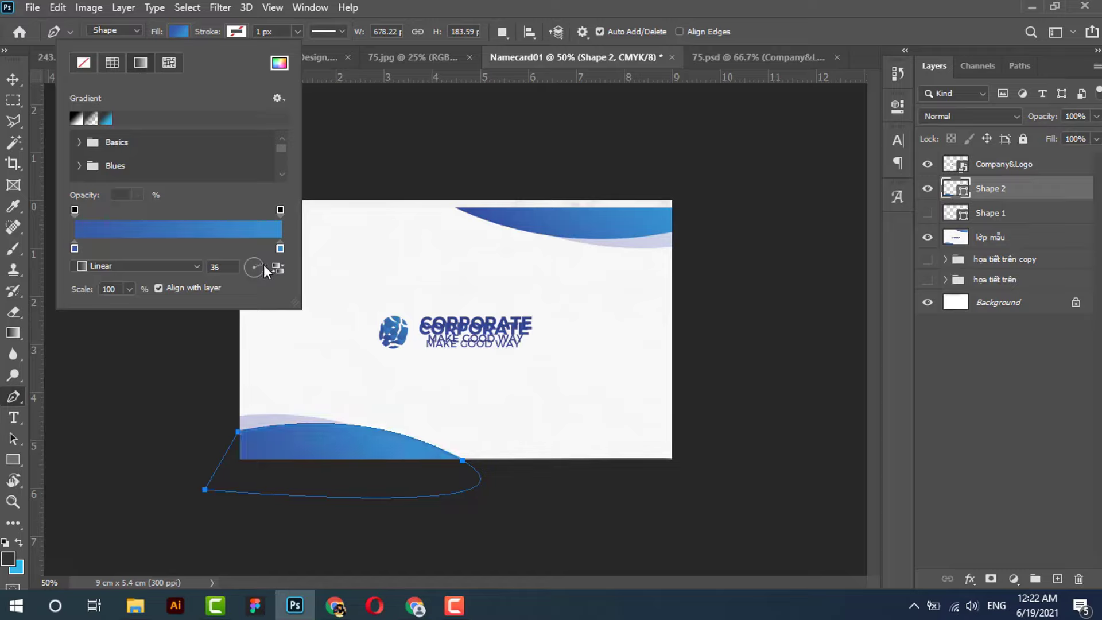
click(264, 264)
click(263, 258)
drag(74, 249, 148, 249)
drag(191, 246, 158, 248)
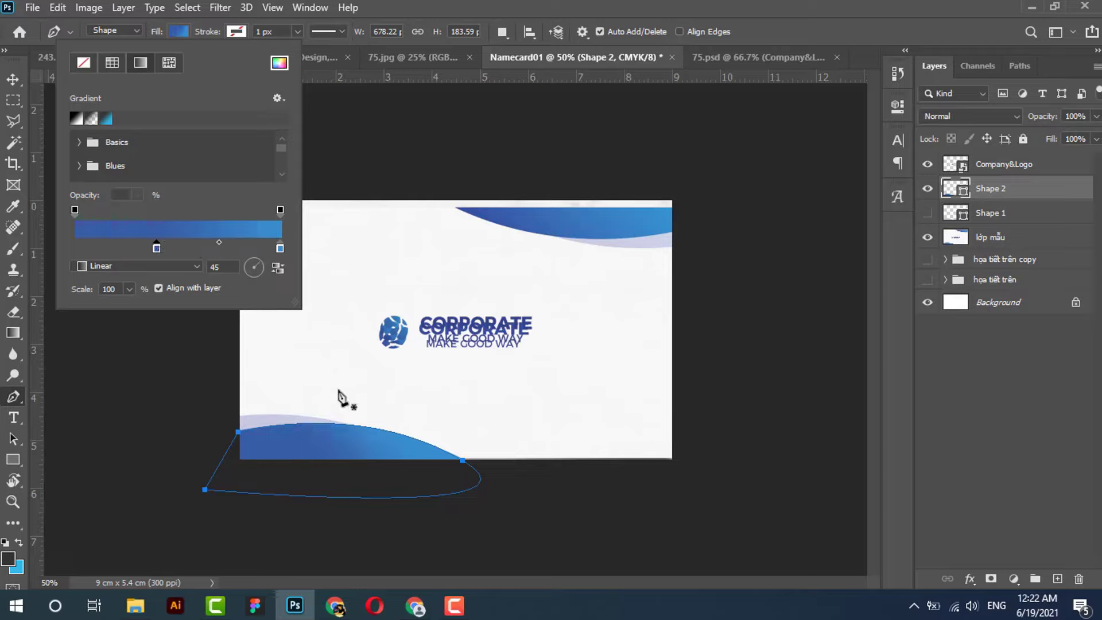
click(253, 263)
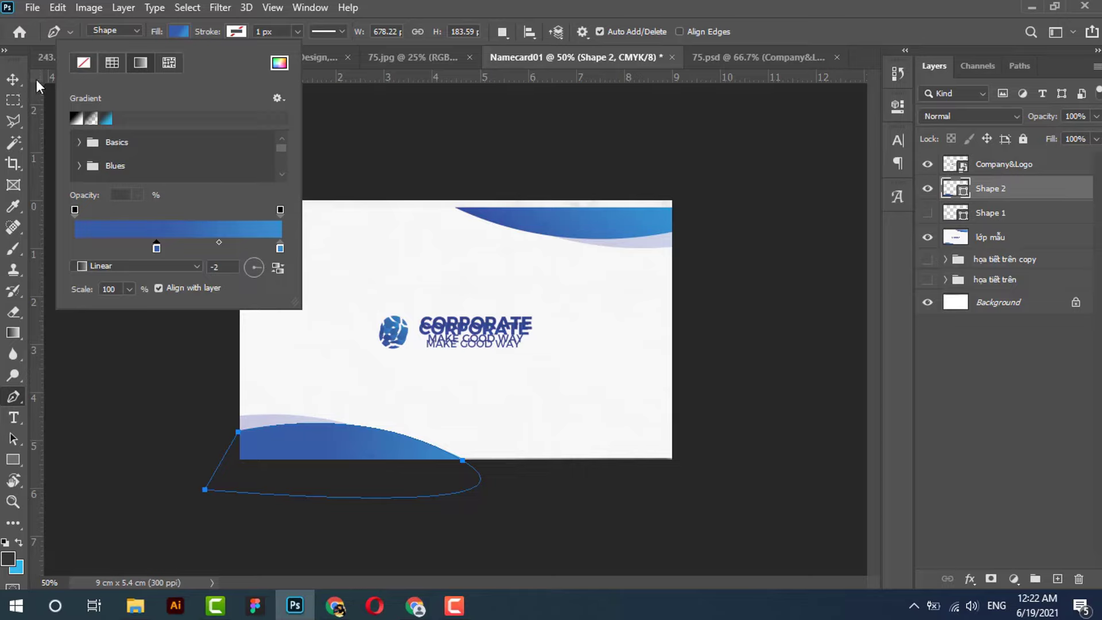
click(14, 80)
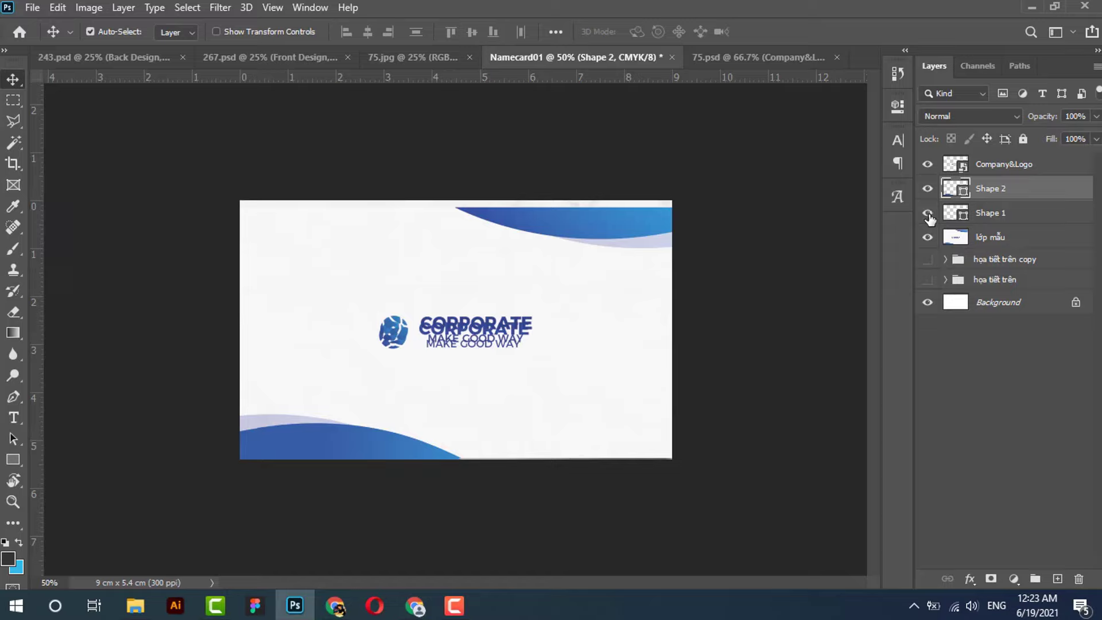
Step: Move lớp mẫu directly under Company&Logo, leave it hidden, and select Shape 2 and Shape 1
click(978, 242)
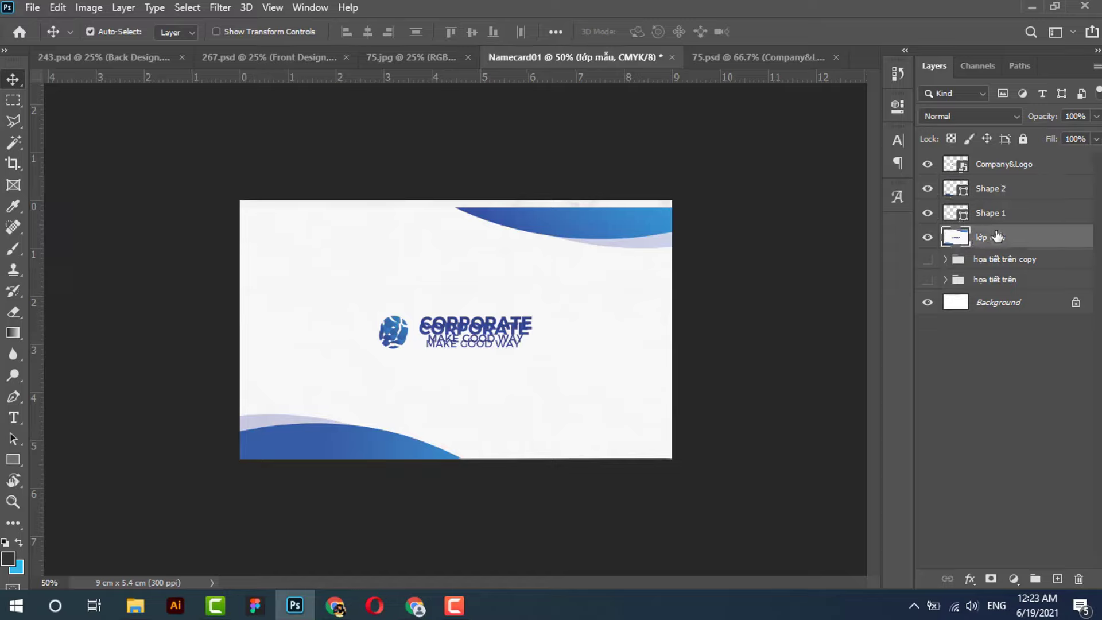
drag(996, 237, 931, 192)
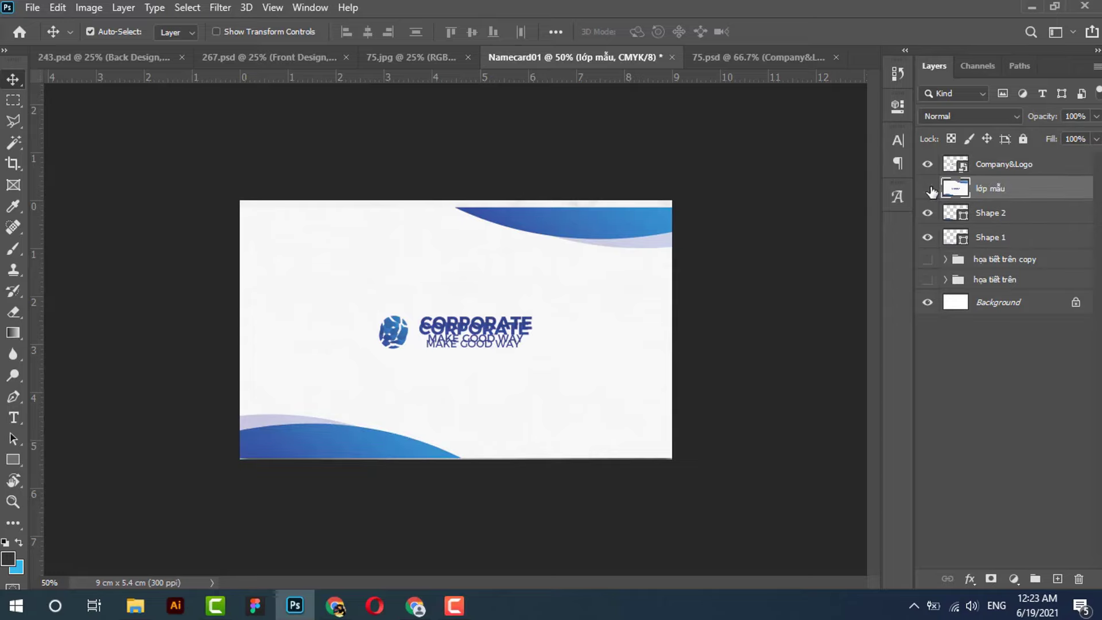
click(929, 191)
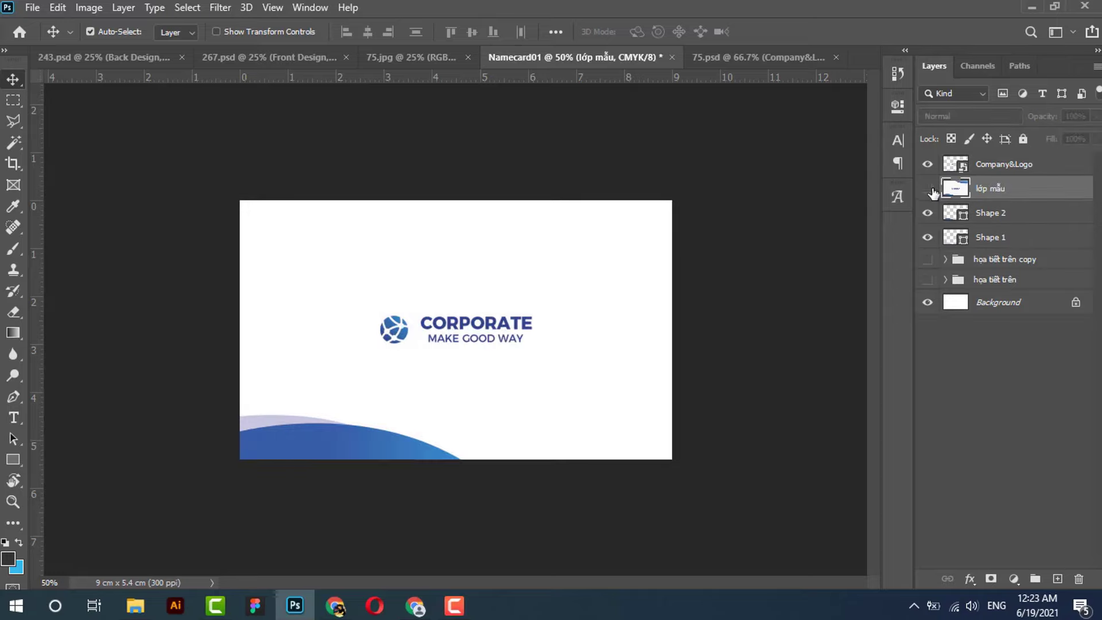
click(928, 189)
click(928, 189)
click(928, 189)
click(928, 189)
click(928, 189)
click(930, 190)
click(988, 216)
shift+click(988, 240)
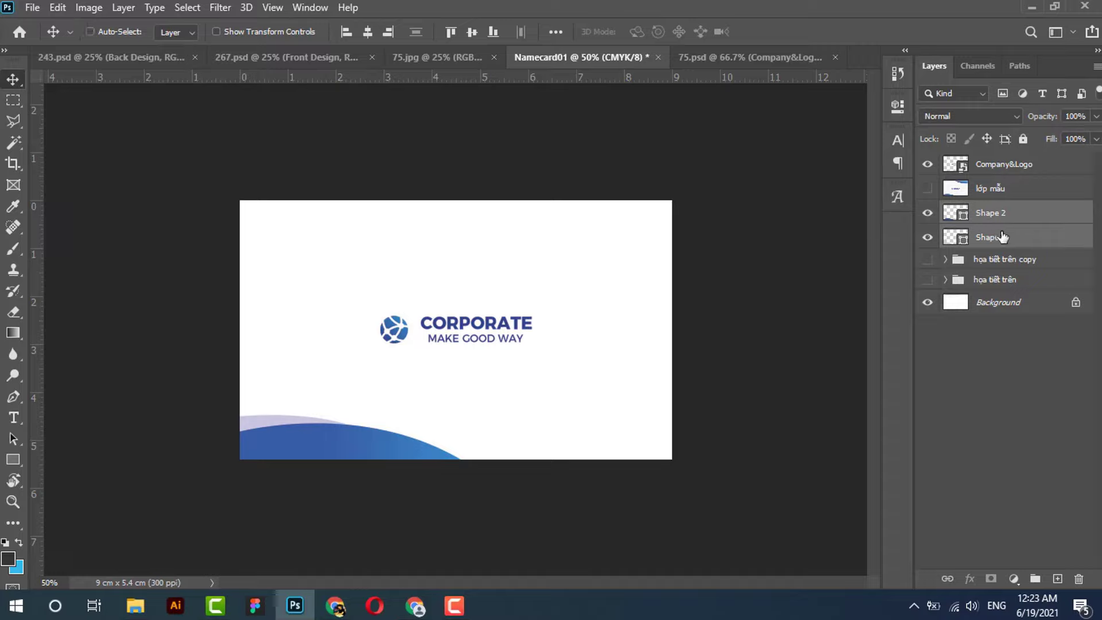
Step: Group the wave shapes, duplicate the group, and flip the copy vertically and horizontally into the top-right corner
key(ctrl+g)
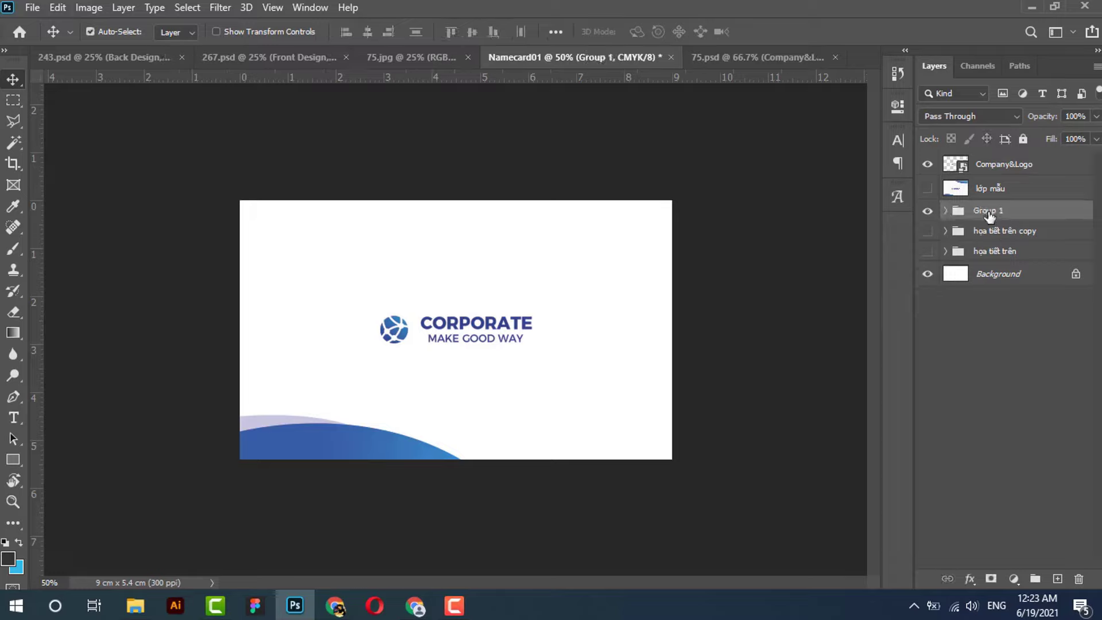
key(ctrl+j)
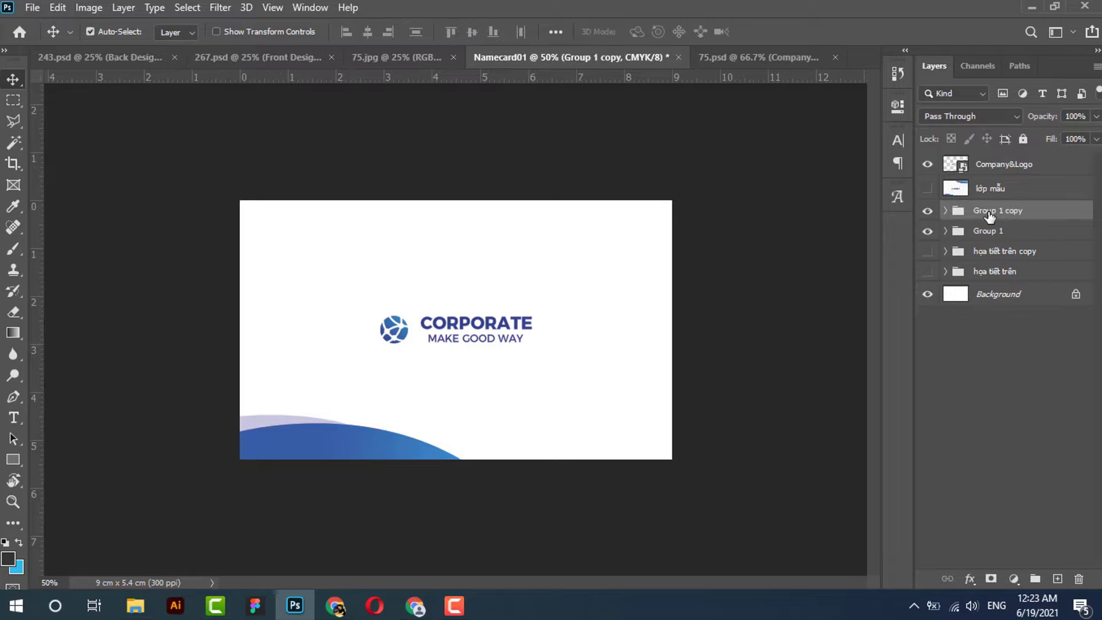
key(ctrl+t)
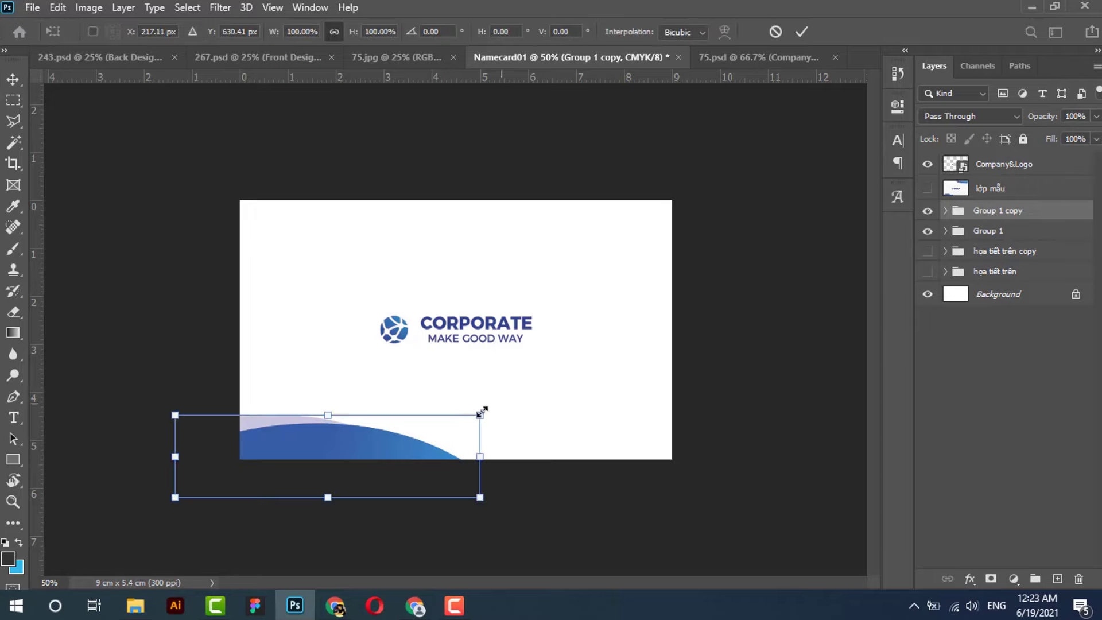
drag(399, 439, 452, 281)
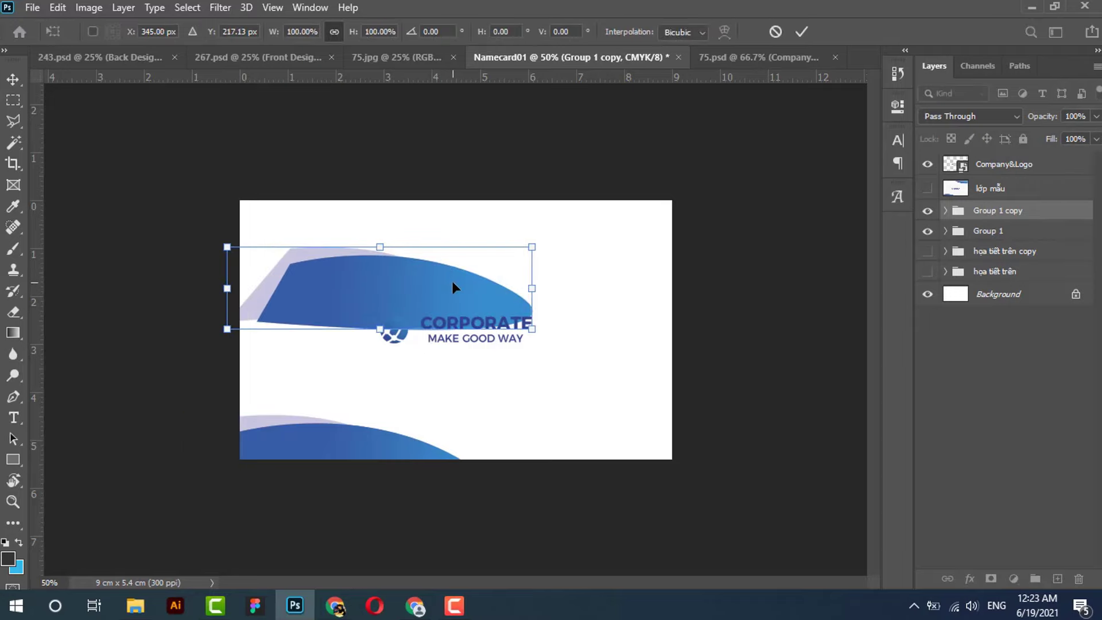
right_click(452, 283)
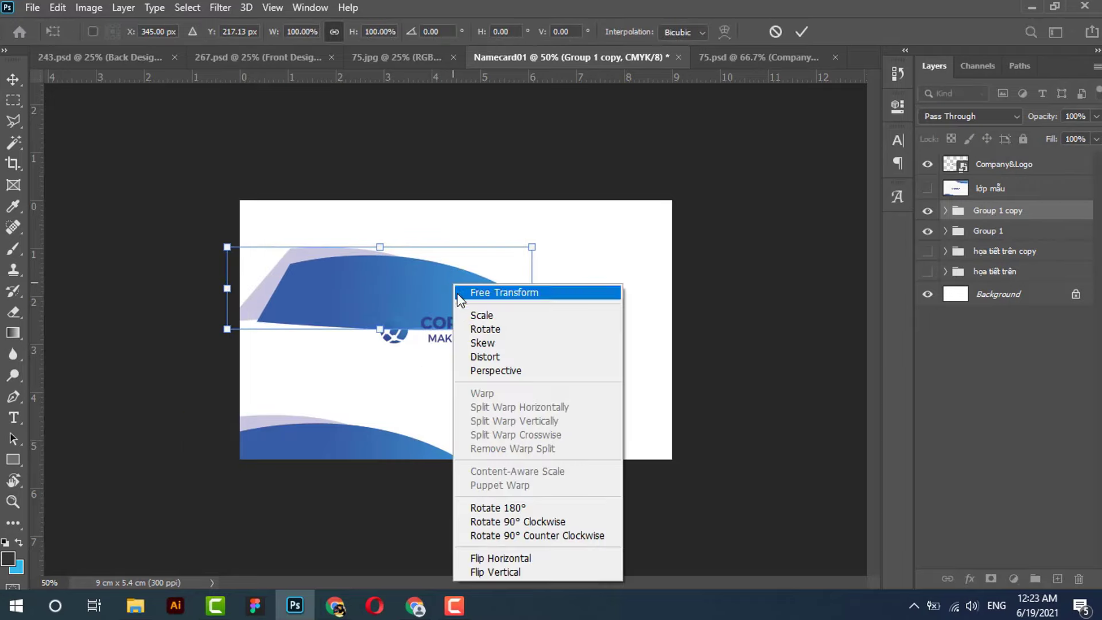
click(510, 572)
mouse_move(439, 294)
mouse_down()
mouse_move(610, 246)
mouse_move(577, 269)
mouse_up()
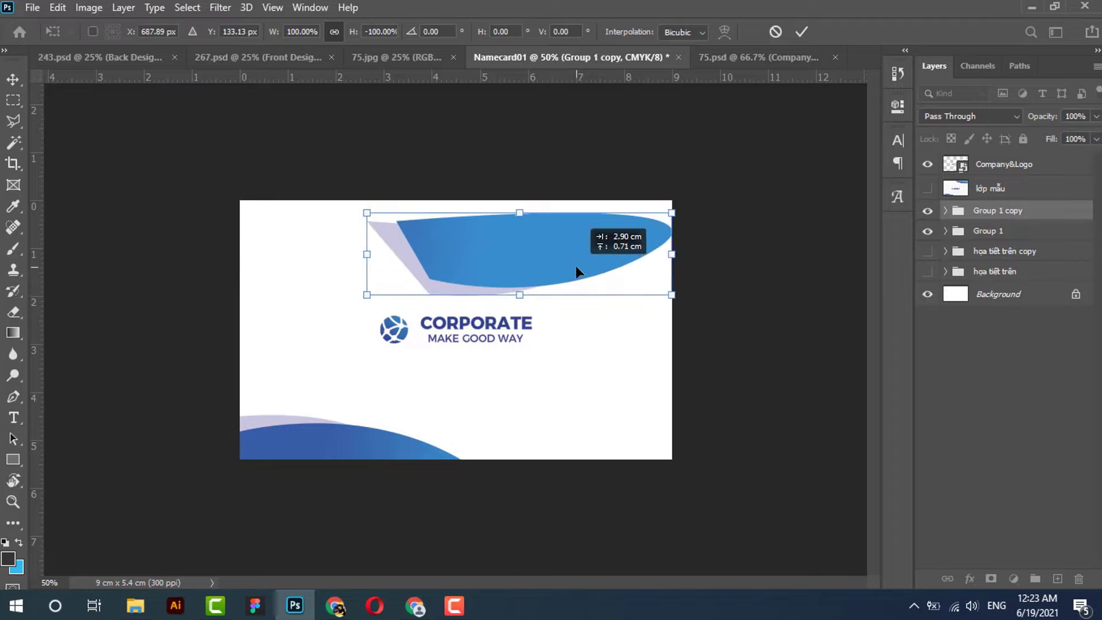
right_click(577, 270)
click(622, 541)
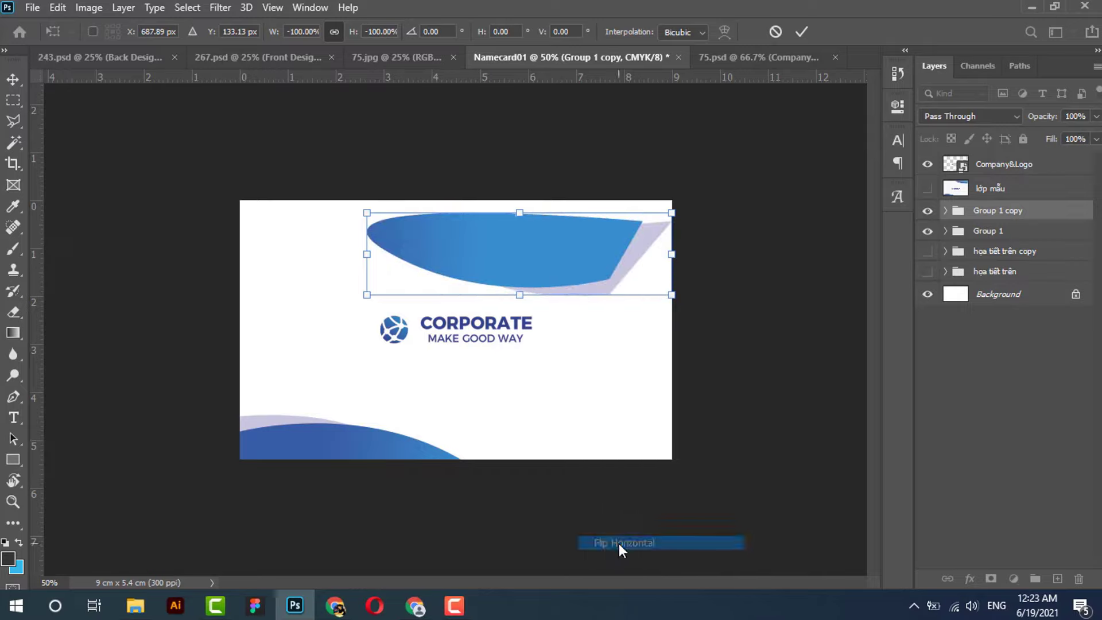
drag(611, 277, 688, 237)
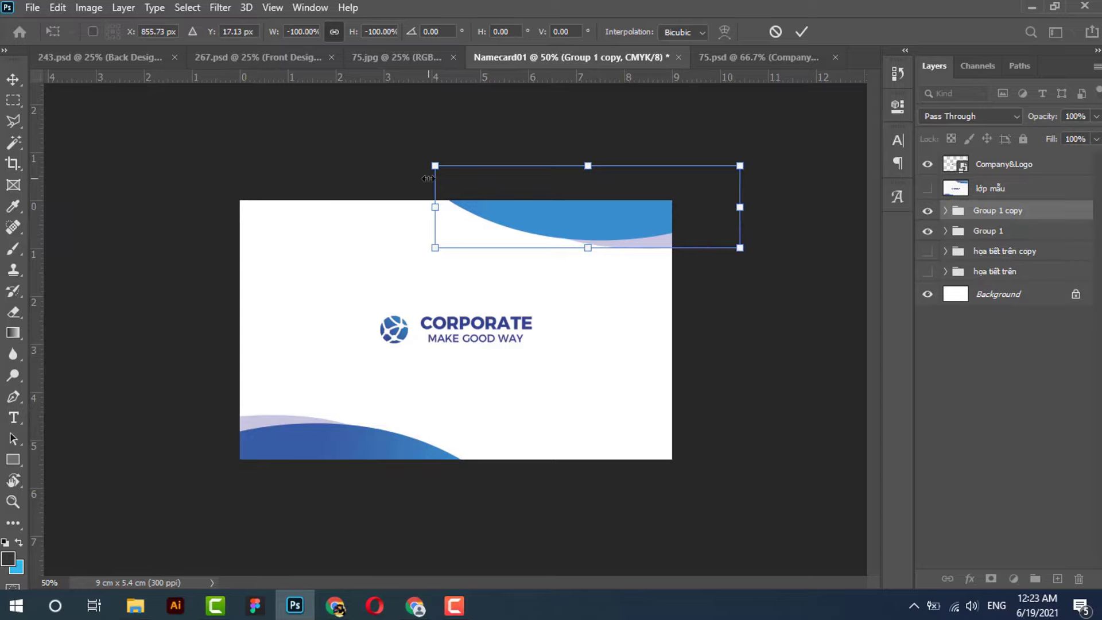
key(Return)
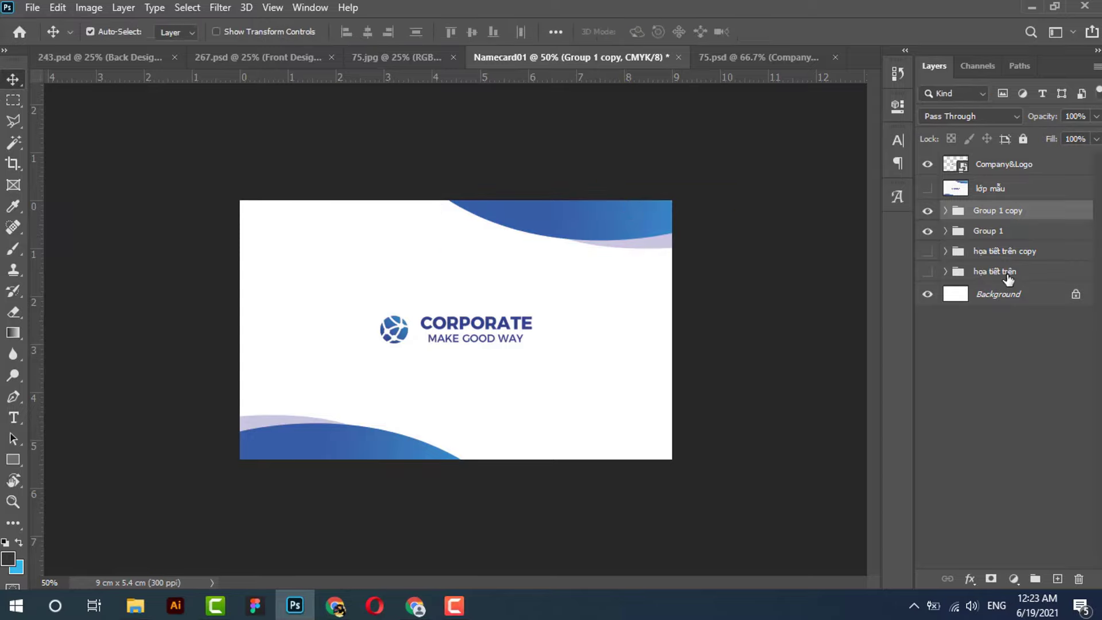
Step: Check against the template and nudge the top-right waves slightly up and right
click(927, 189)
click(927, 189)
key(ctrl+t)
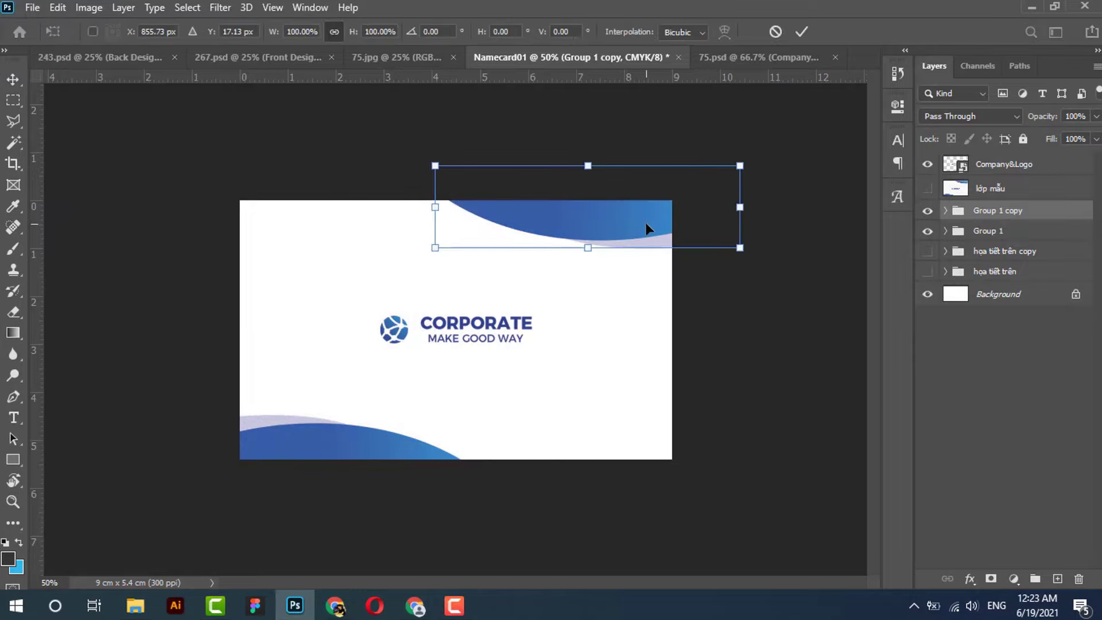
drag(645, 227, 639, 213)
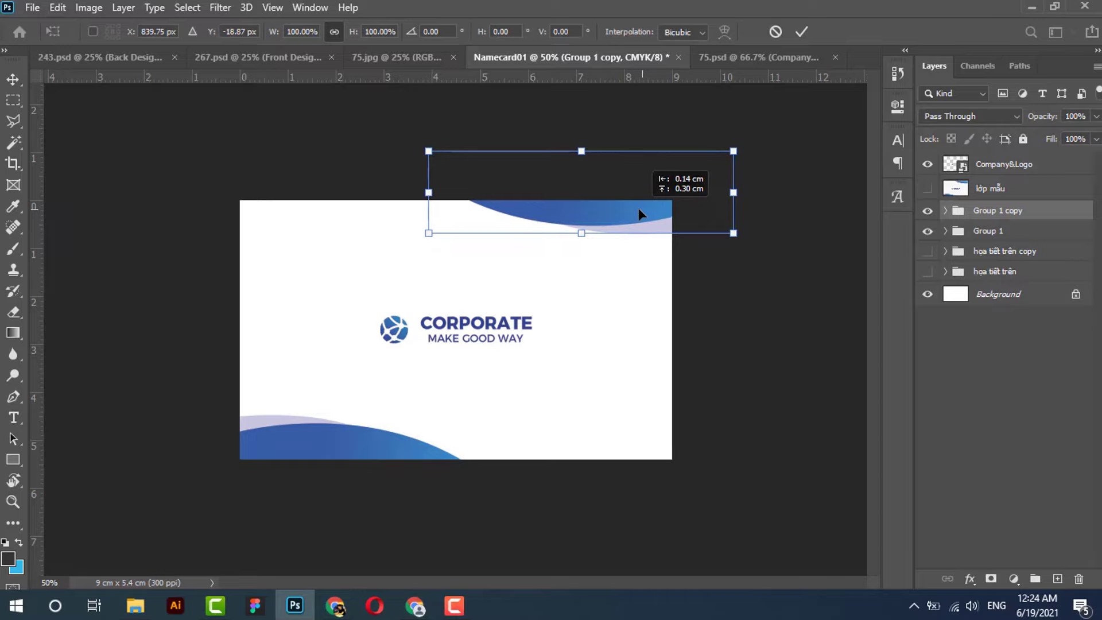
click(13, 80)
Step: Nudge Group 1's bottom waves down and left to align with the card's bottom edge
click(985, 230)
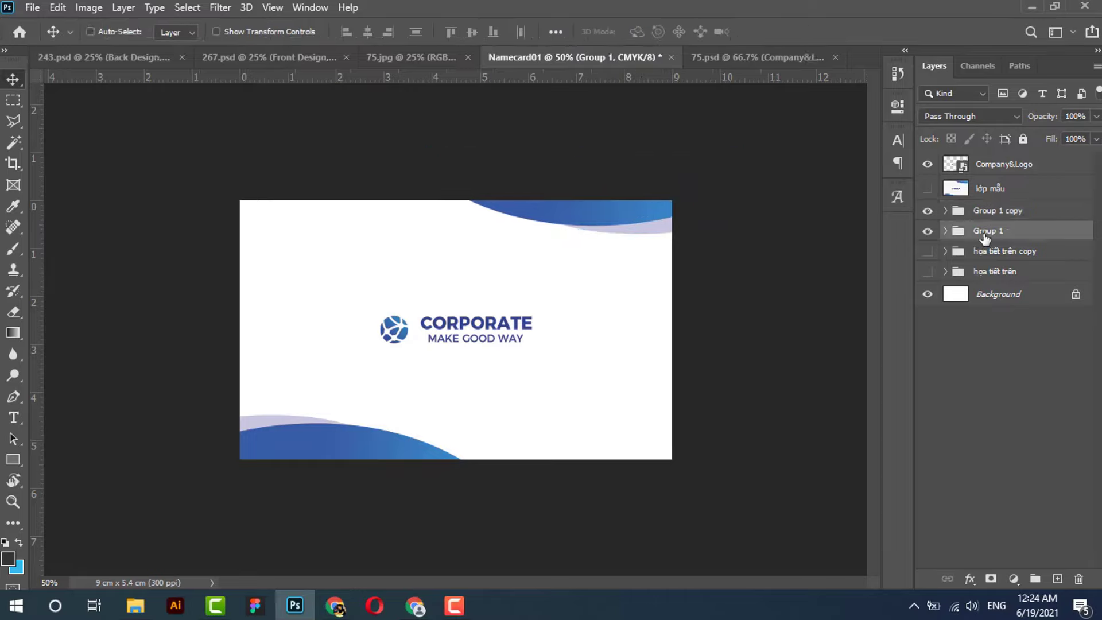
key(ctrl+t)
key(Down)
key(Down)
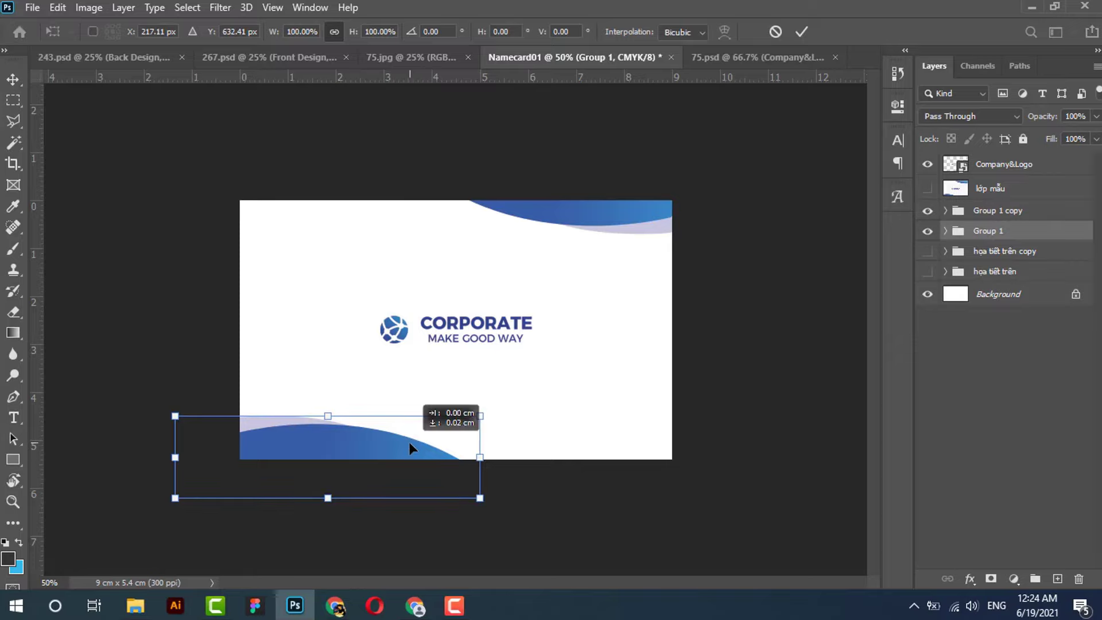
drag(408, 448, 404, 456)
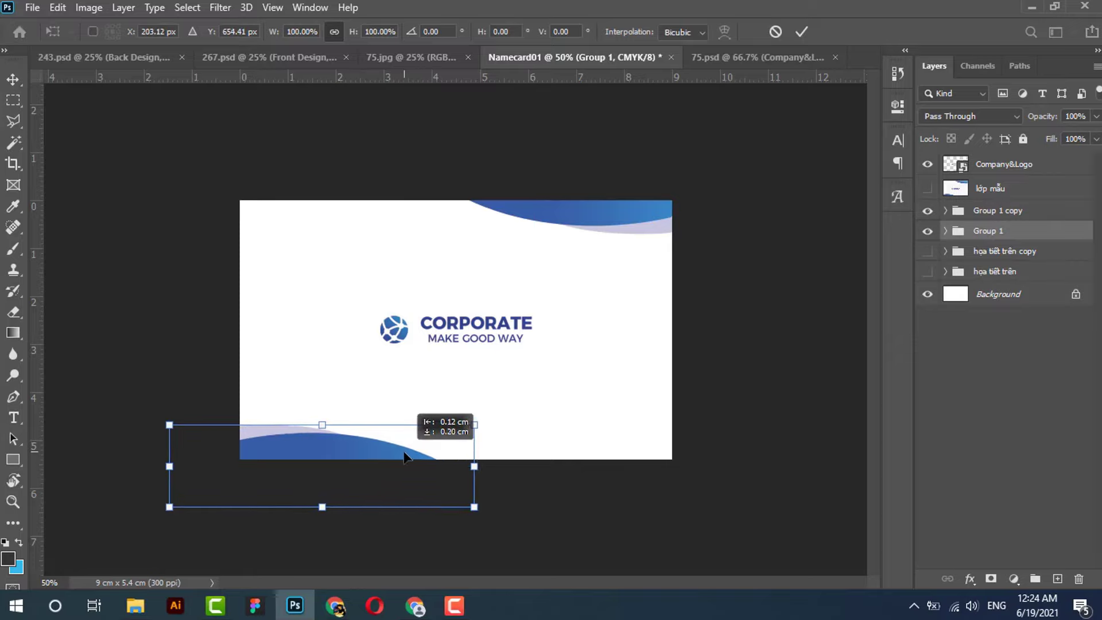
drag(404, 457, 405, 457)
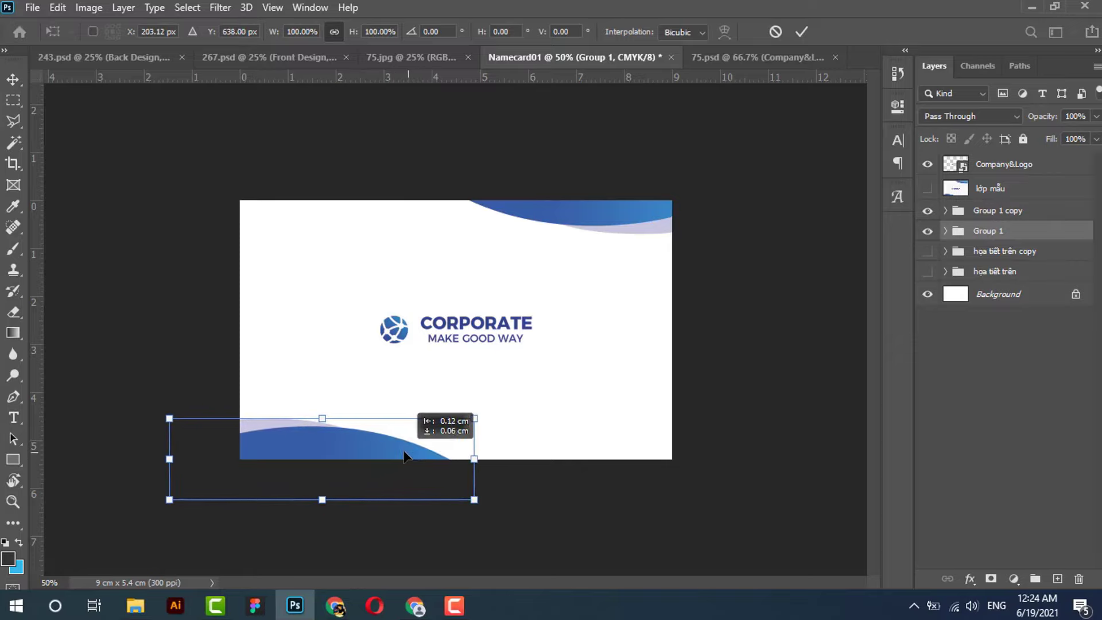
click(12, 79)
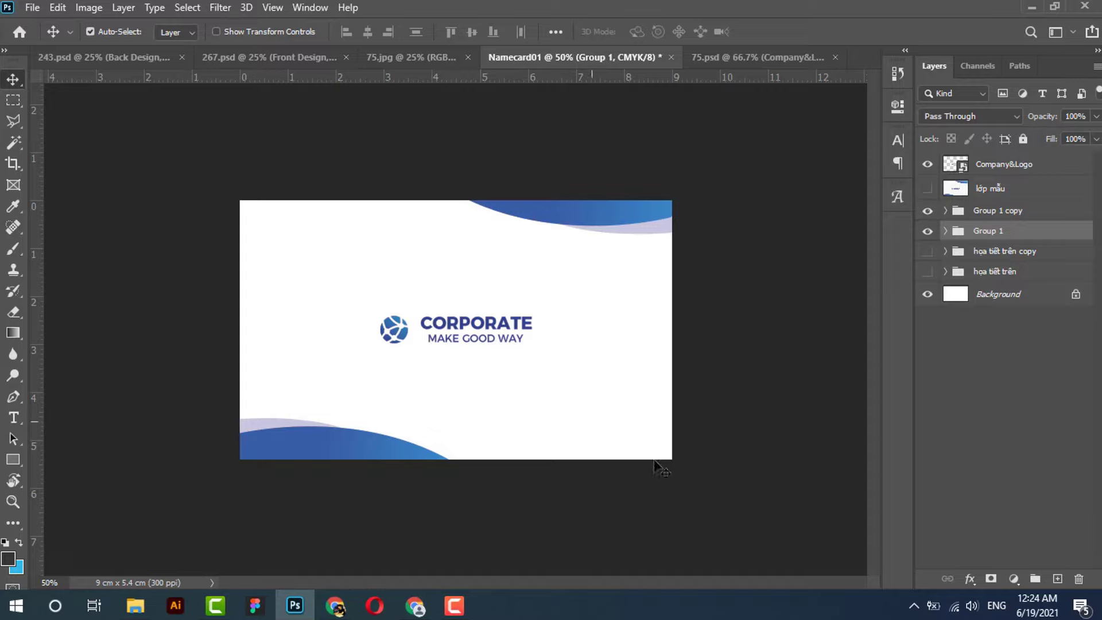
Step: Group Group 1 and Group 1 copy into a folder named 'mặt 01'
shift+click(987, 214)
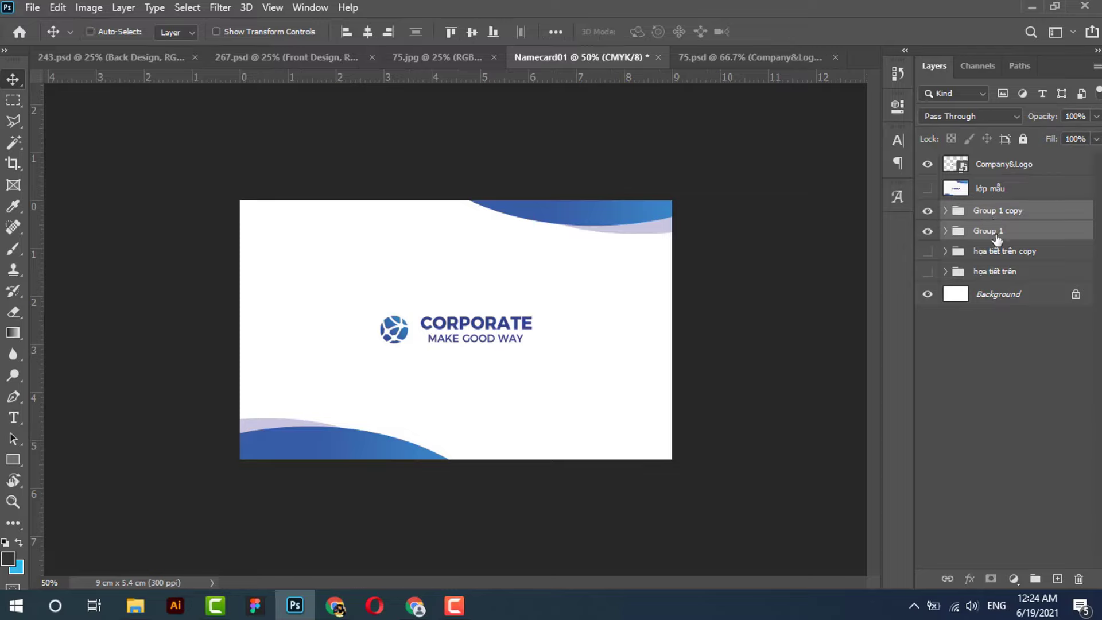
key(ctrl+g)
double_click(993, 211)
text(mặt 0)
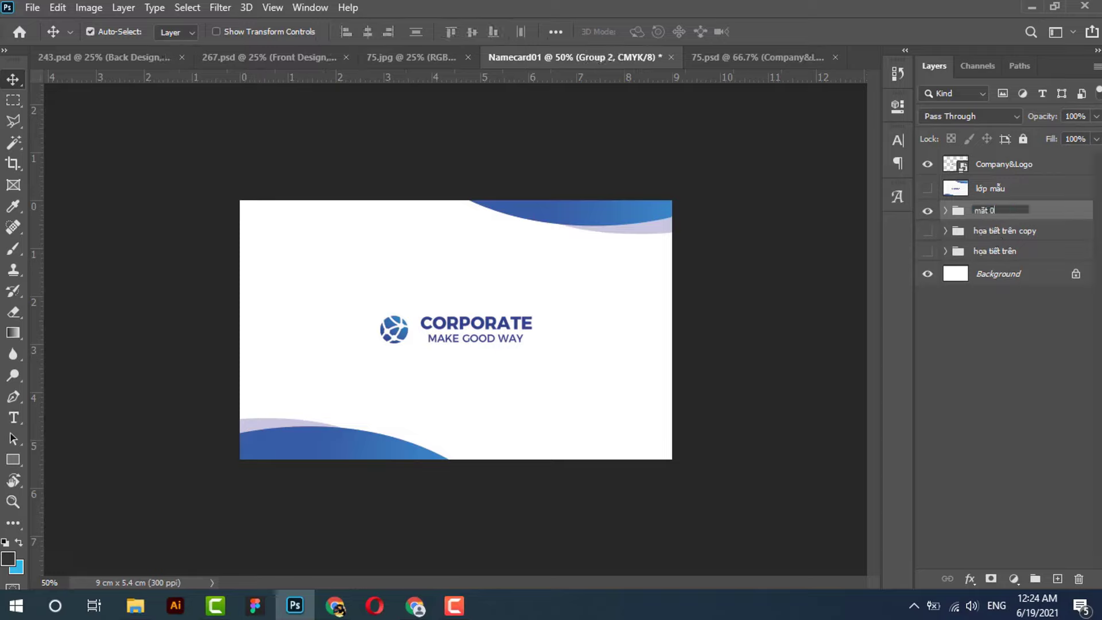
text(1)
key(Return)
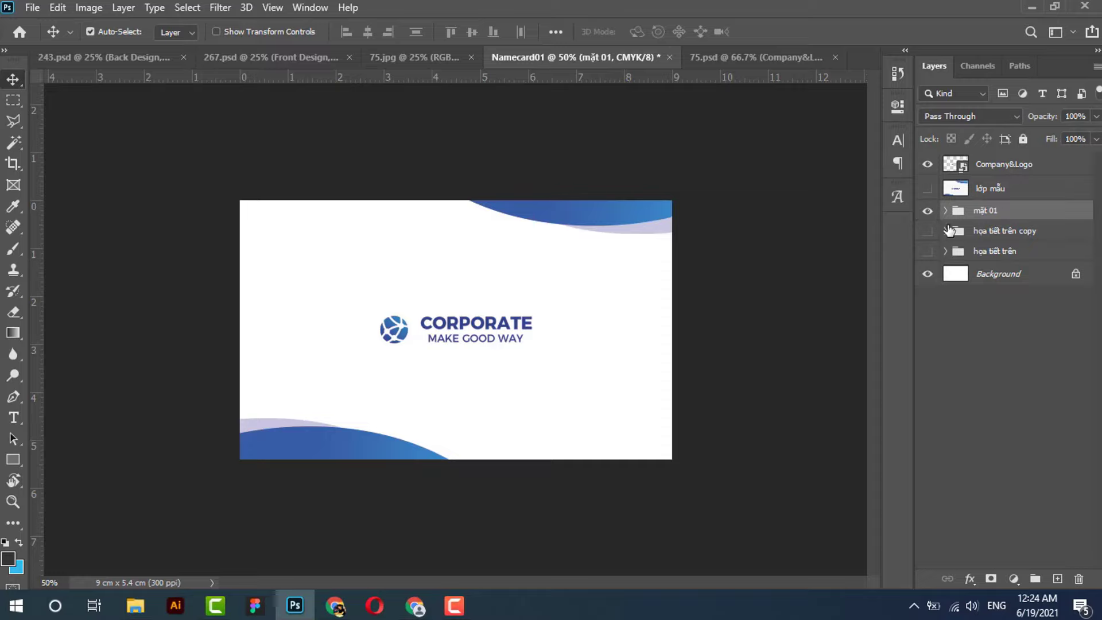
click(927, 211)
Step: Group the two họa tiết trên groups into a folder named 'mặt 01 option 2'
click(977, 231)
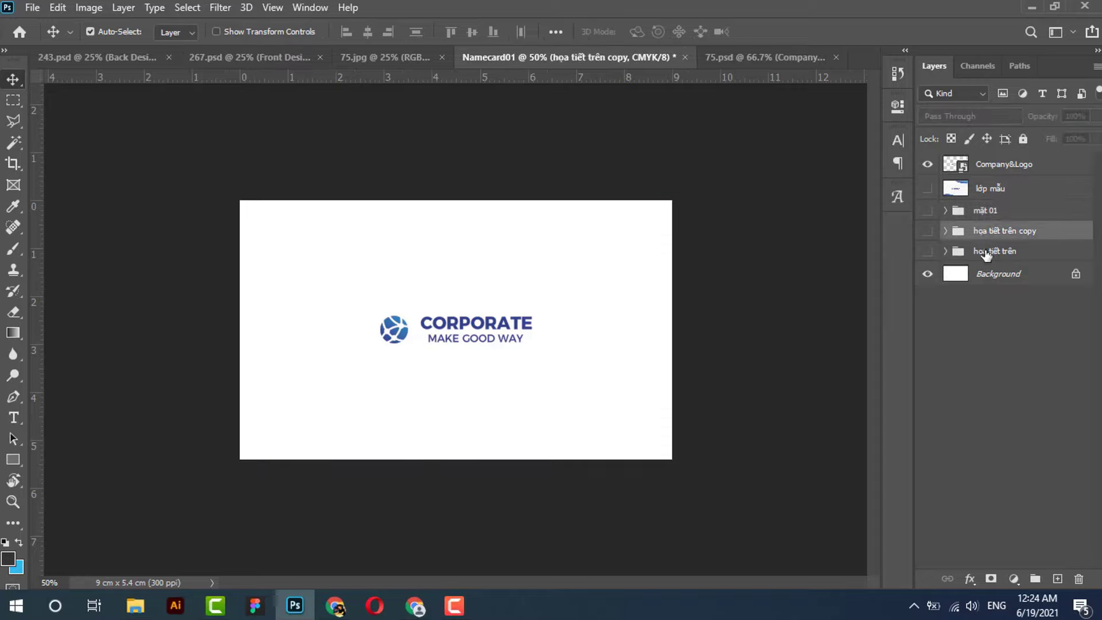
shift+click(985, 253)
key(ctrl+g)
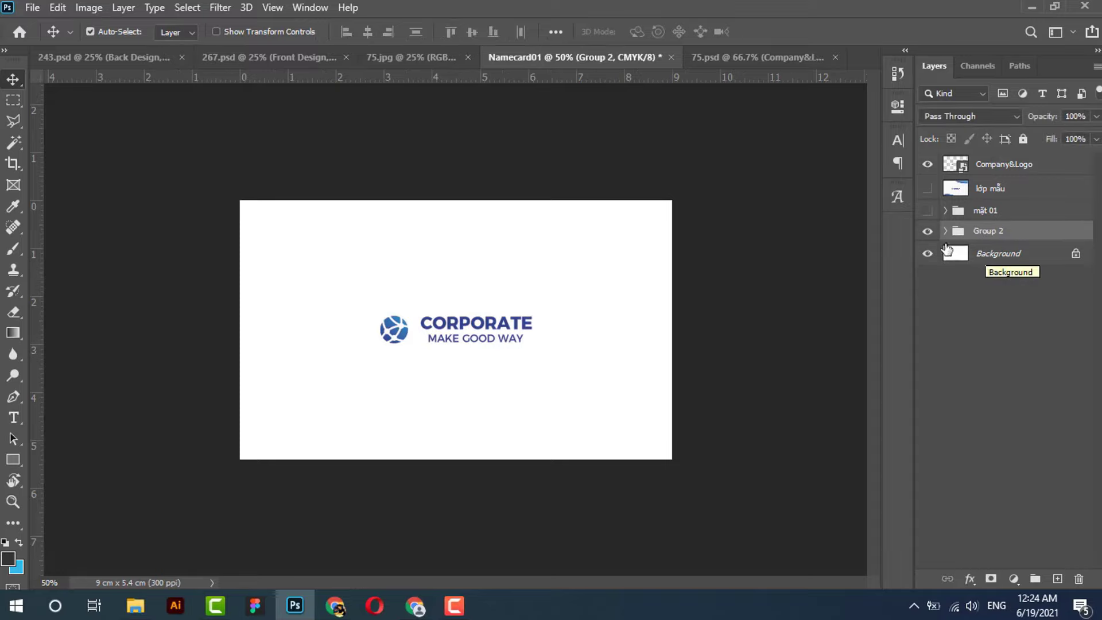
double_click(988, 232)
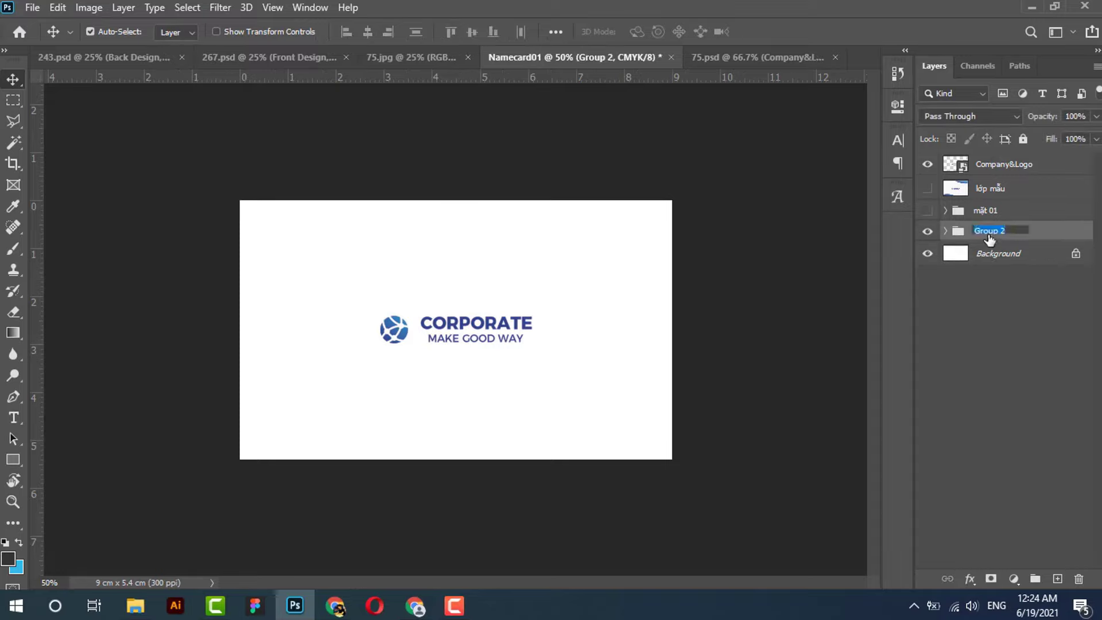
text(ma)
key(Return)
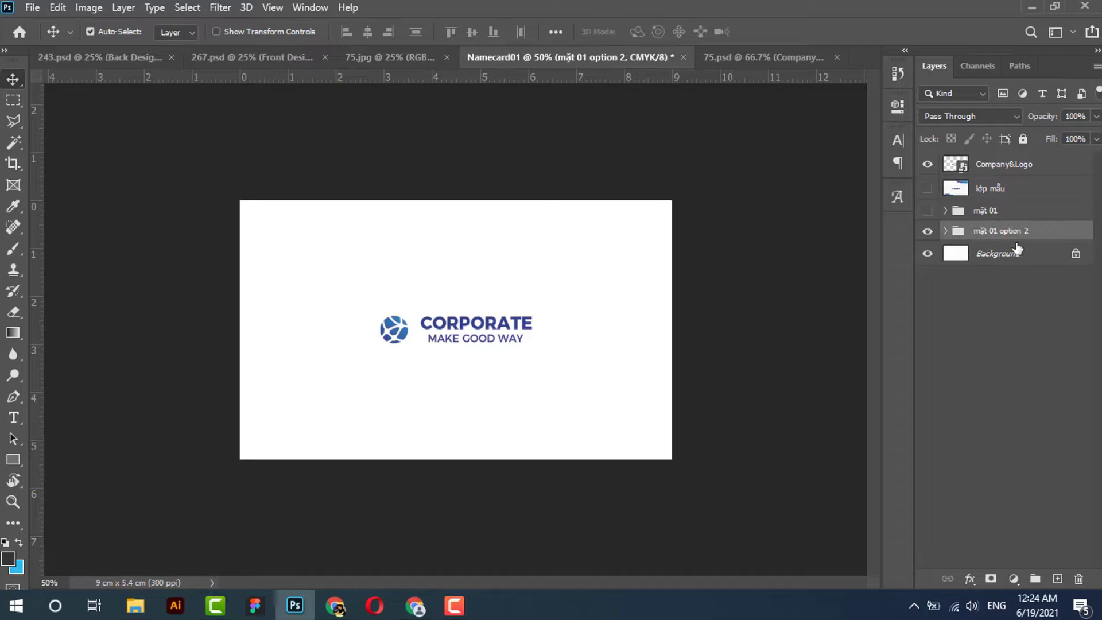
Step: Make both inner wave groups of 'mặt 01 option 2' visible
click(925, 231)
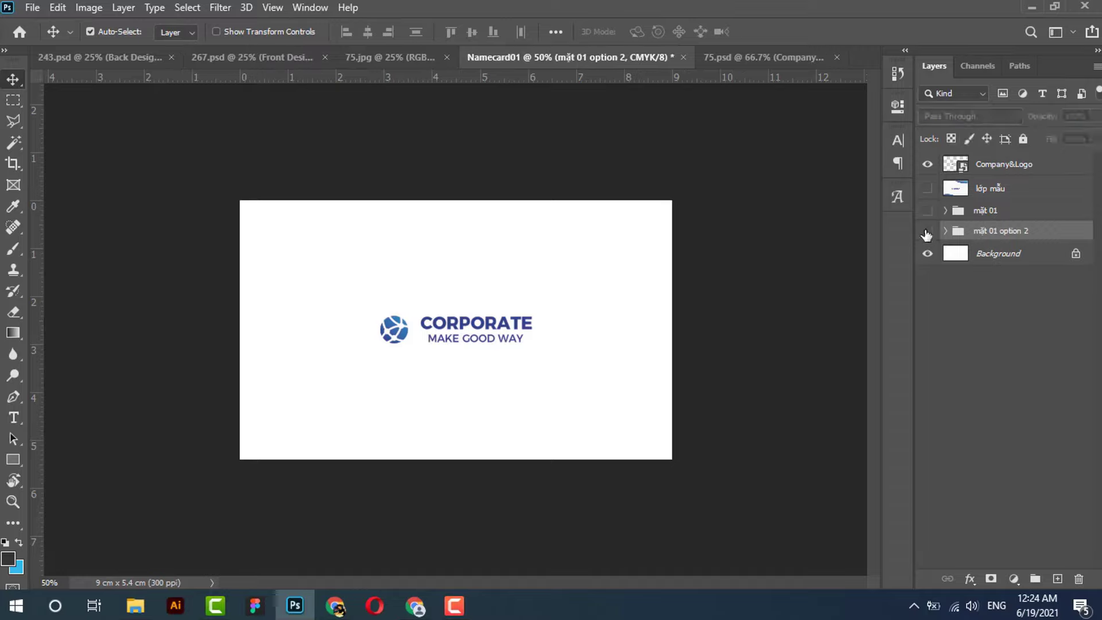
click(926, 232)
click(927, 231)
click(927, 231)
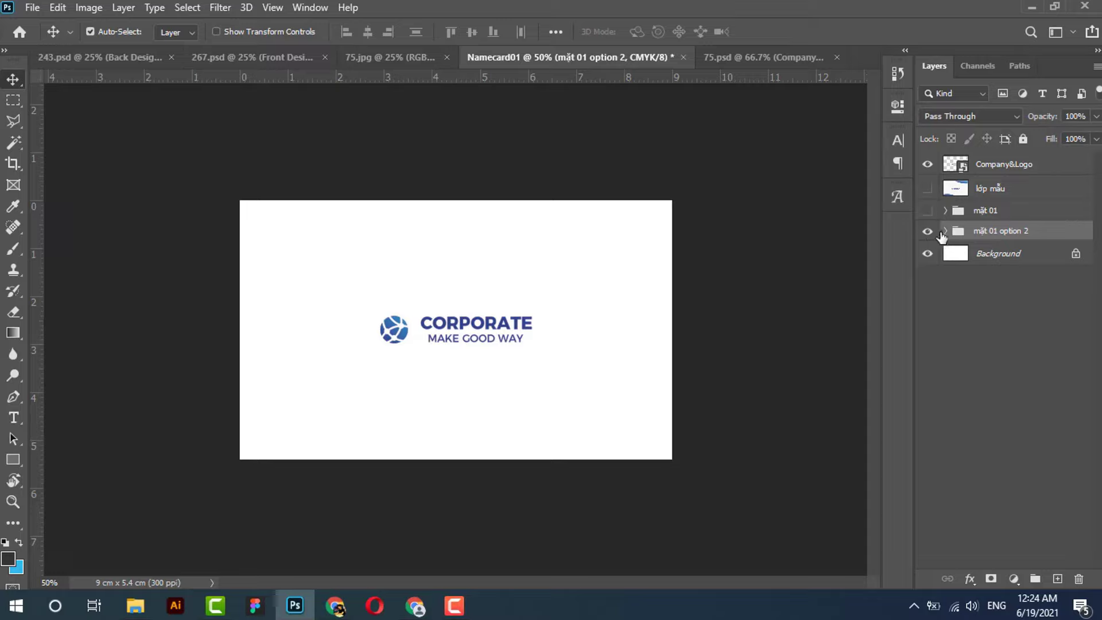
click(945, 231)
click(927, 251)
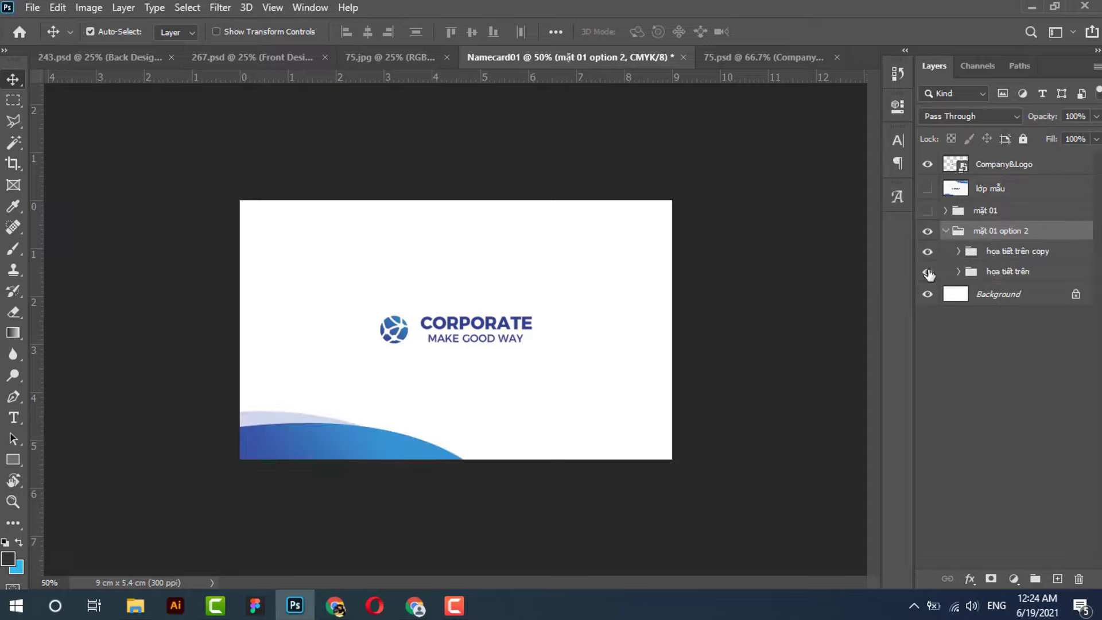
click(927, 271)
click(945, 232)
Step: Compare the wave variants, leaving 'mặt 01' visible and 'mặt 01 option 2' hidden
click(927, 231)
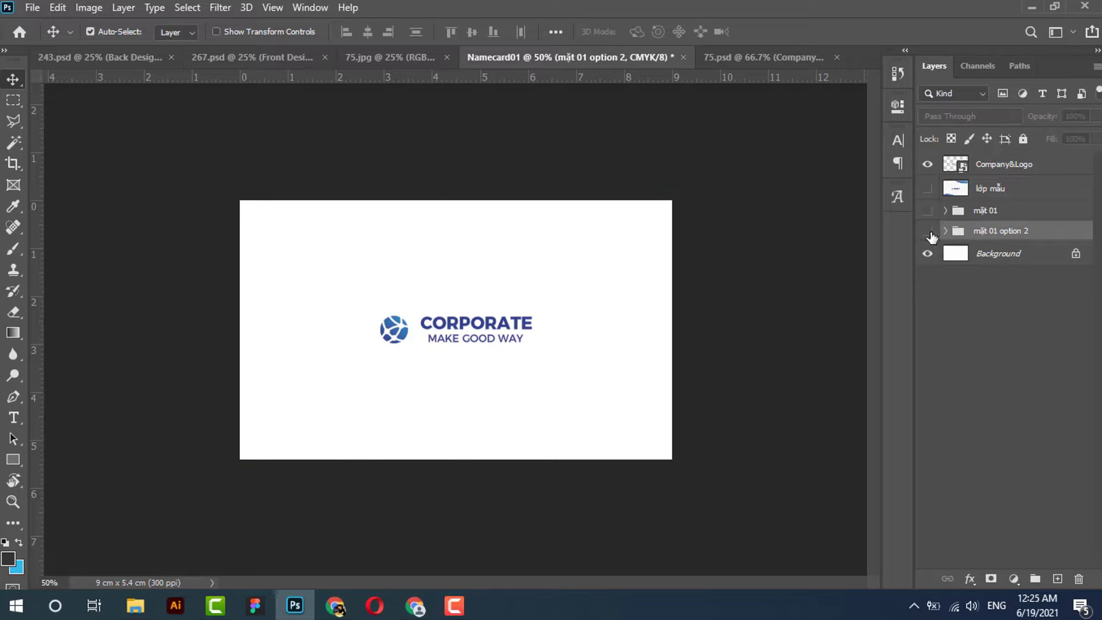
click(927, 232)
click(927, 211)
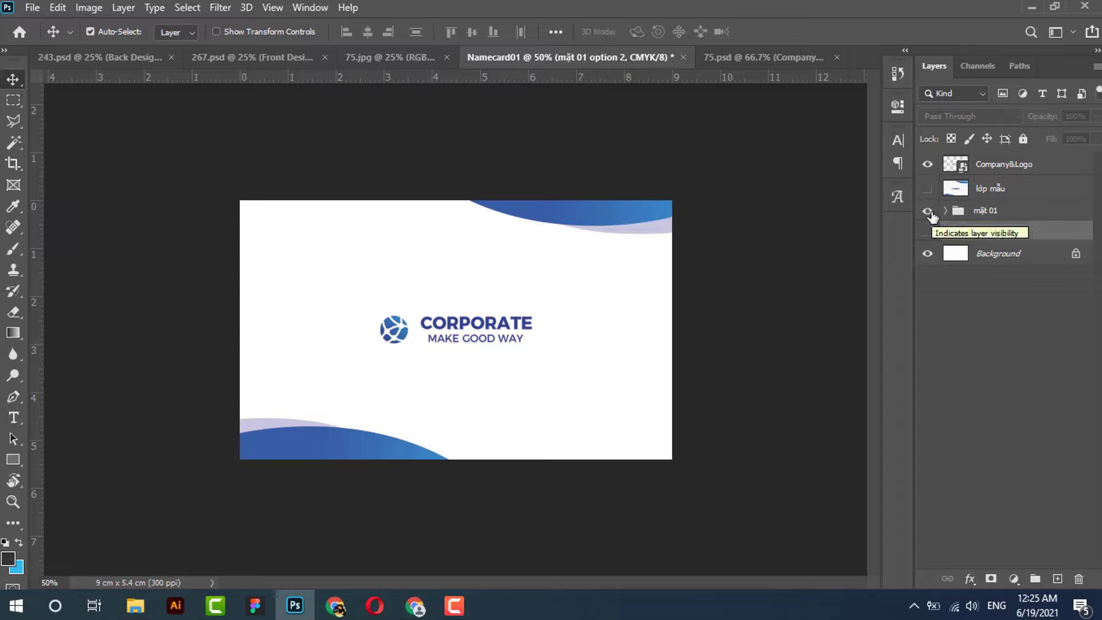
click(928, 210)
click(927, 211)
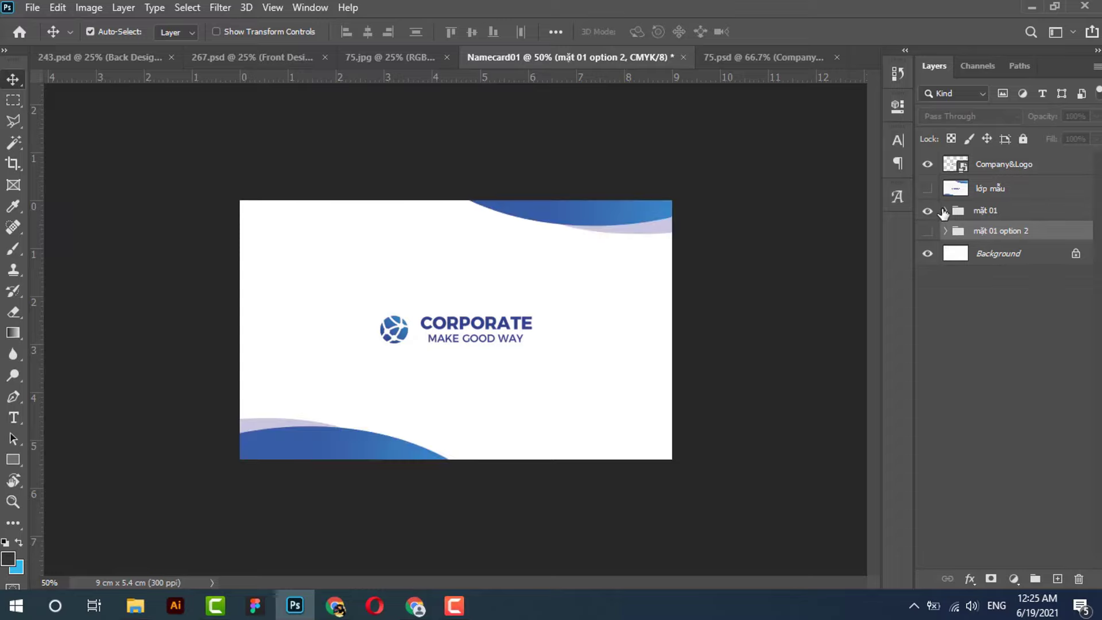
click(986, 214)
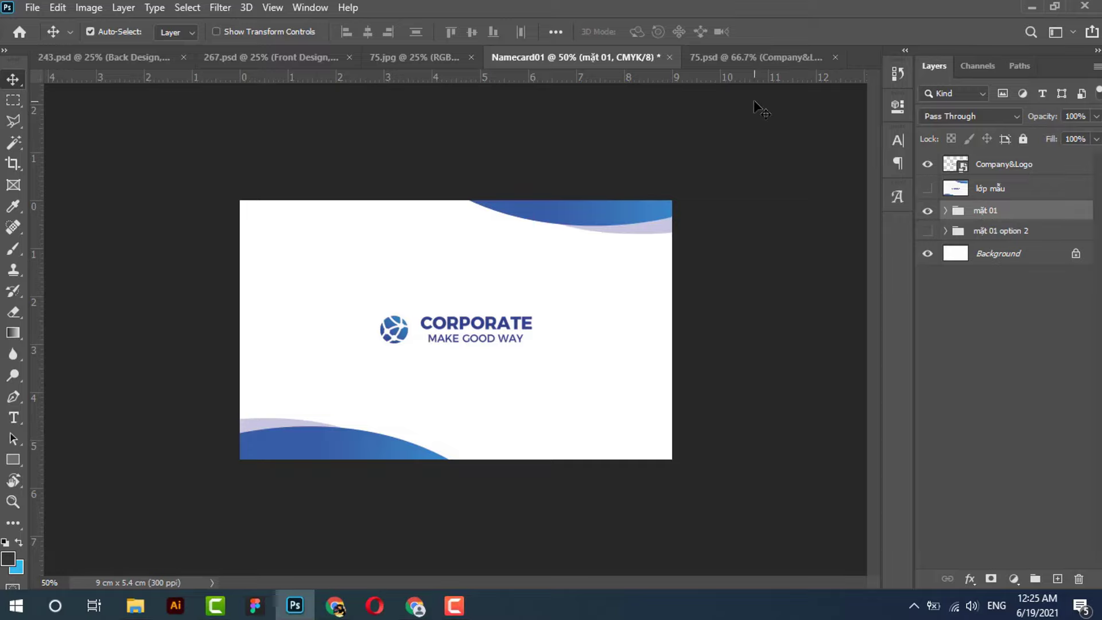
Step: Group lớp mẫu through 'mặt 01 option 2' into a folder named 'mặt trước'
click(927, 210)
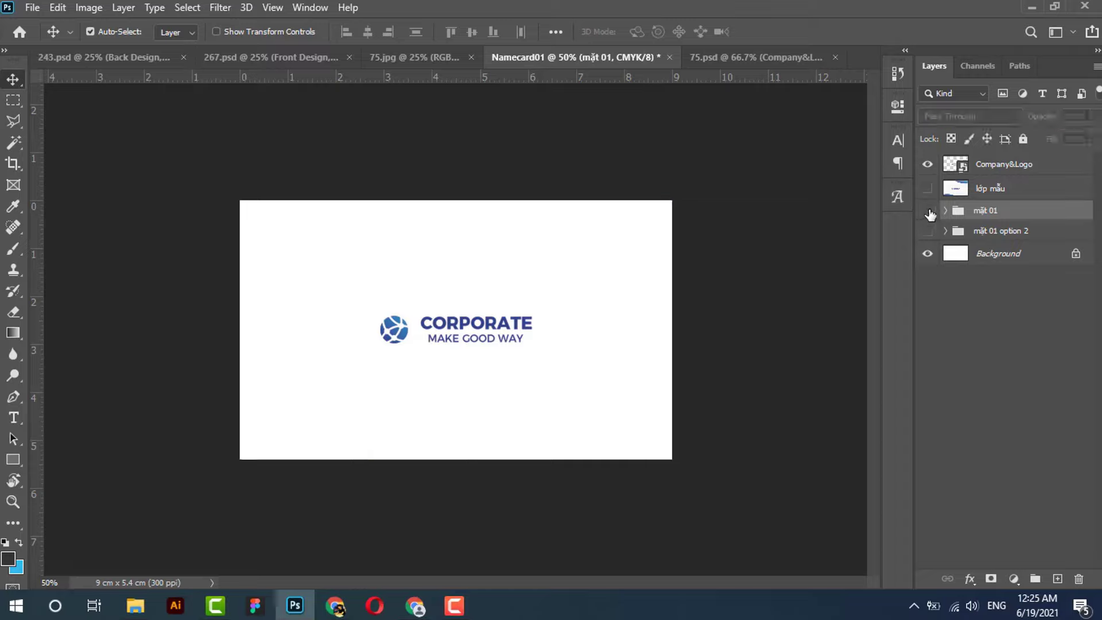
click(1001, 194)
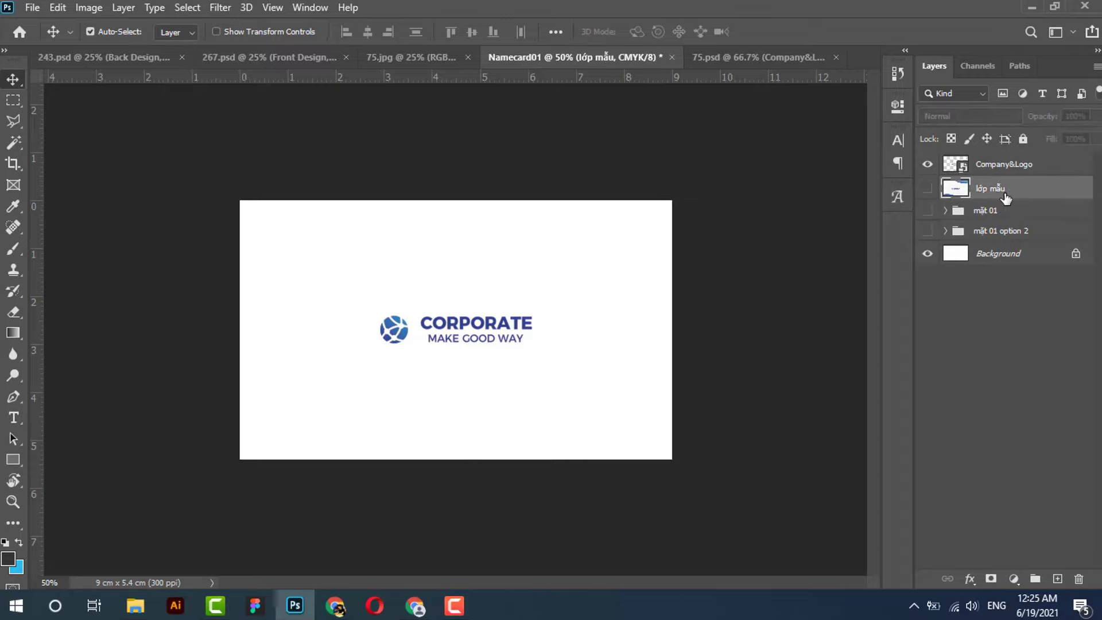
shift+click(1010, 233)
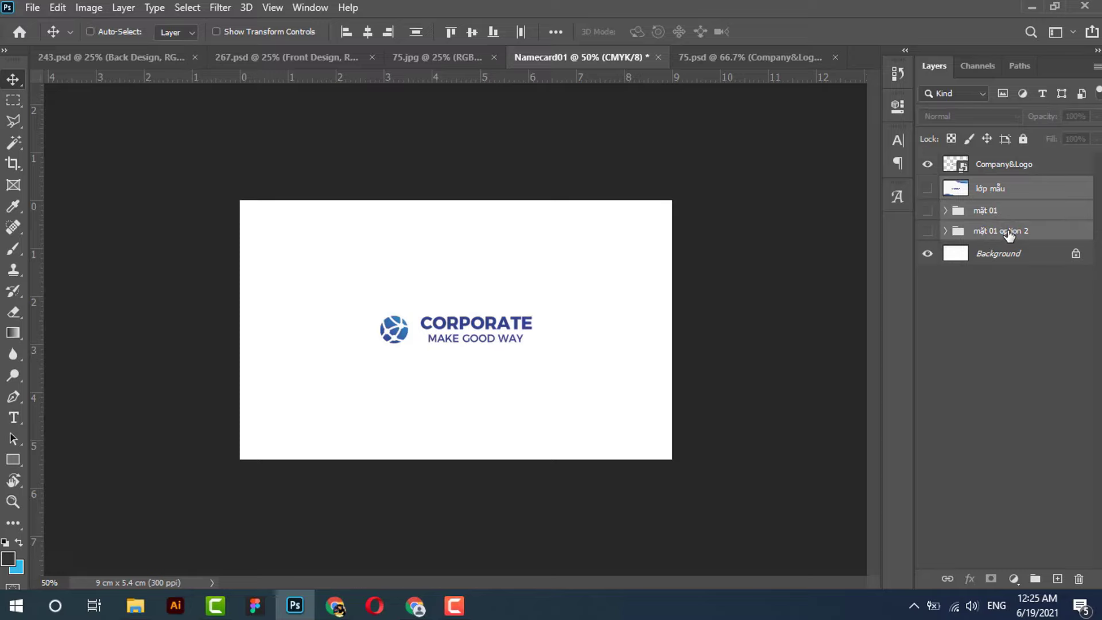
key(ctrl+g)
text(mặt trướ)
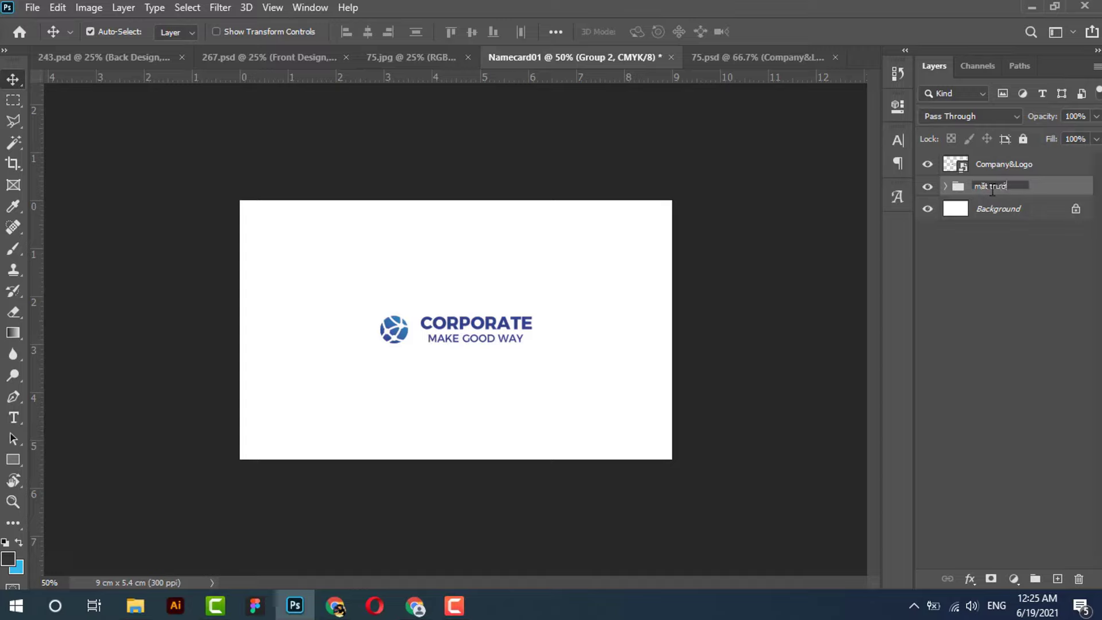
text(c)
key(Return)
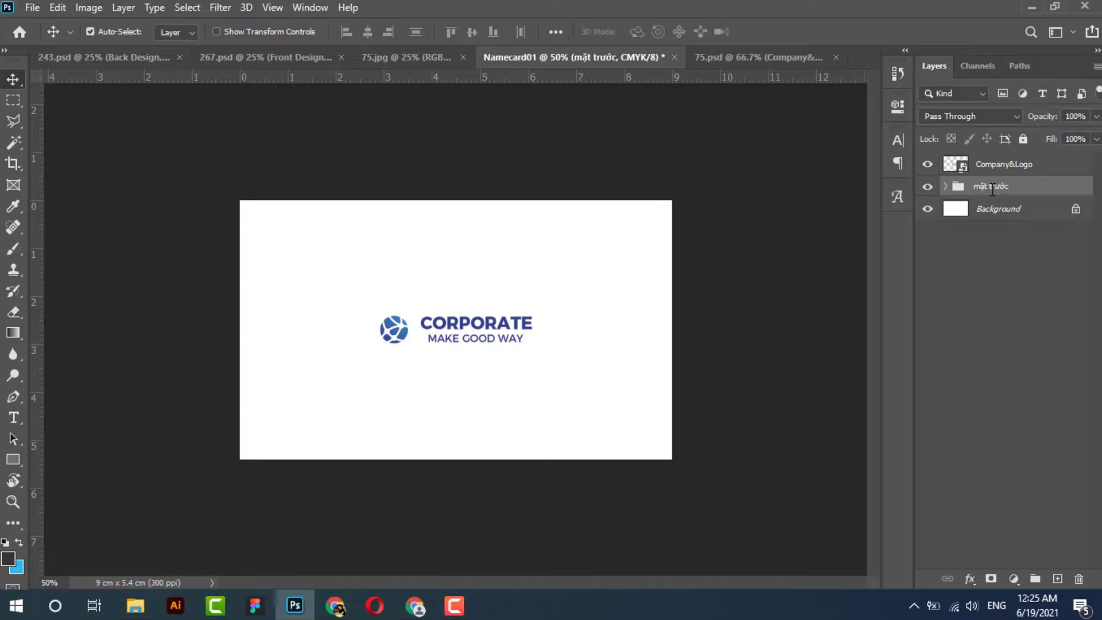
Step: Move the Company&Logo layer into the 'mặt trước' folder
click(927, 186)
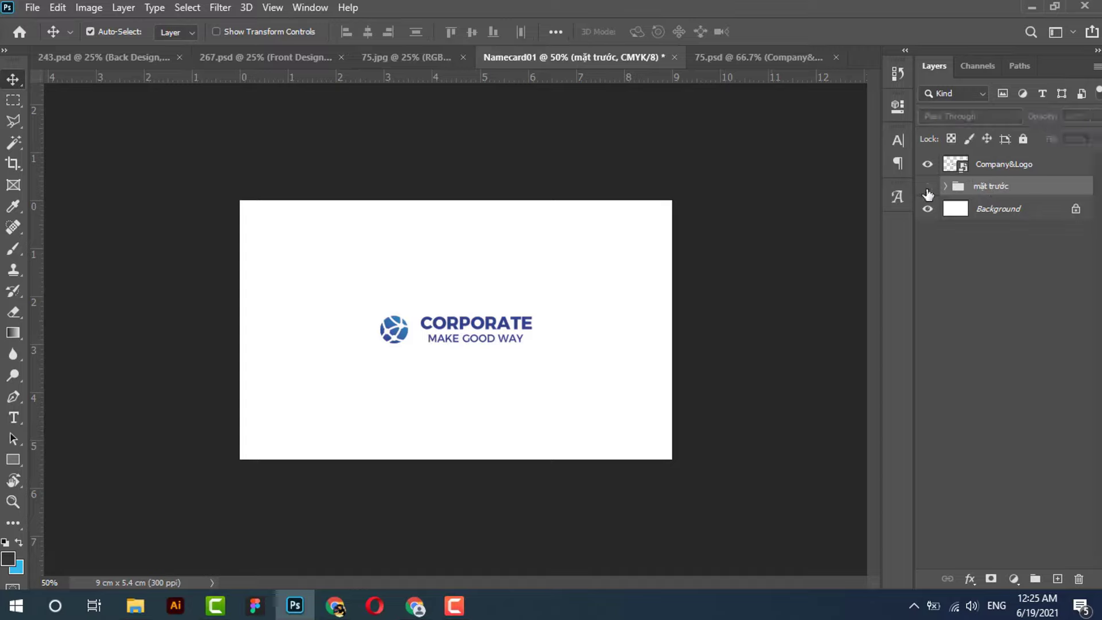
click(927, 188)
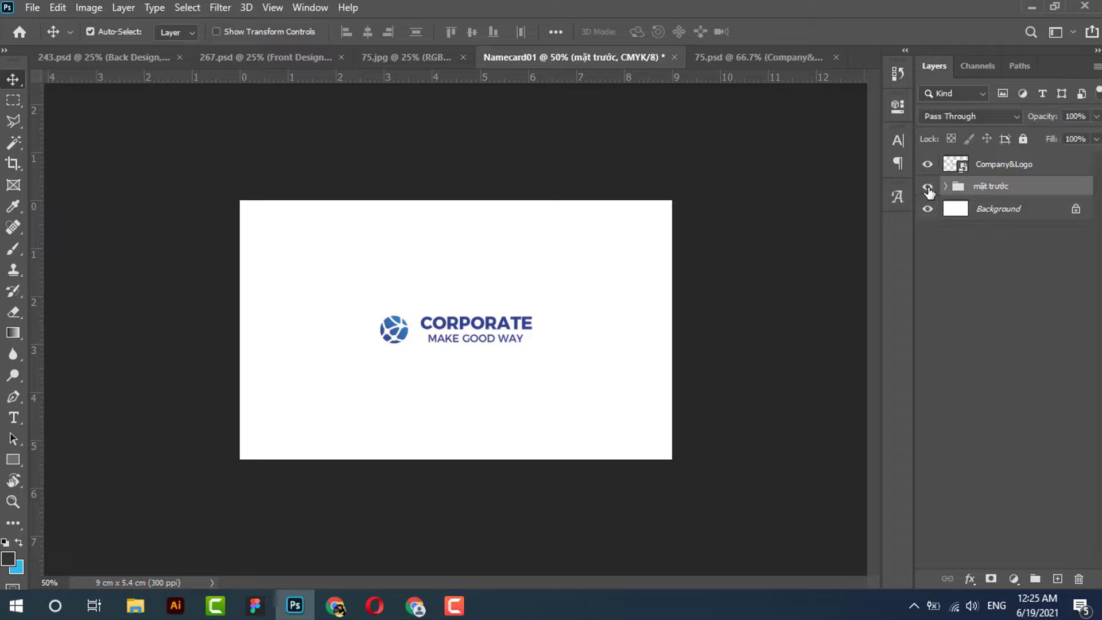
click(993, 167)
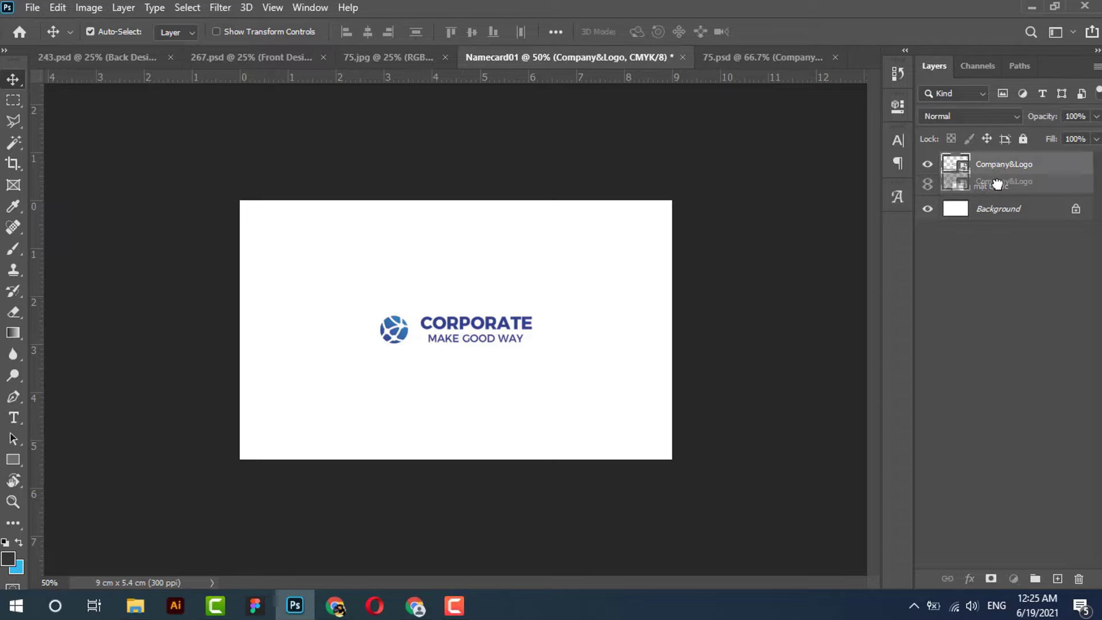
drag(993, 167, 958, 187)
click(945, 162)
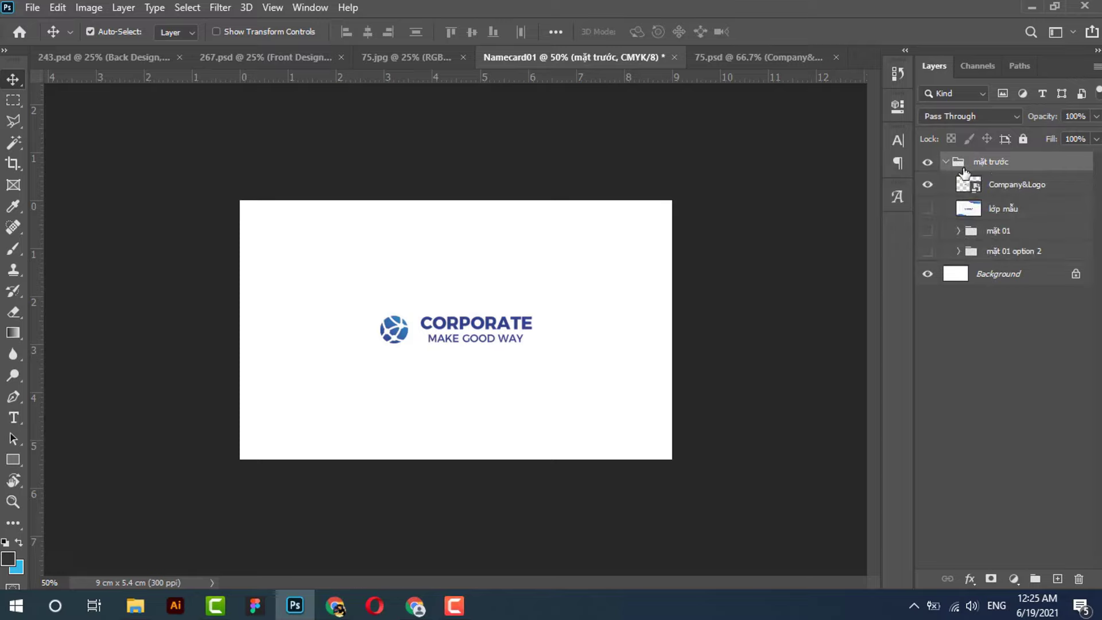
click(945, 163)
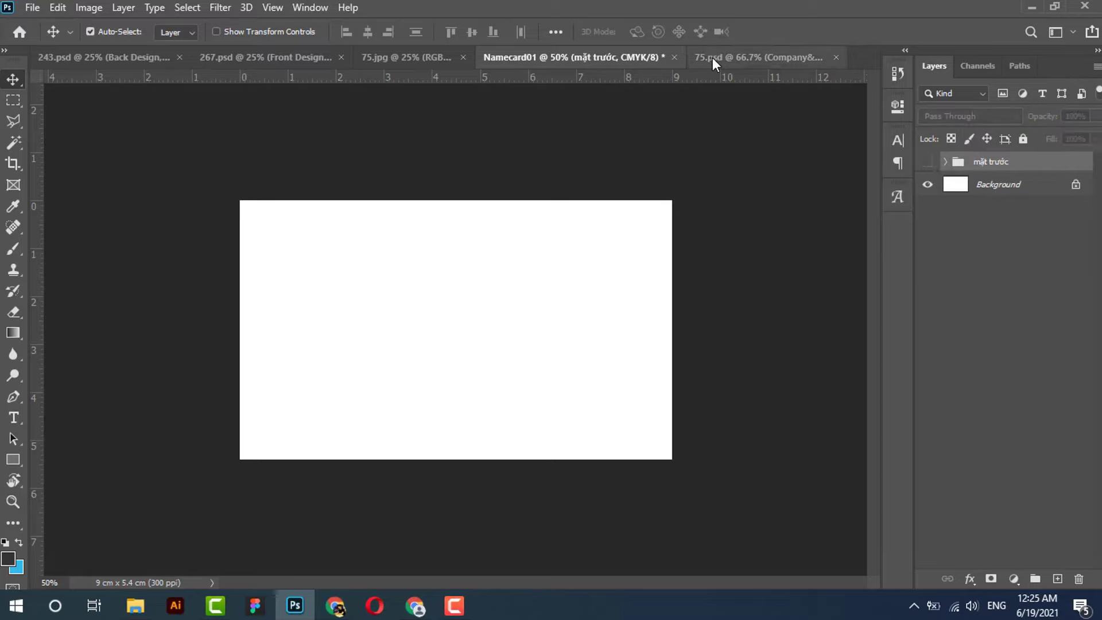
Step: Copy the 75.jpg business card mockup into the Namecard01 document
click(379, 55)
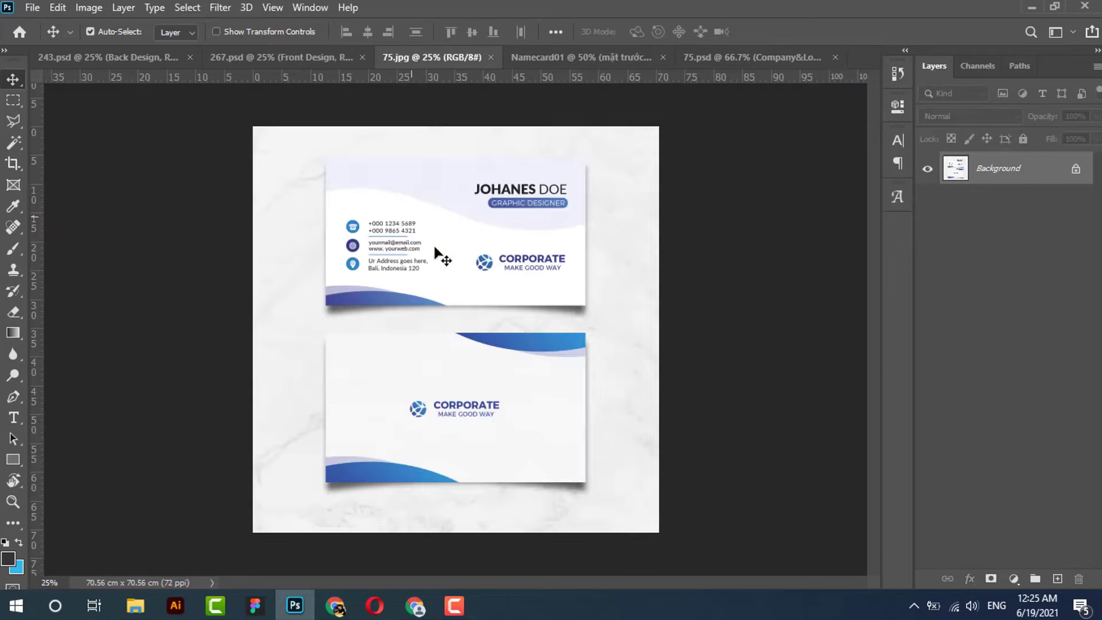
mouse_move(1010, 169)
mouse_down()
mouse_move(750, 67)
mouse_move(544, 100)
mouse_move(535, 293)
mouse_up()
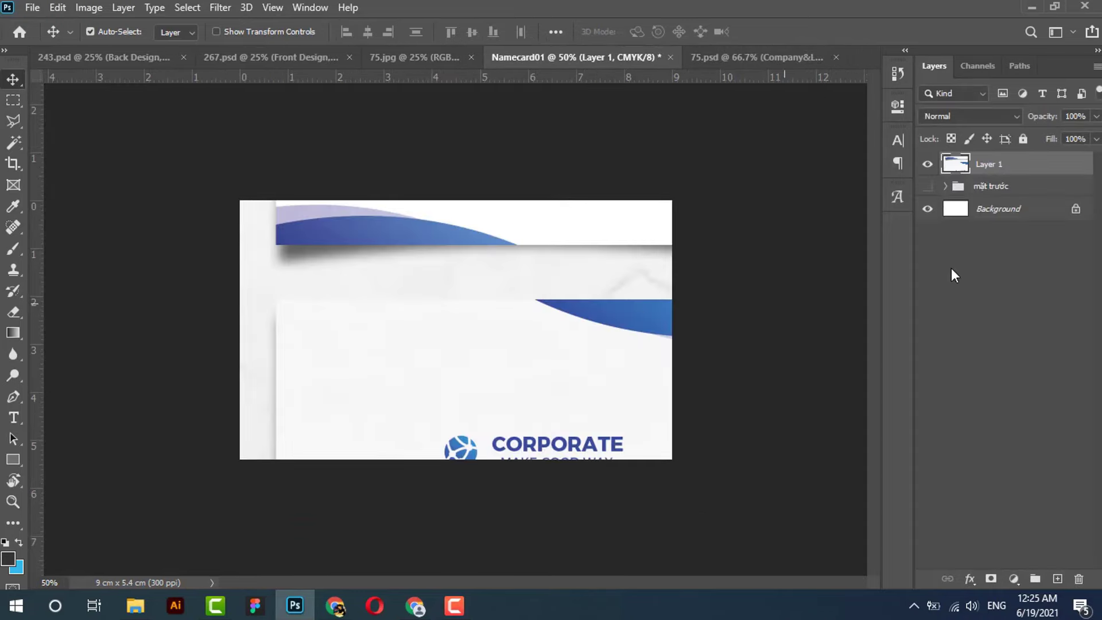
drag(615, 330, 549, 540)
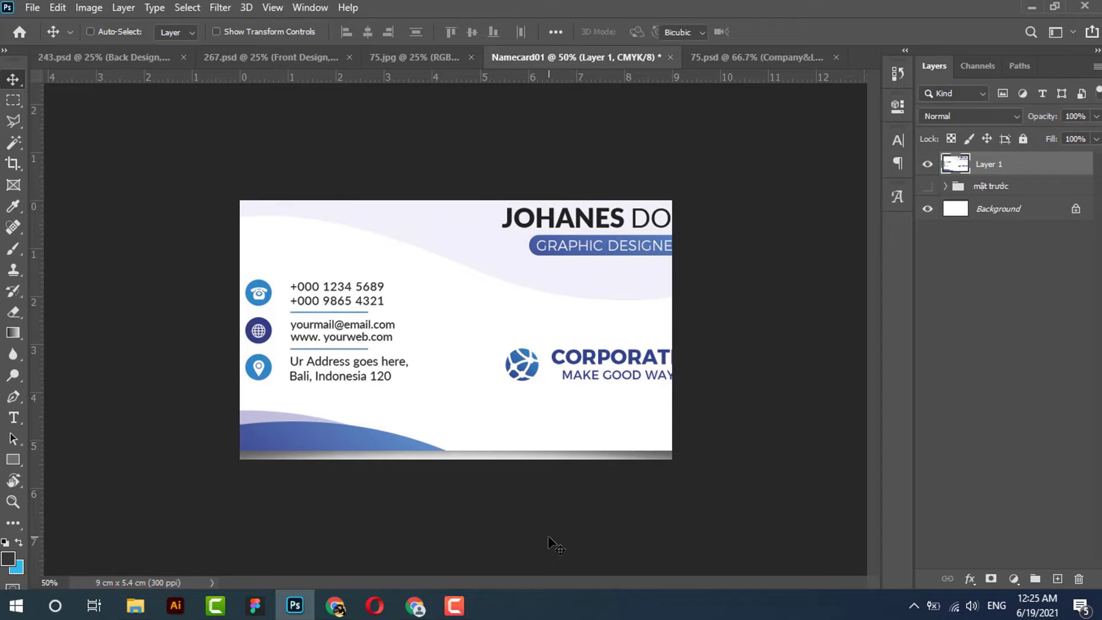
Step: Scale the pasted mockup to about 84% and fit it to the card
key(ctrl+t)
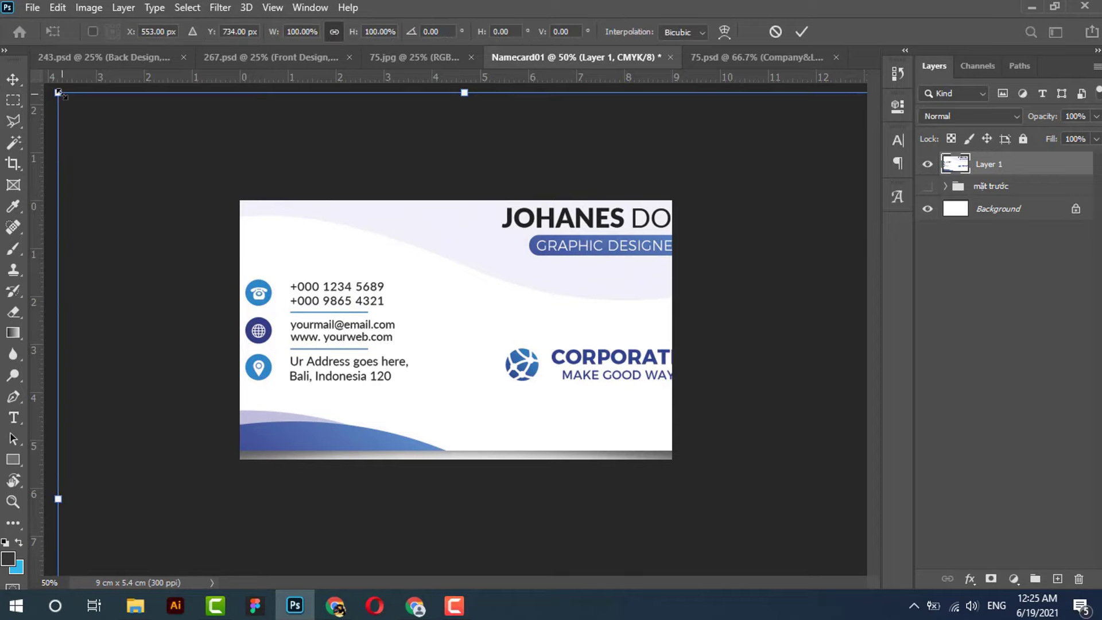
drag(59, 93, 165, 200)
drag(384, 272, 343, 230)
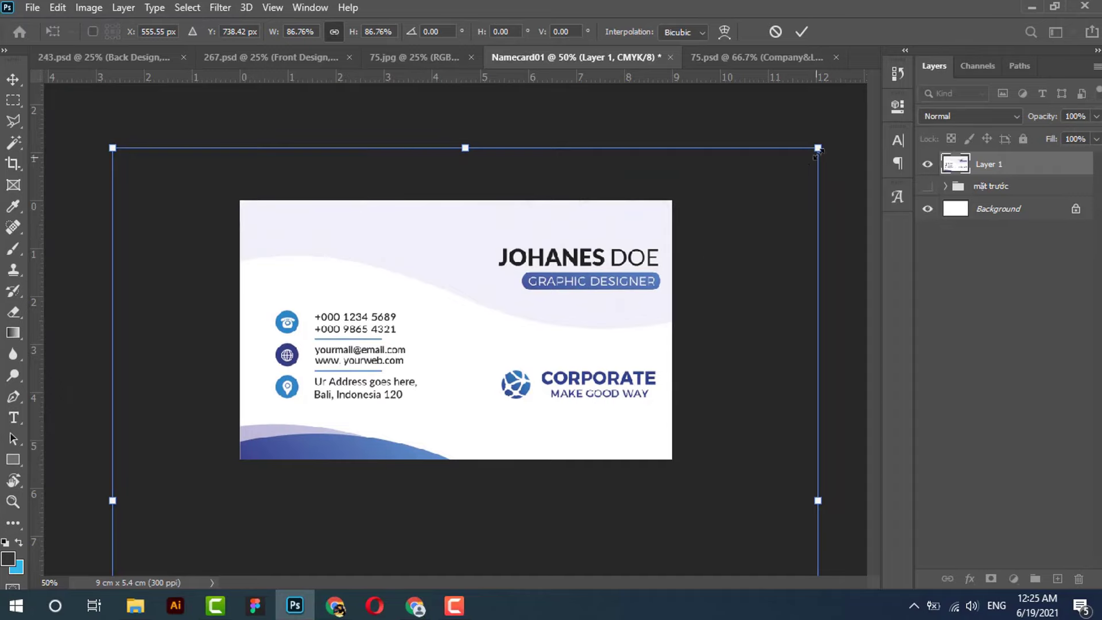
mouse_move(817, 151)
mouse_down()
mouse_move(765, 153)
mouse_move(798, 164)
mouse_up()
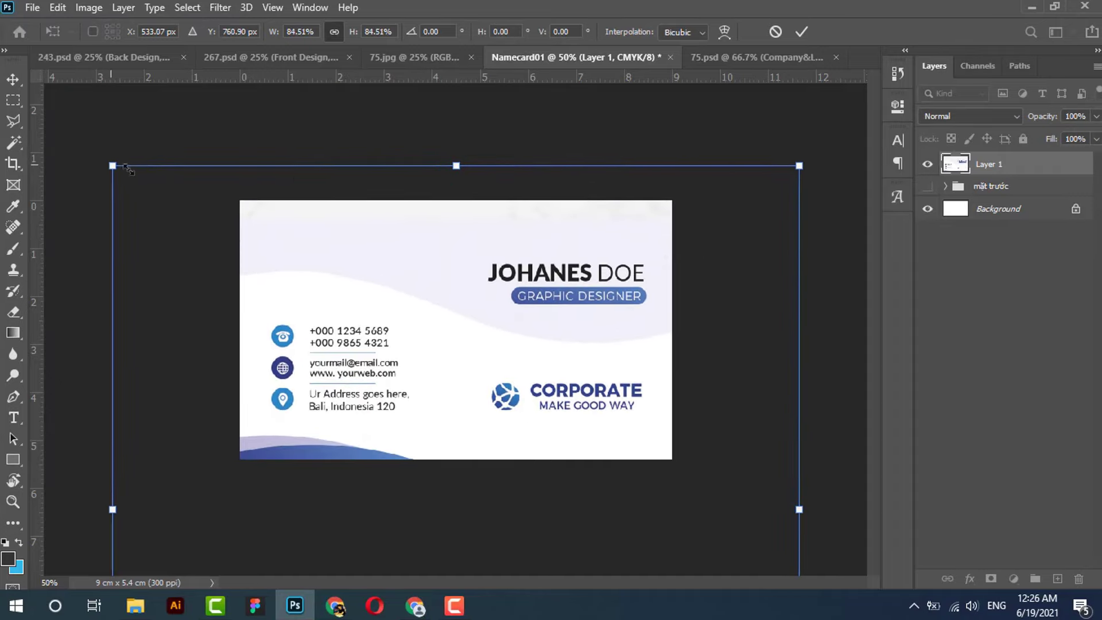
drag(112, 165, 116, 169)
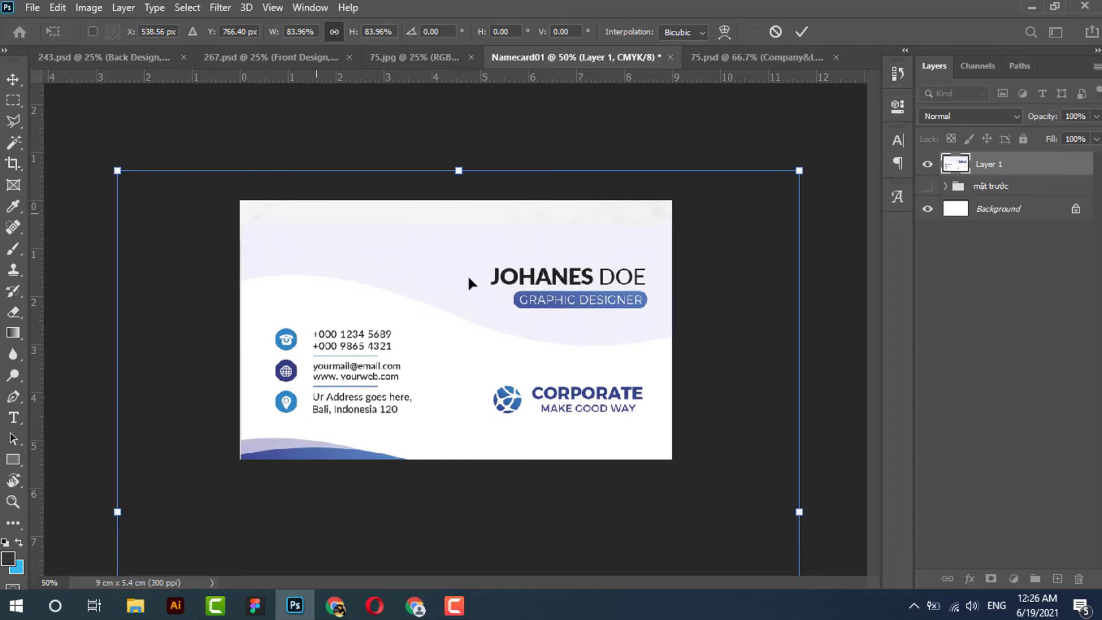
mouse_move(538, 342)
mouse_down()
mouse_move(534, 324)
mouse_move(537, 335)
mouse_up()
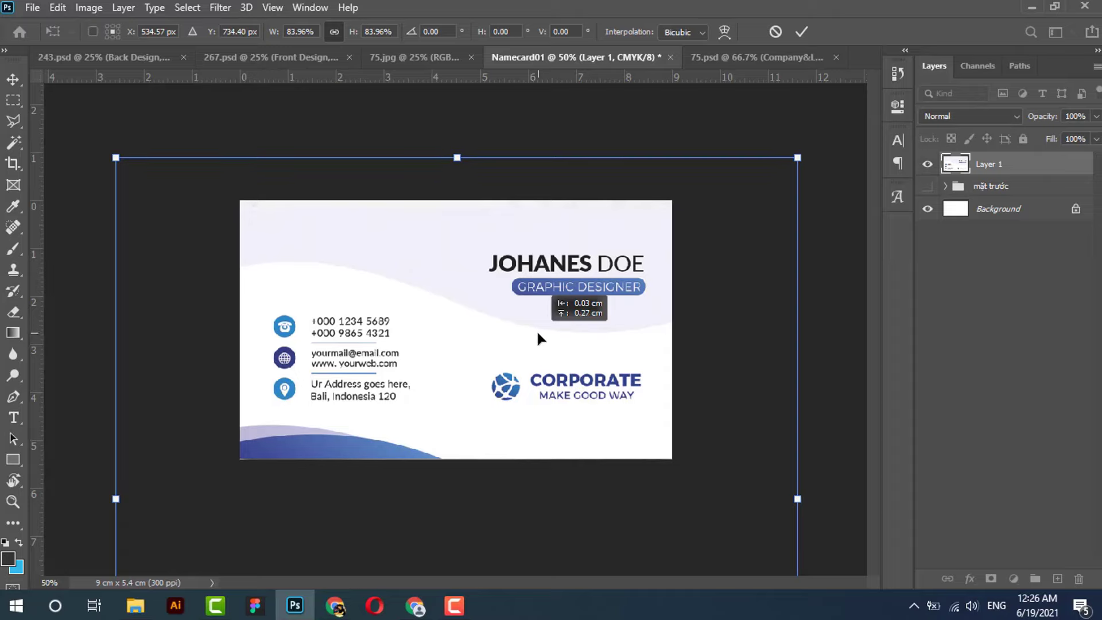
key(Return)
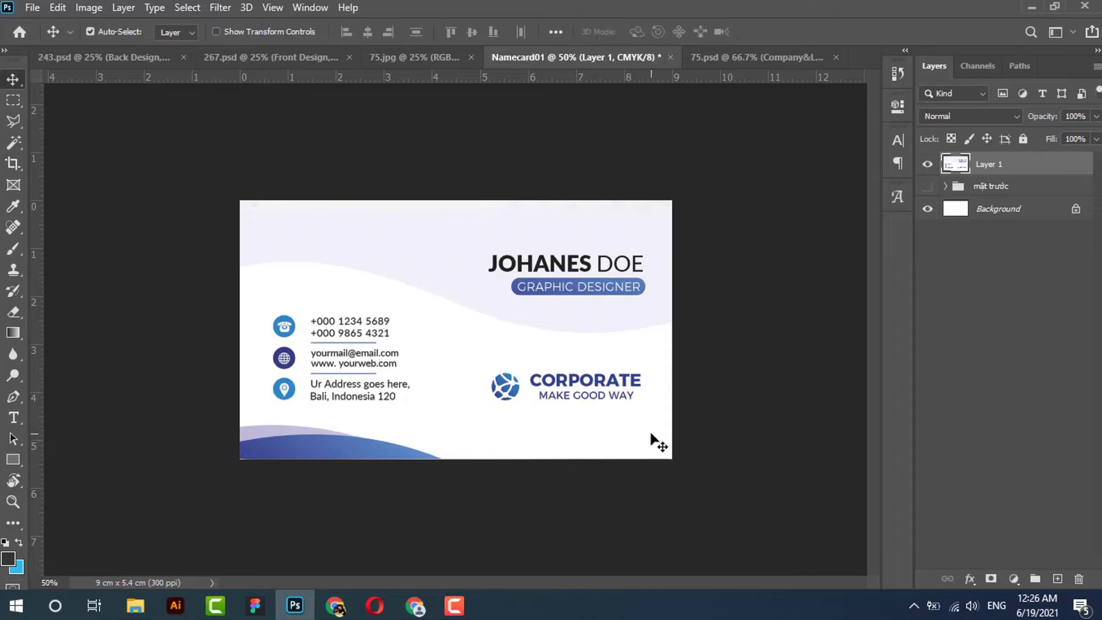
Step: Rename Layer 1 to 'lớp mẫu mặt sau'
double_click(991, 164)
text(lo)
key(Return)
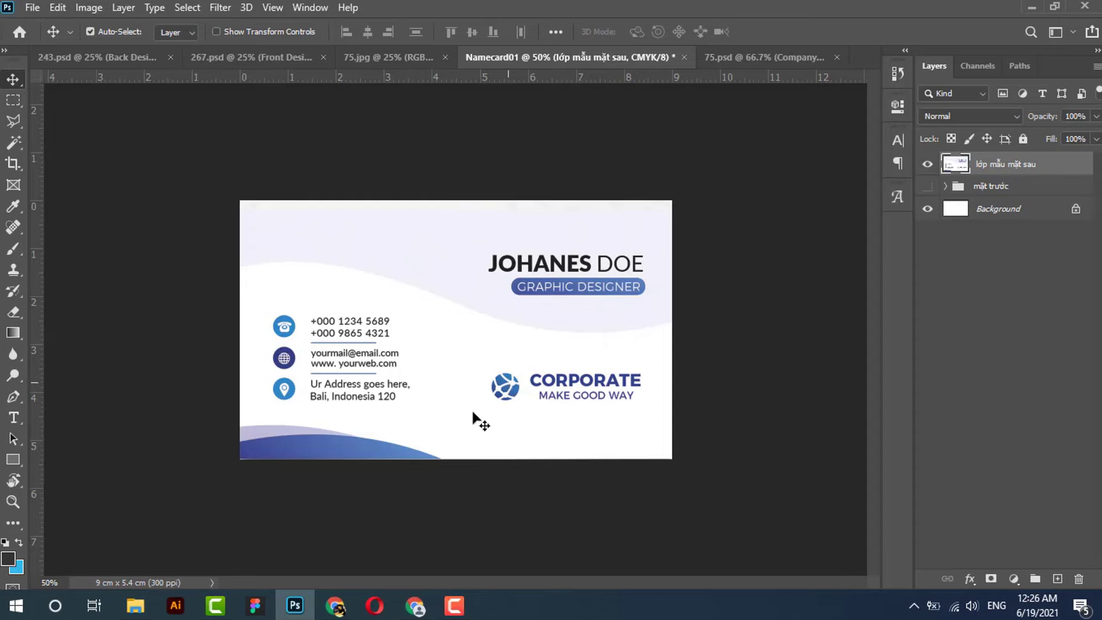
Step: Place the Company&Logo file from Local Disk (E:) over the card's lower-right logo
click(136, 609)
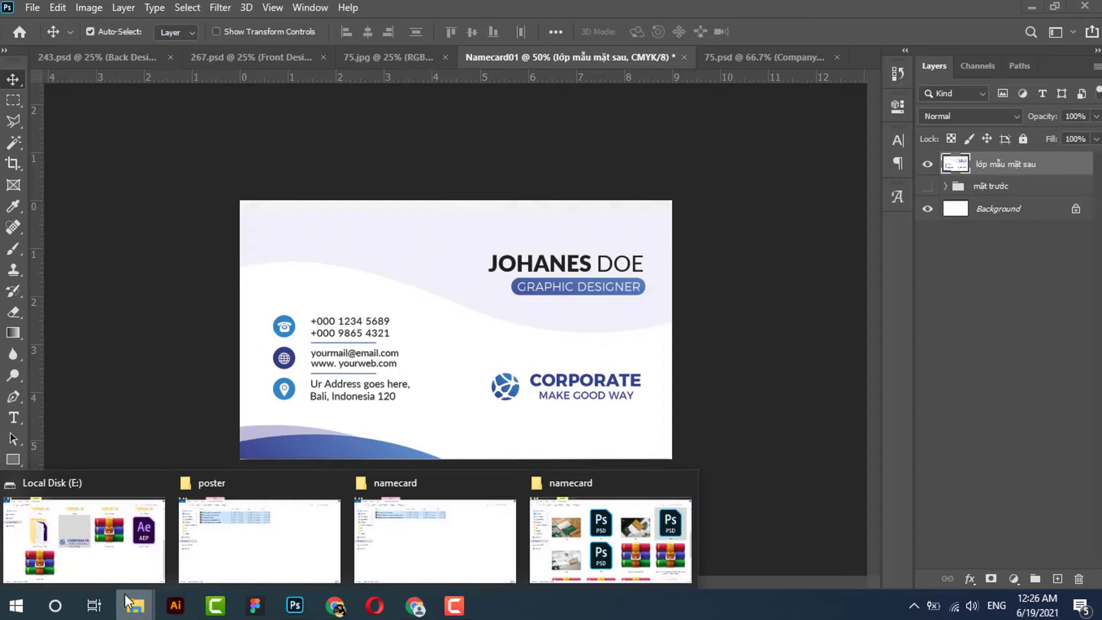
click(107, 549)
drag(484, 311, 442, 453)
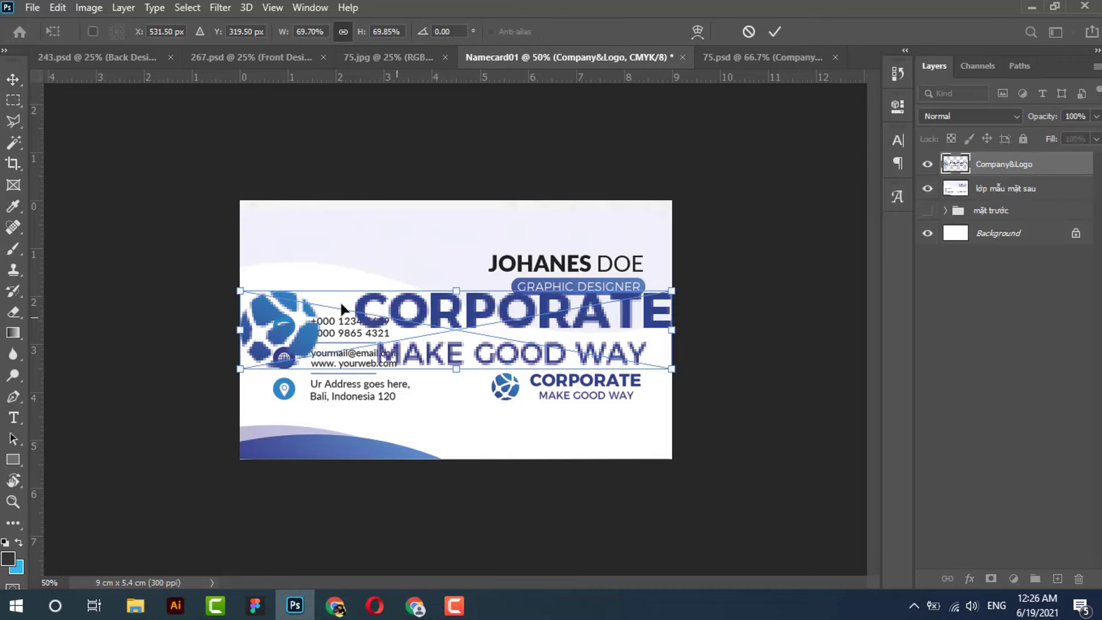
drag(238, 289, 489, 349)
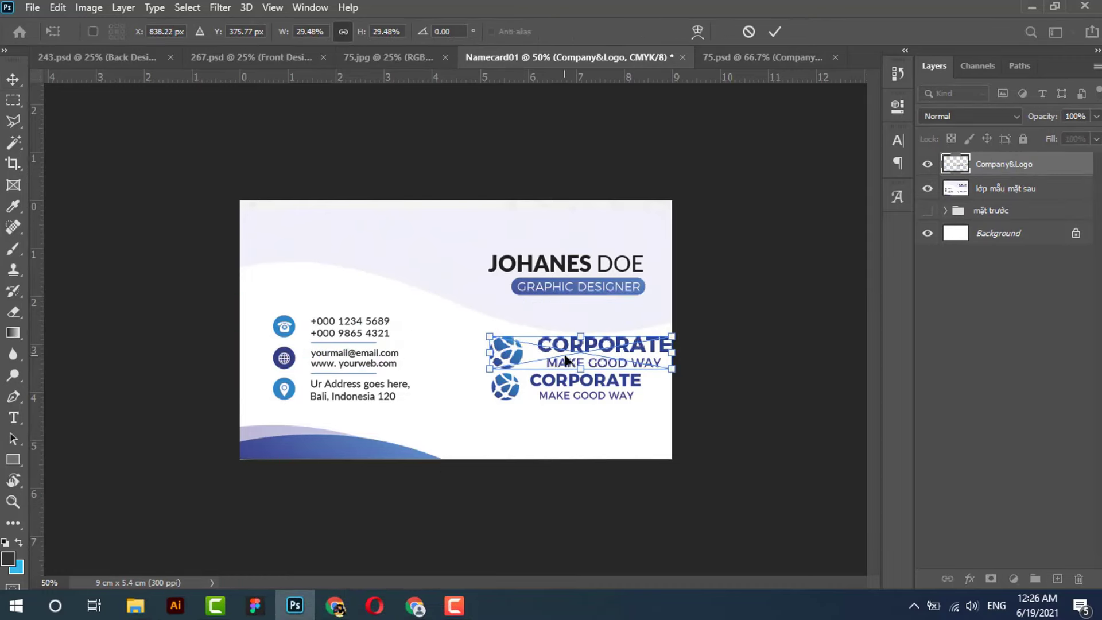
drag(576, 366, 575, 401)
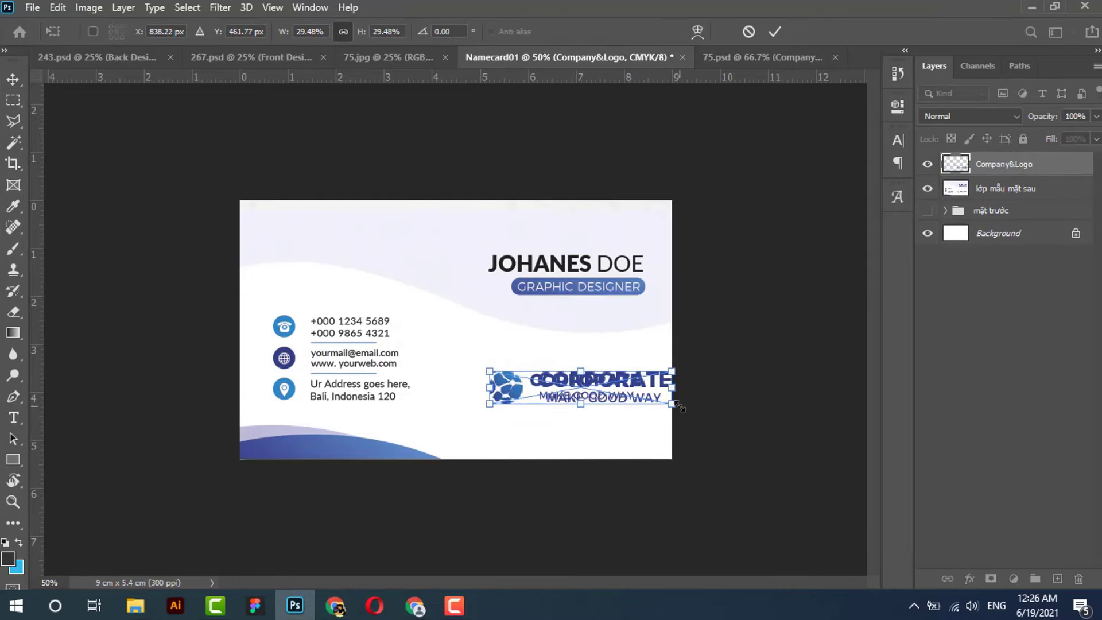
drag(670, 403, 643, 400)
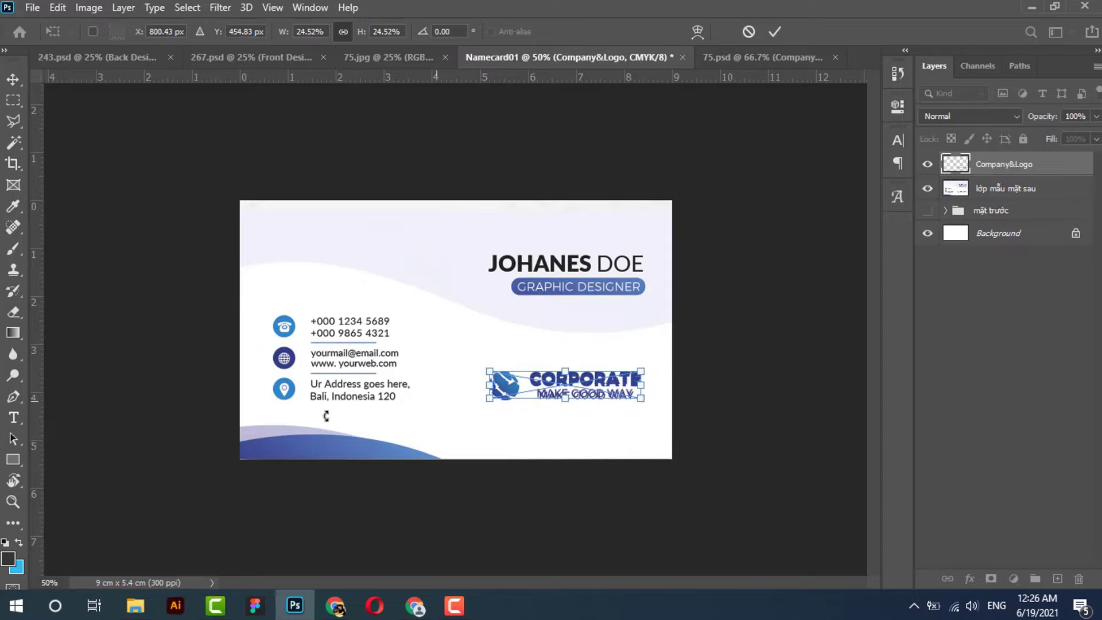
click(13, 79)
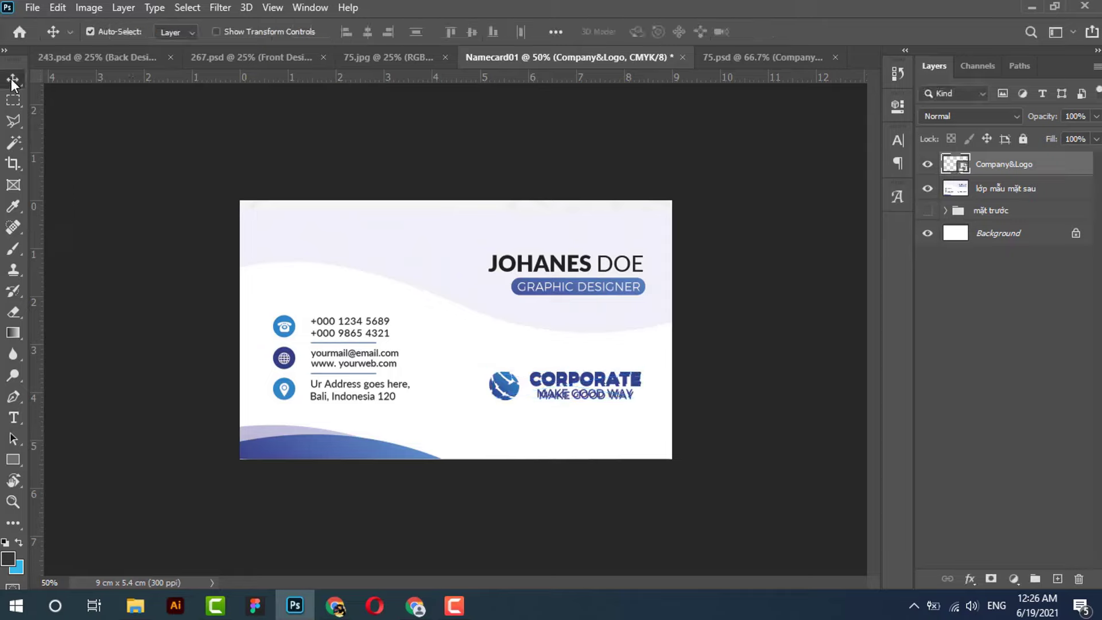
Step: Refine the Company&Logo layer to 23.76% over the CORPORATE logo, then hide it
click(581, 384)
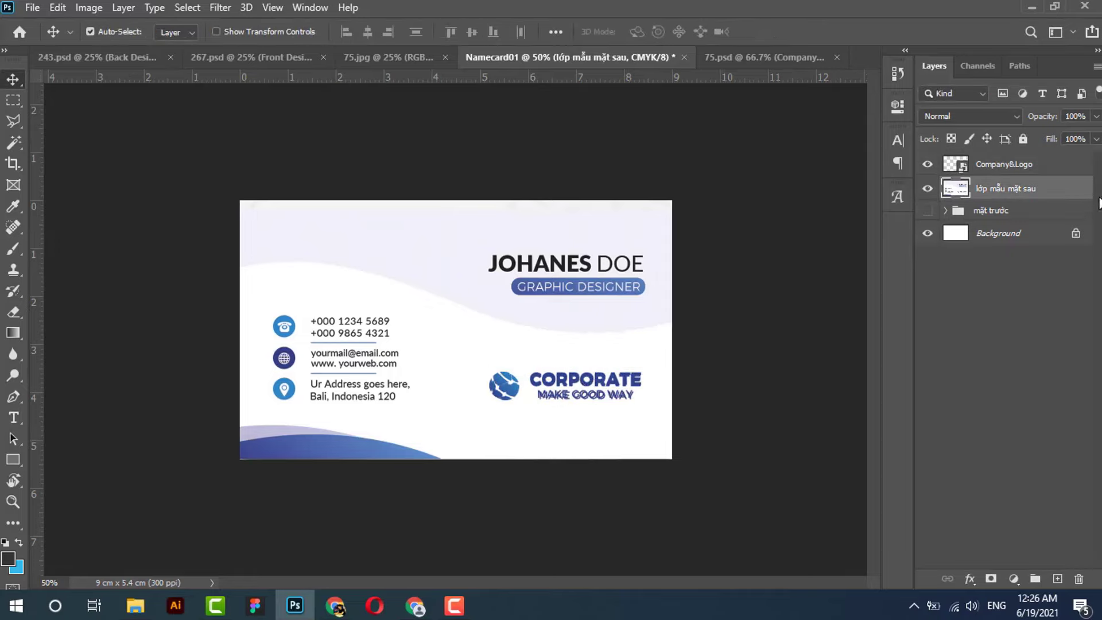
click(976, 166)
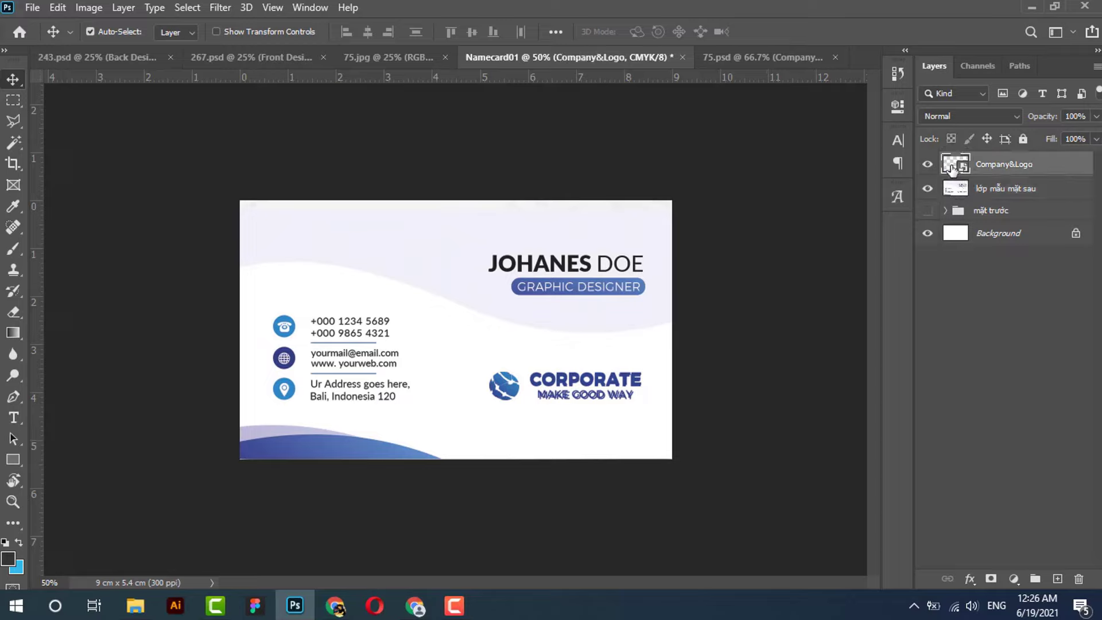
click(929, 166)
key(ctrl+t)
drag(491, 371, 491, 367)
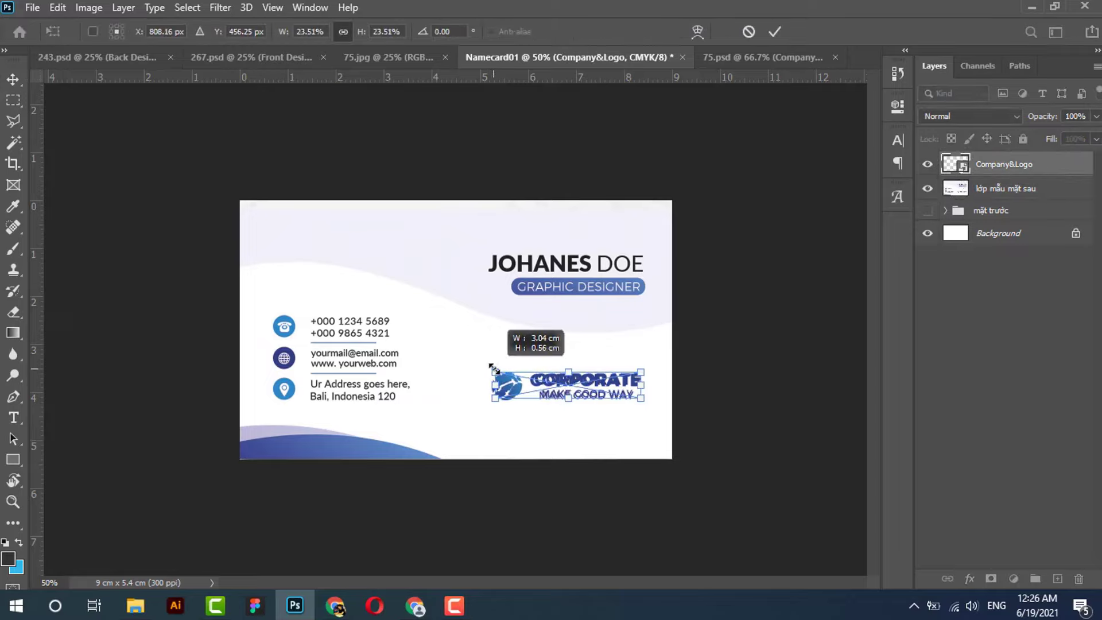
drag(560, 384, 562, 386)
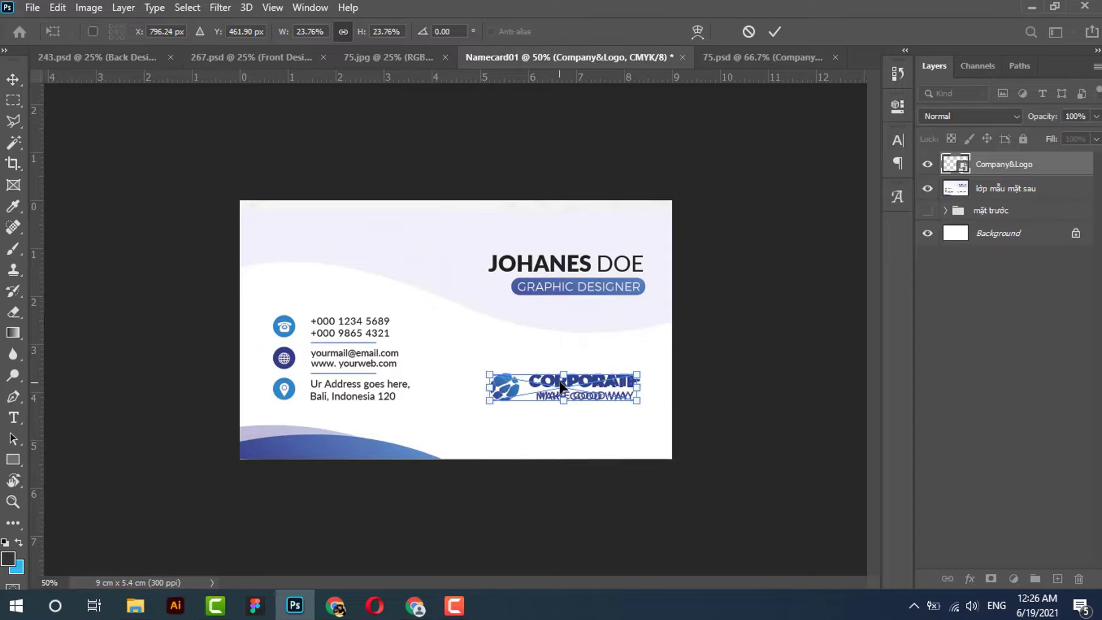
click(14, 79)
click(927, 164)
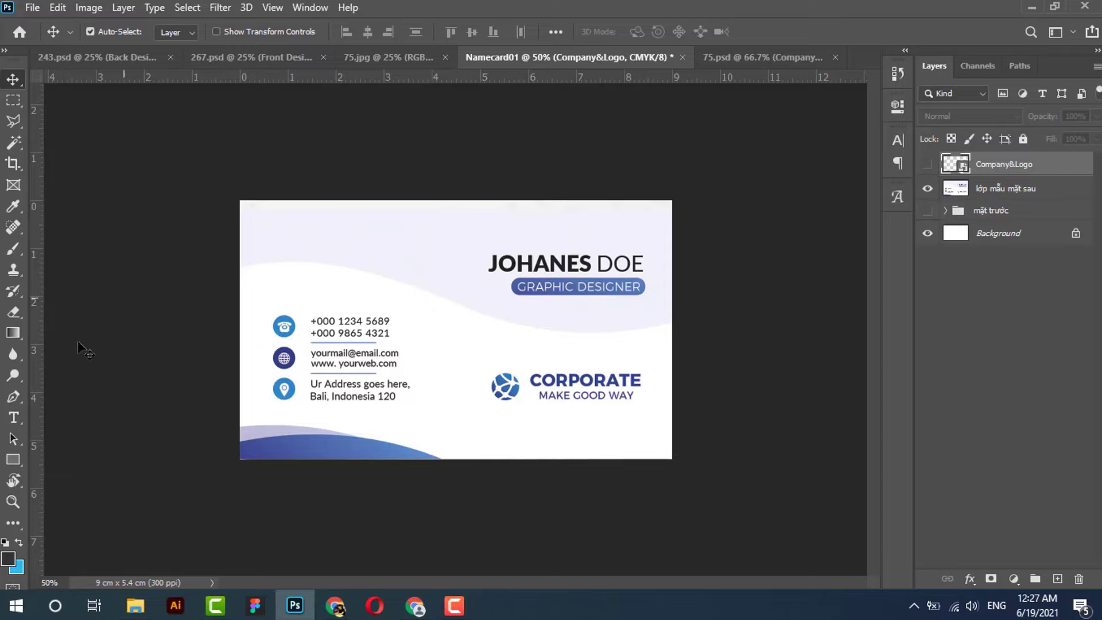
Step: On a new layer, trace the upper wave with the Pen tool, closing the shape above the card
click(1057, 579)
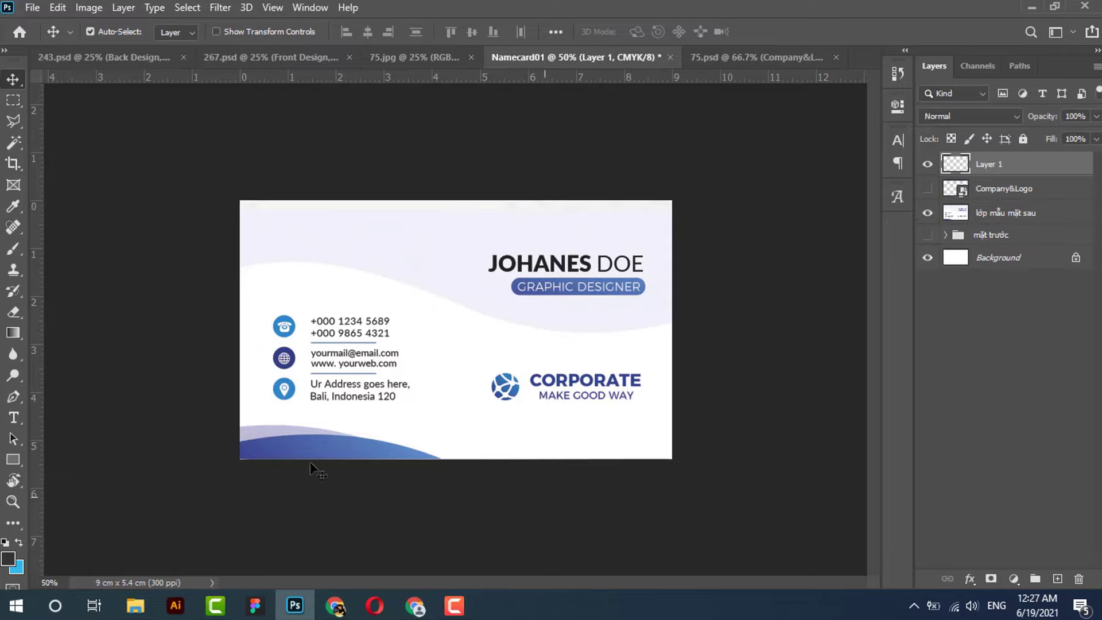
click(13, 394)
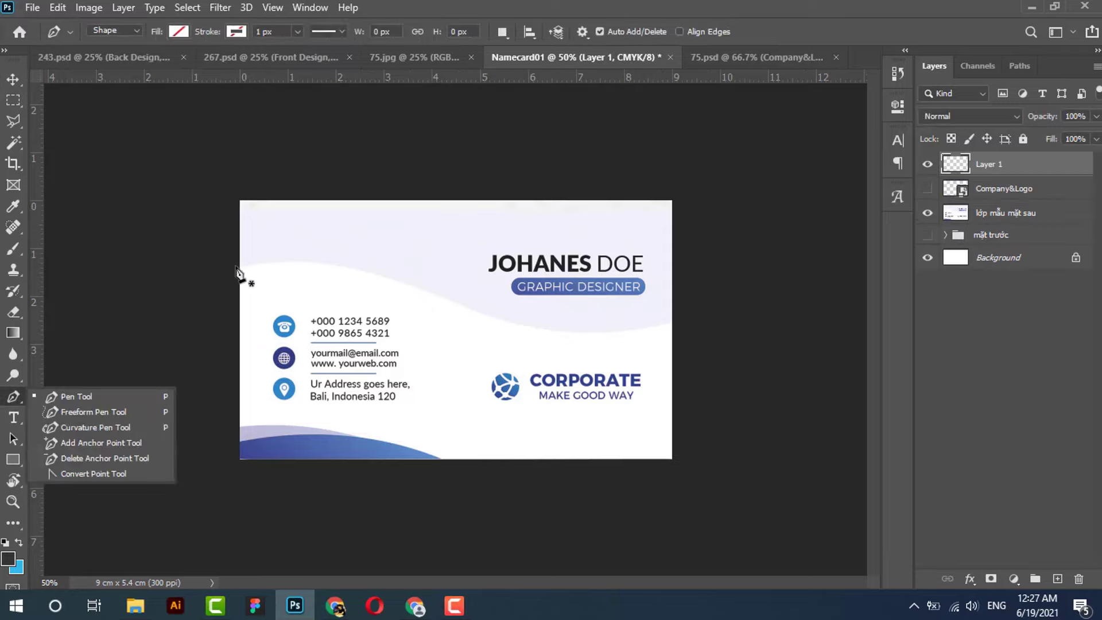
click(235, 267)
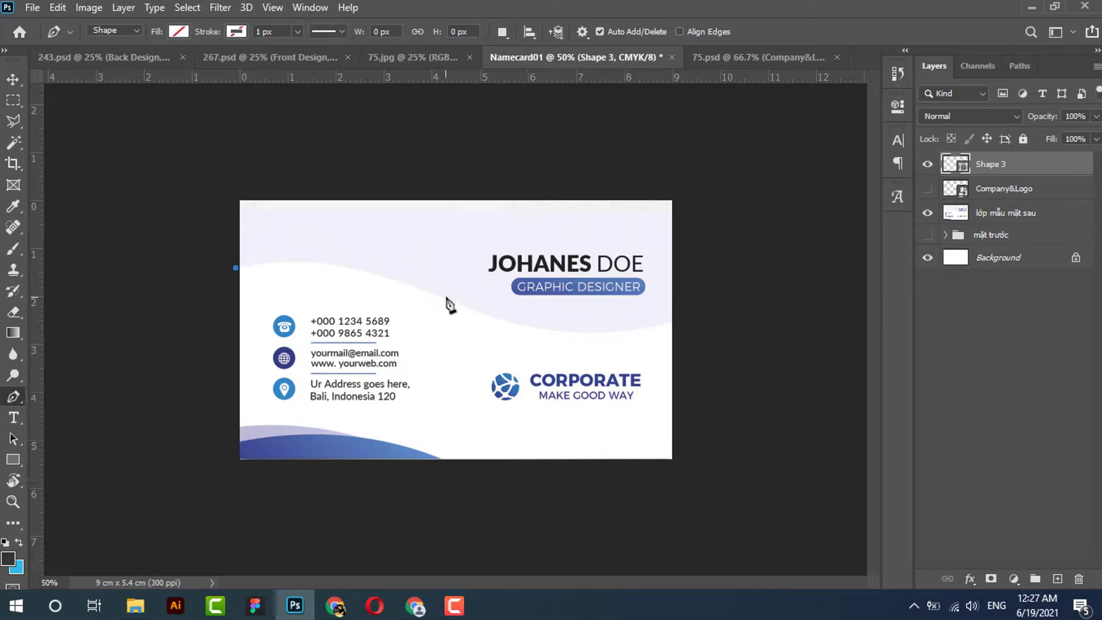
drag(455, 303, 583, 366)
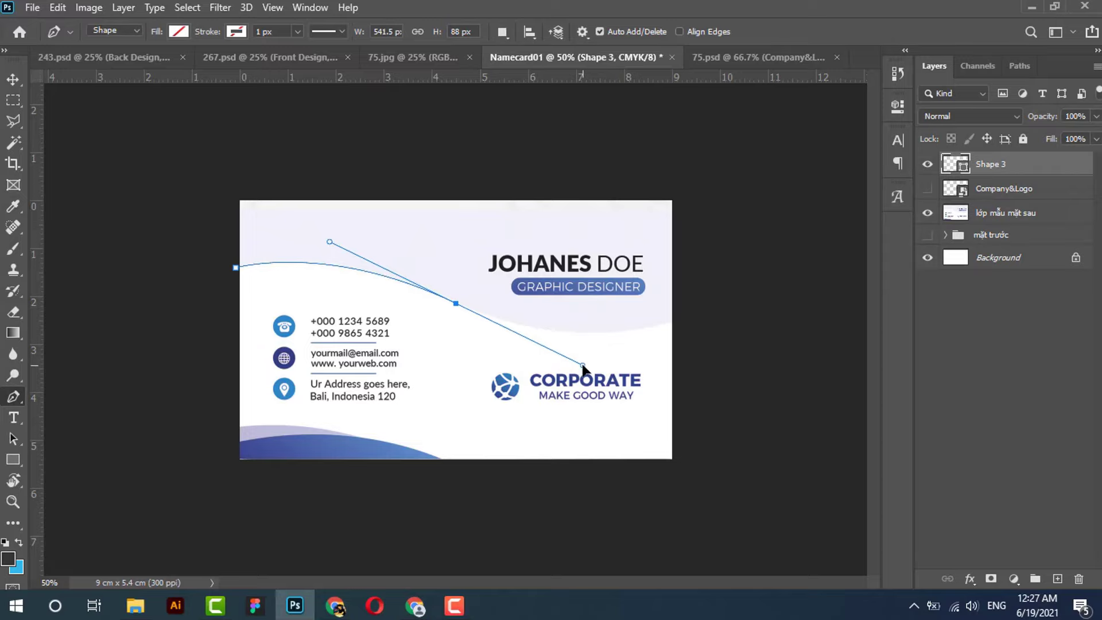
drag(582, 366, 500, 333)
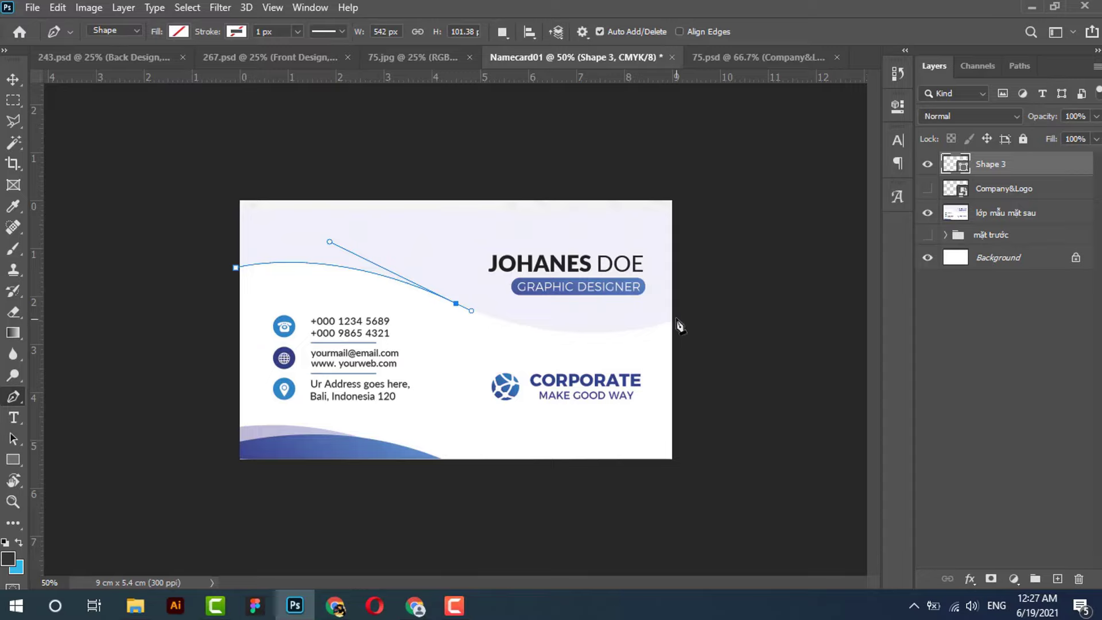
drag(679, 316, 761, 276)
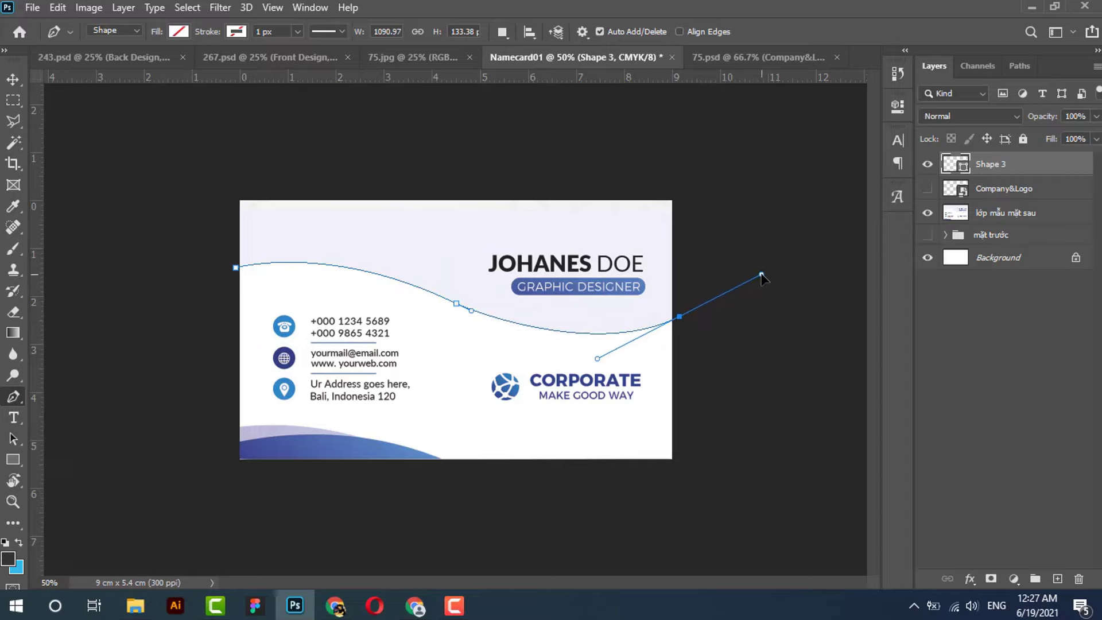
click(695, 169)
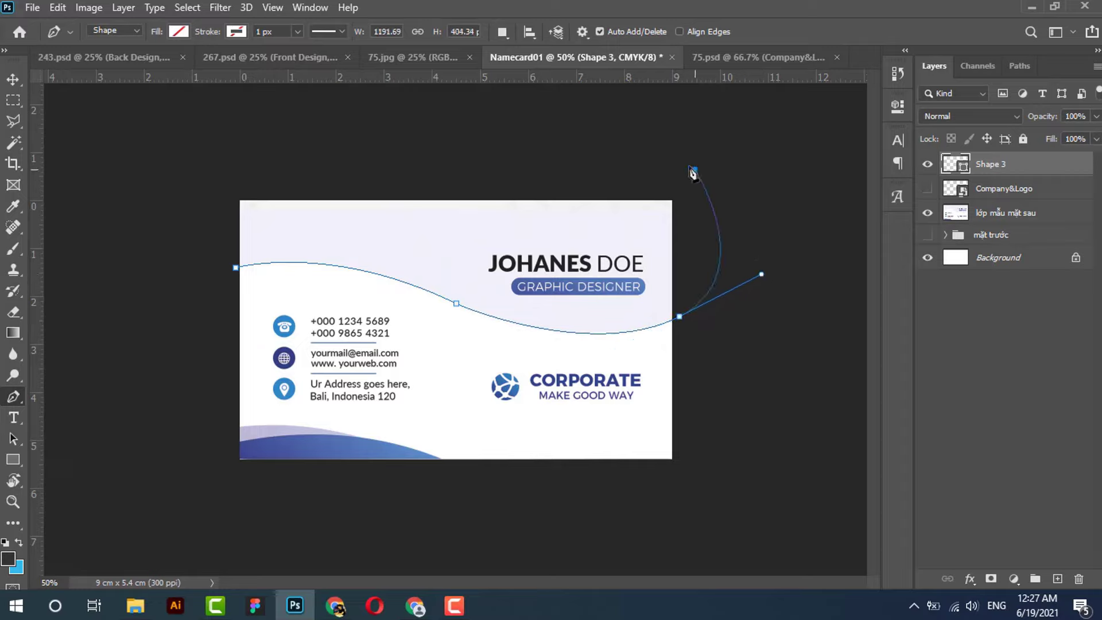
click(201, 147)
click(236, 268)
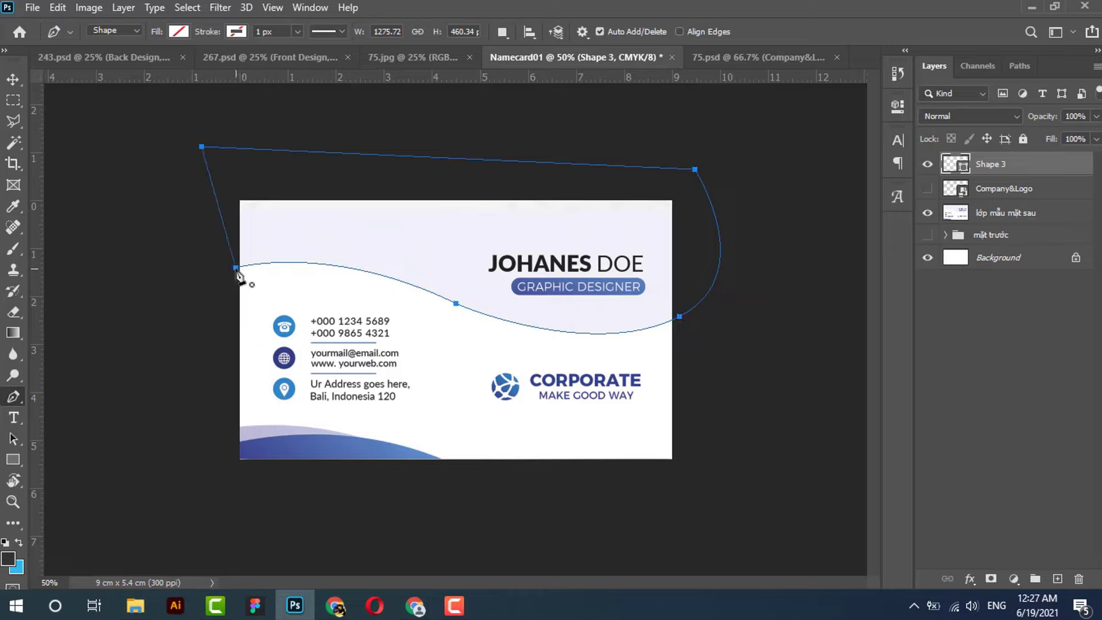
click(177, 31)
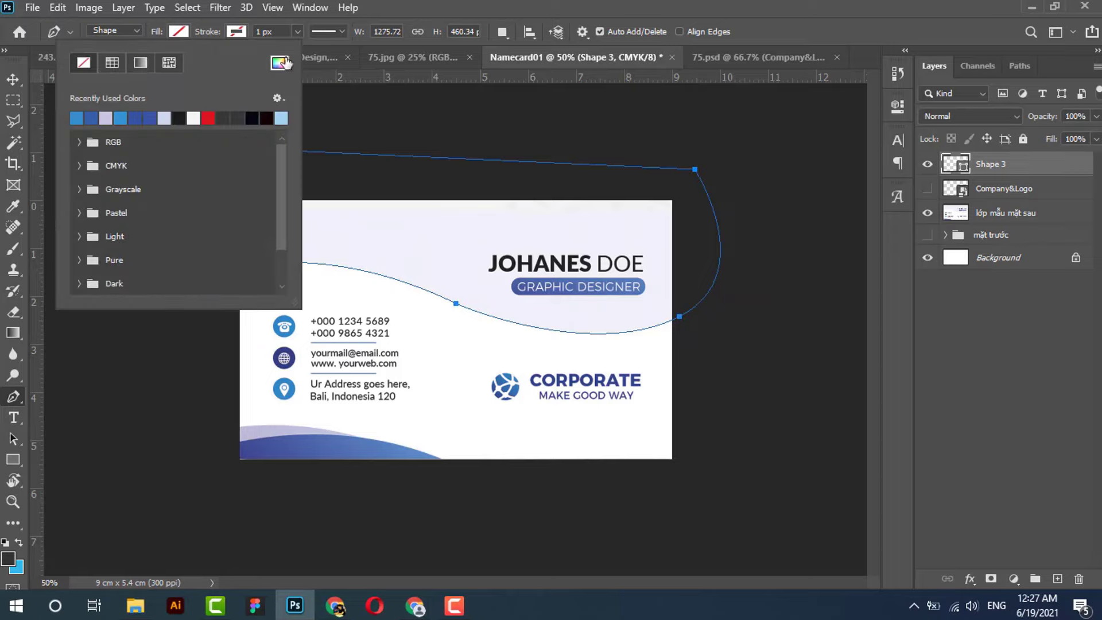
Step: Fill the wave shape with pale lavender sampled from the card
click(281, 63)
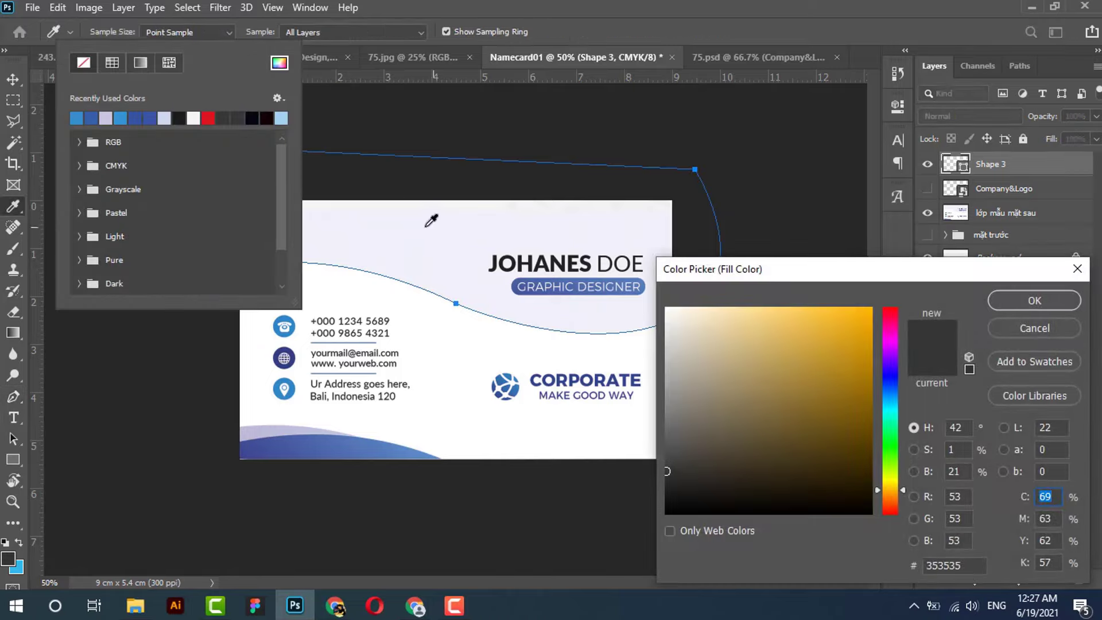
click(426, 234)
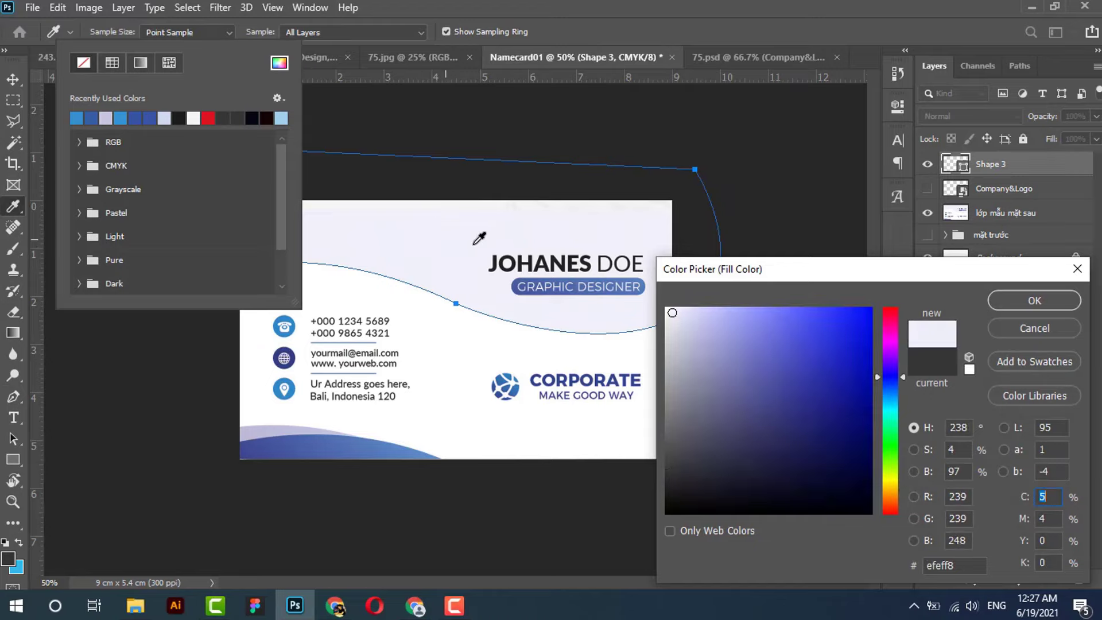
click(1024, 305)
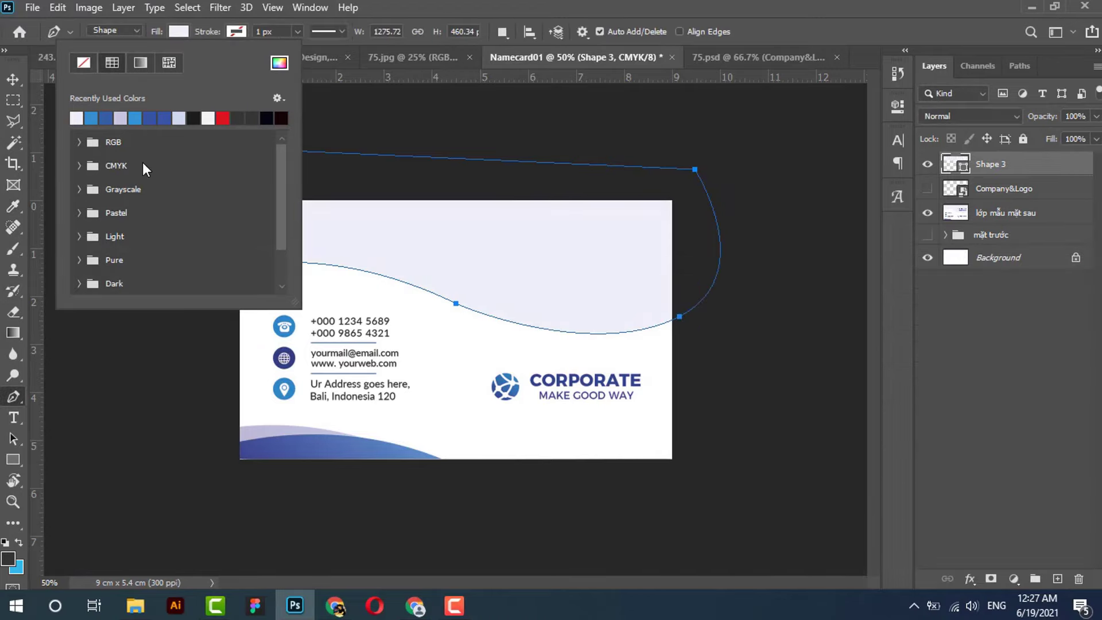
click(18, 79)
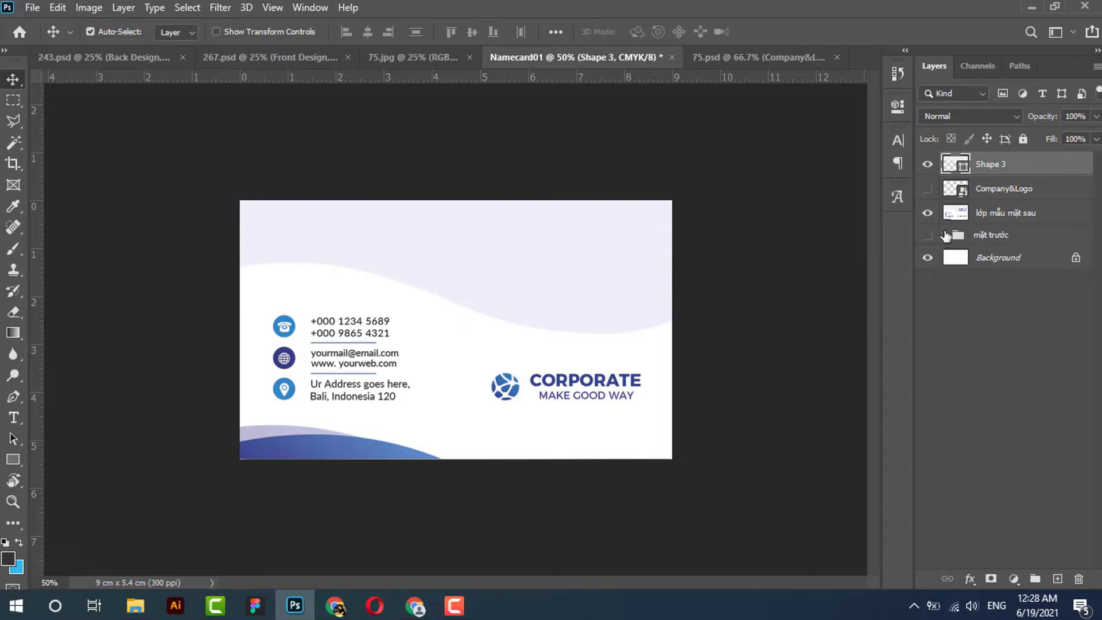
Step: Move Shape 3 beneath the 'lớp mẫu mặt sau' template layer
click(927, 214)
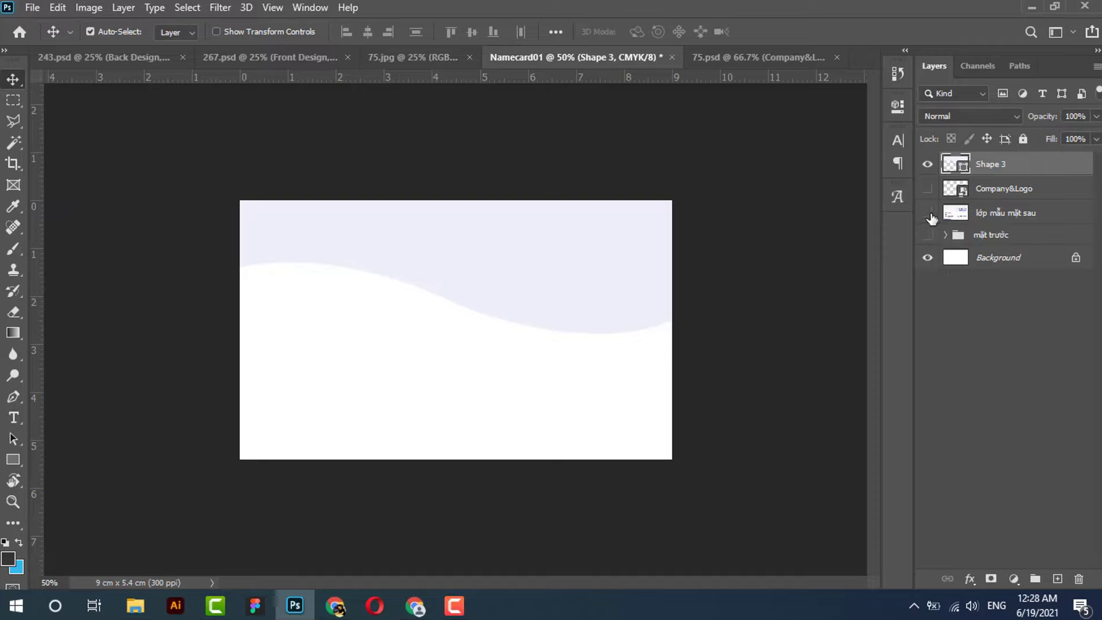
click(929, 214)
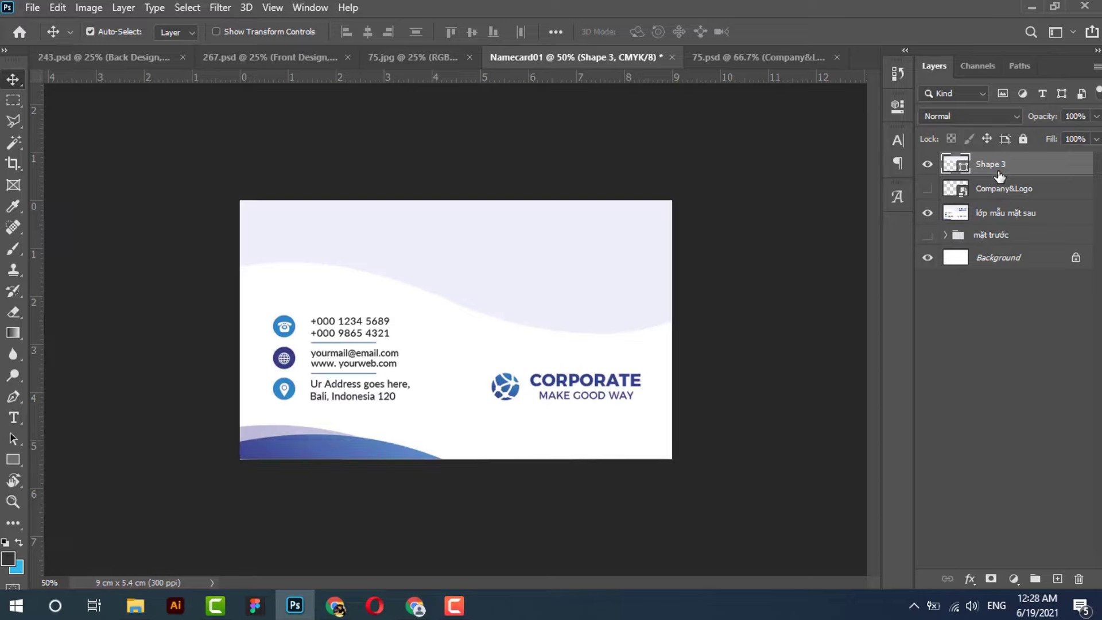
drag(997, 172, 1006, 223)
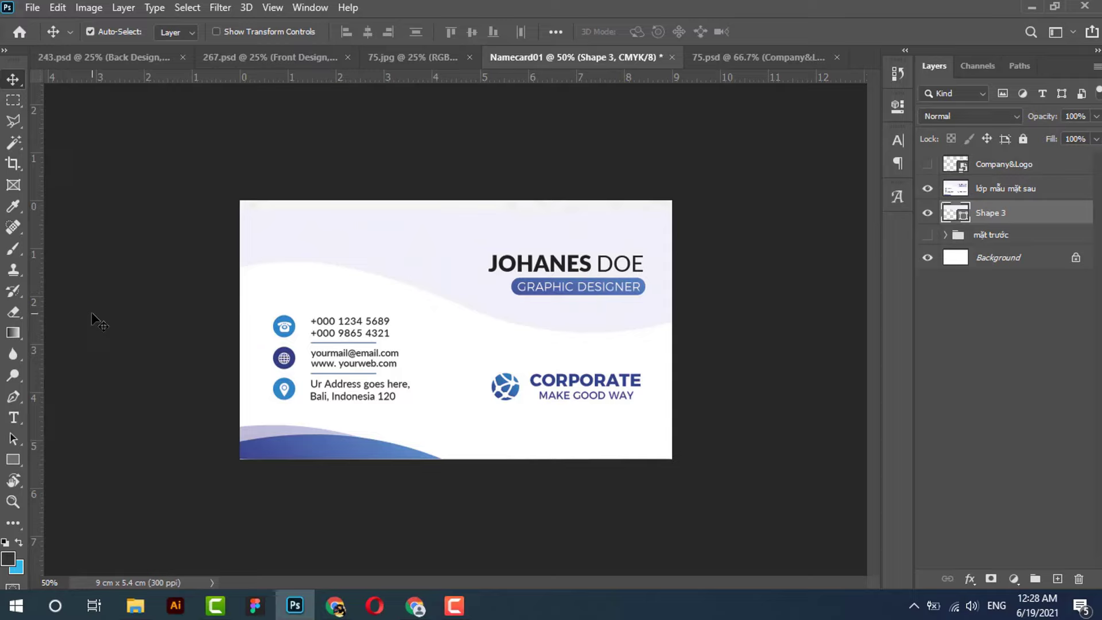
Step: Create a horizontal type layer above the template's name line on the card
click(14, 422)
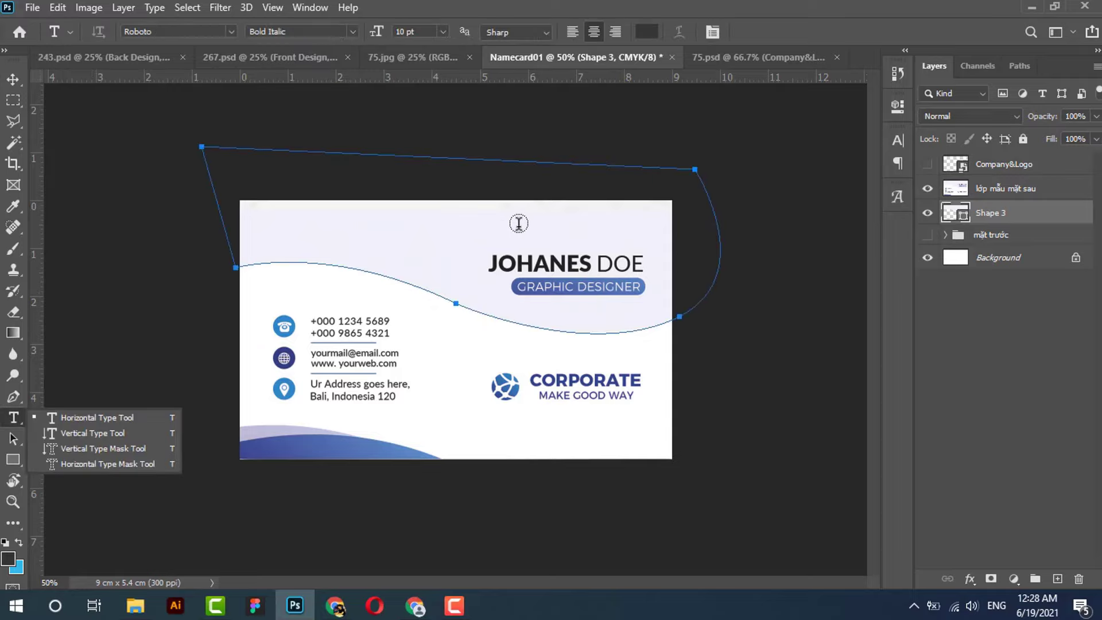
click(85, 417)
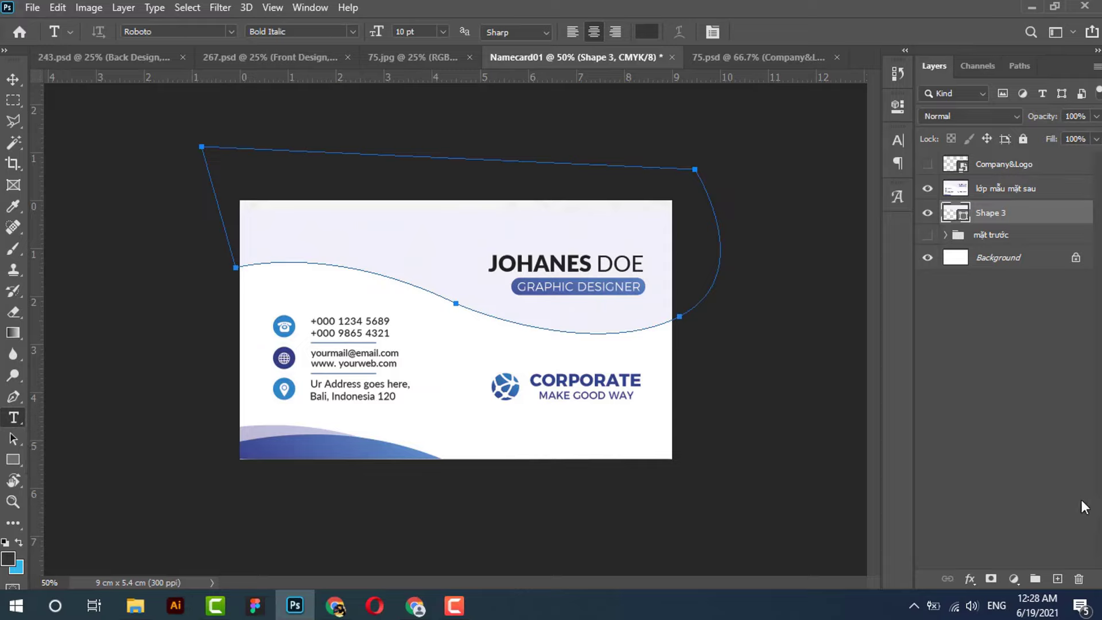
click(1005, 189)
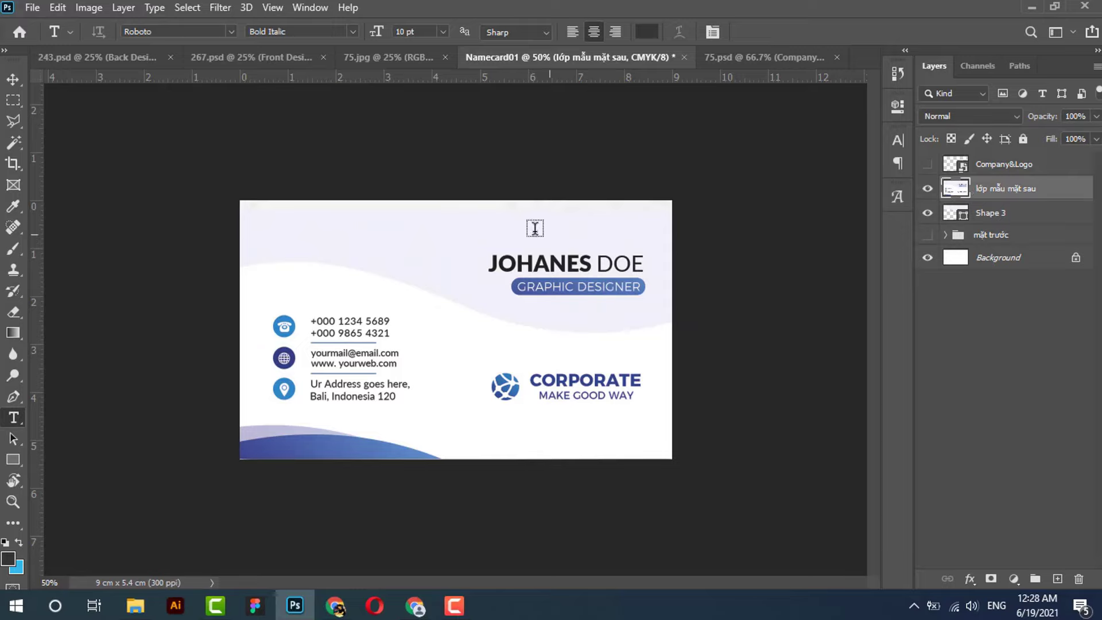
click(487, 240)
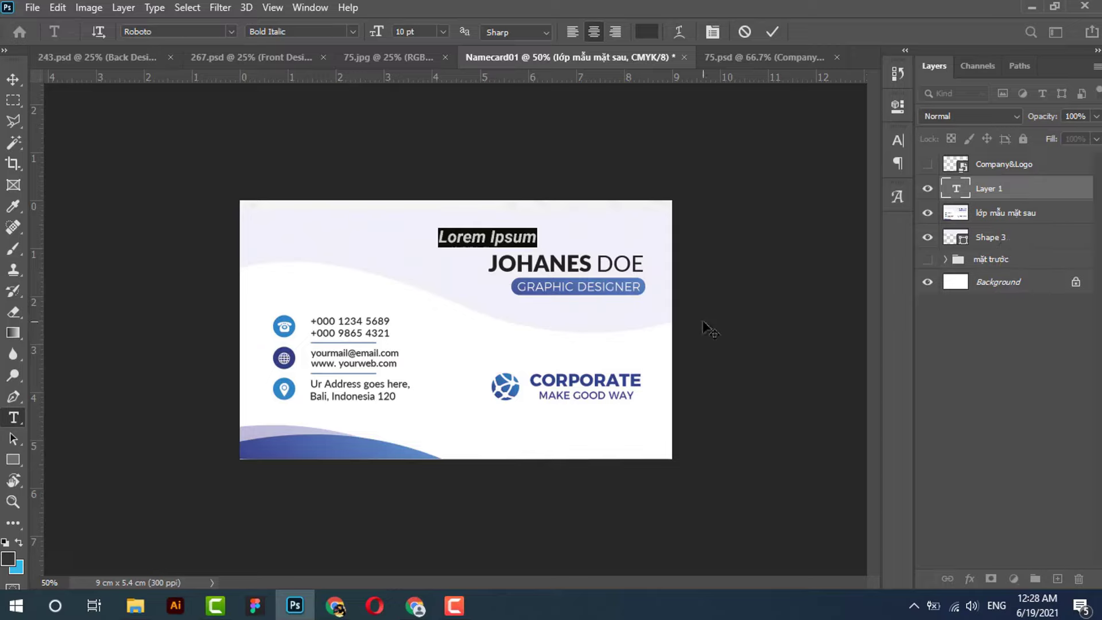
Step: Replace the placeholder with the cardholder's name in Roboto Bold 14 pt
key(BackSpace)
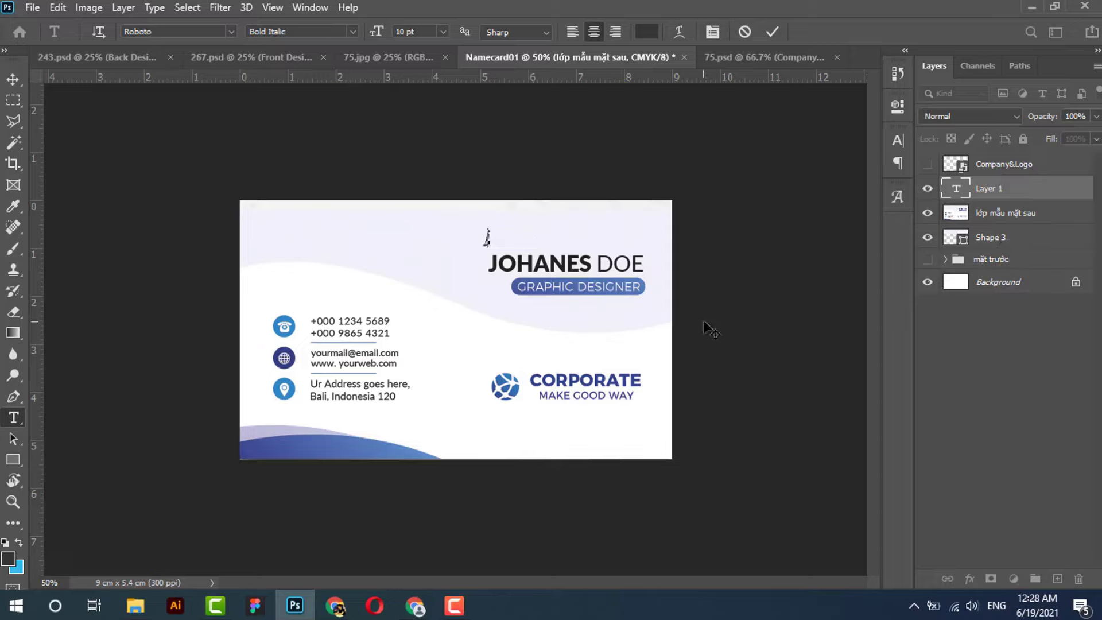
text(O)
text(HA)
text(NS )
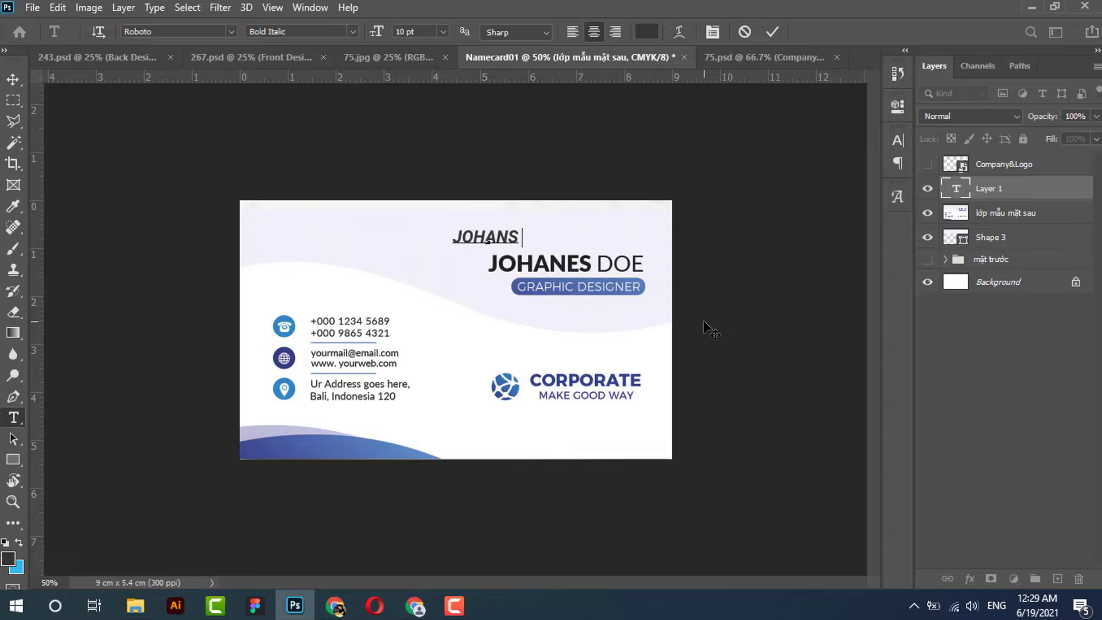
text(DO)
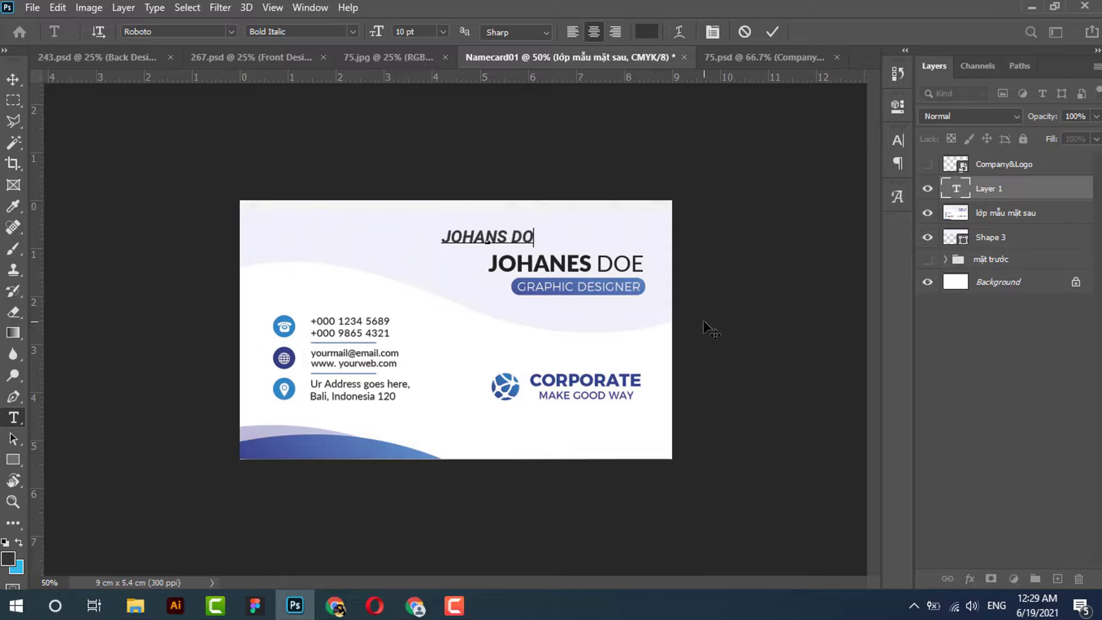
text(E)
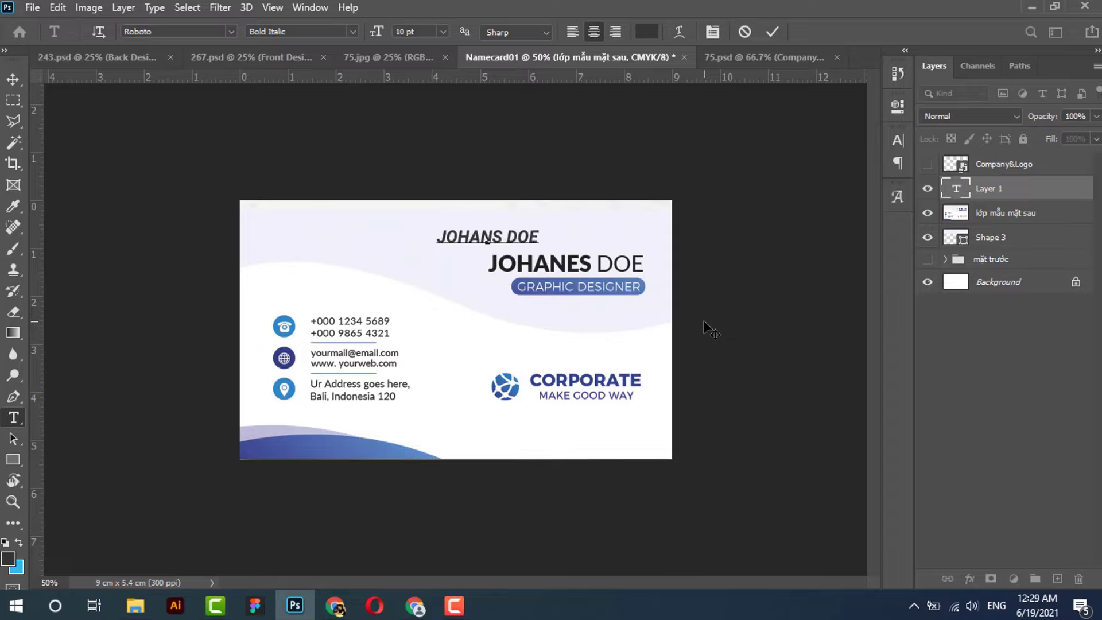
key(ctrl+a)
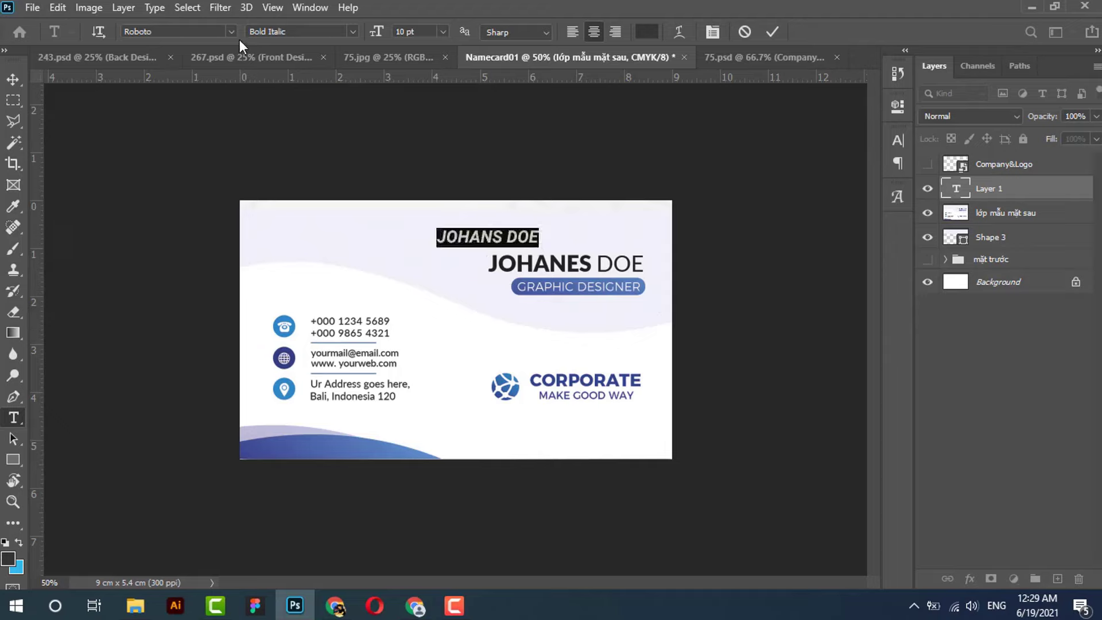
click(353, 31)
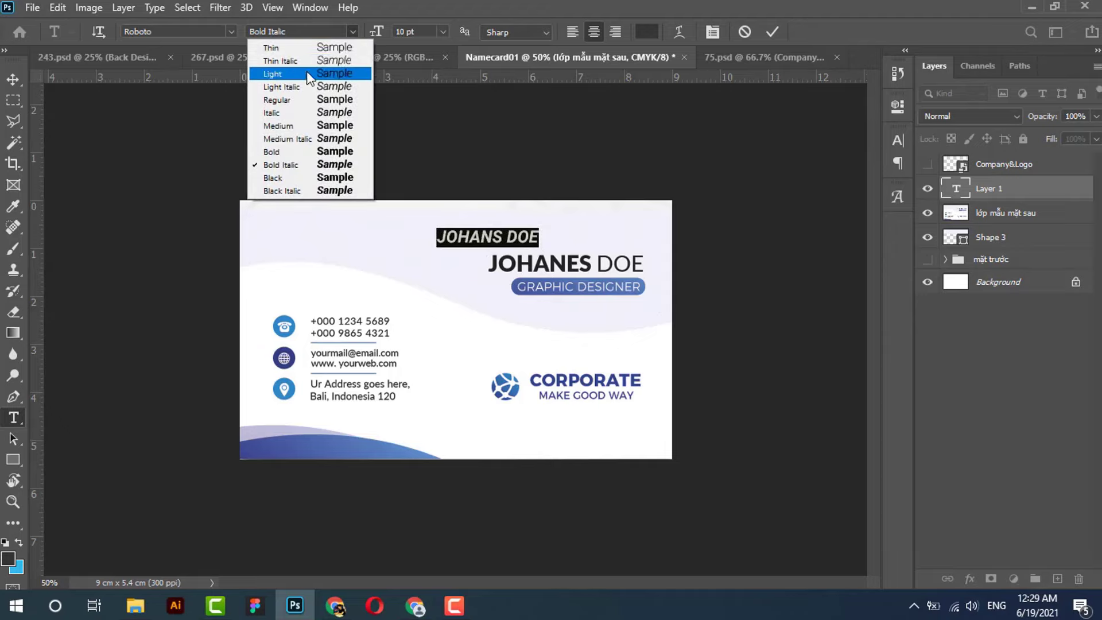
click(308, 150)
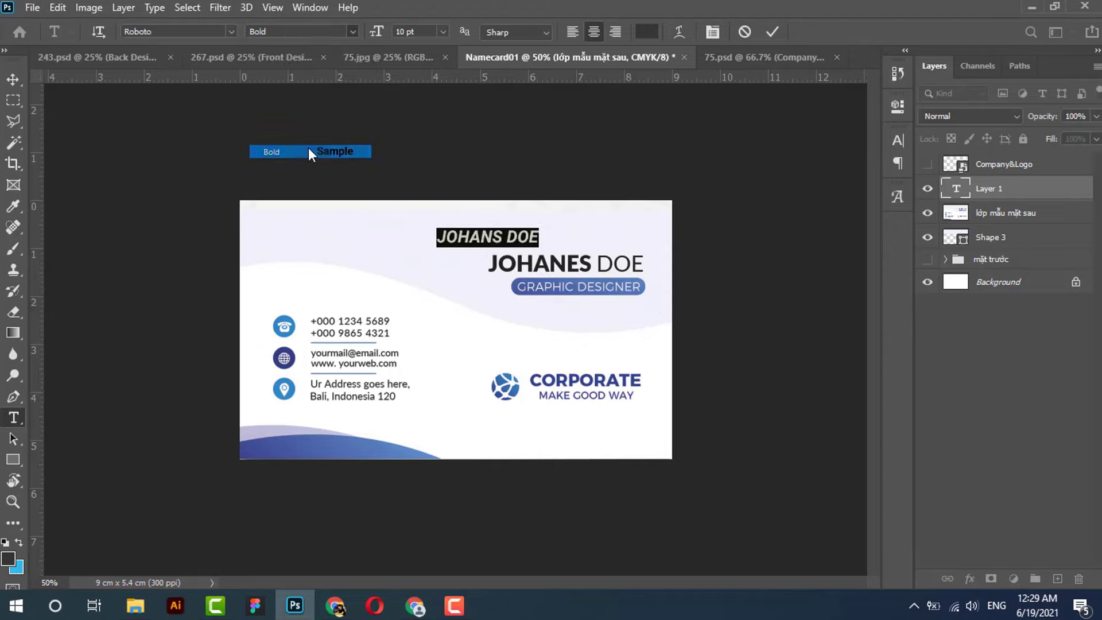
click(443, 32)
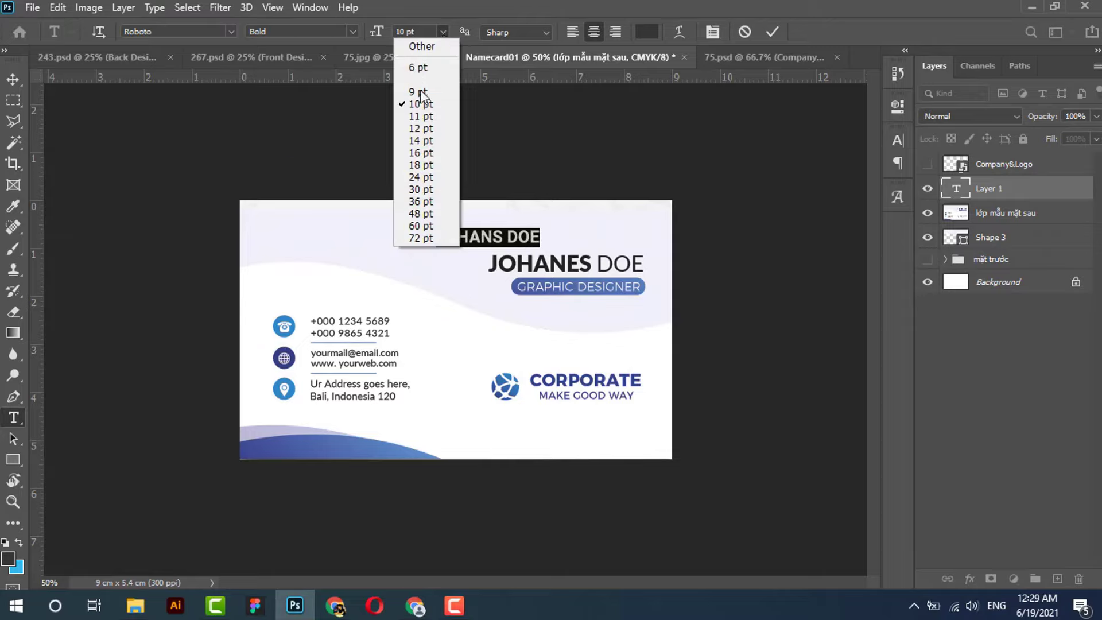
click(428, 140)
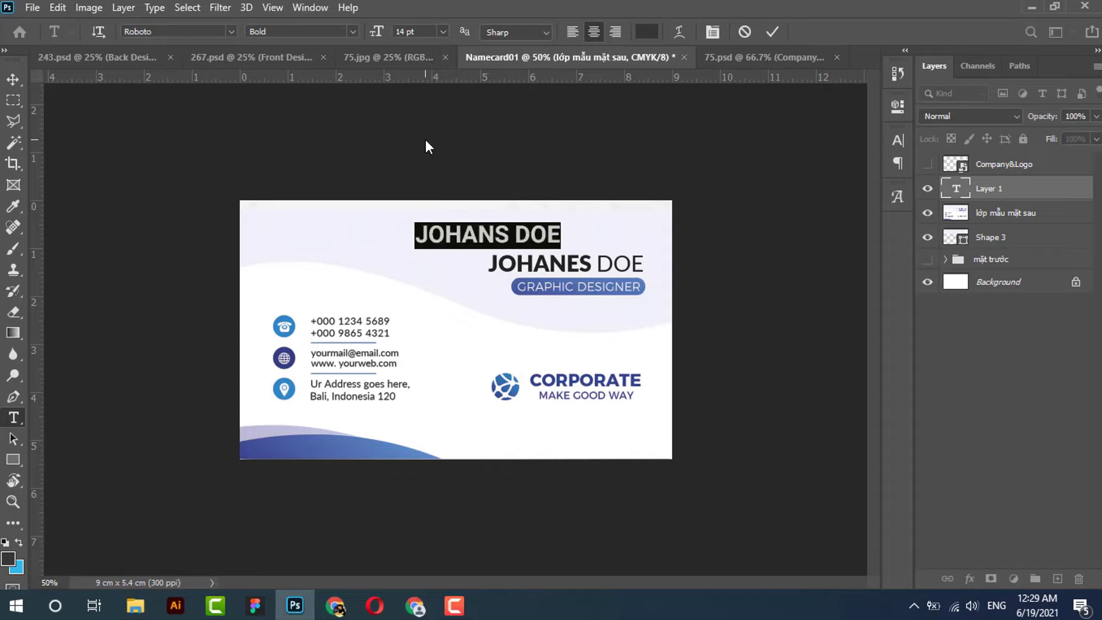
click(19, 78)
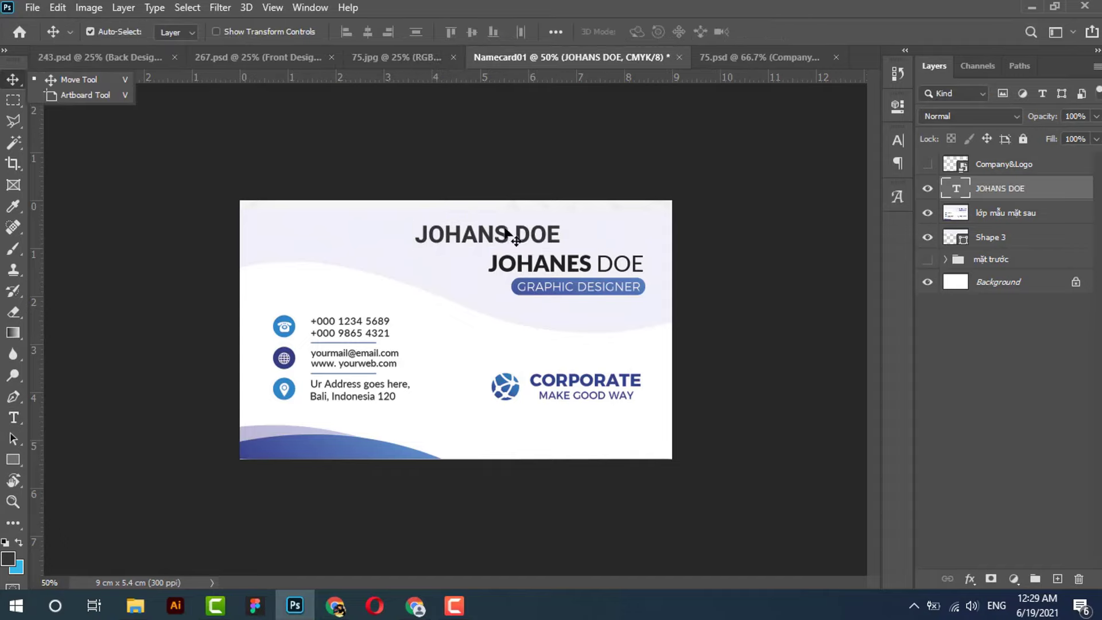
Step: Position the new name line above the existing name, keeping it at 14 pt
mouse_move(517, 238)
mouse_down()
mouse_move(564, 264)
mouse_move(599, 236)
mouse_up()
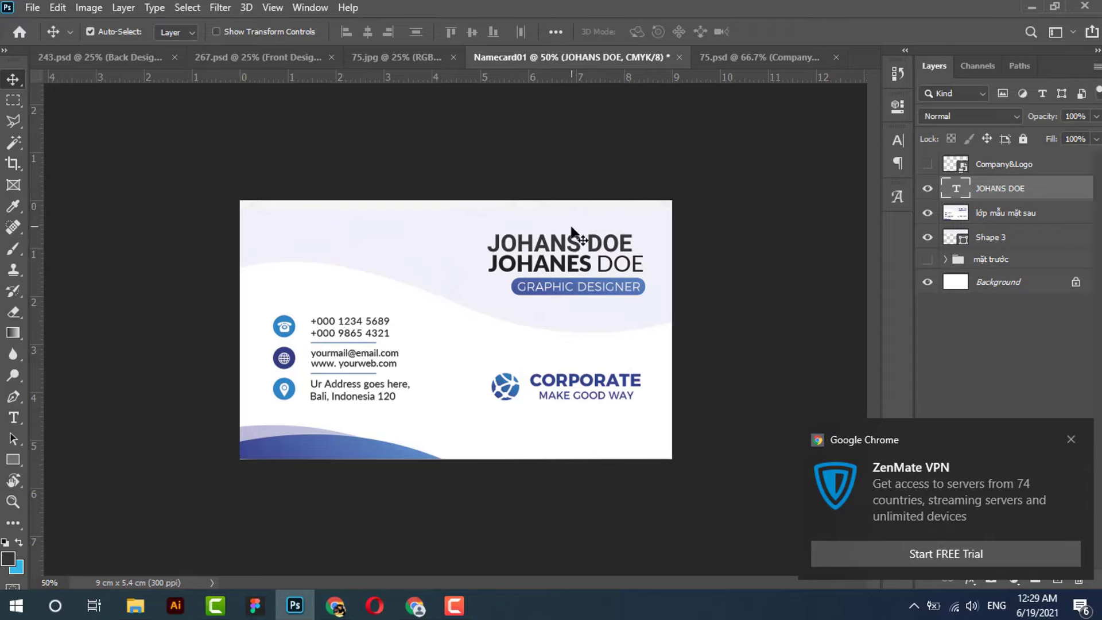
click(572, 238)
click(572, 240)
double_click(574, 244)
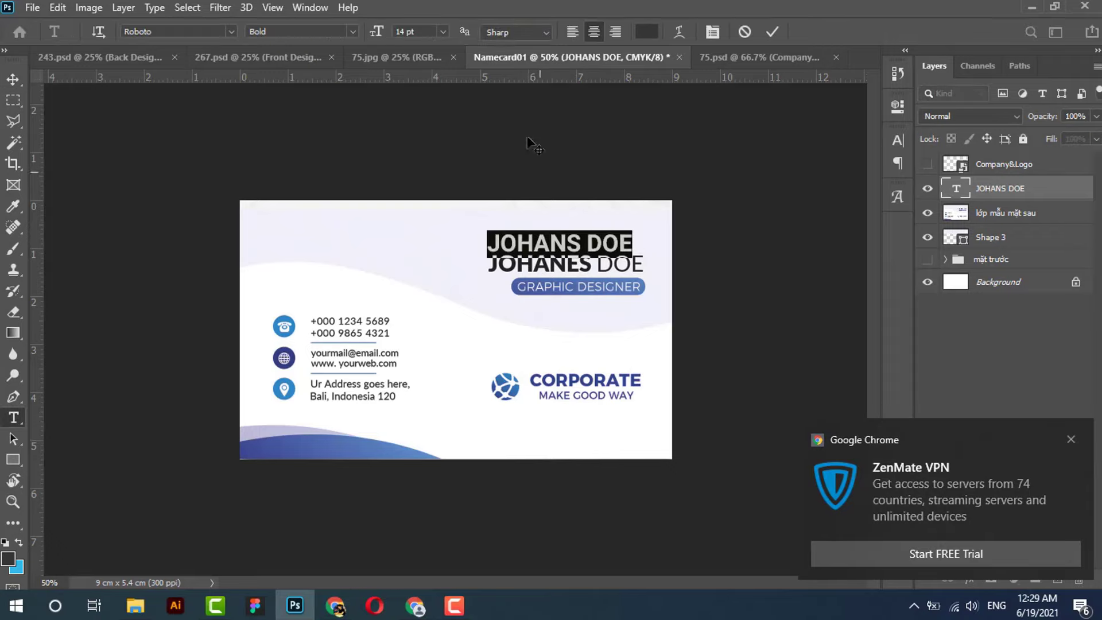
click(445, 32)
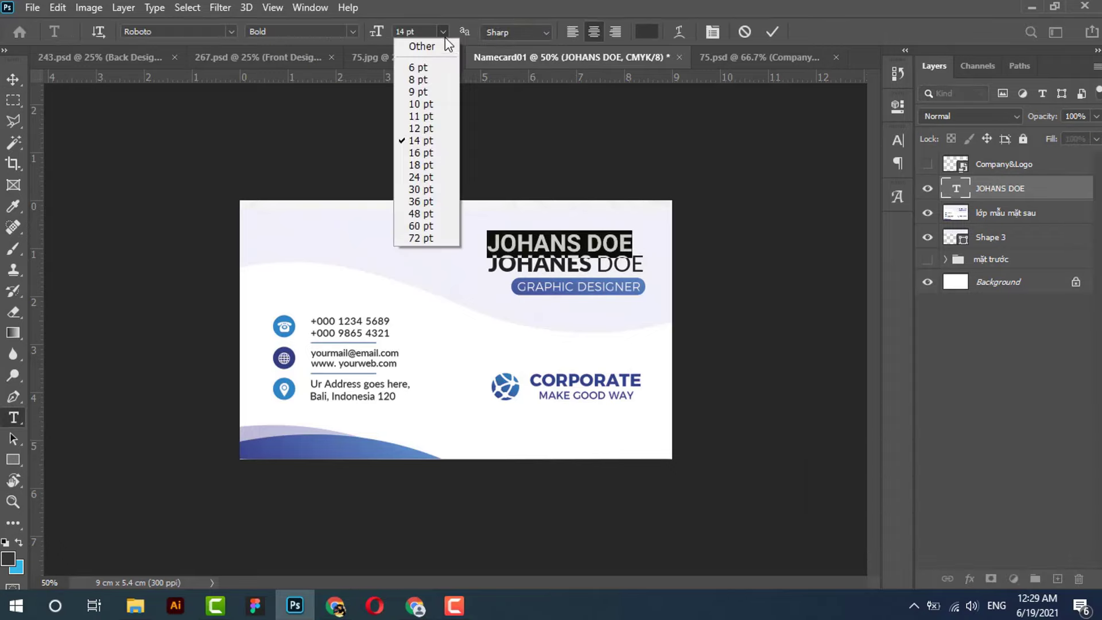
click(428, 152)
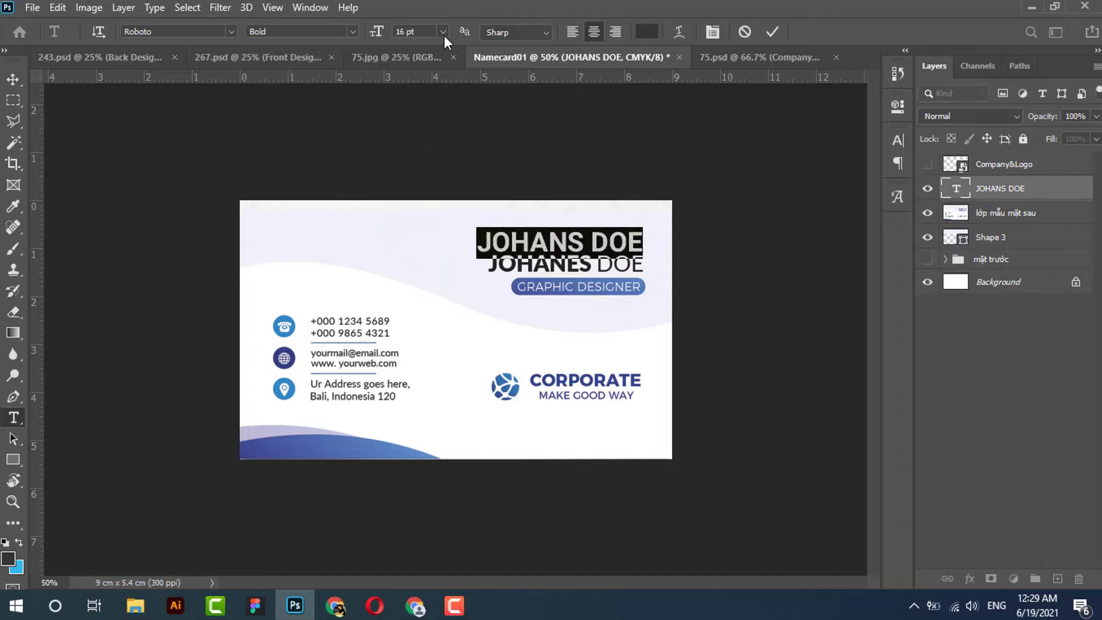
click(443, 33)
click(416, 144)
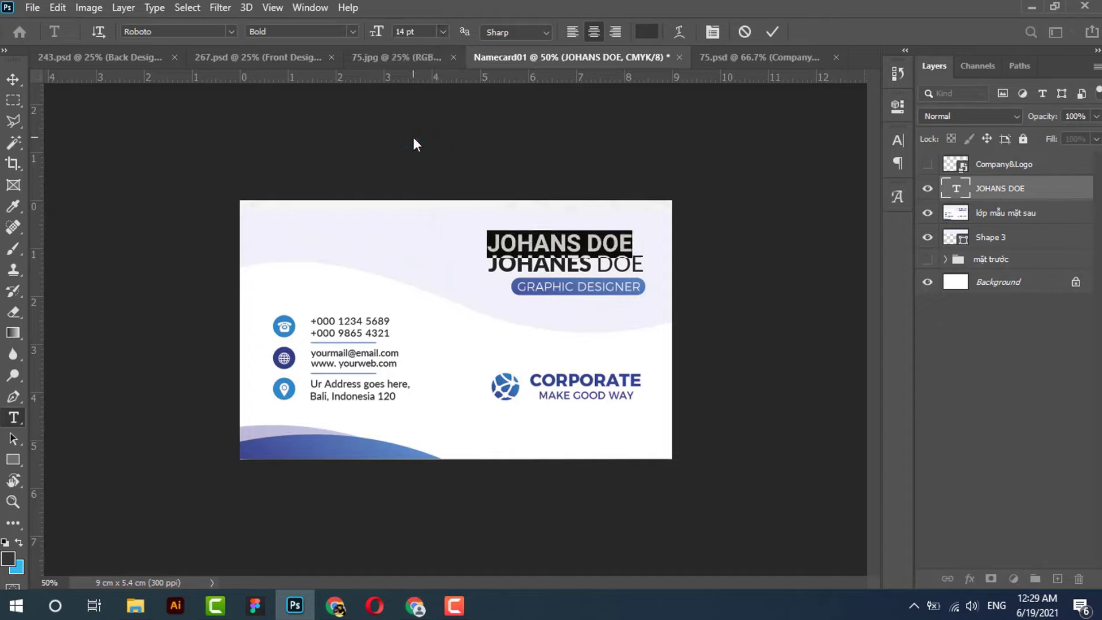
click(21, 75)
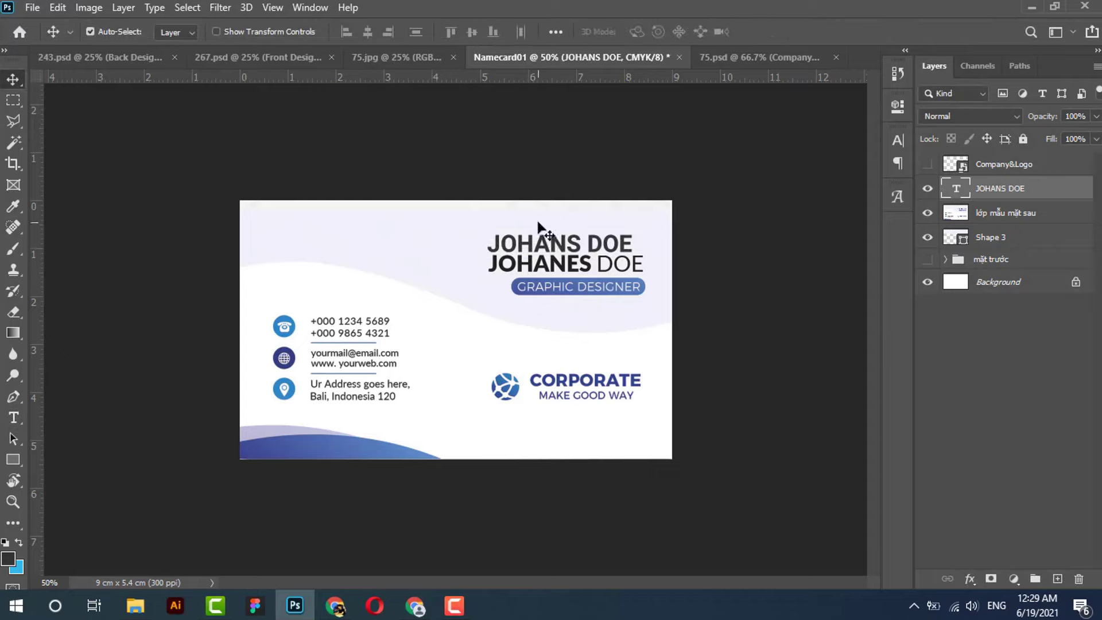
drag(554, 245, 555, 244)
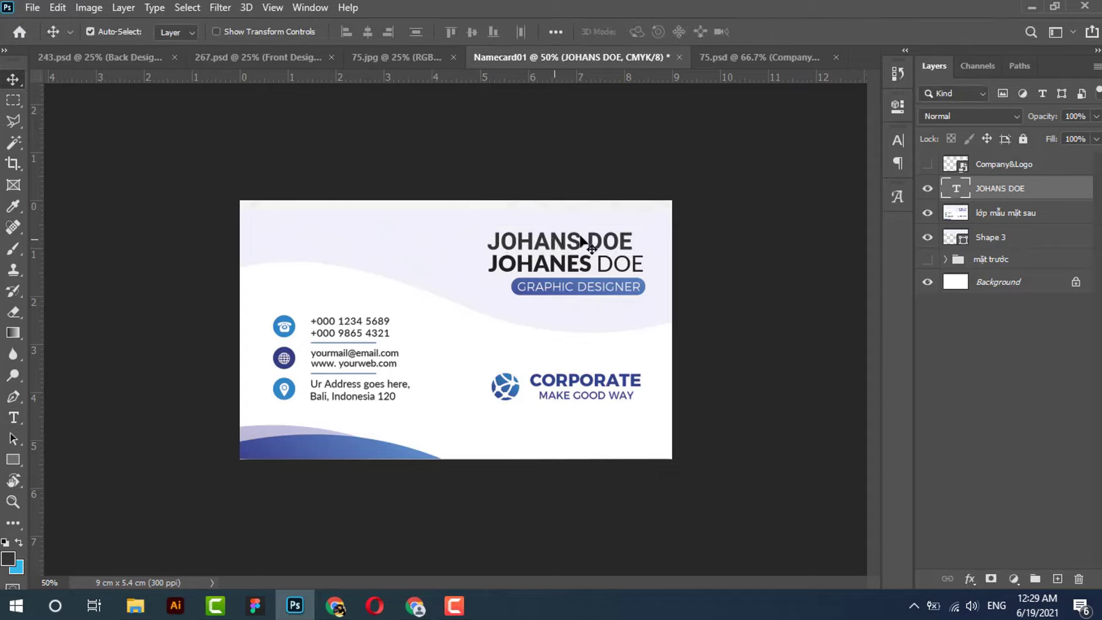
Step: Set the surname word of the new name line to Roboto Regular
key(t)
click(589, 239)
drag(588, 238, 636, 238)
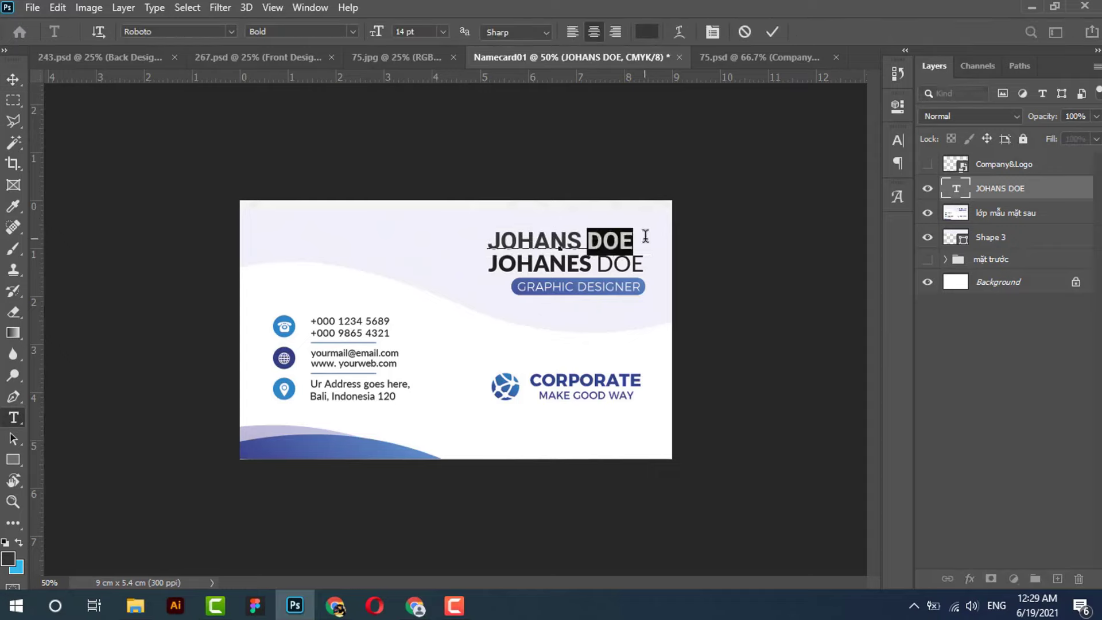
click(443, 32)
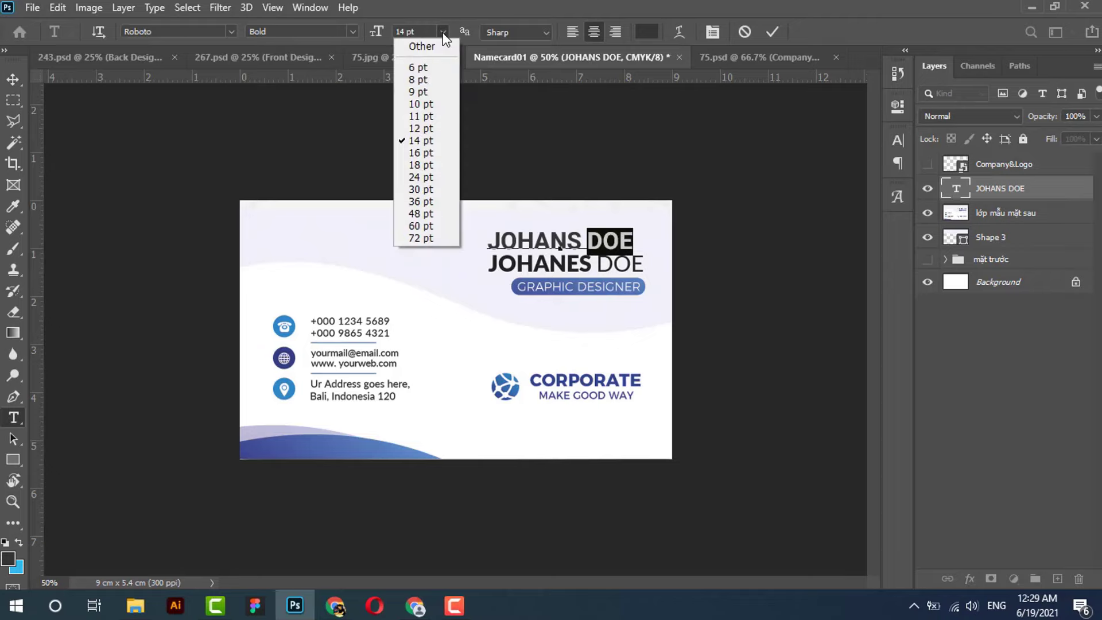
click(354, 32)
click(353, 33)
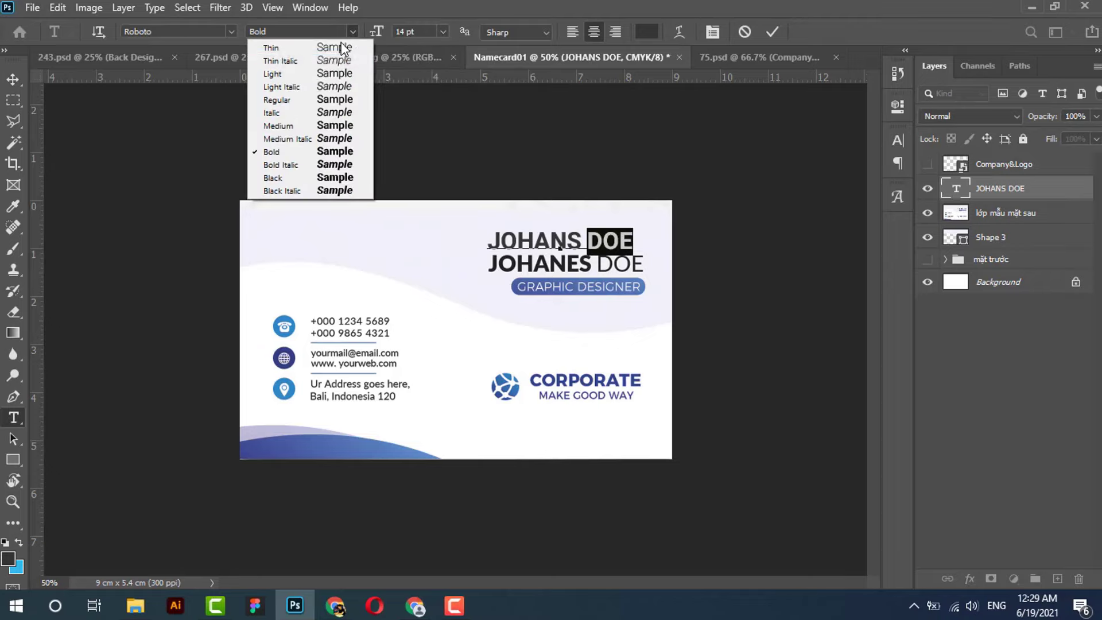
click(302, 100)
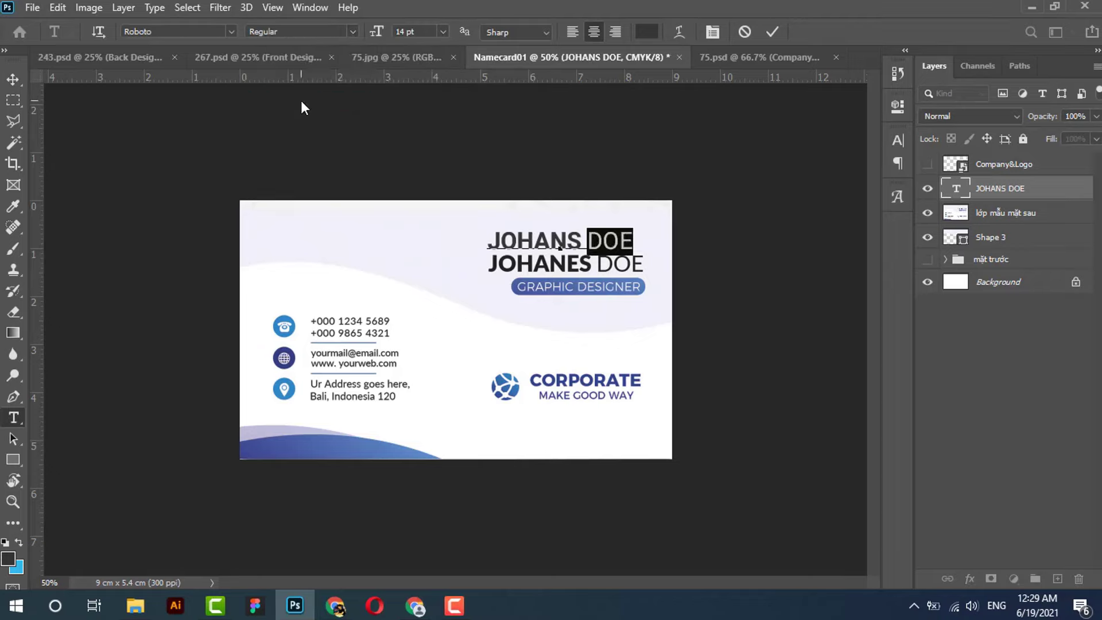
click(12, 83)
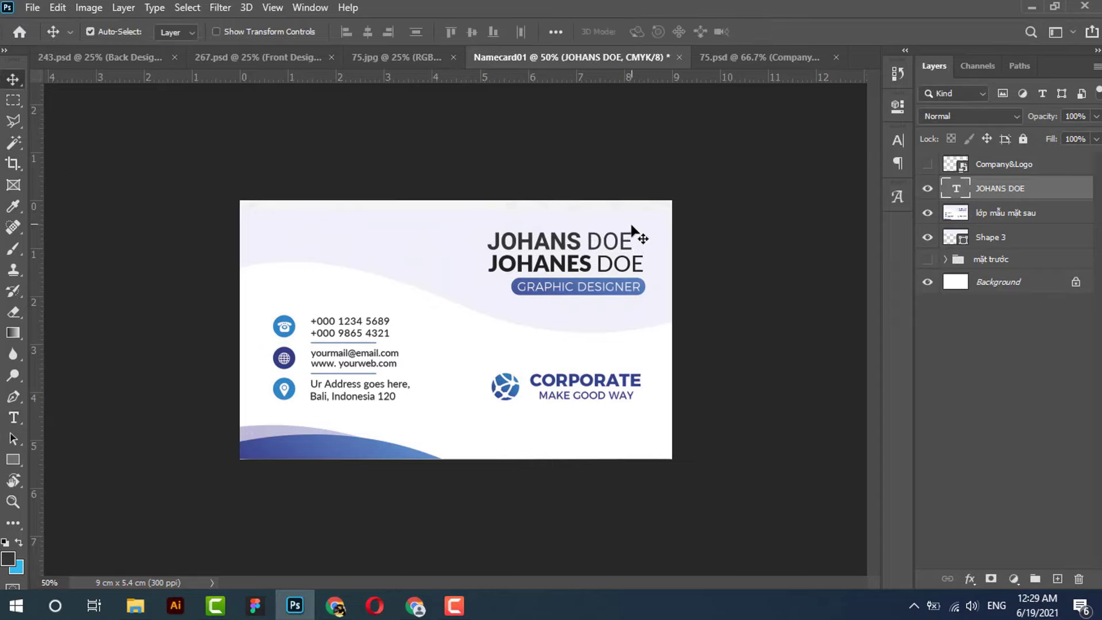
Step: Lower the new name line onto the template's name, above the GRAPHIC DESIGNER pill
key(ctrl+t)
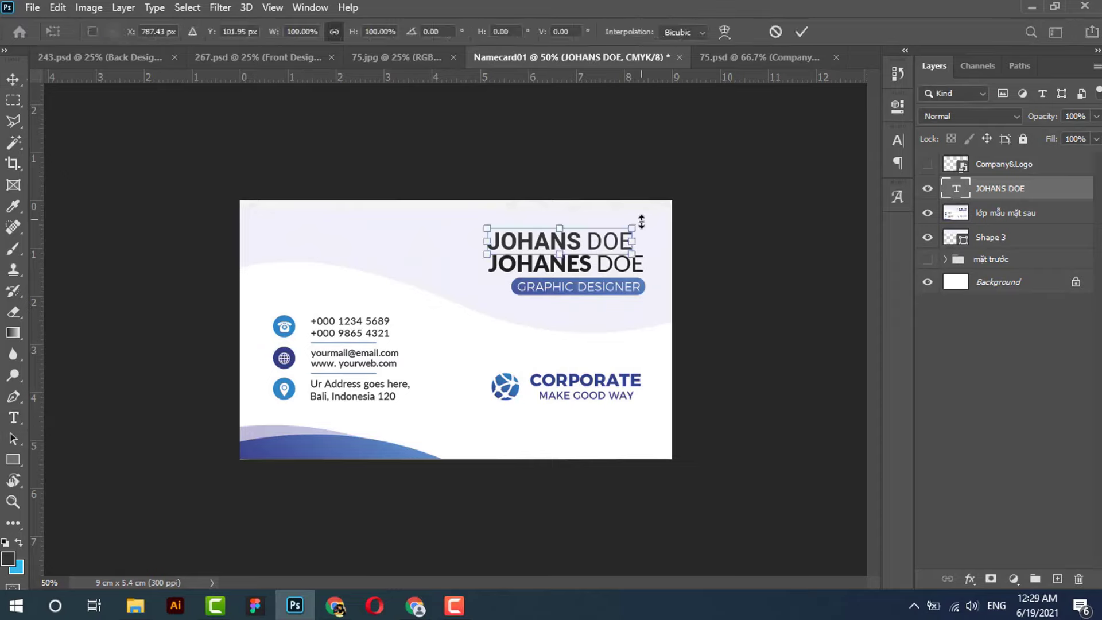
mouse_move(633, 226)
mouse_down()
mouse_move(647, 238)
mouse_move(644, 225)
mouse_up()
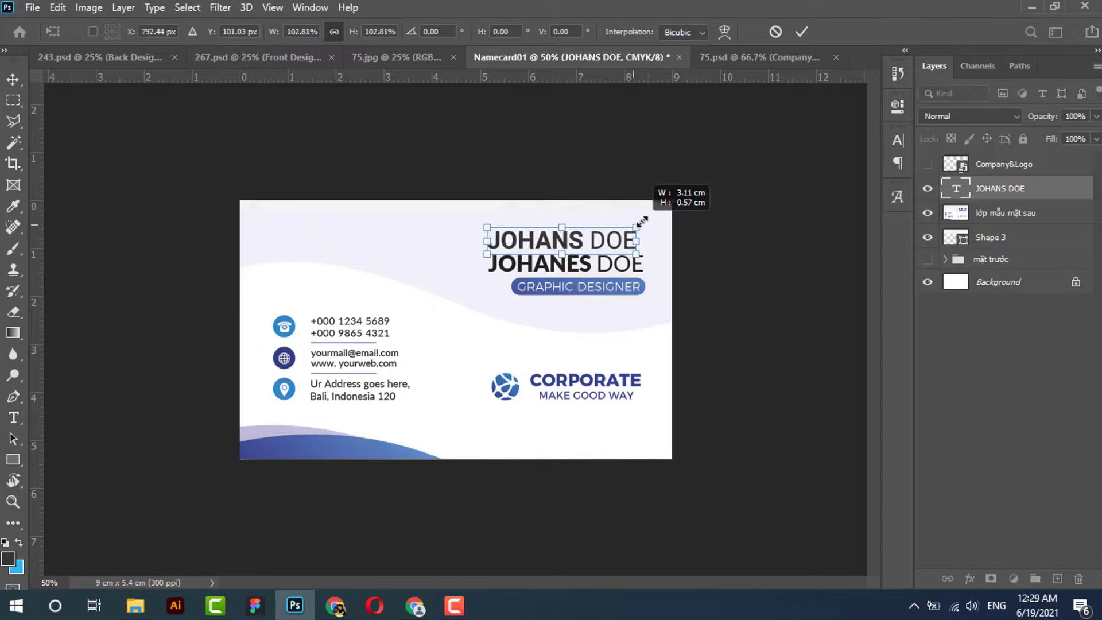
key(Return)
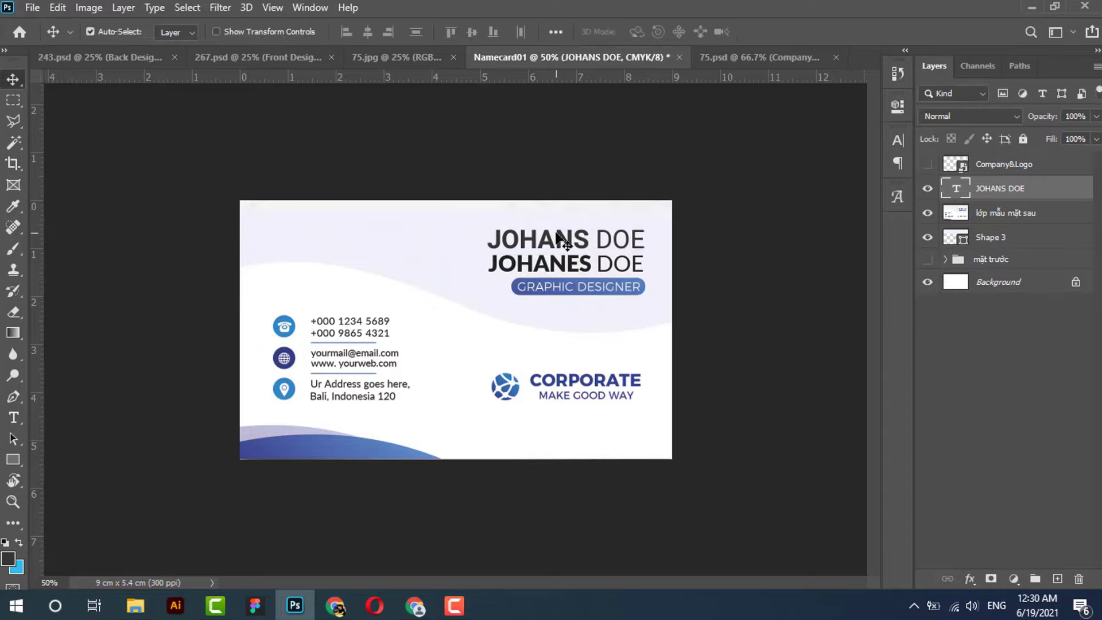
drag(574, 244, 577, 263)
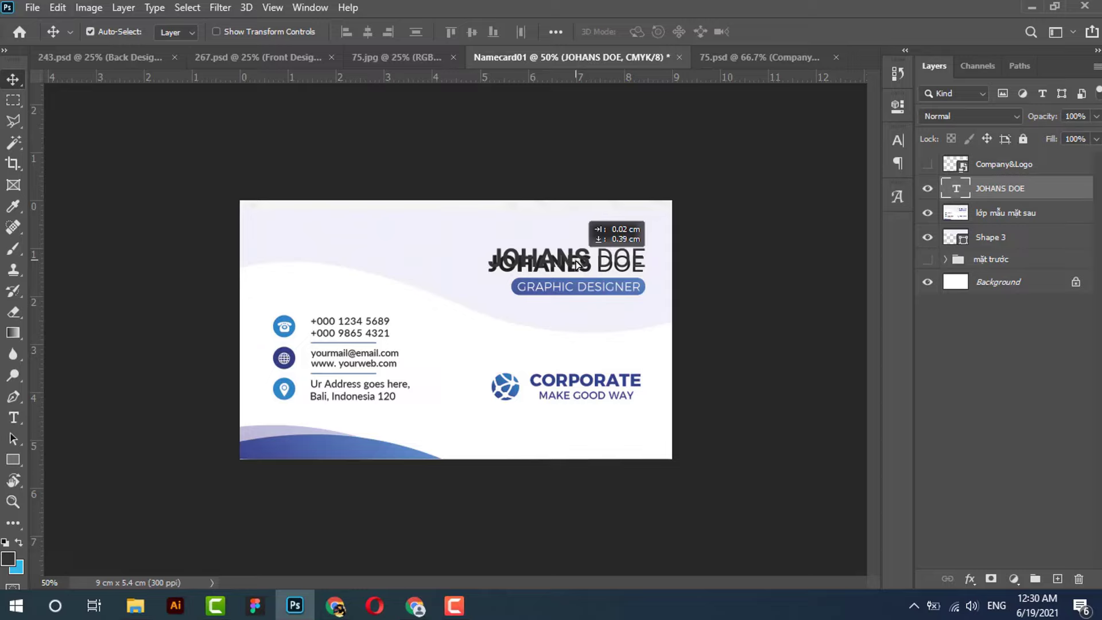
drag(575, 262, 573, 262)
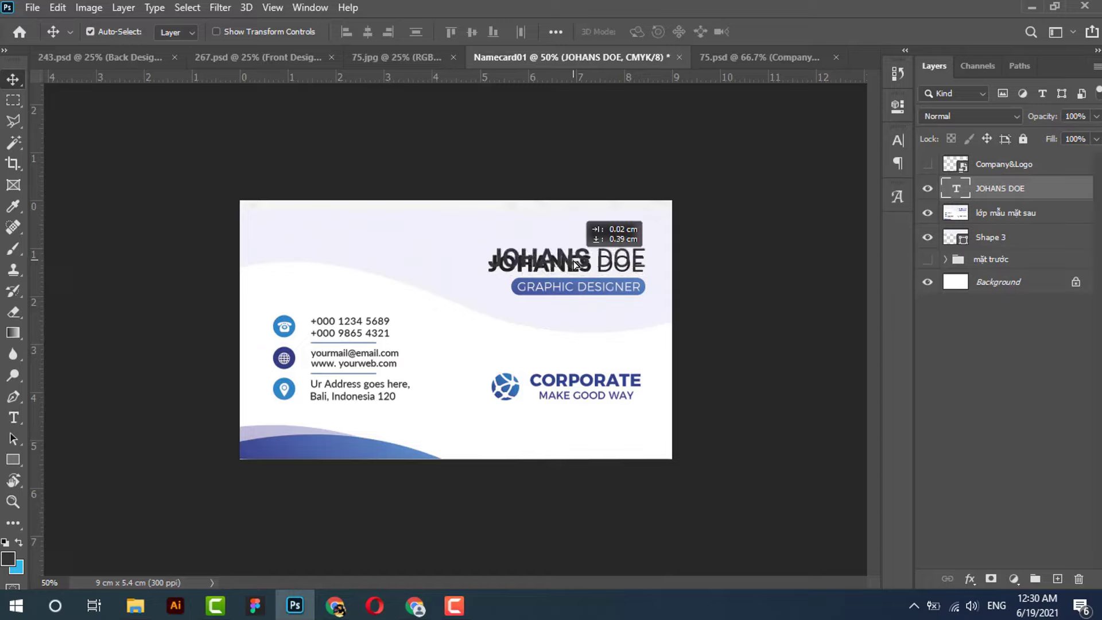
drag(573, 263, 571, 264)
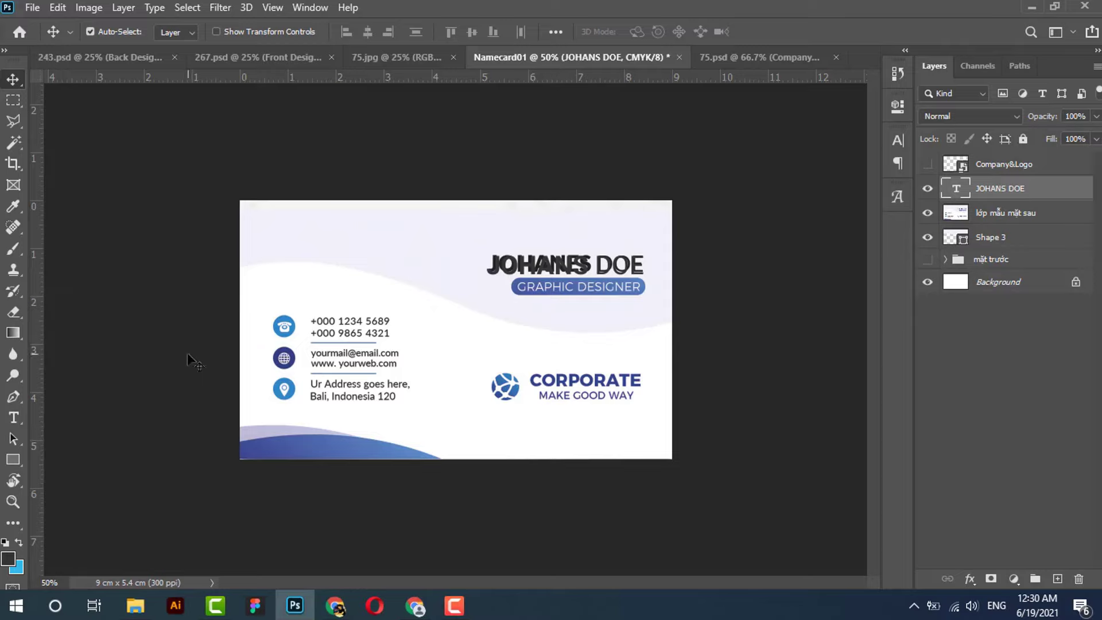
click(17, 462)
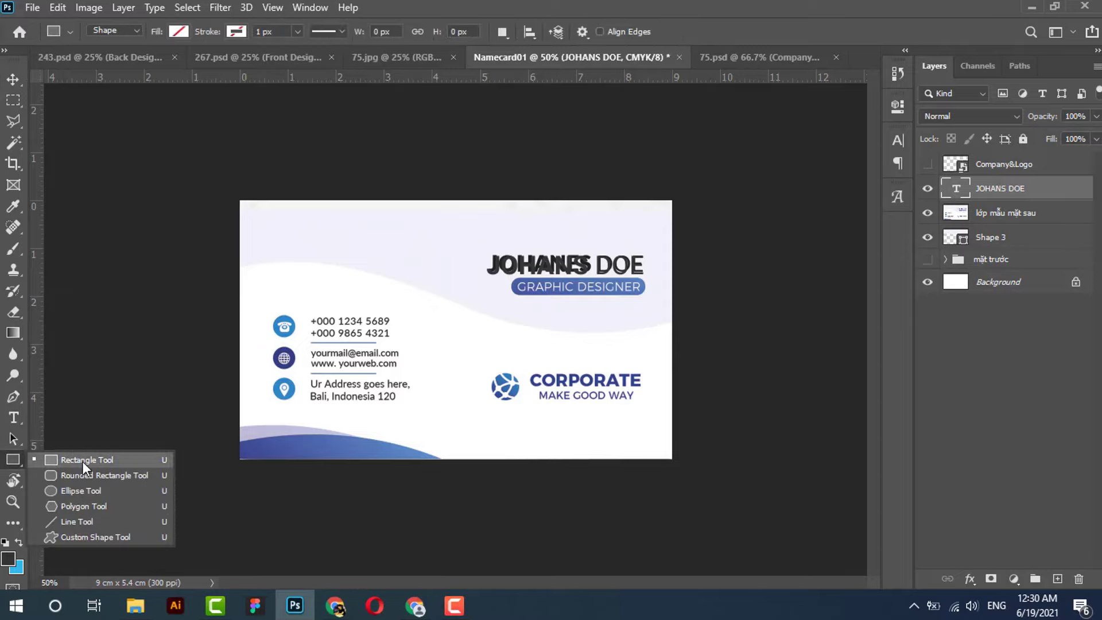
Step: Draw a 349 × 46 px rectangle over the GRAPHIC DESIGNER pill with 23 px corner radius
click(81, 460)
drag(506, 282, 645, 297)
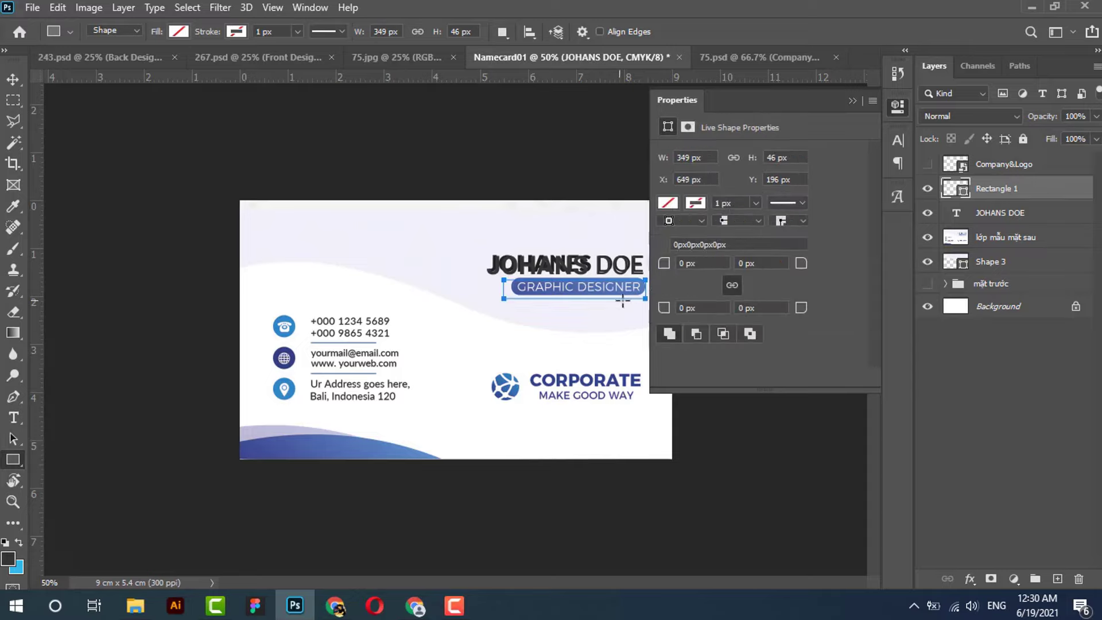
click(688, 263)
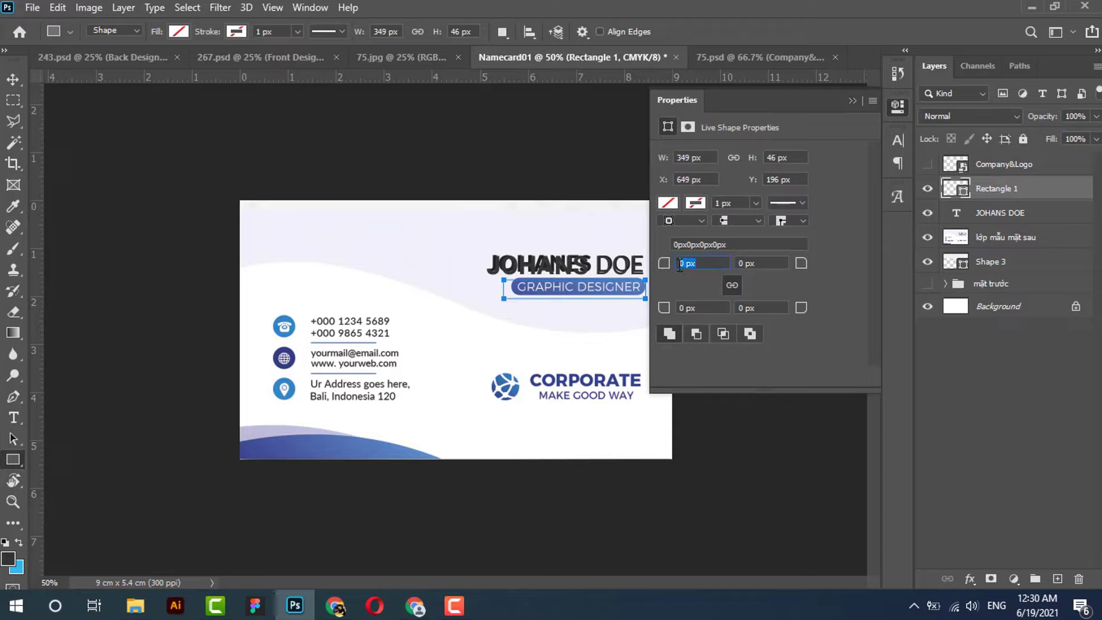
text(23)
key(Return)
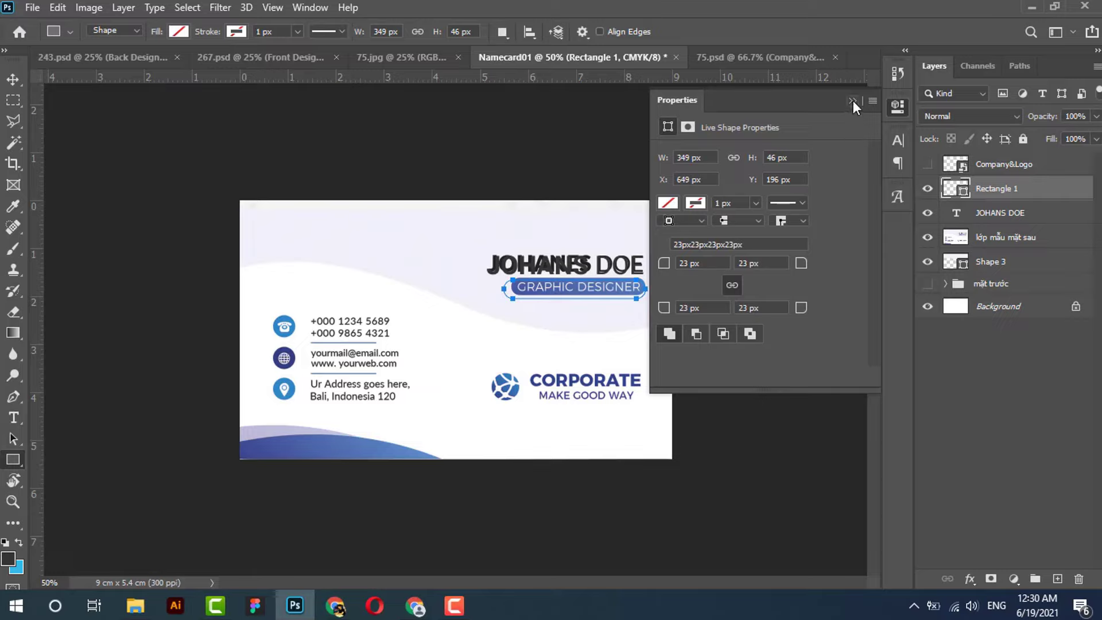
Step: Switch Rectangle 1's fill to a gradient with dark blue #3e4c92 sampled for the left stop
click(669, 203)
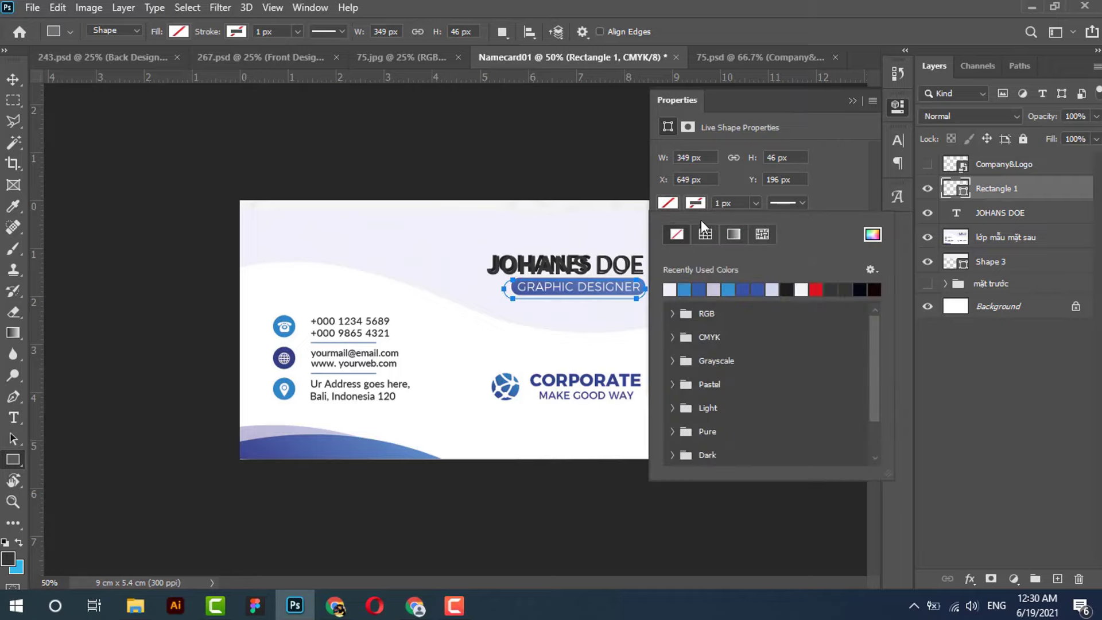
click(728, 237)
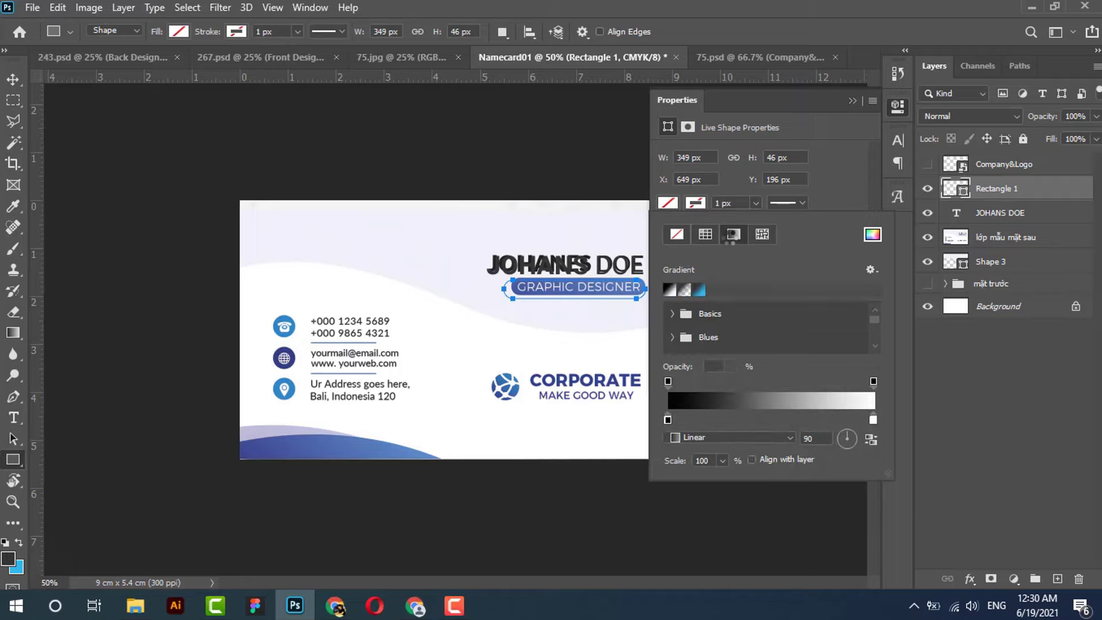
click(666, 419)
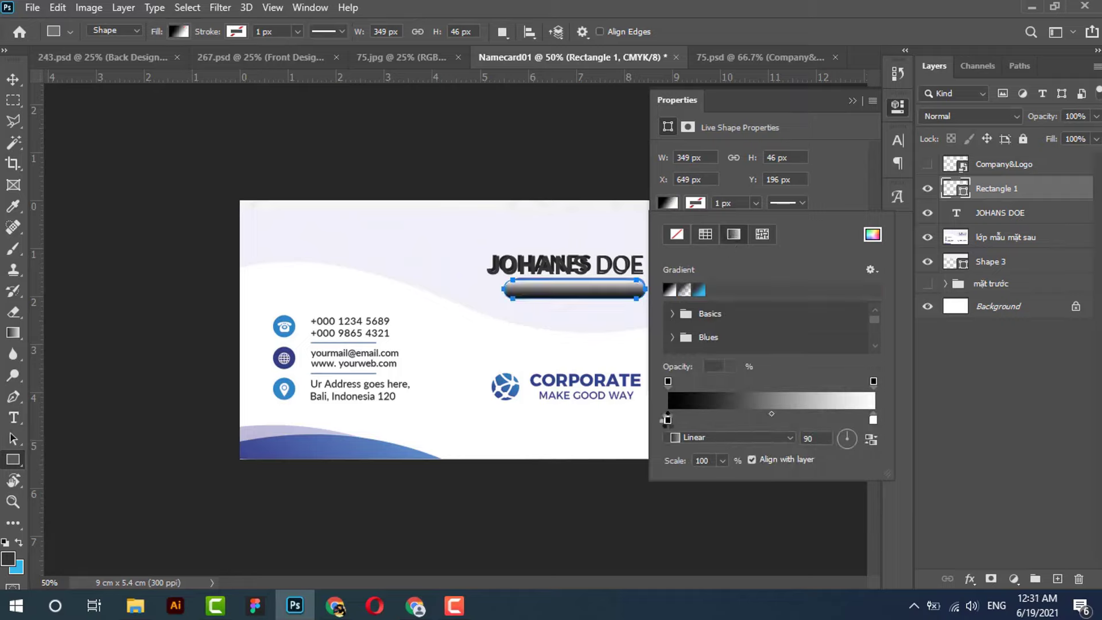
double_click(667, 419)
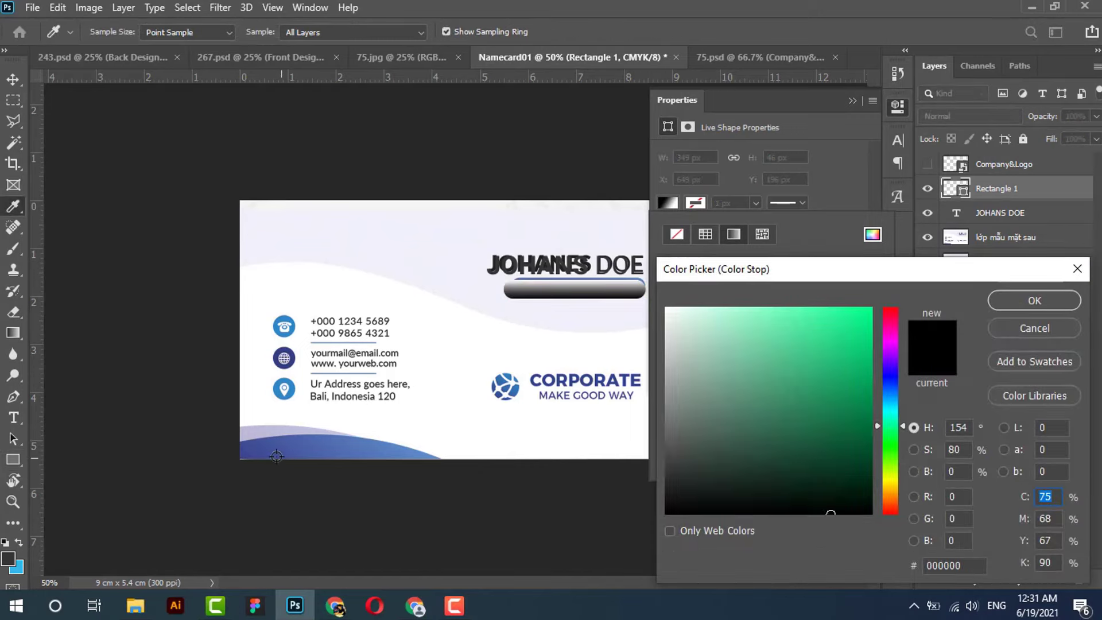
click(249, 449)
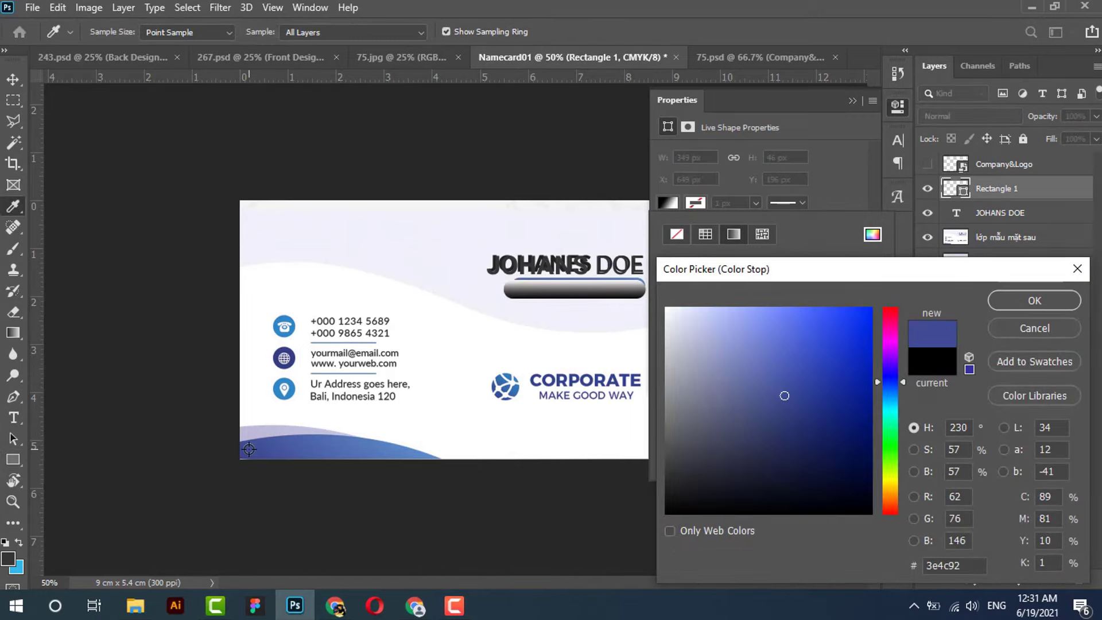
click(1022, 298)
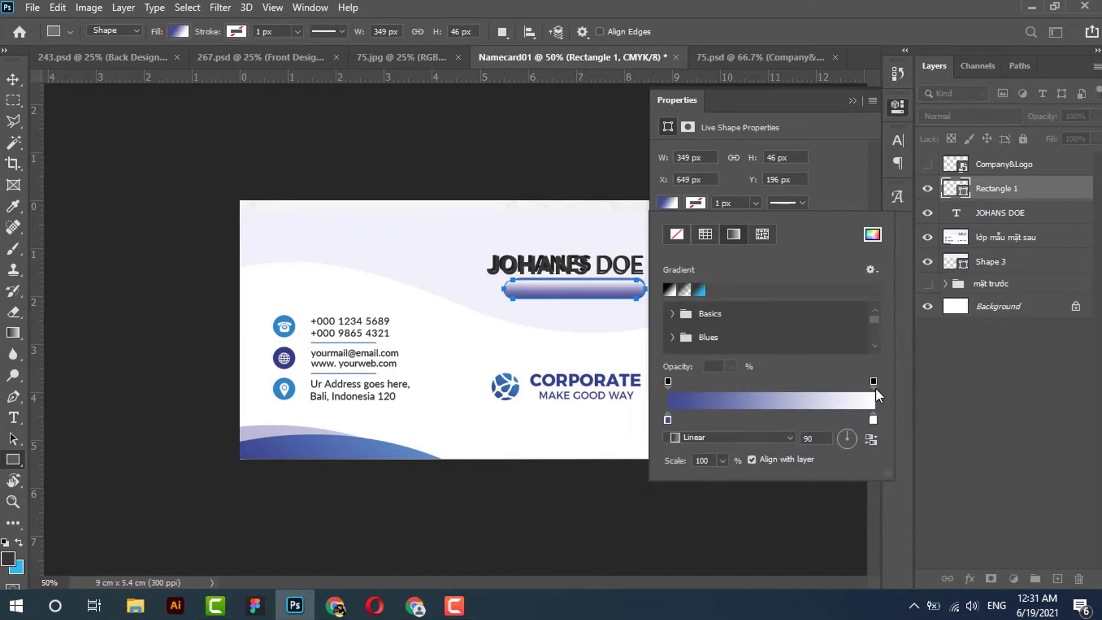
Step: Set the right gradient stop to lighter blue #5983bf sampled from the card's wave
double_click(873, 419)
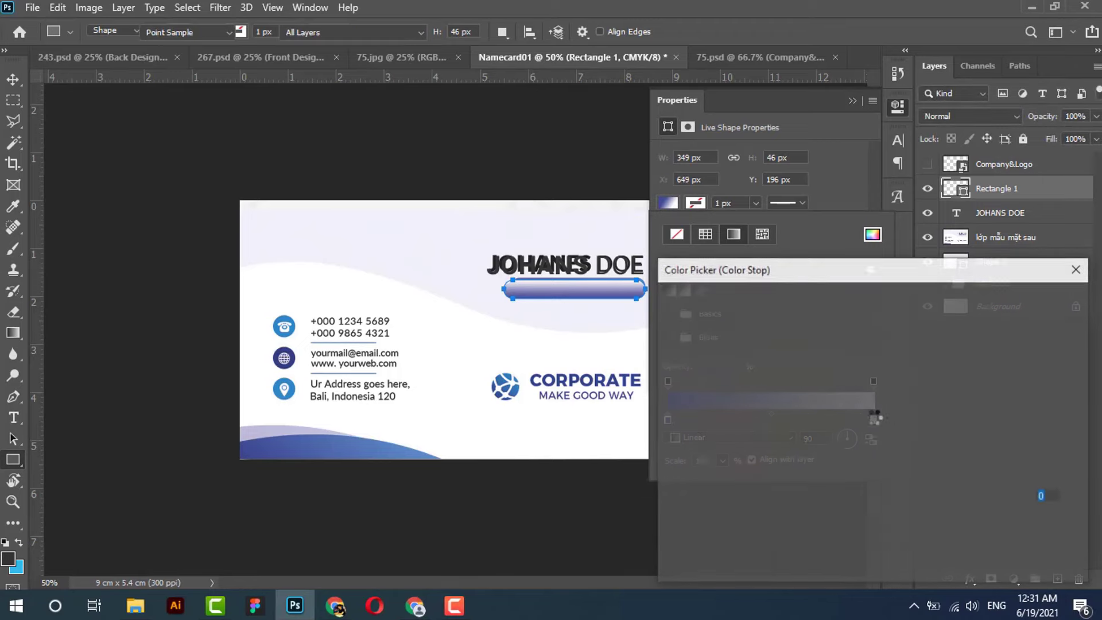
click(402, 454)
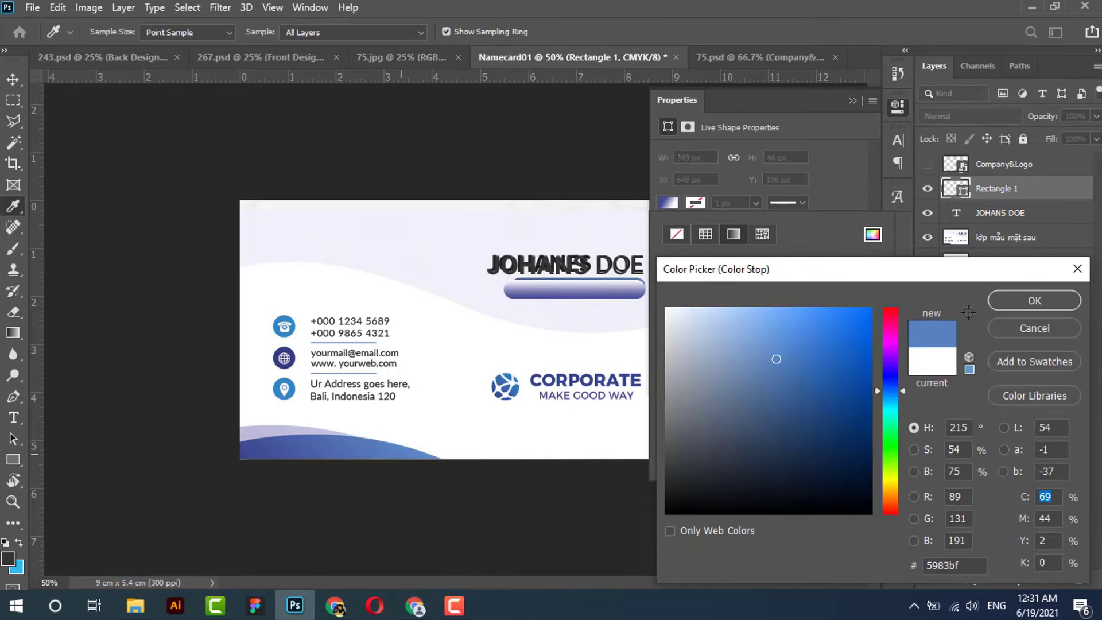
click(1008, 305)
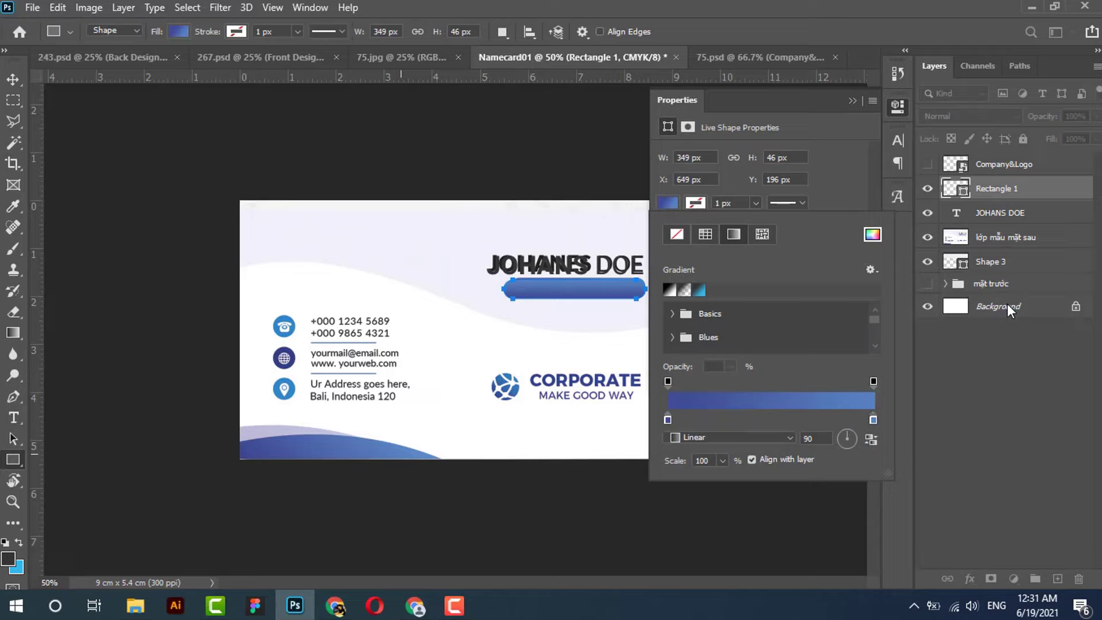
click(850, 99)
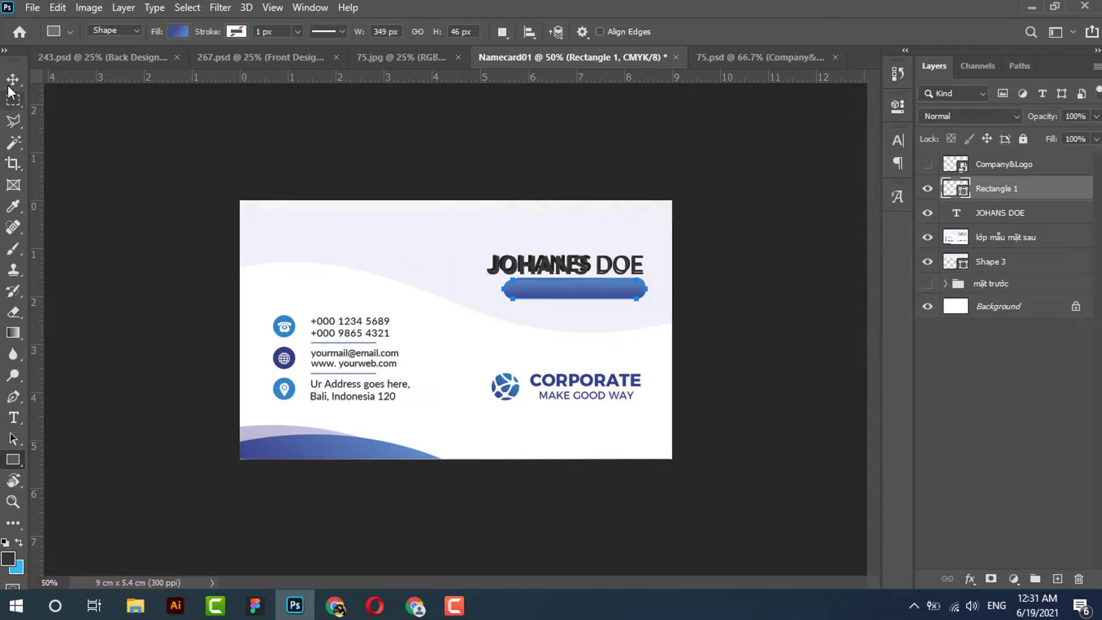
Step: Move the blue gradient pill down to sit just below GRAPHIC DESIGNER
click(13, 81)
drag(561, 290, 558, 305)
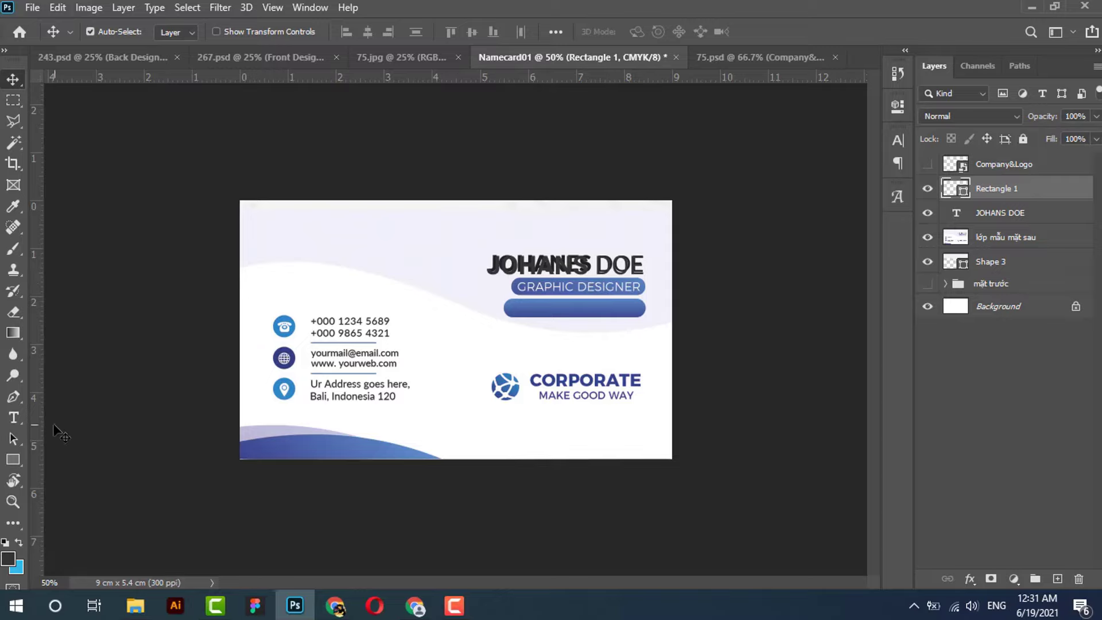
click(14, 462)
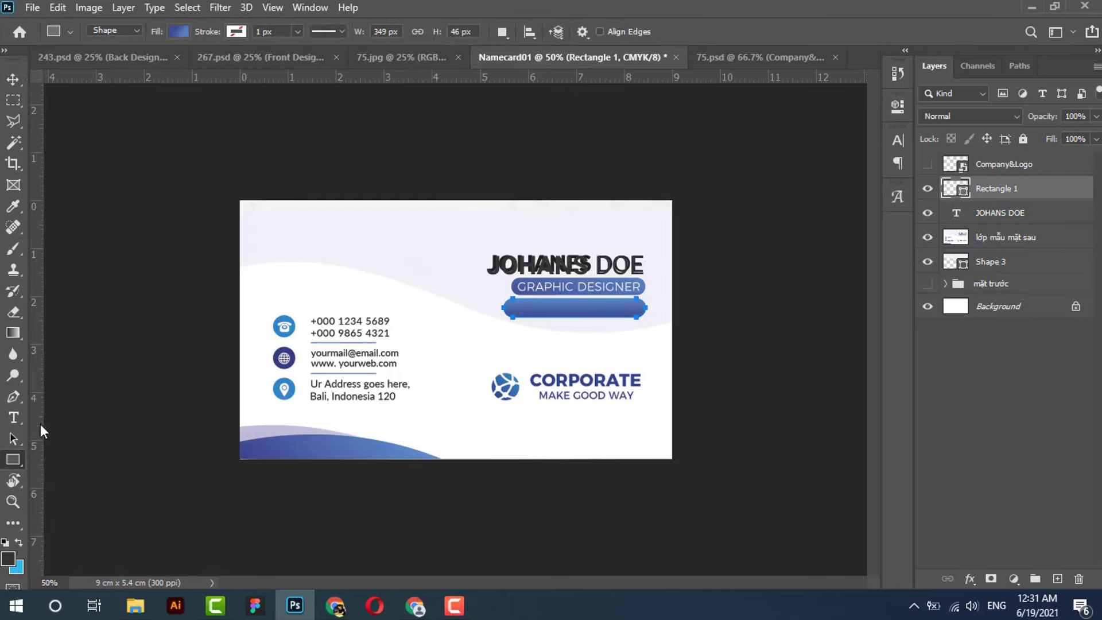
Step: Adjust the pill gradient's right stop and midpoint to refine the blend of blues
click(181, 36)
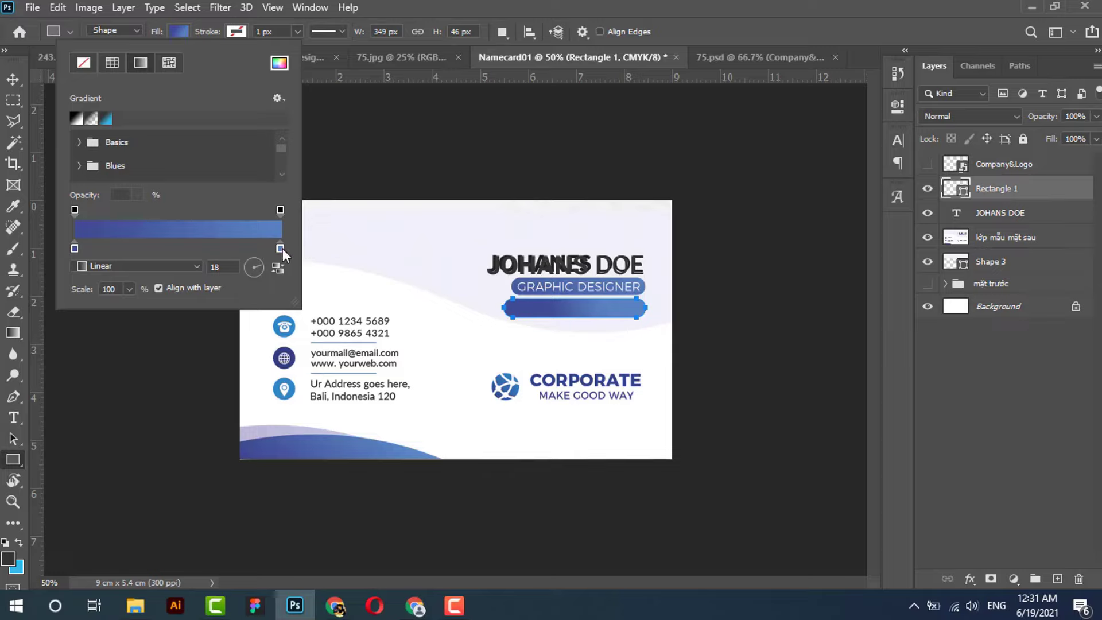
drag(278, 246, 210, 244)
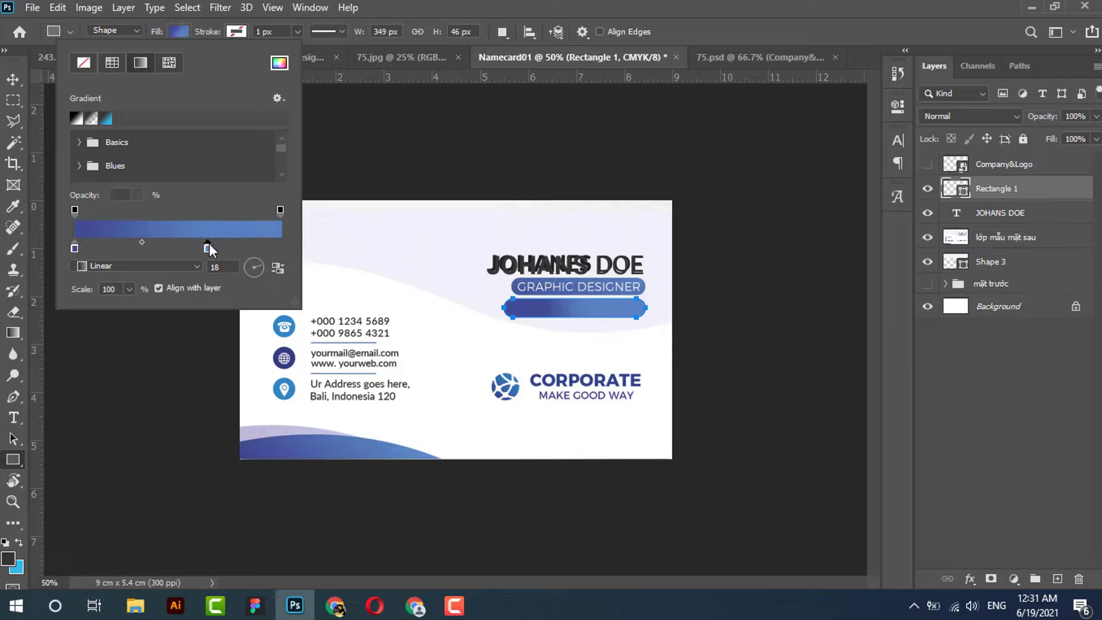
mouse_move(209, 243)
mouse_down()
mouse_move(276, 245)
mouse_move(260, 242)
mouse_up()
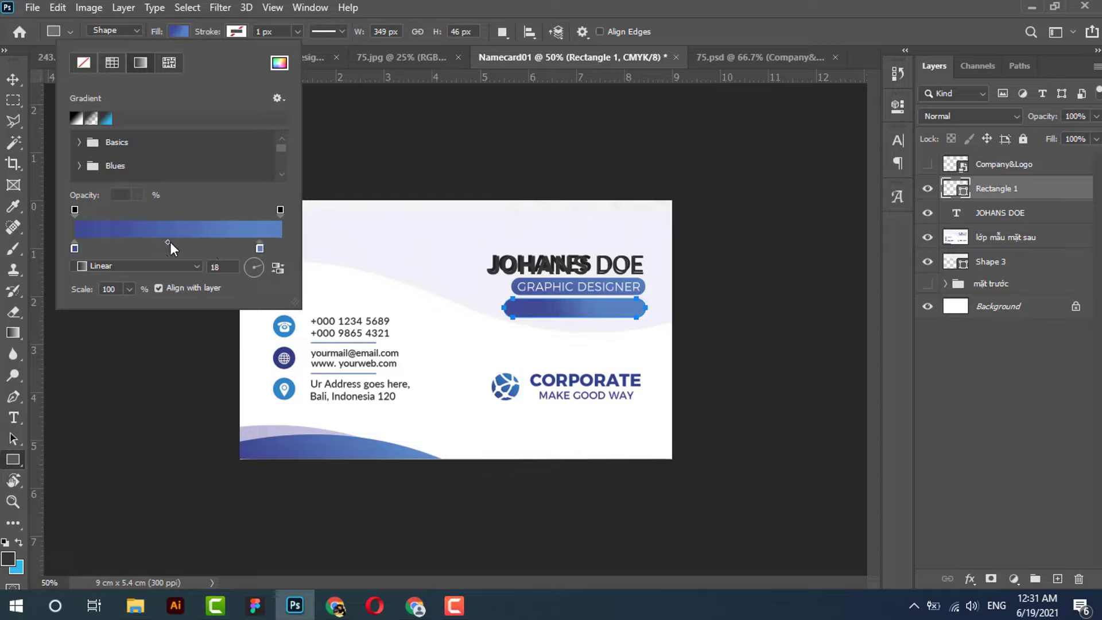
drag(115, 240, 104, 241)
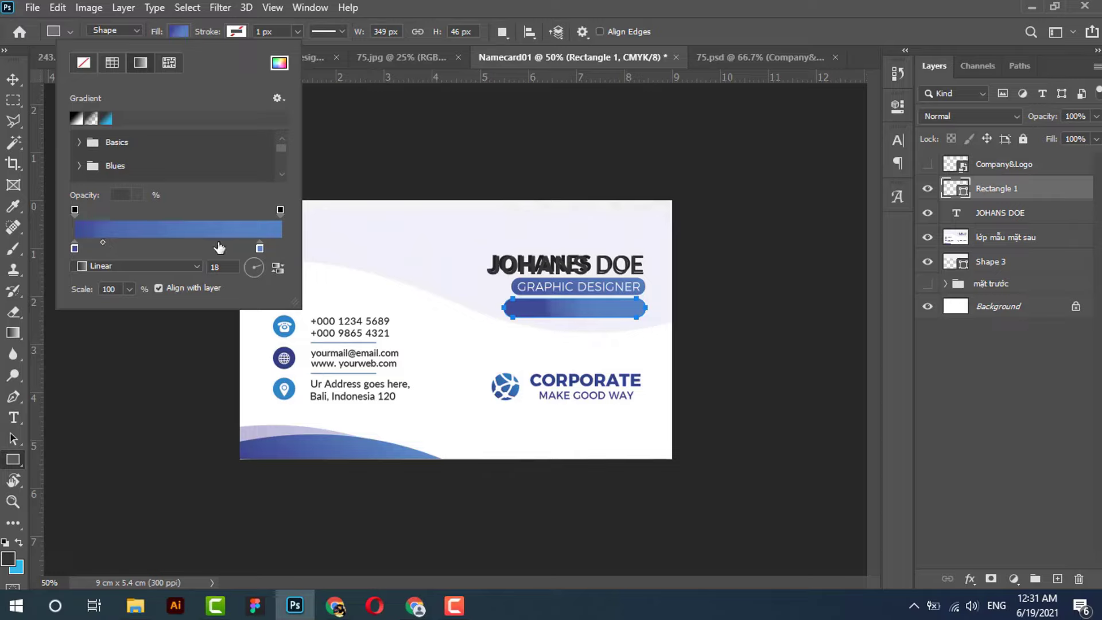
drag(167, 241, 202, 242)
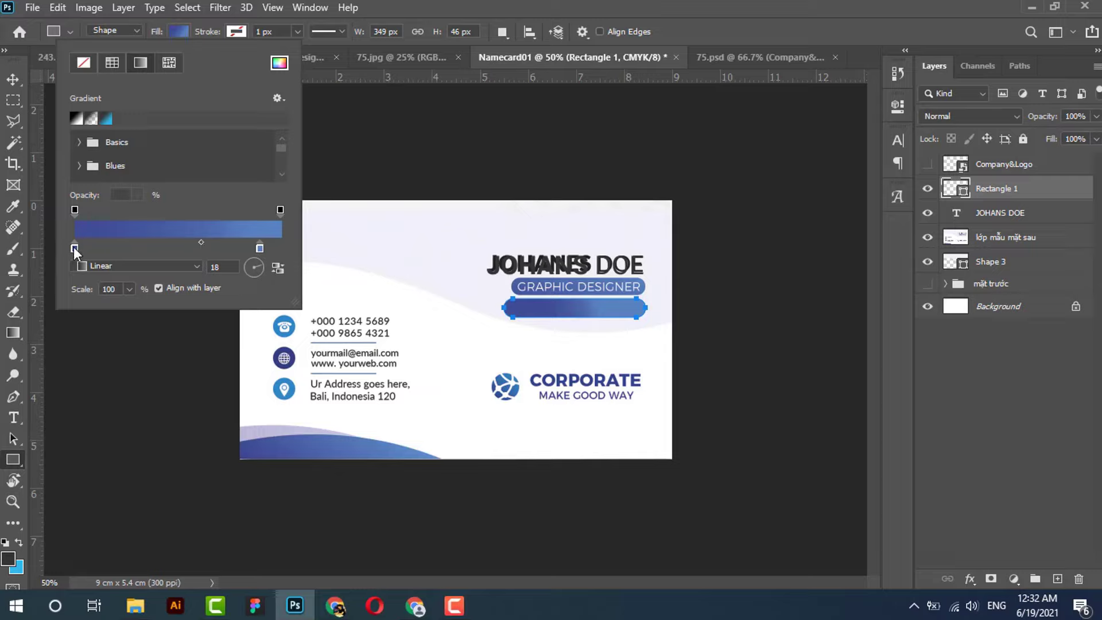
click(18, 84)
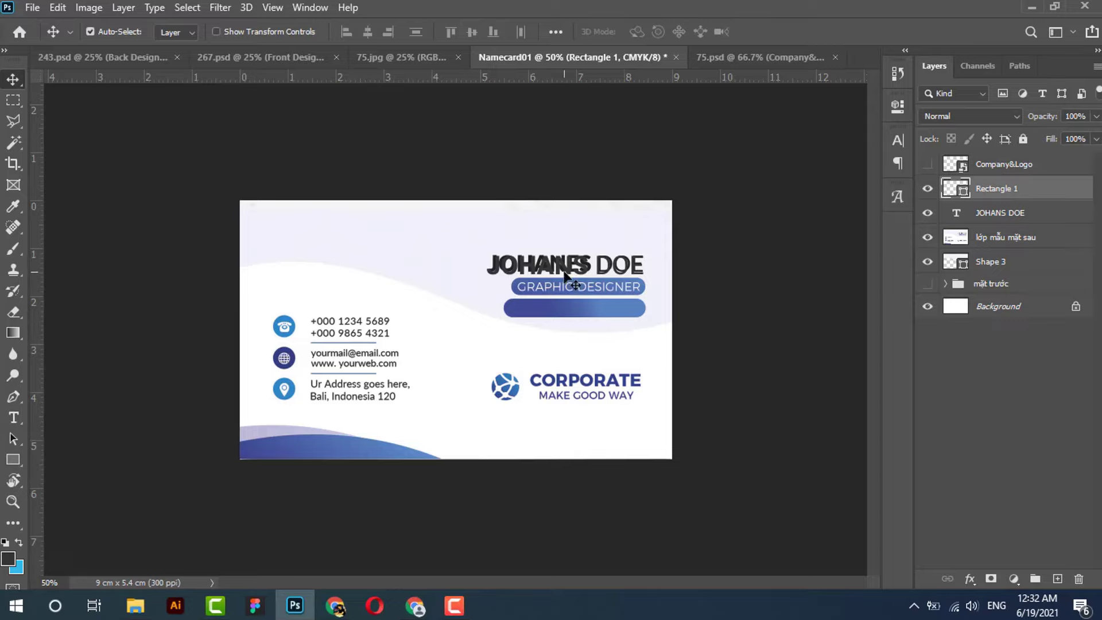
Step: Add a new text line reading GRAPHIC DESIGNER on the card
click(15, 423)
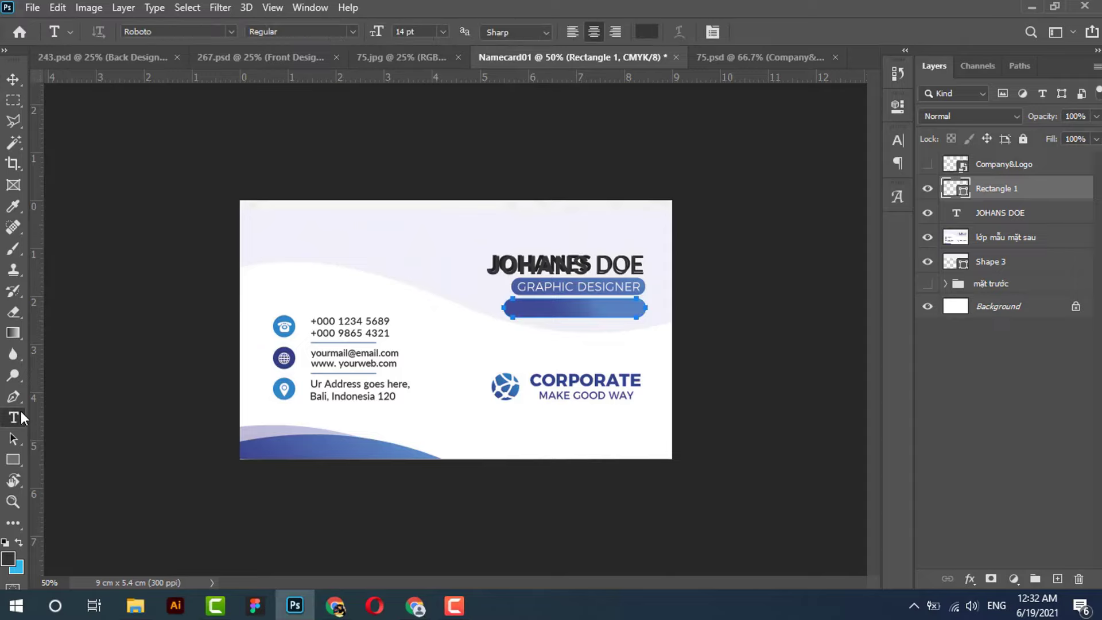
click(521, 345)
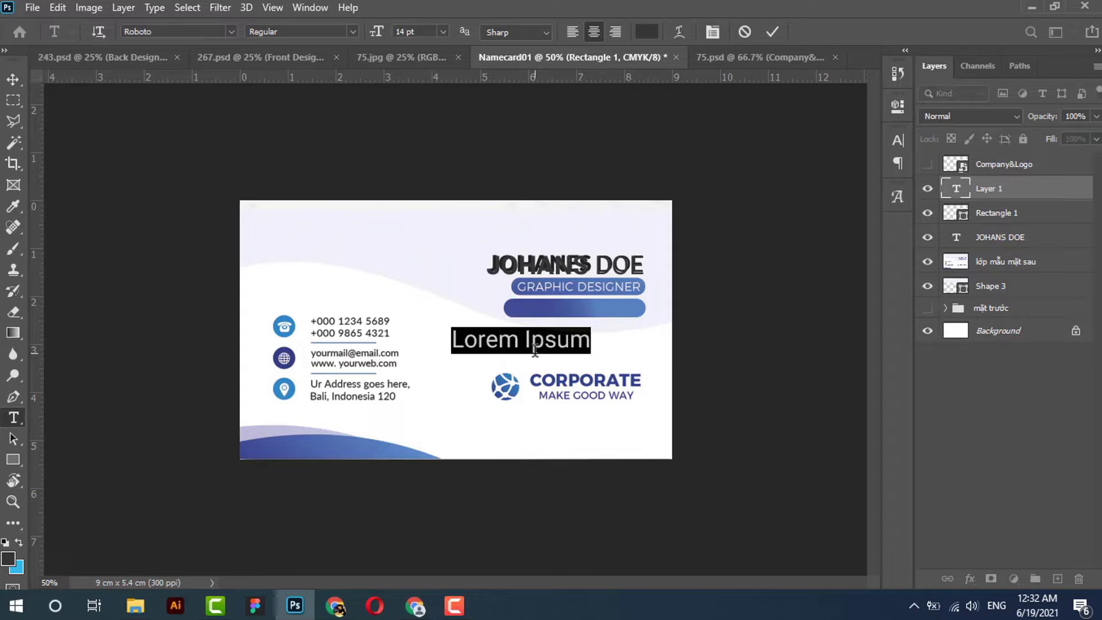
text(GR)
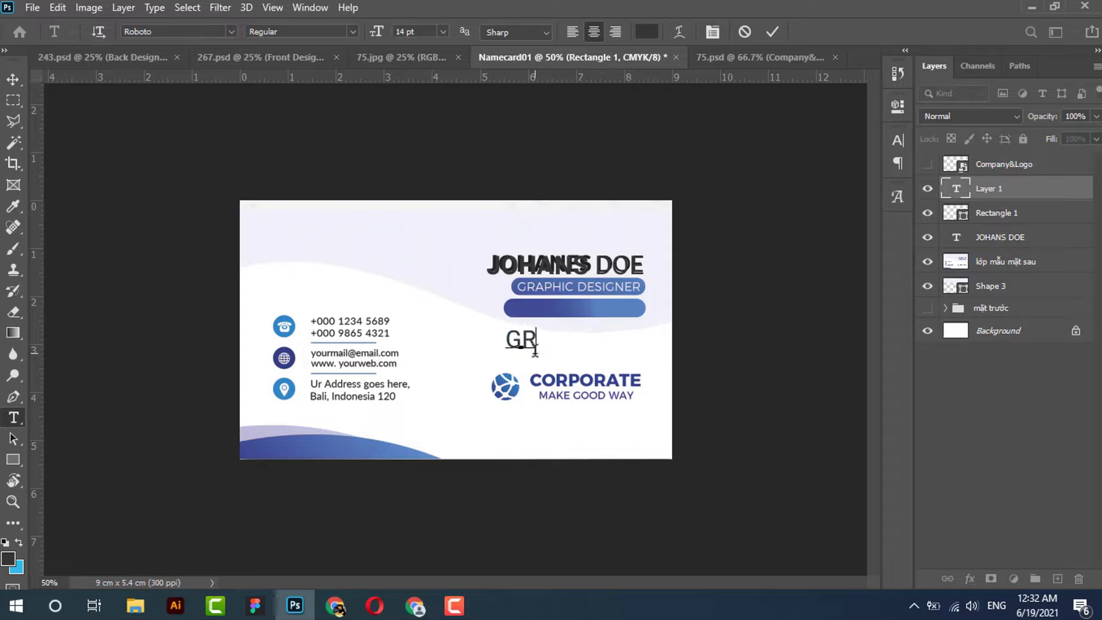
text(APHIC)
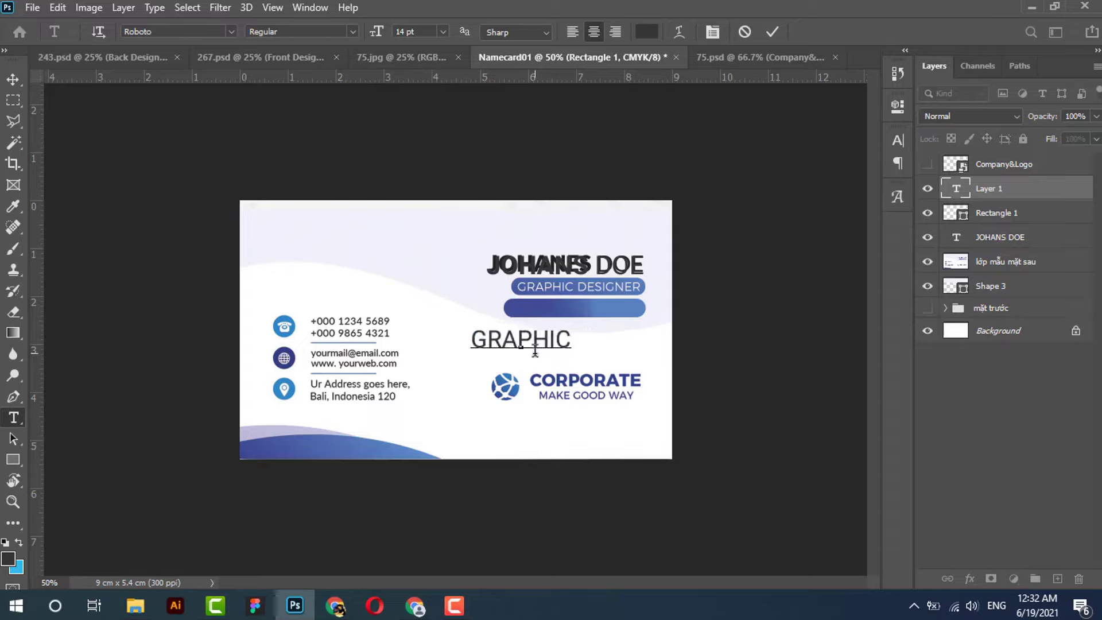
text( DE)
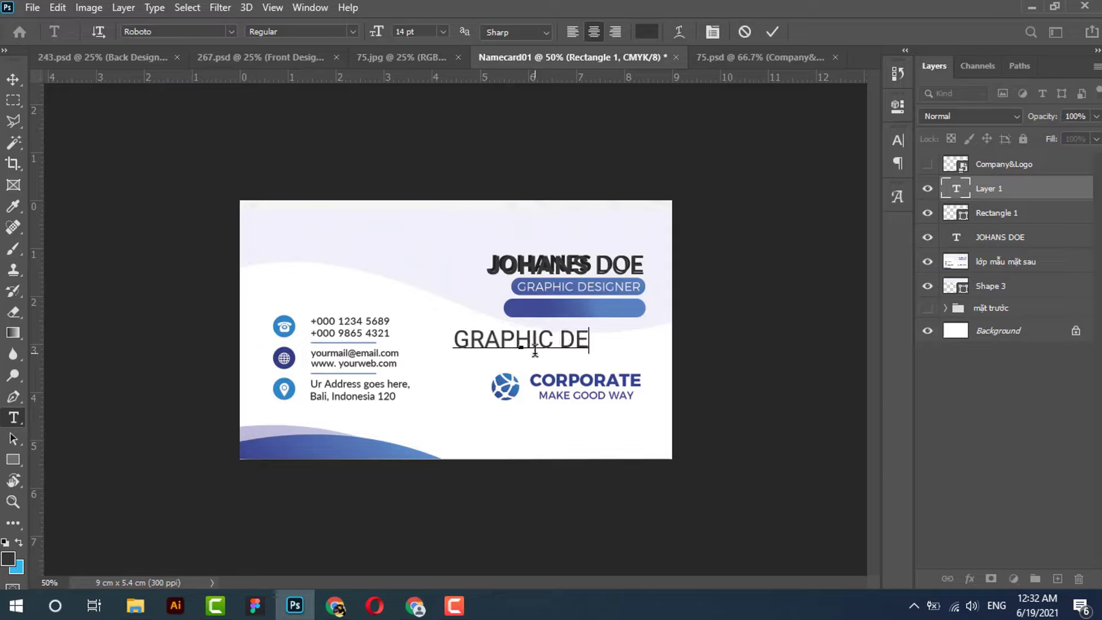
text(SIGNE)
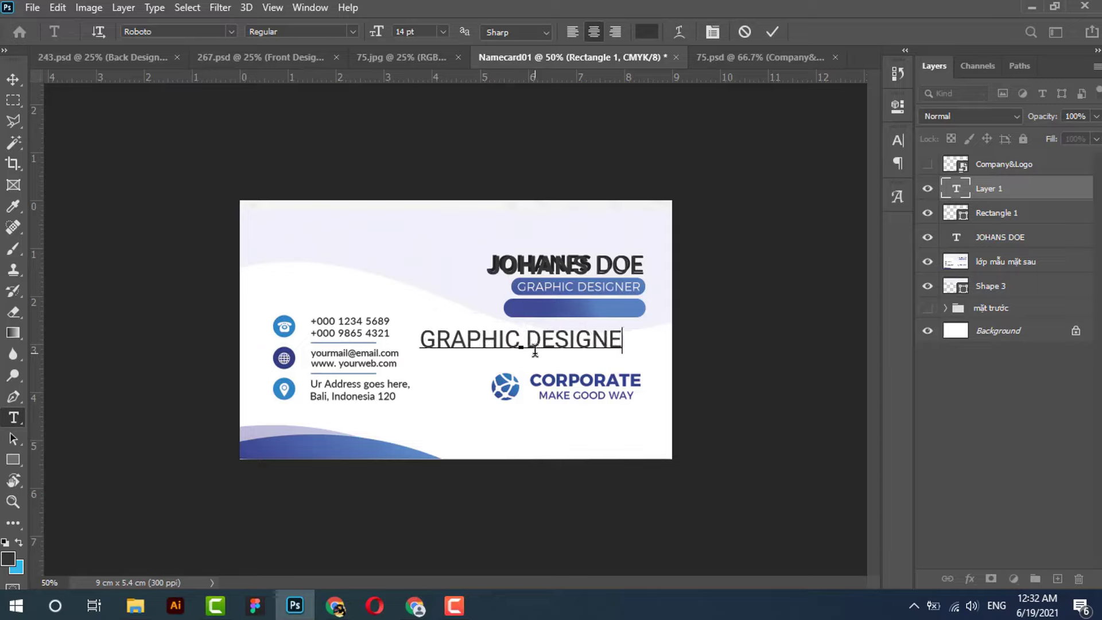
text(R)
key(ctrl+a)
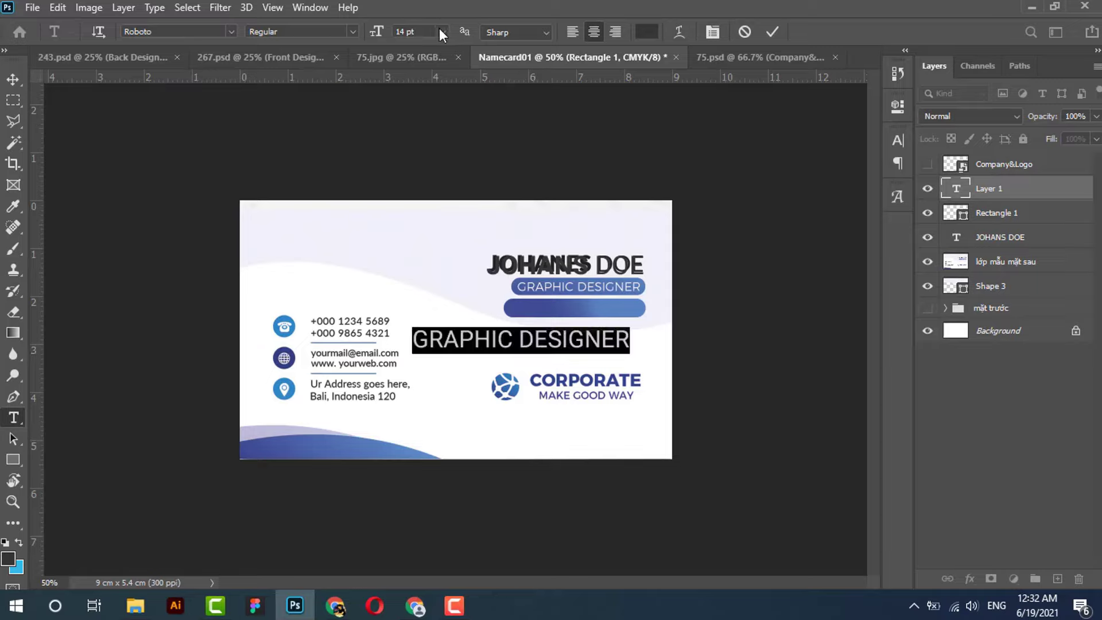
Step: Make the GRAPHIC DESIGNER text 8 pt Light and move it onto the blue bar
click(442, 31)
click(435, 112)
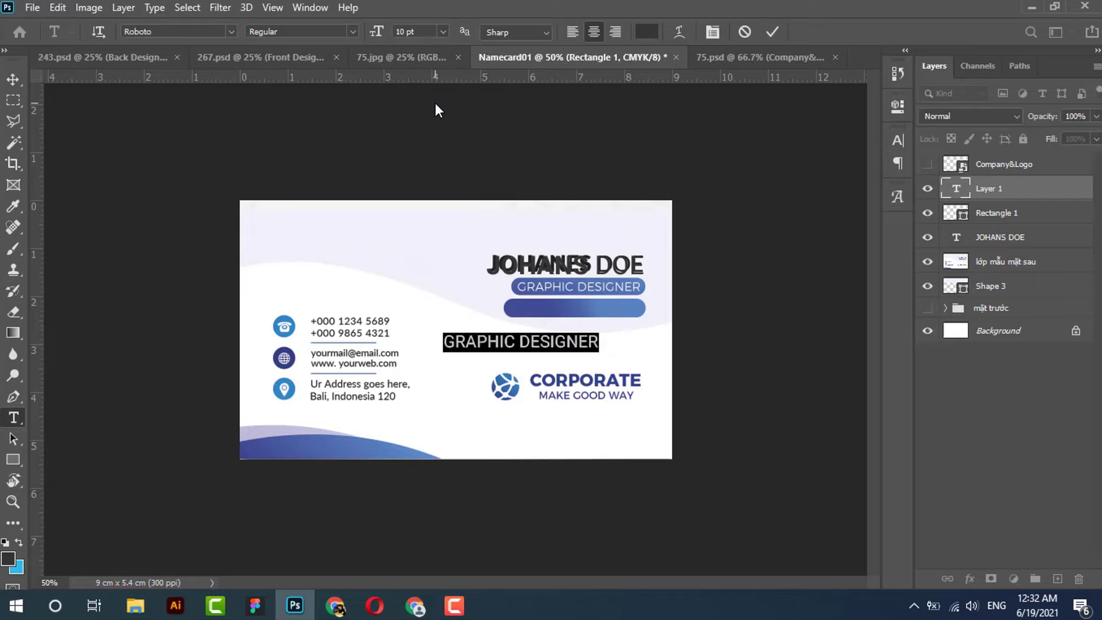
click(442, 33)
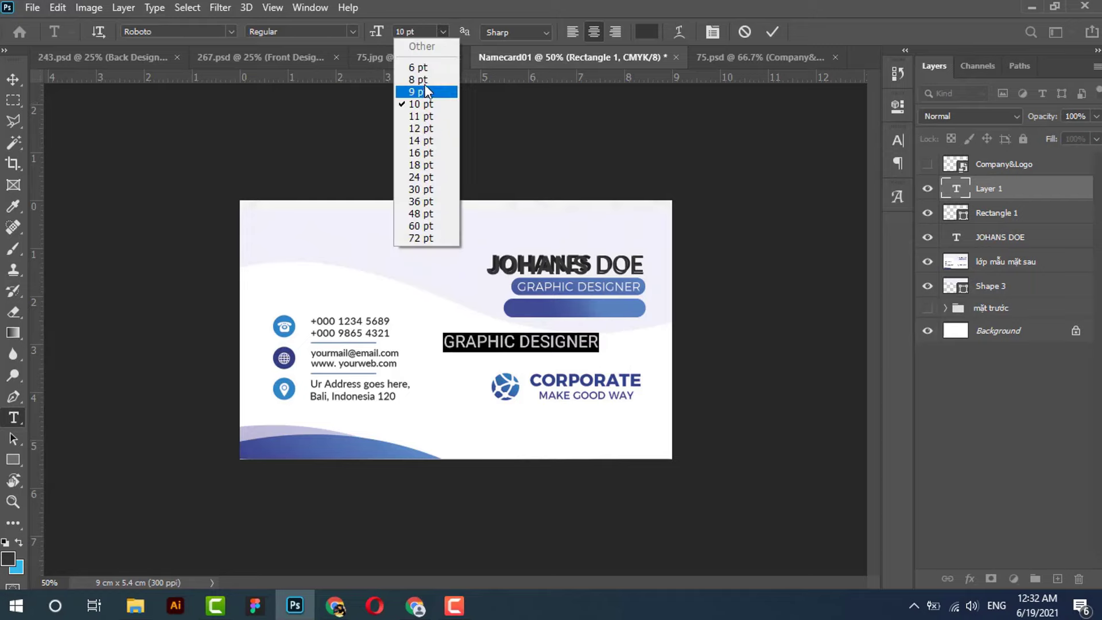
click(425, 80)
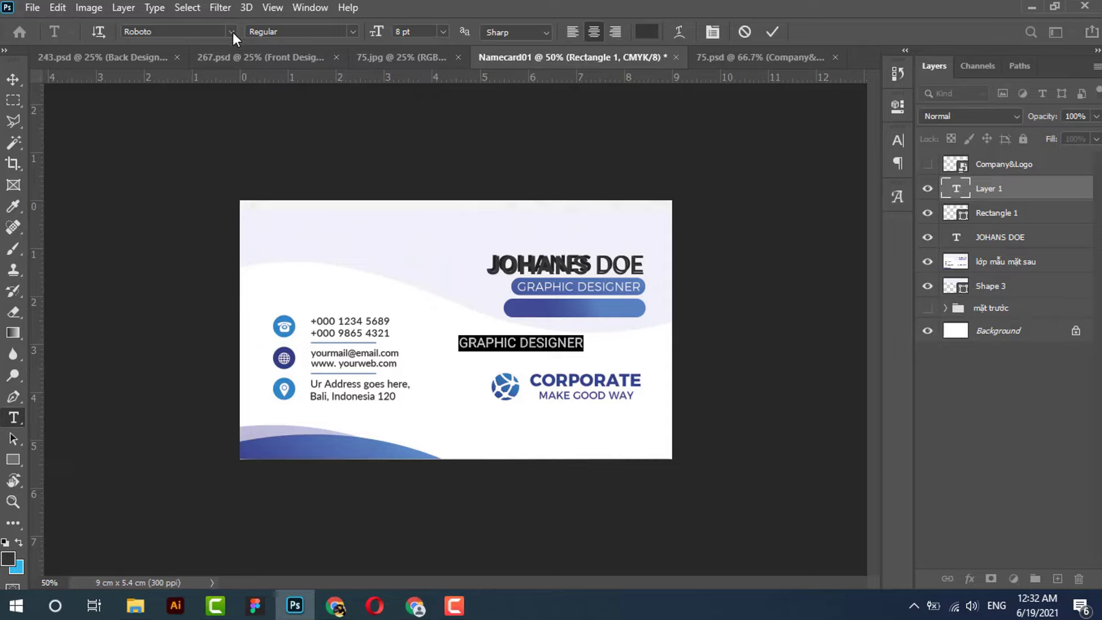
click(347, 27)
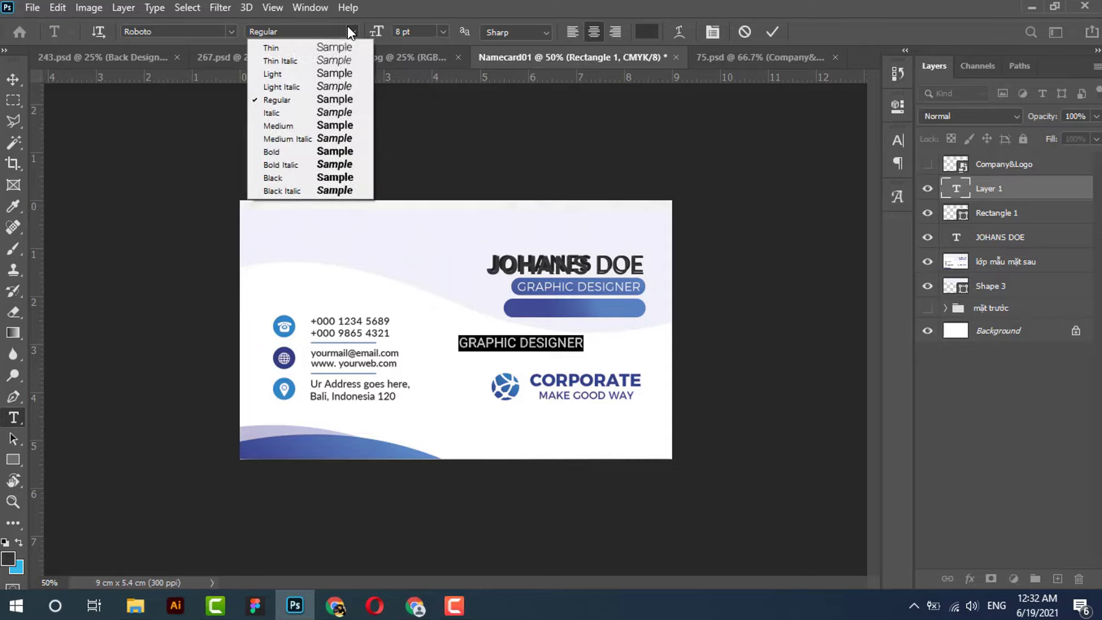
click(328, 73)
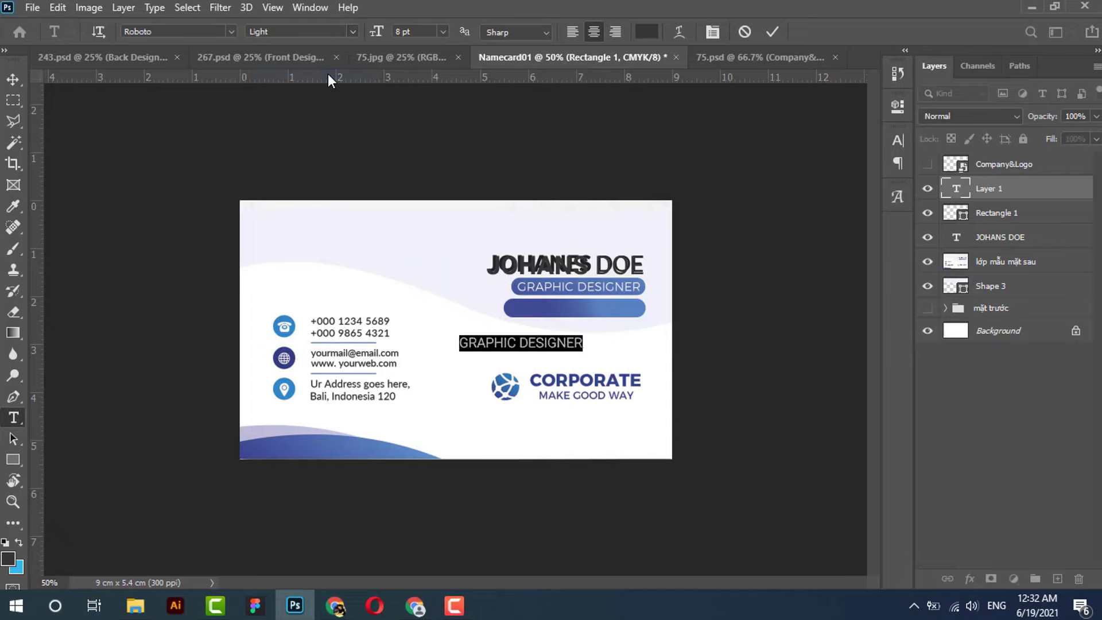
click(13, 78)
drag(551, 348, 603, 313)
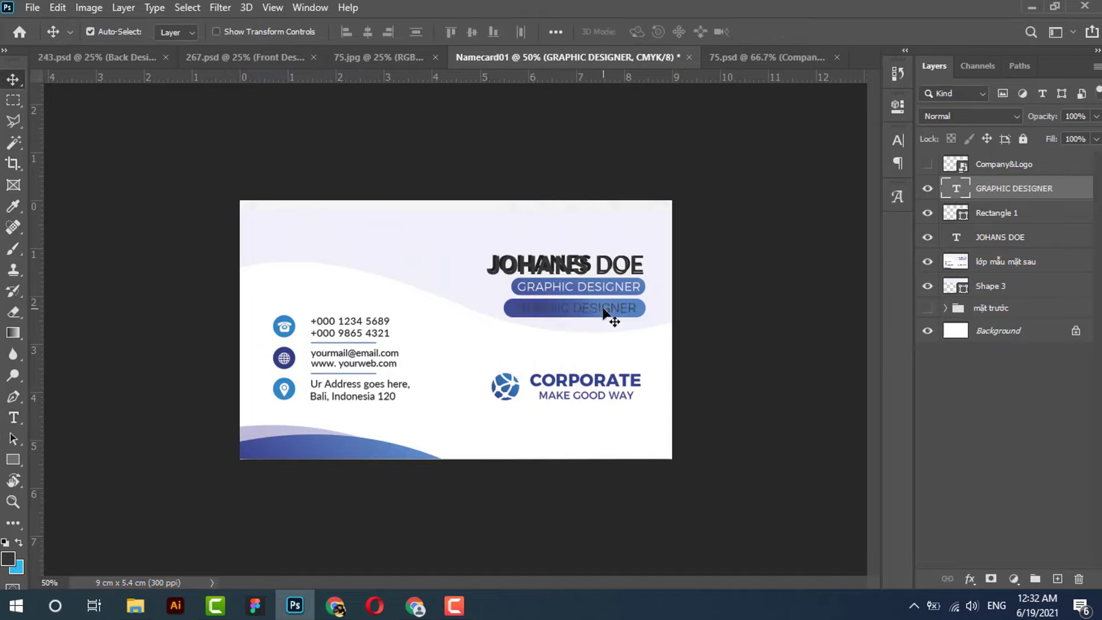
Step: Change the GRAPHIC DESIGNER text colour to white #ffffff
double_click(603, 313)
click(645, 33)
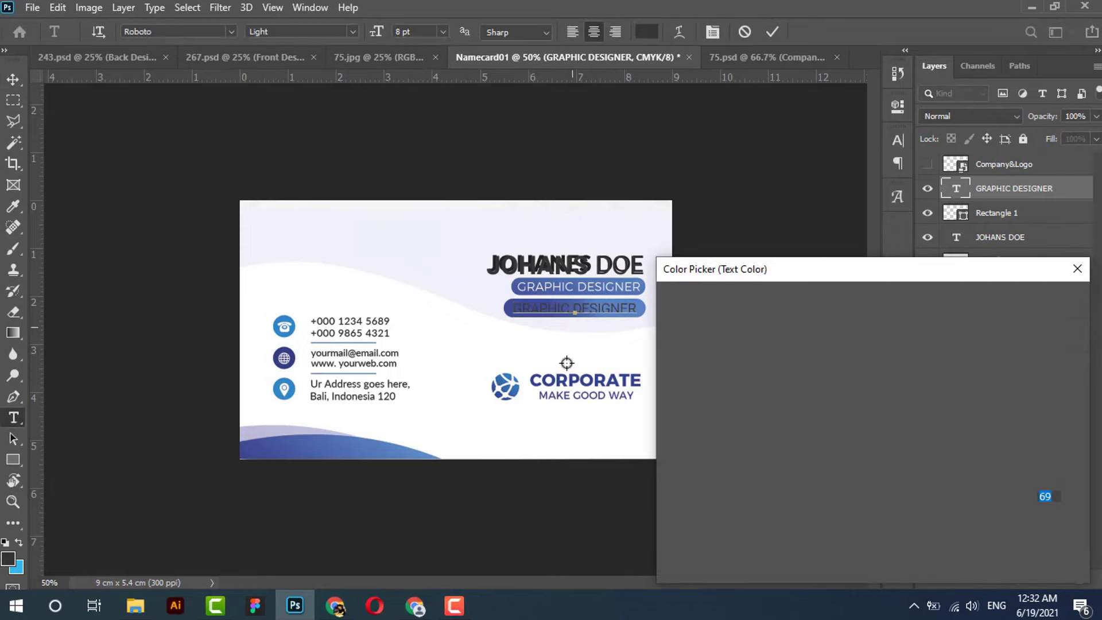
click(667, 309)
click(1021, 301)
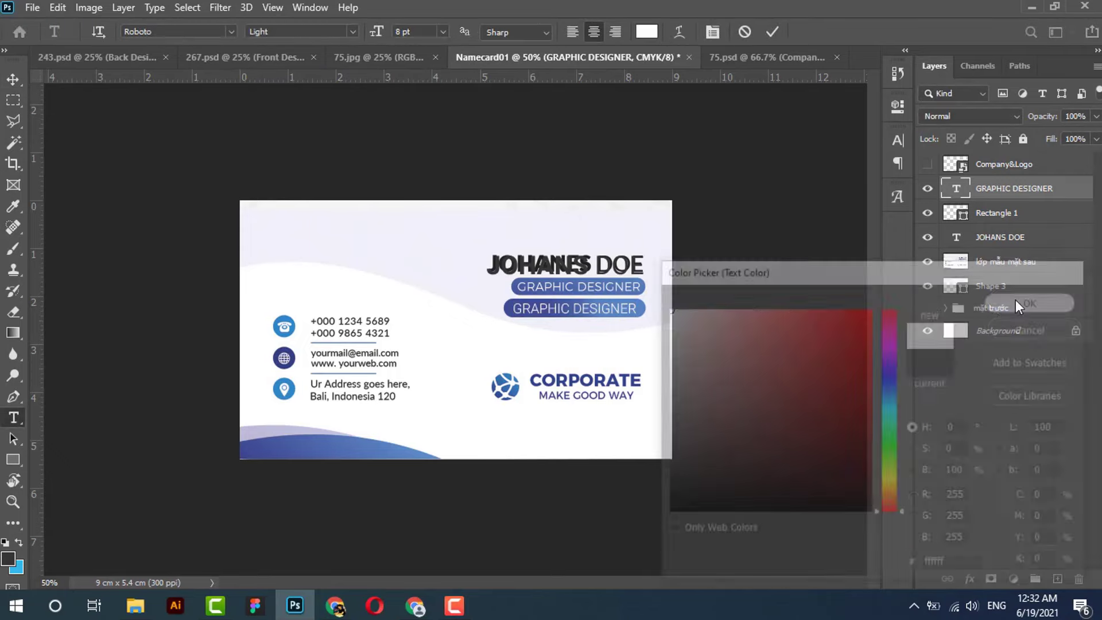
click(14, 78)
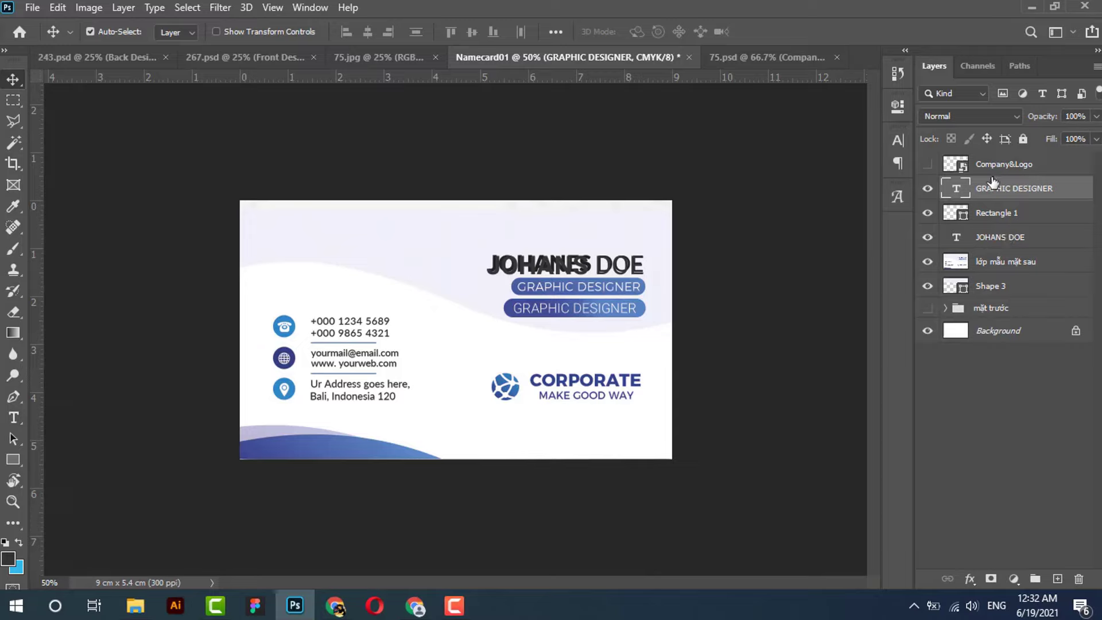
Step: Group the GRAPHIC DESIGNER text and Rectangle 1 into a folder named VỊ TRÍ
ctrl+click(1005, 215)
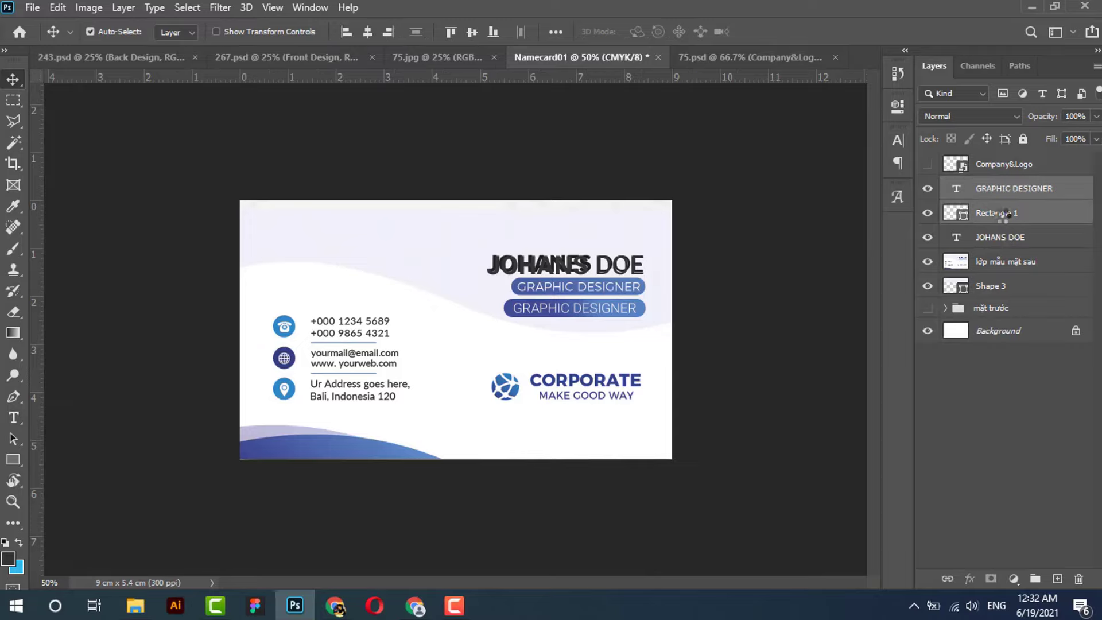
ctrl+click(1016, 216)
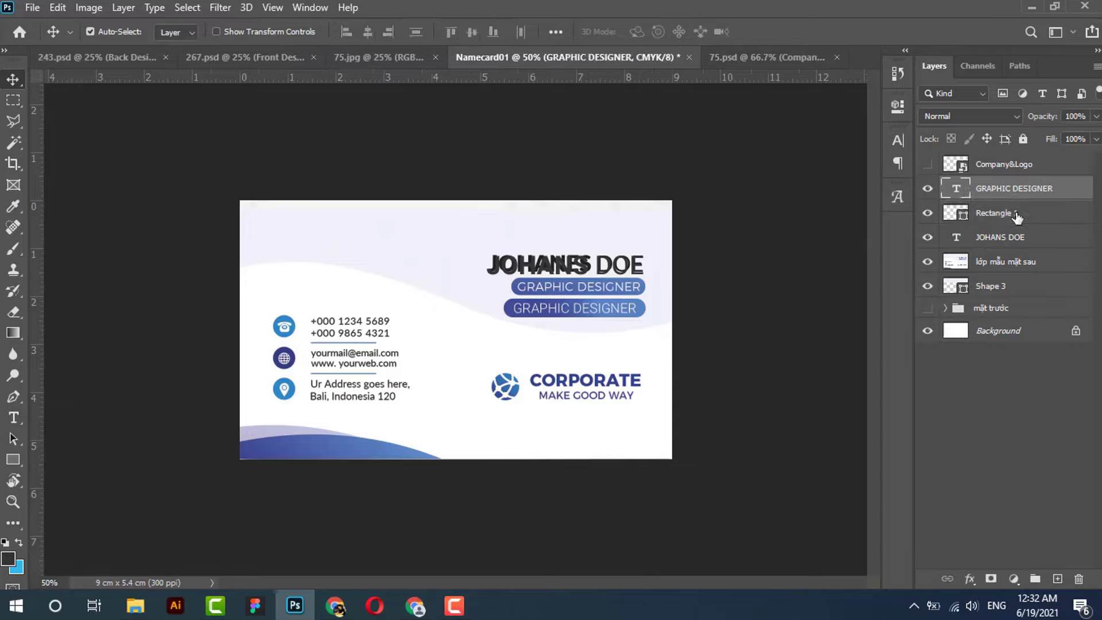
ctrl+click(1016, 216)
key(ctrl+g)
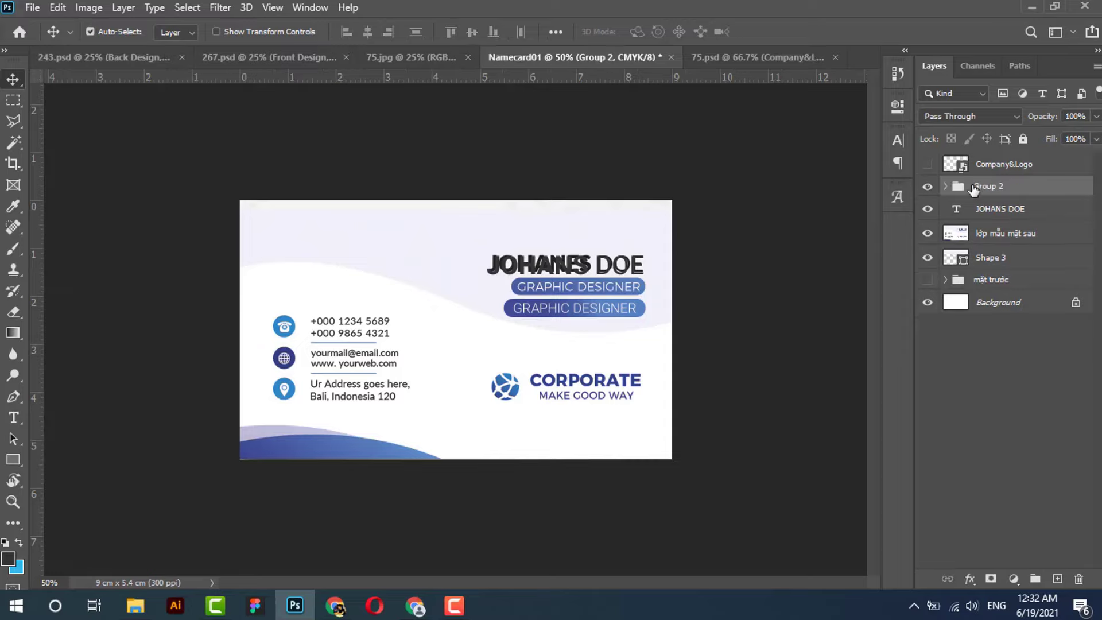
click(928, 188)
click(927, 188)
double_click(990, 186)
text(VỊ TRÍ)
key(Return)
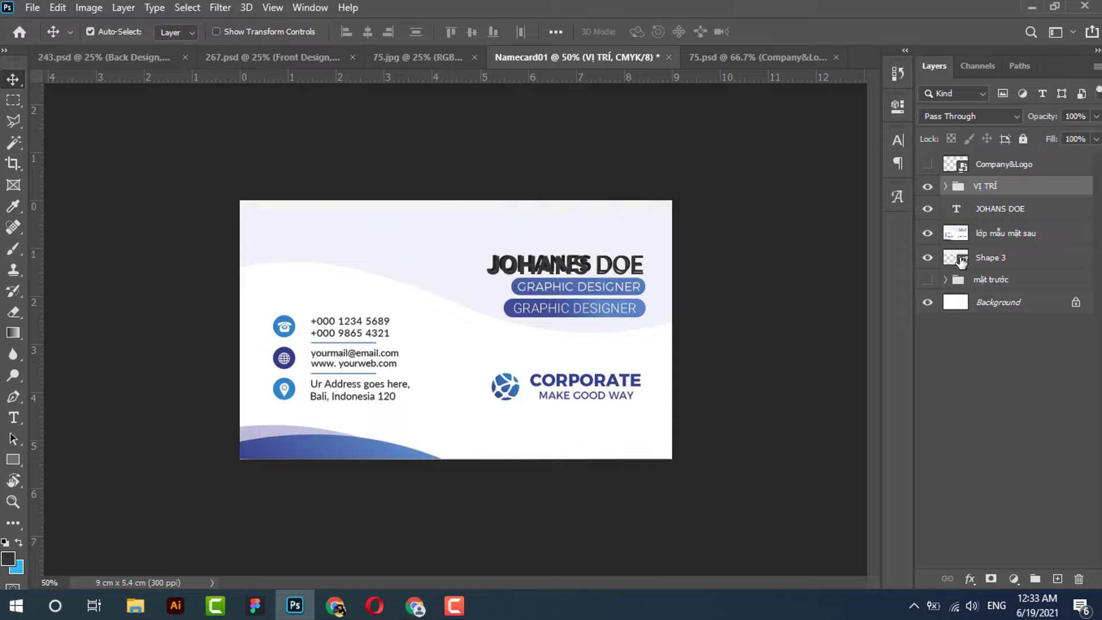
Step: Hide the back-side template and select JOHANS DOE together with the VỊ TRÍ group
click(927, 233)
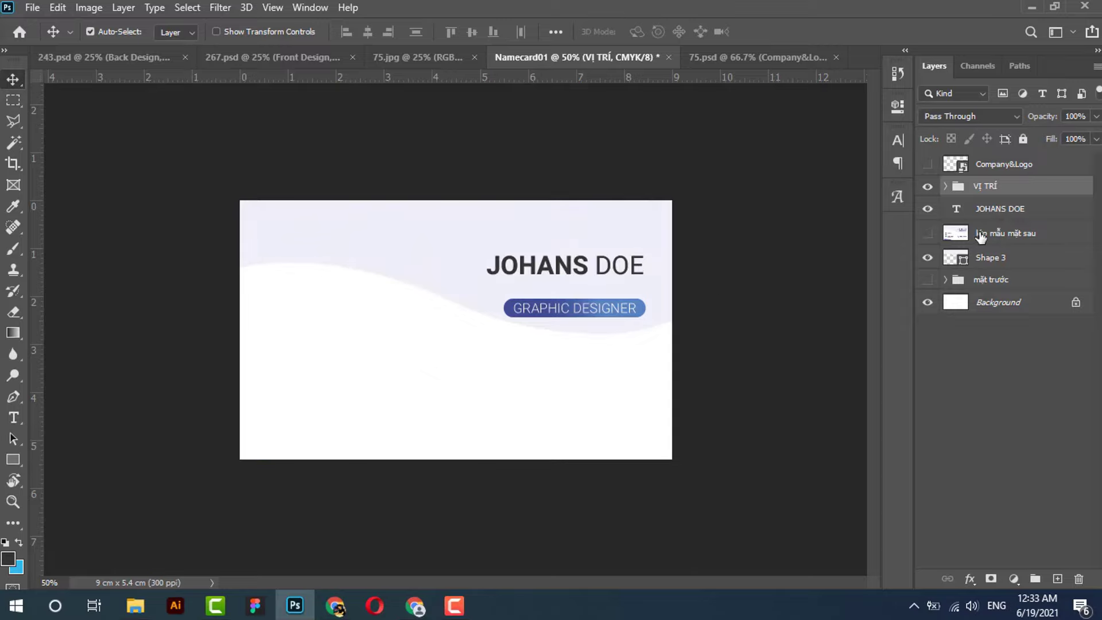
click(998, 212)
shift+click(998, 189)
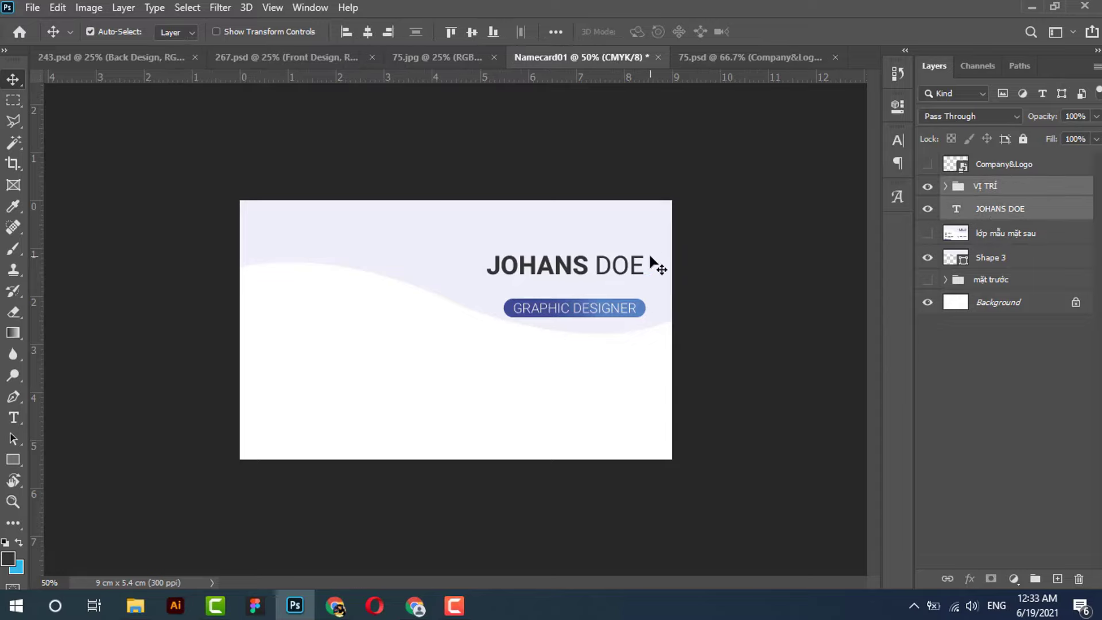
Step: Right-align JOHANS DOE with the pill and move the VỊ TRÍ pill up beneath the name
click(390, 32)
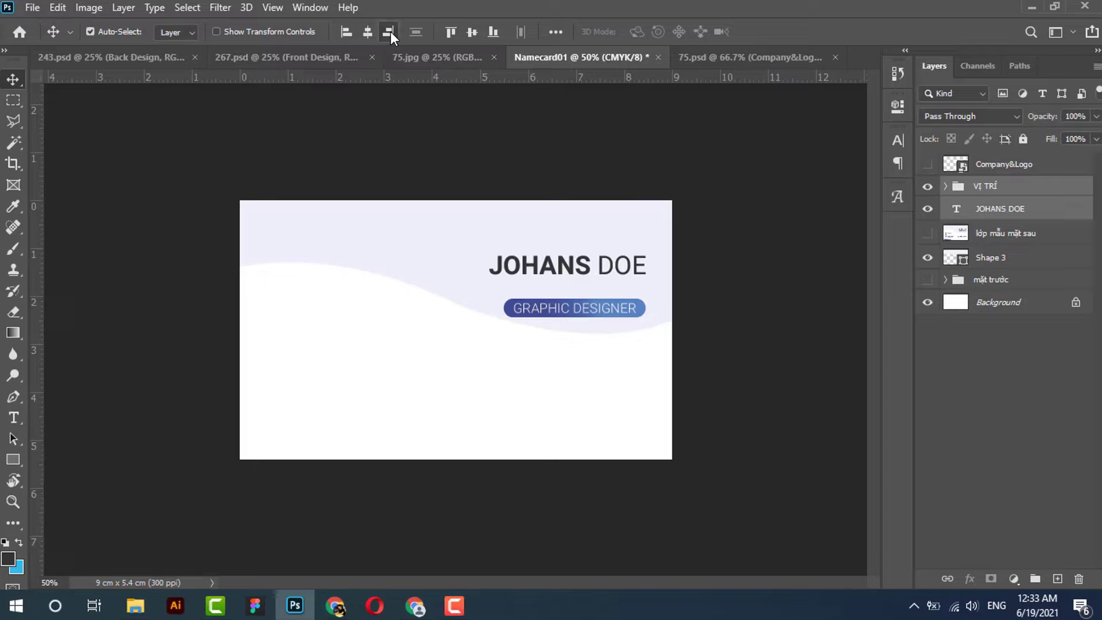
click(1033, 210)
click(1024, 188)
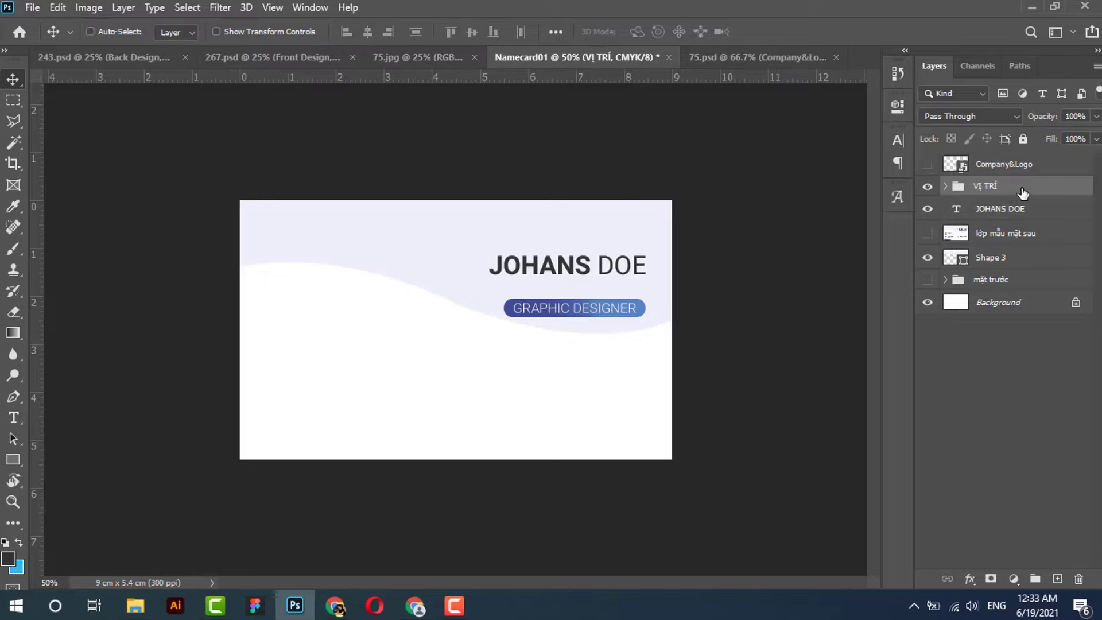
key(ctrl+t)
drag(618, 303, 618, 287)
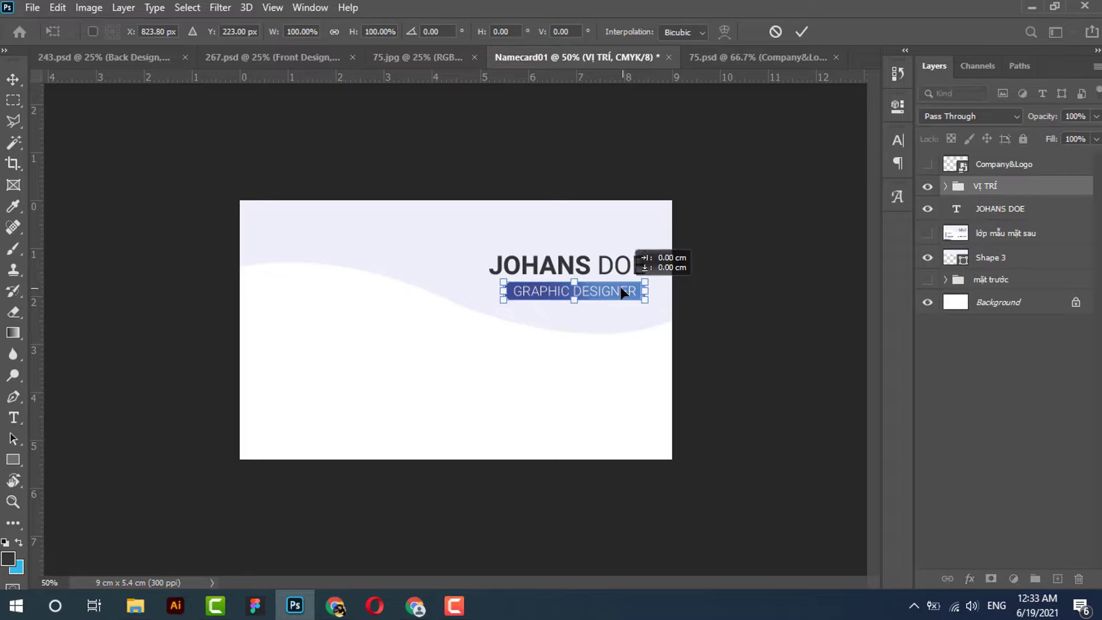
click(19, 78)
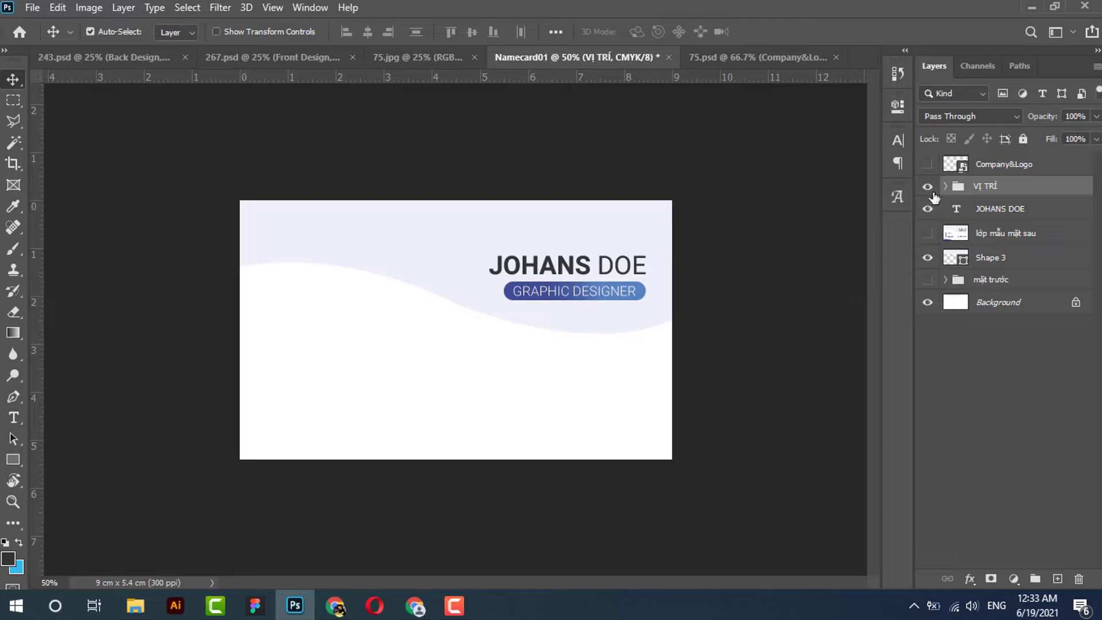
Step: Show the back-side template again and add a new empty Layer 1
click(927, 234)
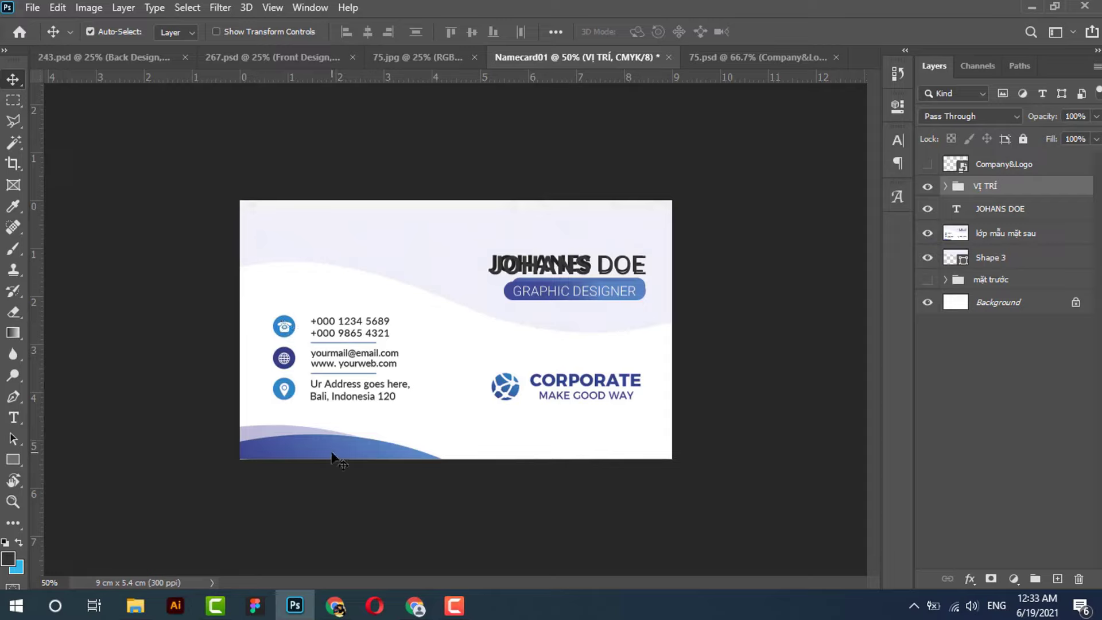
click(1057, 578)
click(9, 396)
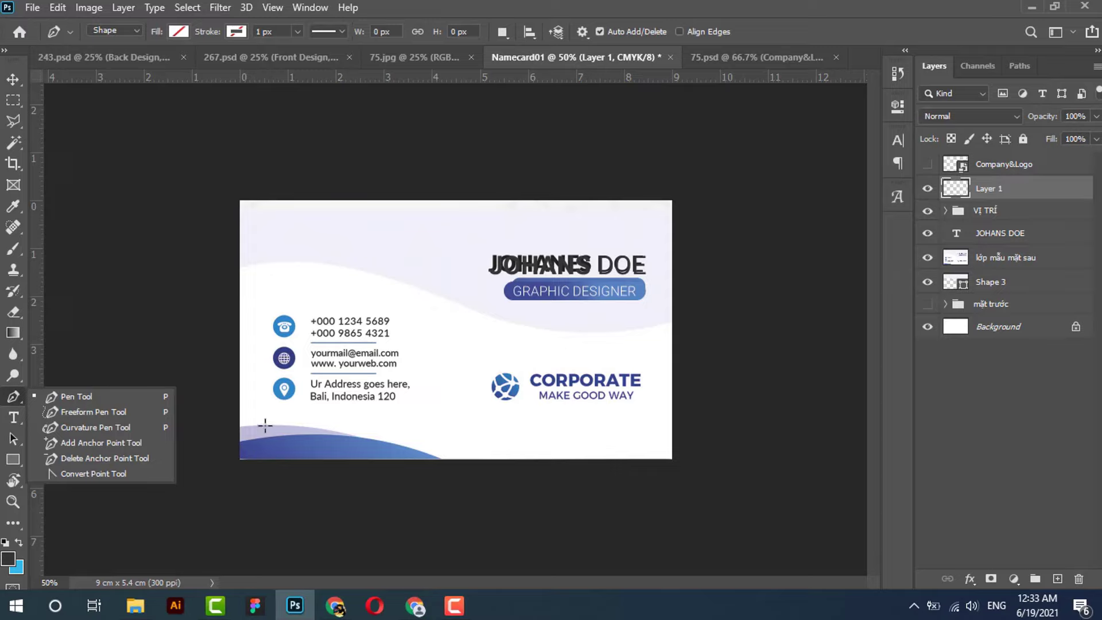
Step: Draw a closed pen wave shape across the card's bottom-left corner
click(237, 450)
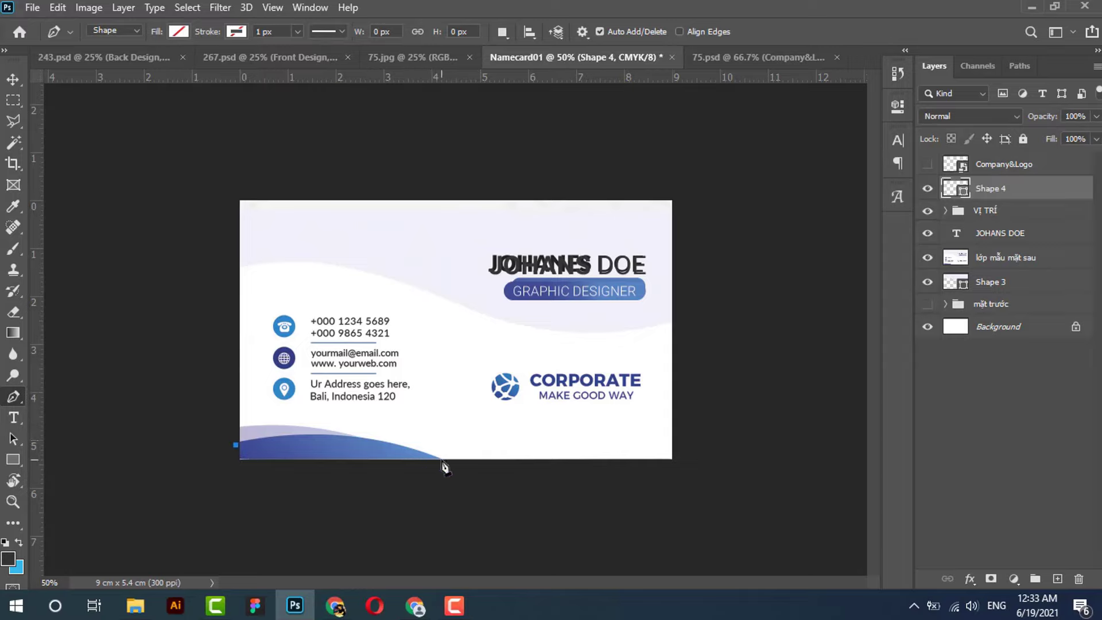
drag(442, 460, 546, 508)
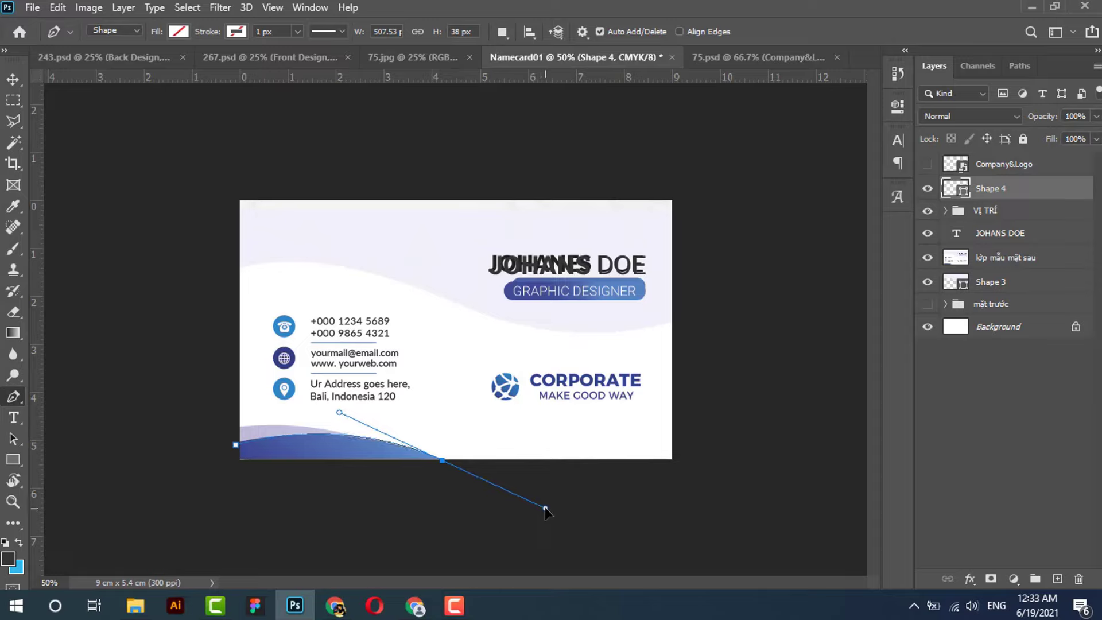
click(200, 509)
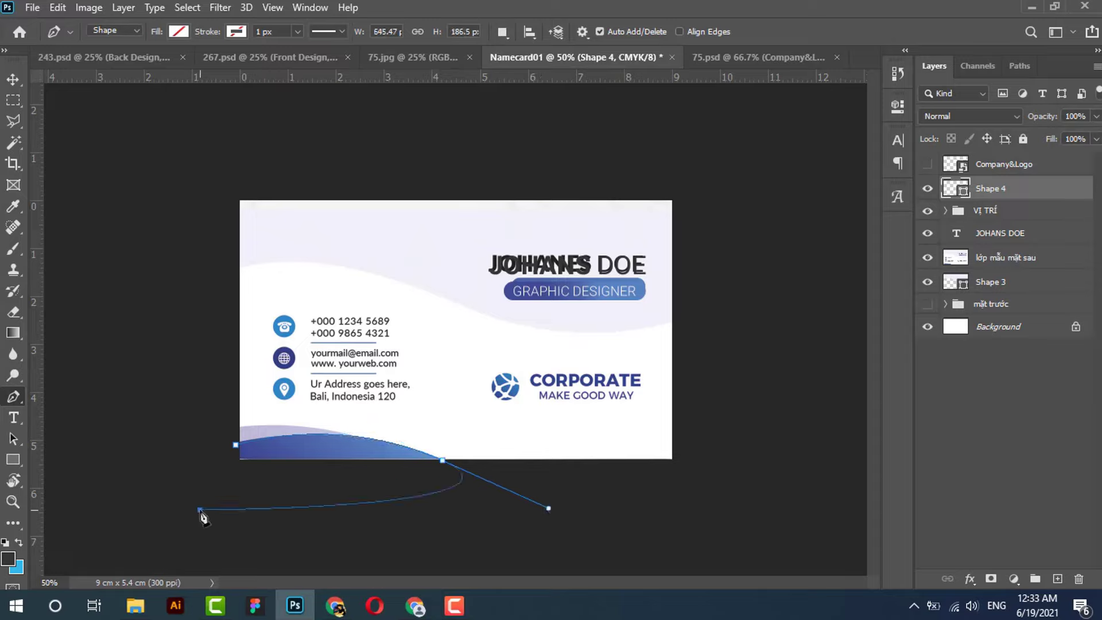
click(236, 445)
Step: Give the wave a gradient fill with the badge's blue on the left stop
click(179, 32)
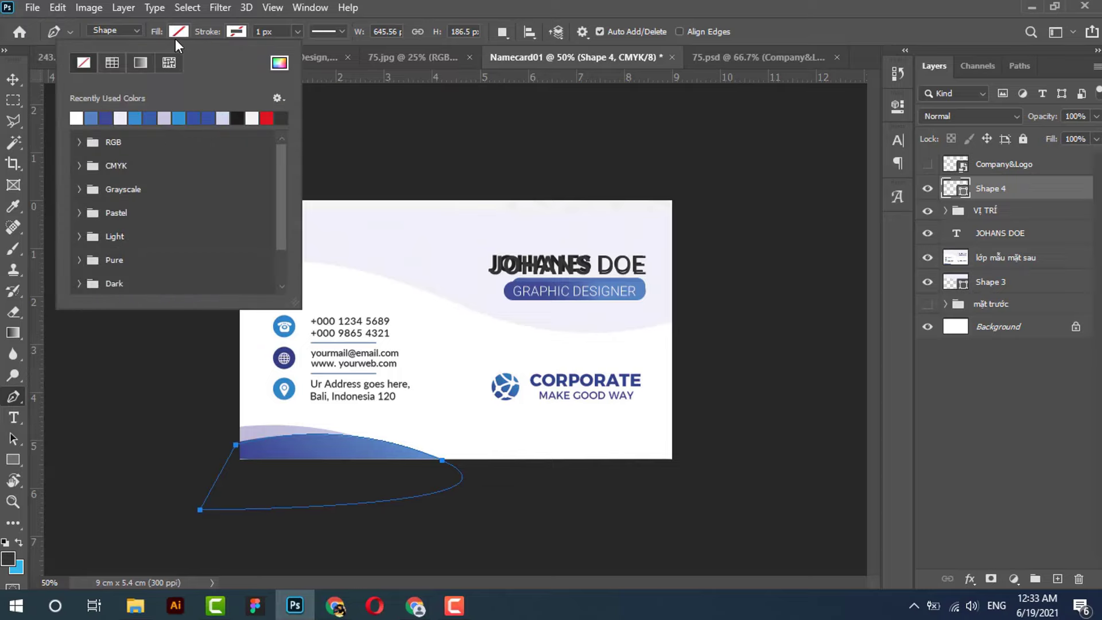
click(141, 62)
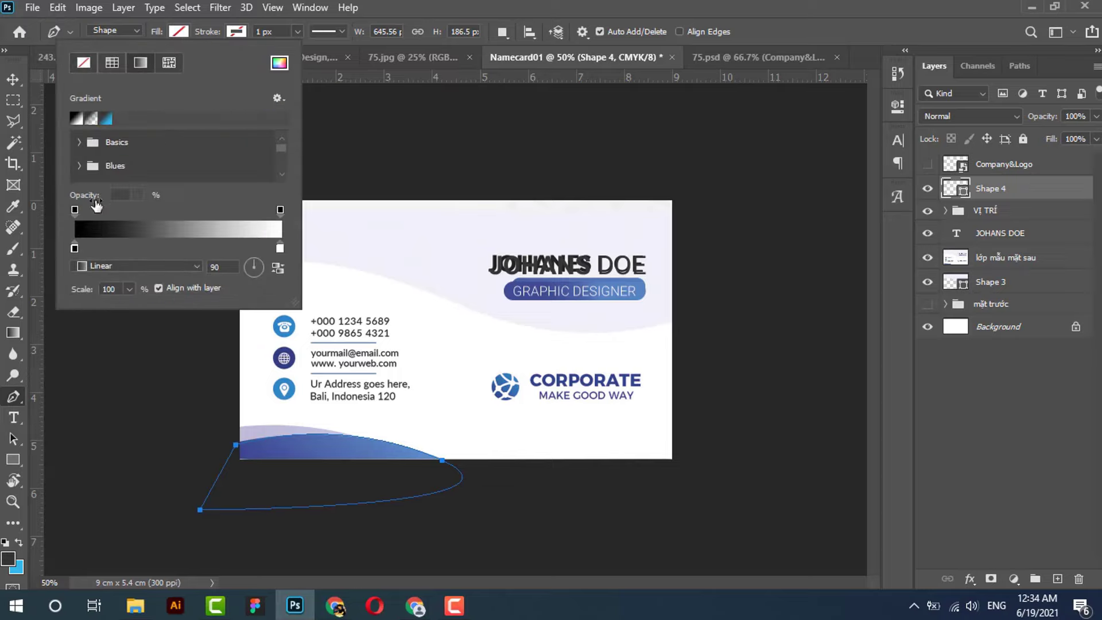
double_click(74, 248)
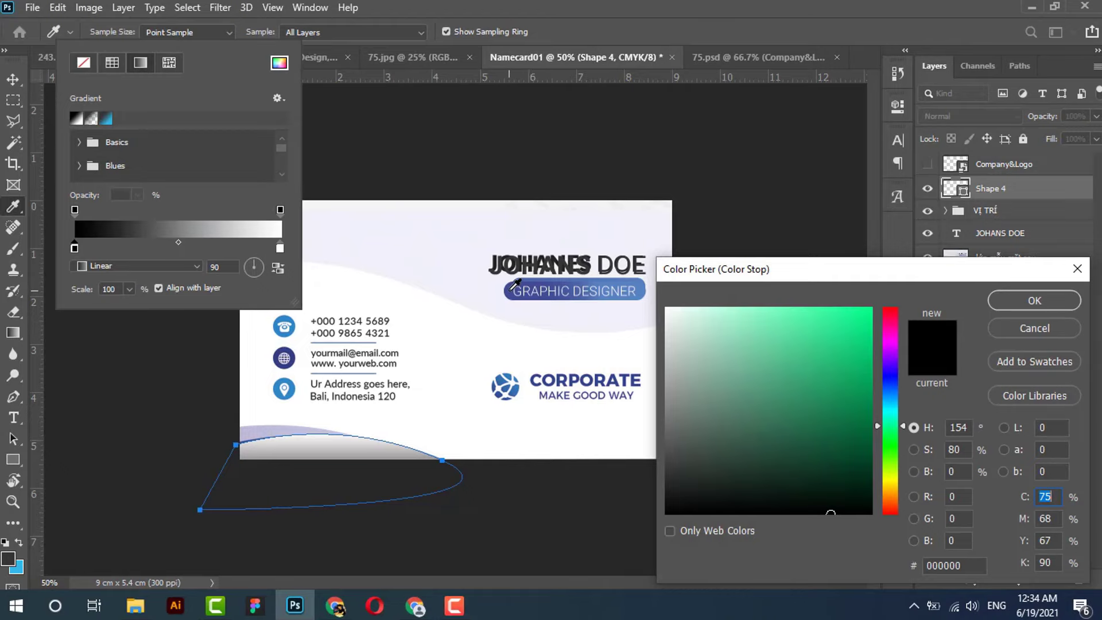
click(512, 287)
click(1032, 300)
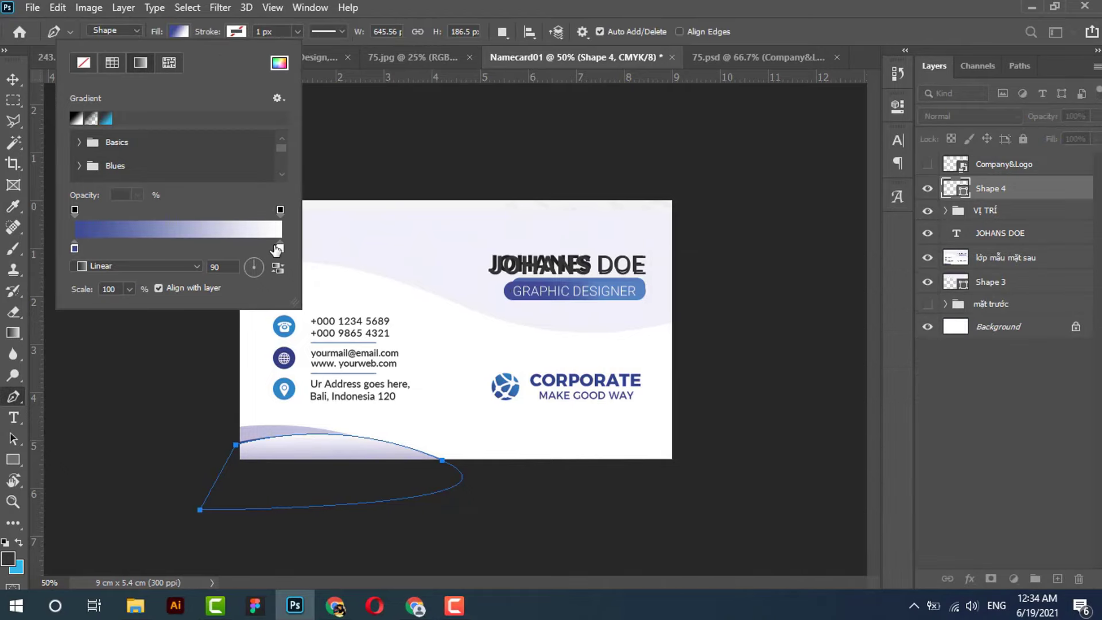
Step: Set the right stop to the badge's blue and the gradient angle to 29°
click(644, 284)
click(1033, 300)
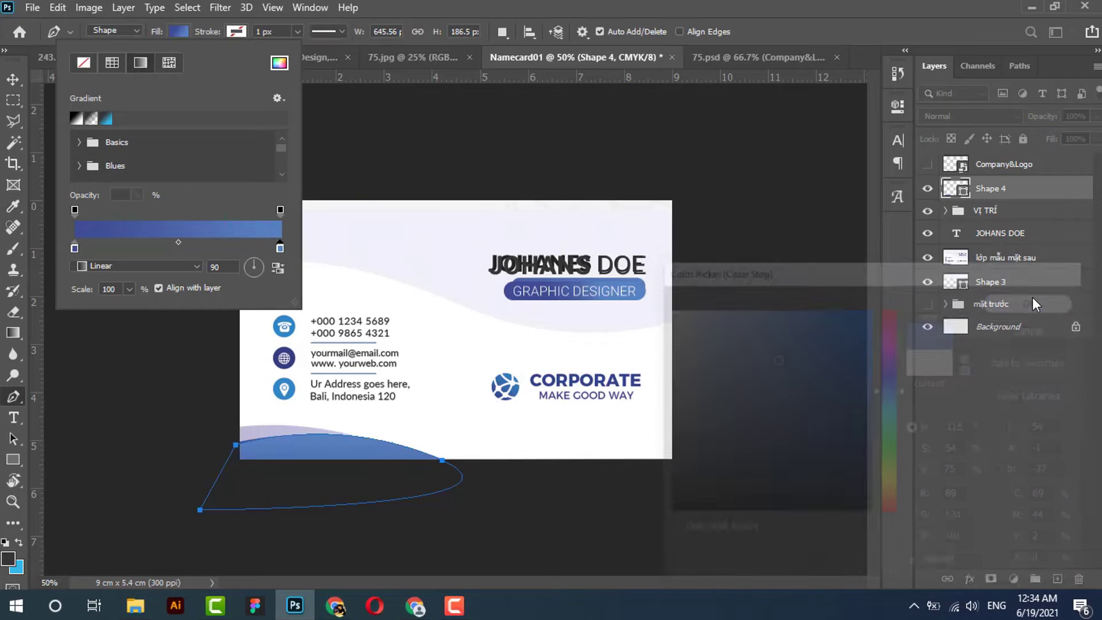
click(262, 265)
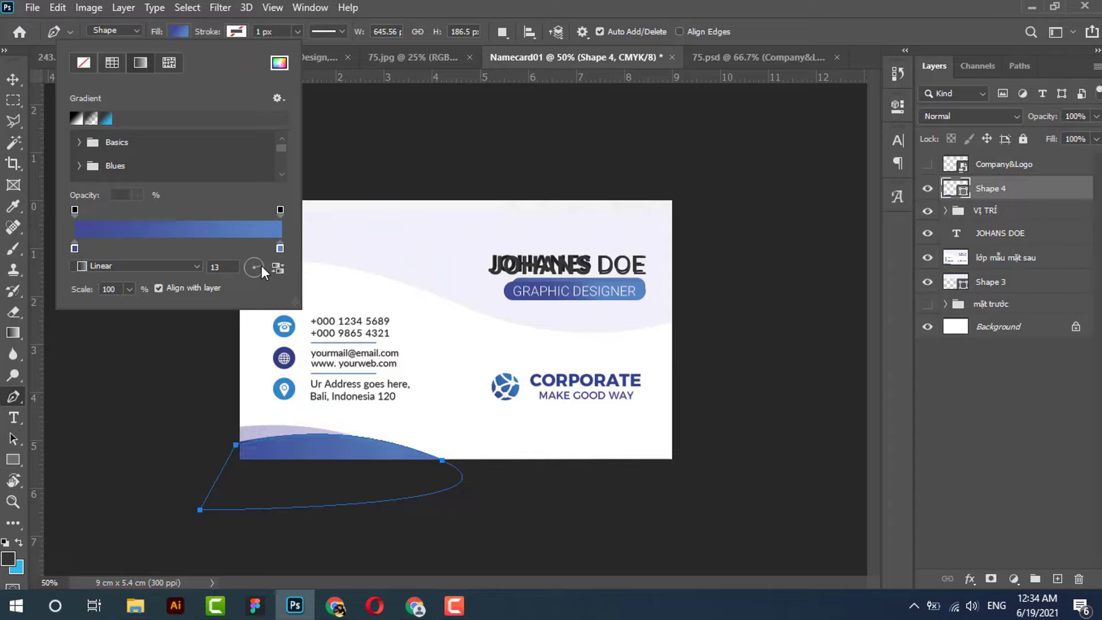
click(259, 267)
click(267, 260)
click(19, 80)
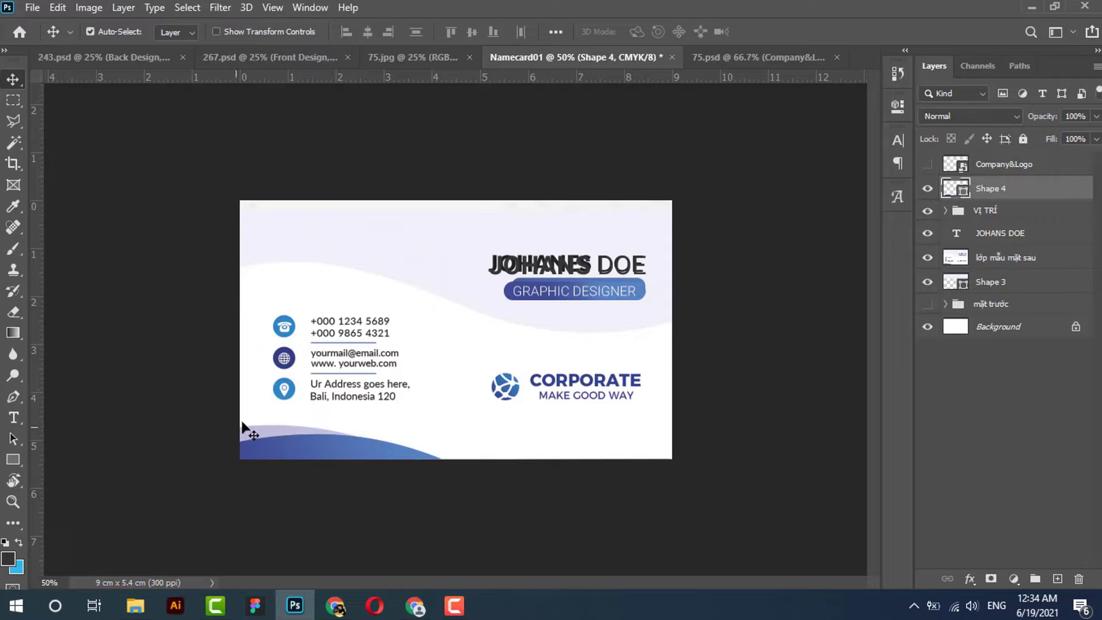
Step: Draw a second closed pen wave overlapping the blue one at the bottom-left
click(13, 396)
click(1058, 579)
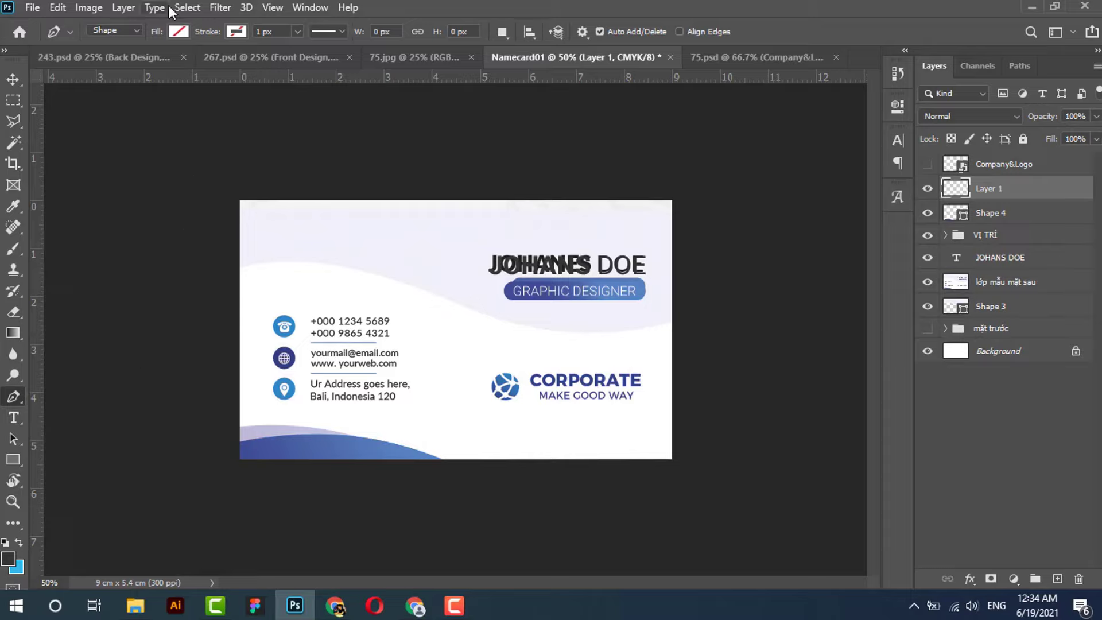
click(239, 426)
drag(422, 464, 504, 516)
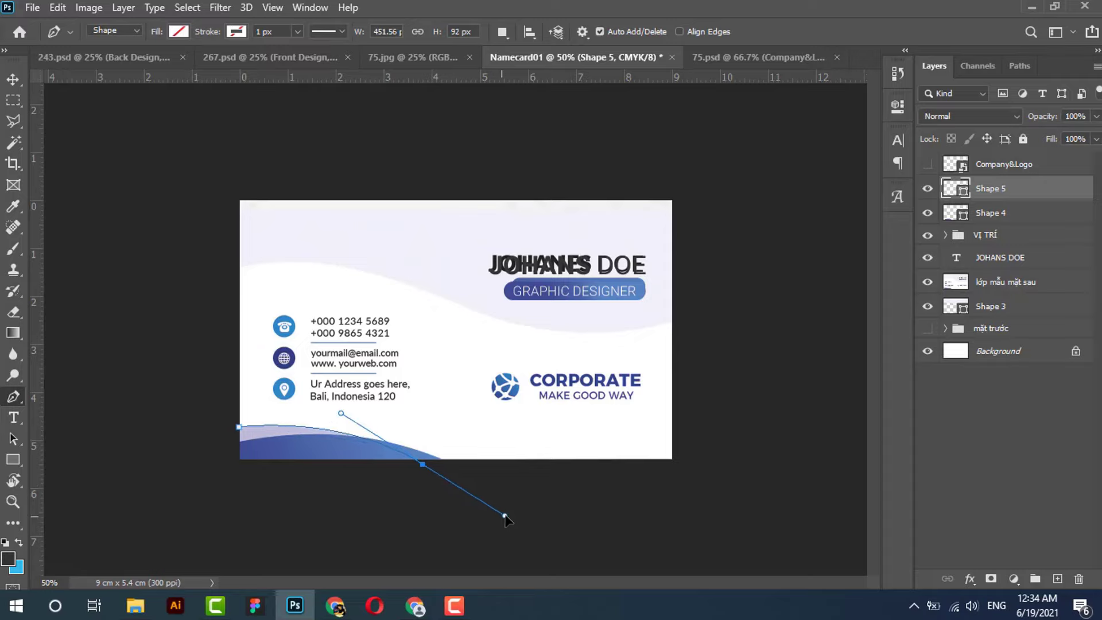
click(178, 485)
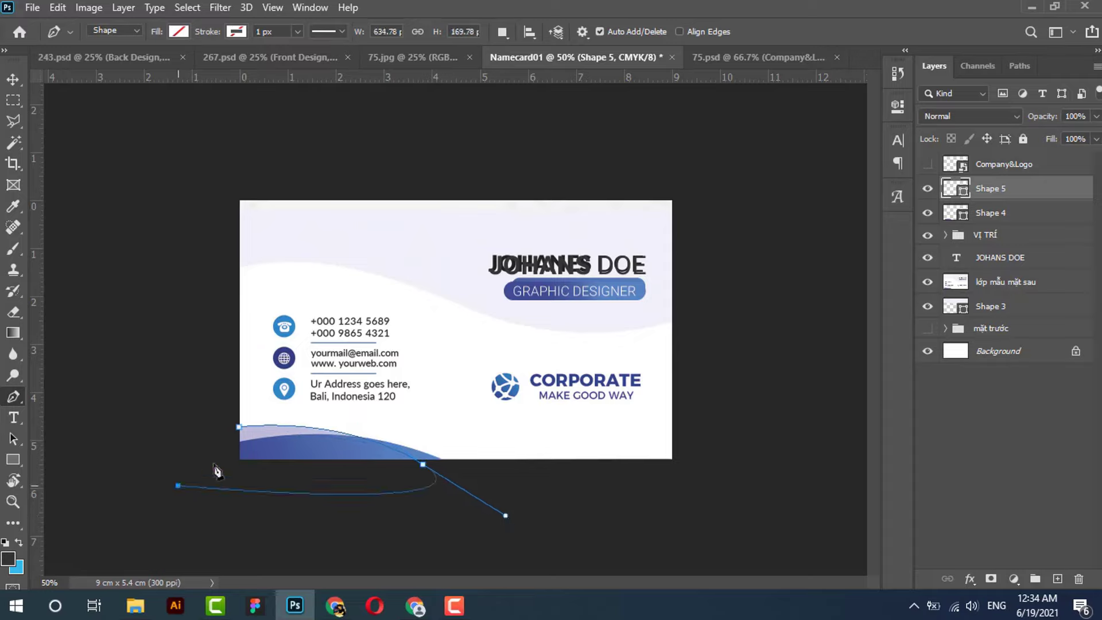
click(239, 427)
Step: Fill the second wave with lavender #bfbbd8 sampled from the card
click(178, 31)
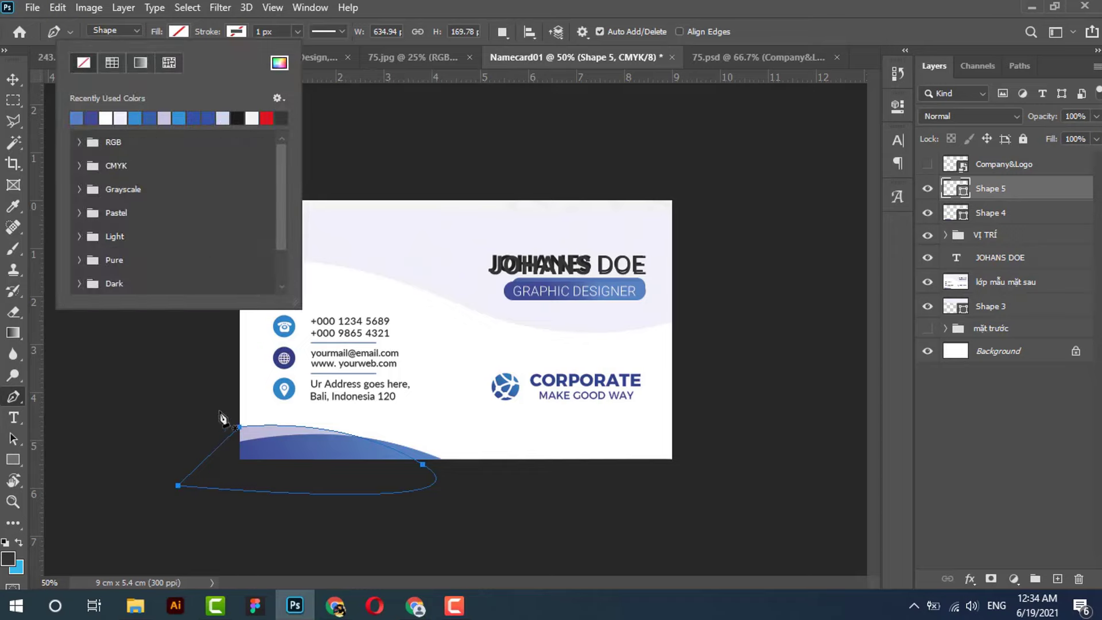
click(278, 63)
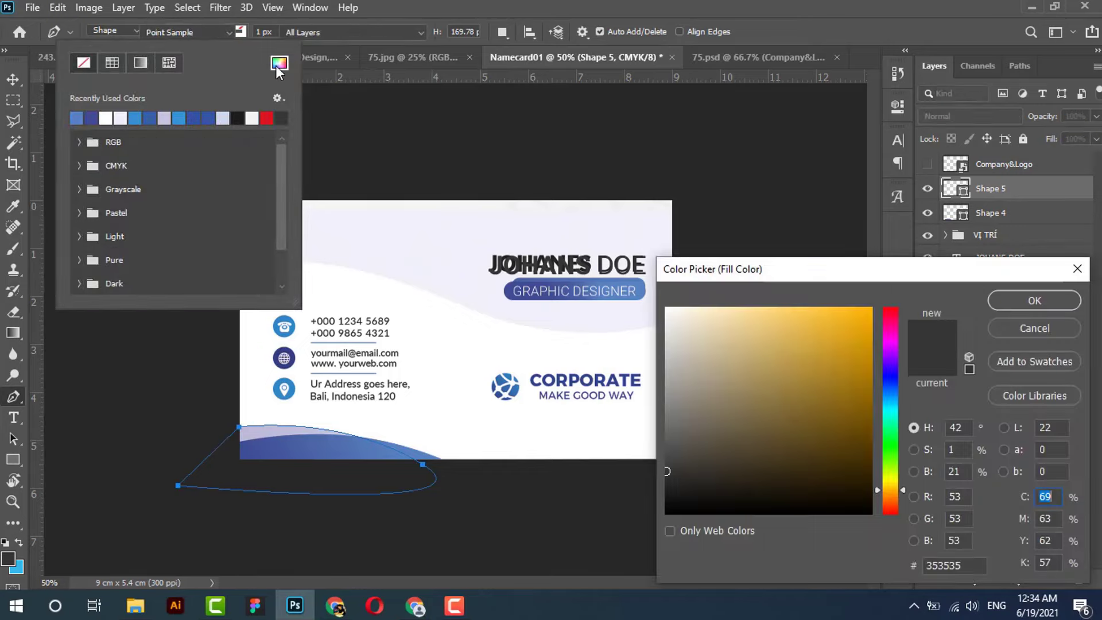
click(262, 429)
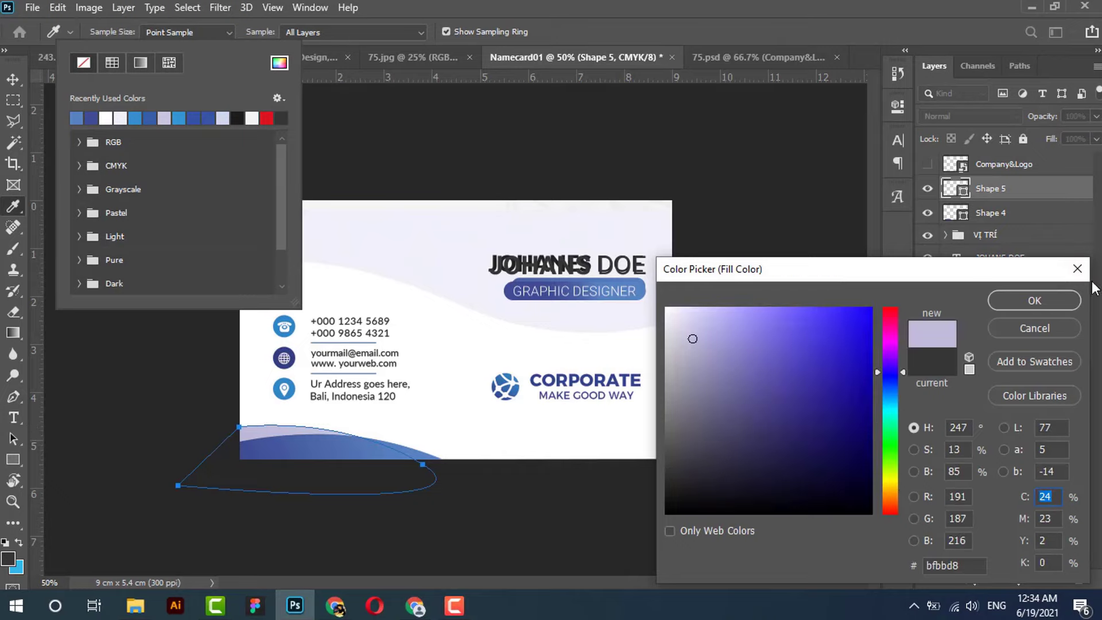
click(1047, 296)
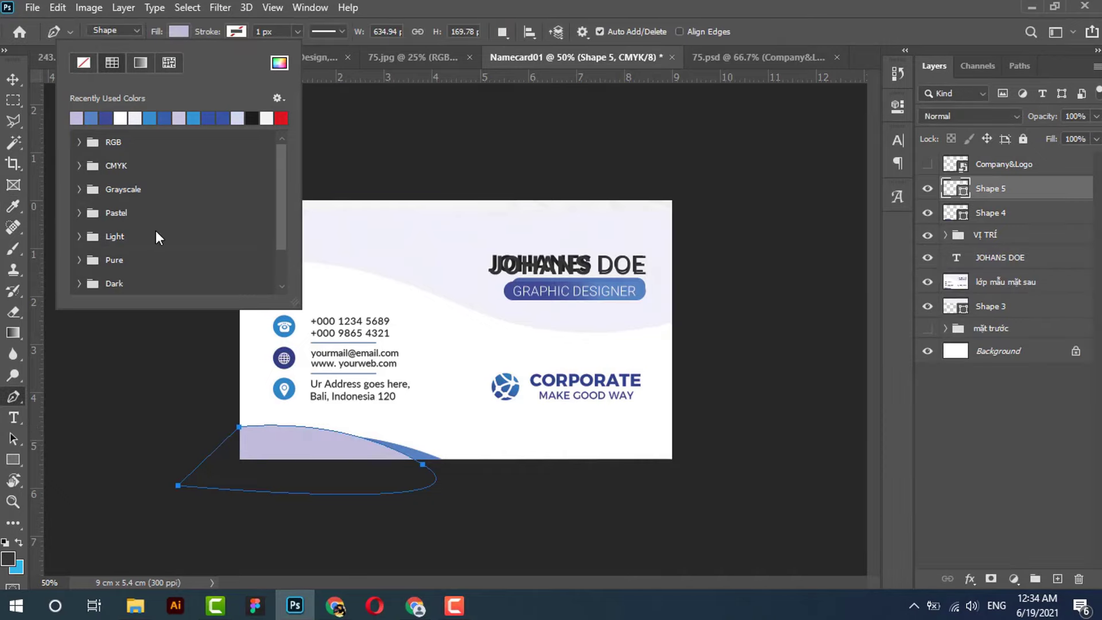
click(13, 79)
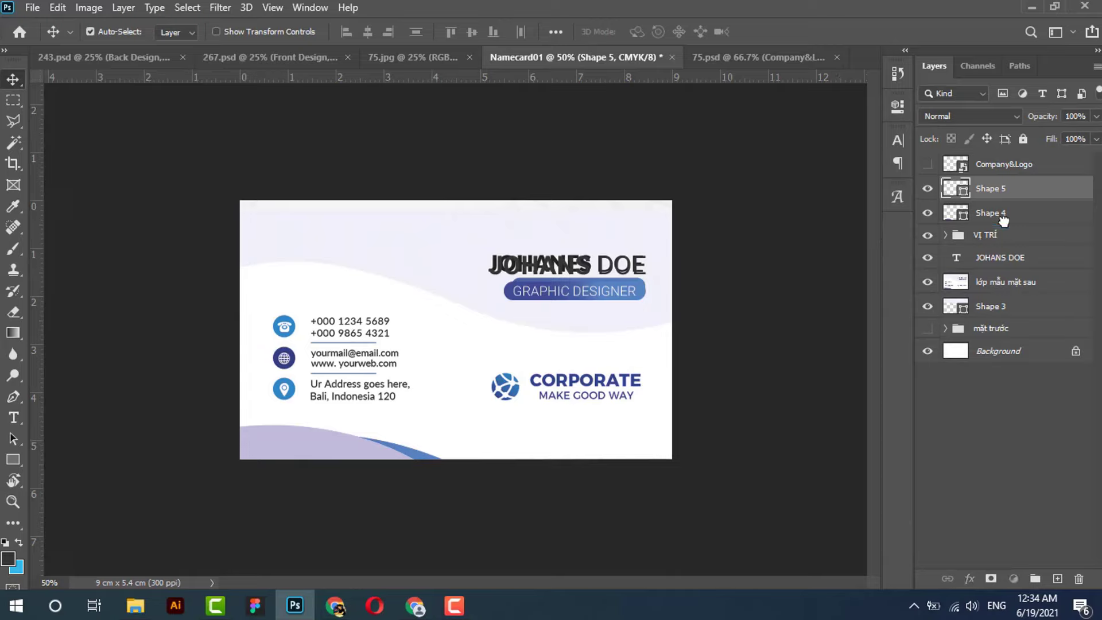
Step: Place the lavender wave Shape 5 beneath the blue wave Shape 4
drag(1001, 198, 1003, 223)
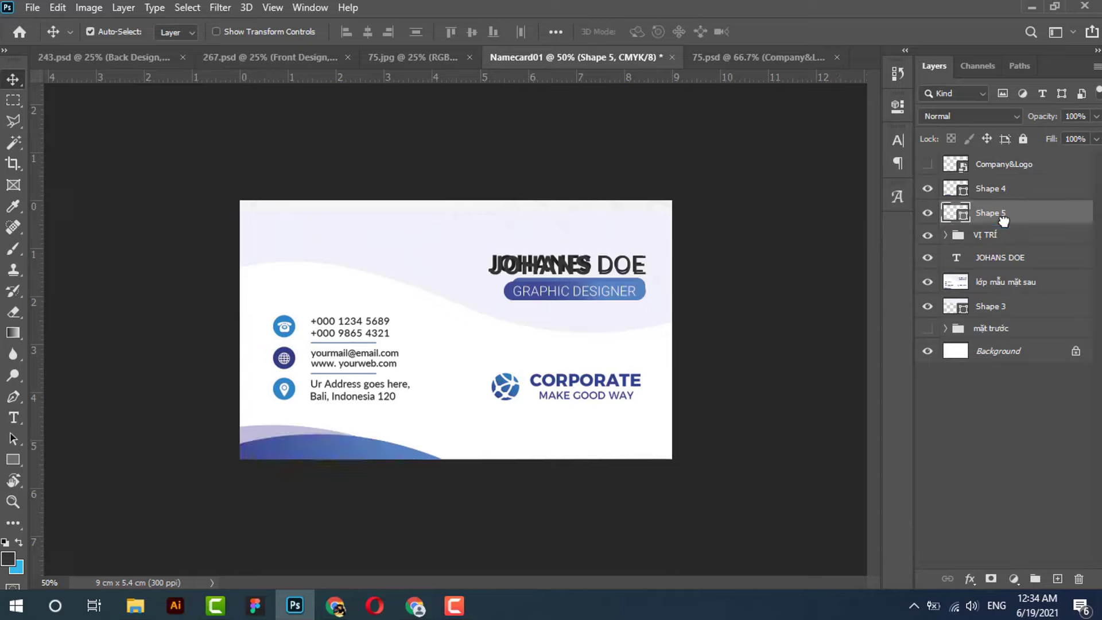
click(927, 283)
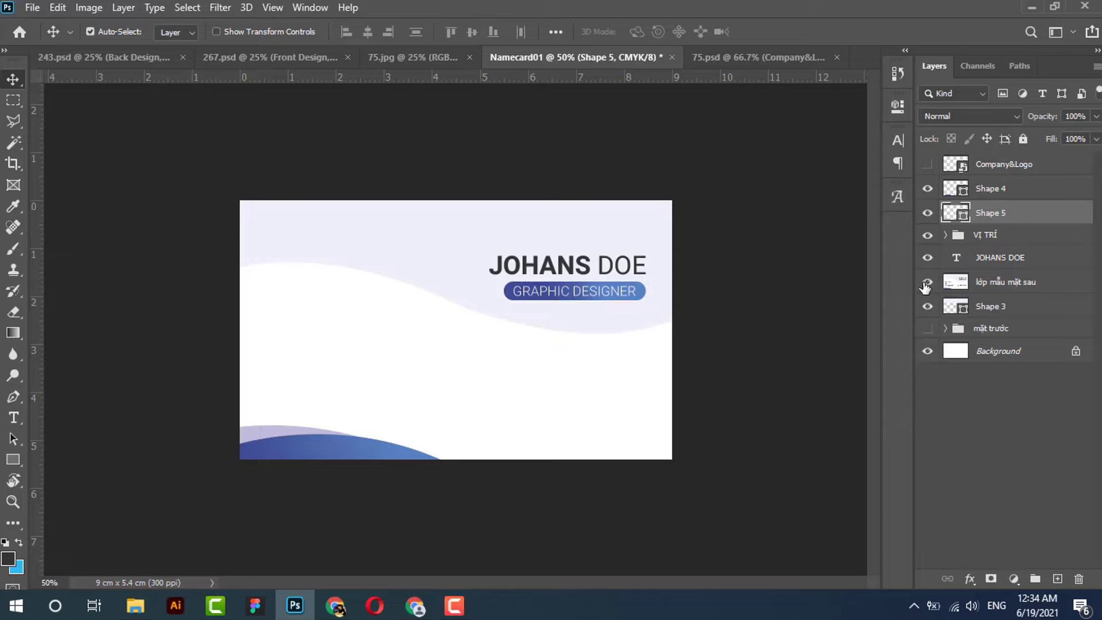
click(926, 284)
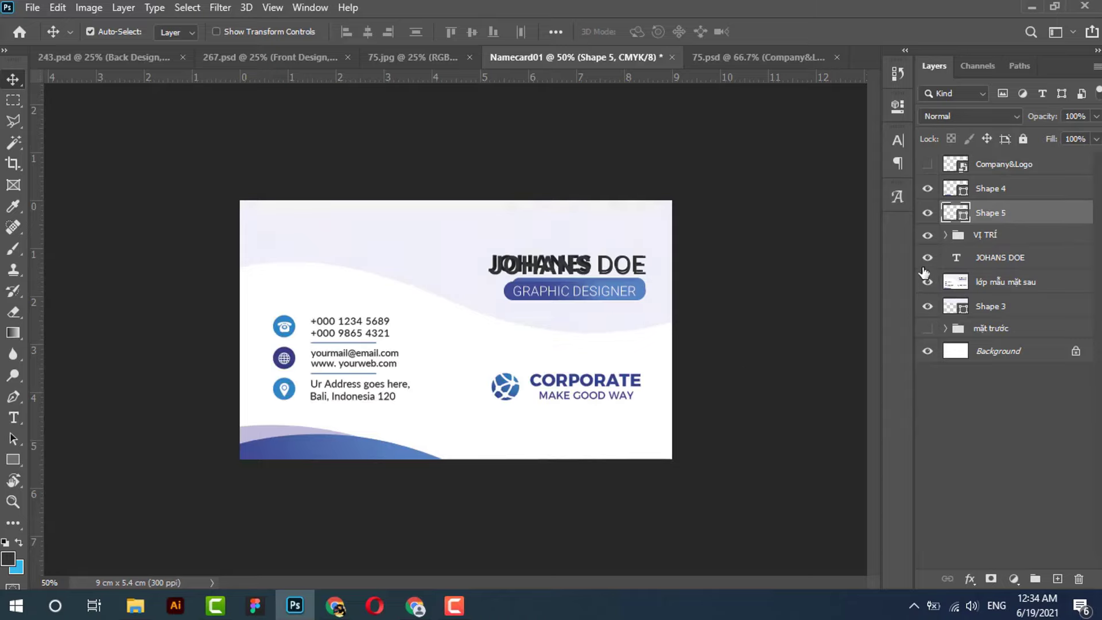
Step: Show the Company&Logo layer, then switch to the browser's company logo image
click(927, 165)
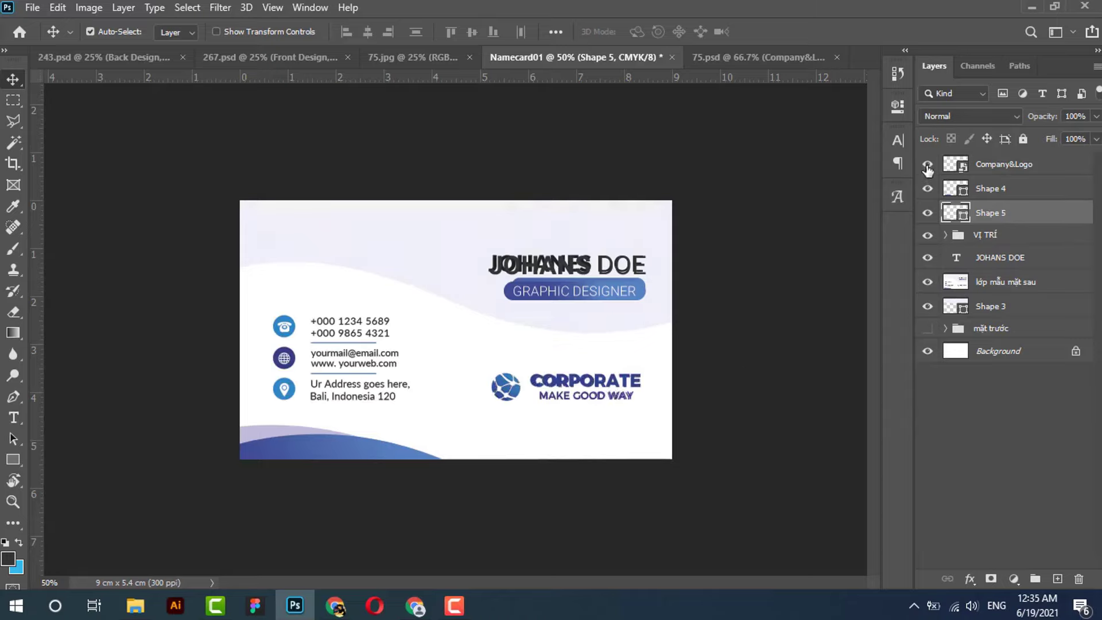
click(927, 283)
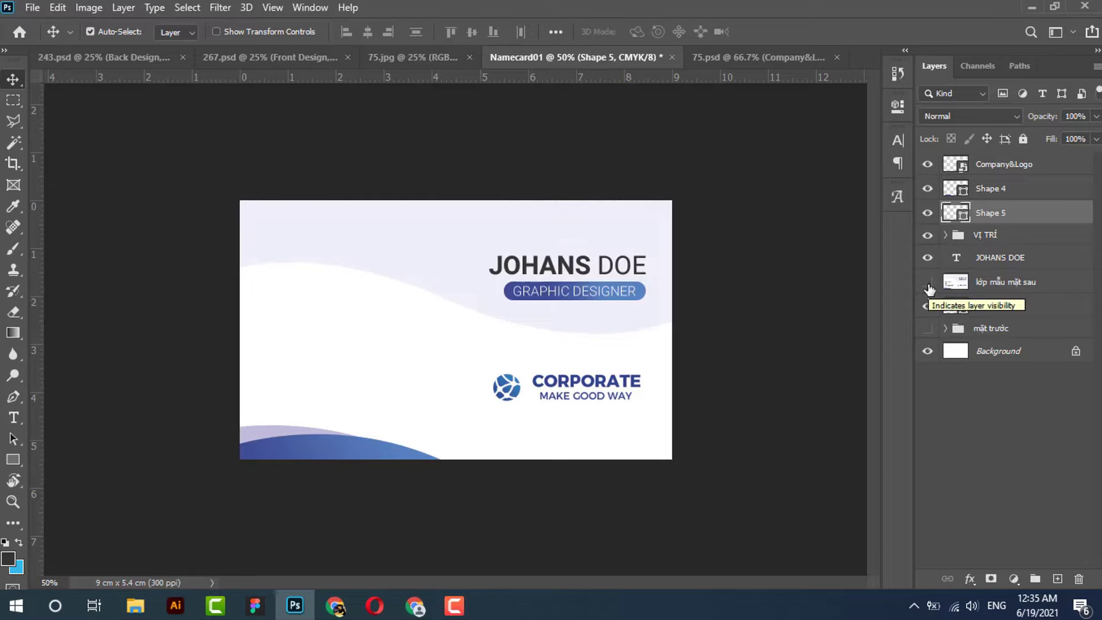
click(927, 282)
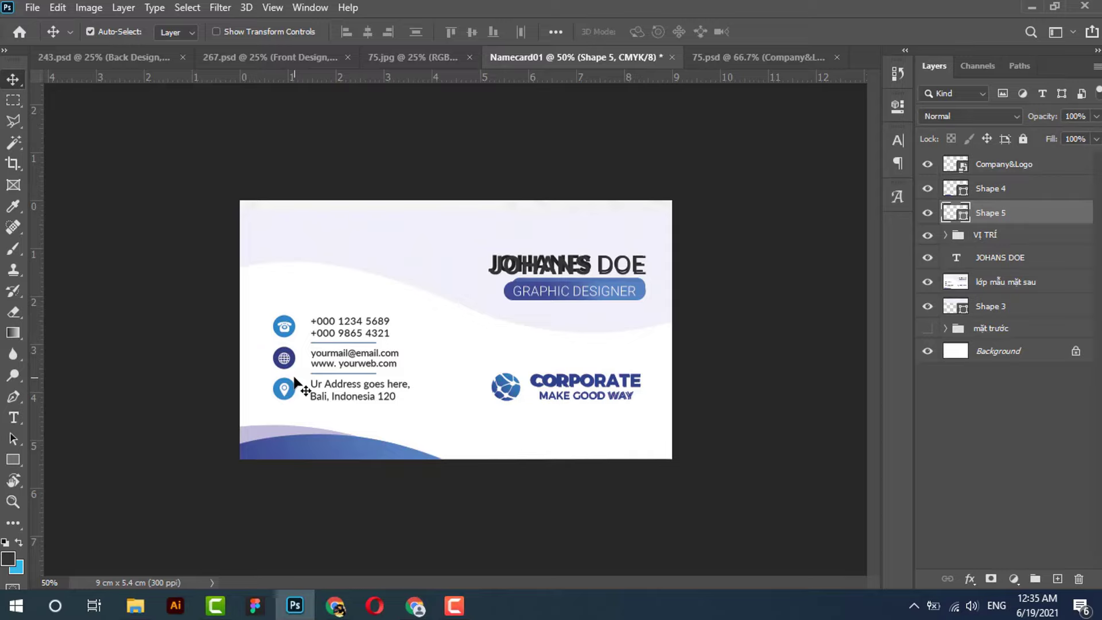
click(415, 606)
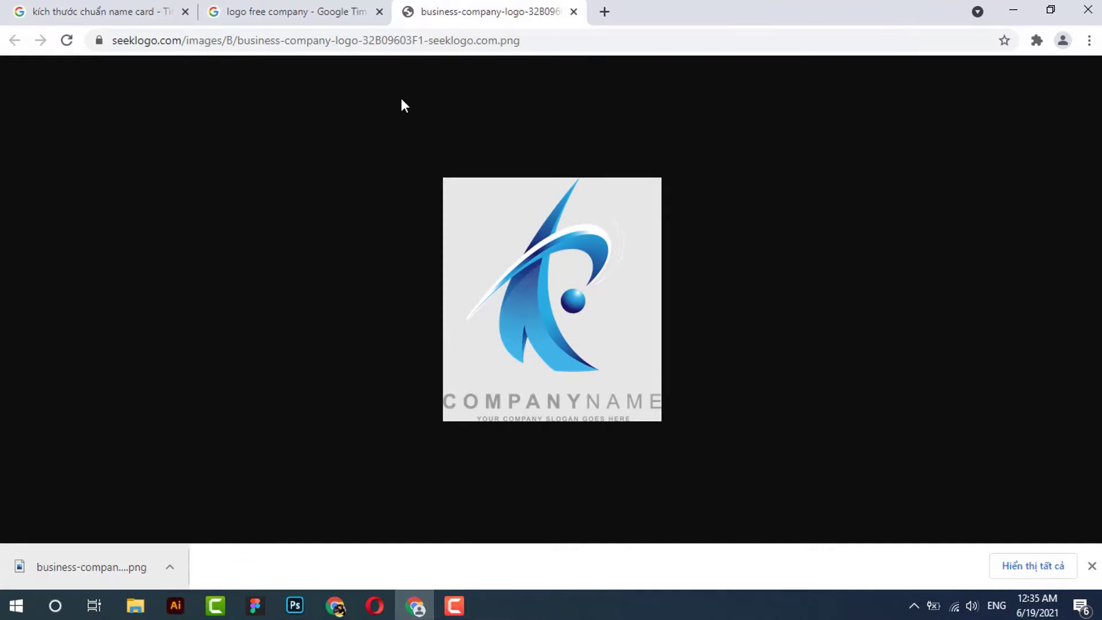
Step: Reach the Flaticon website through a web search for 'flatiocn'
click(446, 42)
text(fl)
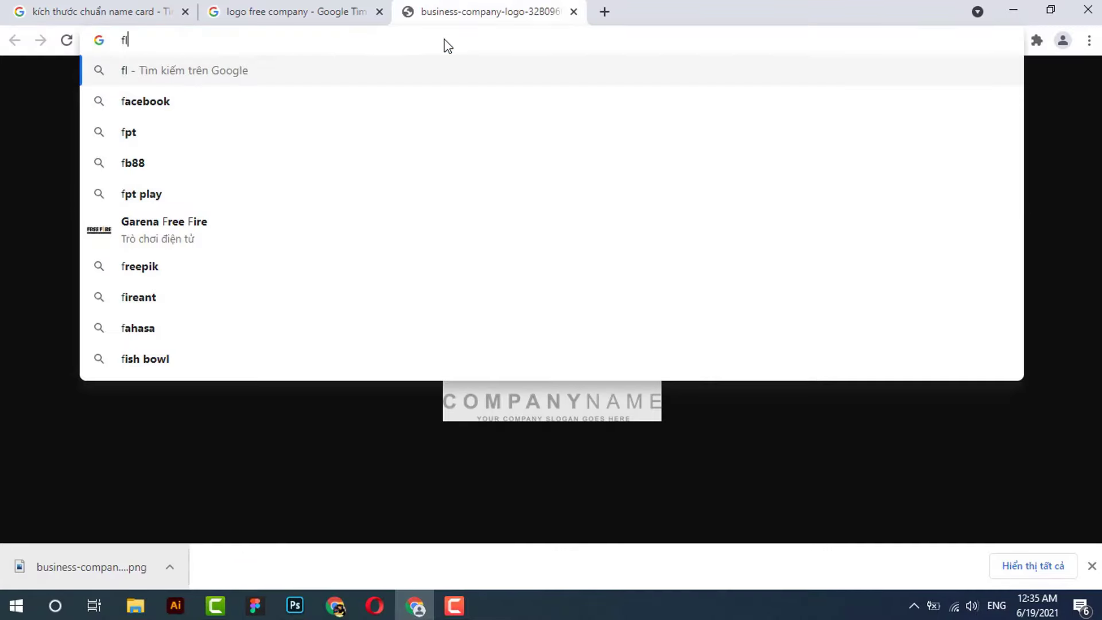
text(atiocn)
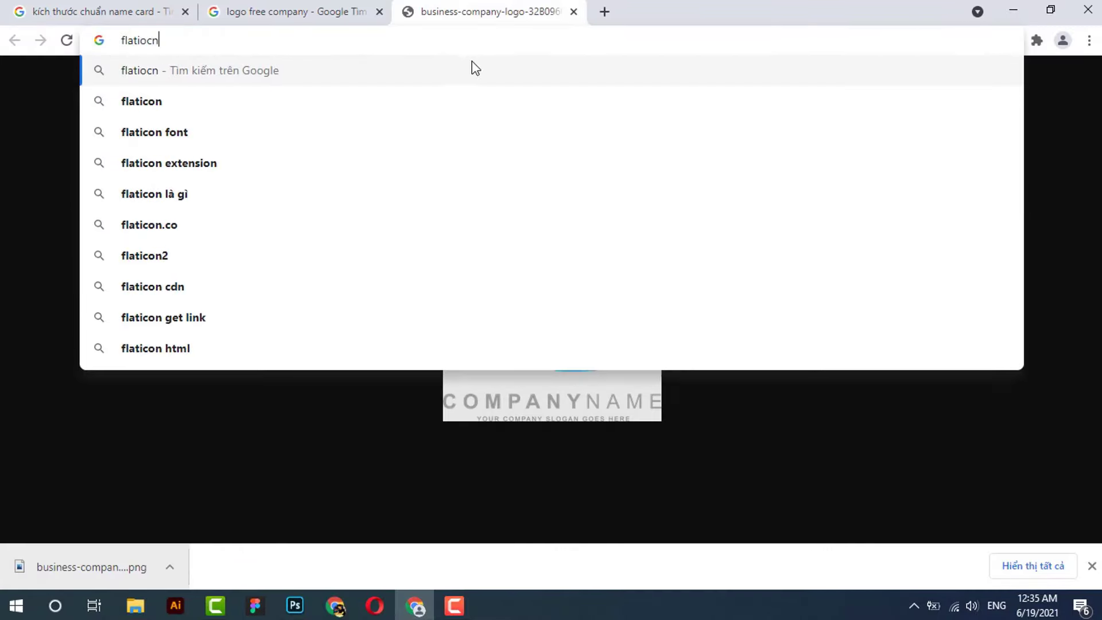
key(Return)
click(196, 295)
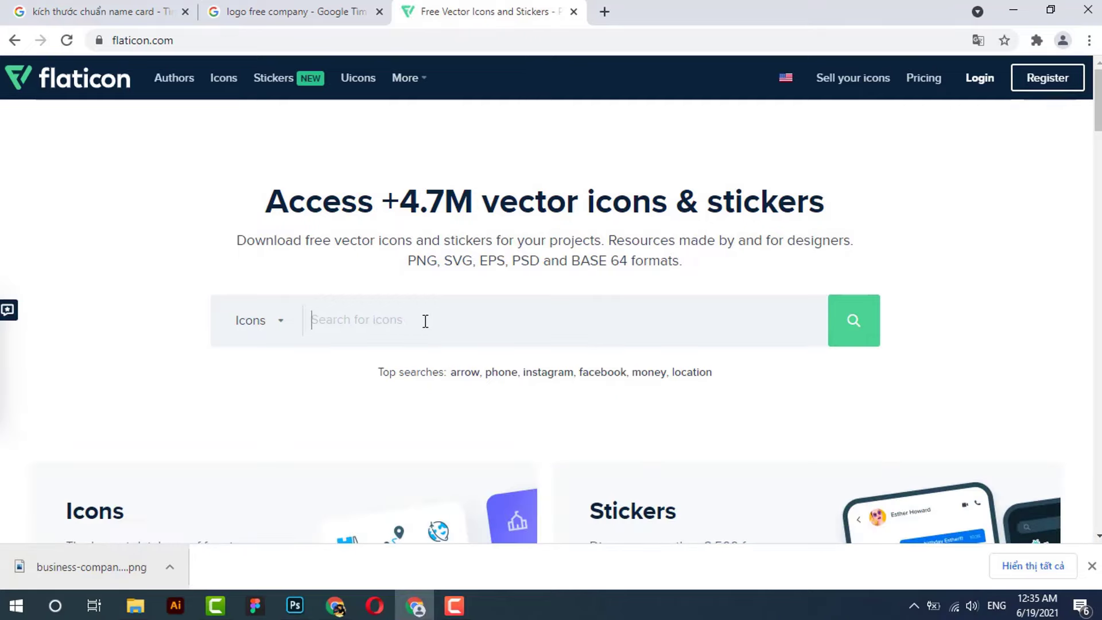
Step: Search Flaticon for 'phone', free-download the round filled Phone Call SVG, and drag it into the card
text(pho)
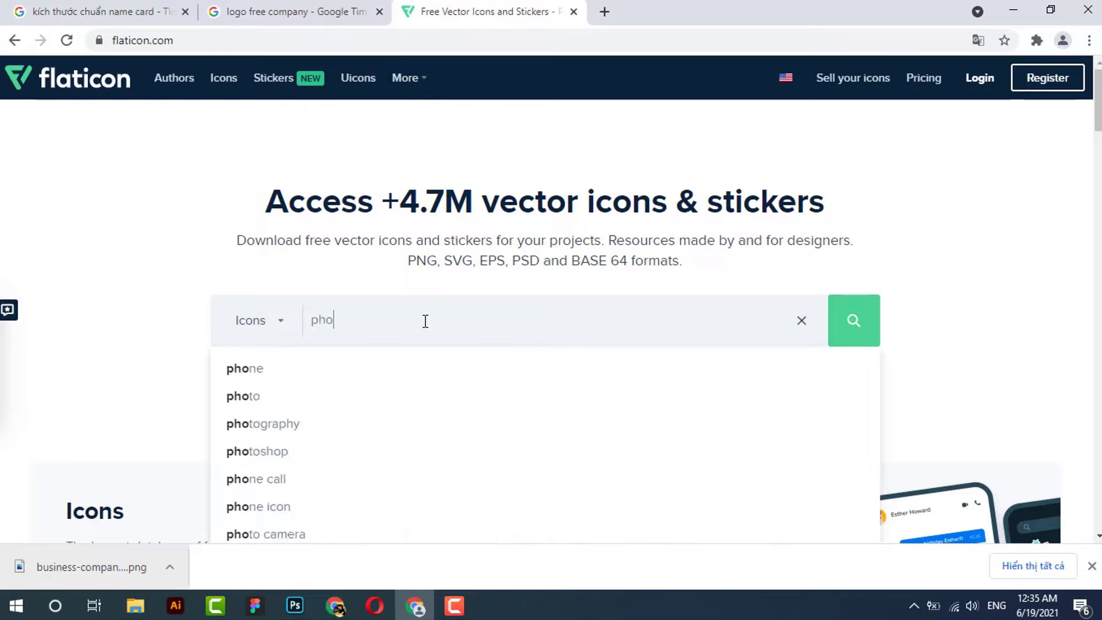
text(ne)
key(Return)
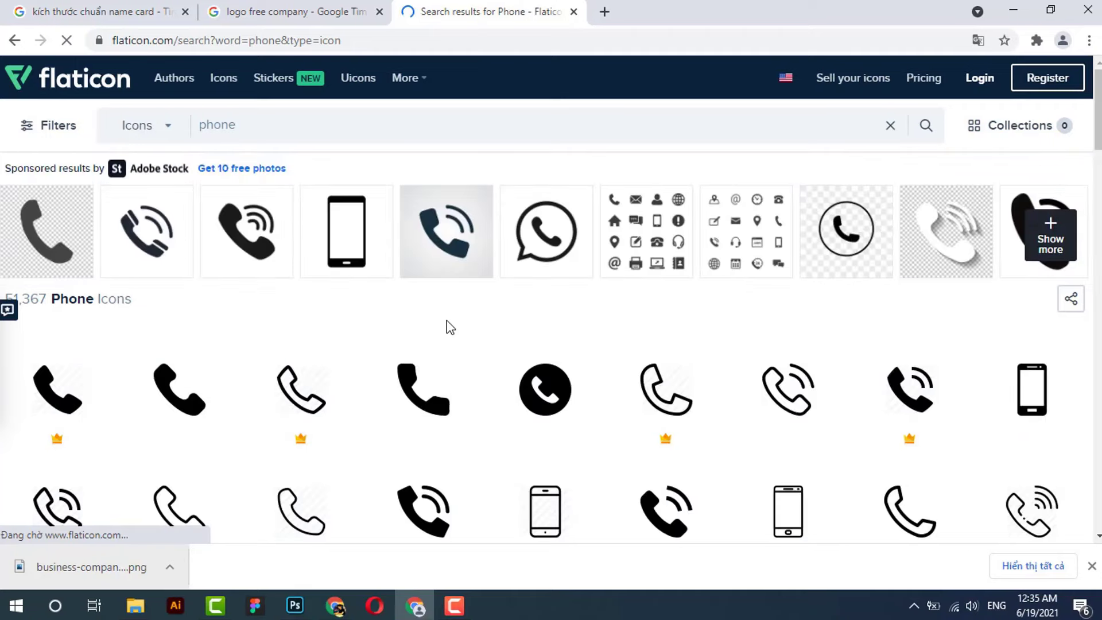
scroll(447, 323, down, 3)
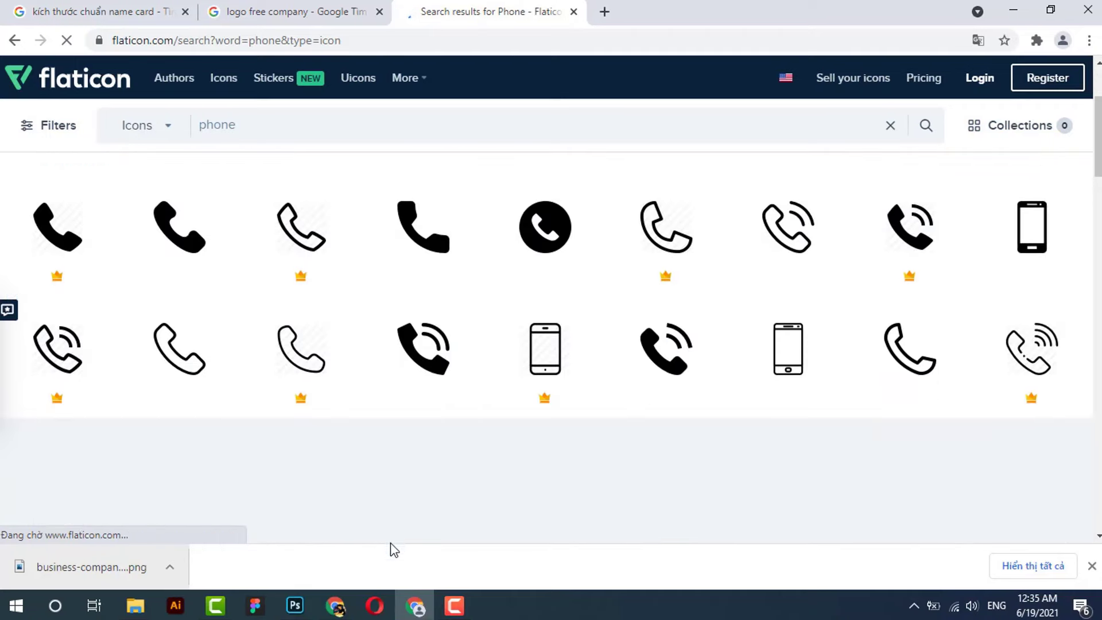
click(295, 604)
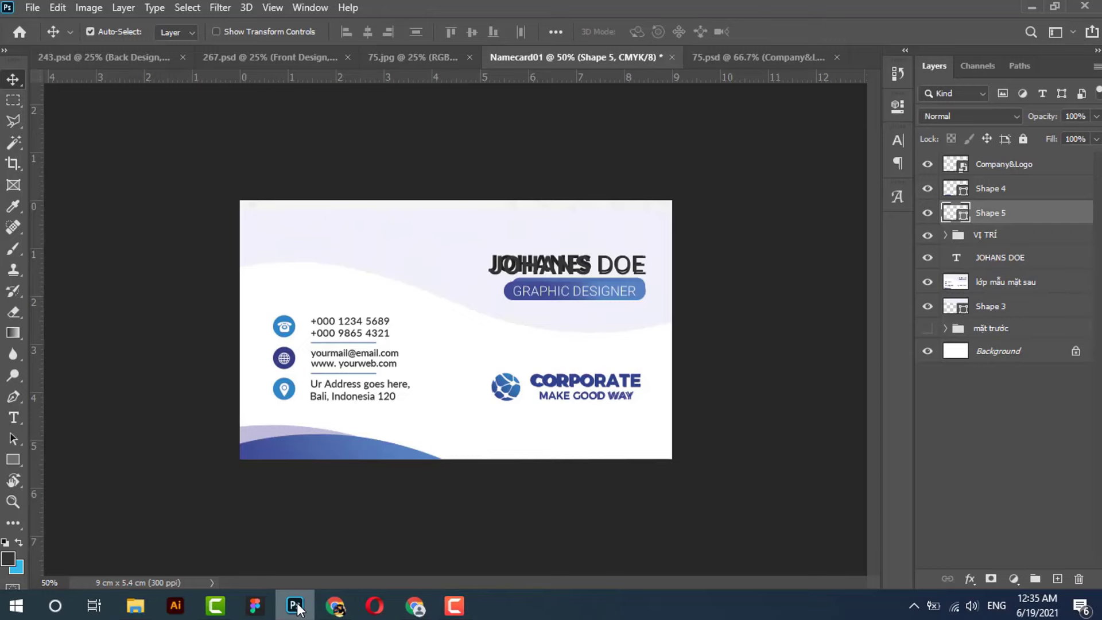
click(414, 605)
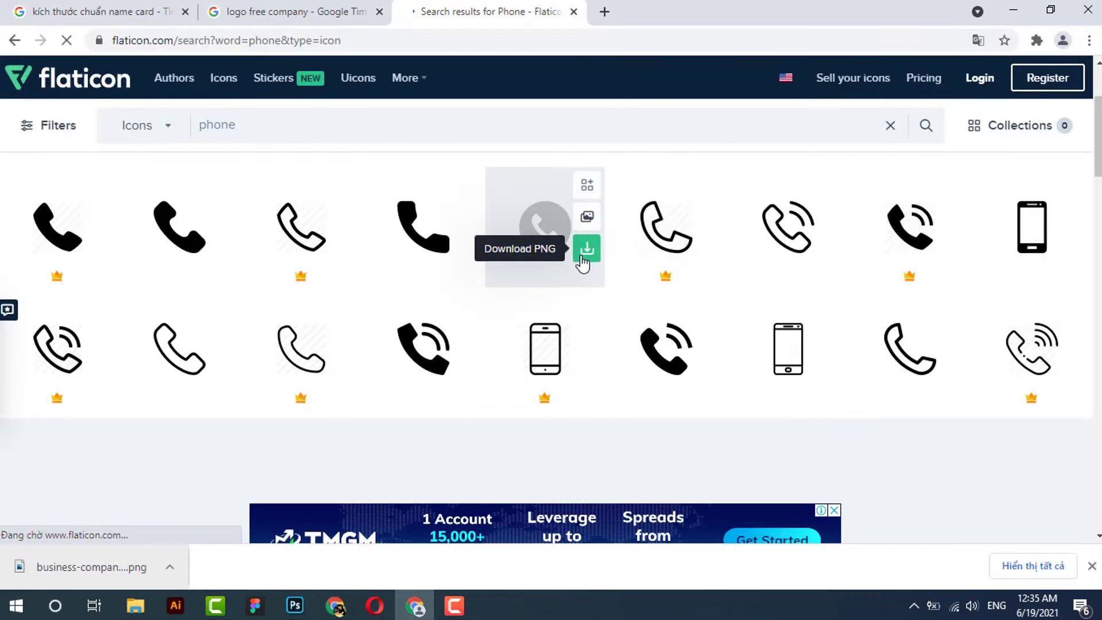
click(541, 227)
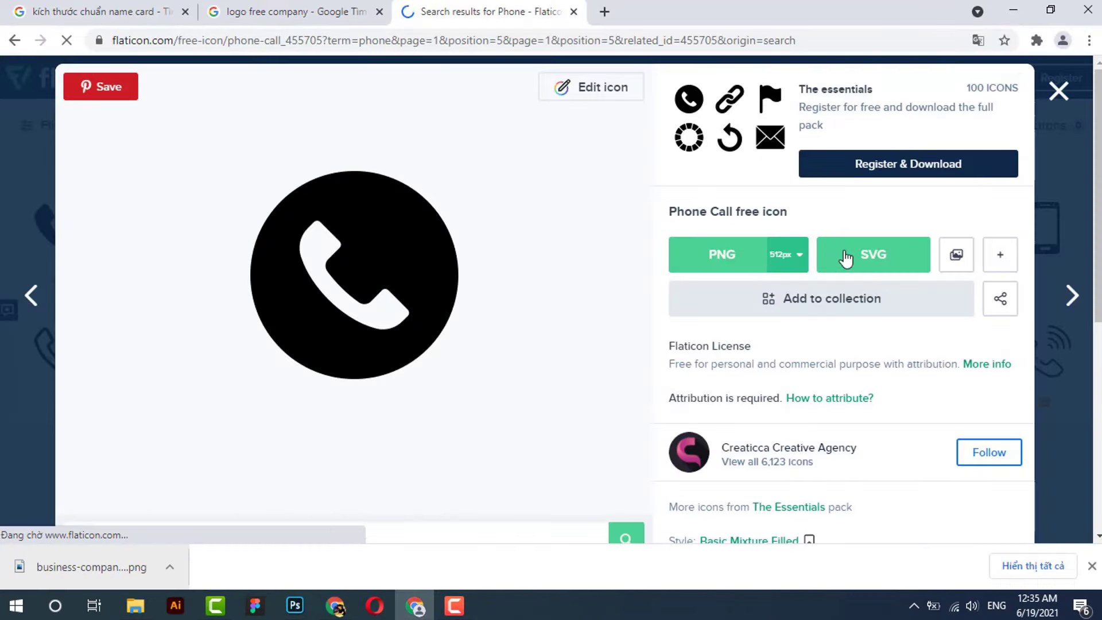
click(880, 263)
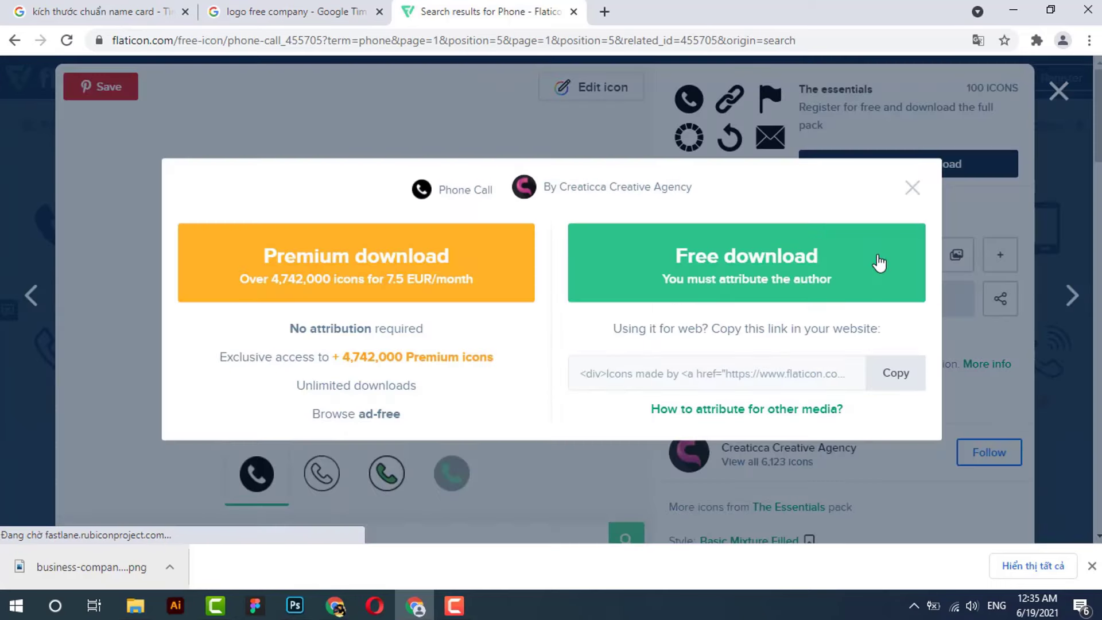
click(745, 268)
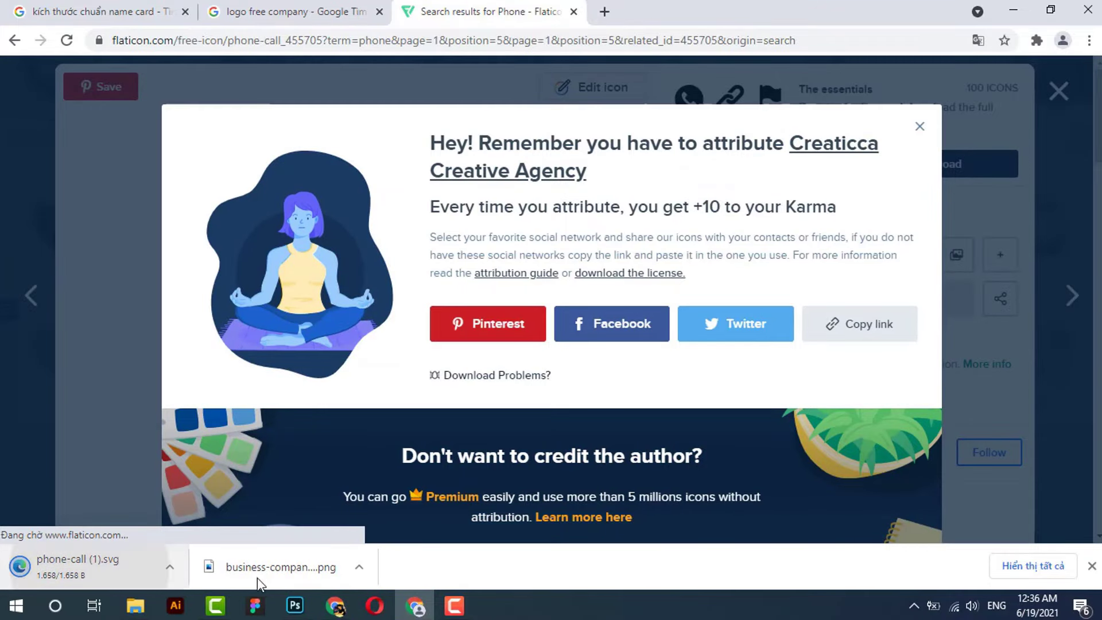
mouse_move(75, 566)
mouse_down()
mouse_move(307, 578)
mouse_move(435, 326)
mouse_up()
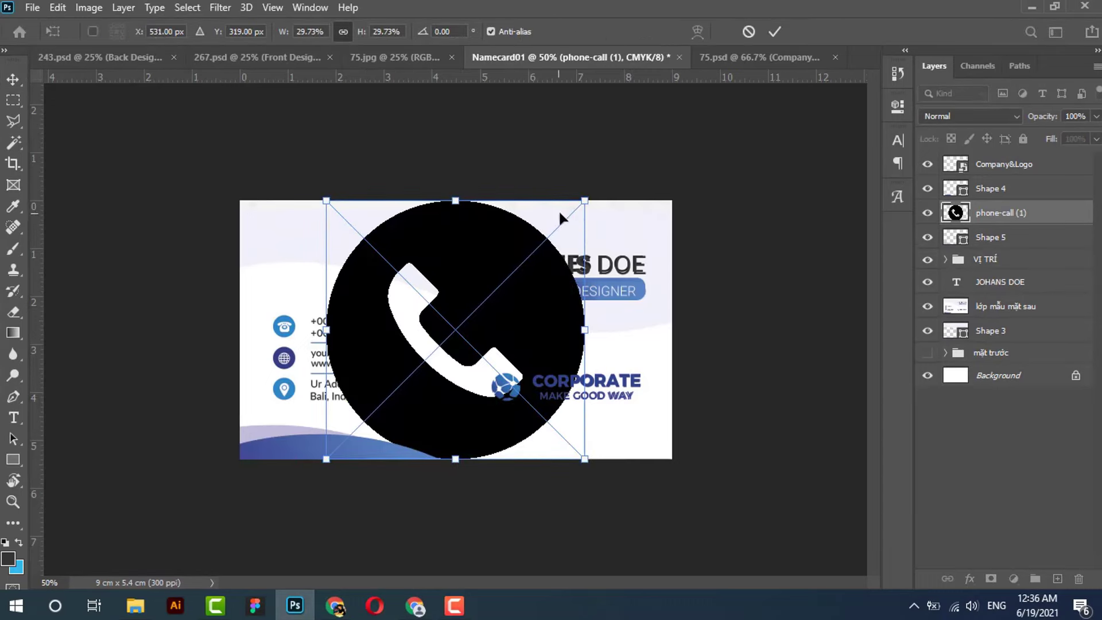
Step: Scale the placed phone-call icon down to a small size and commit it
mouse_move(568, 214)
mouse_down()
mouse_move(428, 356)
mouse_move(348, 232)
mouse_move(320, 235)
mouse_up()
key(Escape)
click(12, 79)
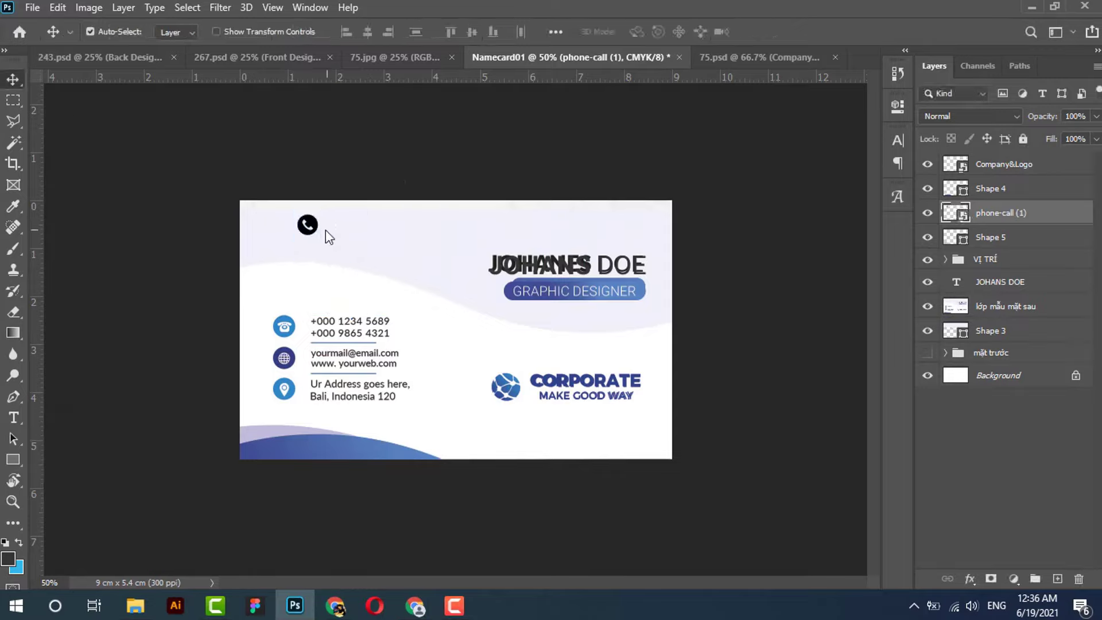
Step: Tint the phone icon with a #3186c3 Color Overlay sampled from the blue icon and set it by the numbers
click(970, 579)
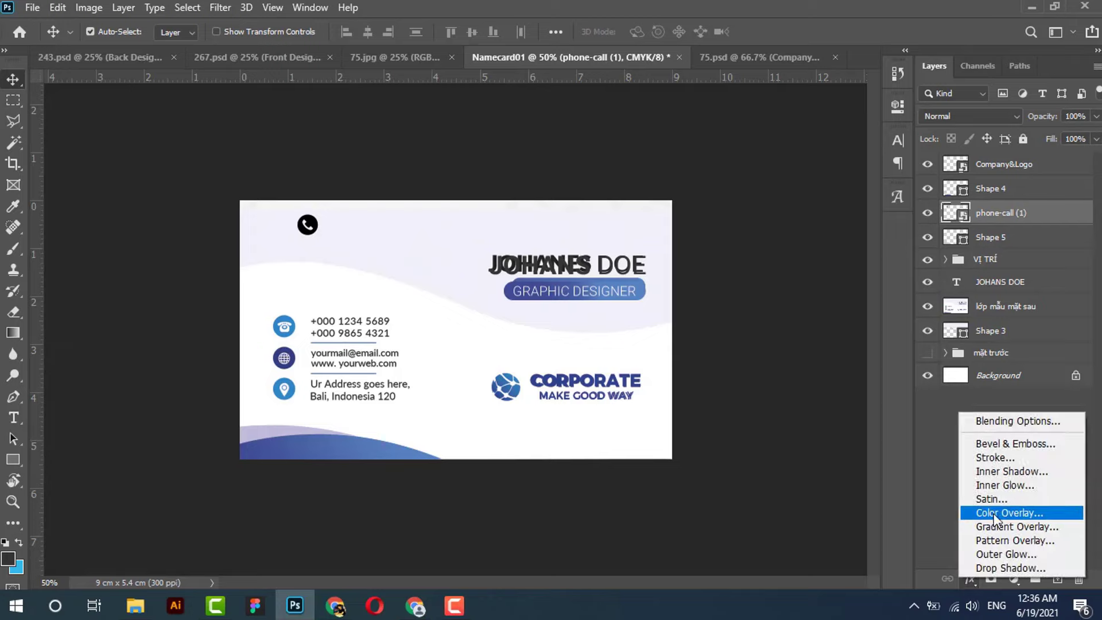
click(992, 513)
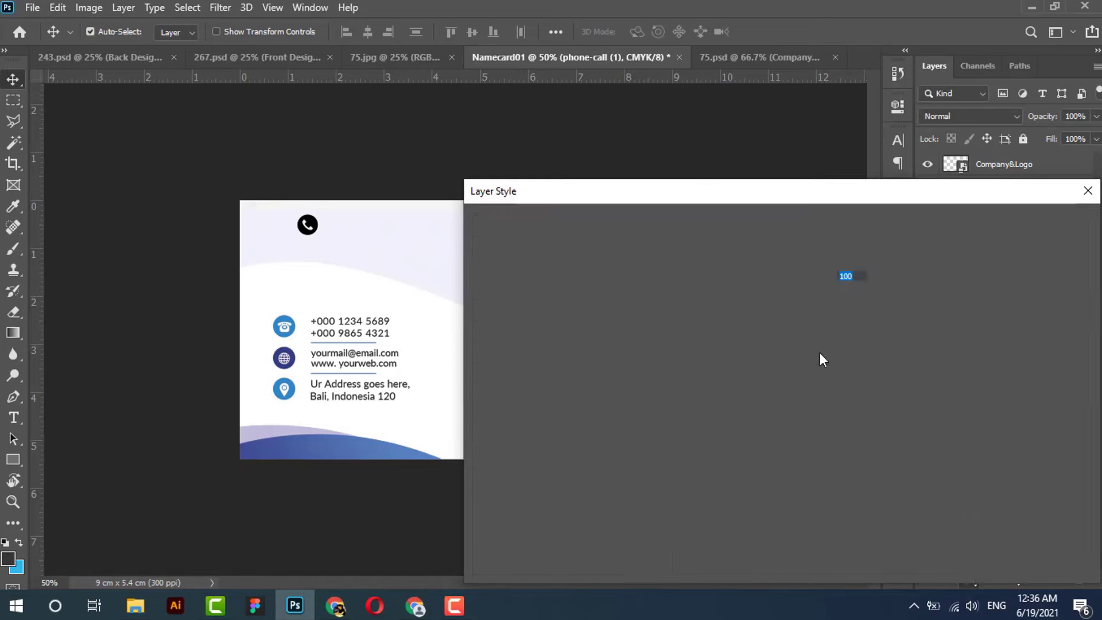
mouse_move(713, 197)
mouse_down()
mouse_move(839, 153)
mouse_move(895, 109)
mouse_up()
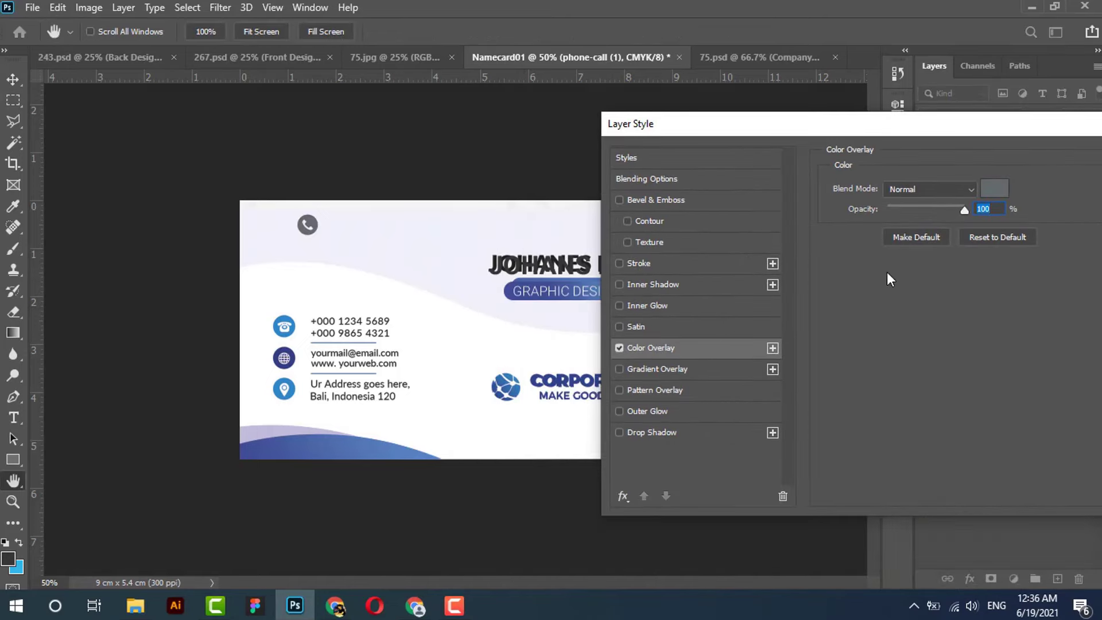
click(995, 190)
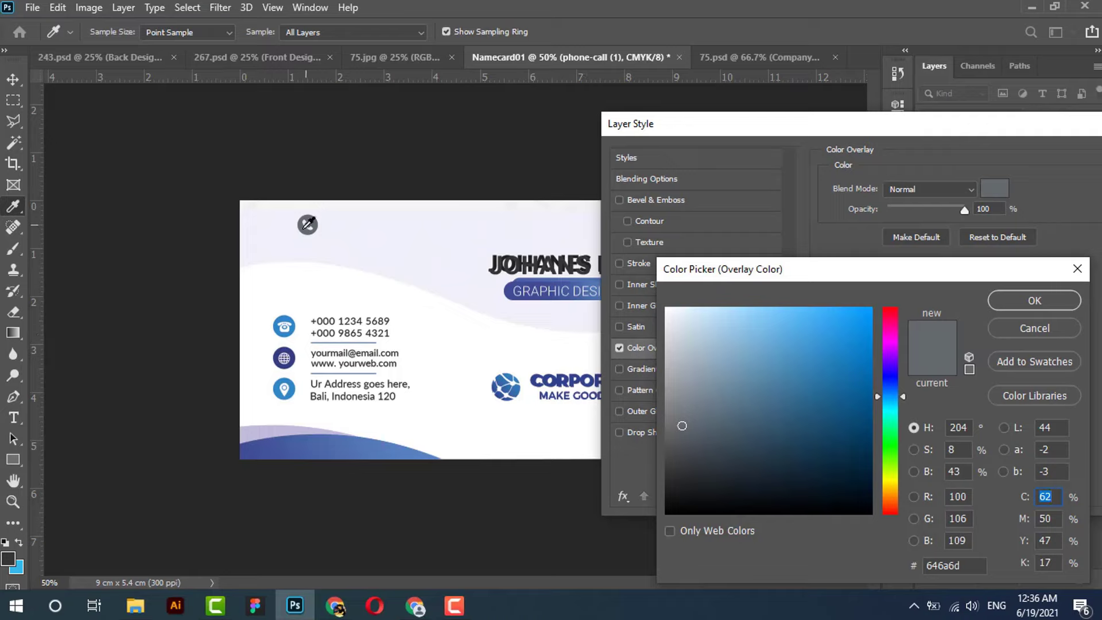
click(286, 317)
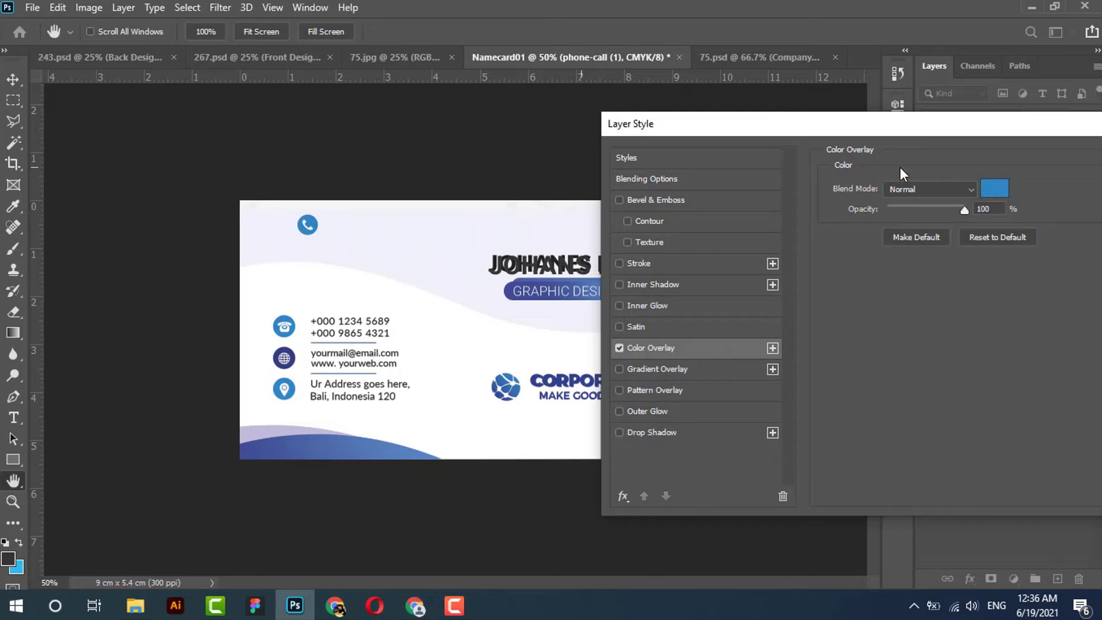
drag(907, 130, 775, 143)
click(985, 169)
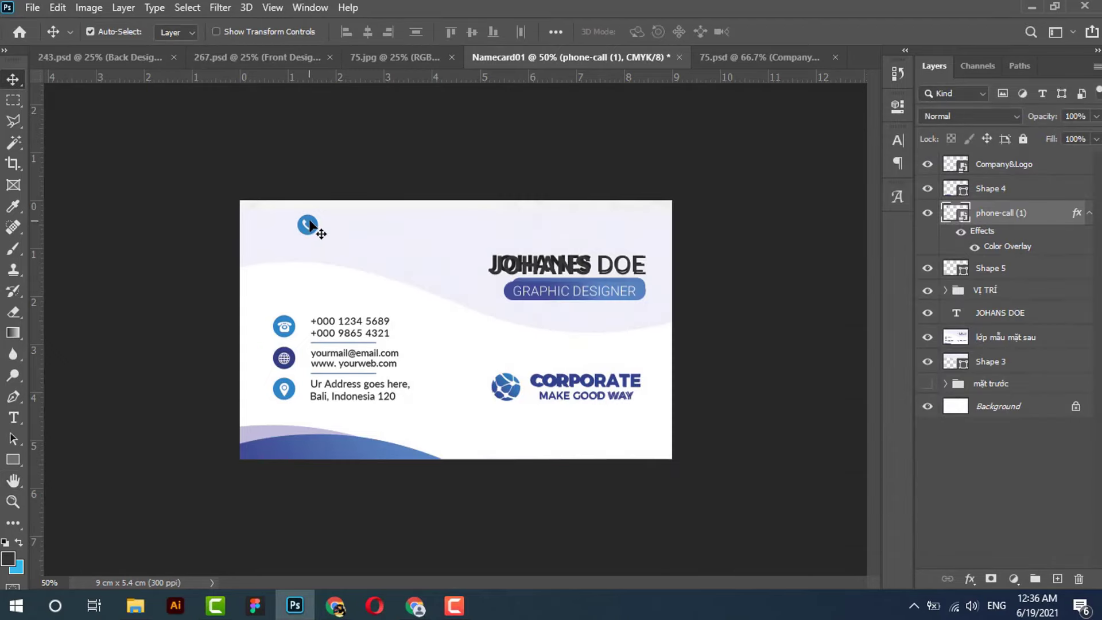
drag(309, 223, 284, 327)
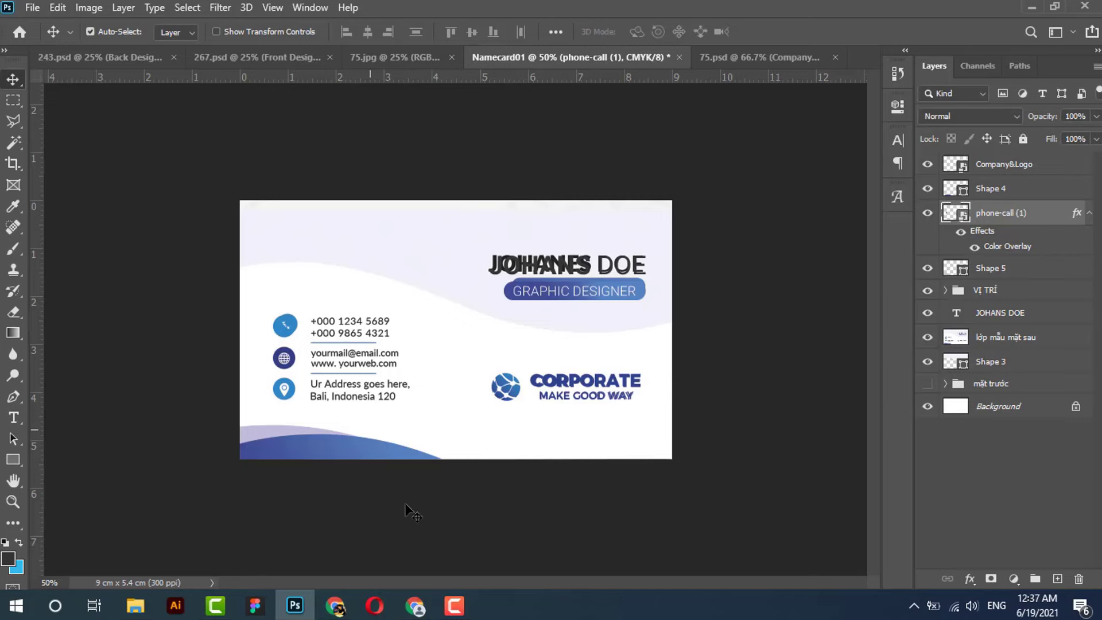
Step: Close Flaticon's attribution popup and icon details, and replace the search with 'web'
click(417, 606)
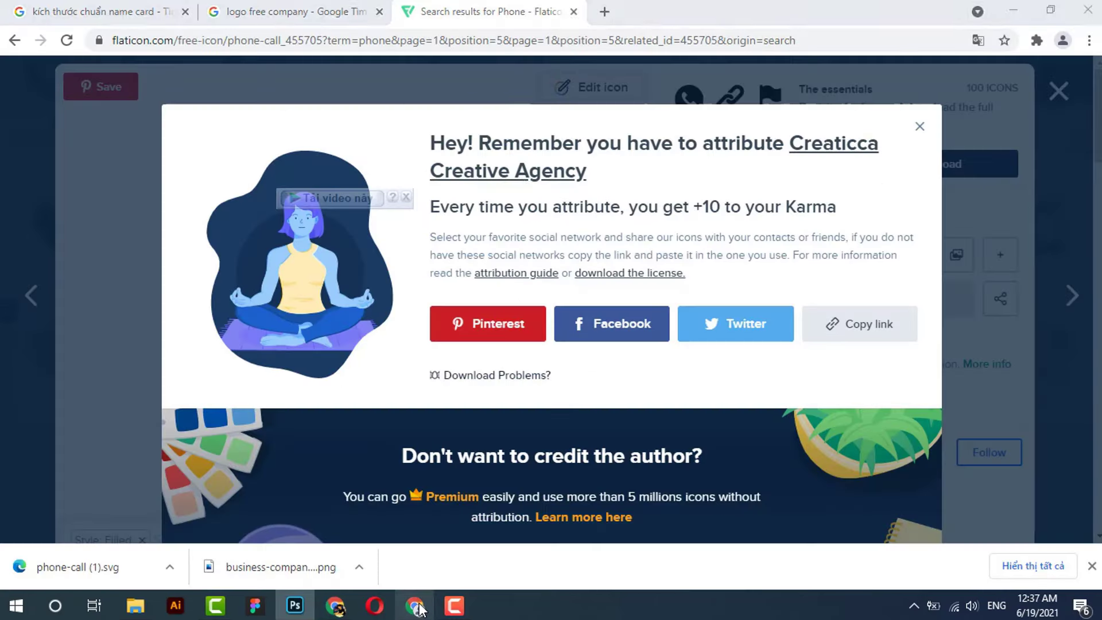
click(1060, 88)
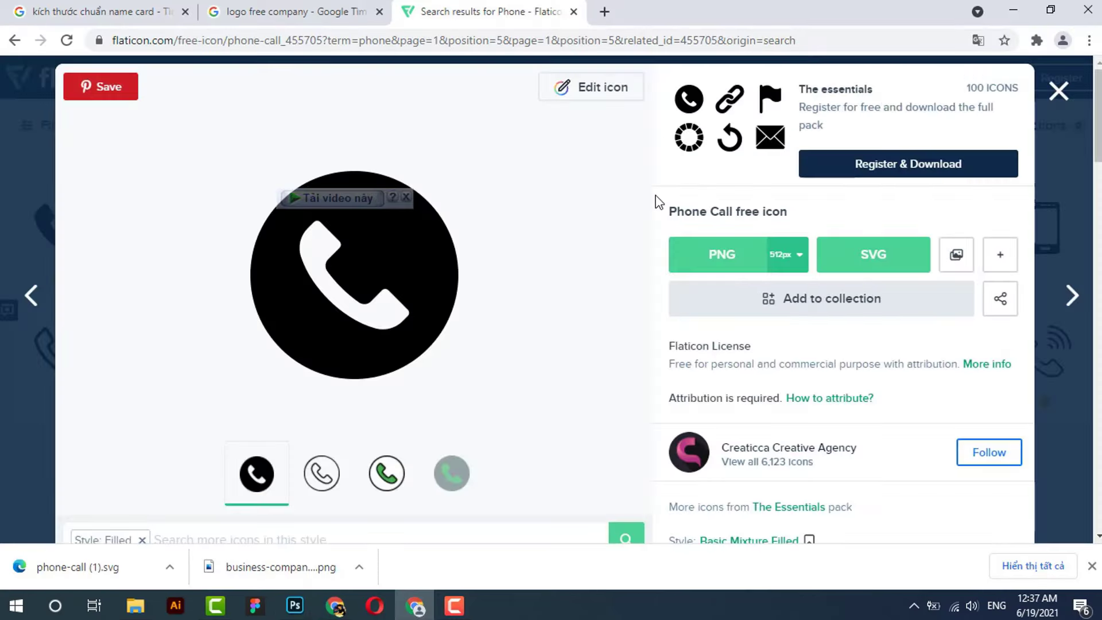
click(1059, 92)
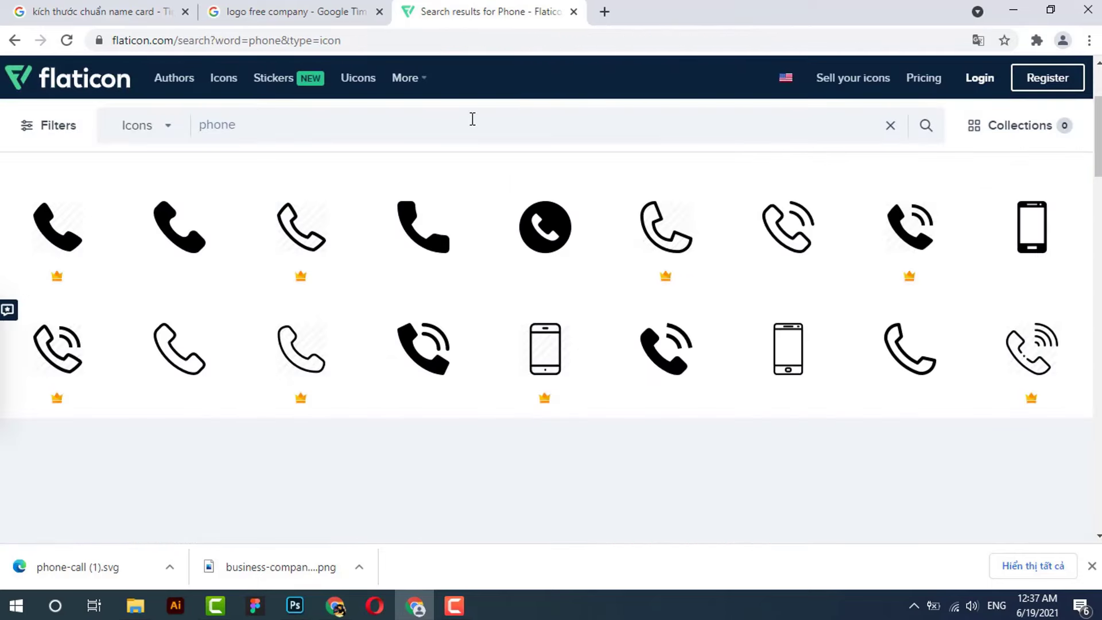
key(ctrl+a)
text(u)
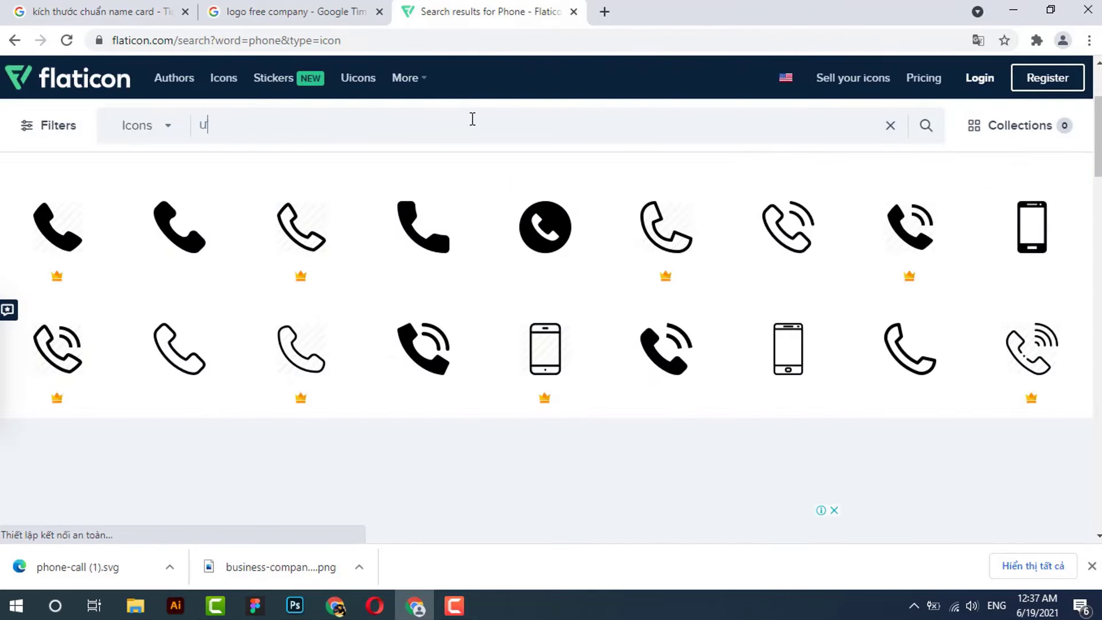
key(BackSpace)
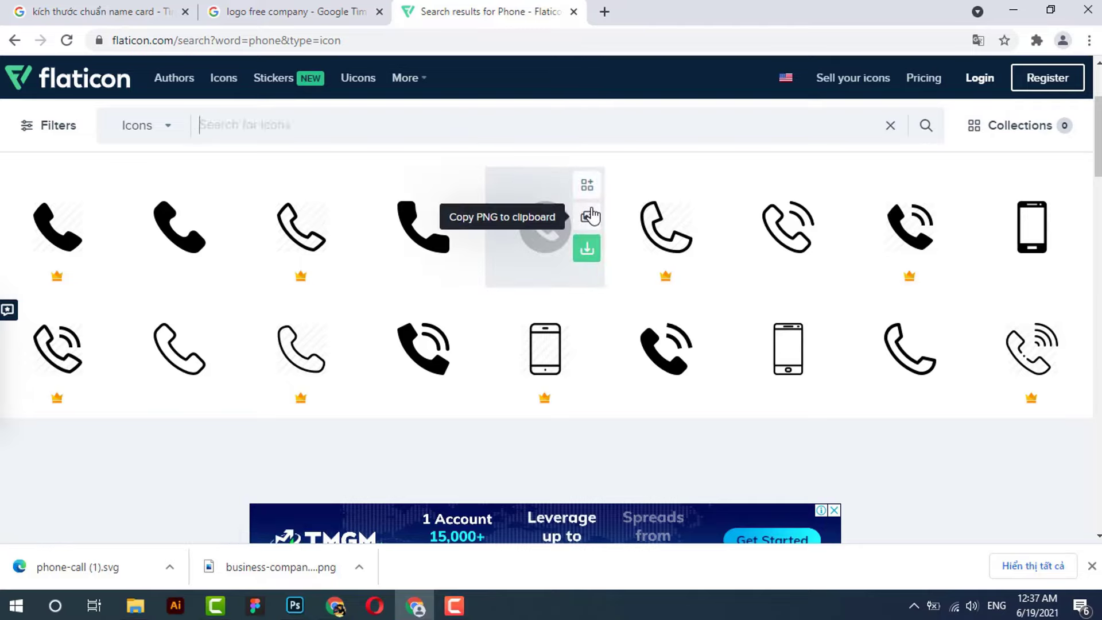
text(wb)
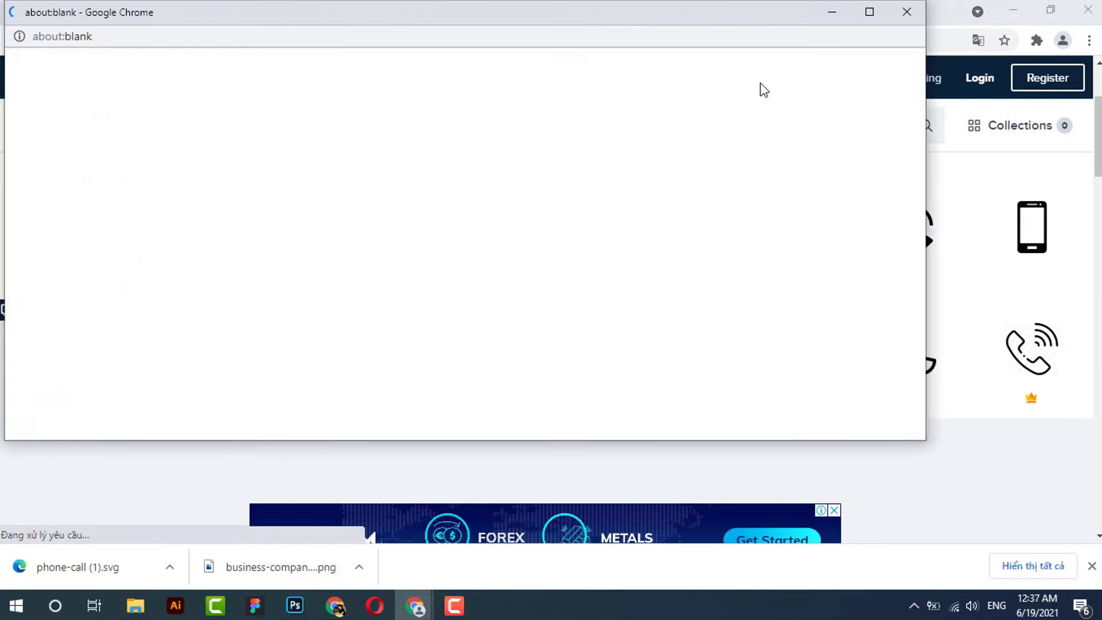
Step: Free-download the outlined Global globe icon from the results as an SVG
click(915, 13)
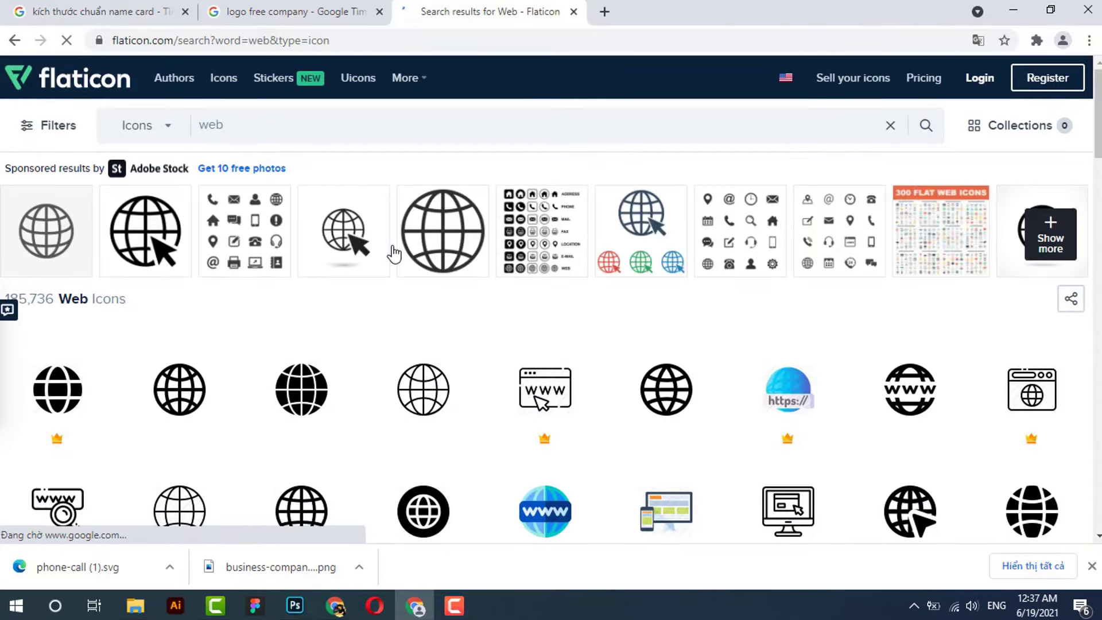
scroll(394, 253, down, 1)
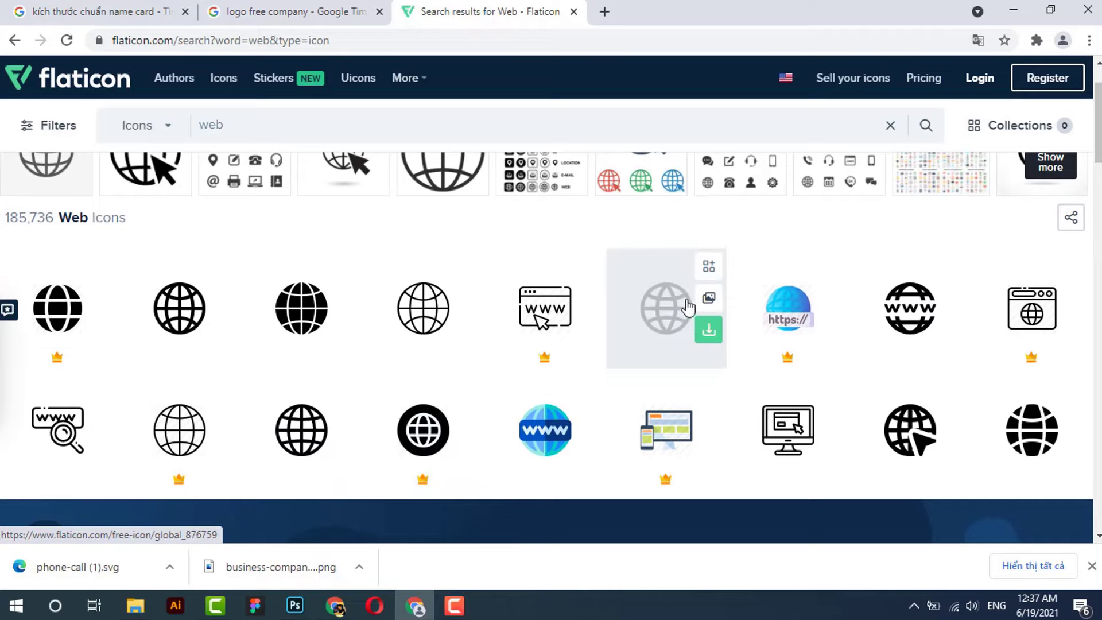
click(629, 309)
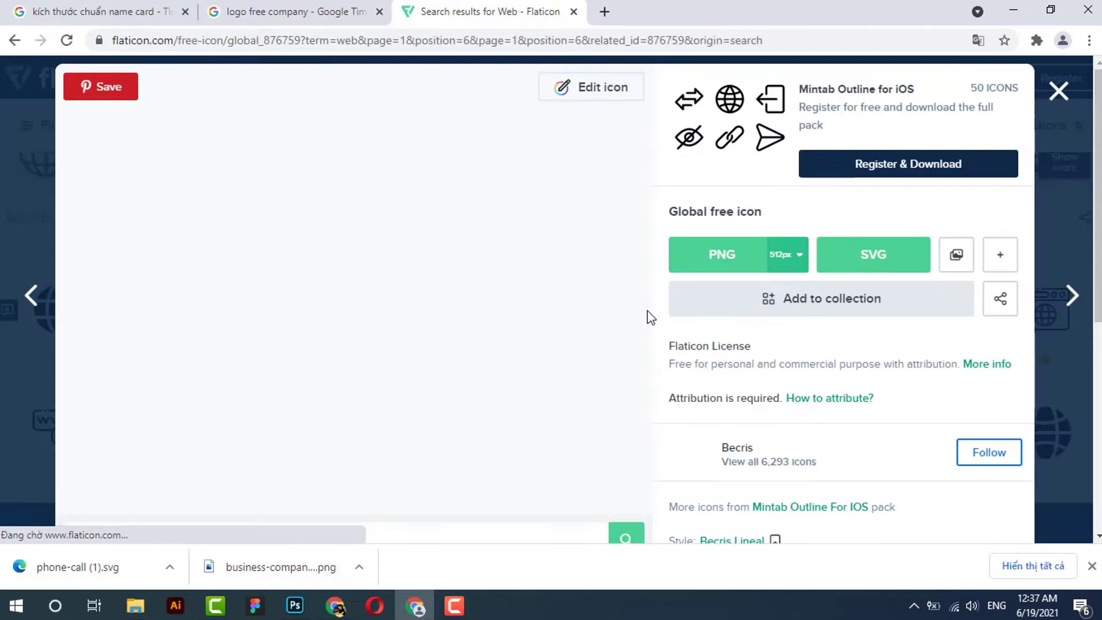
click(862, 268)
click(759, 271)
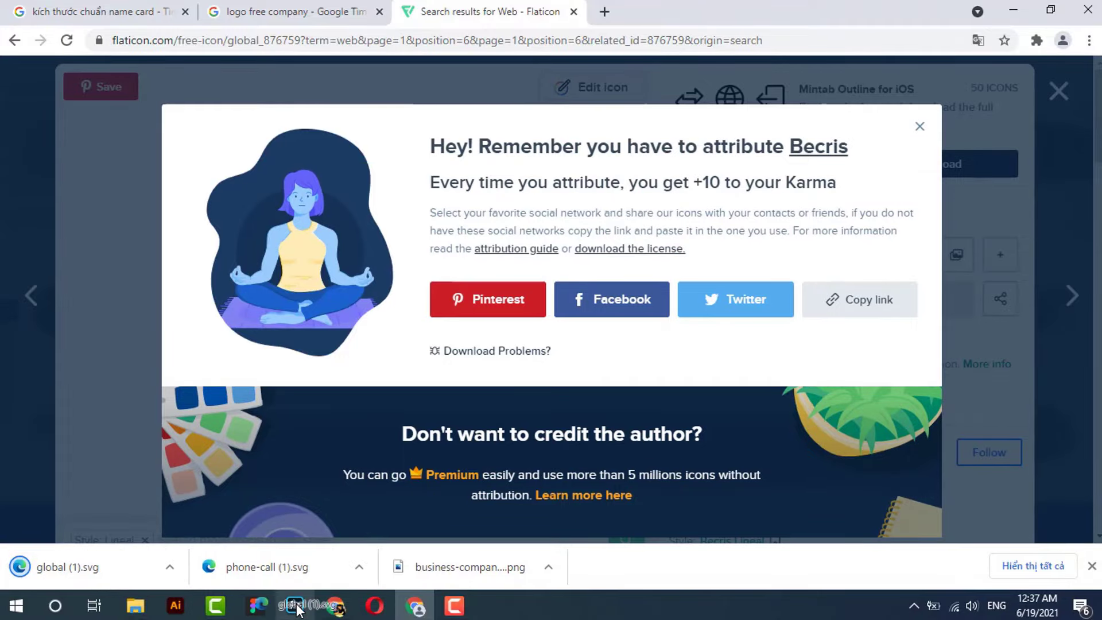
Step: Place the globe icon on the card, shrunk to a small size
click(295, 605)
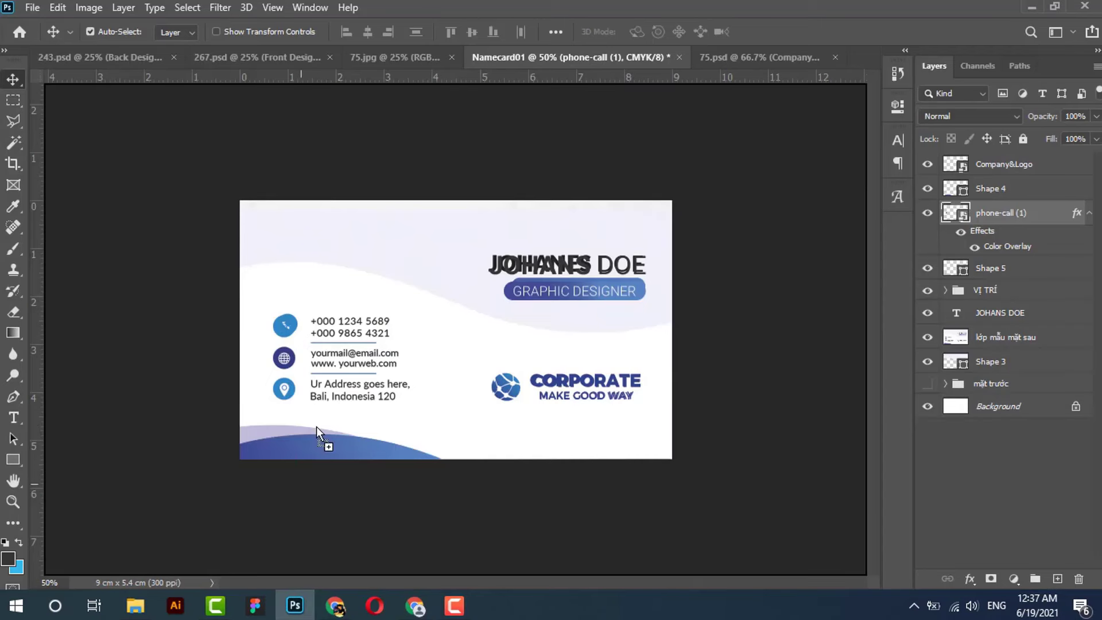
drag(351, 287, 353, 290)
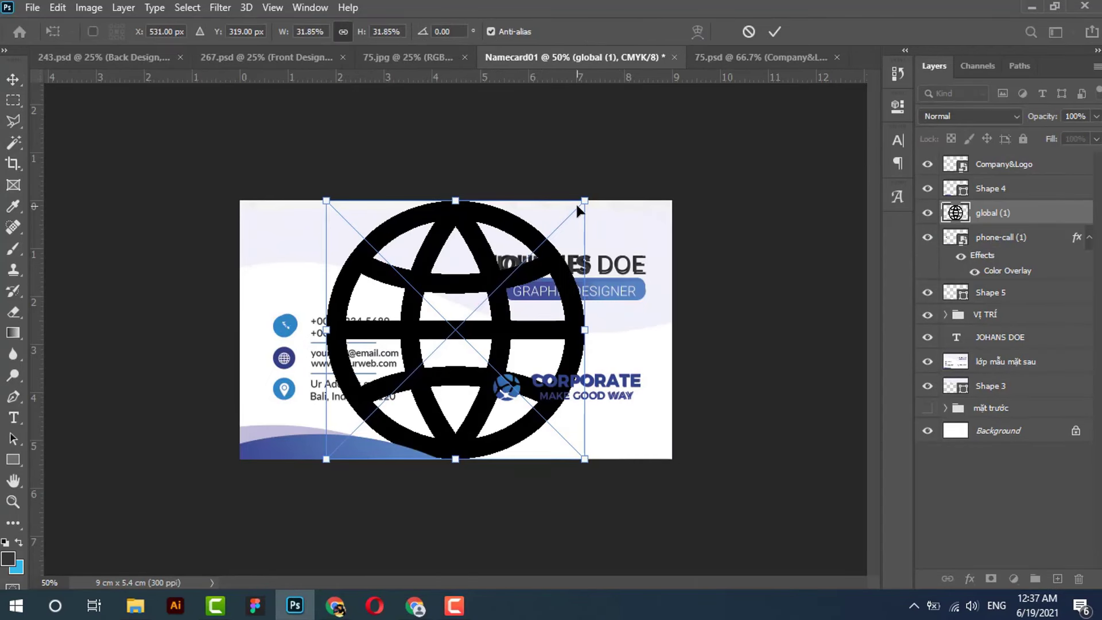
mouse_move(559, 225)
mouse_down()
mouse_move(378, 408)
mouse_move(366, 274)
mouse_move(340, 285)
mouse_up()
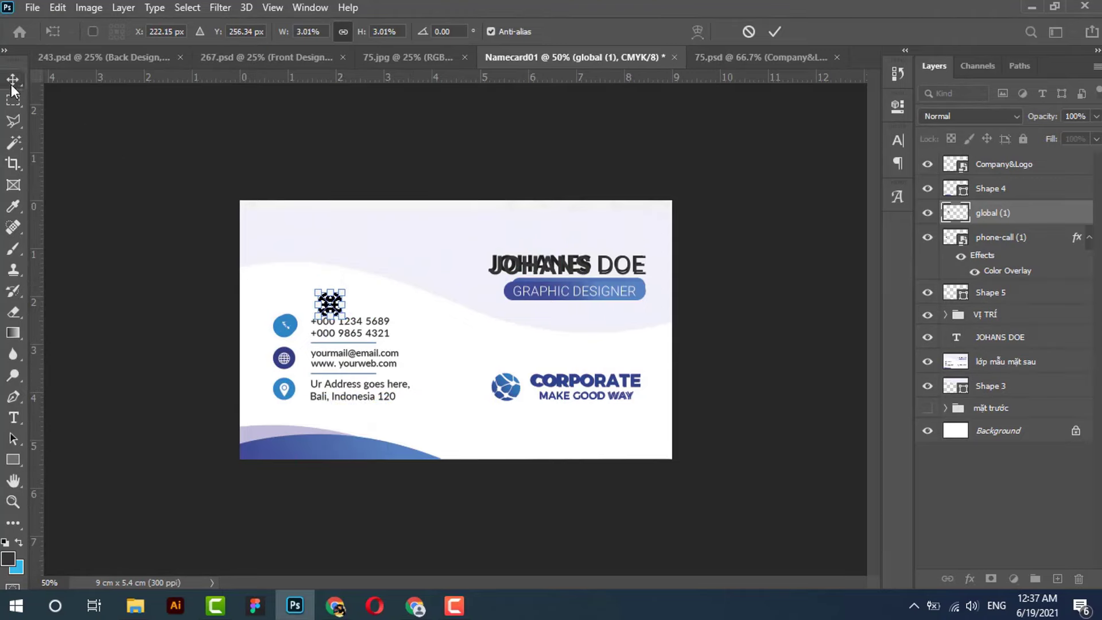
key(Return)
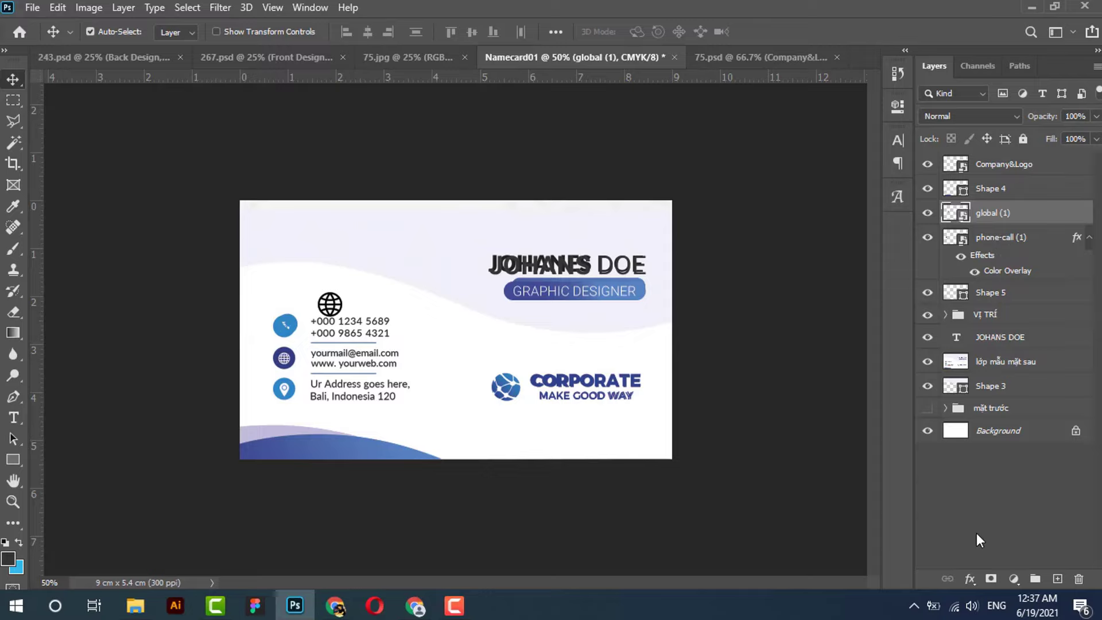
Step: Give the globe a Color Overlay with the navy sampled from the web circle, and move it inside that circle
click(969, 581)
click(1008, 518)
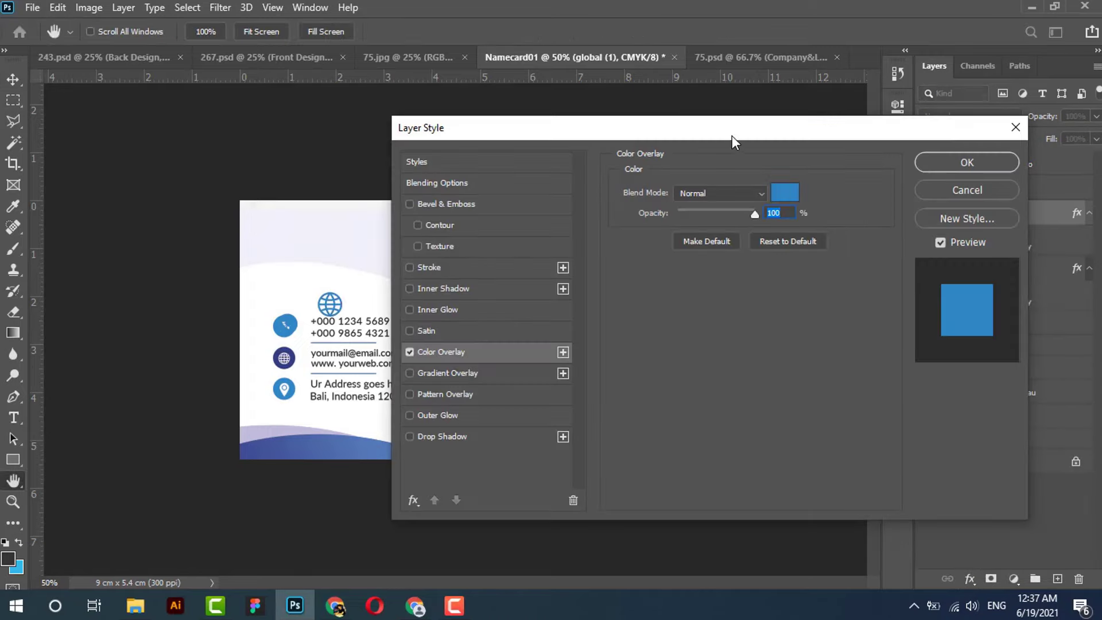
drag(732, 135, 929, 118)
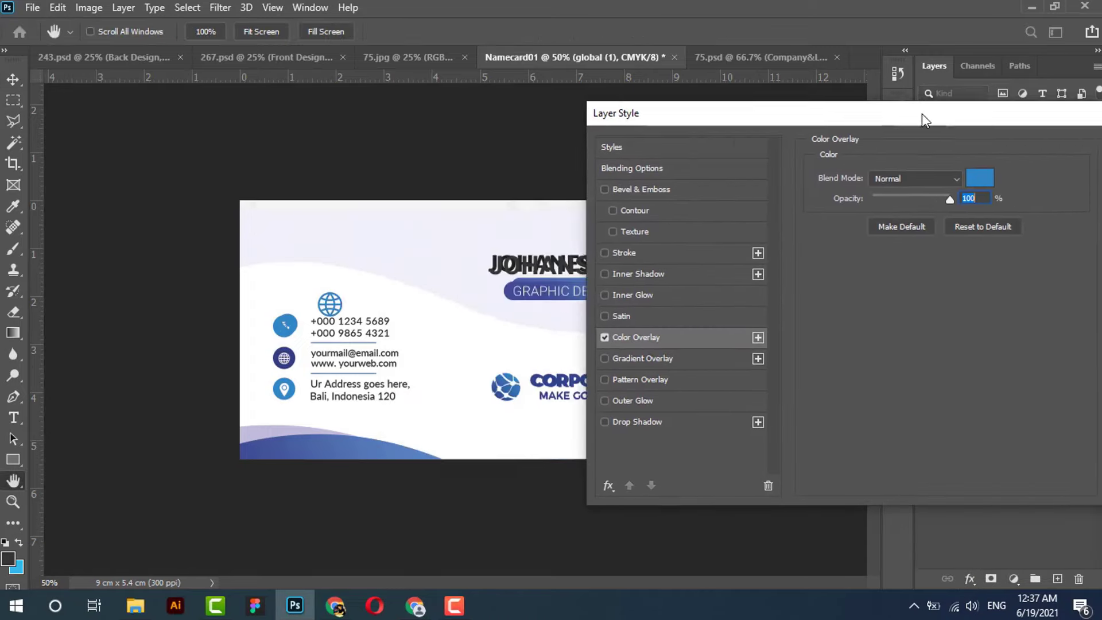
click(981, 176)
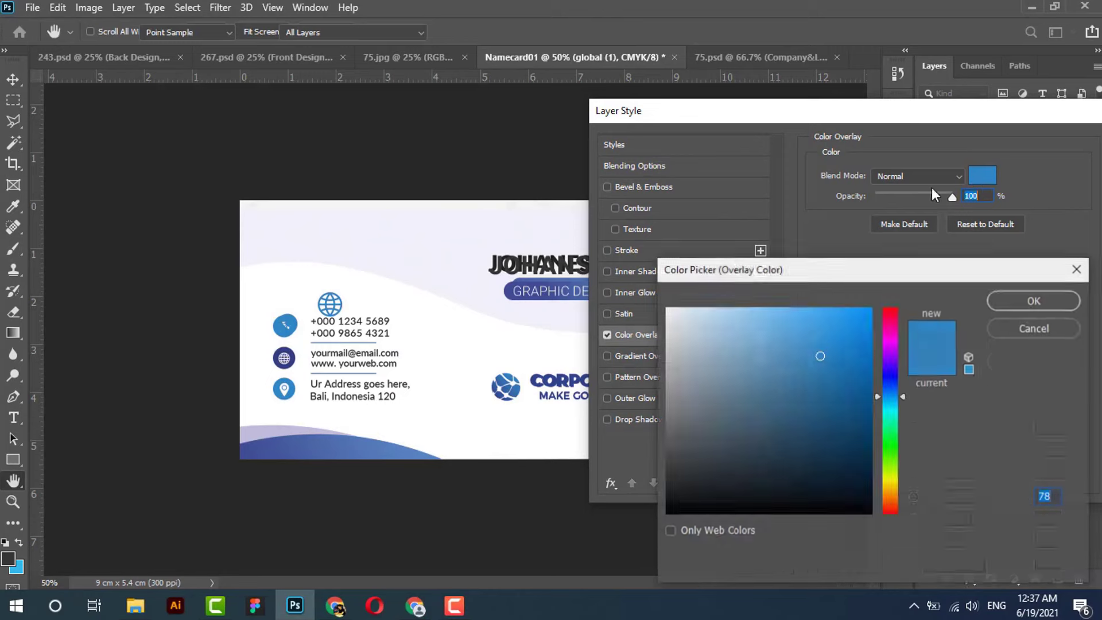
click(295, 350)
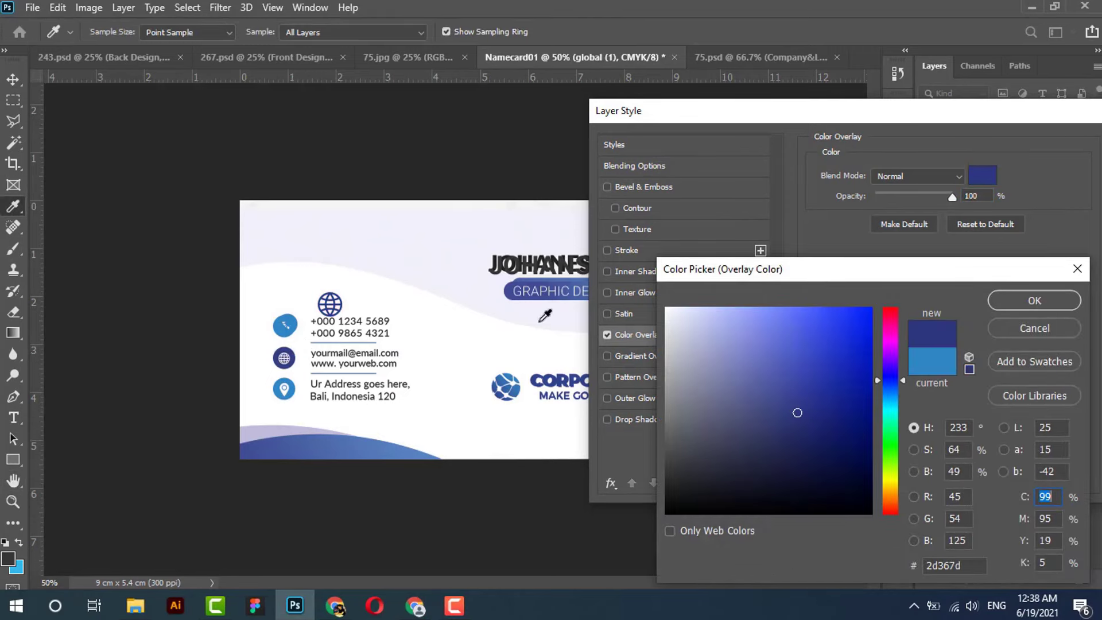
click(1017, 297)
drag(1007, 115, 818, 115)
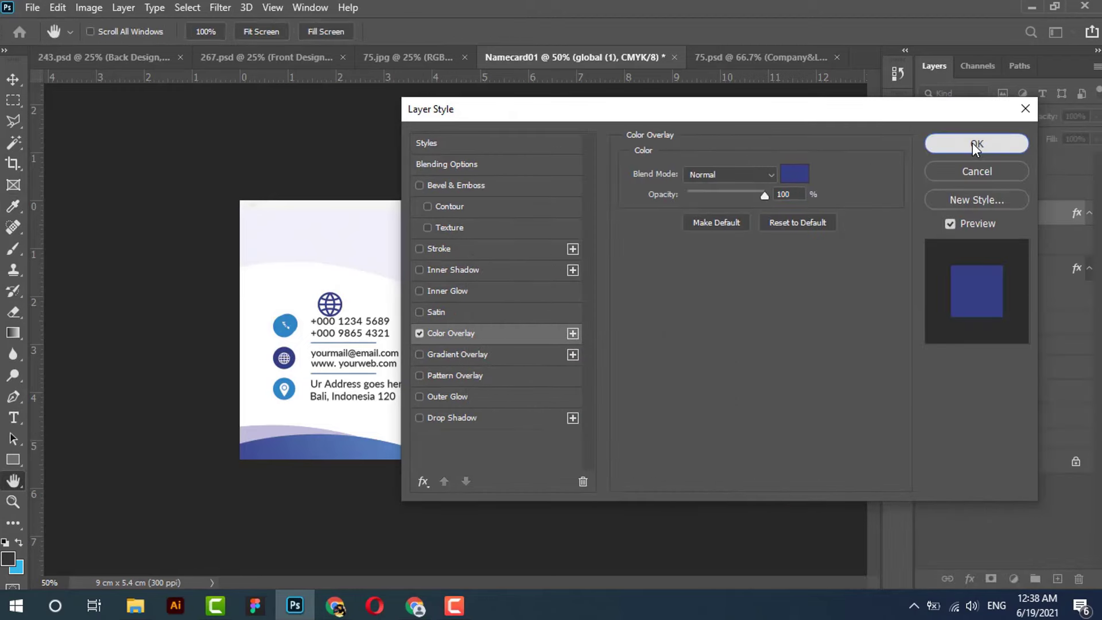
click(972, 143)
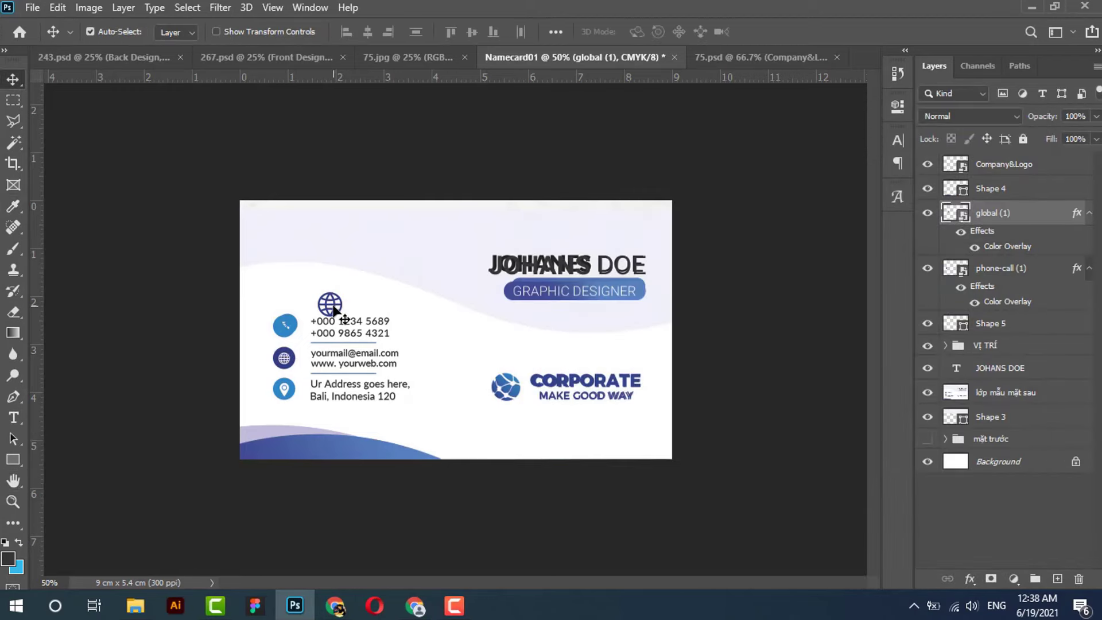
drag(334, 311, 270, 375)
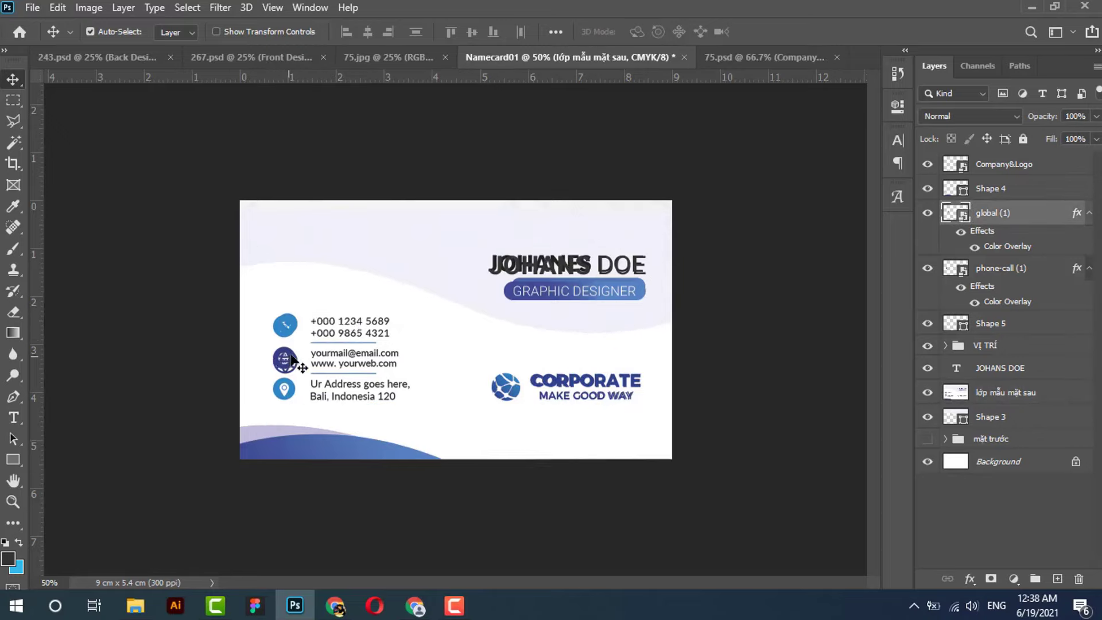
Step: Dismiss the attribution popup and globe page, then search Flaticon for 'adress' location icons
click(414, 606)
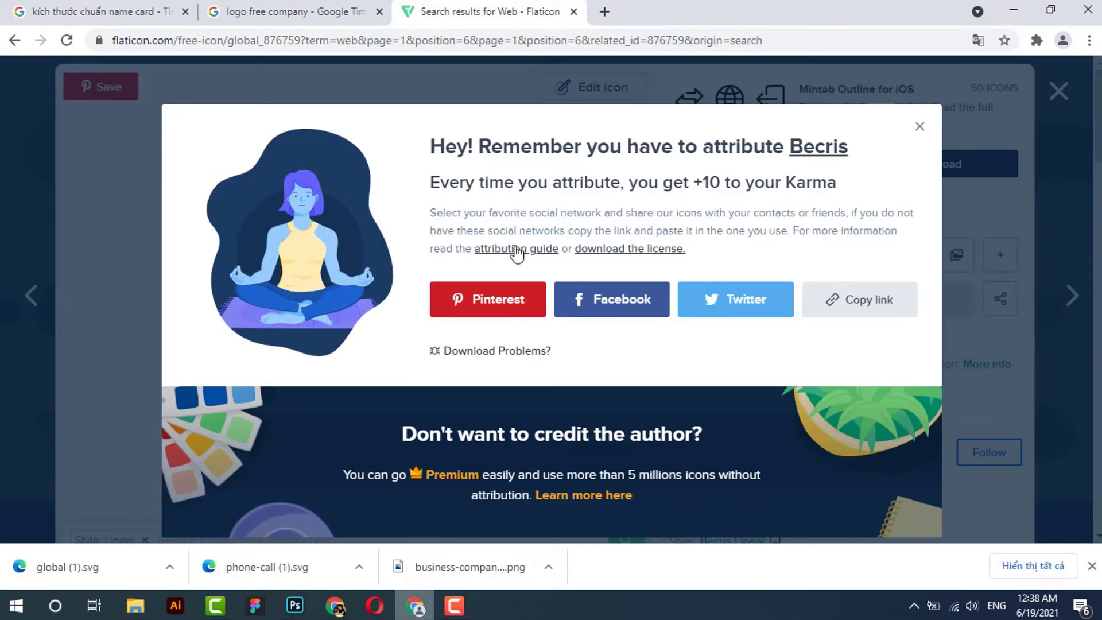
click(919, 127)
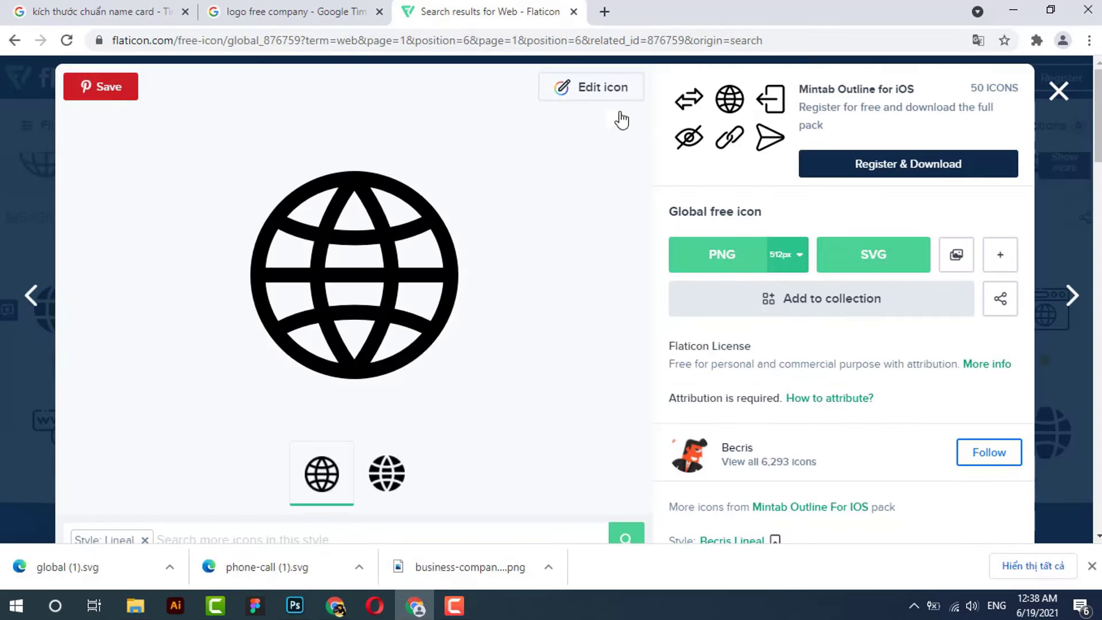
click(1059, 90)
click(387, 125)
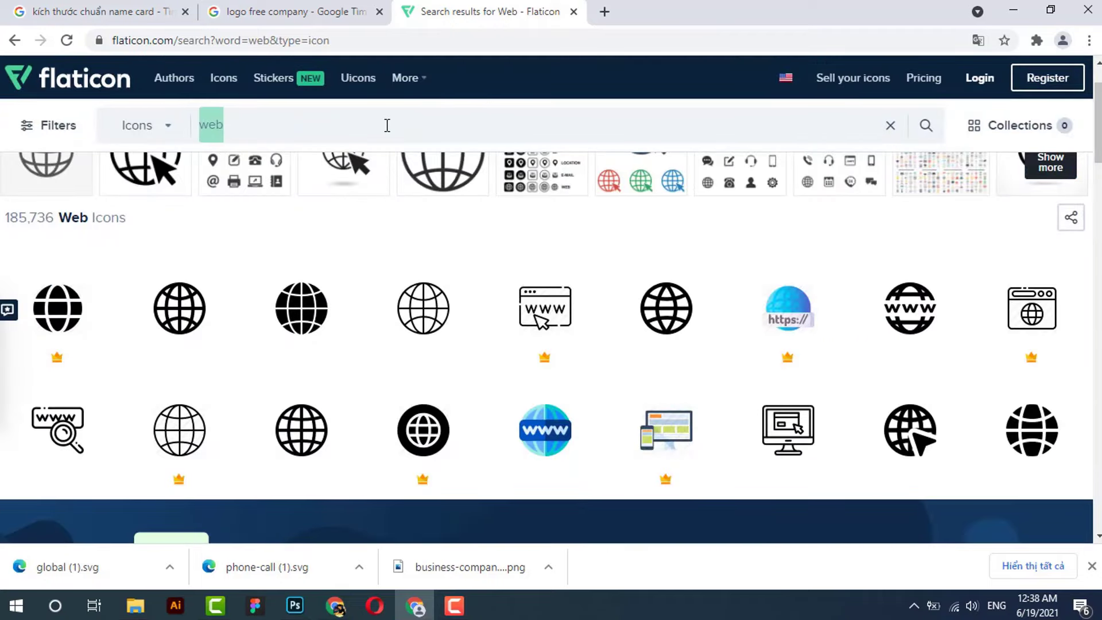
text(adress)
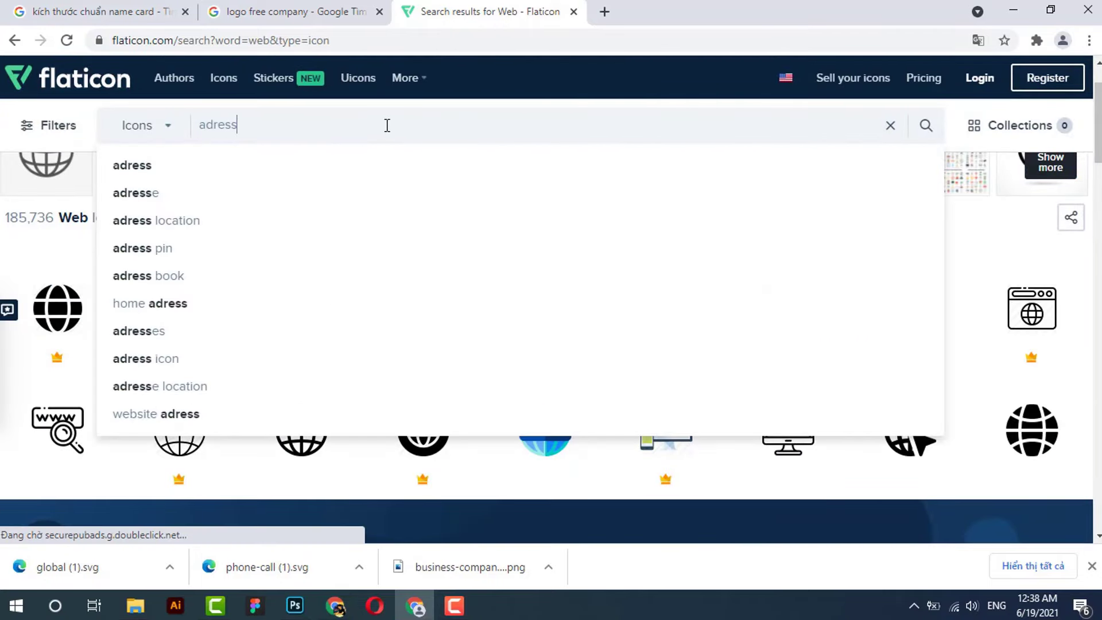
click(179, 221)
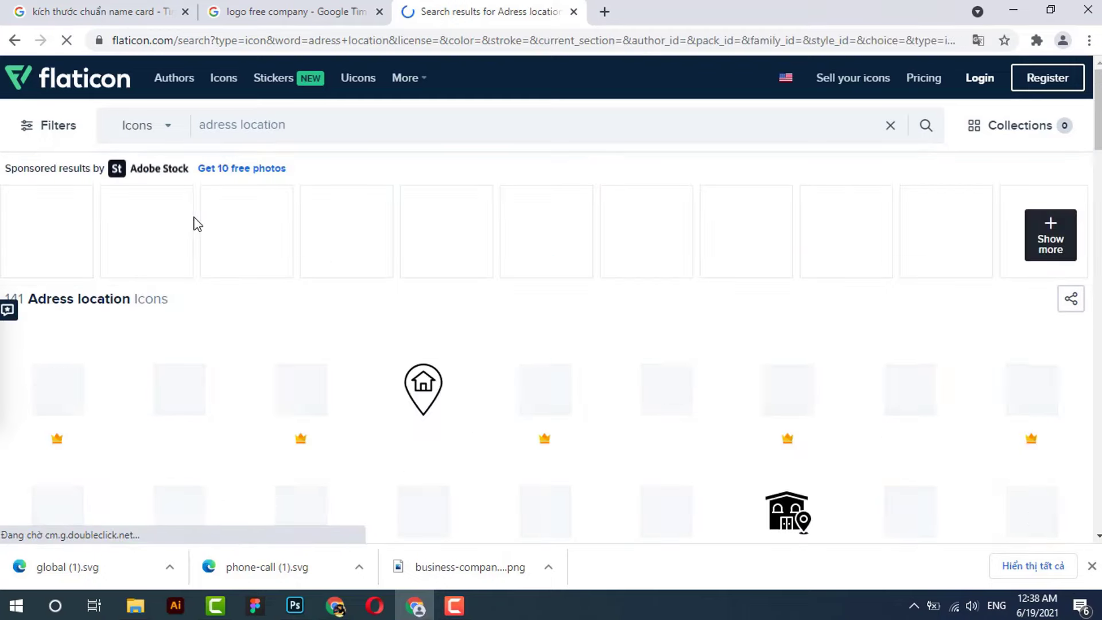
Step: Free-download the pin-with-house address icon as SVG and drag it into the card
scroll(197, 224, down, 1)
scroll(197, 224, down, 1)
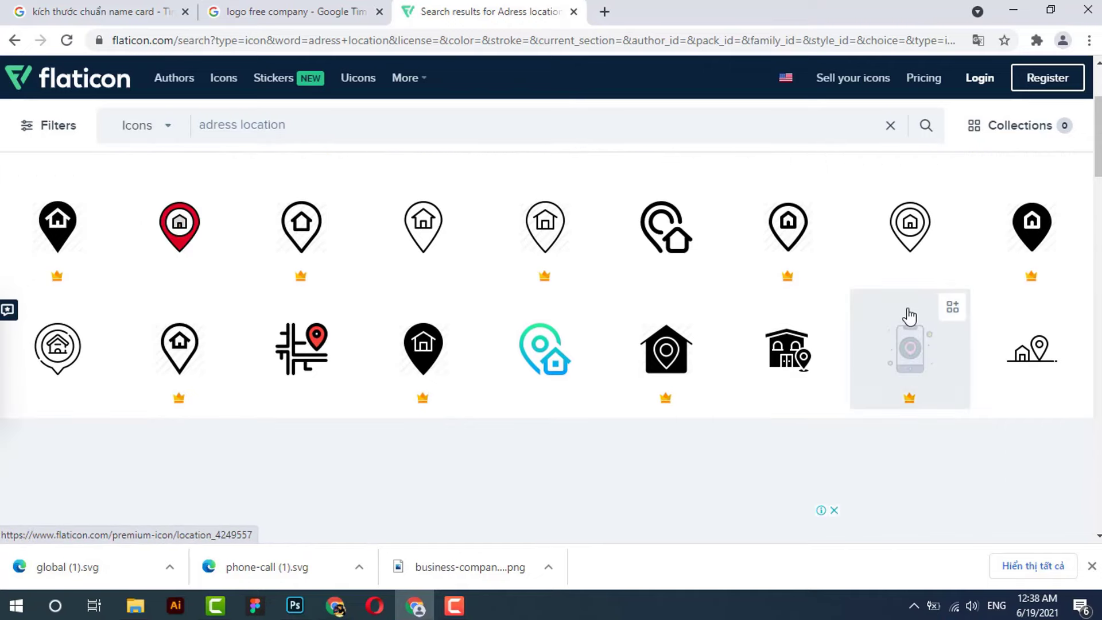
click(664, 234)
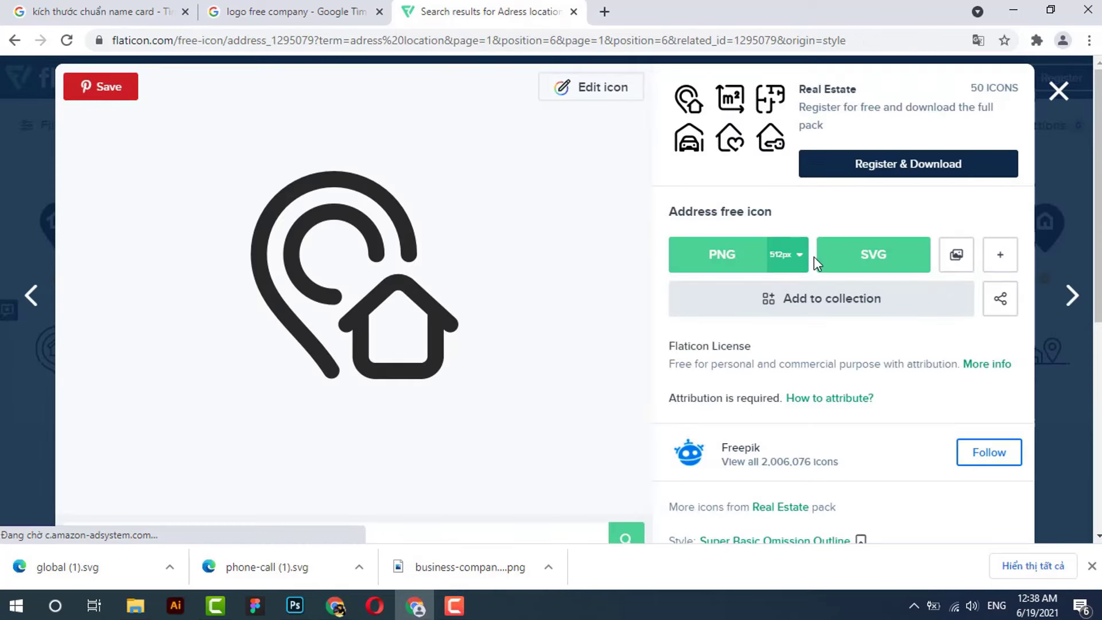
click(878, 259)
click(791, 278)
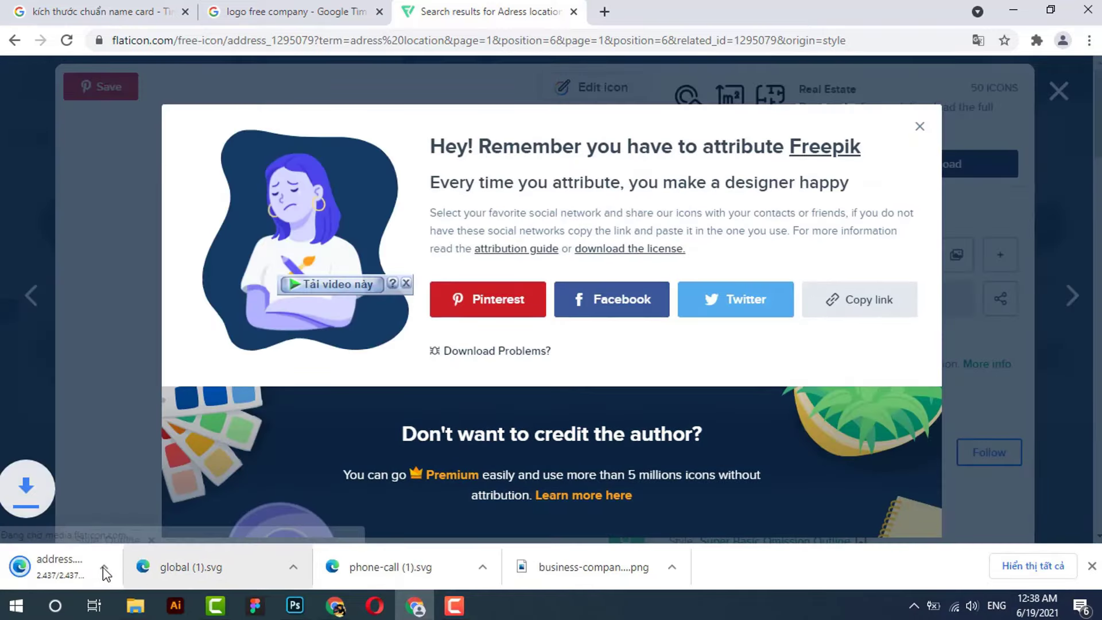
mouse_move(266, 608)
mouse_down()
mouse_move(294, 607)
mouse_move(357, 400)
mouse_up()
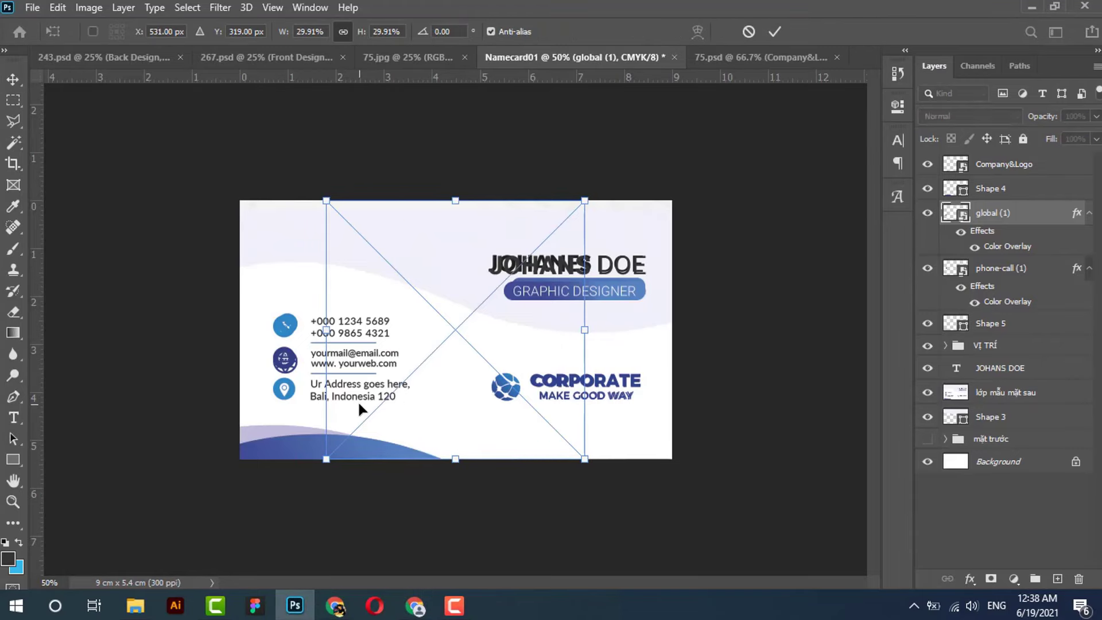
Step: Shrink the address icon beside the phone numbers and paste the phone-call (1) layer style onto it
mouse_move(582, 205)
mouse_down()
mouse_move(372, 413)
mouse_move(397, 308)
mouse_up()
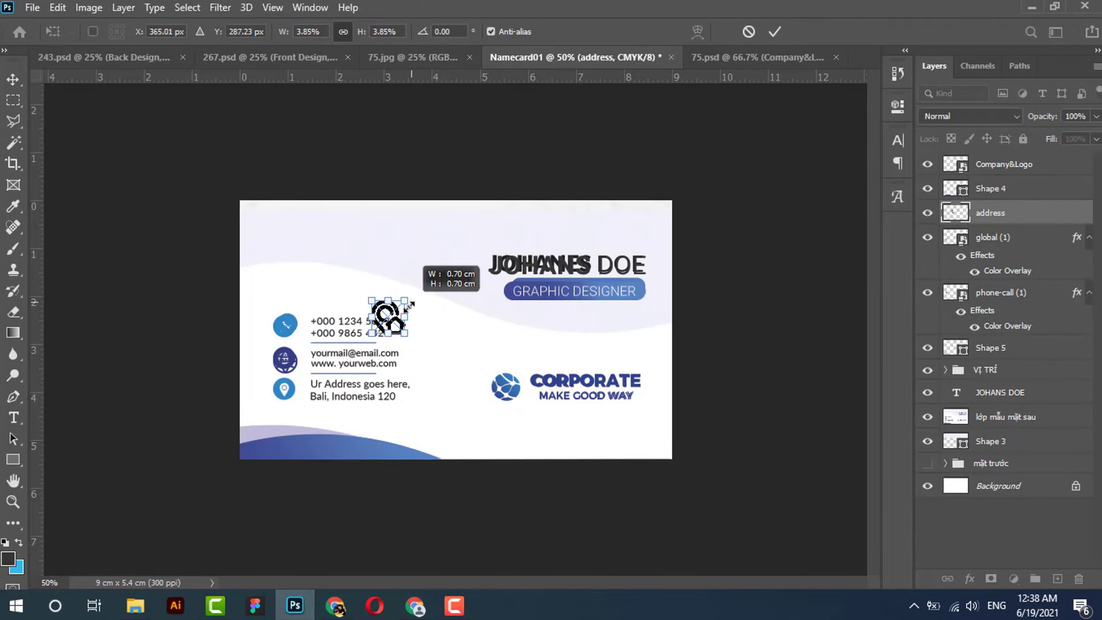
click(11, 77)
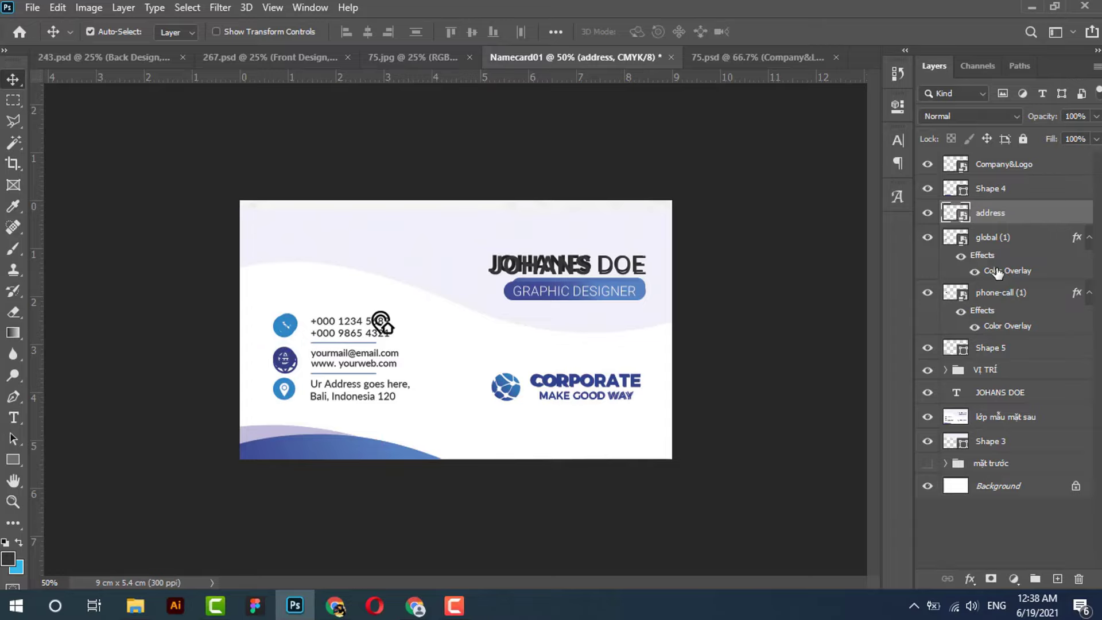
click(994, 294)
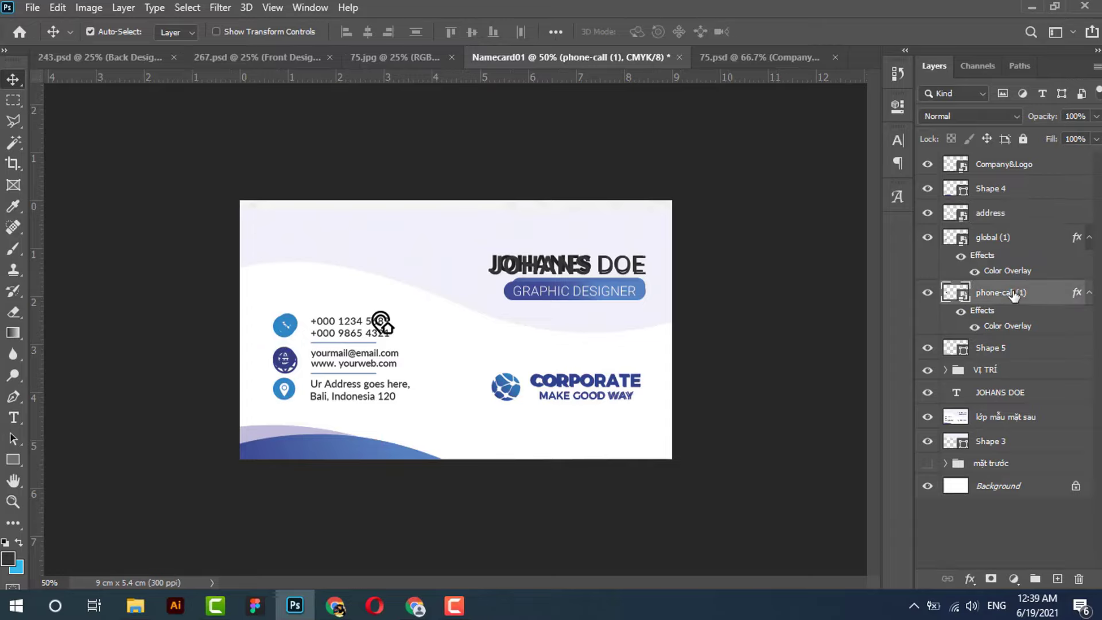
right_click(1015, 295)
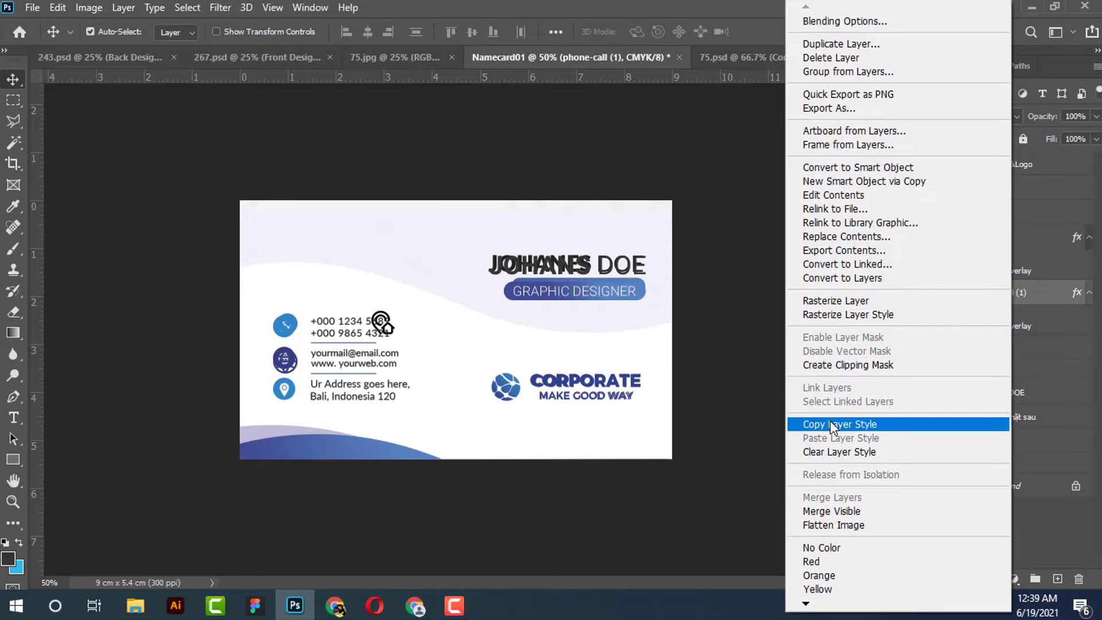
click(829, 423)
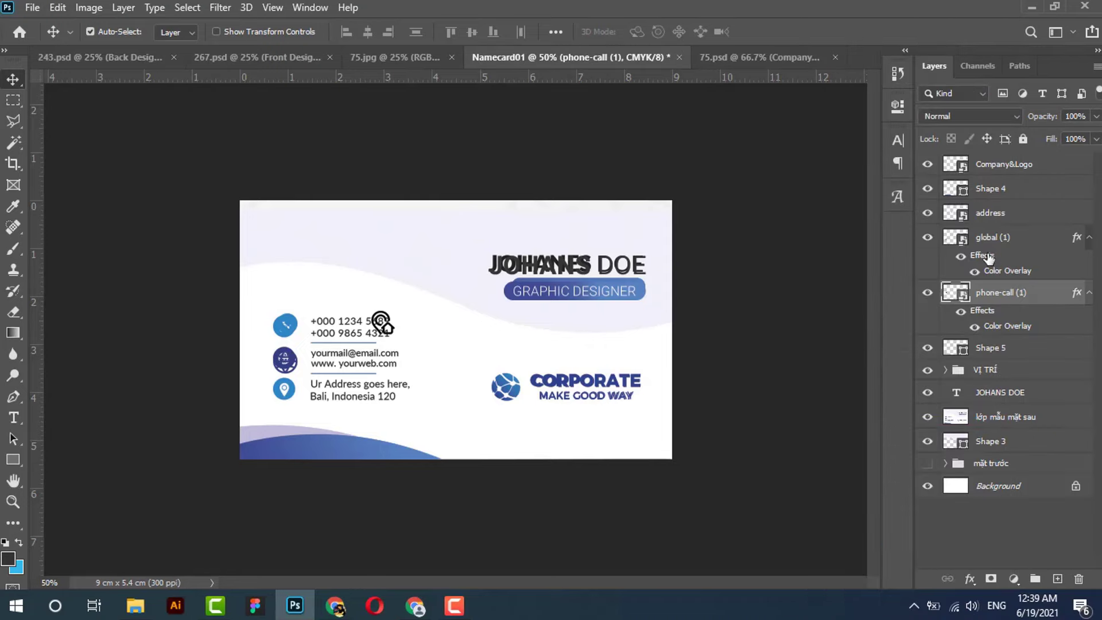
click(983, 215)
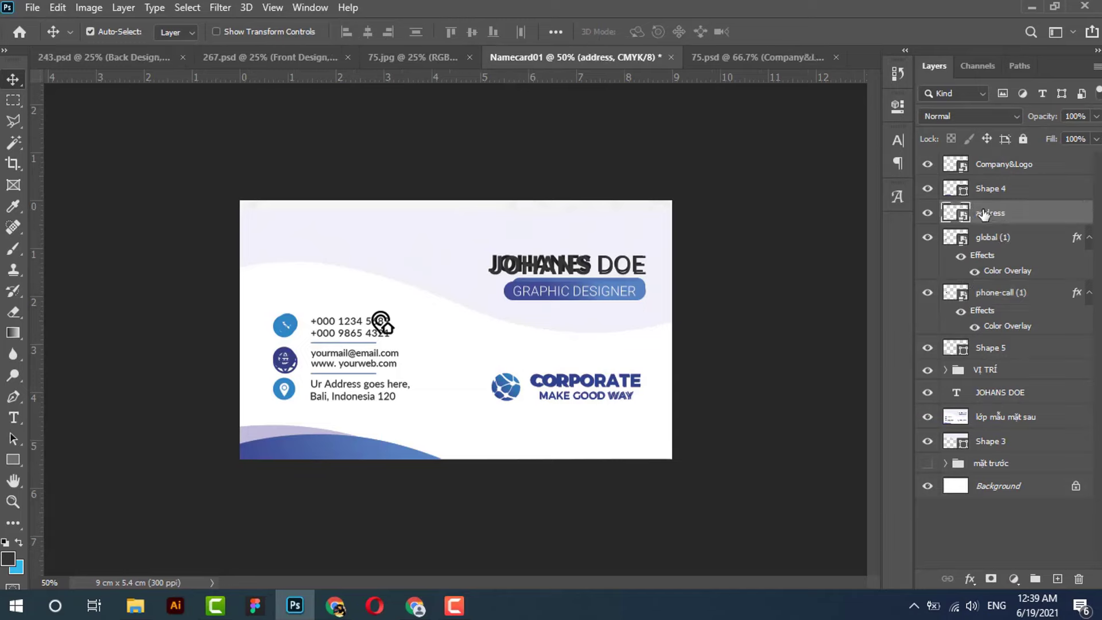
right_click(982, 219)
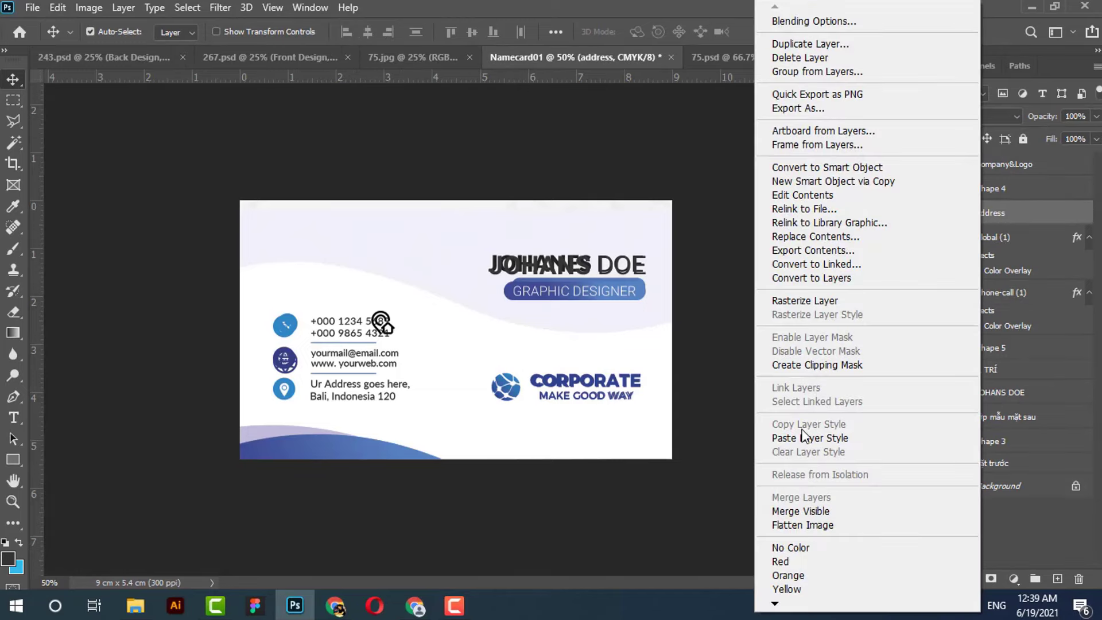
click(818, 439)
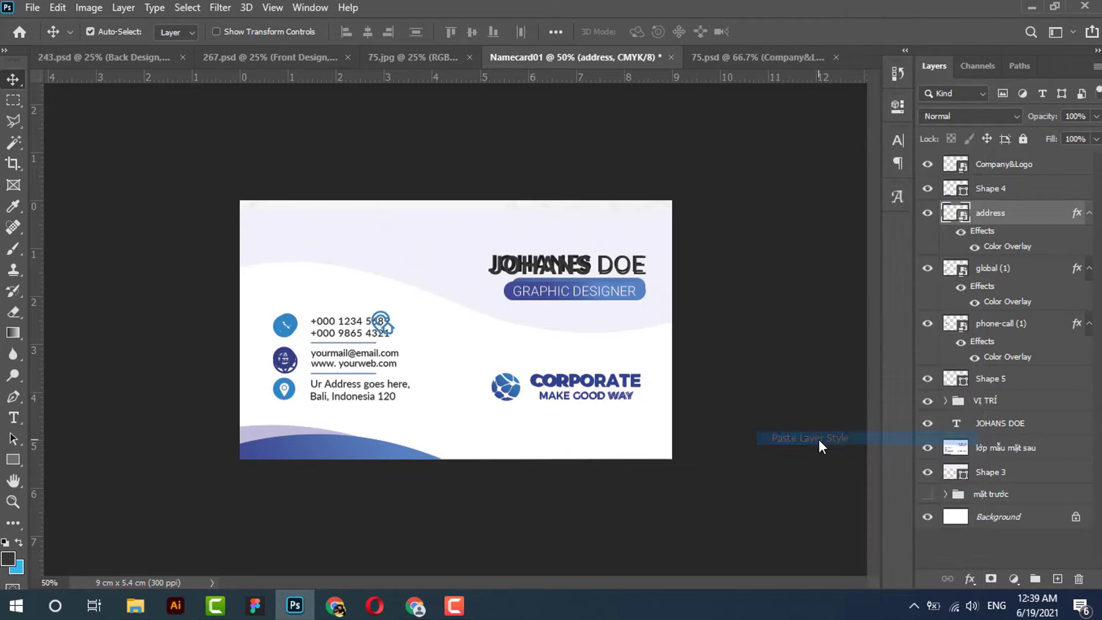
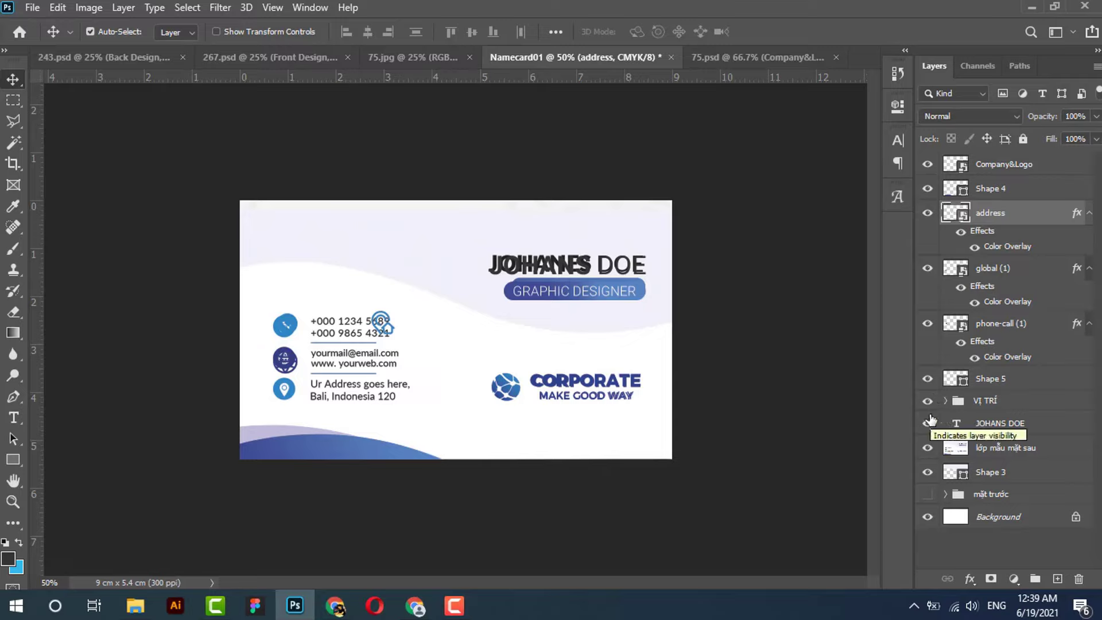
Step: Hide the 'lớp mẫu mặt sau' layer and centre-align the phone, location and globe icons
click(927, 448)
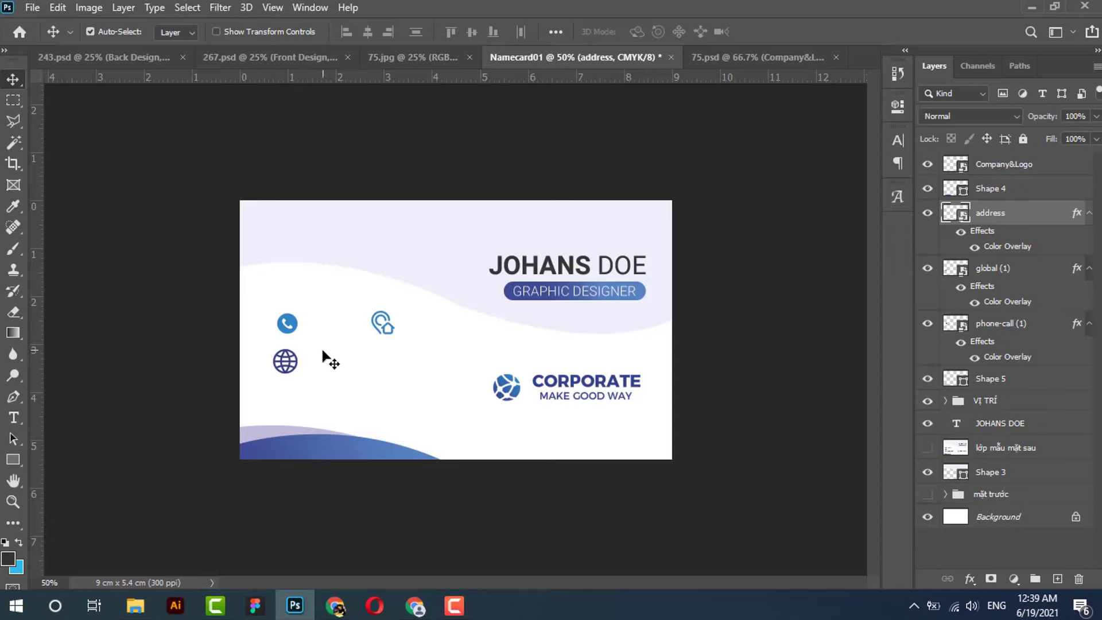
key(ctrl+plus)
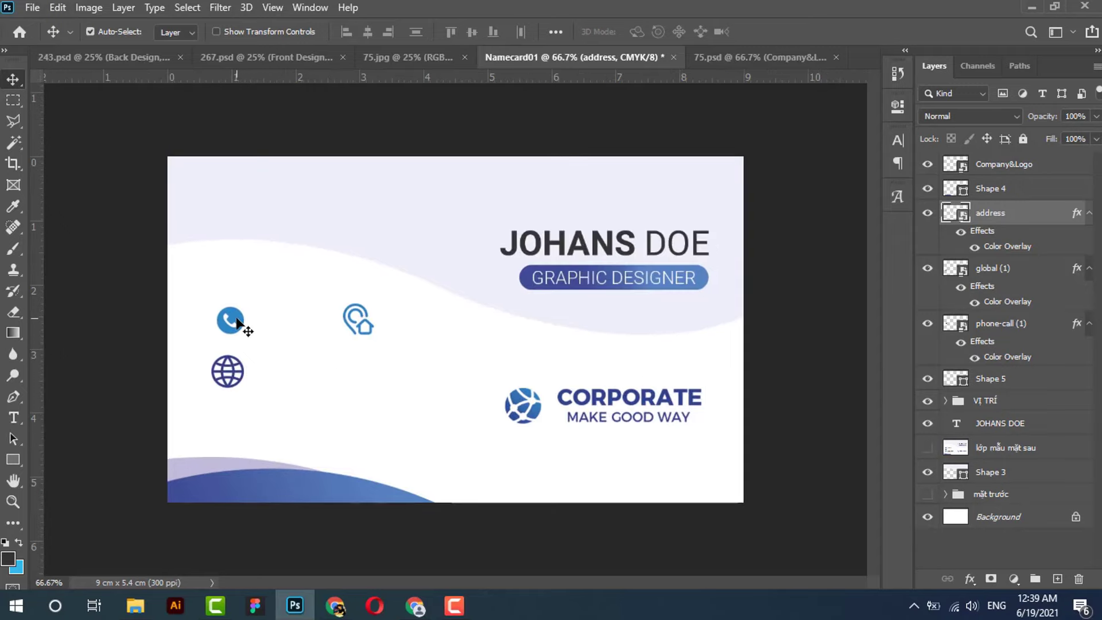
ctrl+click(236, 319)
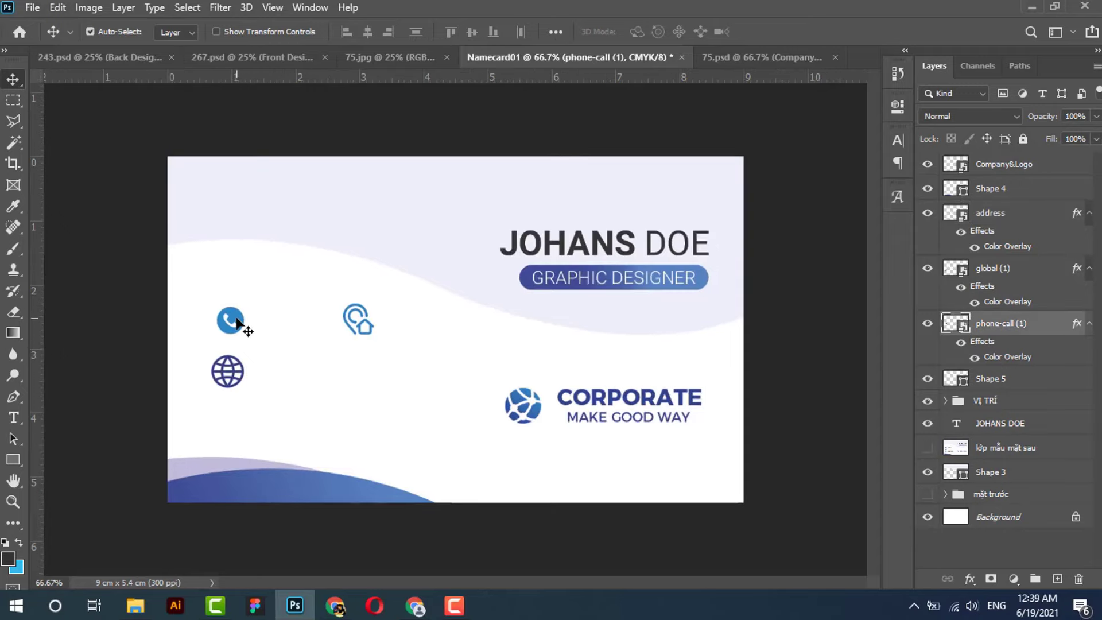
shift+click(992, 216)
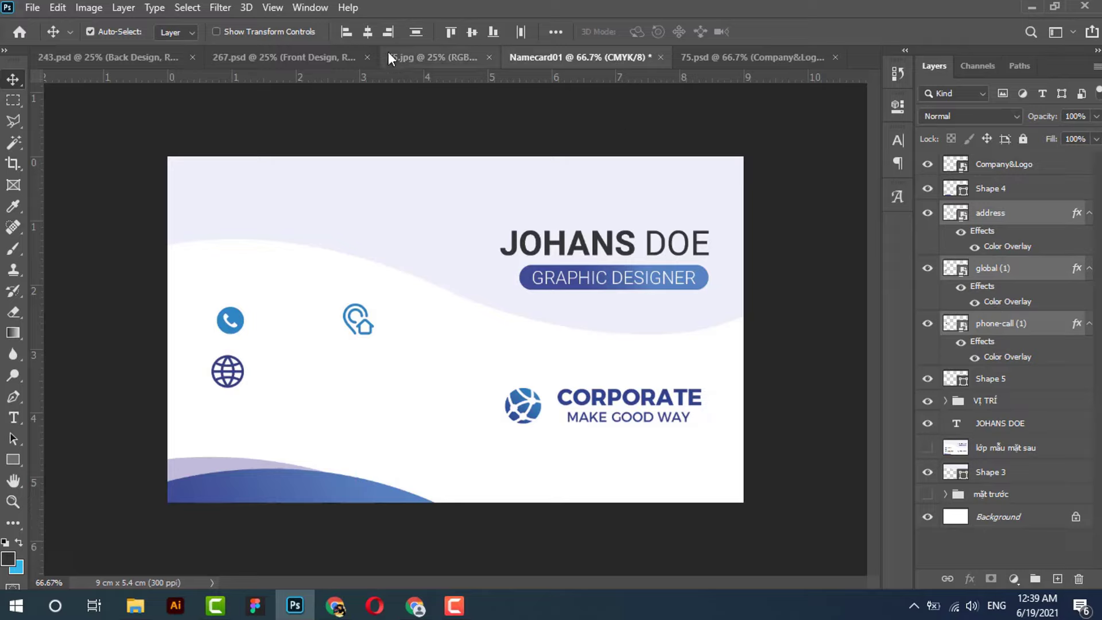
click(369, 32)
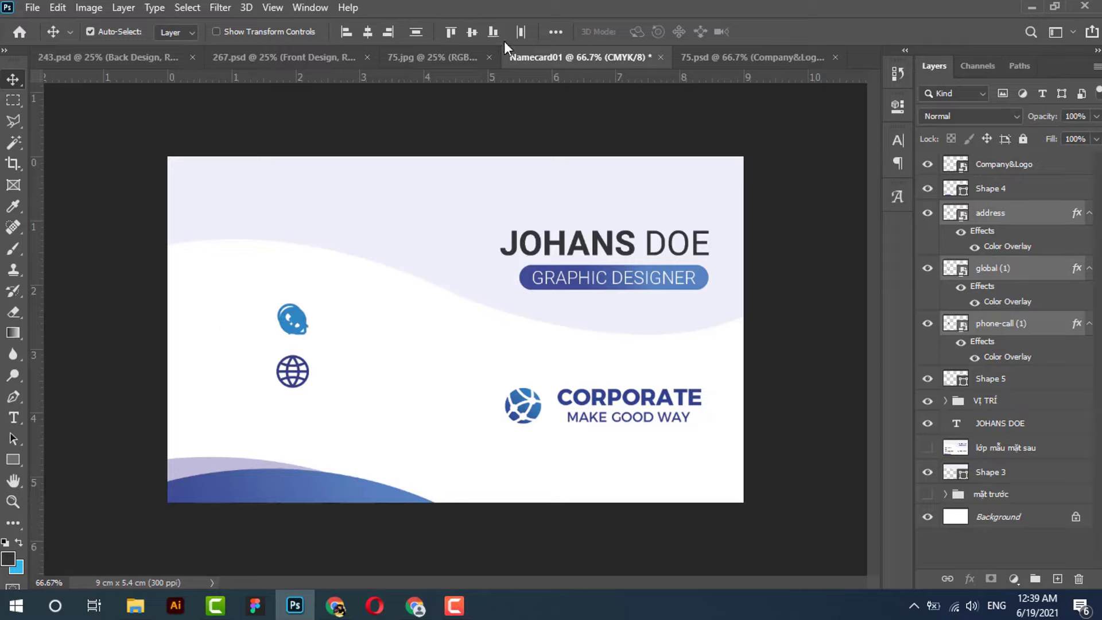
Step: Distribute the three icons vertically and move the phone icon to the top of the column
click(416, 32)
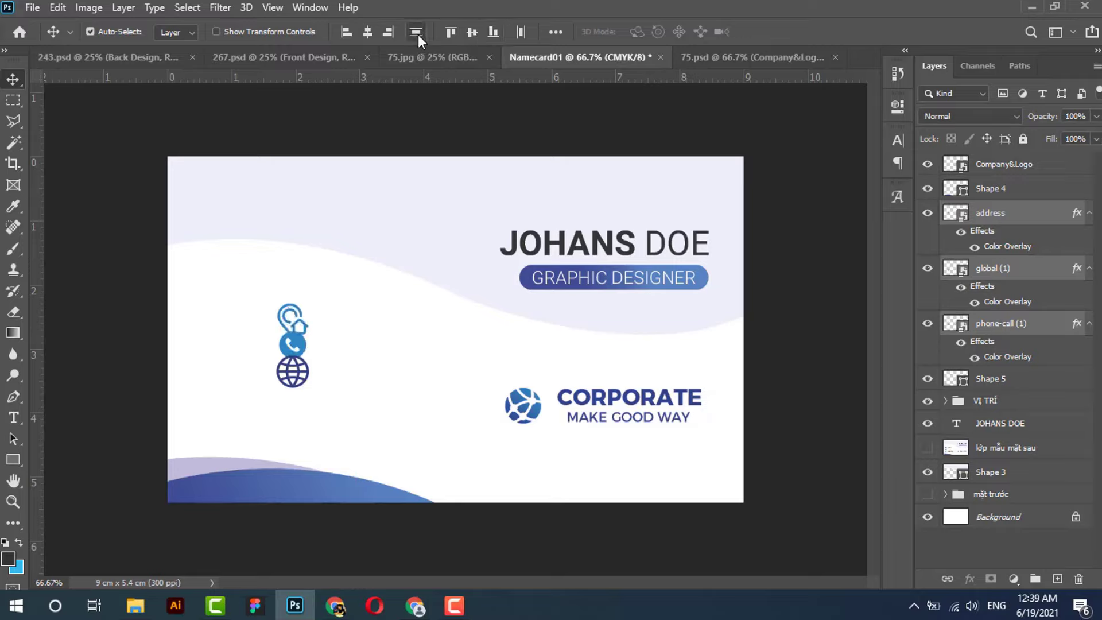
click(300, 323)
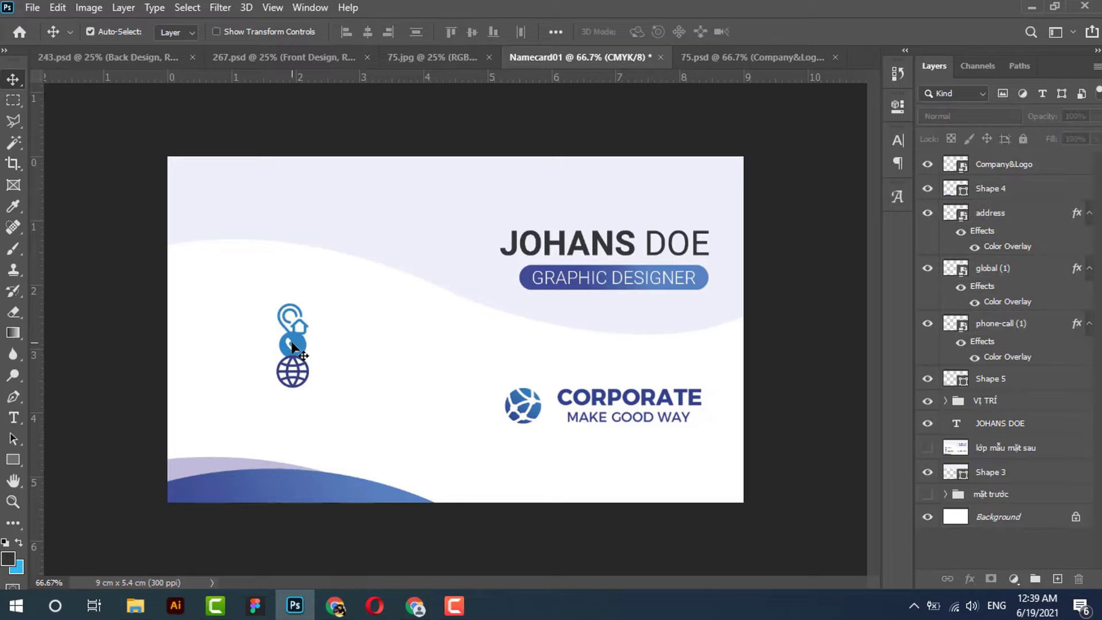
drag(292, 346, 293, 280)
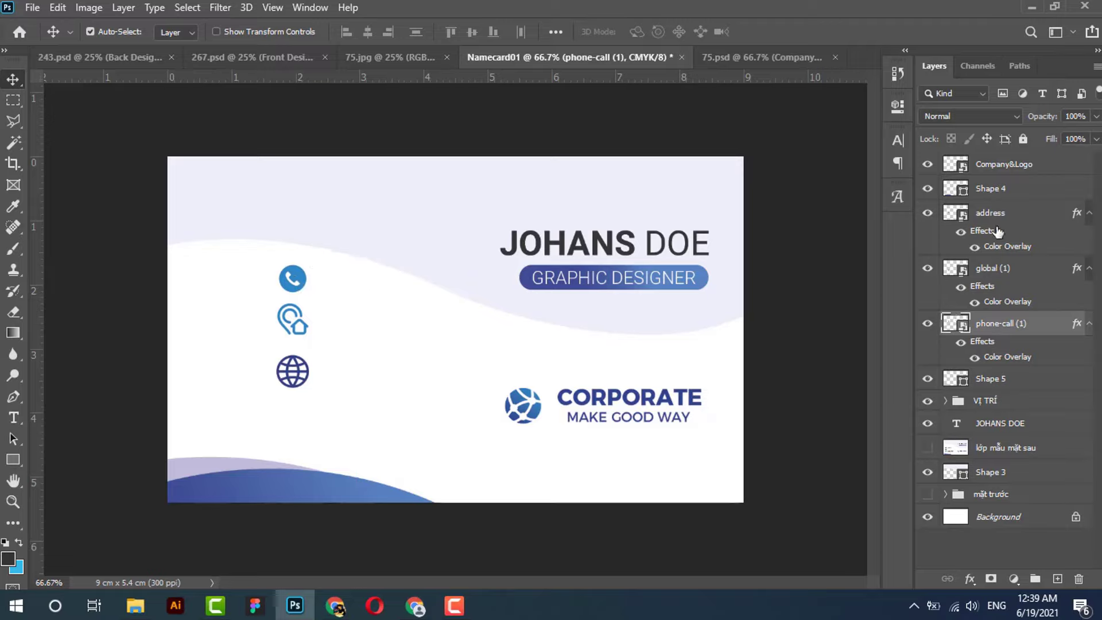
mouse_move(992, 213)
mouse_down()
mouse_move(1004, 302)
mouse_move(1001, 275)
mouse_up()
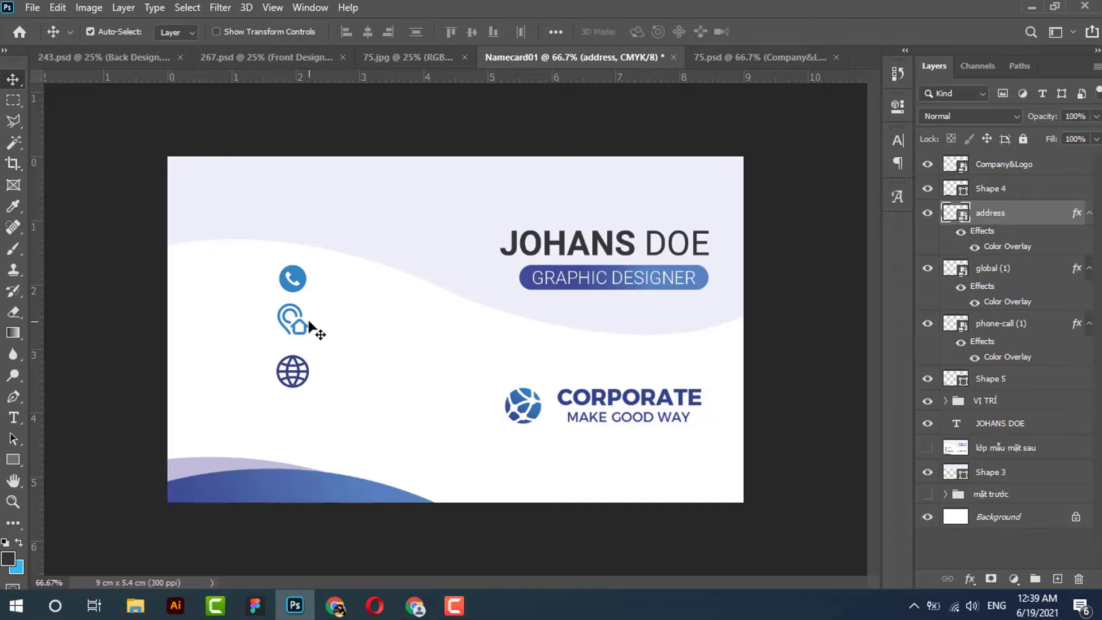
Step: Space the icons evenly, then move the location icon below the globe with Ctrl+T
shift+click(1013, 325)
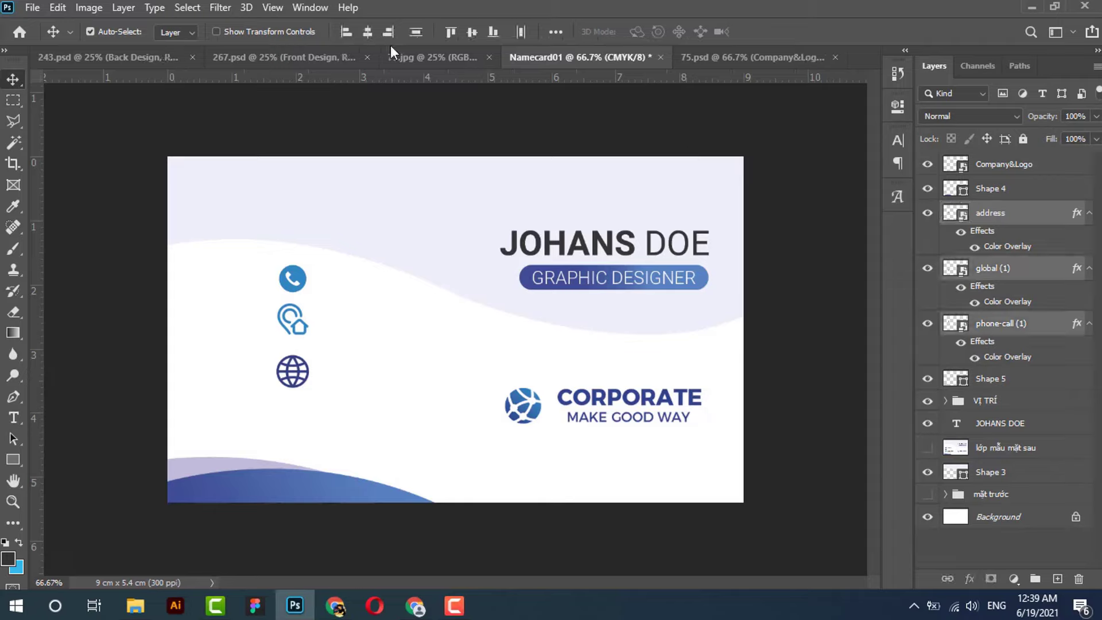
click(422, 30)
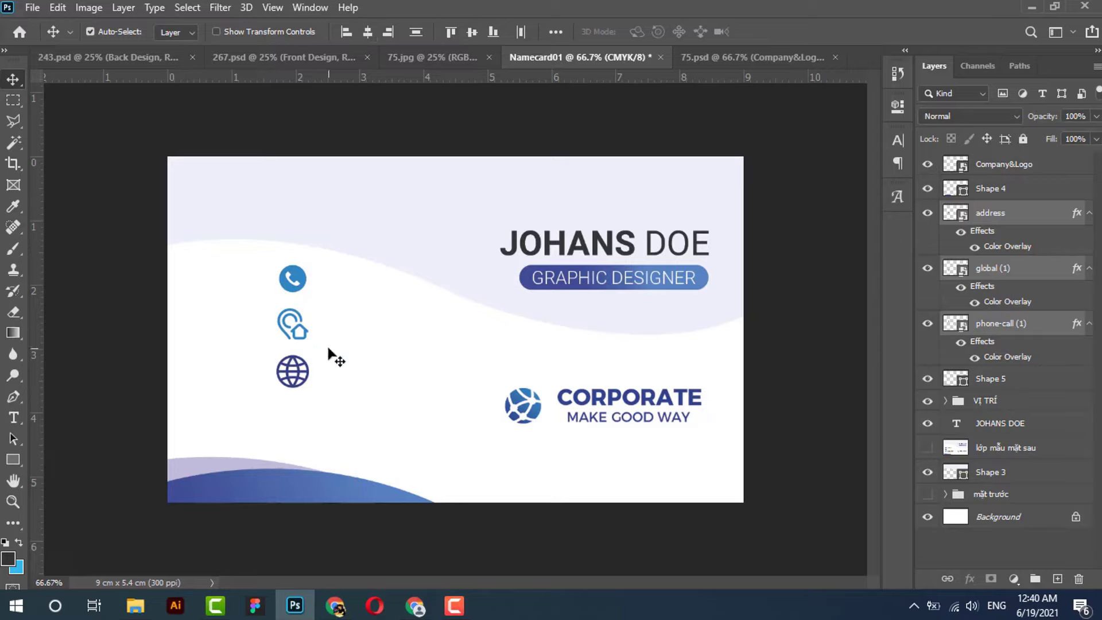
click(299, 375)
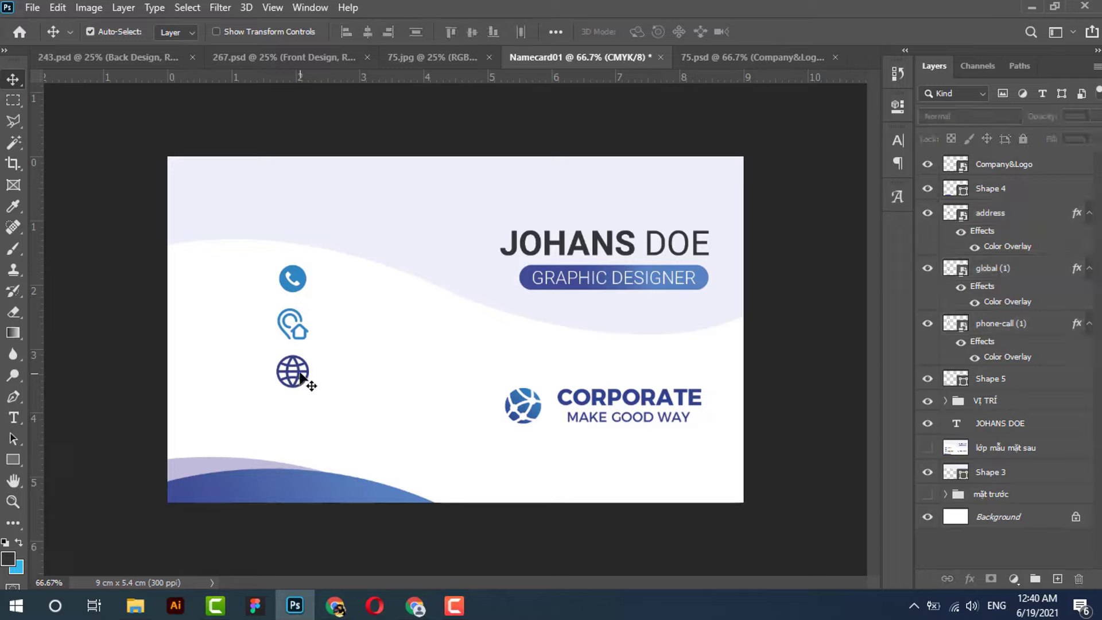
click(300, 326)
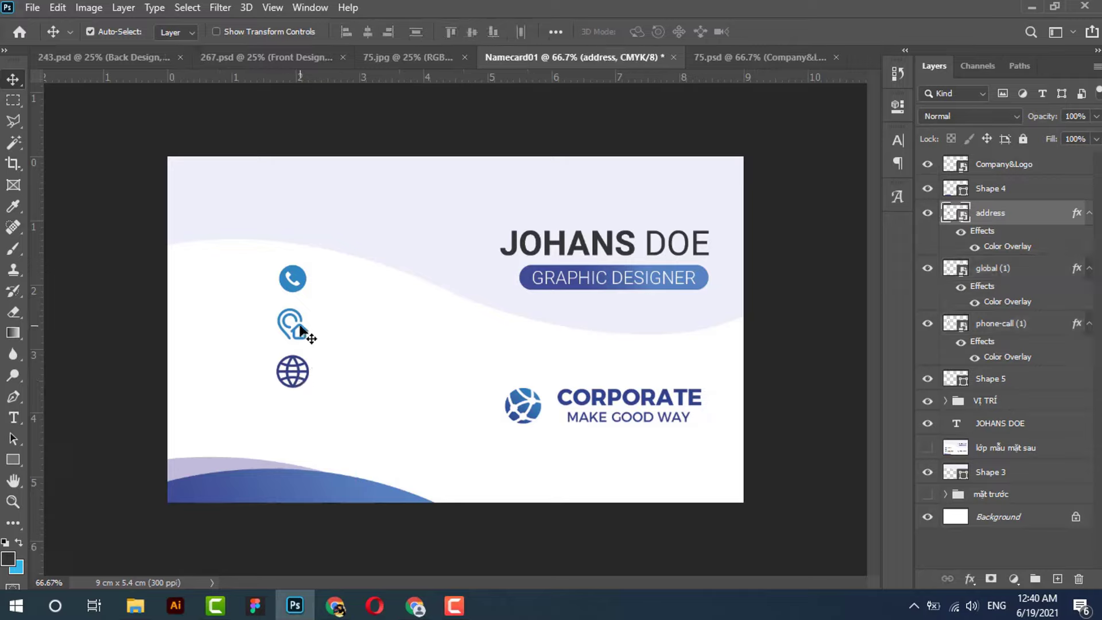
shift+click(293, 372)
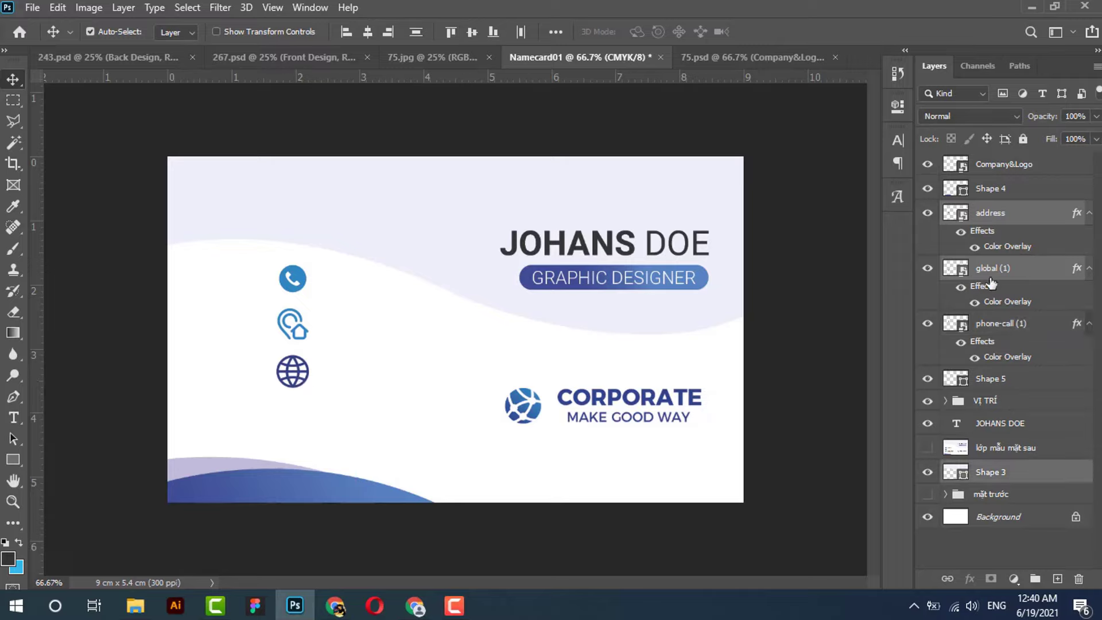
click(1029, 224)
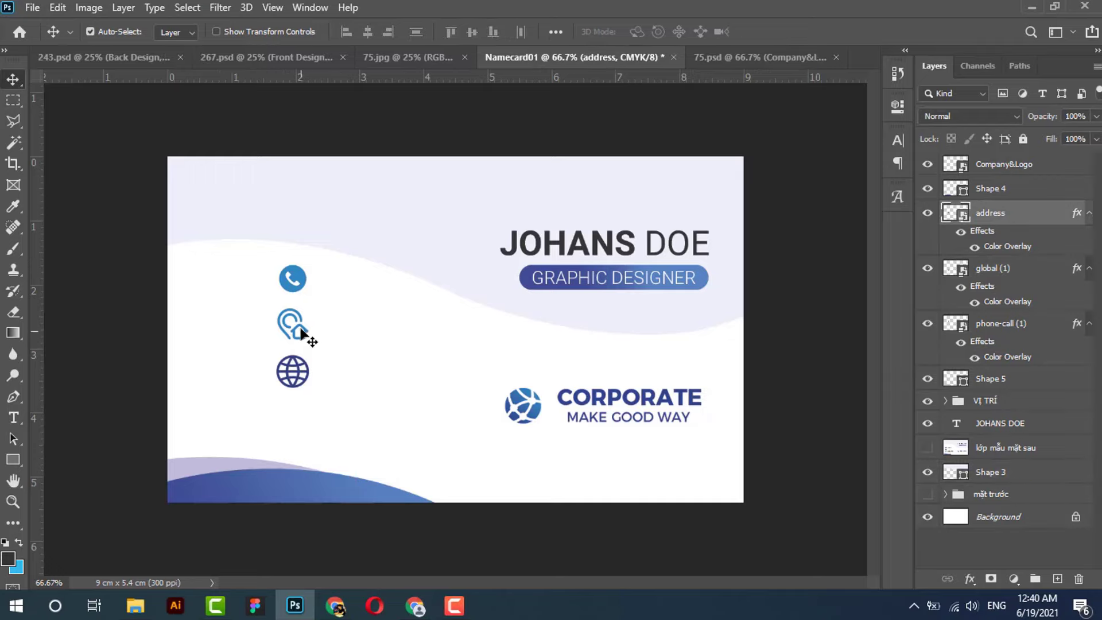
key(ctrl+t)
drag(302, 327, 303, 390)
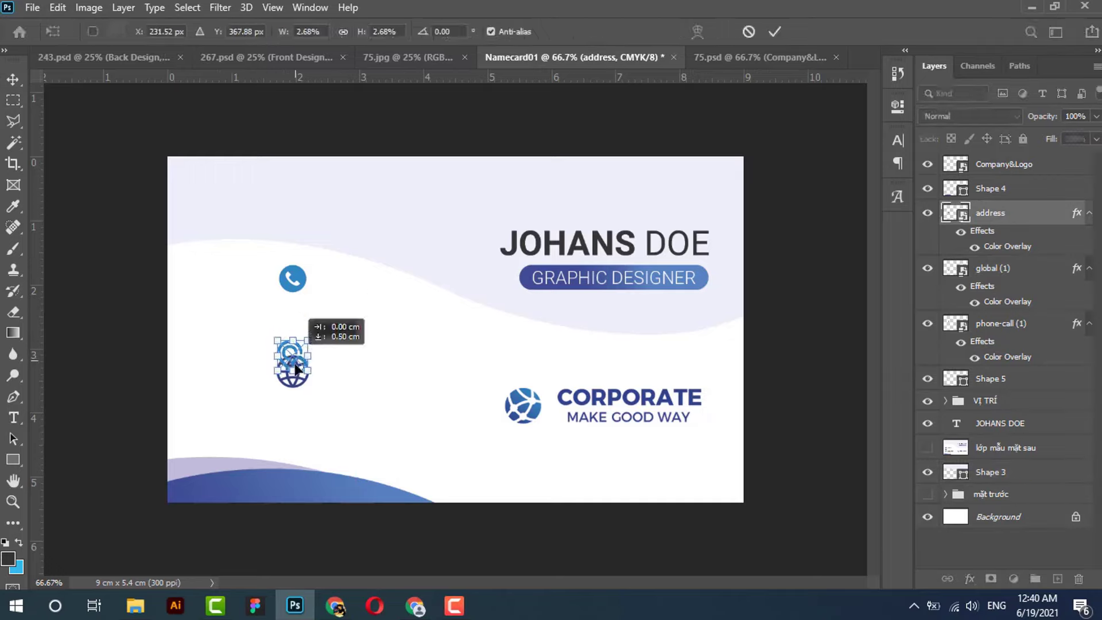
key(Return)
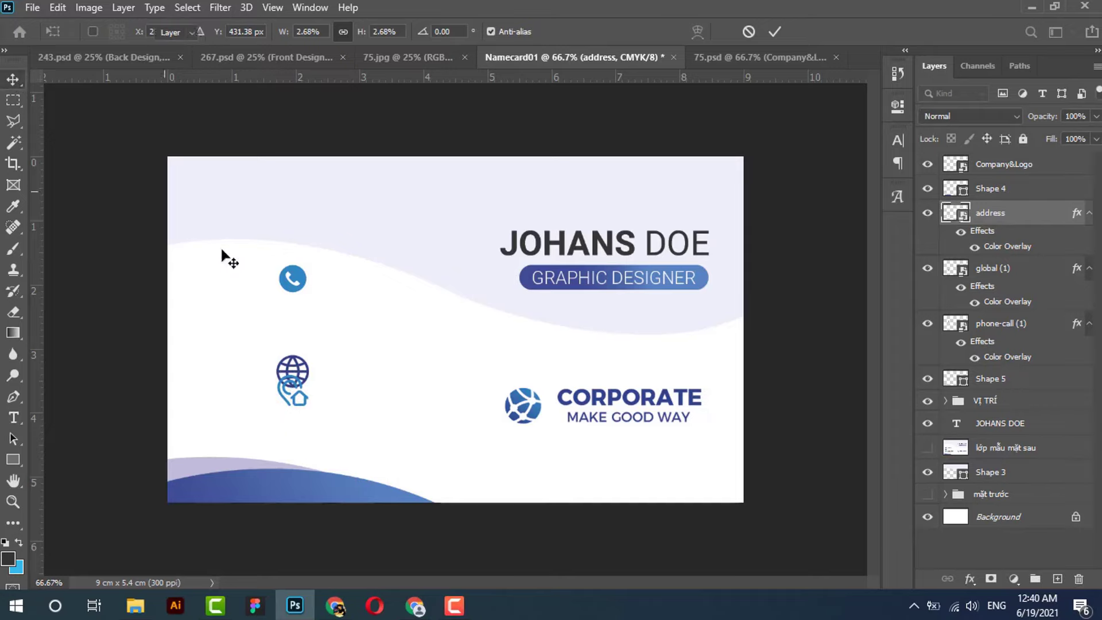
Step: Shrink the globe icon, then centre-align and evenly distribute all three icons
click(1002, 271)
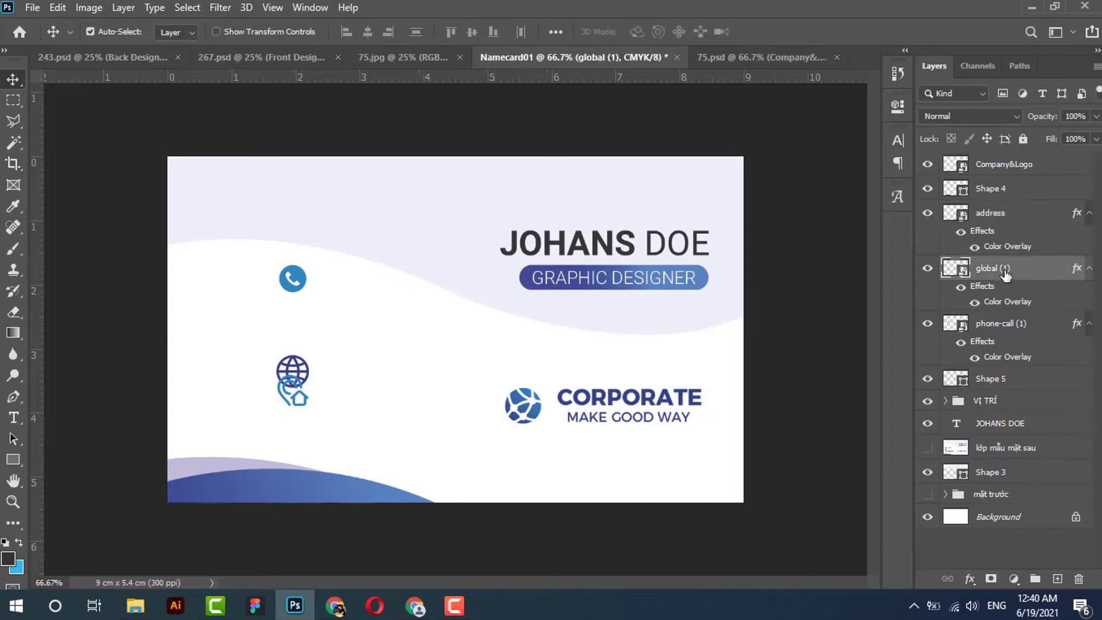
key(ctrl+t)
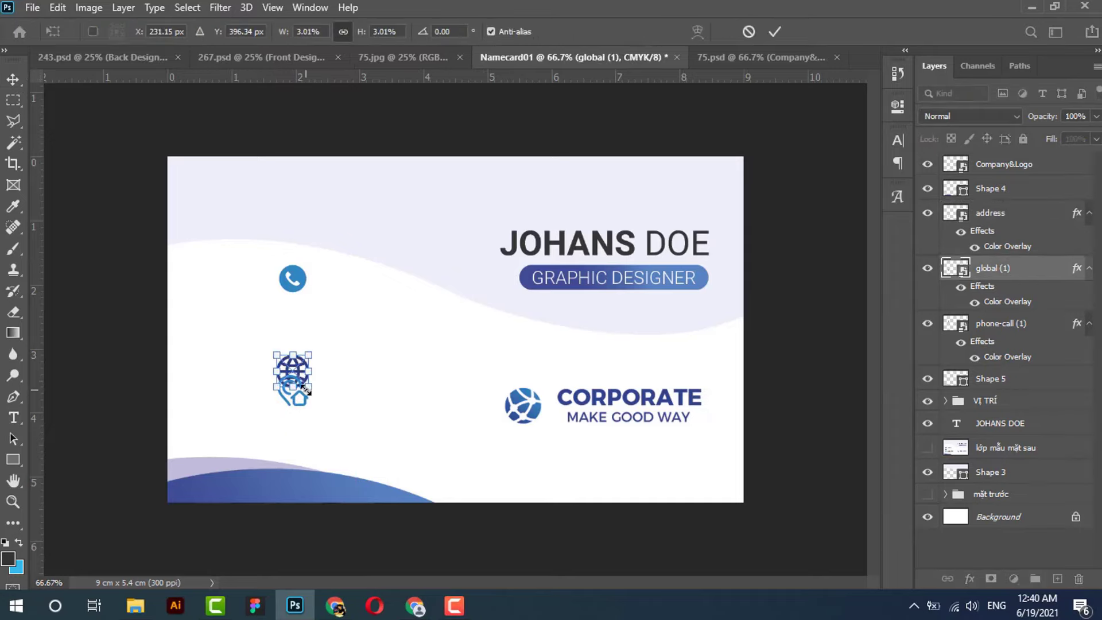
drag(307, 390, 296, 343)
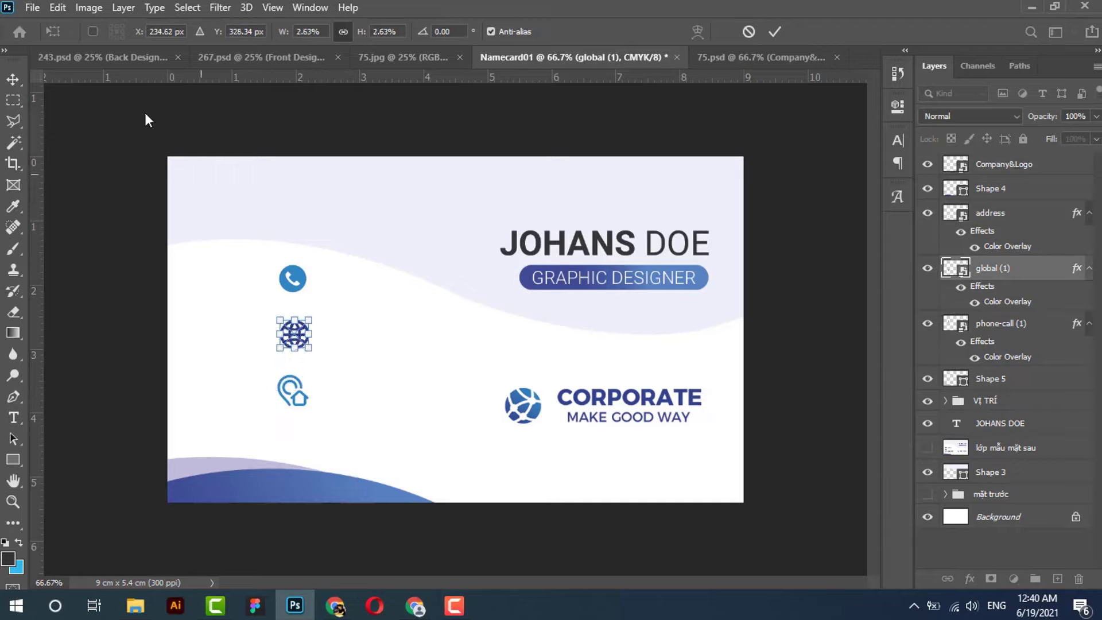
key(Return)
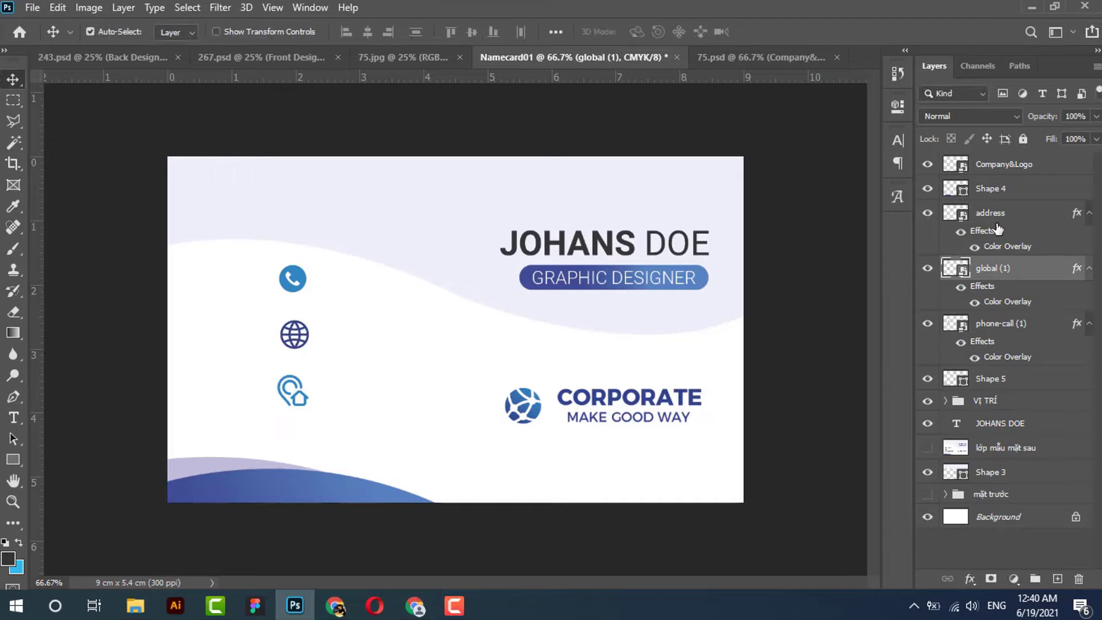
click(997, 222)
shift+click(1001, 327)
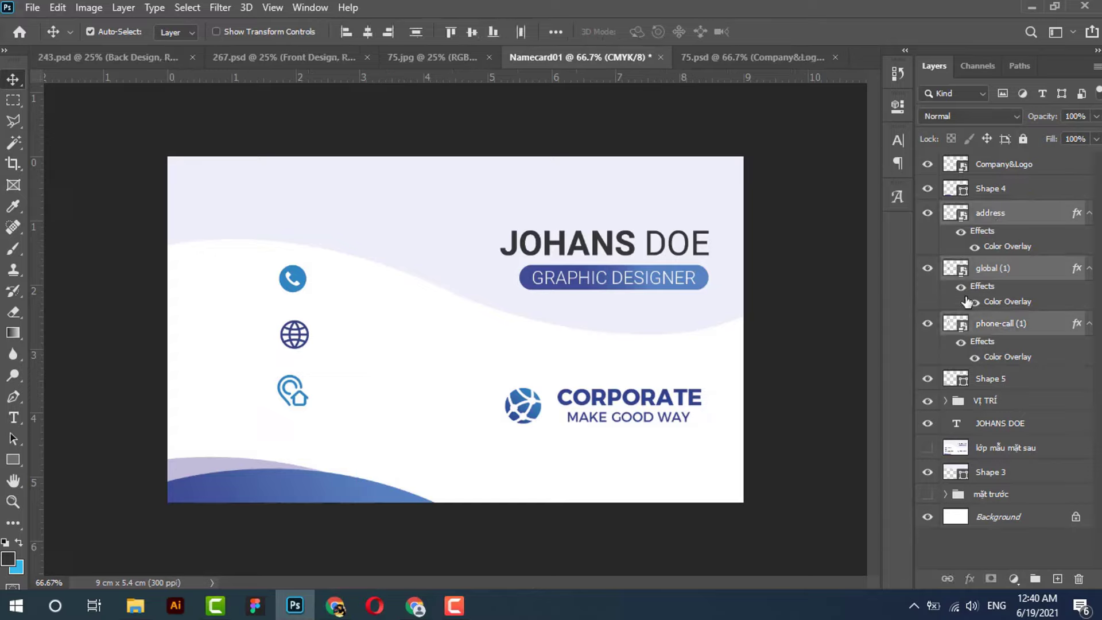
click(370, 34)
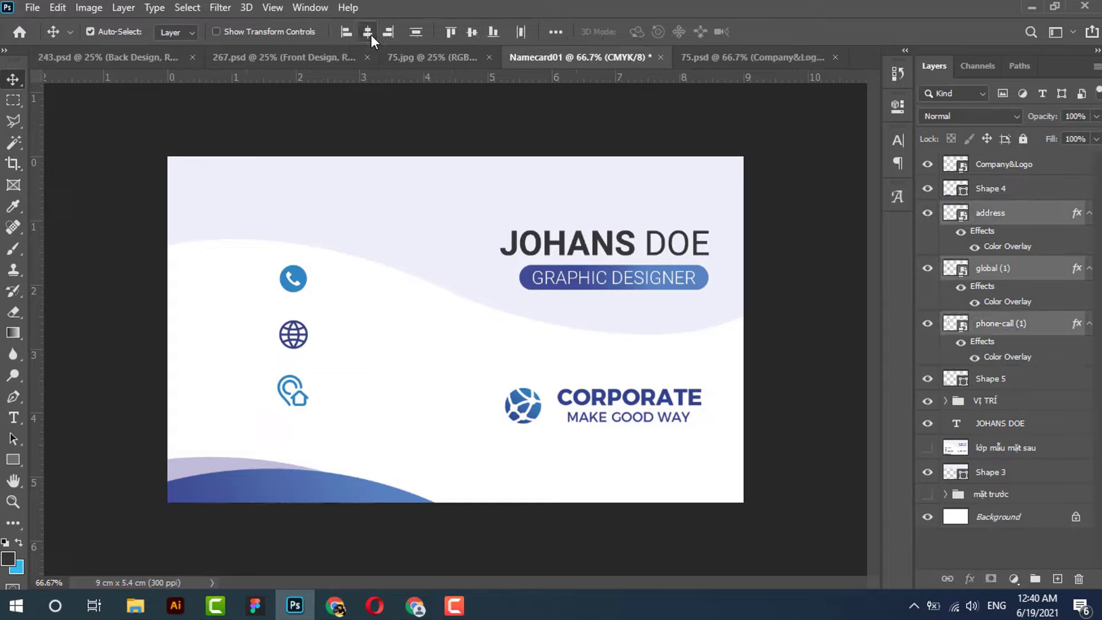
click(419, 35)
Step: Show the reference layer again and group the three icon layers as 'icon'
click(928, 448)
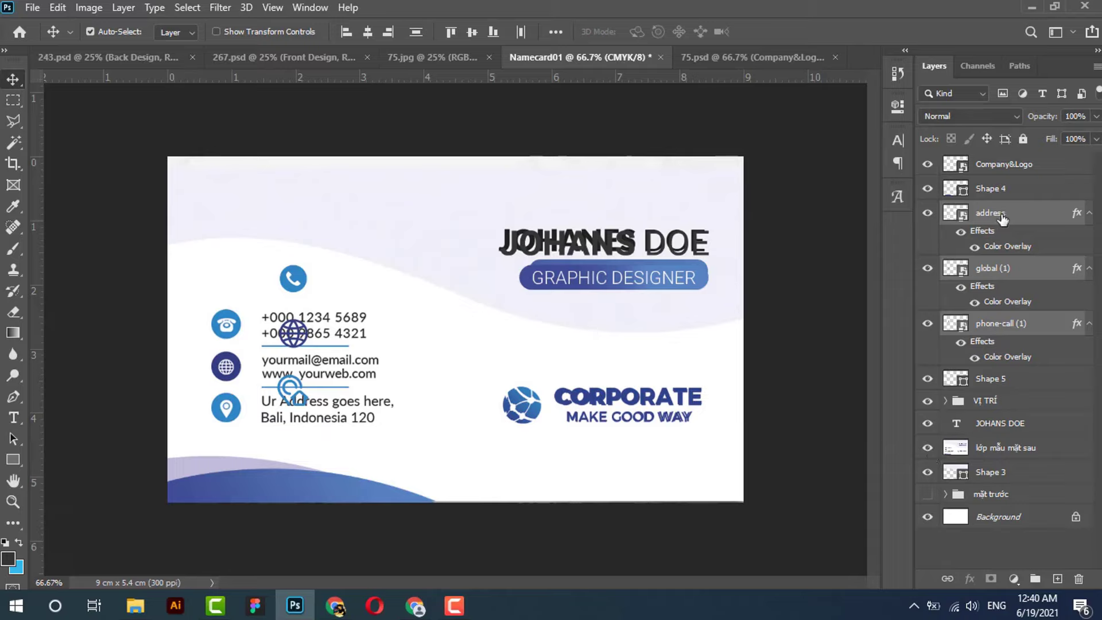
key(ctrl+g)
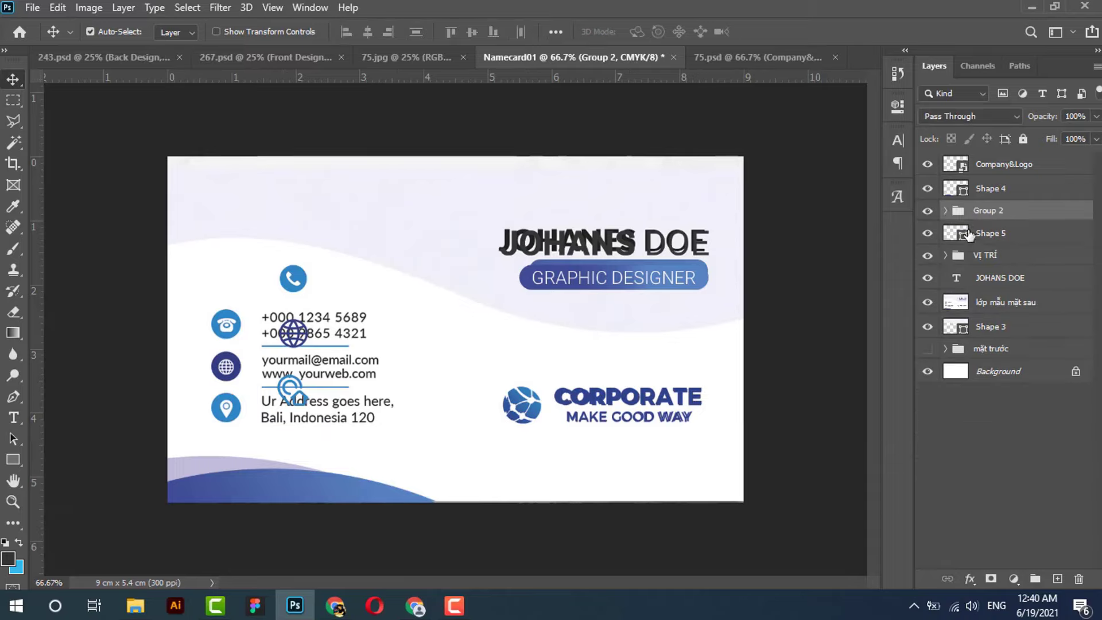
double_click(987, 217)
key(BackSpace)
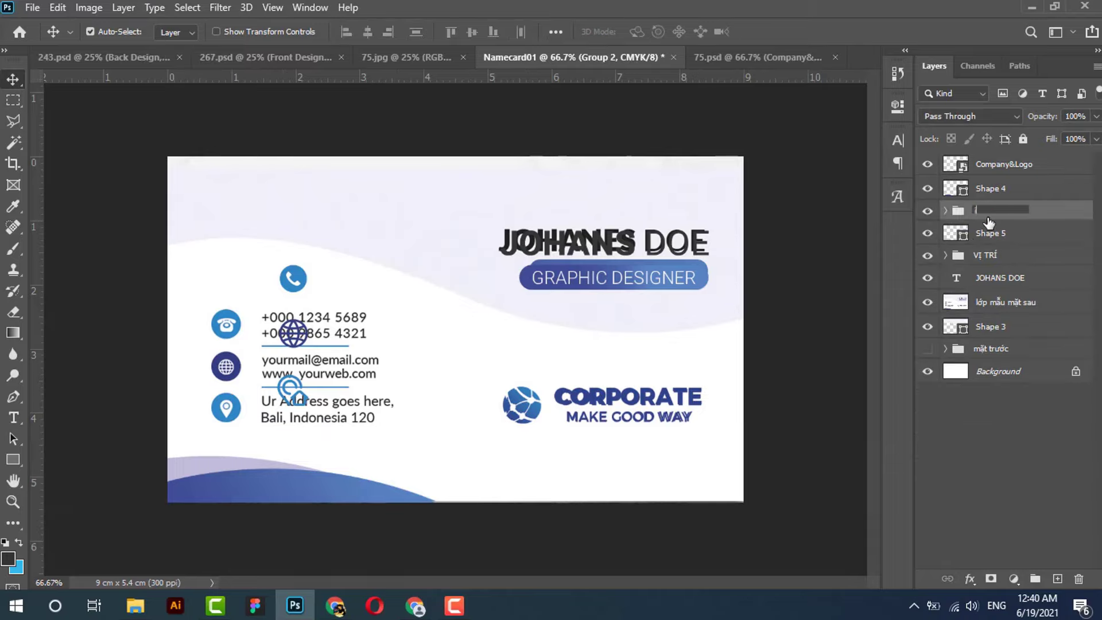
text(icon)
key(Return)
Step: Move the icon group beside the contact text and hide the reference layer
key(ctrl+t)
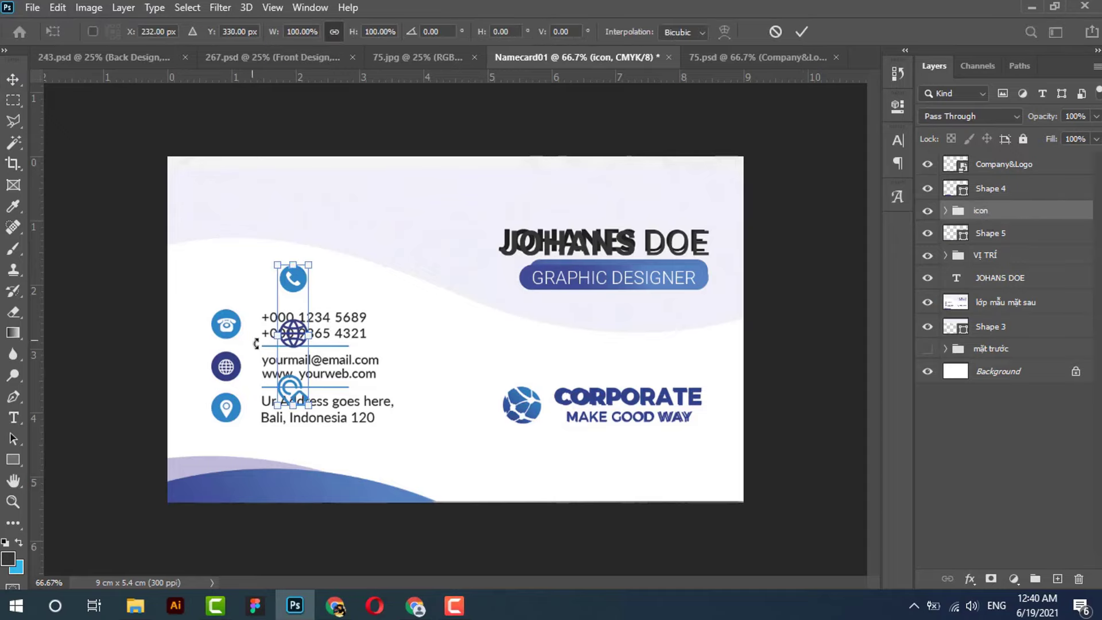
drag(296, 333, 234, 348)
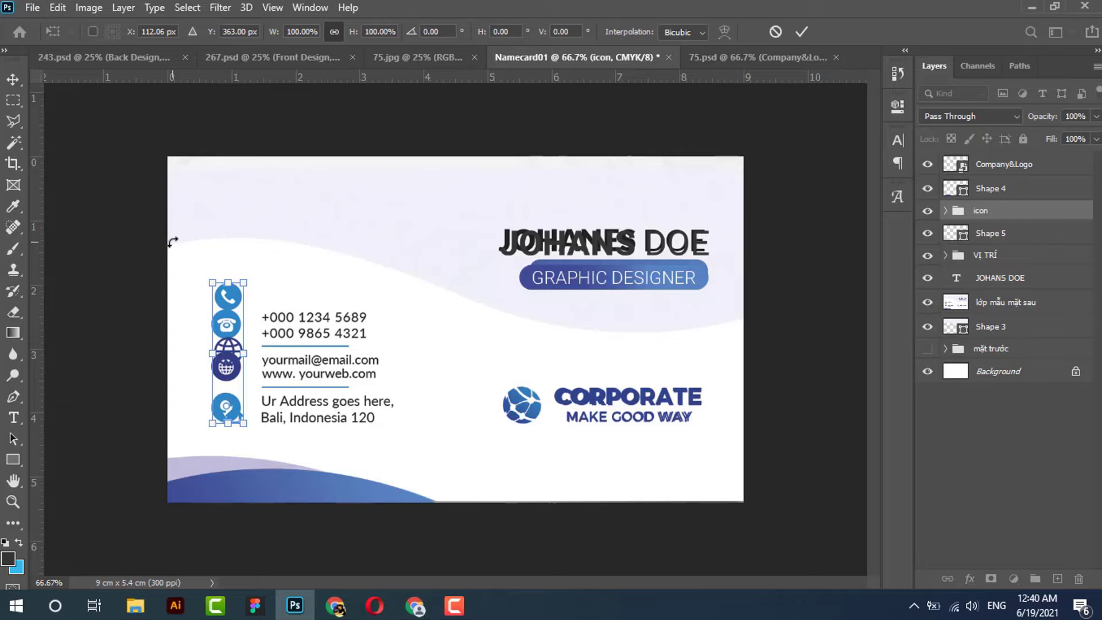
click(13, 78)
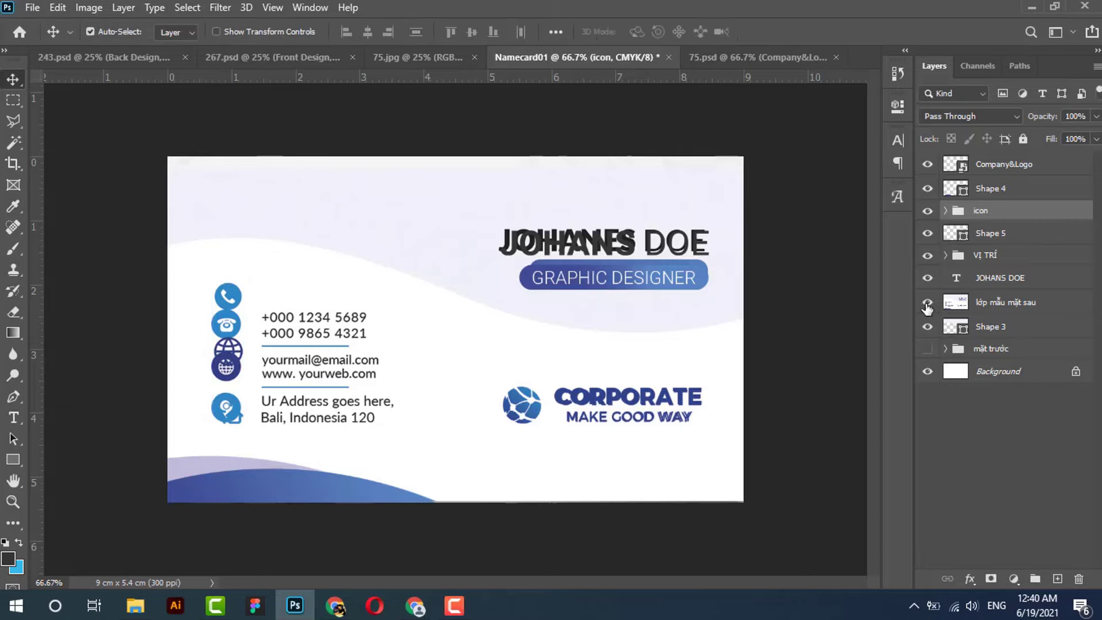
click(928, 302)
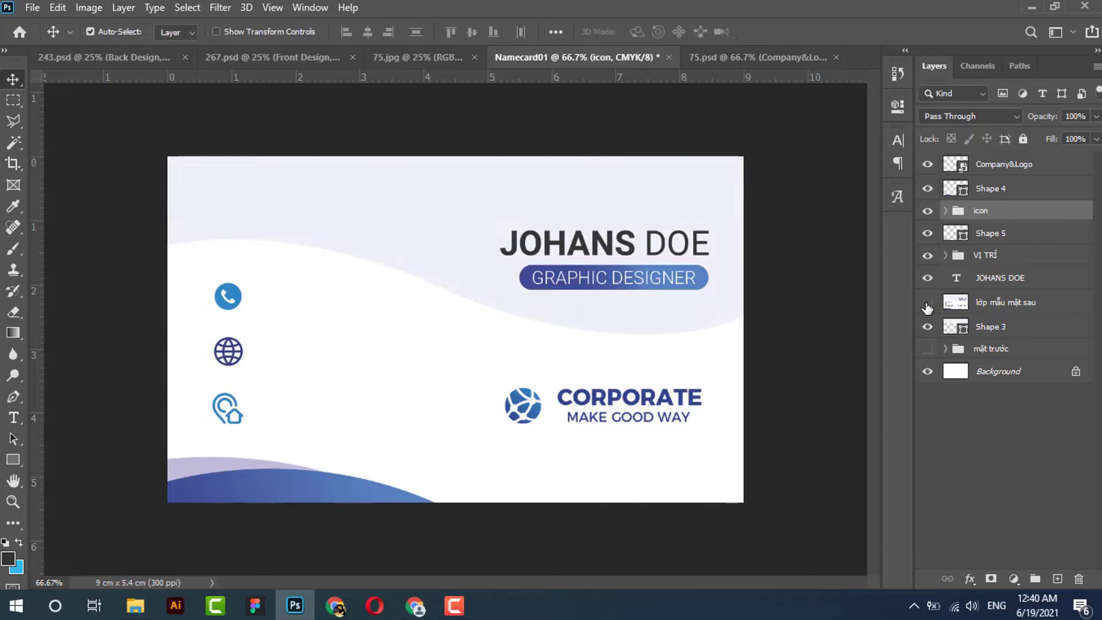
Step: Adjust the phone and address icon positions, then centre-align and evenly distribute all three
click(235, 296)
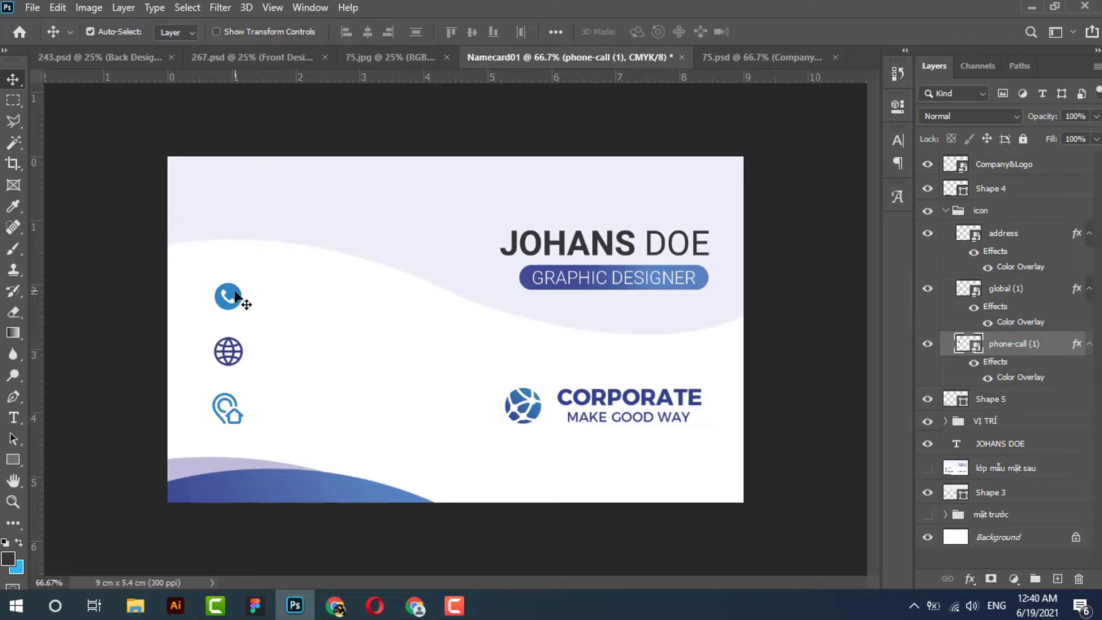
drag(235, 295, 236, 309)
drag(235, 410, 233, 396)
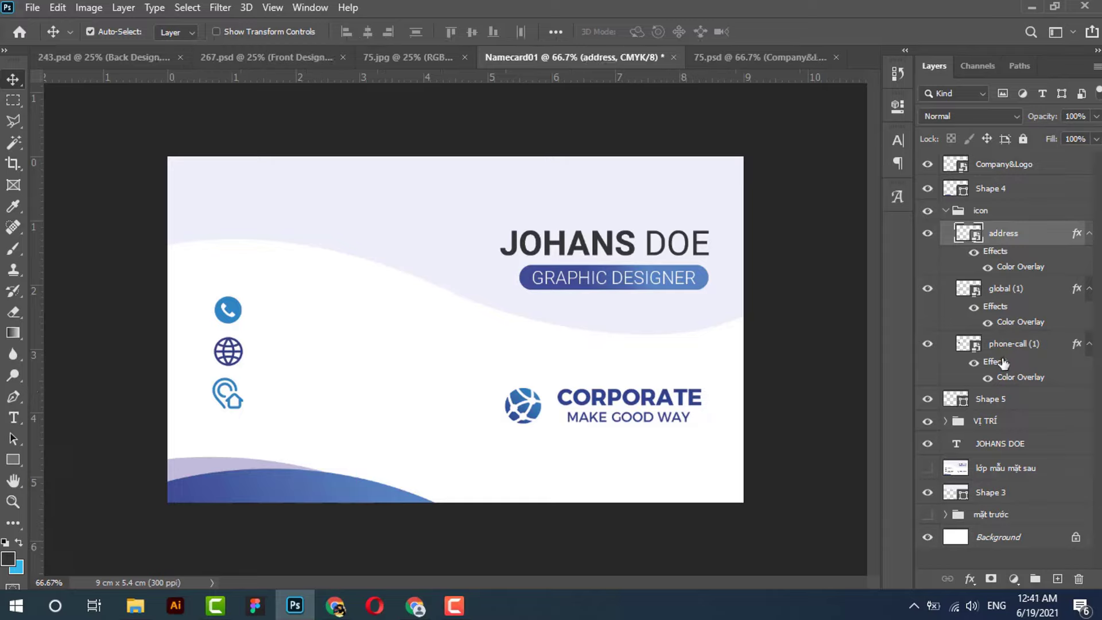
shift+click(995, 374)
click(366, 31)
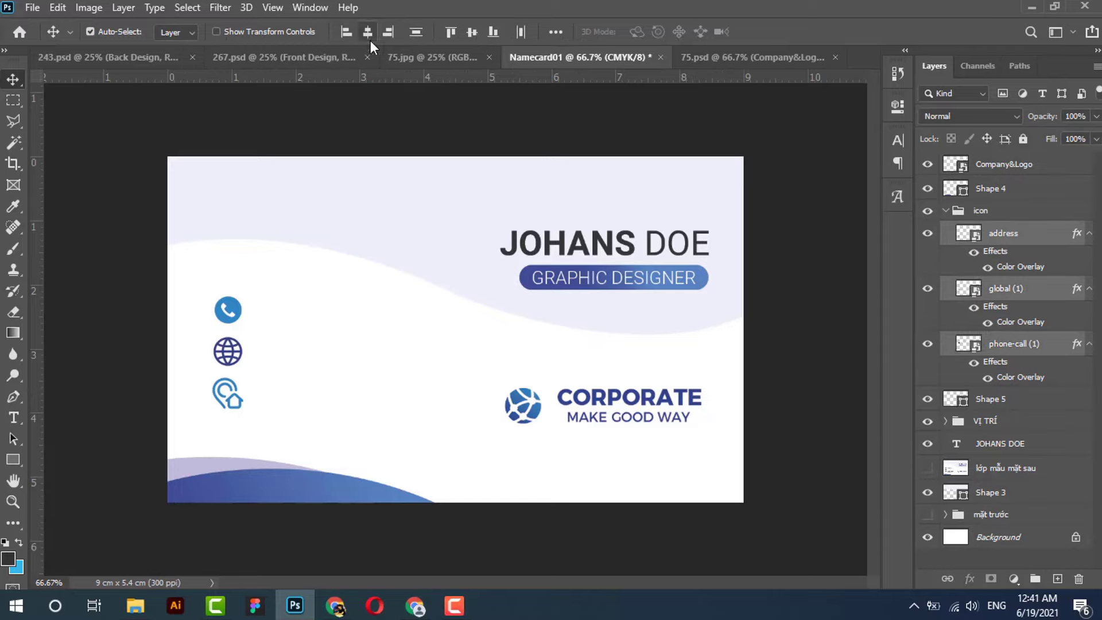
click(417, 32)
click(945, 210)
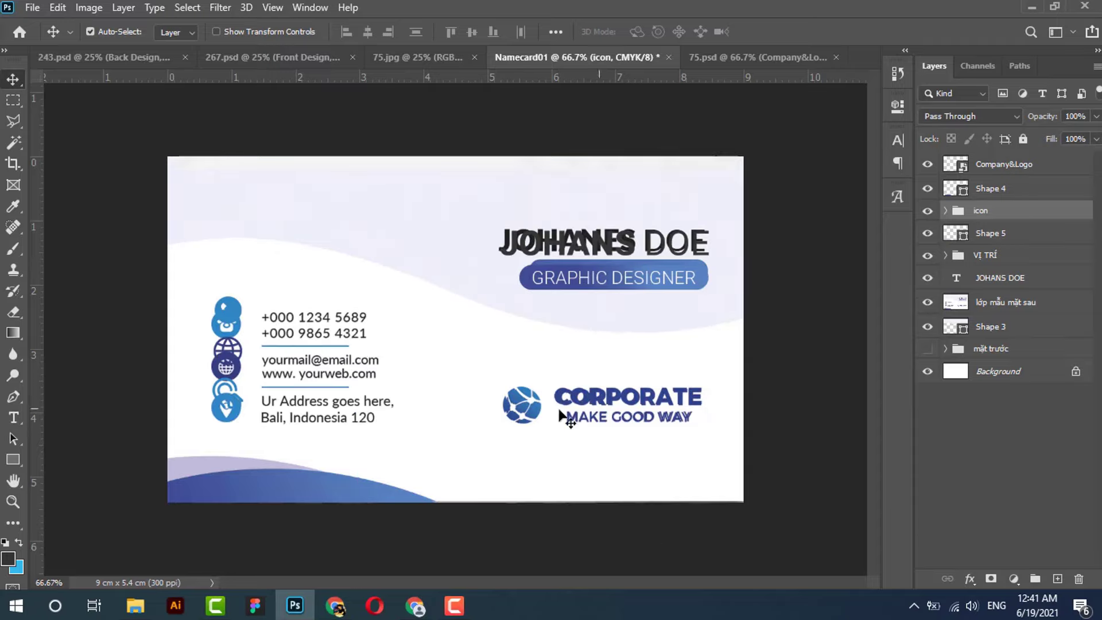
click(13, 418)
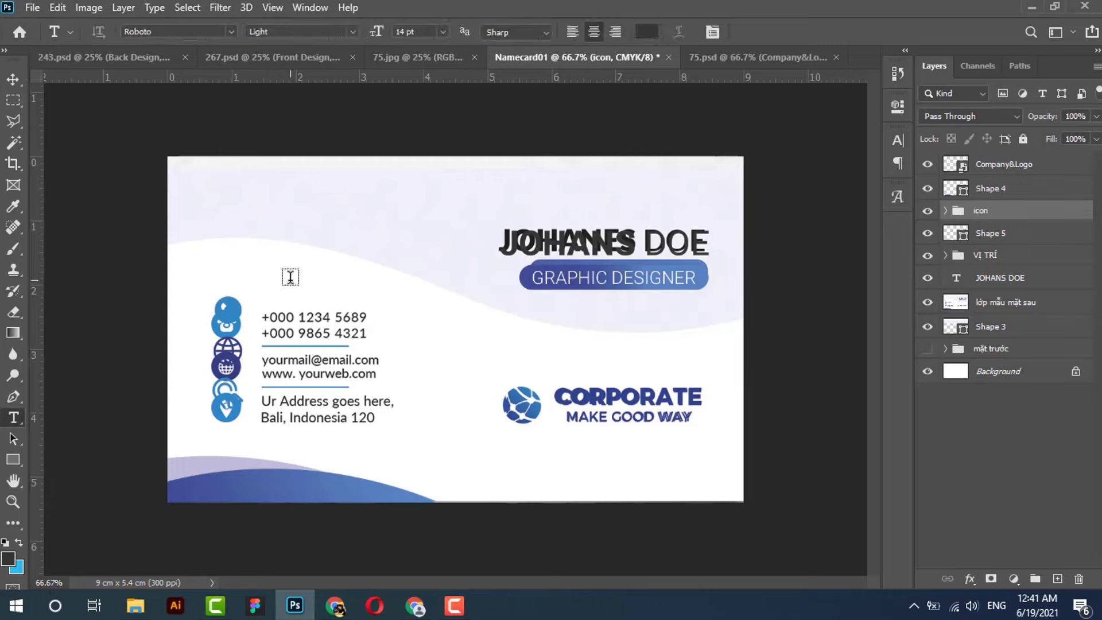
click(290, 277)
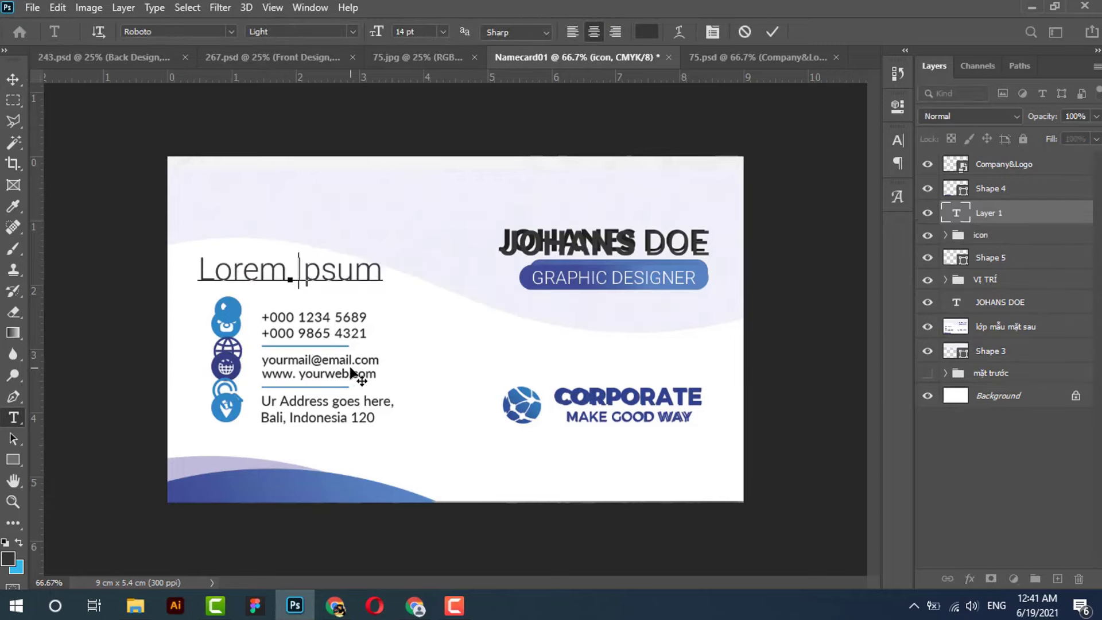
key(BackSpace)
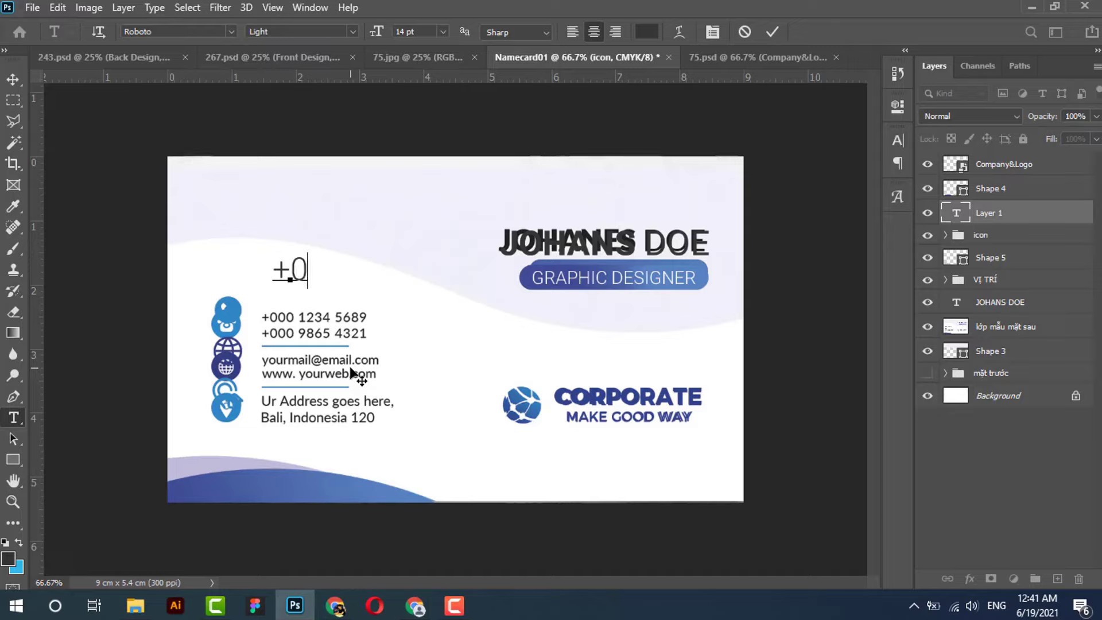
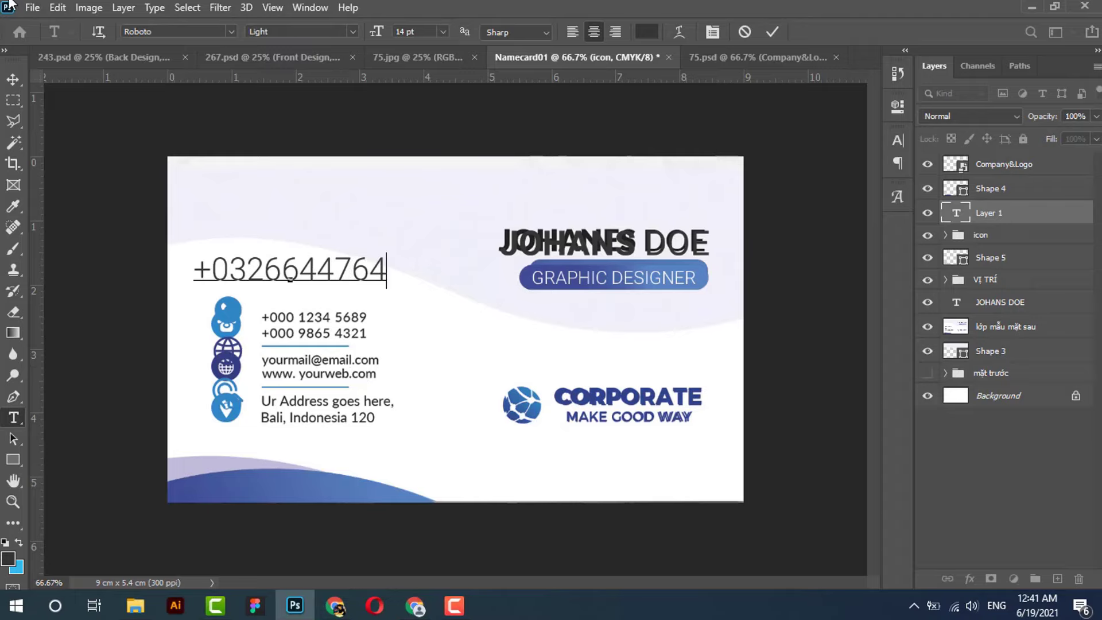
click(13, 79)
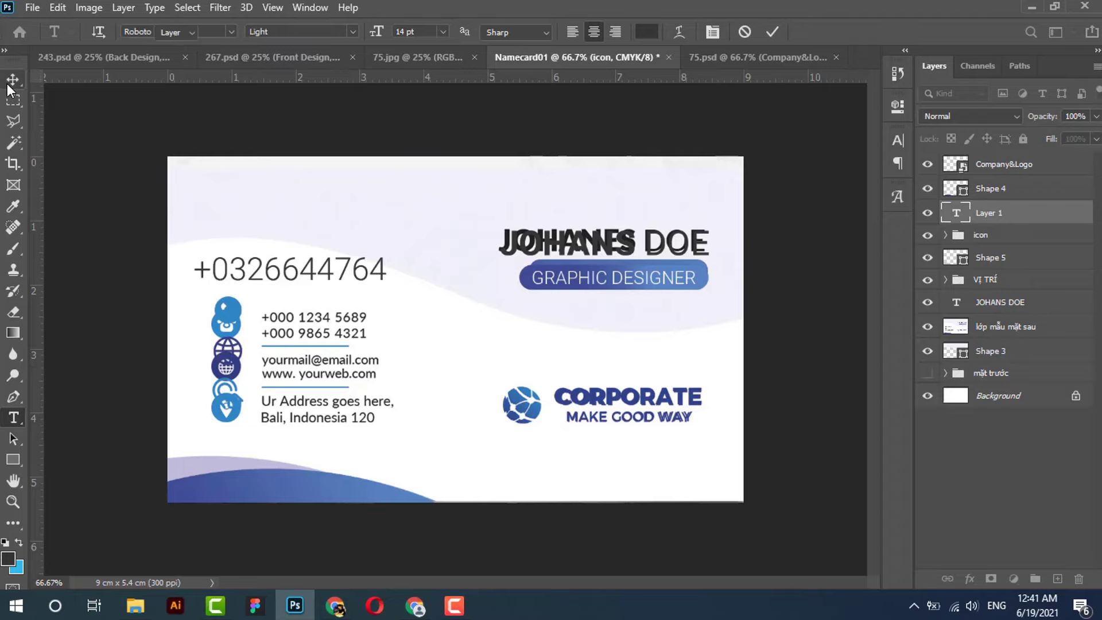
Step: Set the phone number to 6 pt and move it down beside the icons
double_click(298, 281)
click(443, 32)
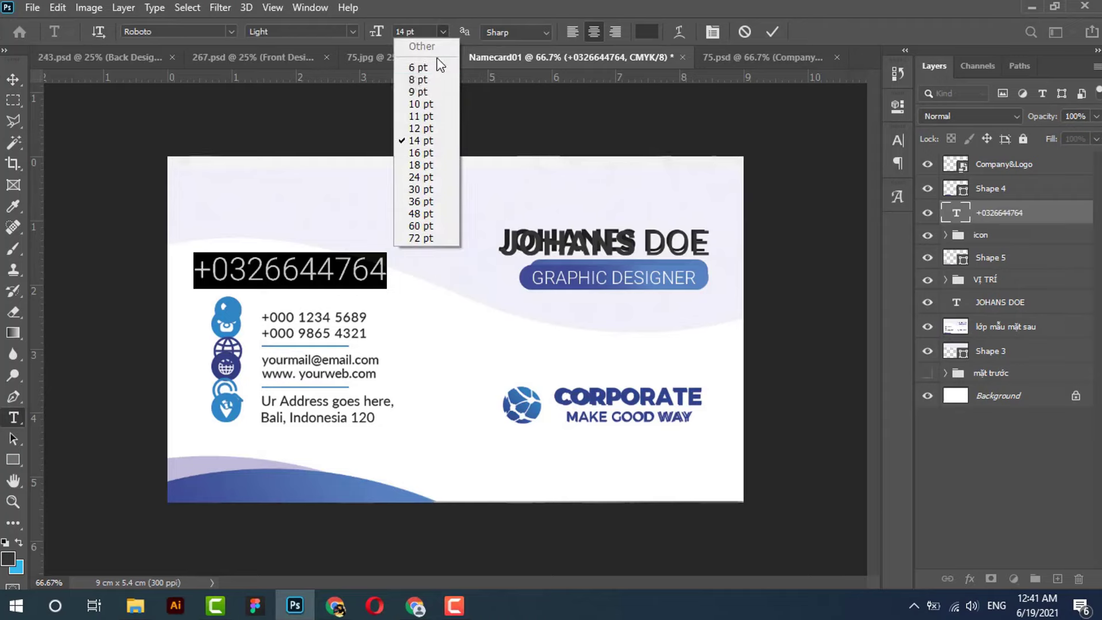
click(432, 82)
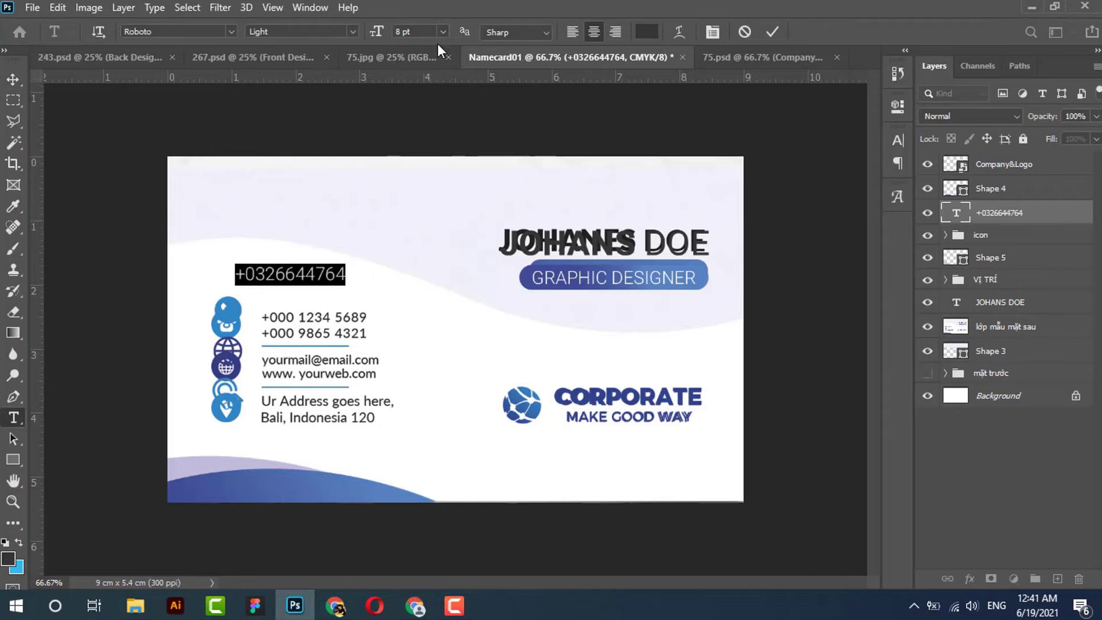
click(442, 32)
click(427, 62)
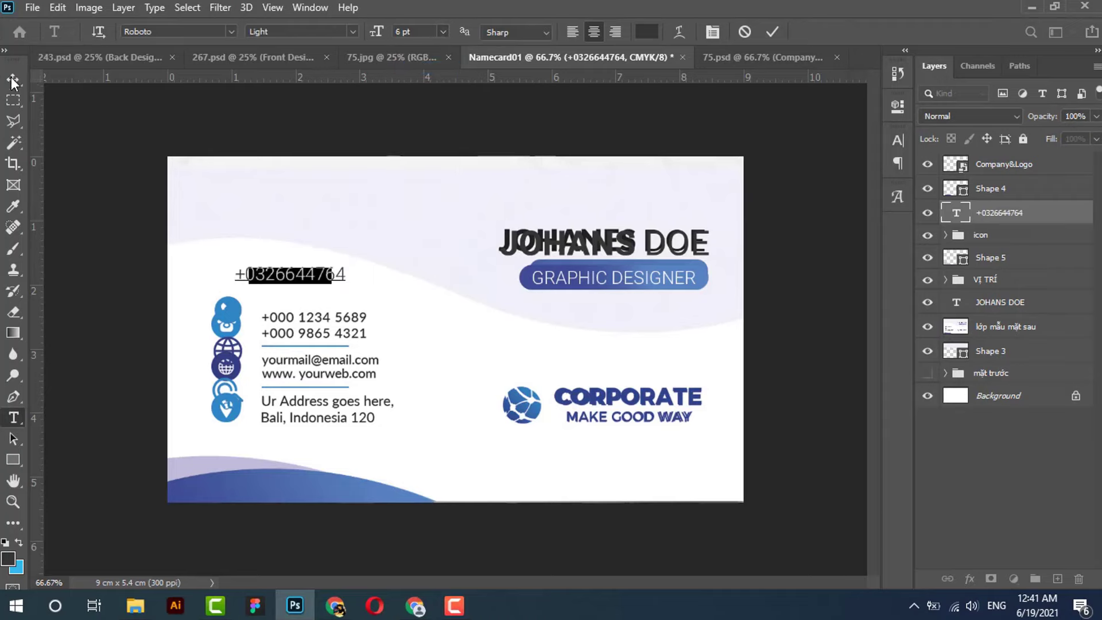
click(13, 80)
drag(306, 281, 315, 303)
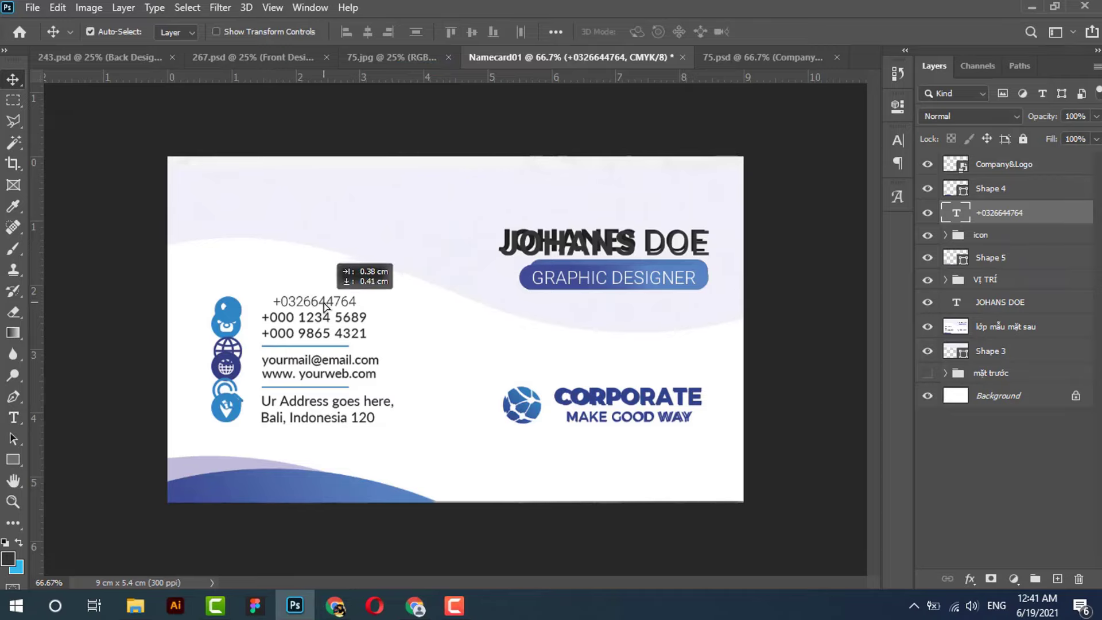
double_click(315, 302)
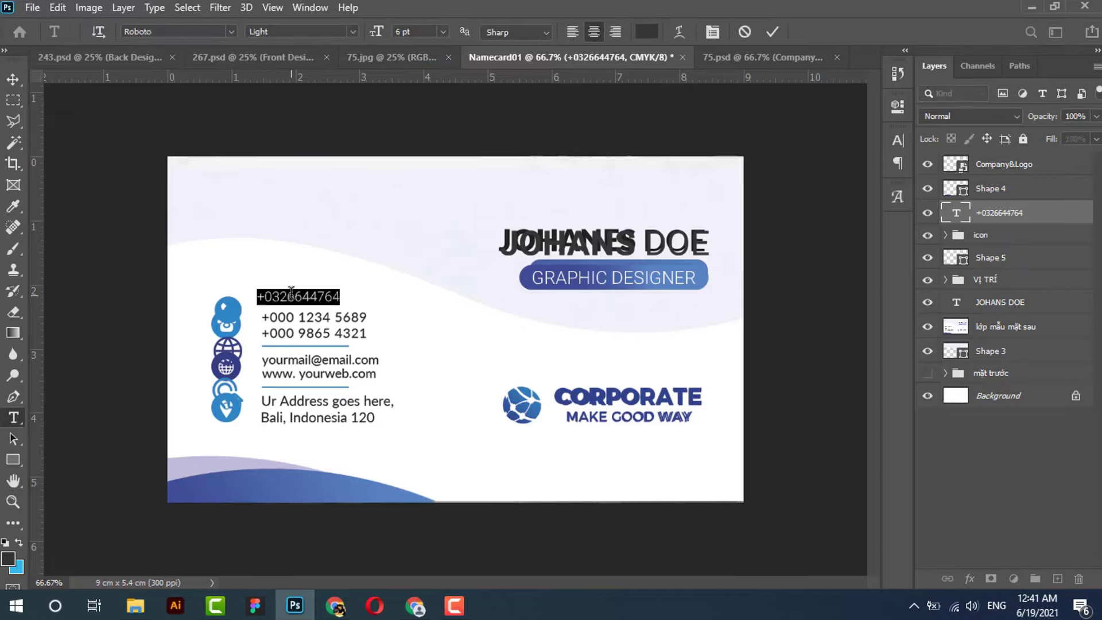
click(292, 295)
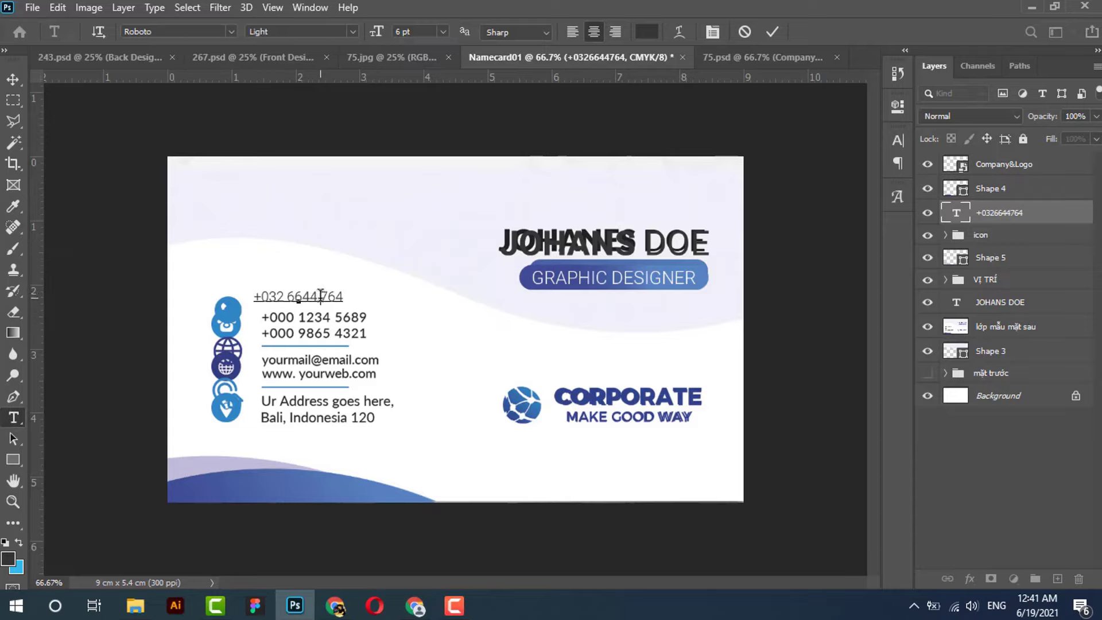
key(ctrl+a)
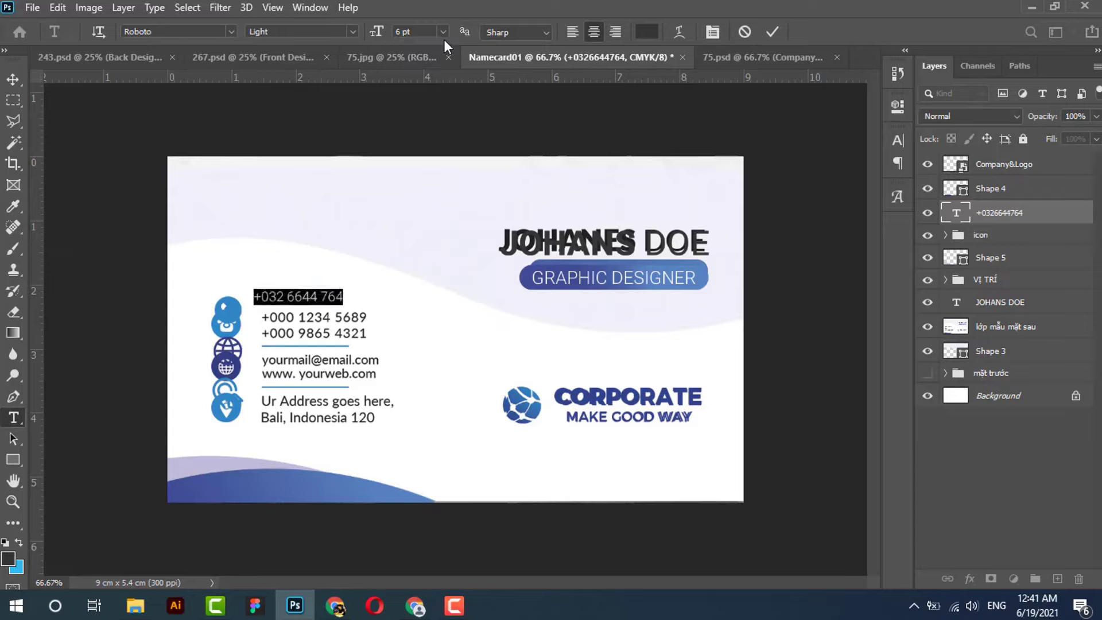
click(14, 80)
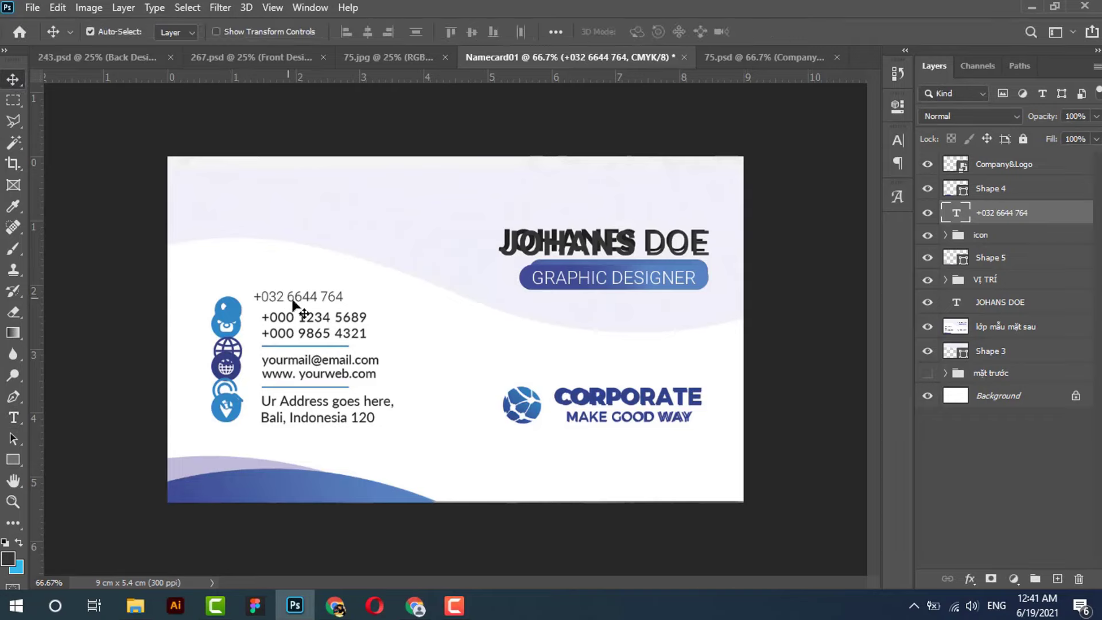
drag(309, 304, 310, 304)
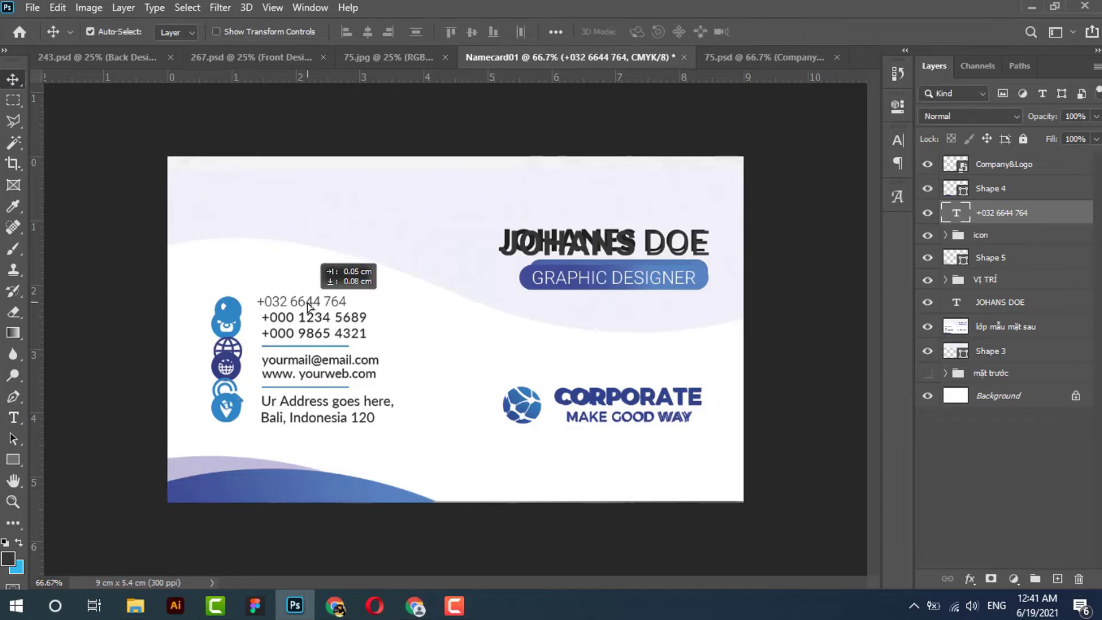
Step: Change the phone number to Roboto Medium and move it up into line
double_click(309, 302)
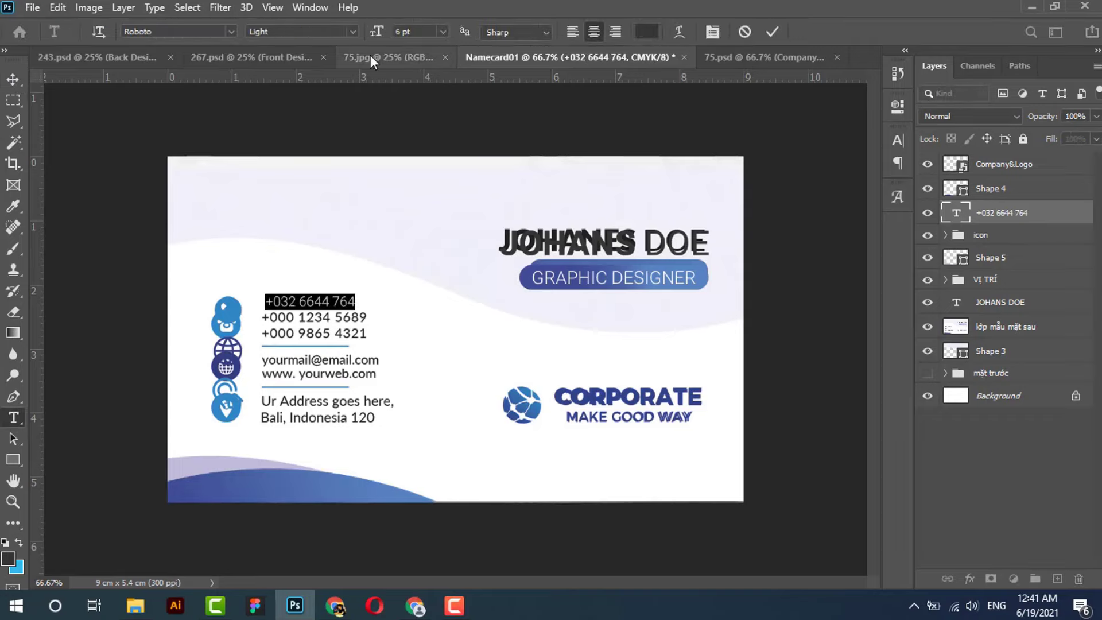
click(352, 31)
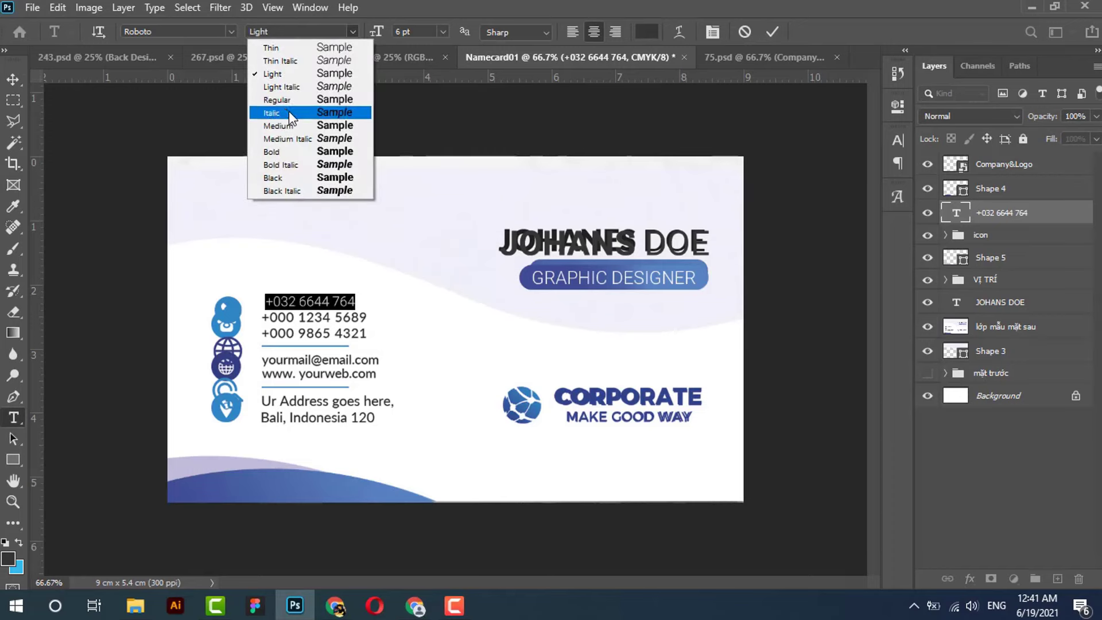
click(291, 127)
click(14, 79)
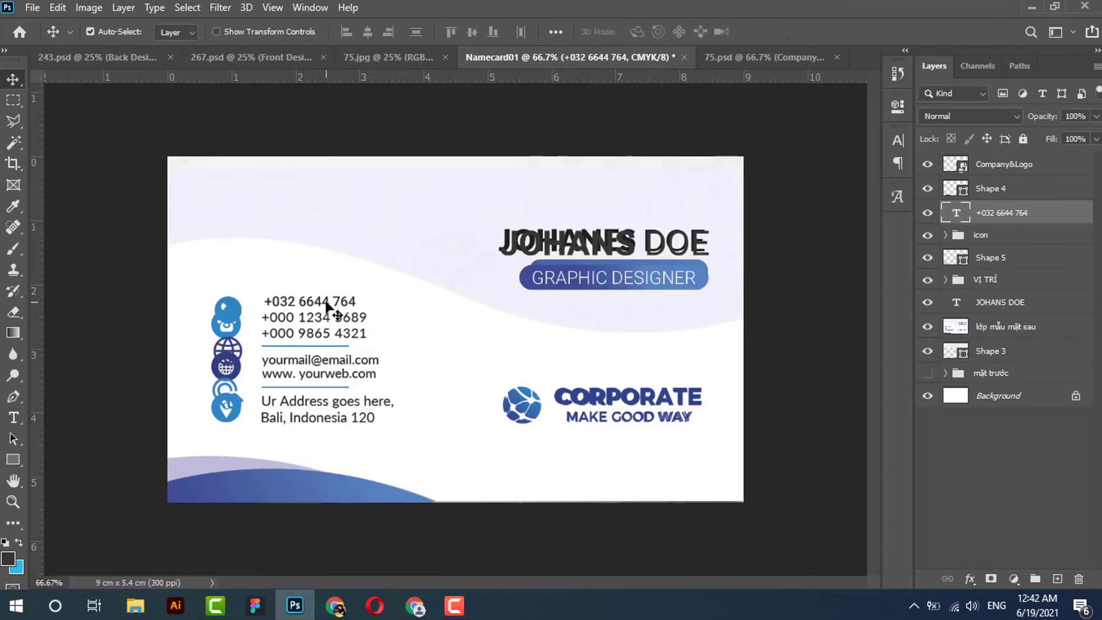
drag(327, 304, 326, 300)
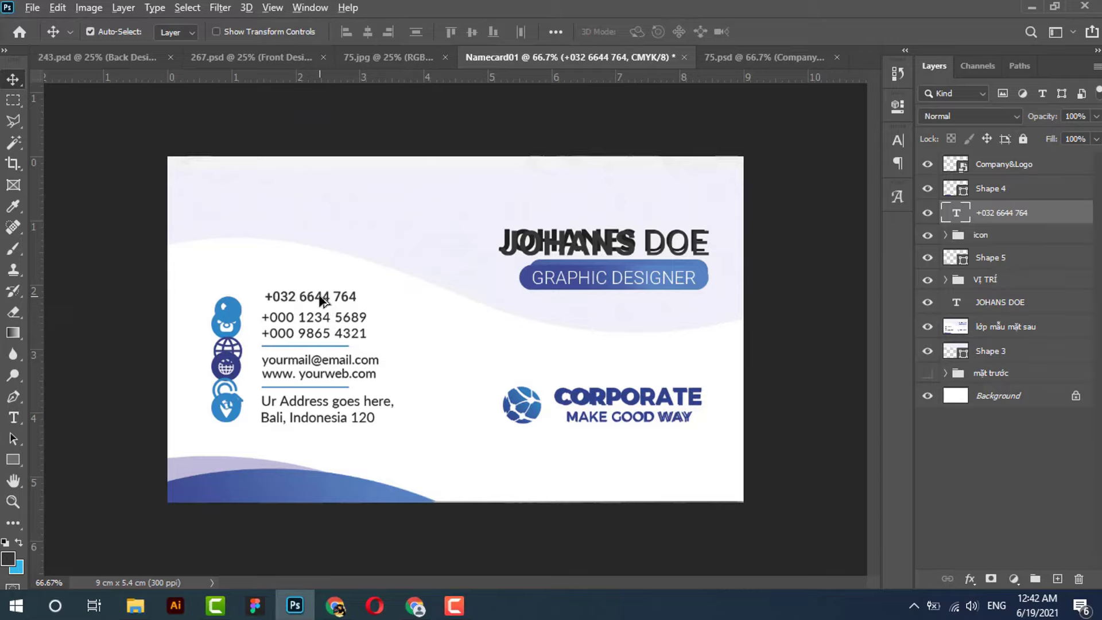
Step: Duplicate the phone number line down onto the email line and retype it as email text
alt+drag(321, 299, 328, 322)
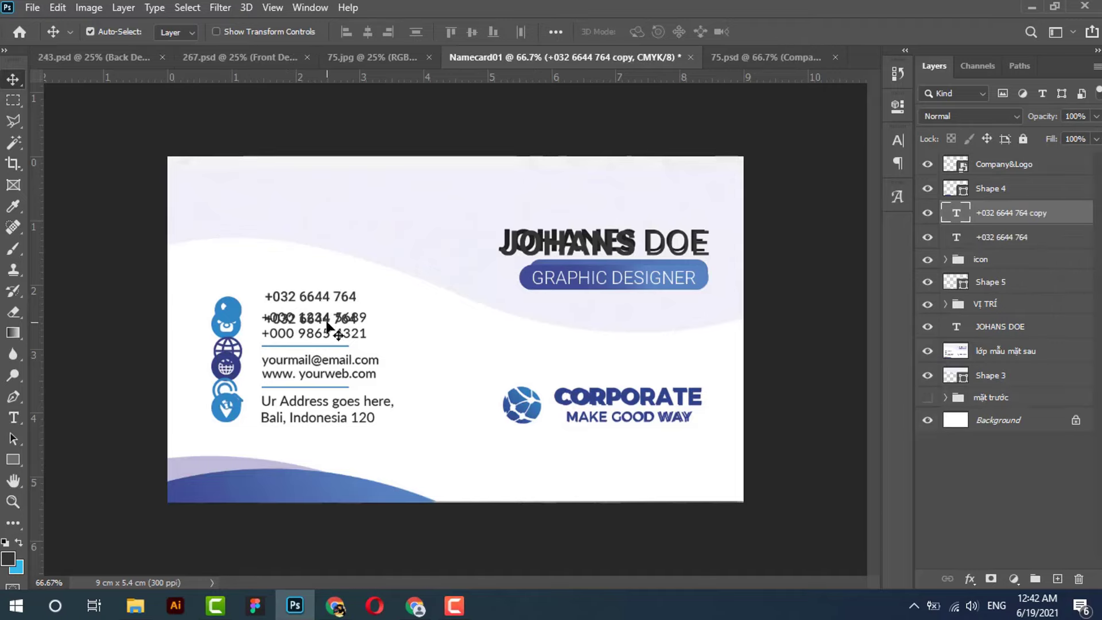
drag(329, 333, 333, 361)
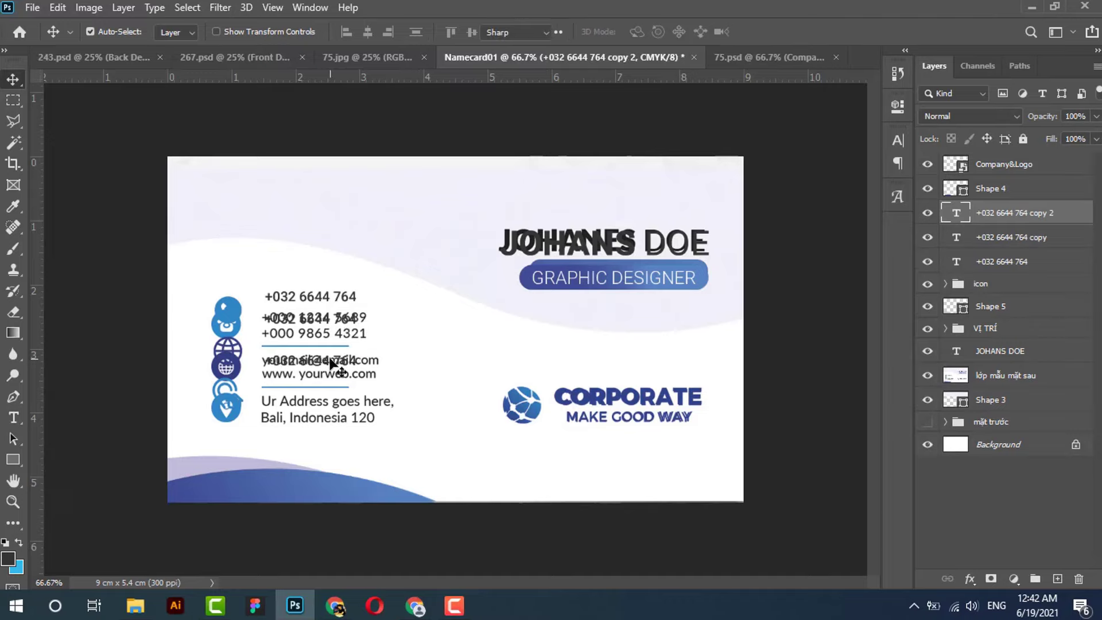
double_click(332, 362)
key(BackSpace)
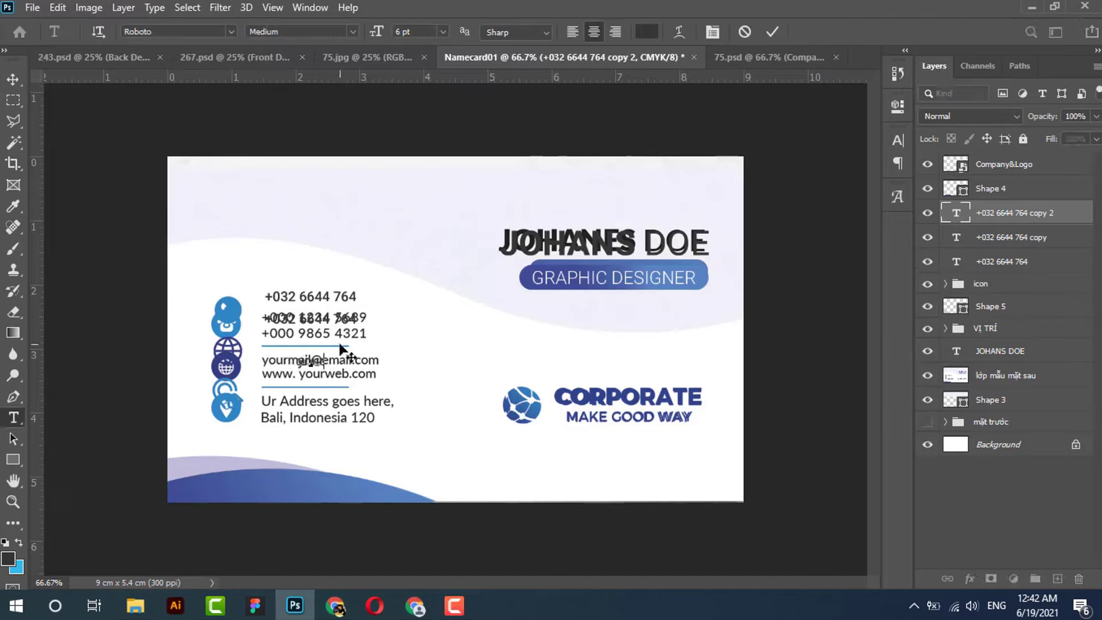
text(il@e)
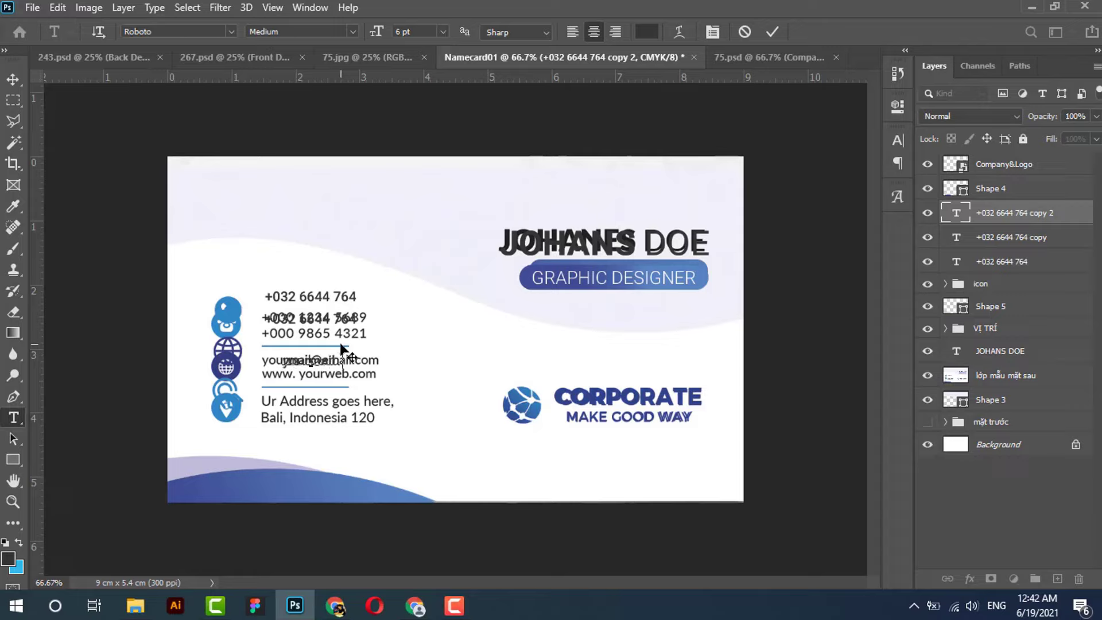
text(mail.)
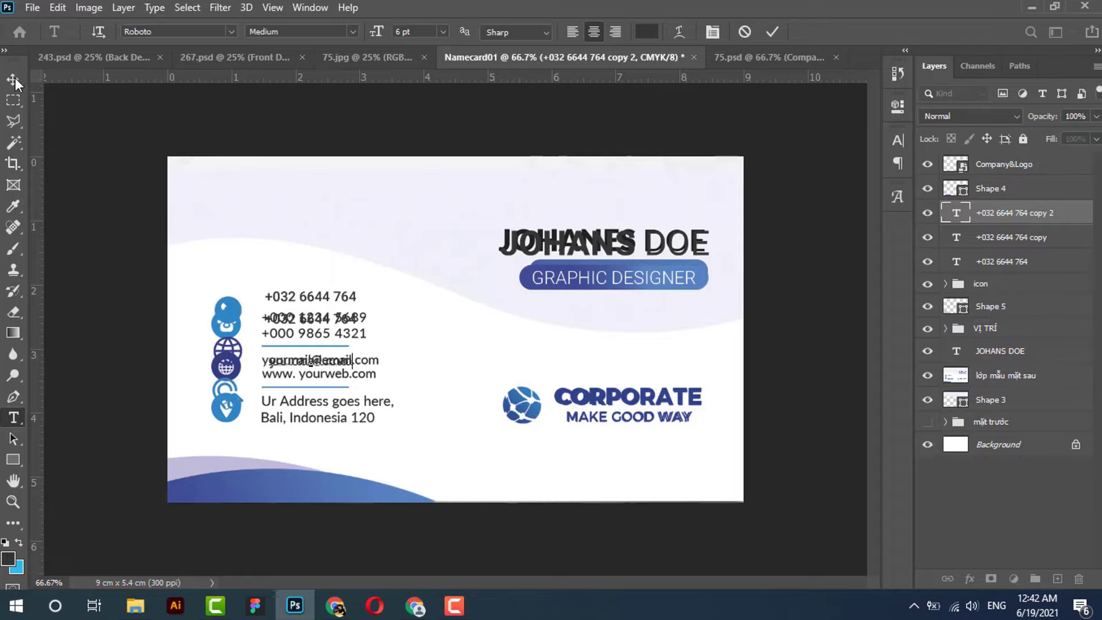
click(14, 81)
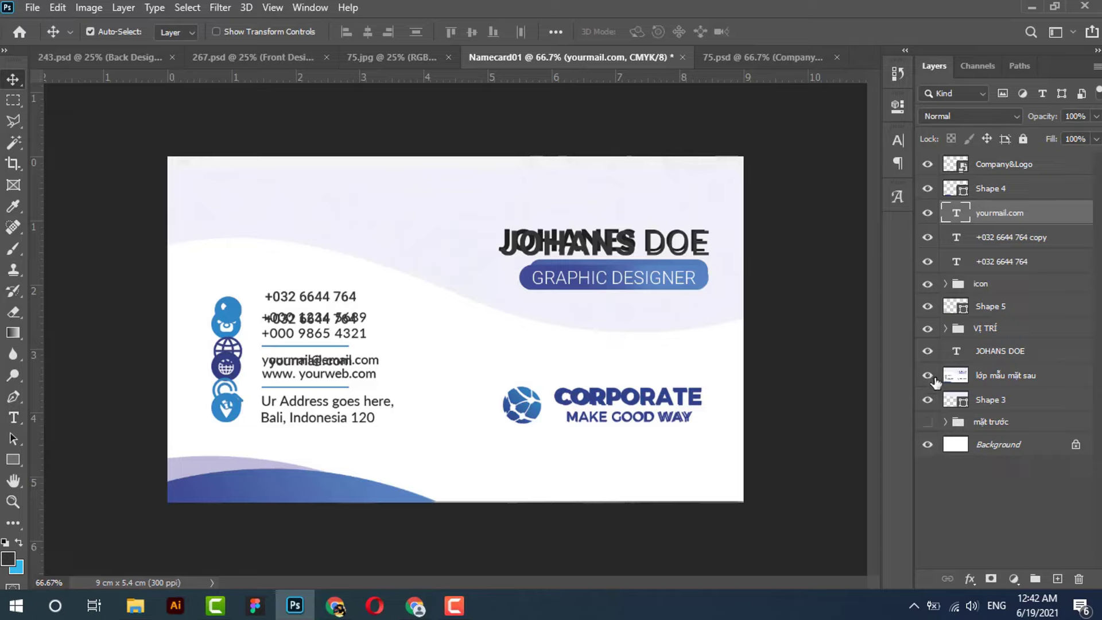
Step: Hide the reference overlay and move the yourmail.com line up slightly
click(927, 376)
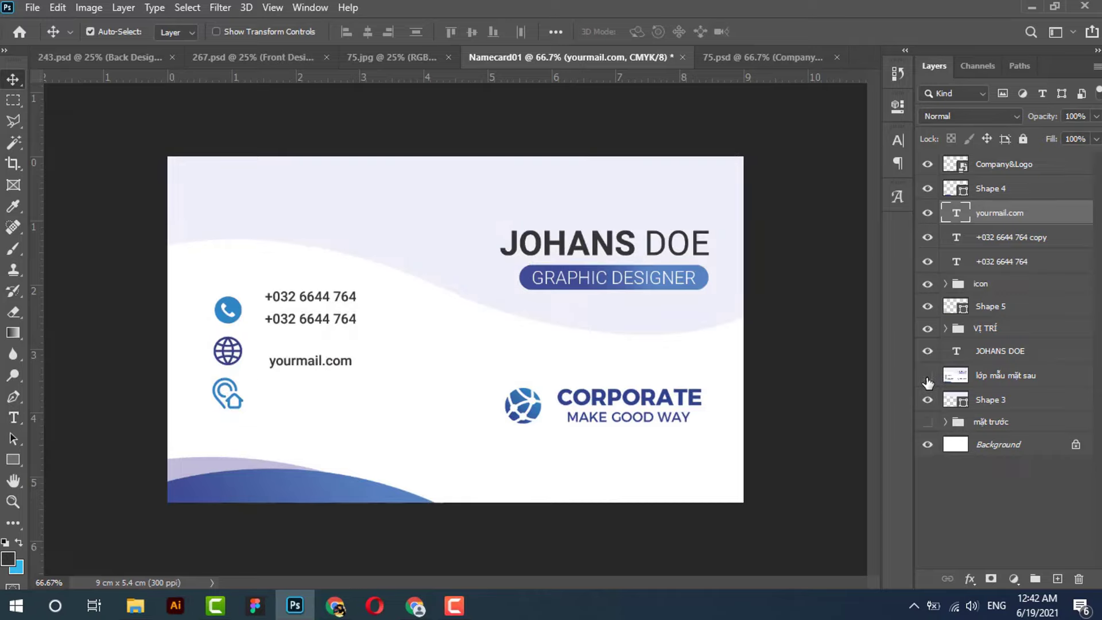
double_click(325, 362)
click(14, 79)
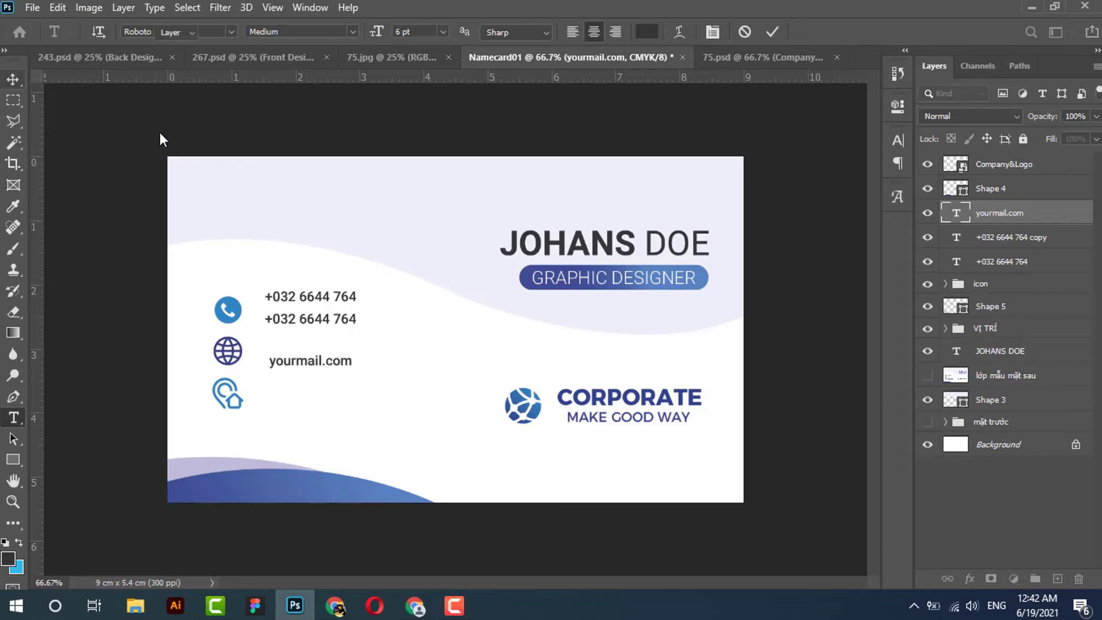
click(927, 376)
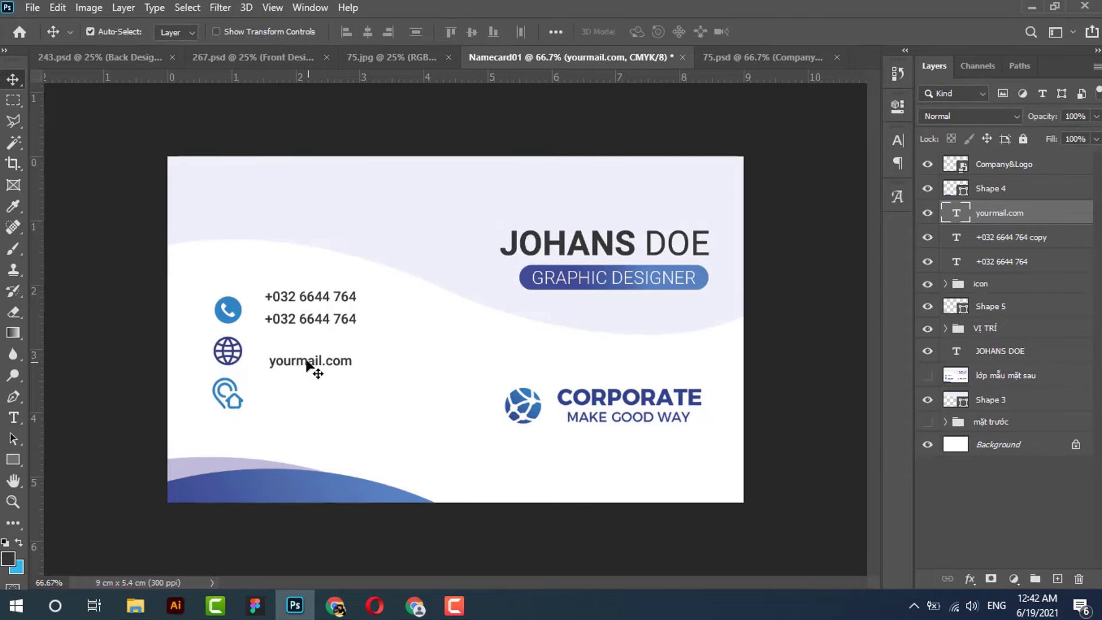
drag(307, 365, 307, 350)
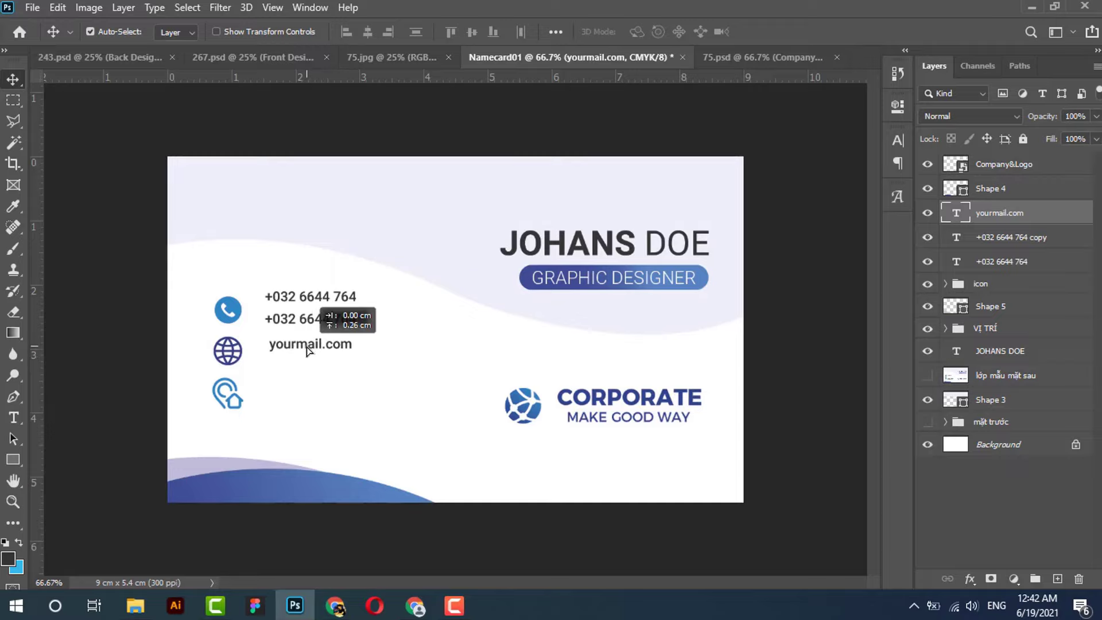
Step: Duplicate the email line below it and retype the copy as a website line
alt+drag(306, 352, 309, 361)
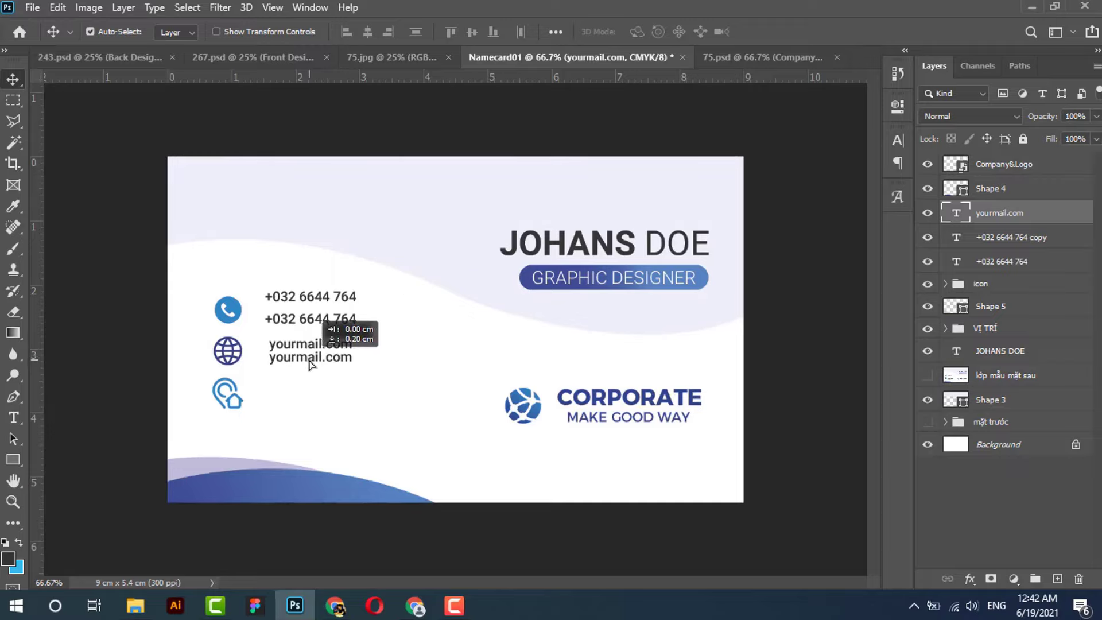
double_click(310, 360)
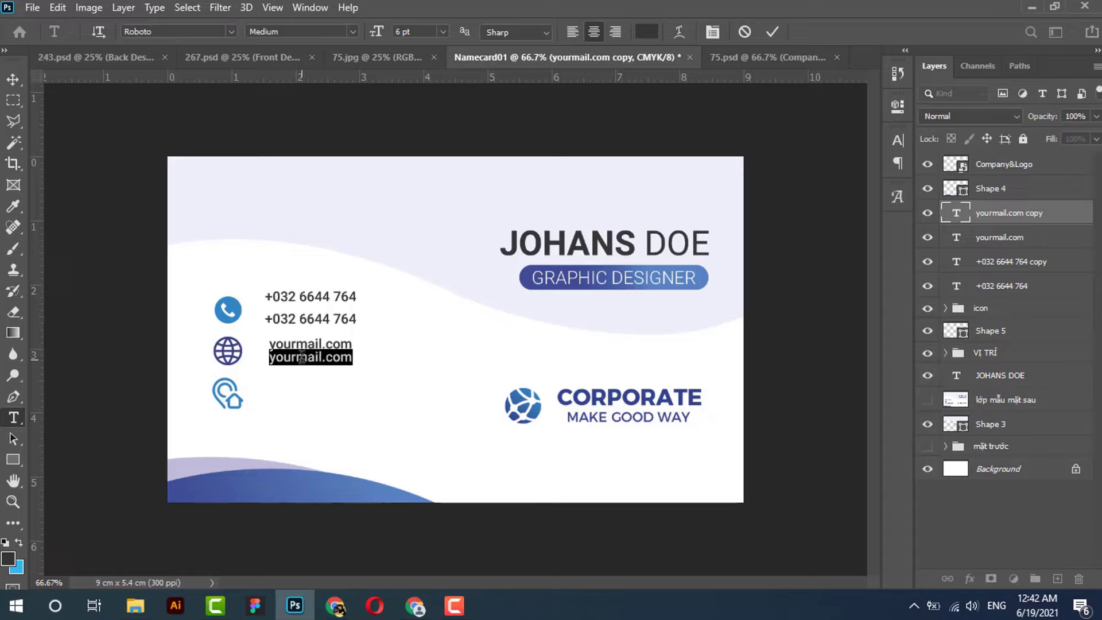
drag(294, 358, 330, 360)
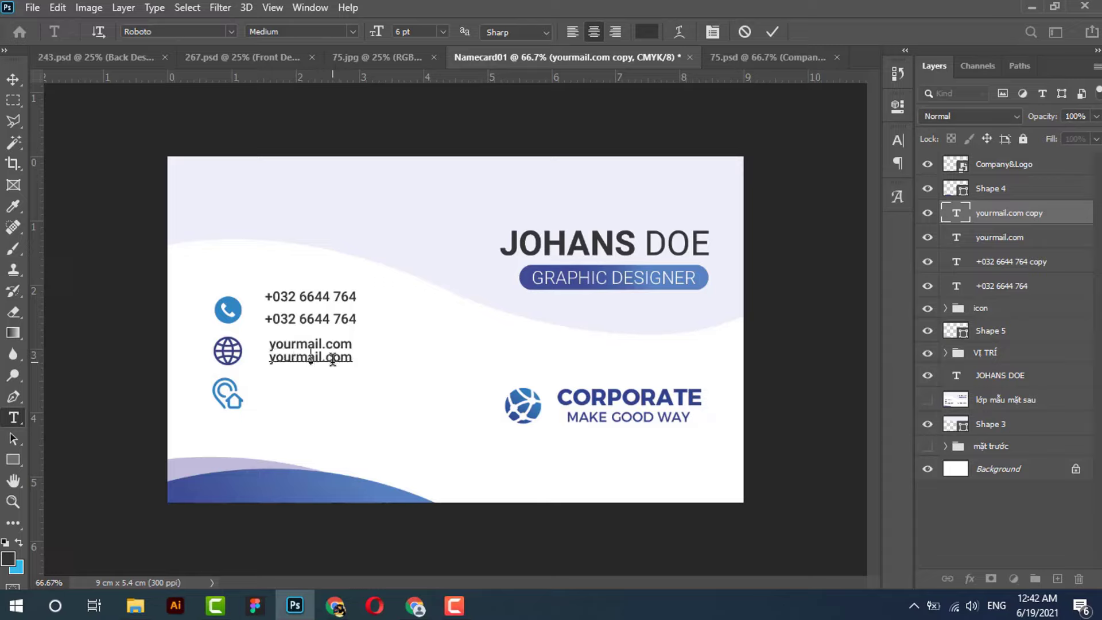
text(website)
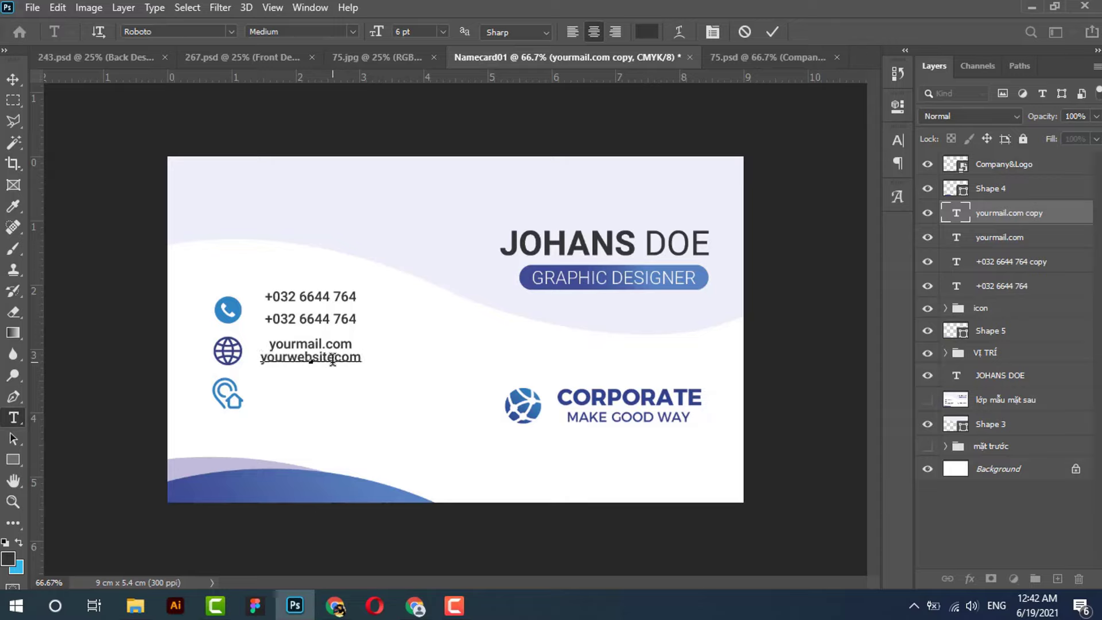
click(13, 79)
drag(275, 359, 284, 359)
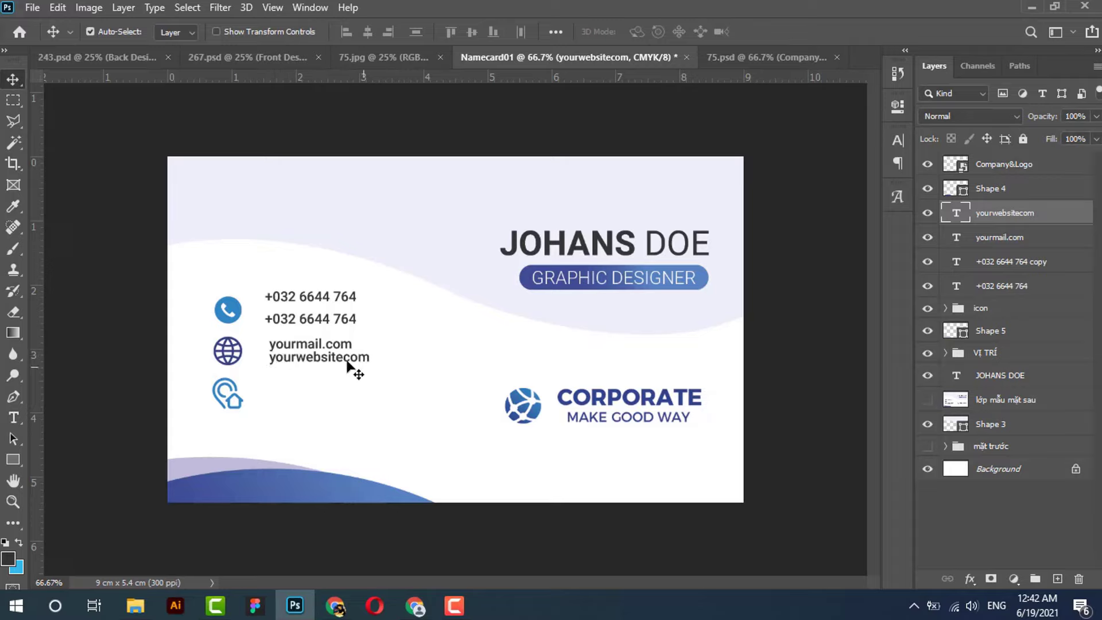
double_click(271, 359)
click(271, 358)
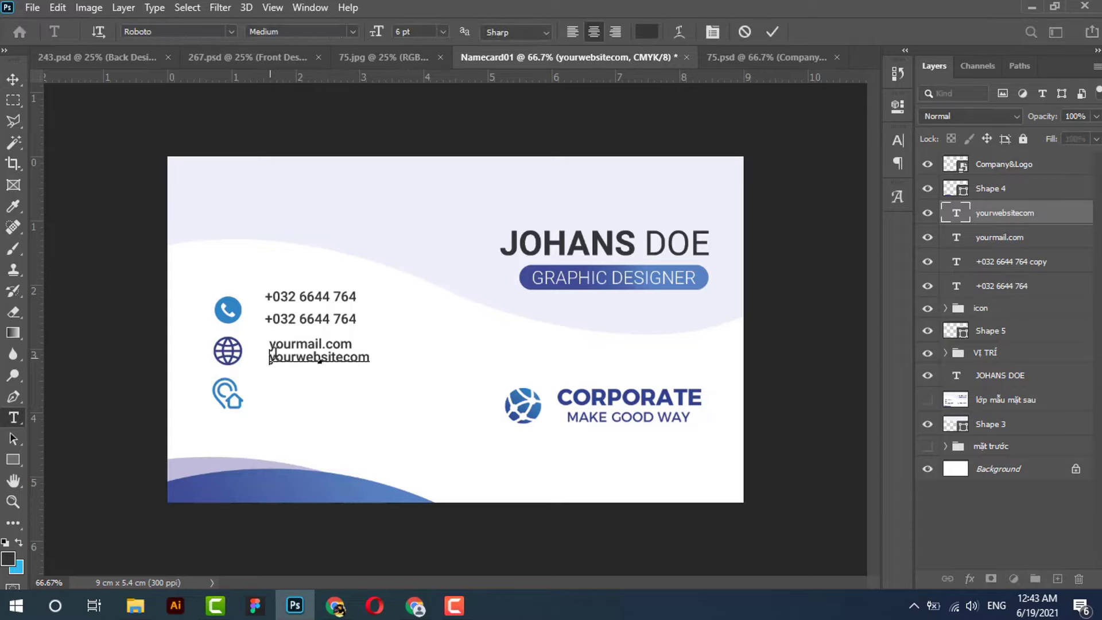
text(wwww)
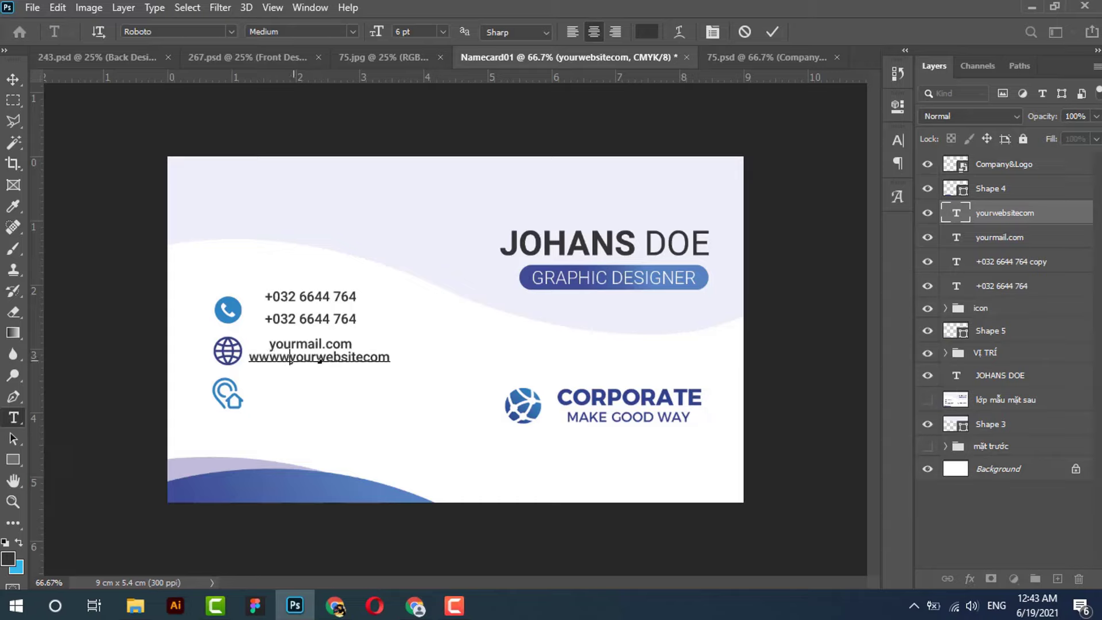
key(BackSpace)
text(.)
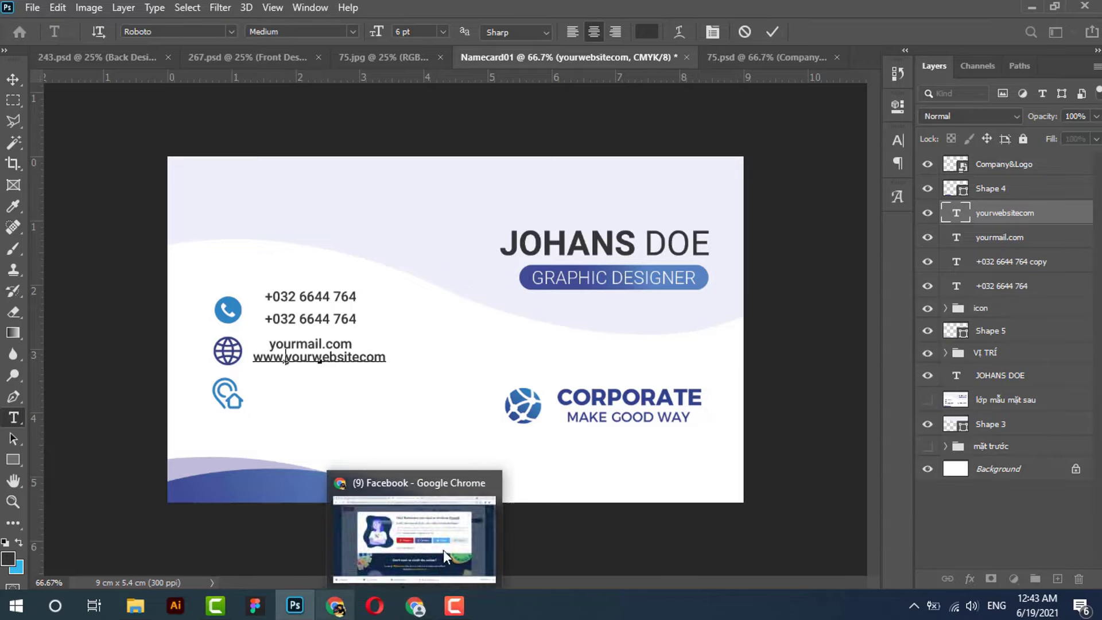
click(13, 80)
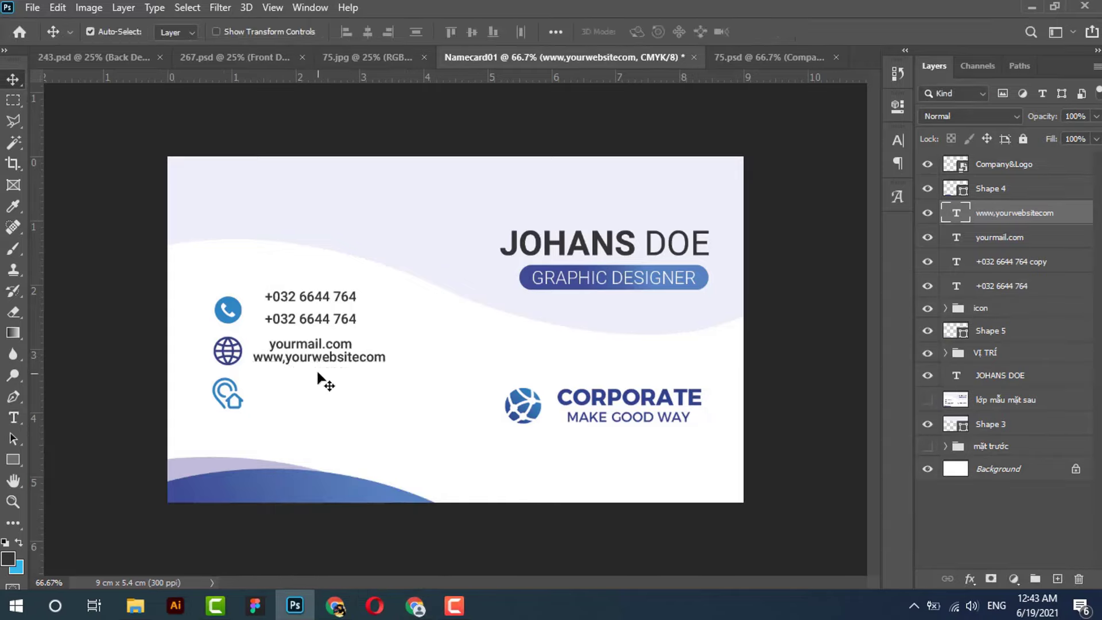
double_click(324, 347)
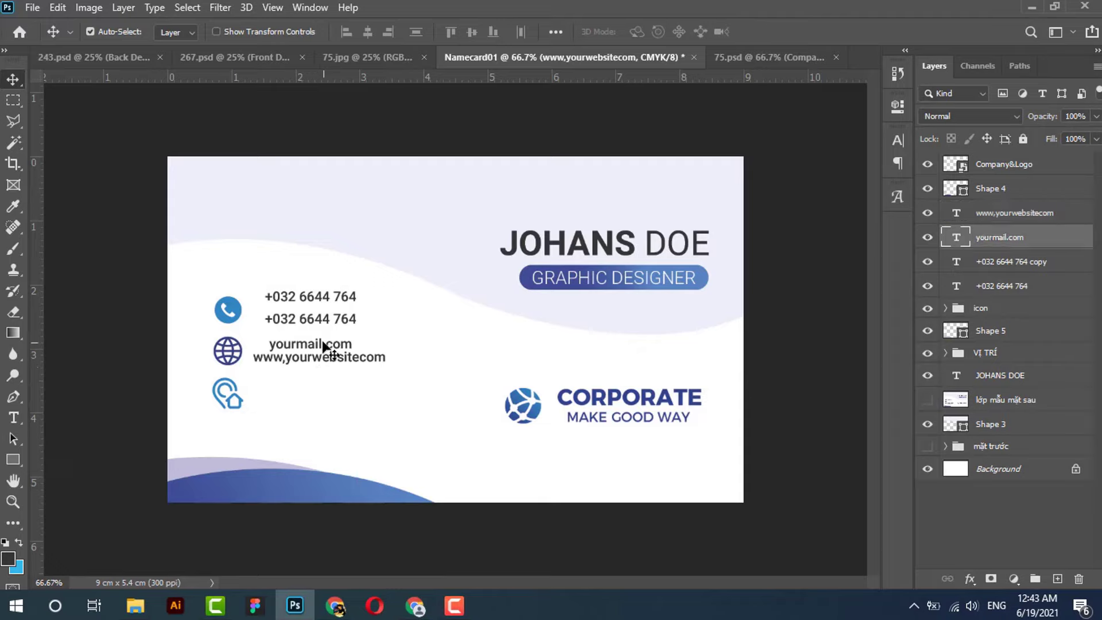
click(270, 345)
text(@)
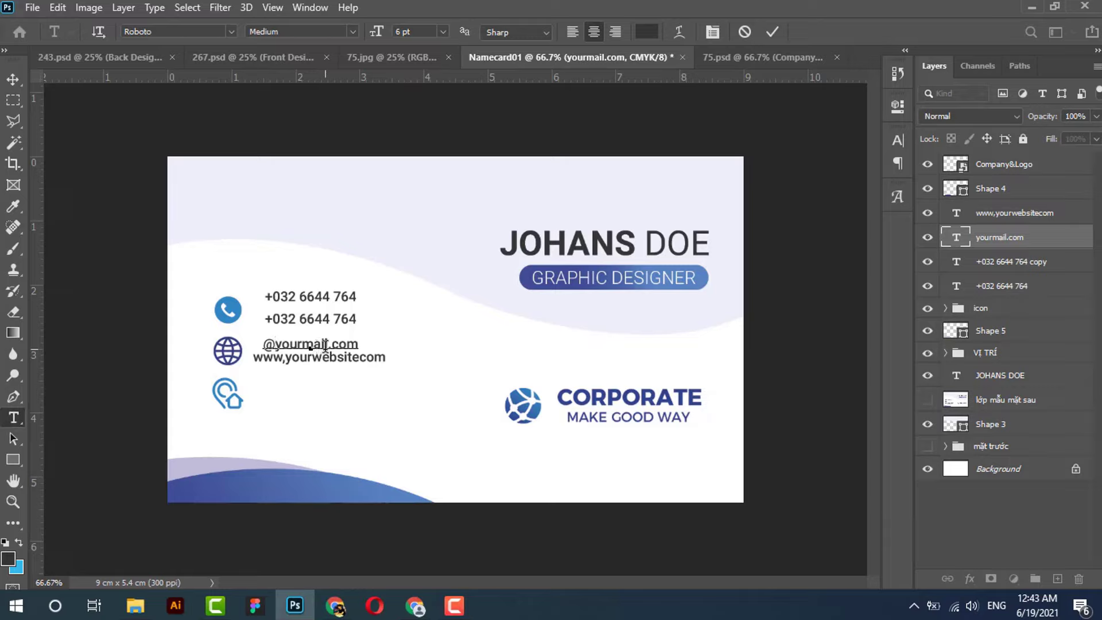
click(269, 347)
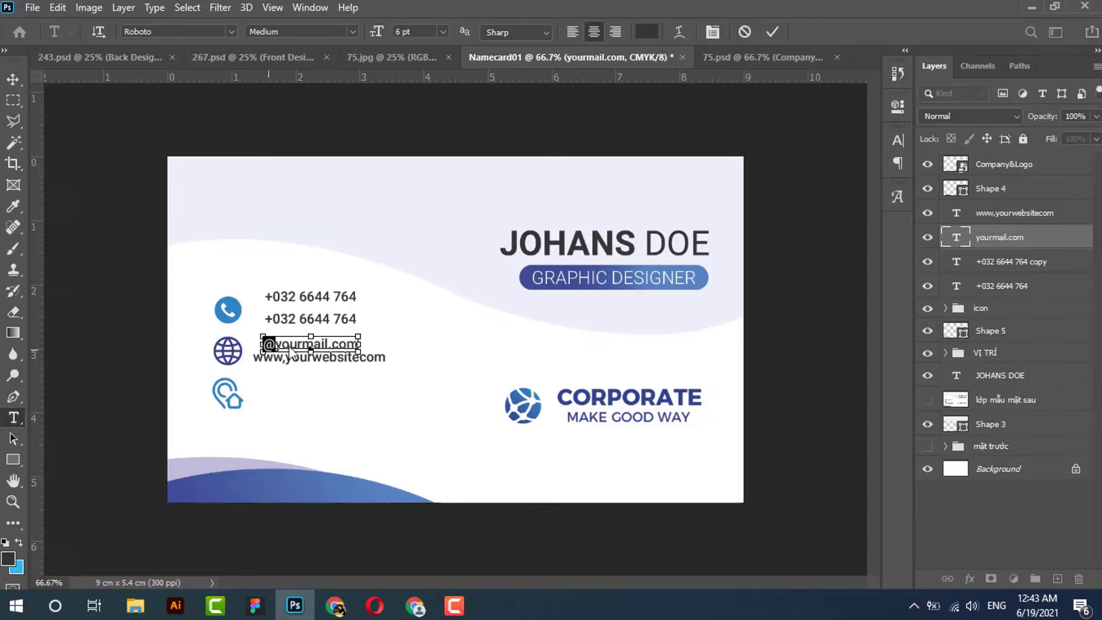
key(BackSpace)
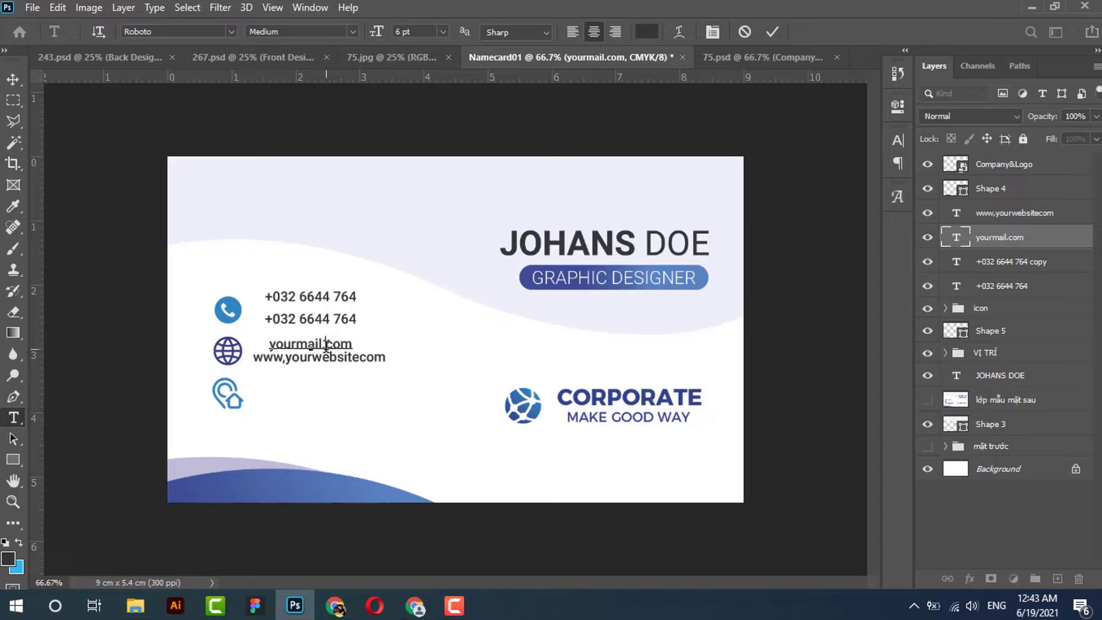
click(326, 346)
text(@)
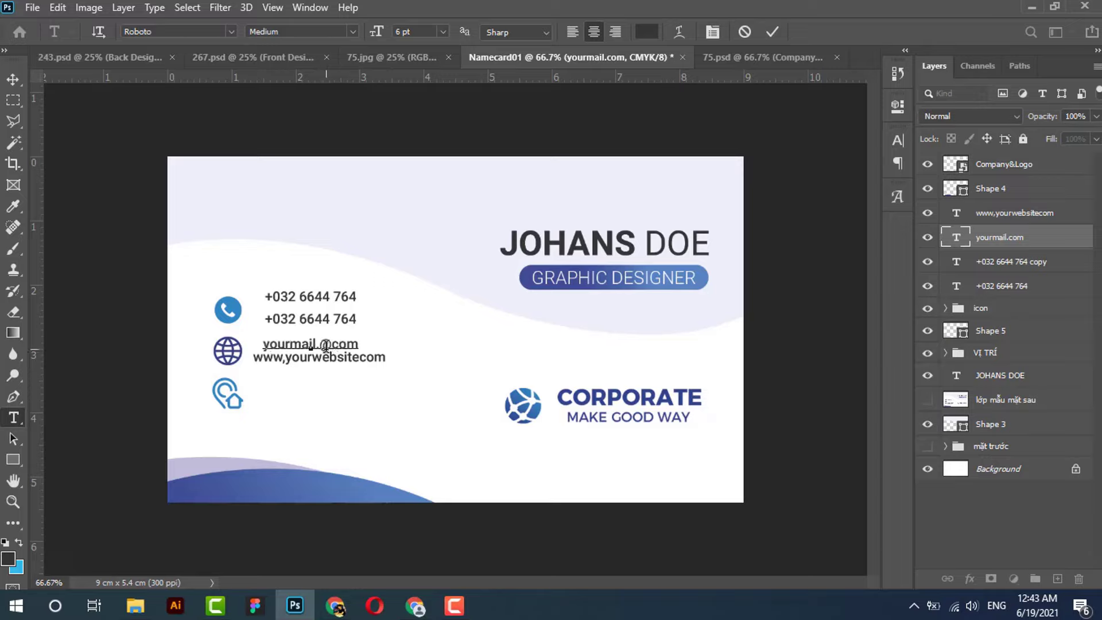
text(gmai)
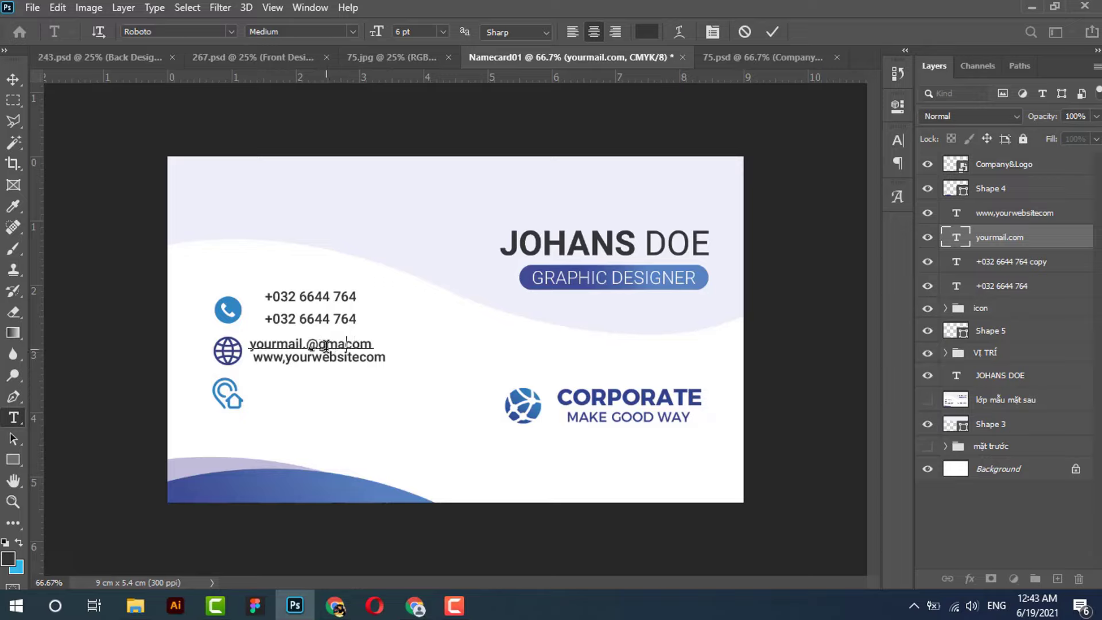
text(l)
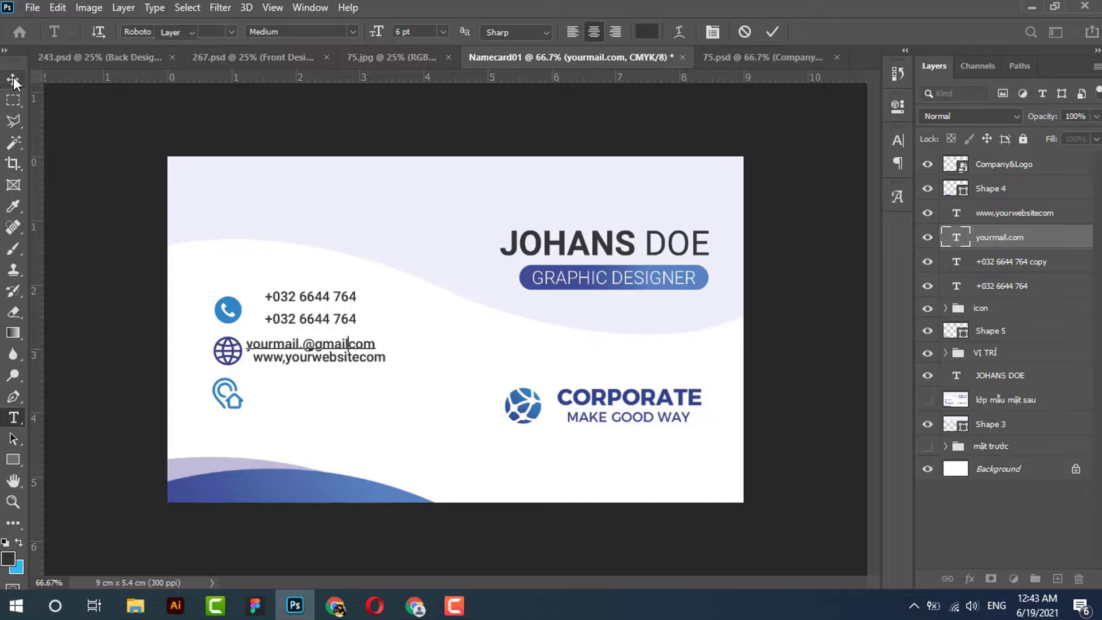
click(13, 76)
drag(322, 351, 340, 351)
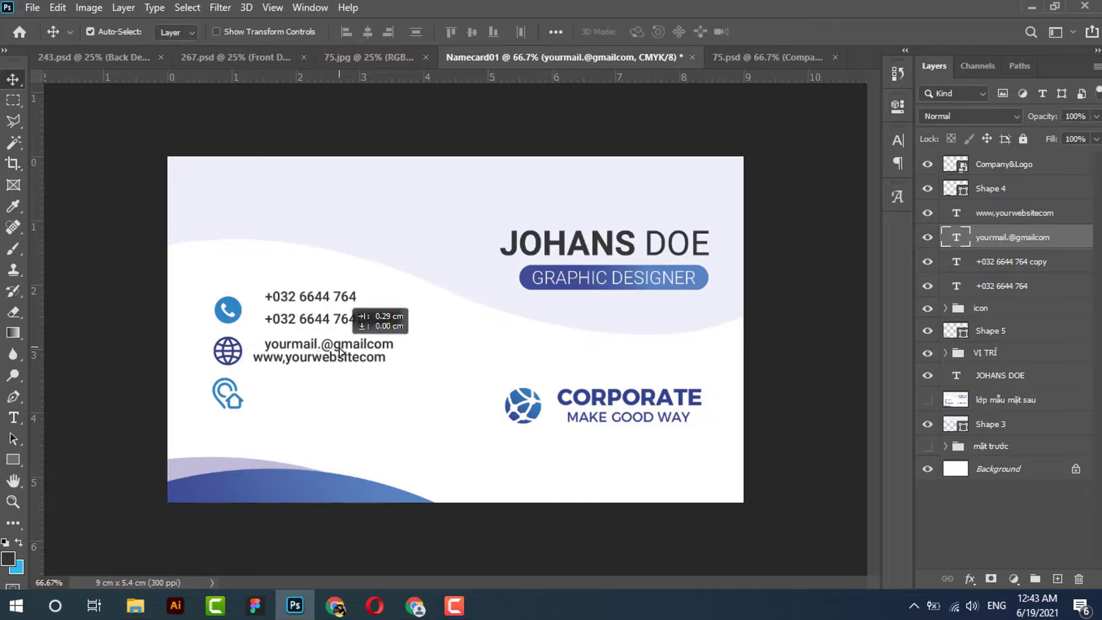
click(312, 359)
Step: Shift the website line under the email, leaving its text unchanged
drag(319, 362, 322, 359)
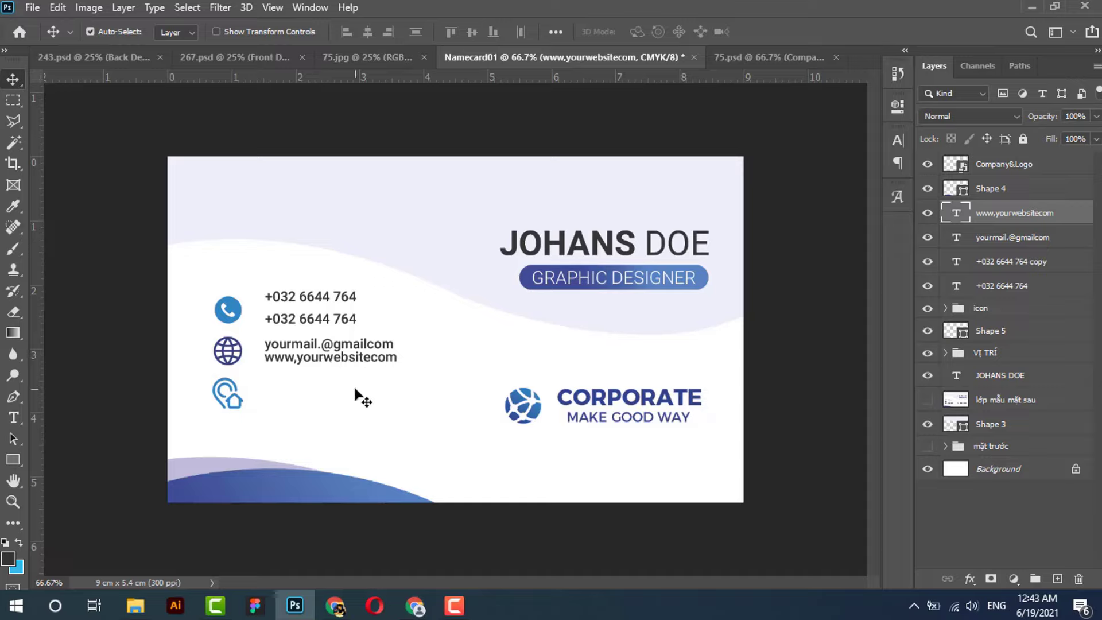
double_click(297, 357)
click(298, 356)
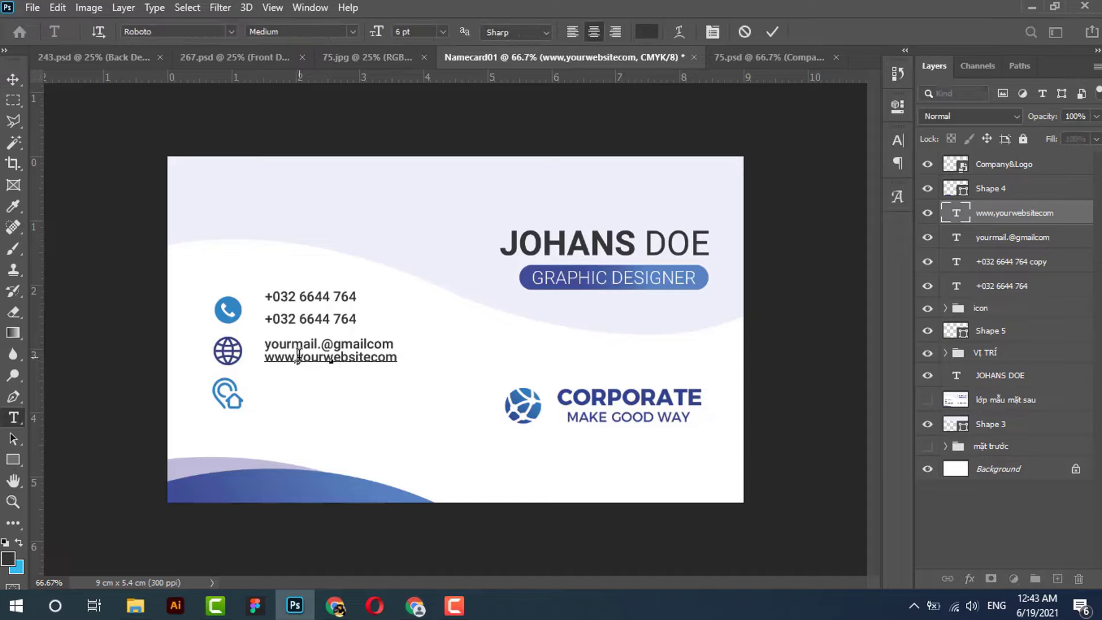
double_click(297, 356)
click(297, 357)
double_click(314, 356)
click(297, 357)
double_click(335, 362)
click(339, 362)
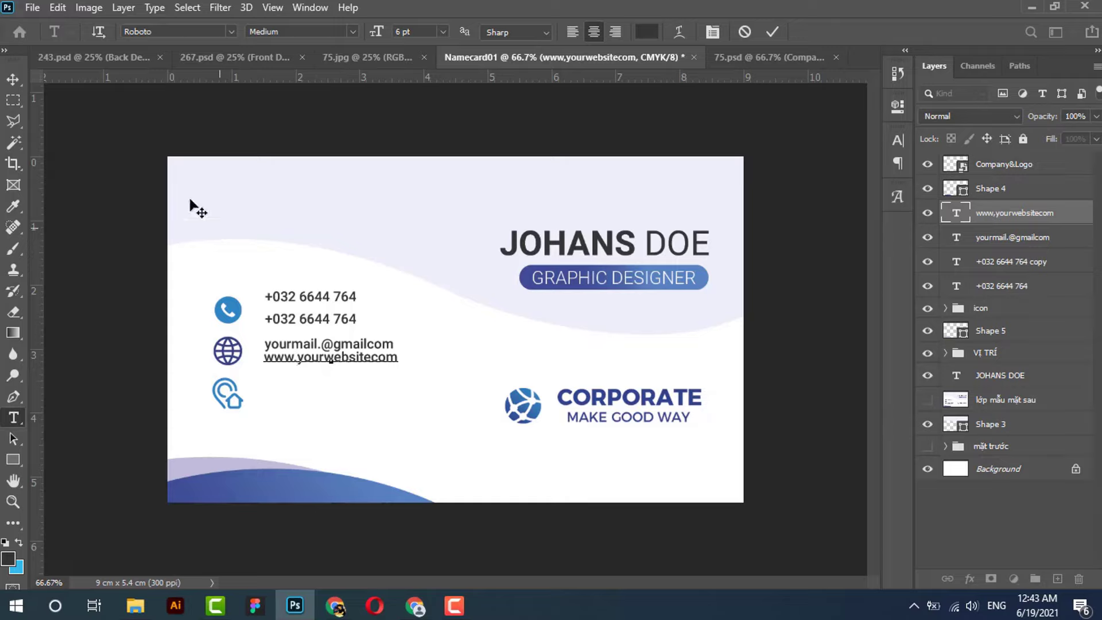
click(13, 80)
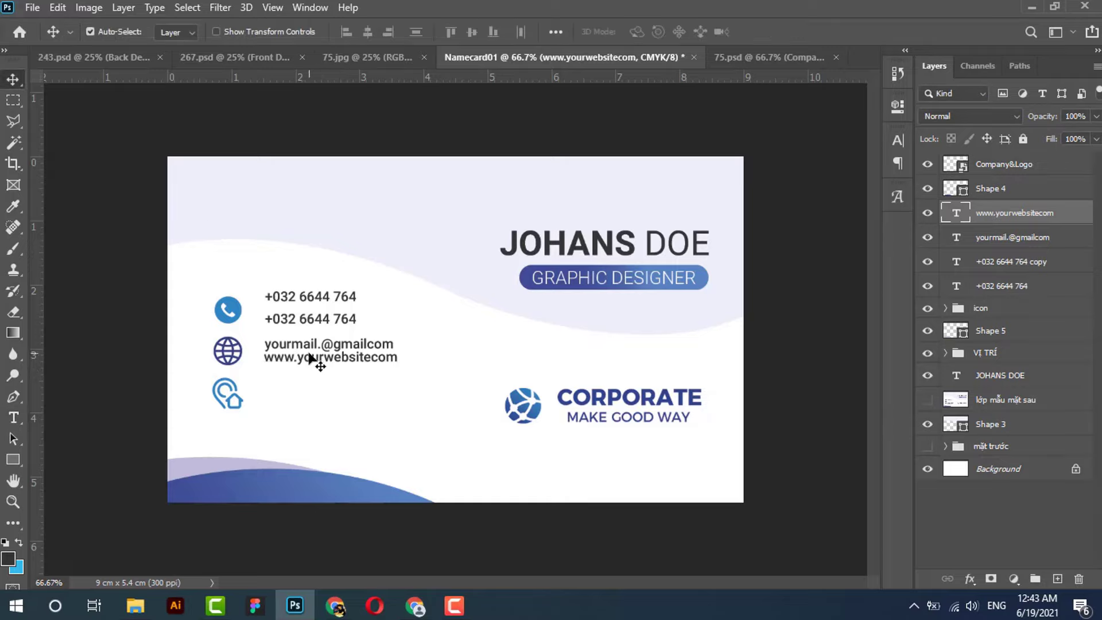
Step: Copy the website line beside the location icon and move the first phone number closer to the second
drag(312, 362, 310, 394)
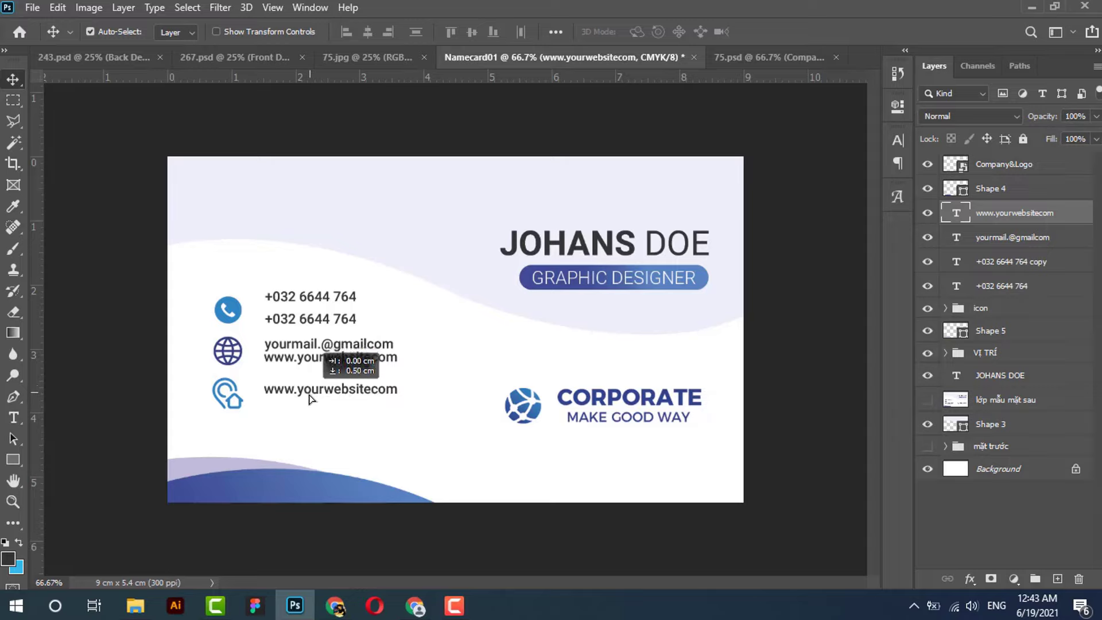
drag(310, 393, 310, 399)
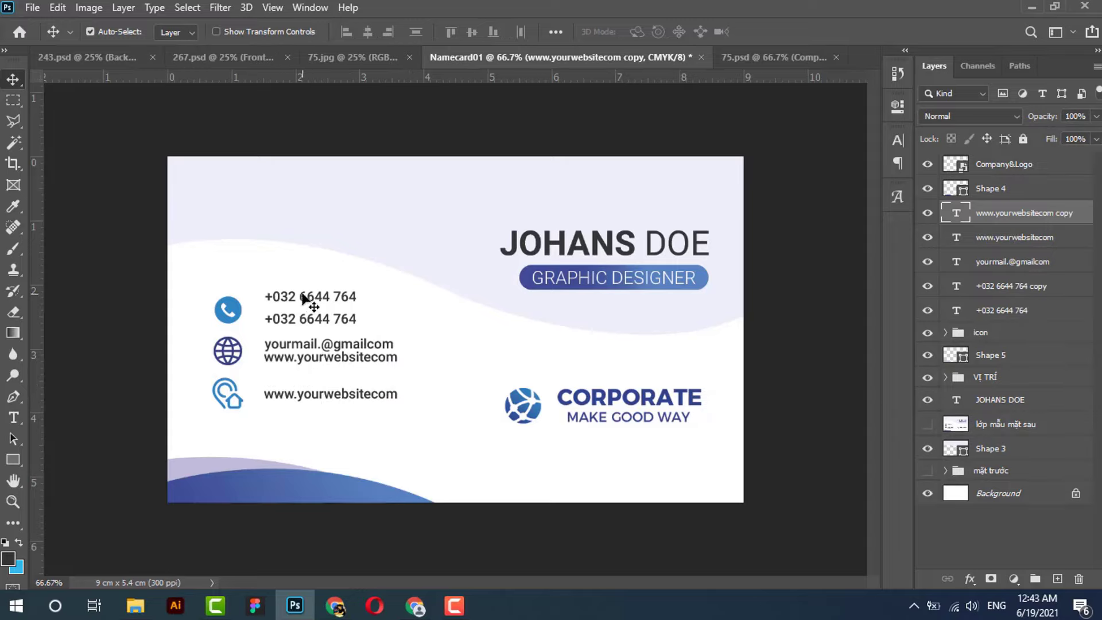
drag(302, 296, 307, 308)
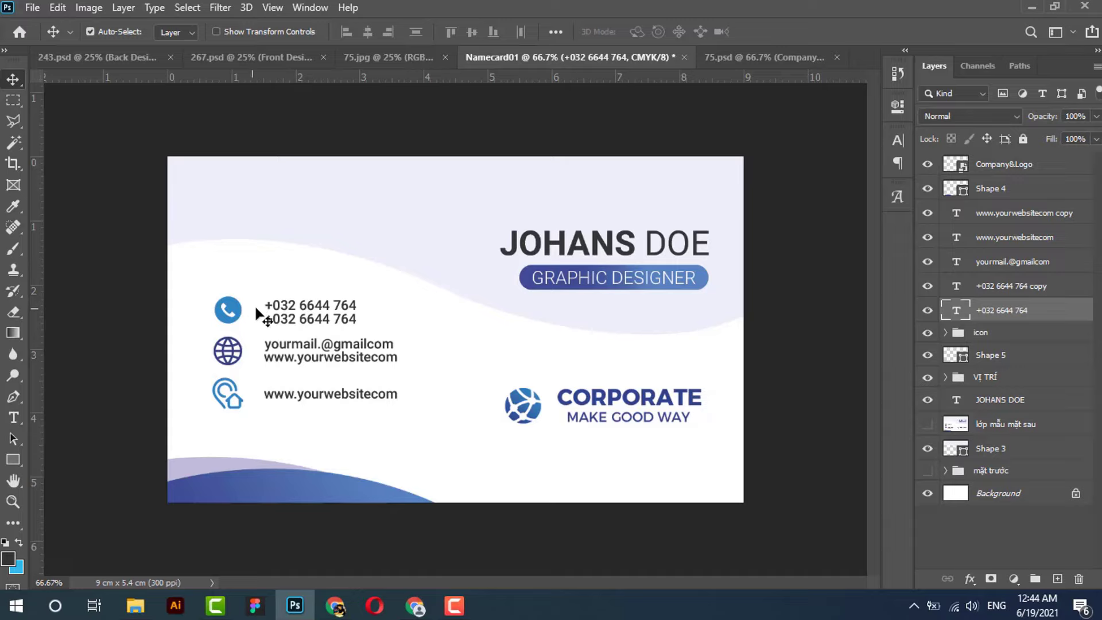
Step: Group the two phone-number layers and name the group 'sdt'
shift+click(1006, 291)
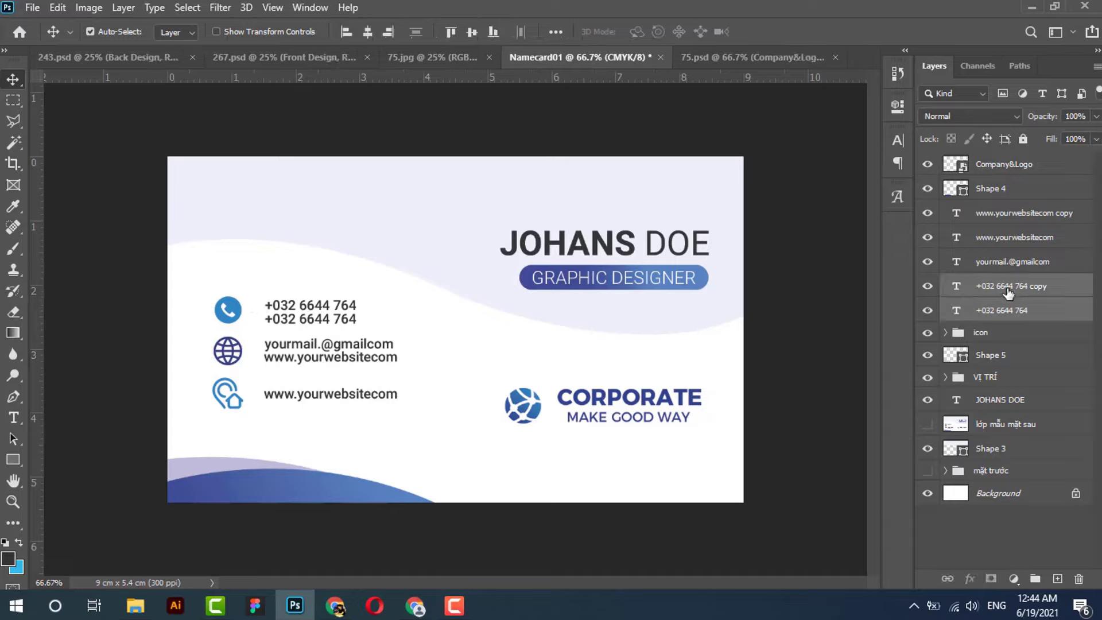
key(ctrl+g)
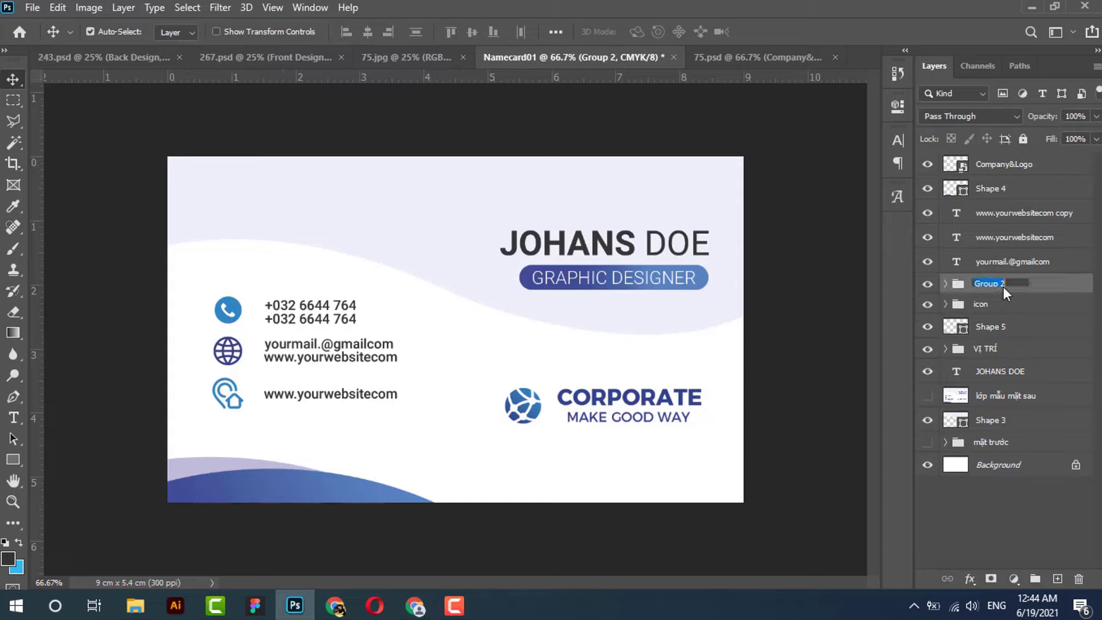
text(sd)
key(Return)
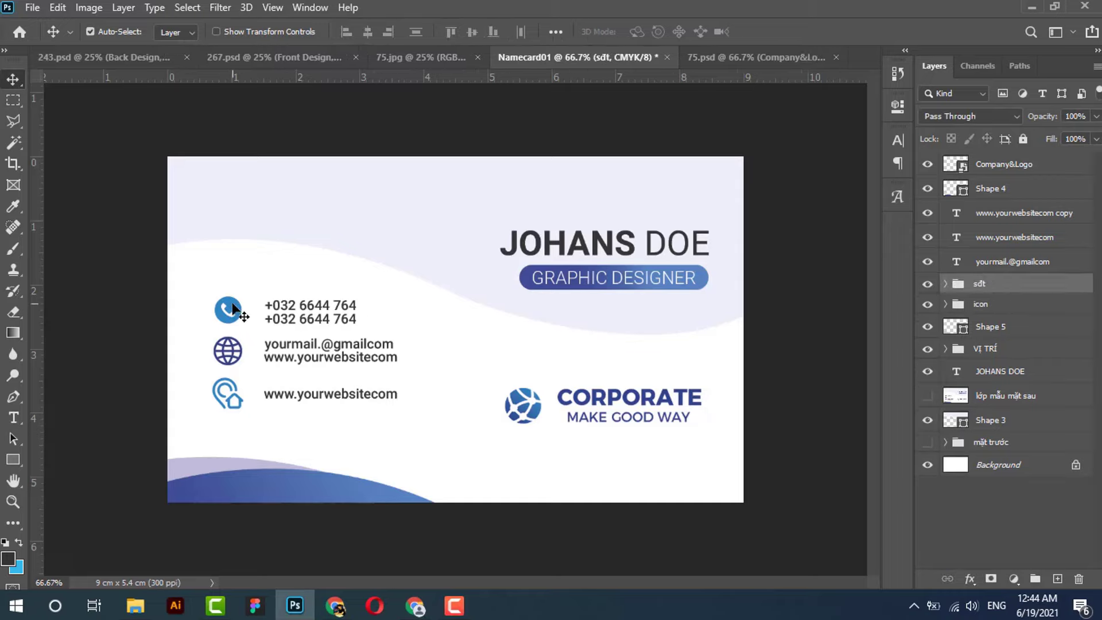
Step: Move the sdt group into the icon group and vertically centre it on phone-call (1)
click(238, 313)
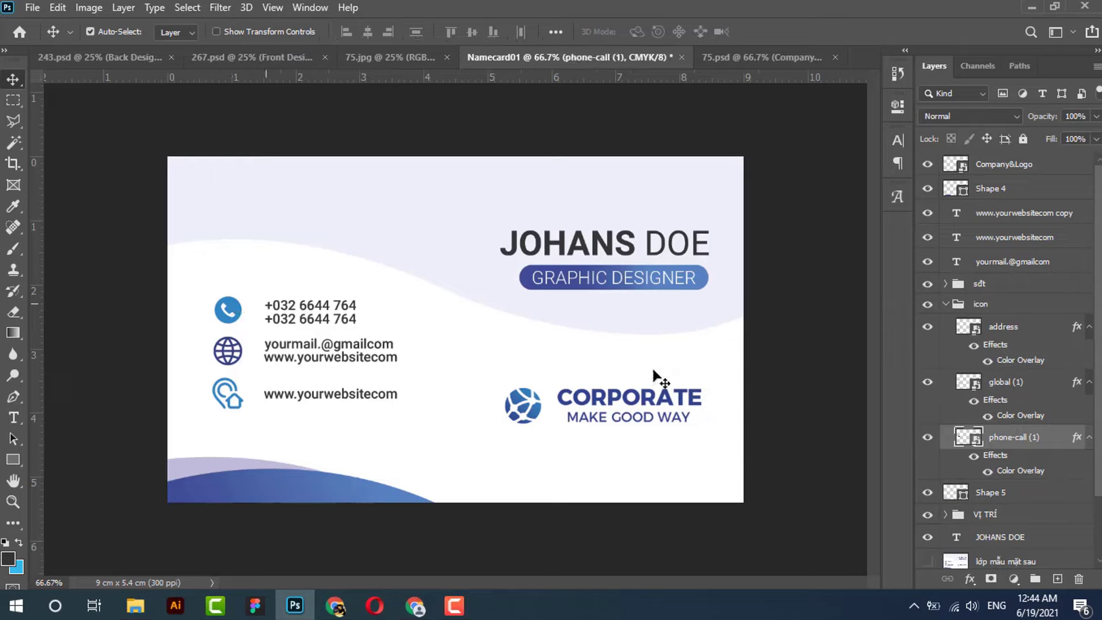
click(982, 286)
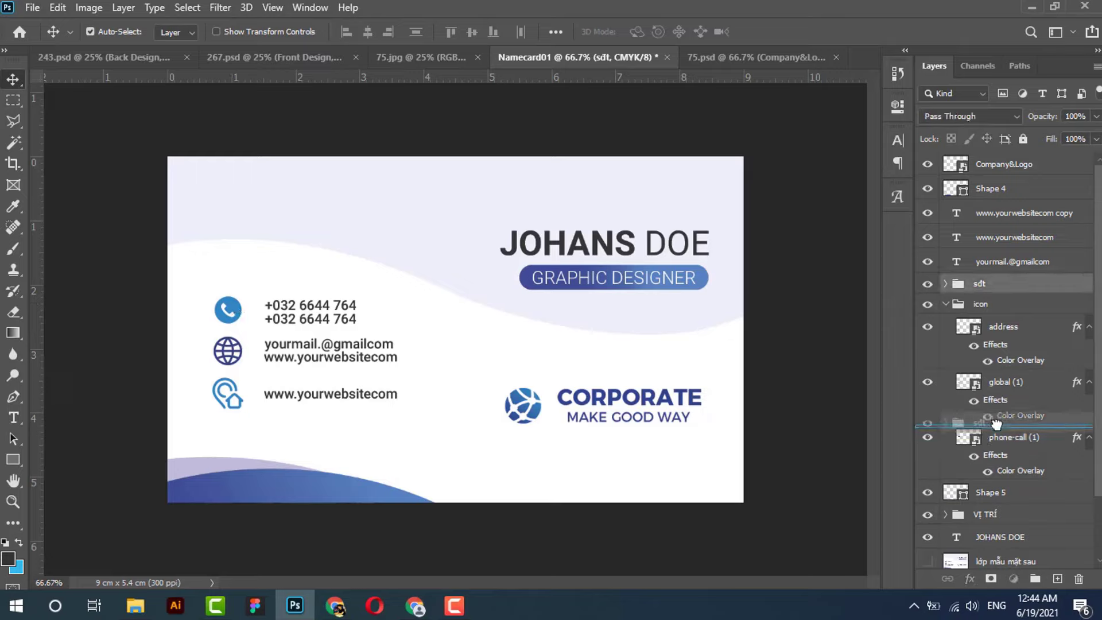
drag(982, 287, 999, 424)
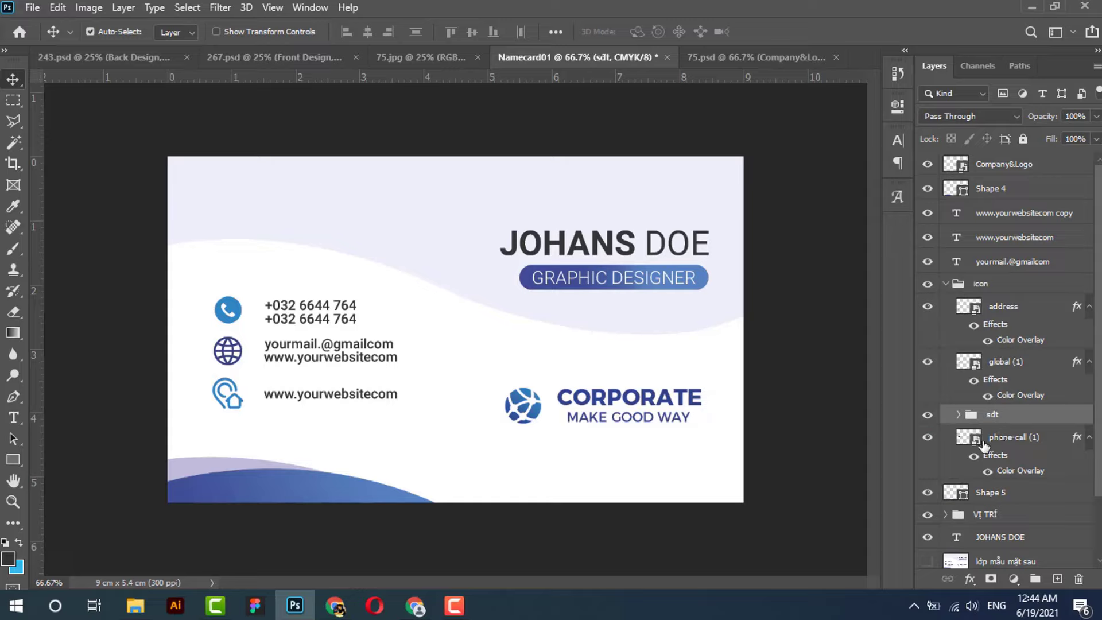
shift+click(1014, 436)
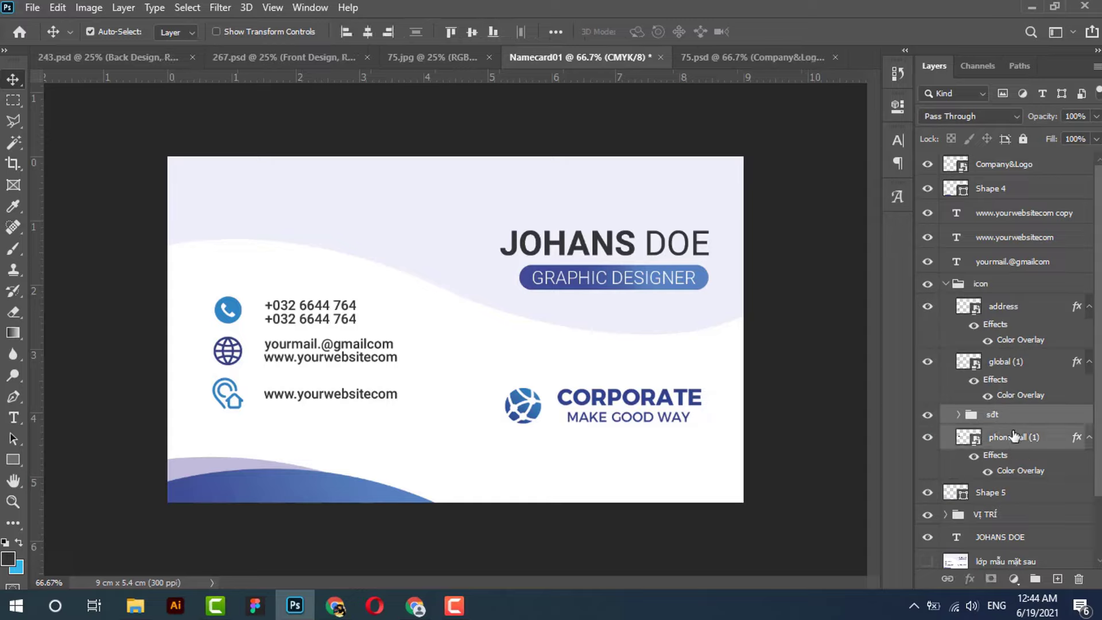
click(472, 32)
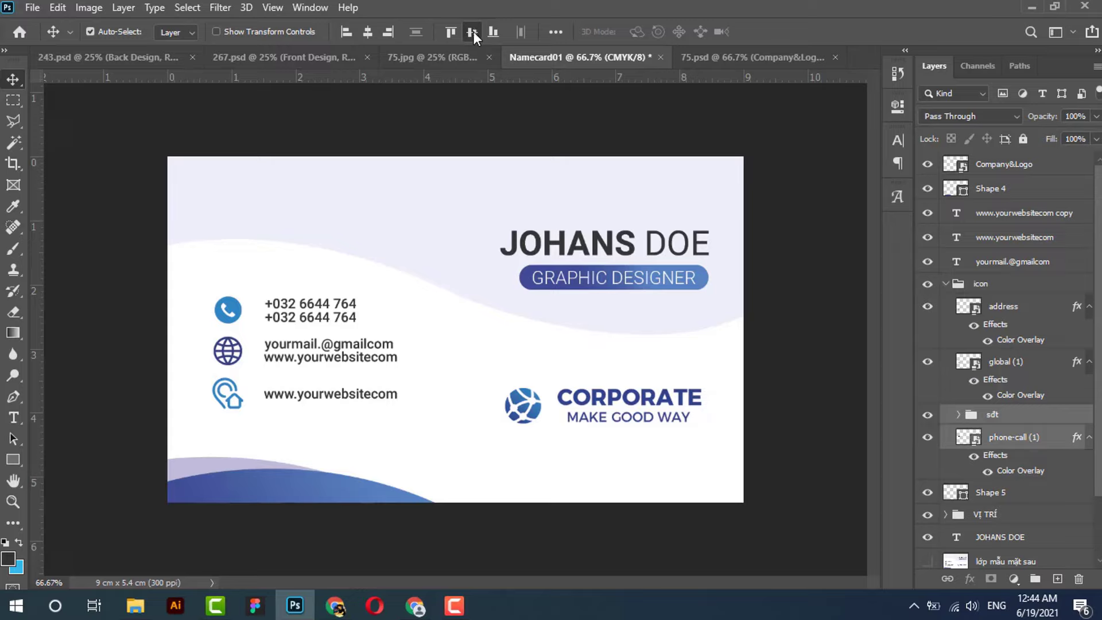
Step: Group the email and website text layers and name the group 'mailweb'
click(297, 346)
click(300, 359)
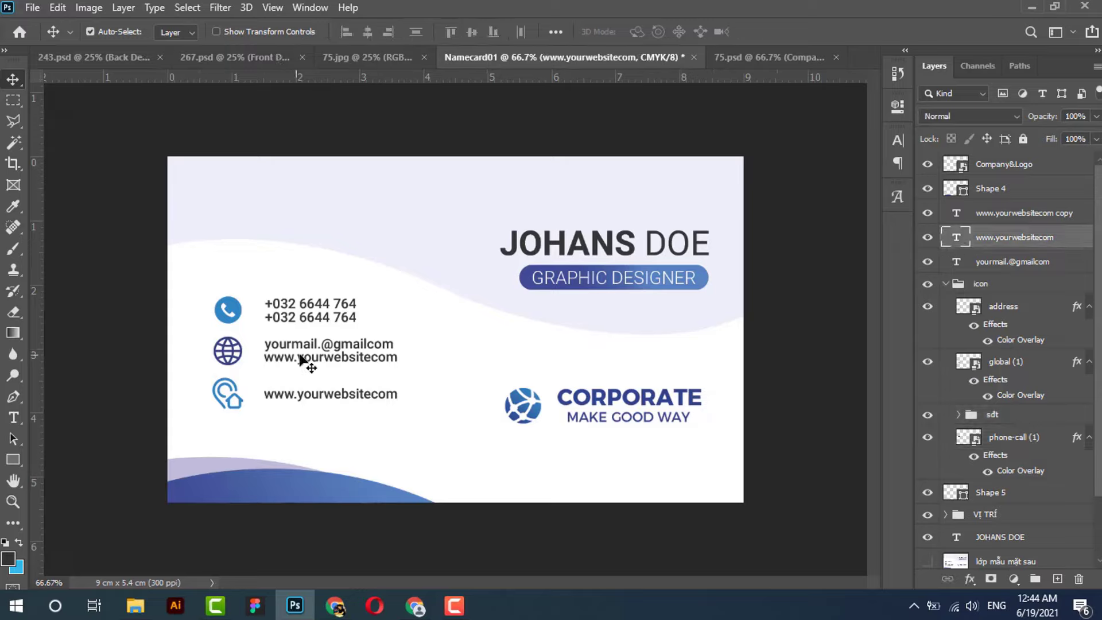
shift+click(1006, 263)
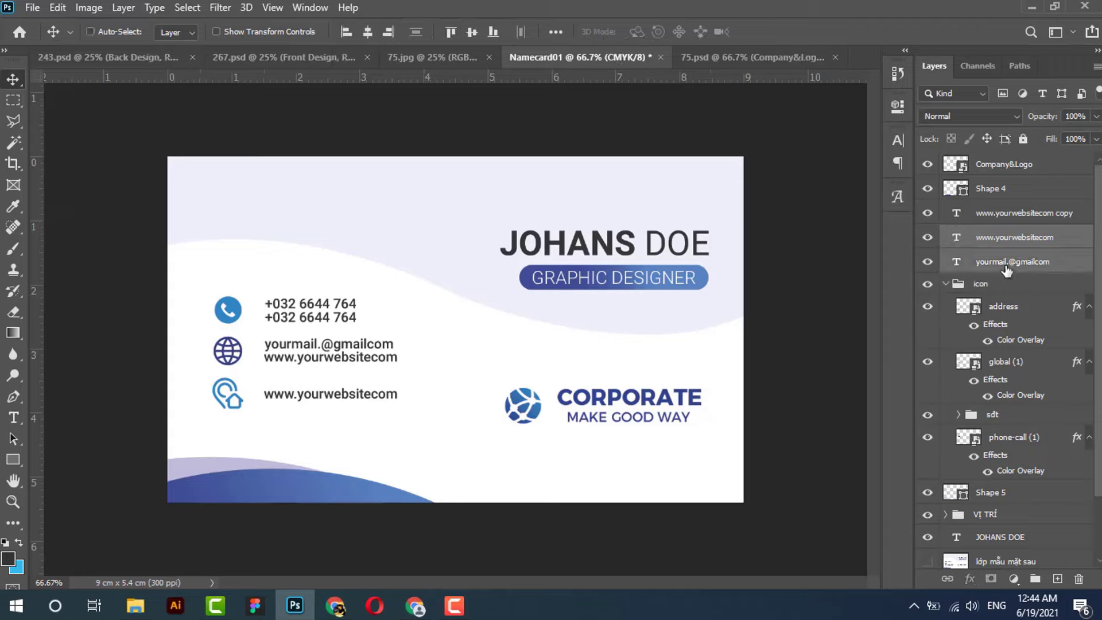
key(ctrl+g)
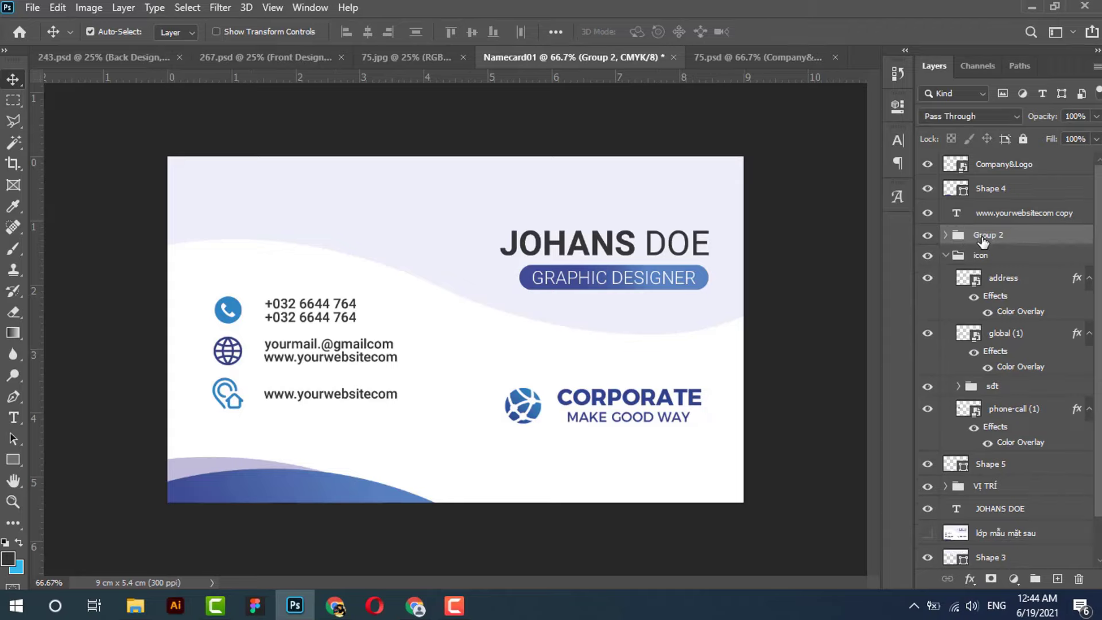
double_click(985, 235)
text(mail wb)
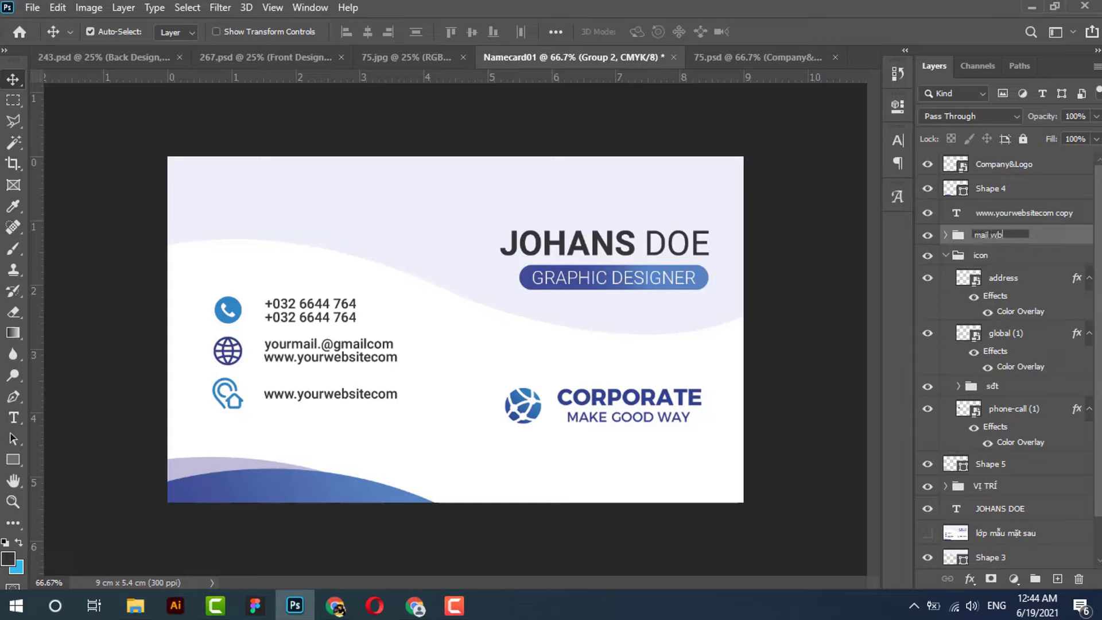
key(Return)
double_click(992, 237)
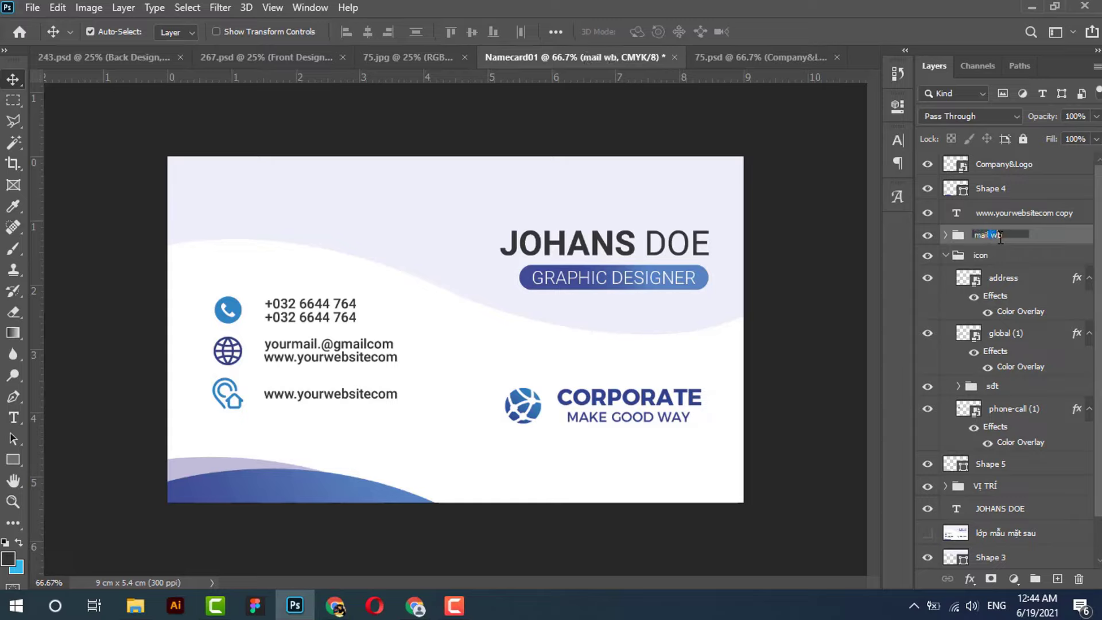
text(eb)
click(1051, 258)
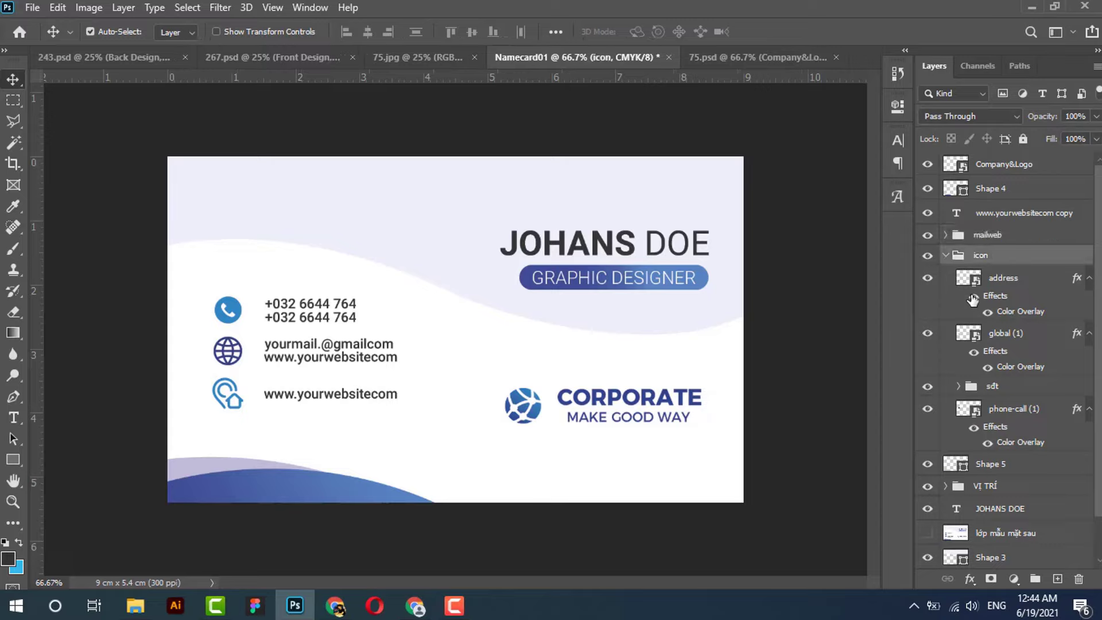
Step: Move the mailweb group into the icon group above global (1)
click(926, 236)
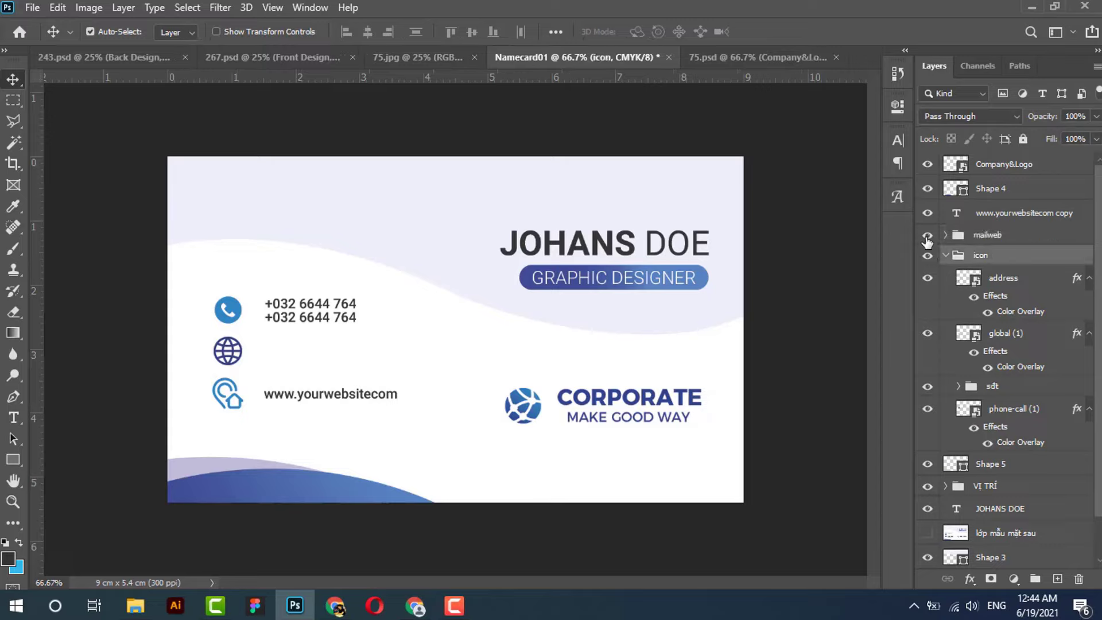
click(926, 236)
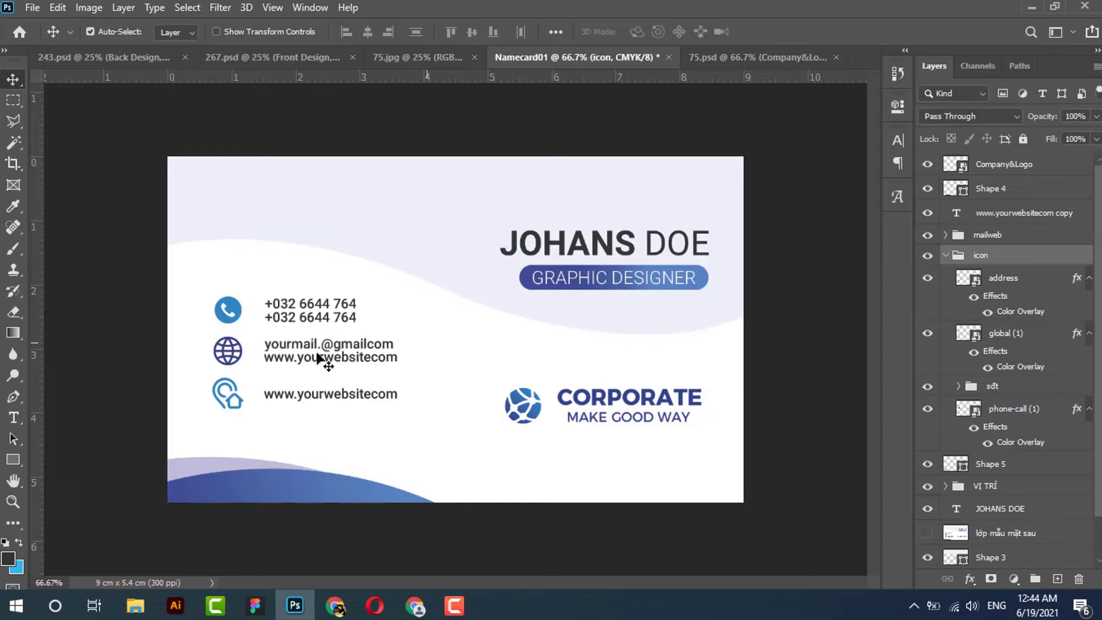
click(995, 339)
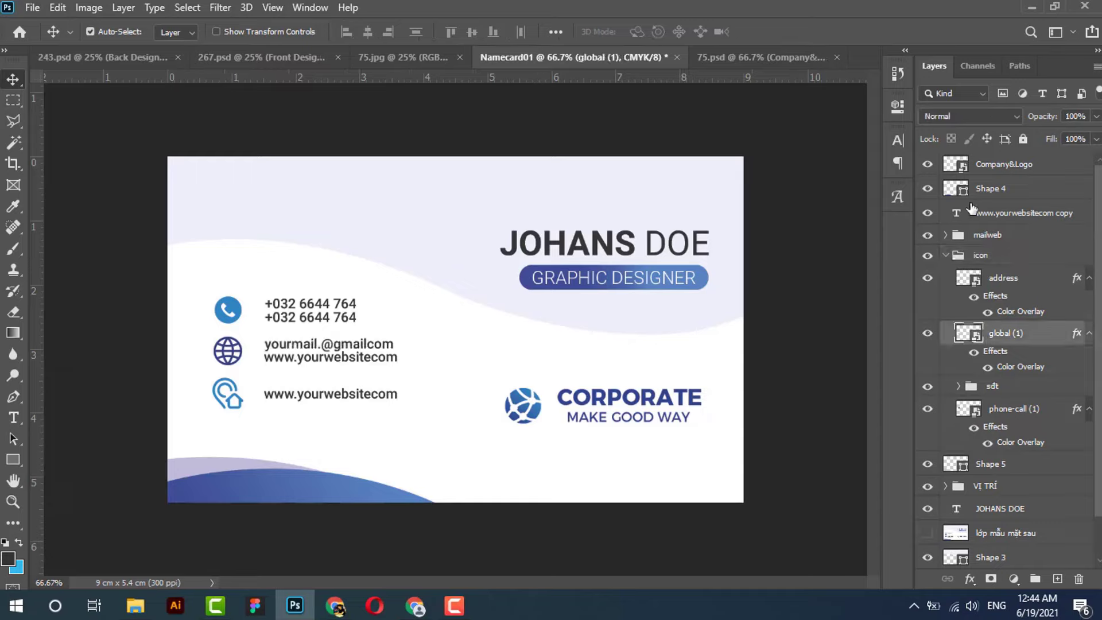
drag(985, 236, 1008, 339)
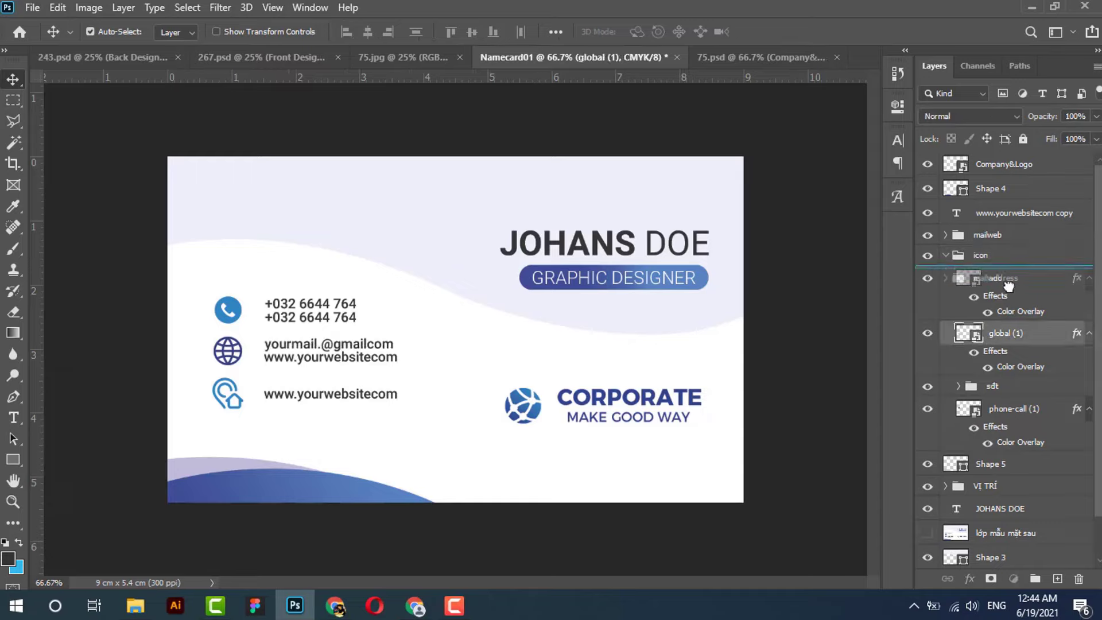
ctrl+click(1006, 334)
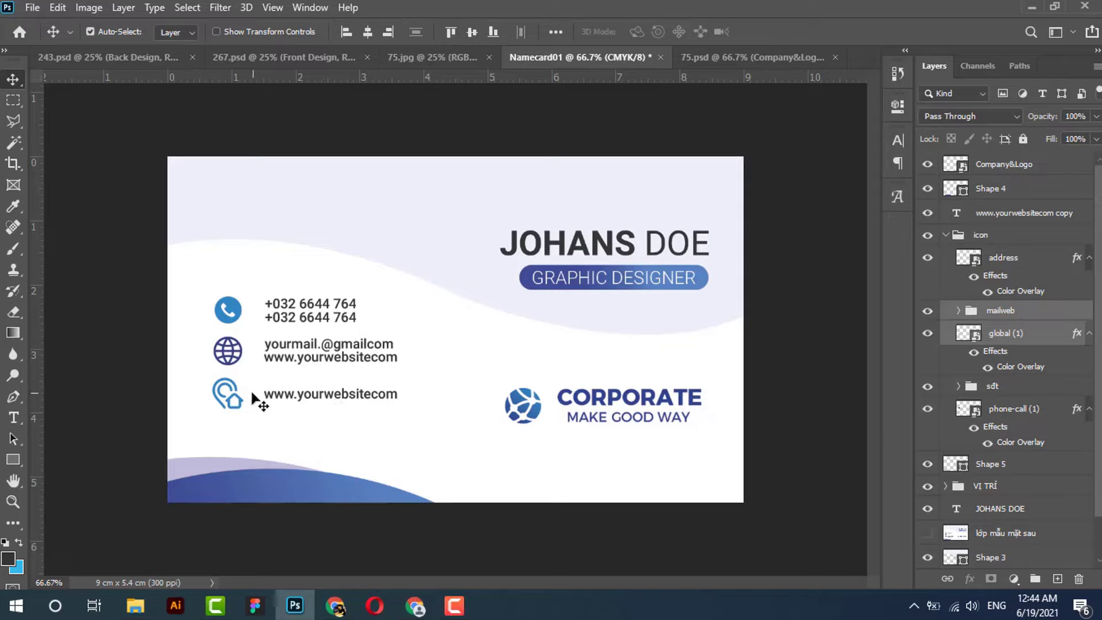
click(232, 401)
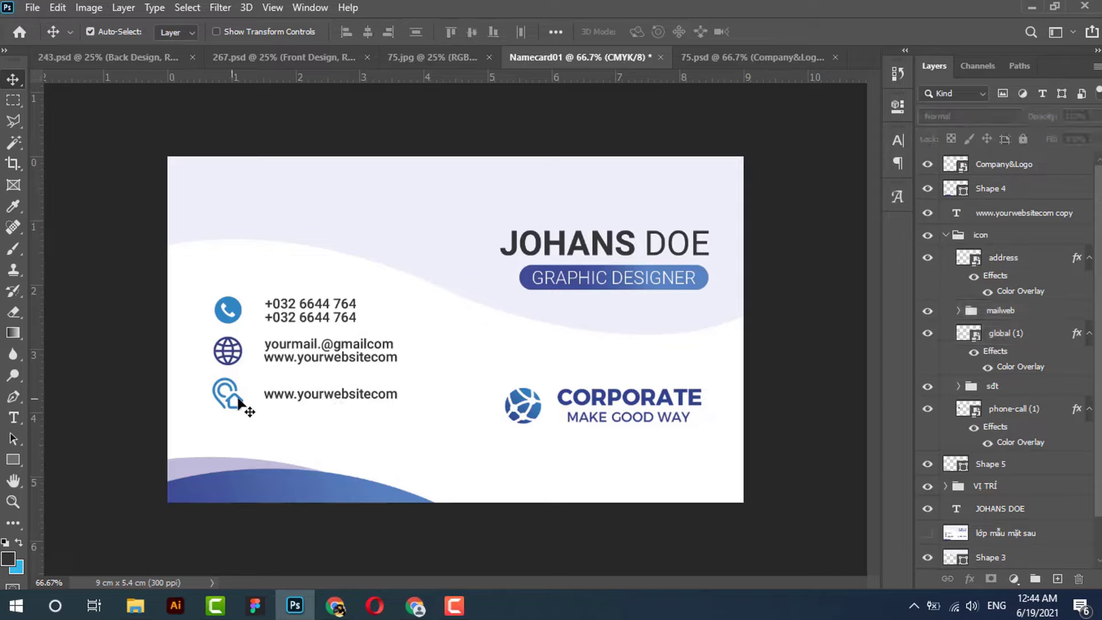
click(946, 235)
click(992, 218)
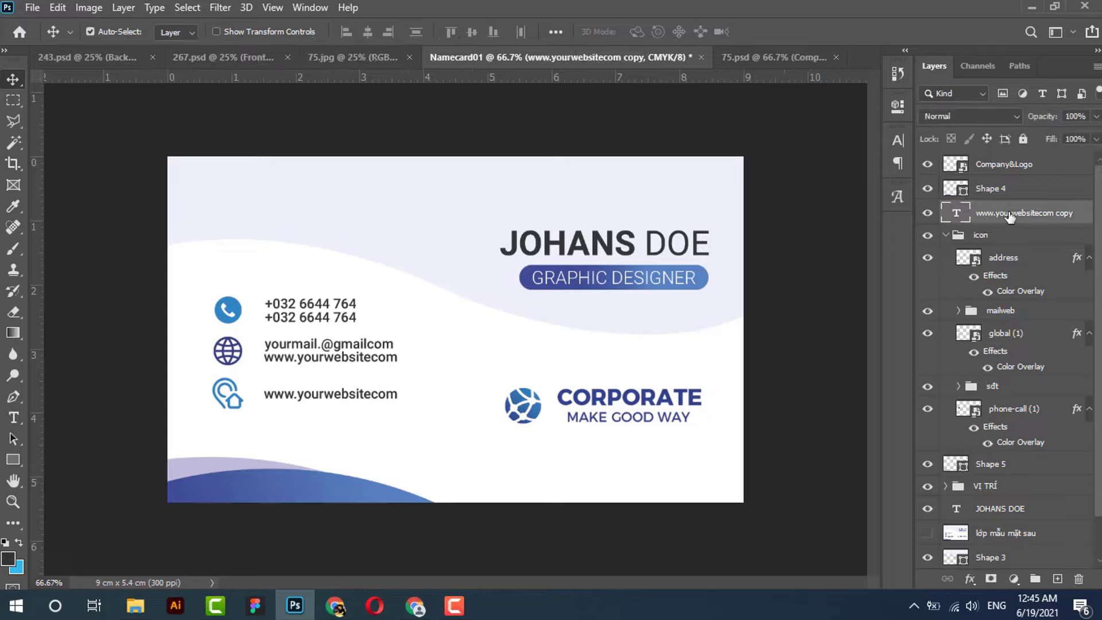
Step: Replace the copied website line with the street address and shift it right of the pin icon
double_click(321, 395)
click(320, 394)
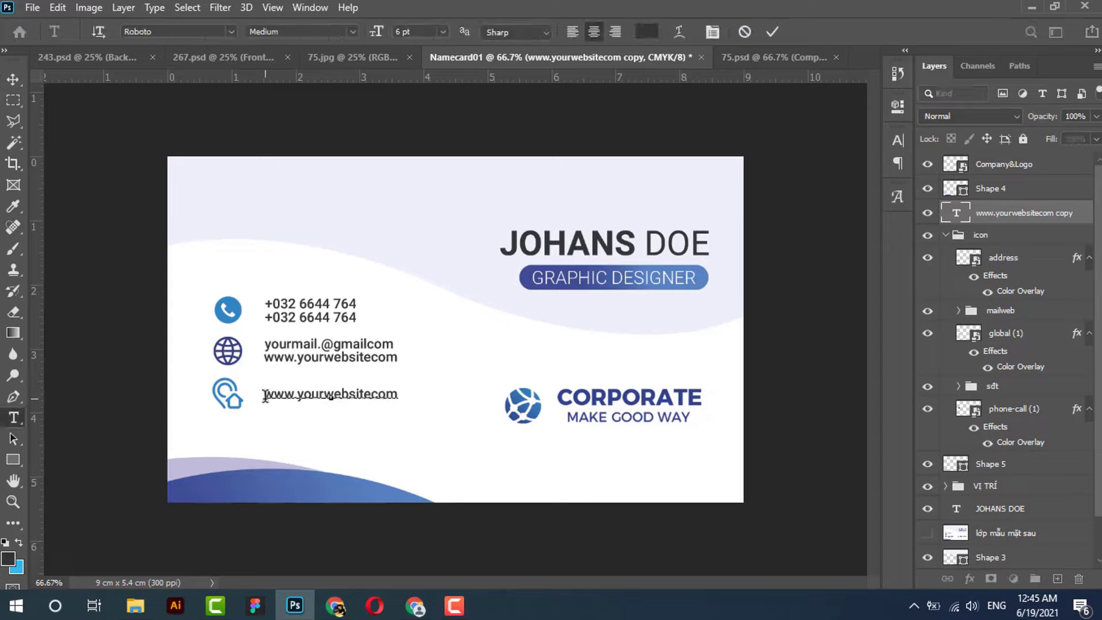
drag(263, 394, 453, 396)
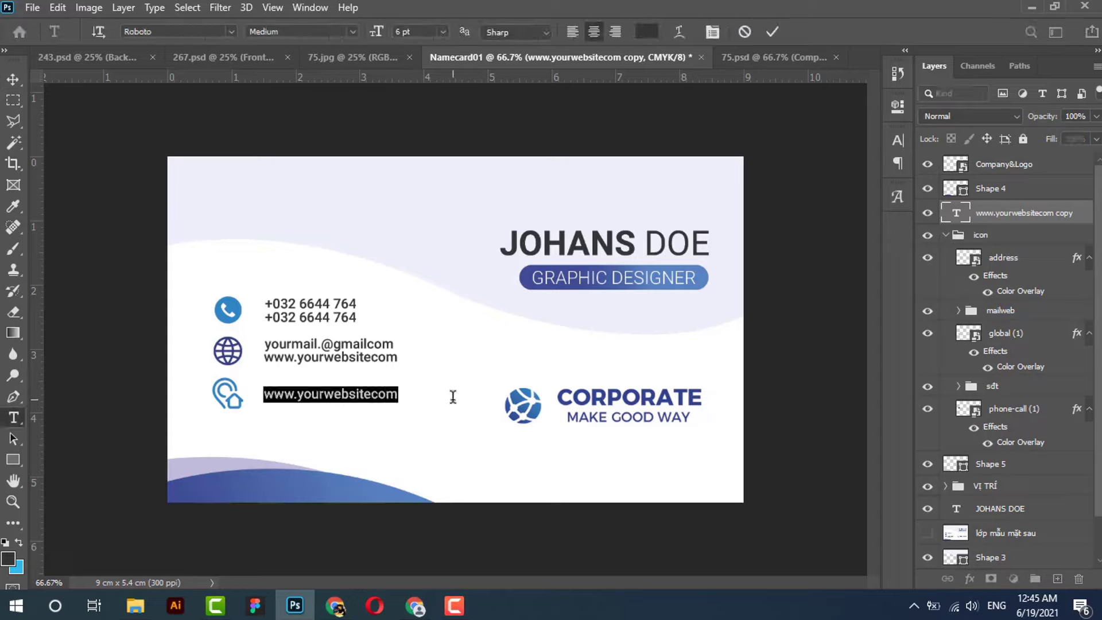
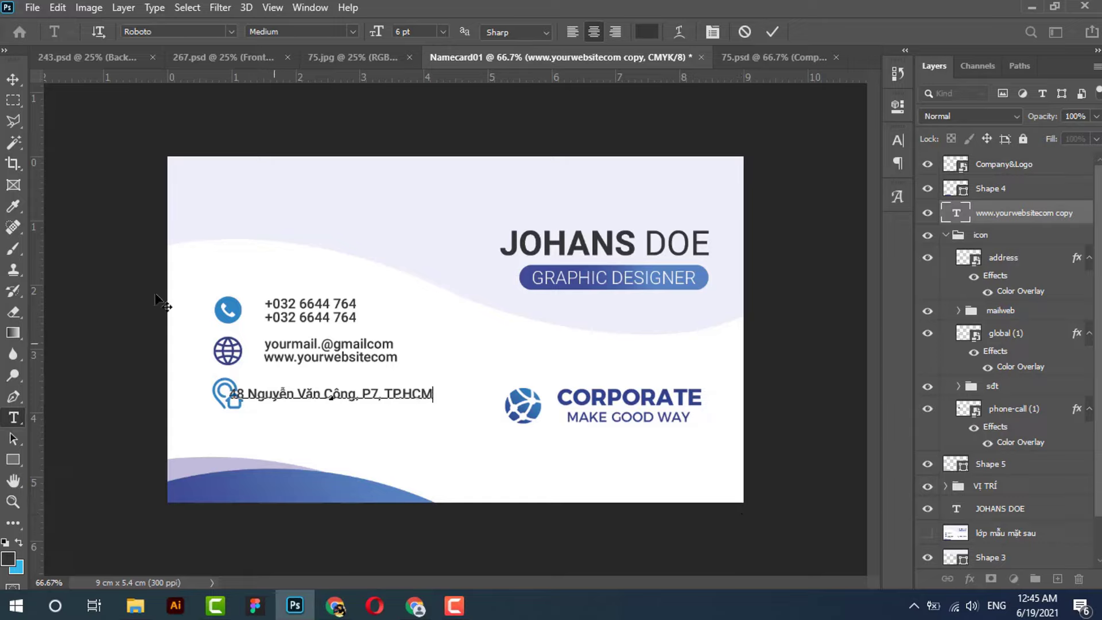
click(12, 80)
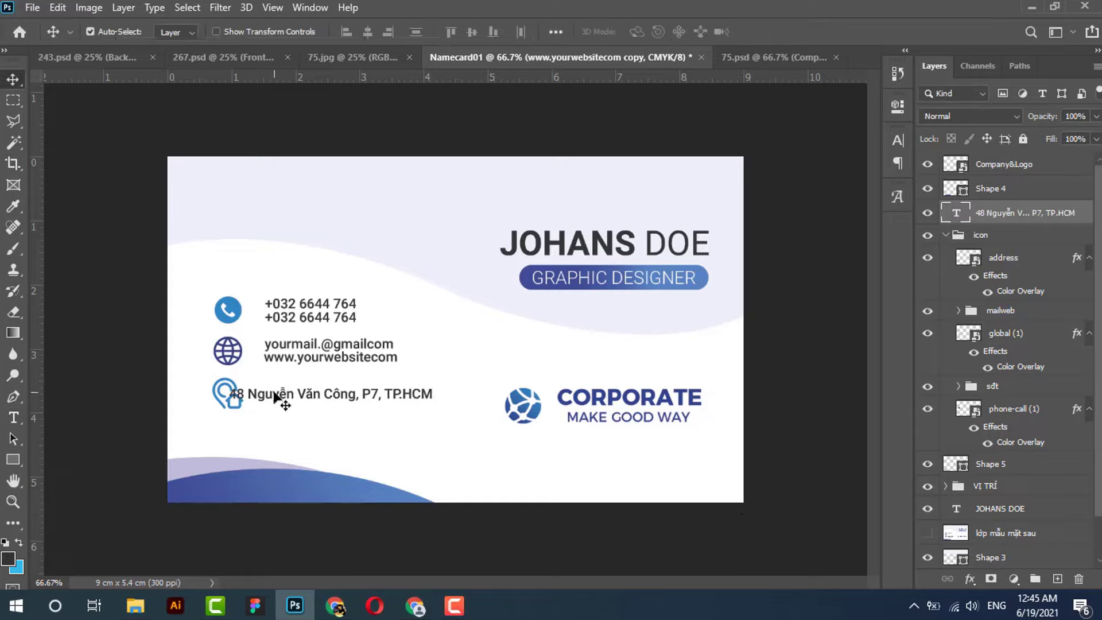
drag(275, 396, 308, 402)
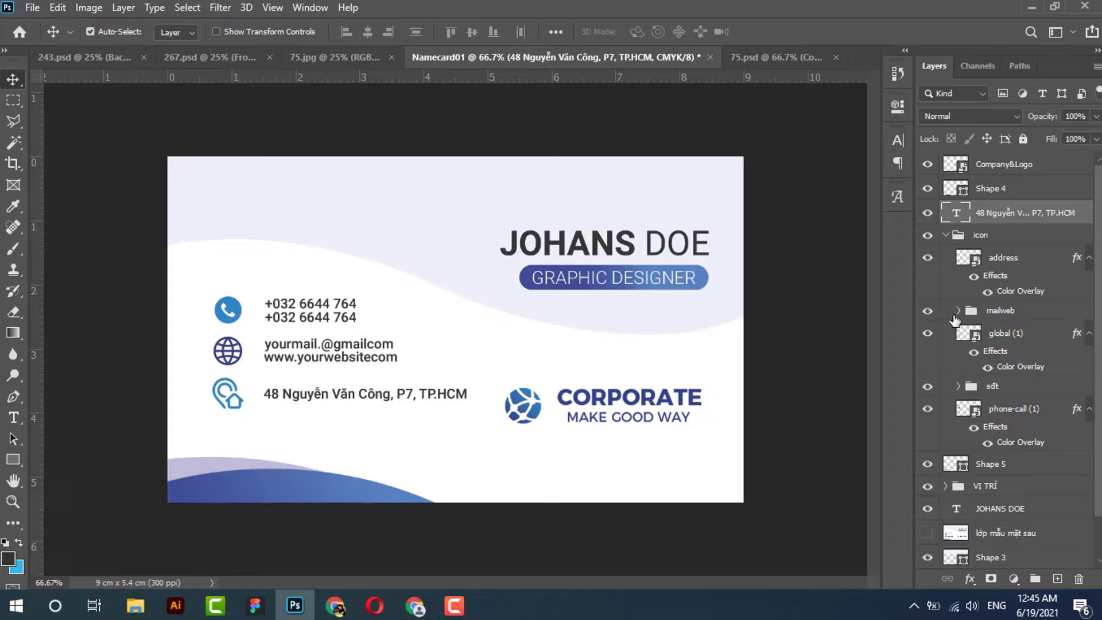
Step: Move the address text layer into the contact icon group
click(927, 312)
click(928, 311)
click(1007, 313)
shift+click(1004, 383)
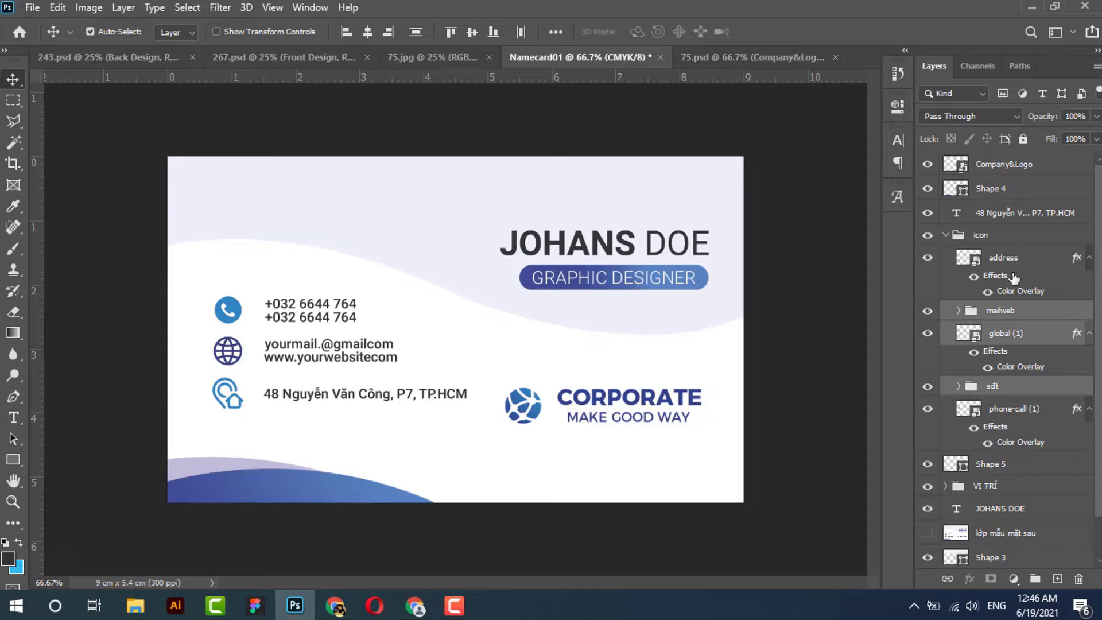
shift+click(1013, 213)
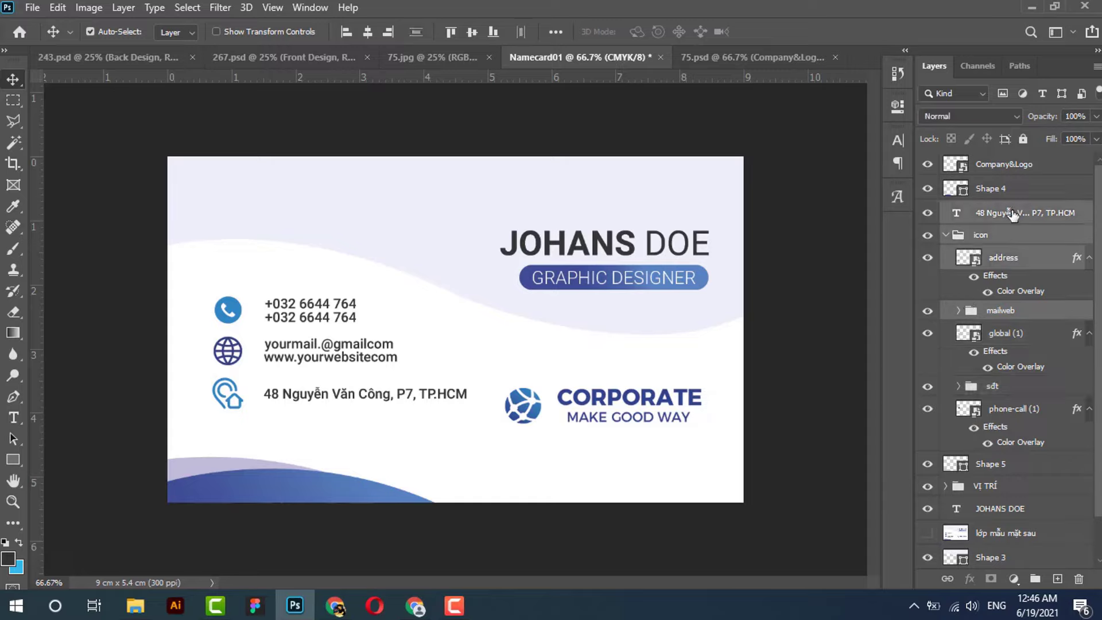
click(1012, 213)
mouse_move(1013, 215)
mouse_down()
mouse_move(1010, 253)
mouse_move(1007, 244)
mouse_up()
click(927, 211)
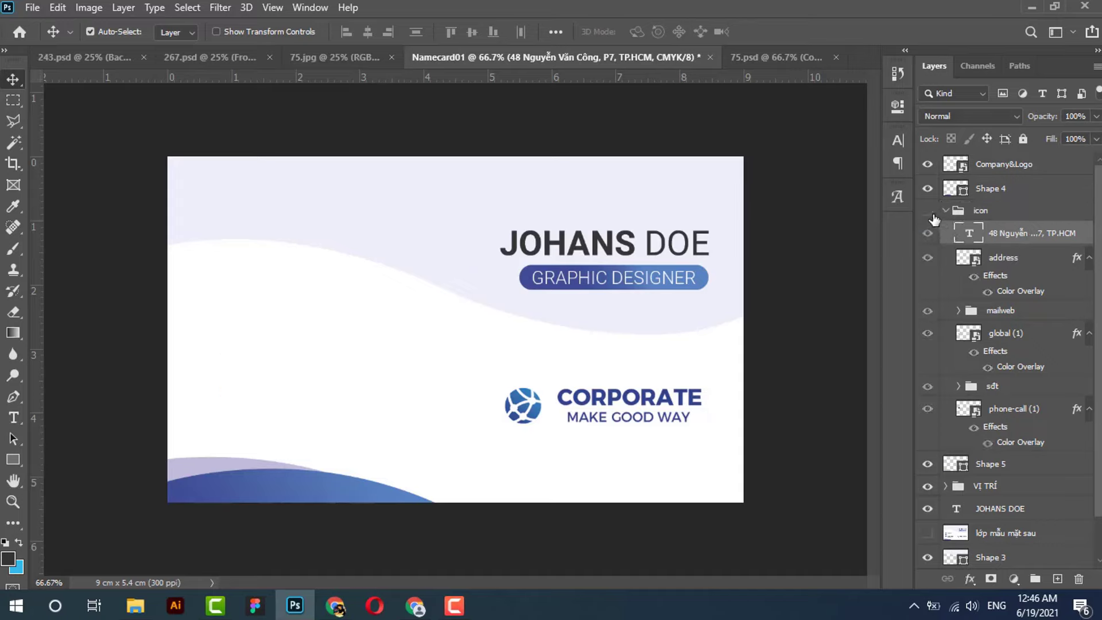
click(927, 211)
Step: Rename the icon group to THÔNG TIN LIÊN HỆ
click(987, 212)
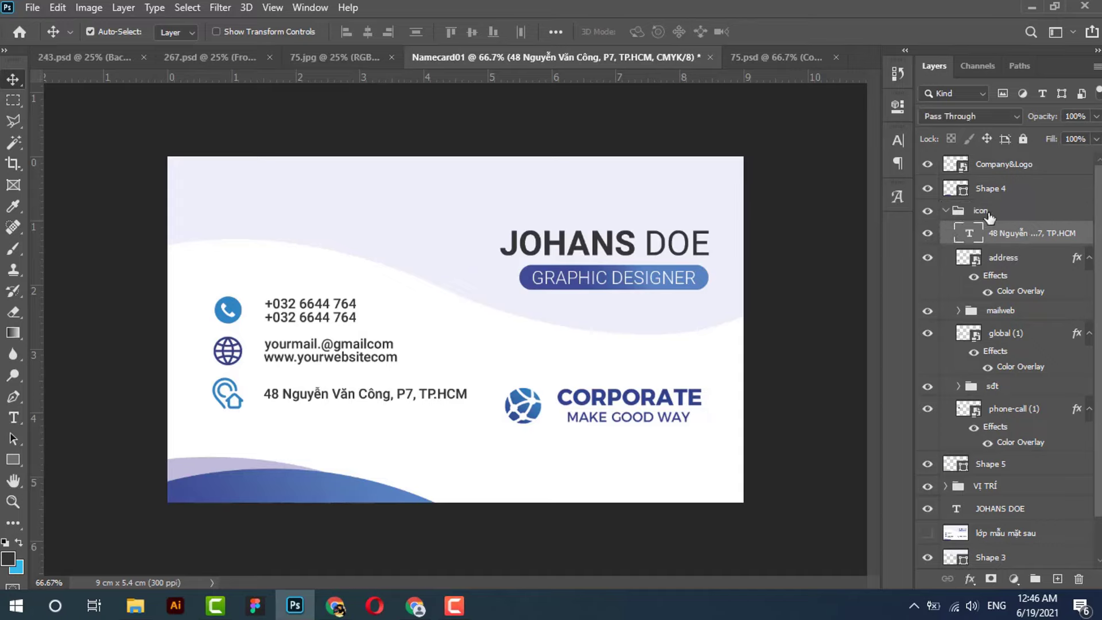
double_click(987, 211)
text(THÔNG TIN L)
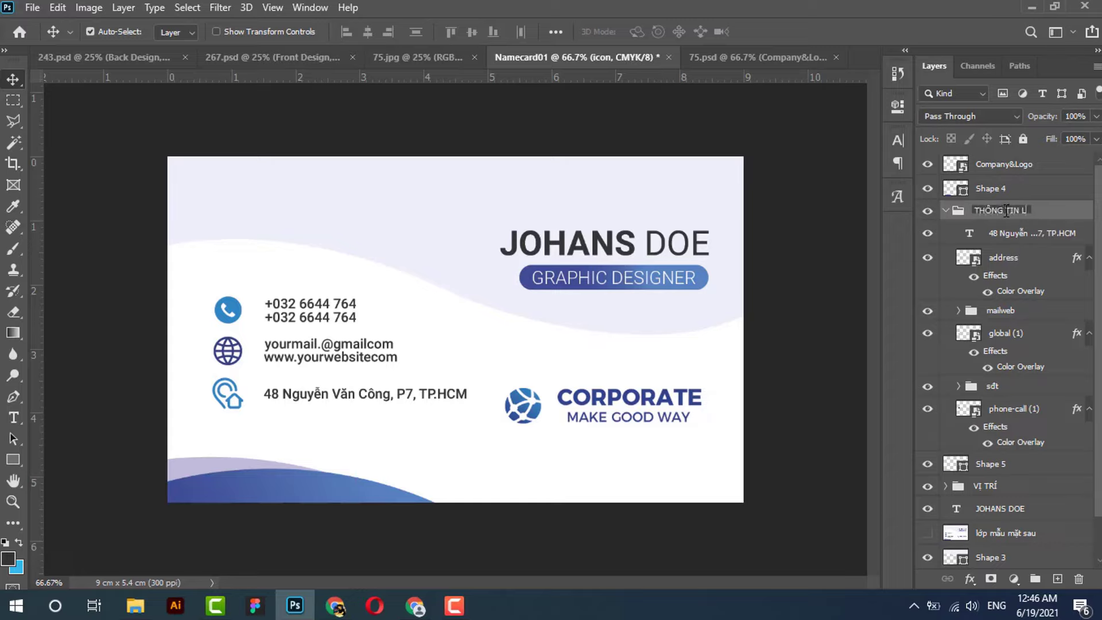
text(IÊN HỆ)
key(Return)
Step: Left-align the address, email, website and phone layers, then deselect them
click(945, 211)
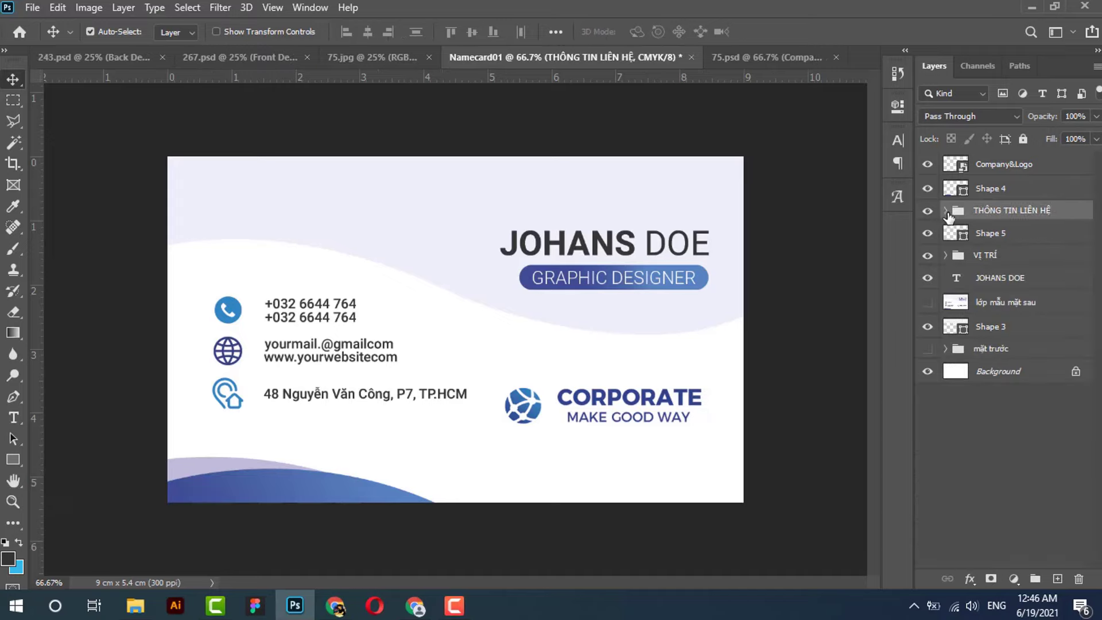
click(928, 213)
click(945, 211)
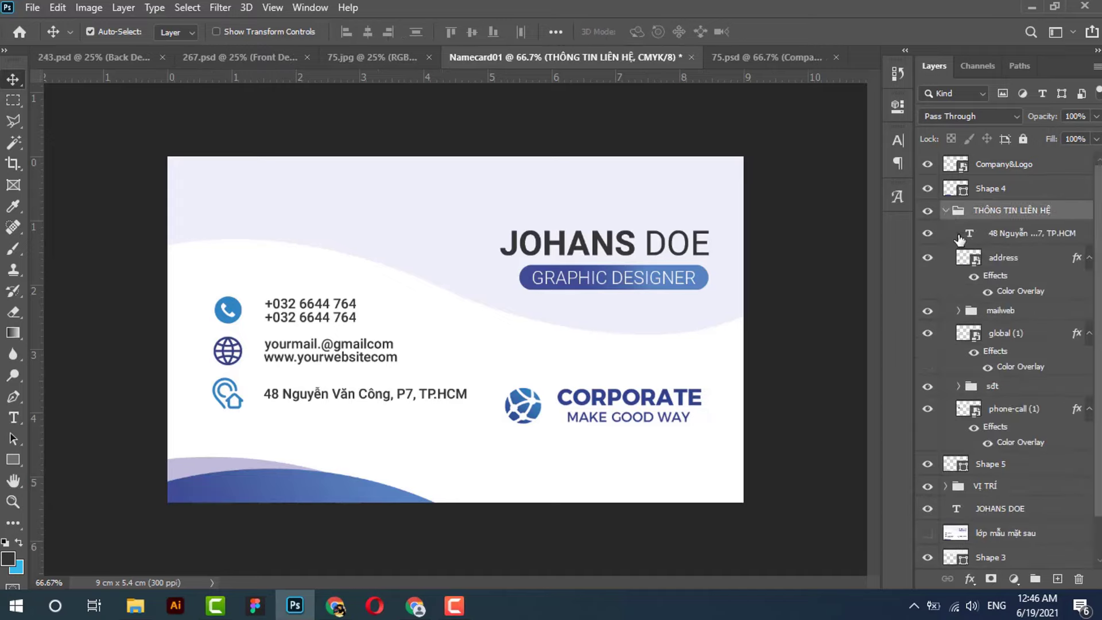
click(1011, 239)
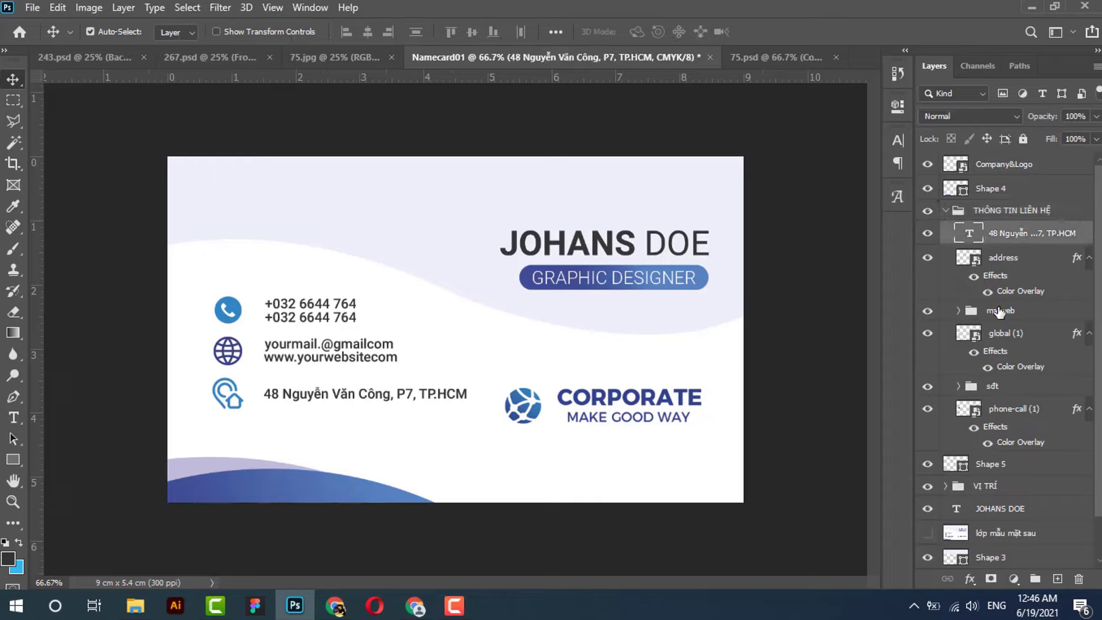
shift+click(1000, 311)
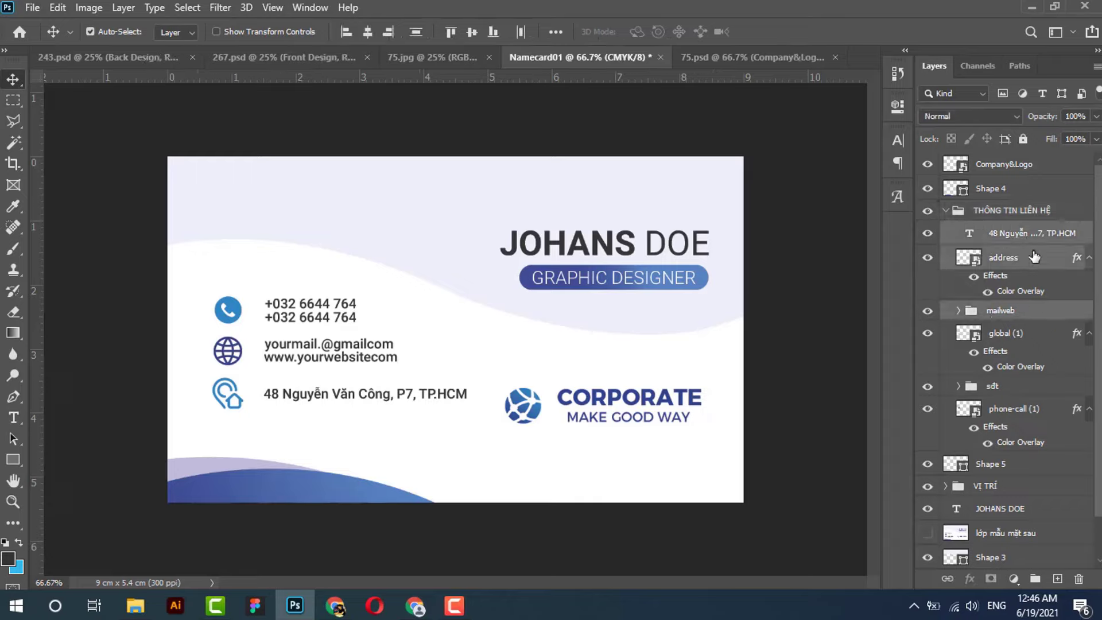
click(1035, 230)
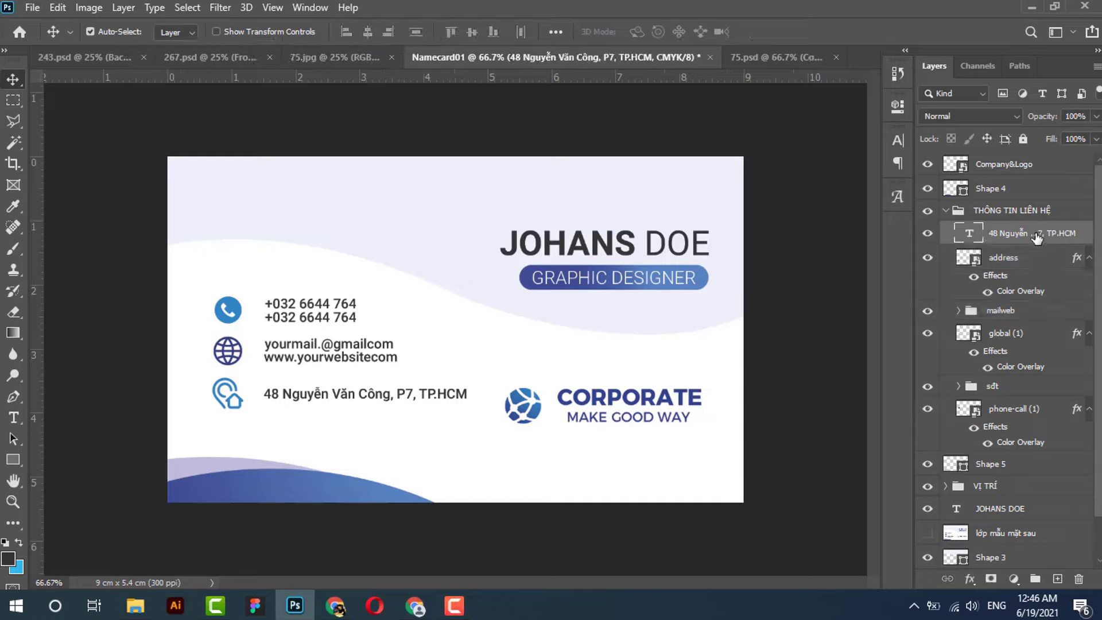
ctrl+click(996, 319)
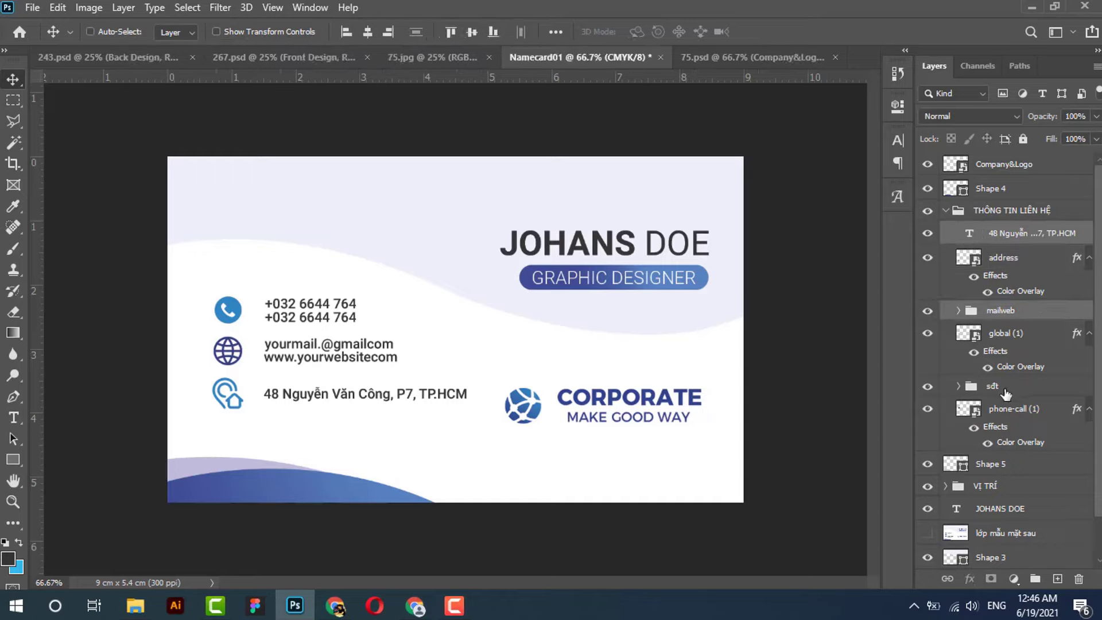
ctrl+click(1005, 393)
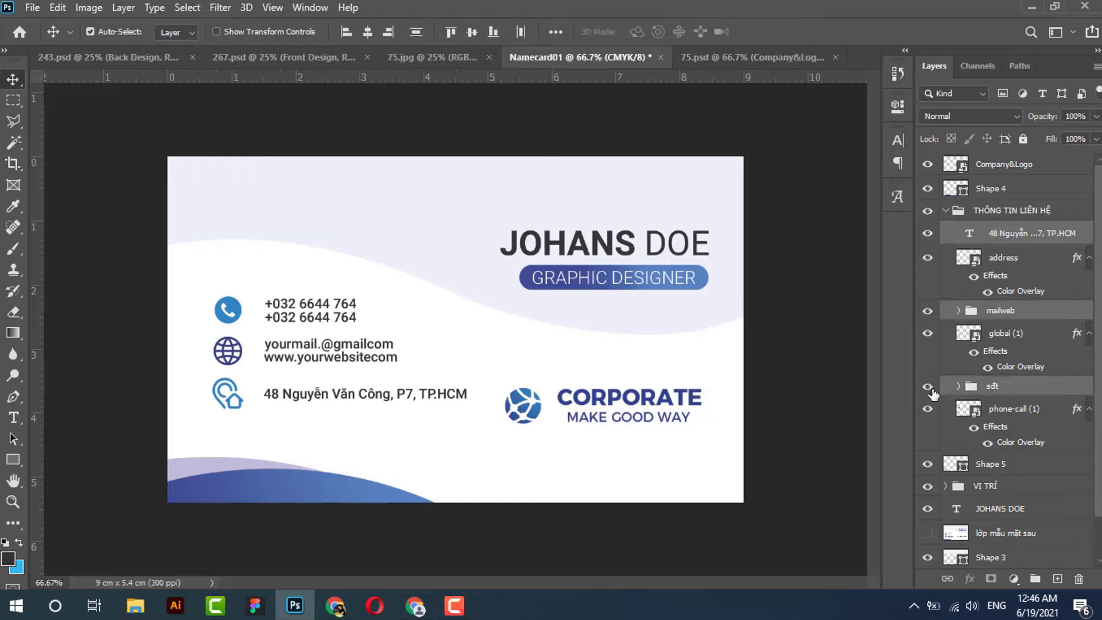
click(346, 31)
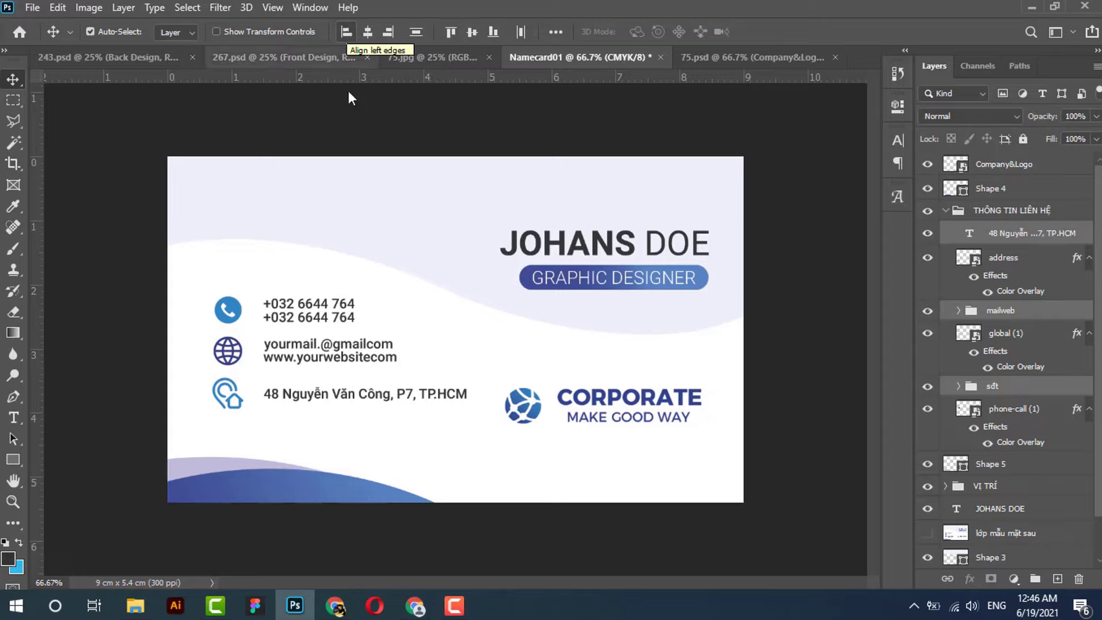
click(526, 548)
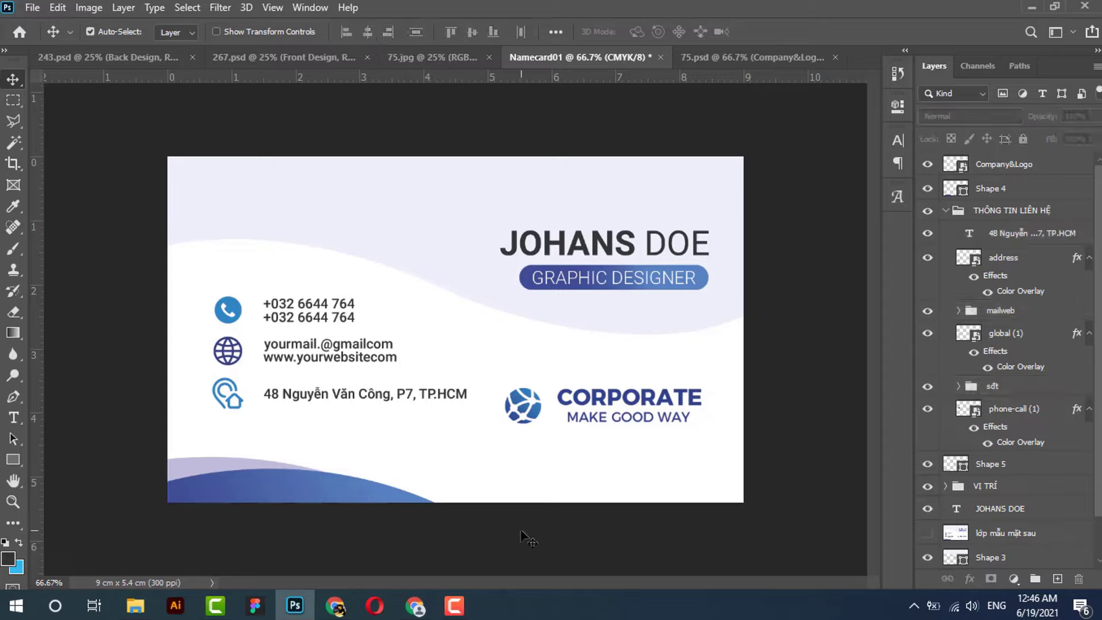
click(946, 216)
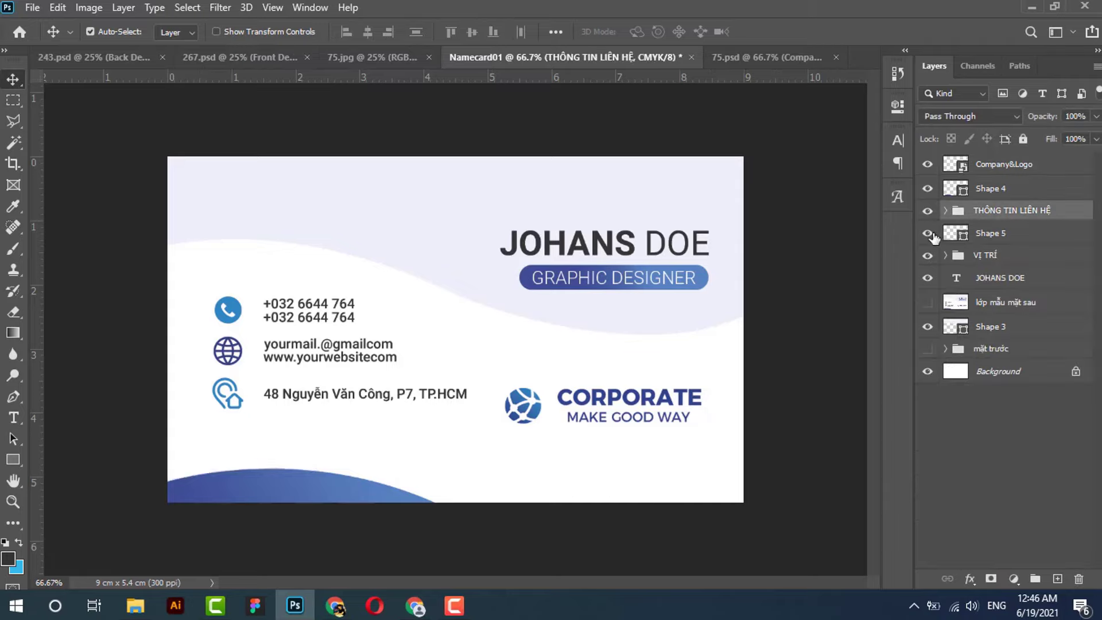
Step: Show Shape 5 and group the Shape 4 and Shape 5 wave layers together
click(929, 234)
click(995, 236)
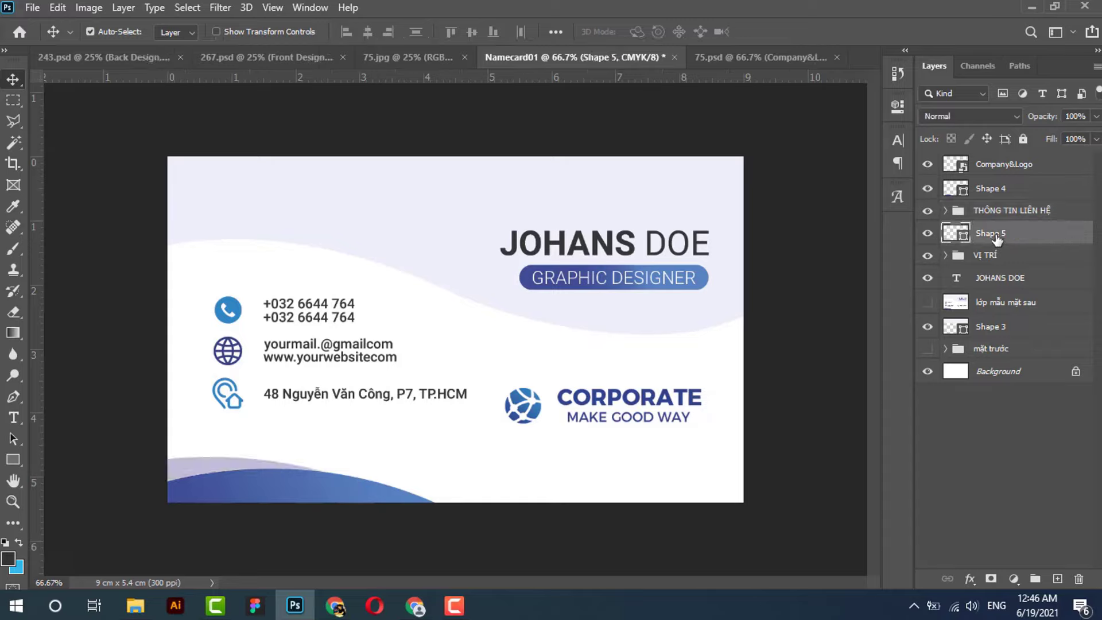
click(923, 190)
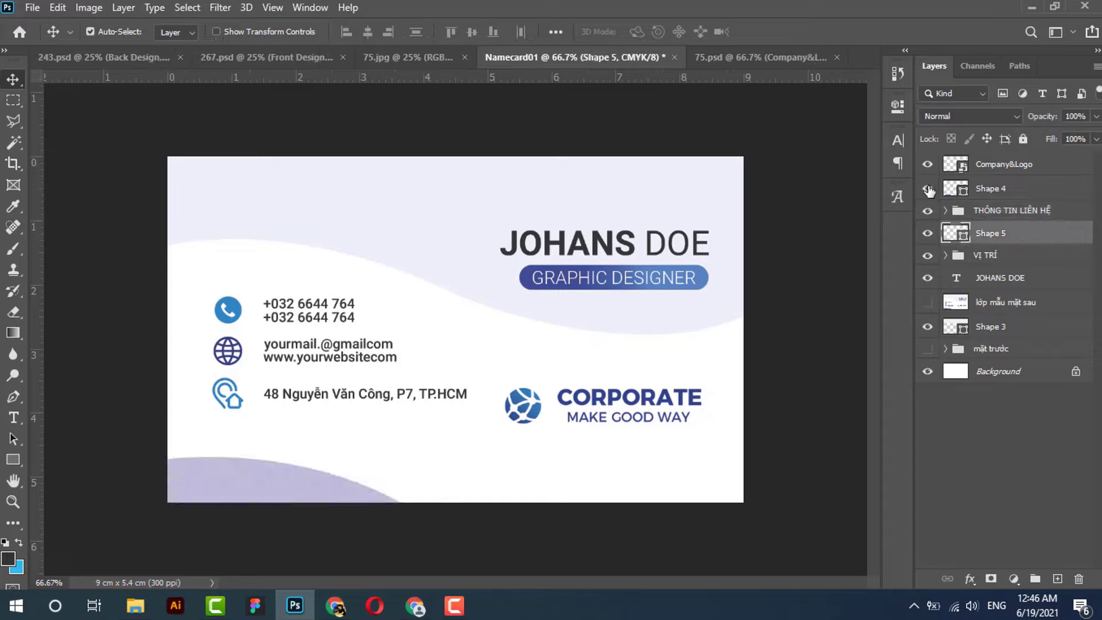
click(928, 191)
click(993, 194)
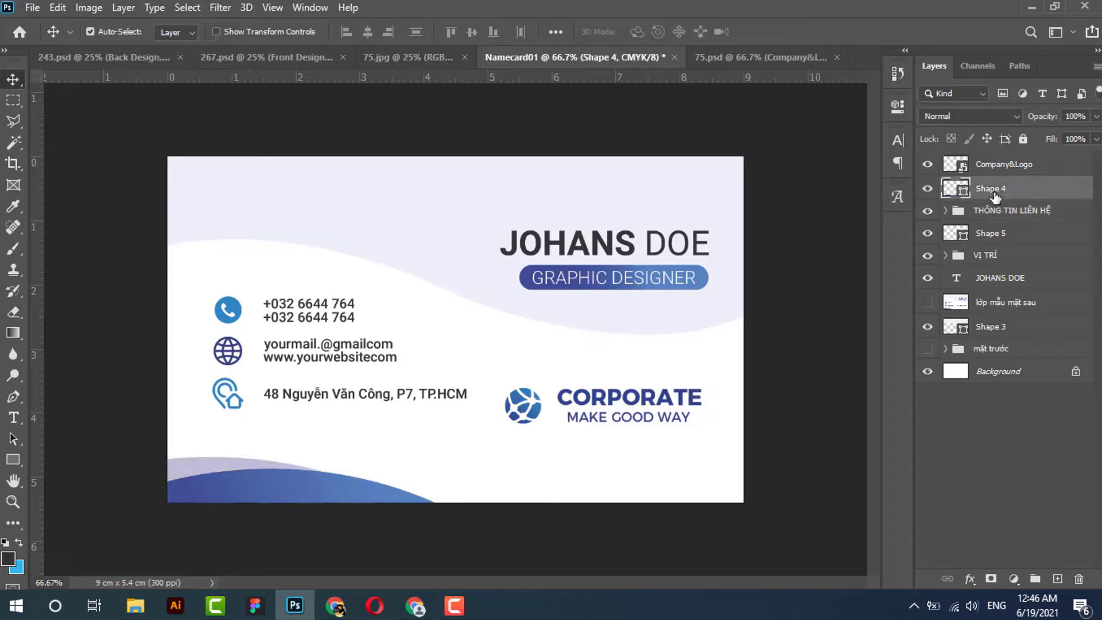
ctrl+click(997, 236)
key(ctrl+g)
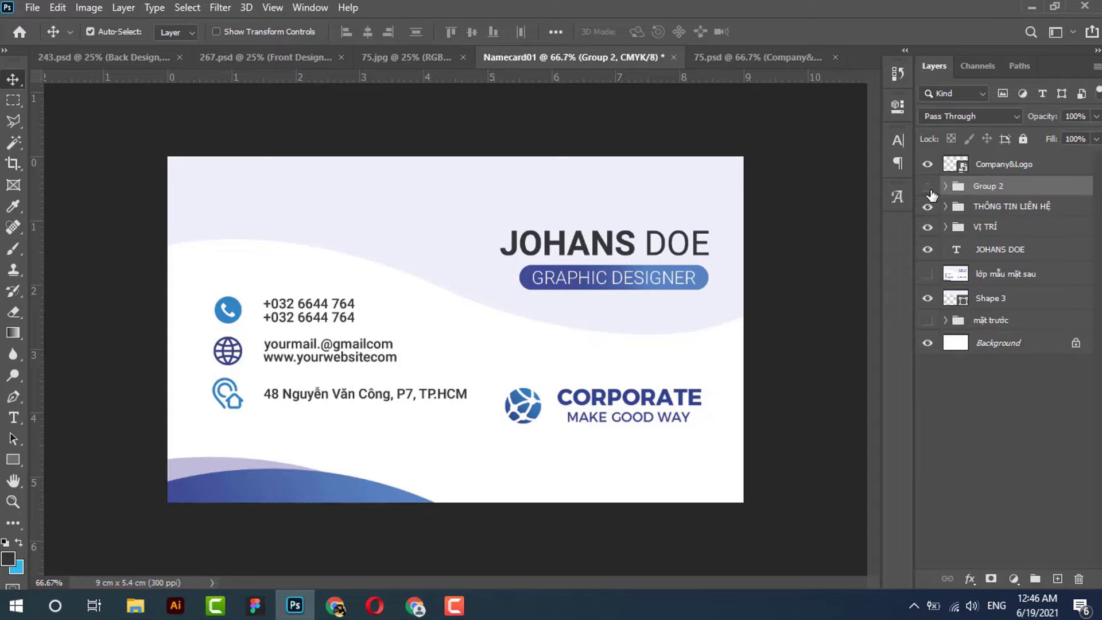
Step: Name the new wave group HỌA TIẾT
click(927, 187)
double_click(989, 184)
text(HO)
key(Return)
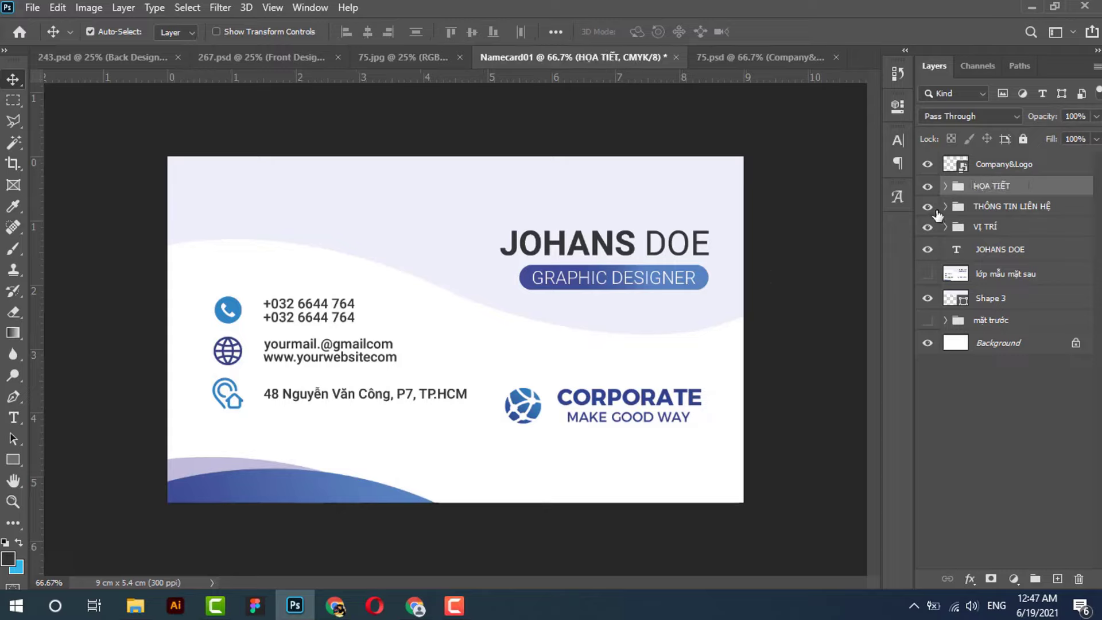
Step: Check the contact group's visibility and marquee an area on the card's left edge
click(927, 207)
click(927, 274)
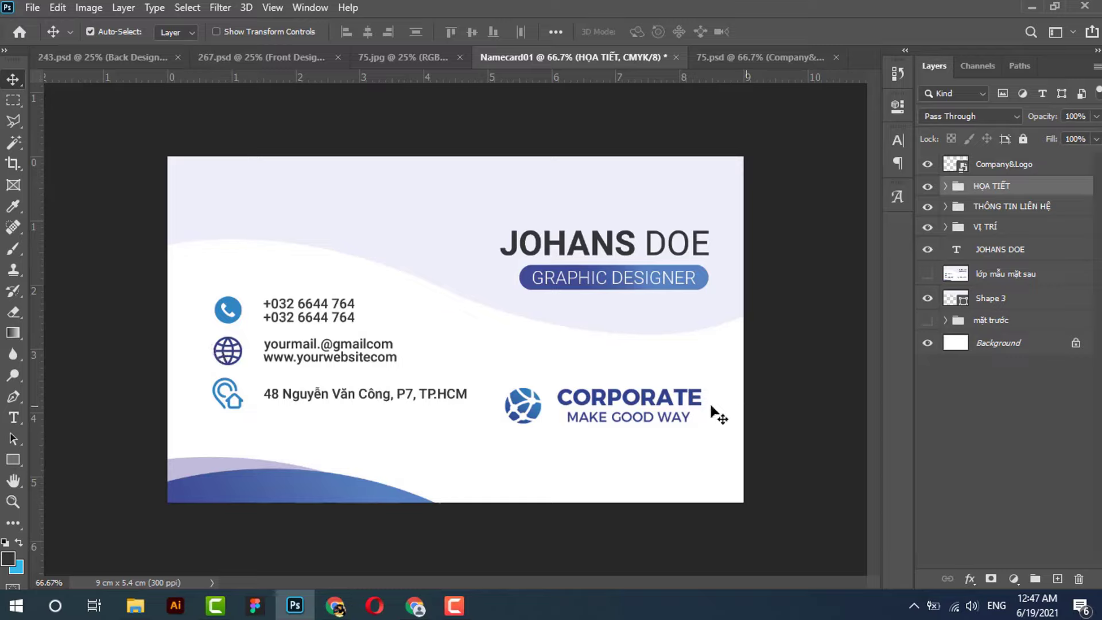
click(13, 99)
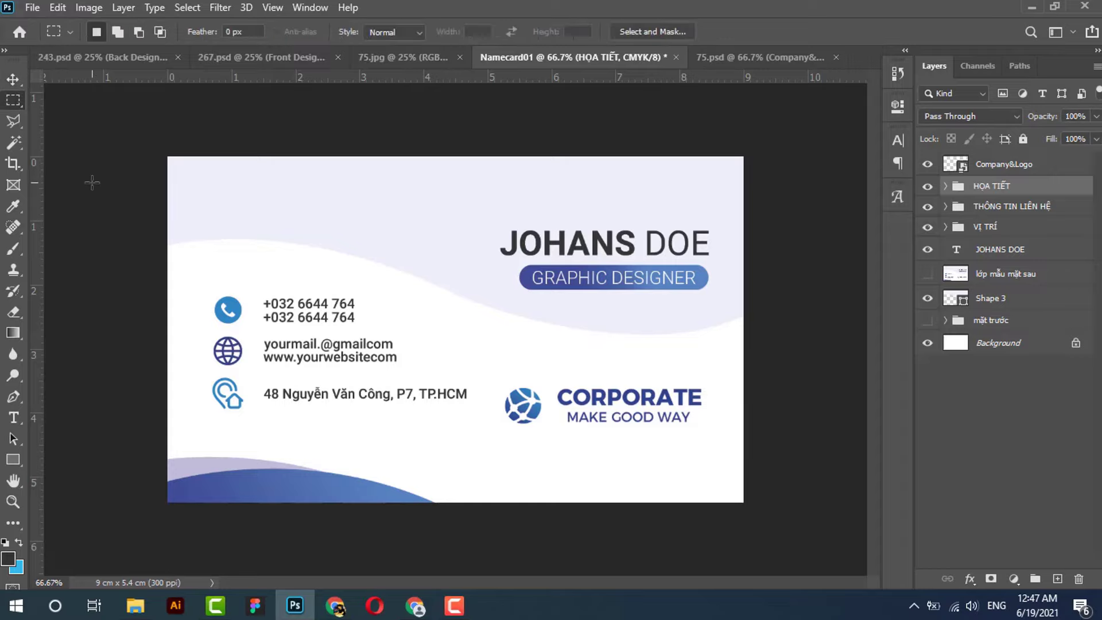
drag(168, 182, 214, 402)
Step: Wrap the HỌA TIẾT folder in a new Group 2 and clear the selection
drag(705, 311, 743, 431)
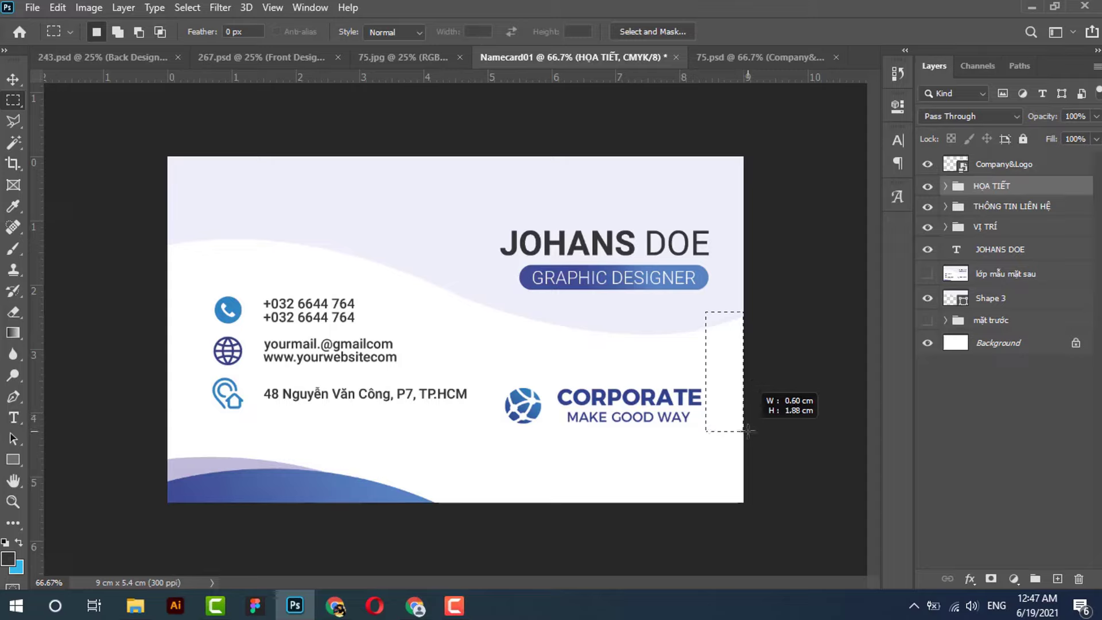
click(13, 80)
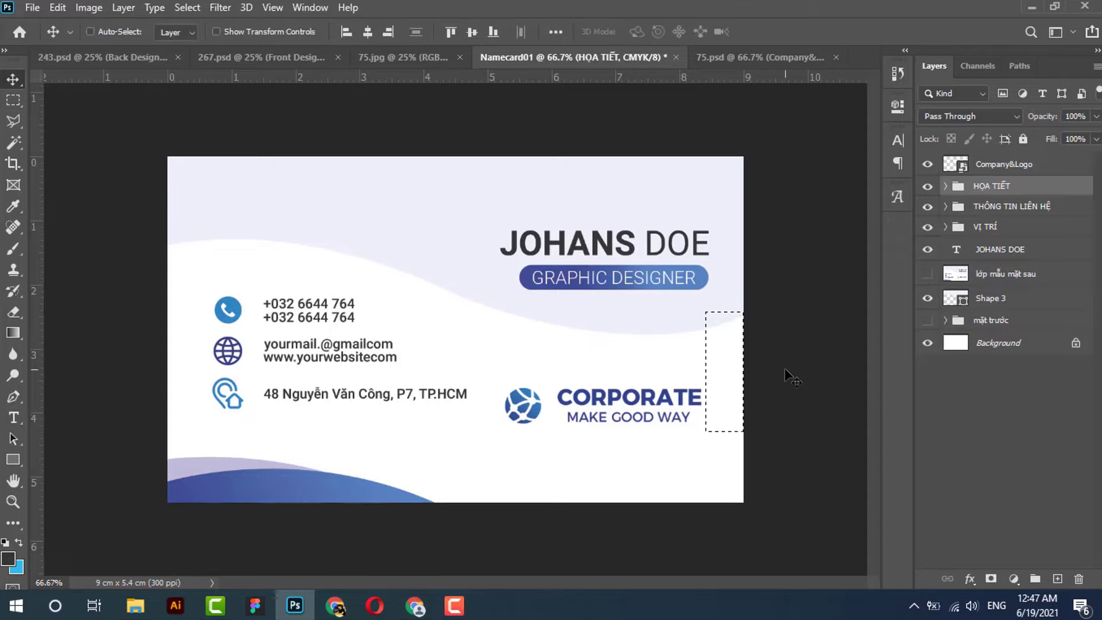
key(ctrl+g)
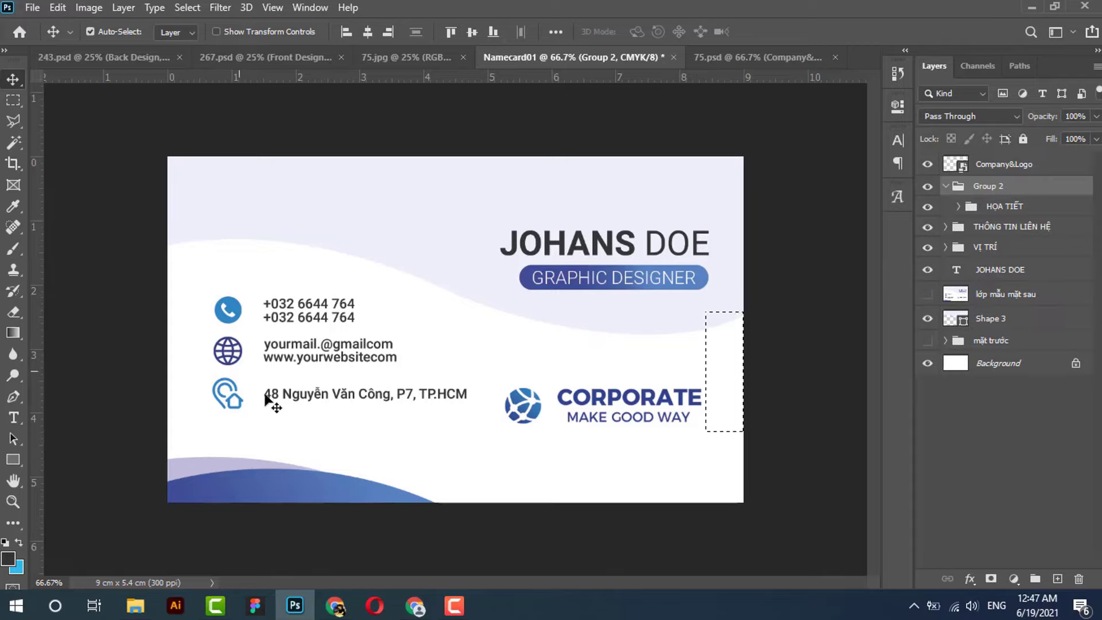
key(ctrl)
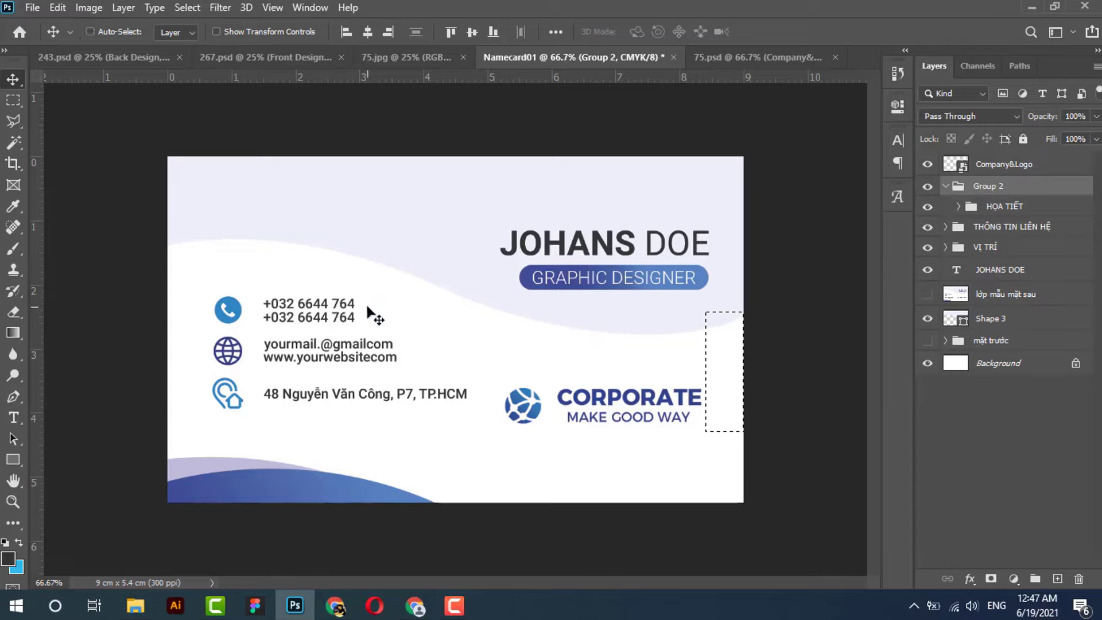
key(ctrl+d)
Step: Check the wave and contact visibility, then select the VỊ TRÍ, name and contact layers
click(927, 206)
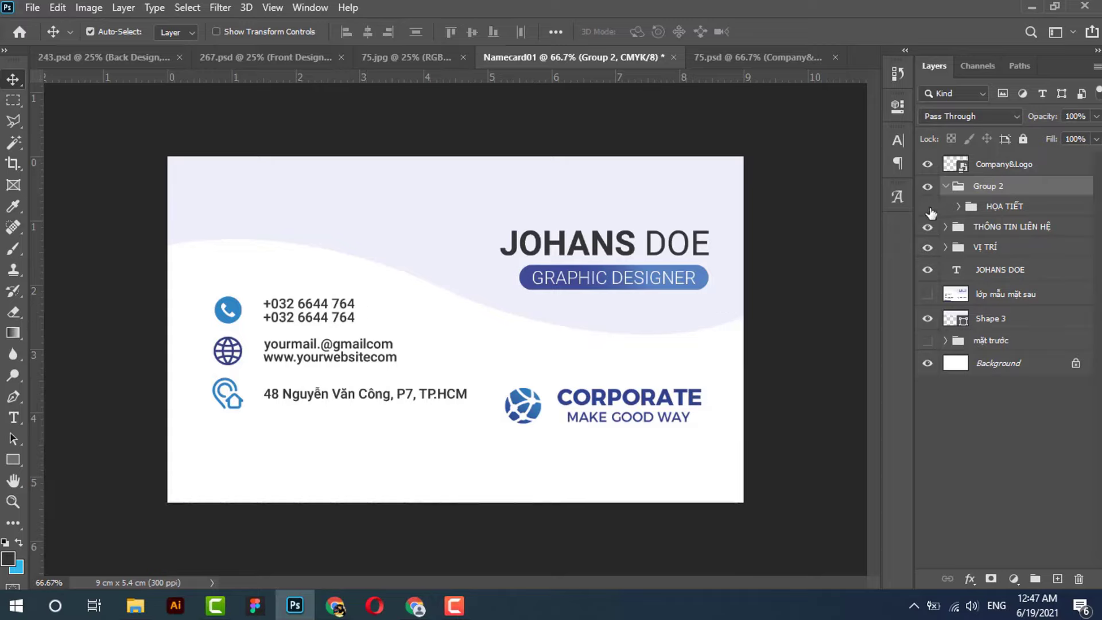
click(927, 206)
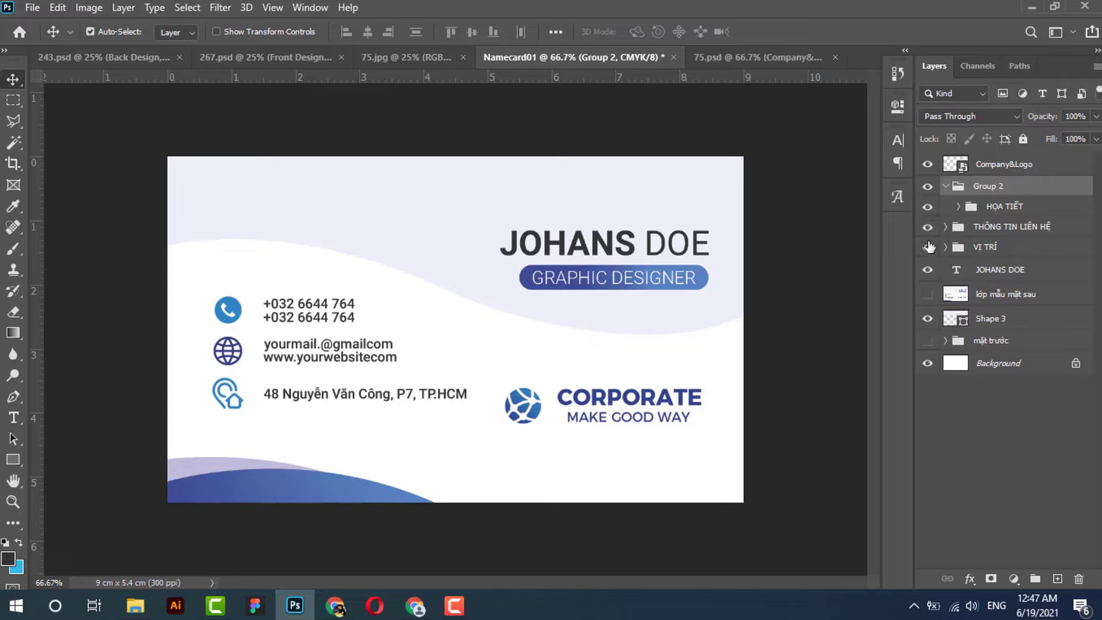
click(927, 227)
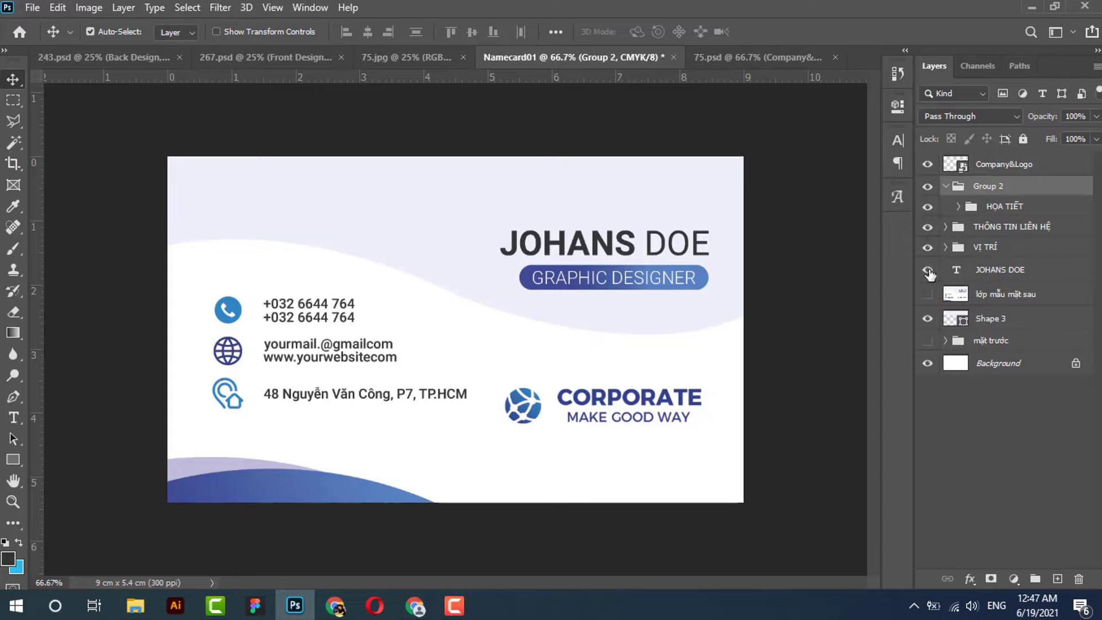
click(986, 252)
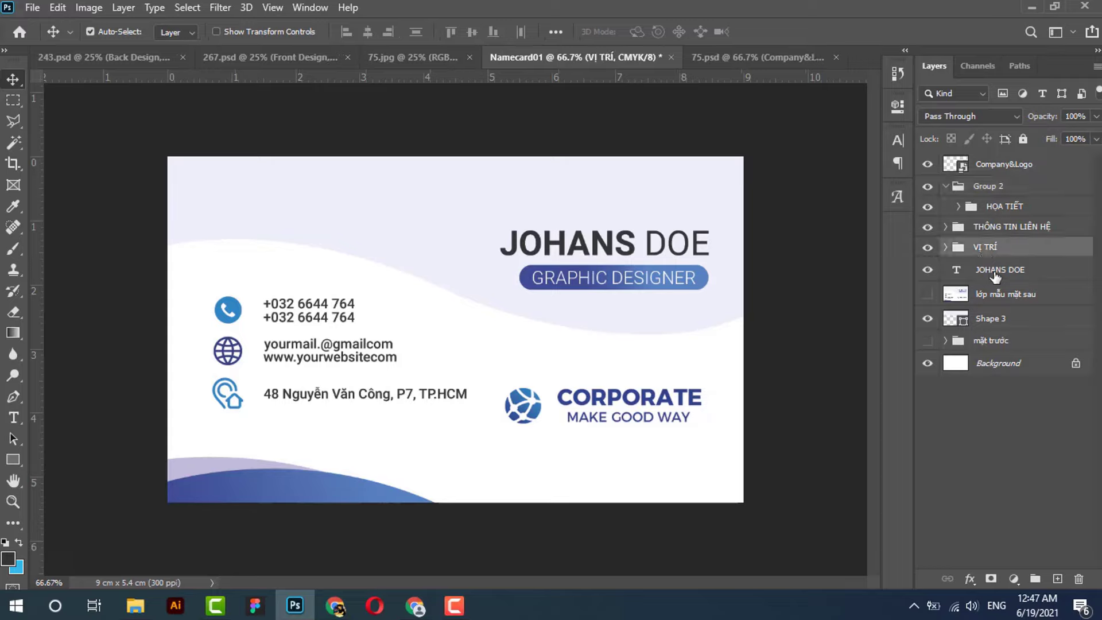
shift+click(994, 276)
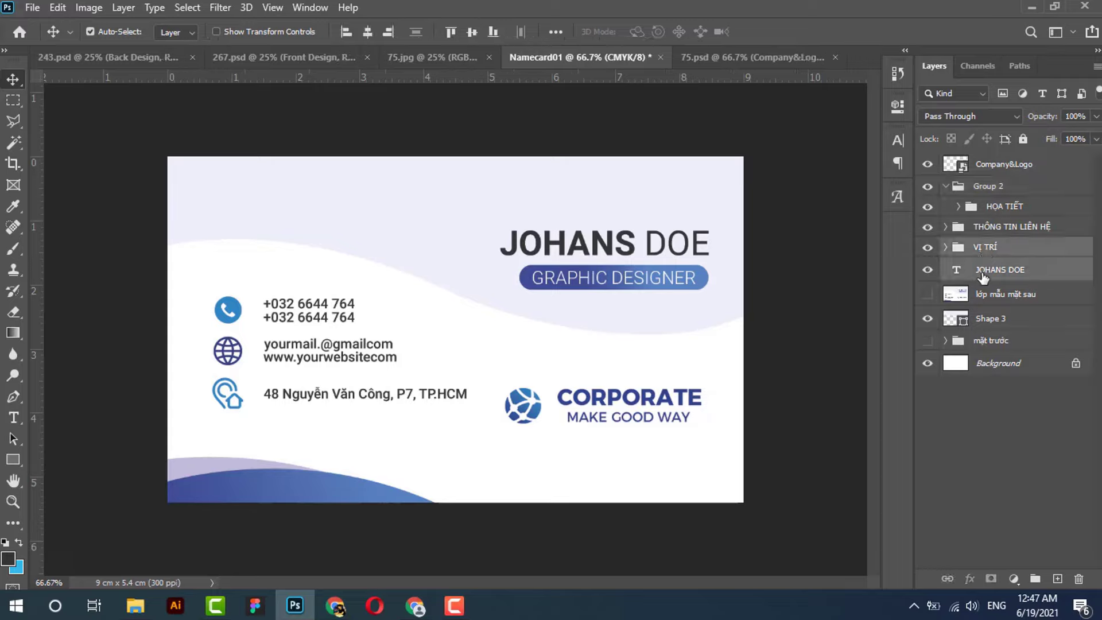
shift+click(999, 228)
key(ctrl)
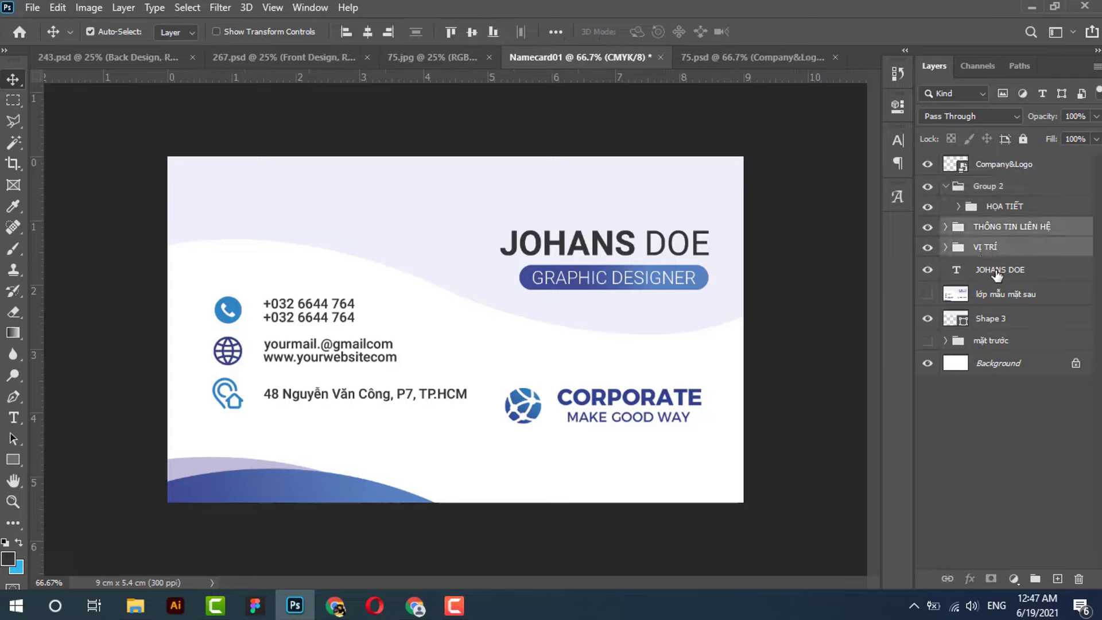
Step: Move Company&Logo into Group 2, placing it below HỌA TIẾT
click(999, 166)
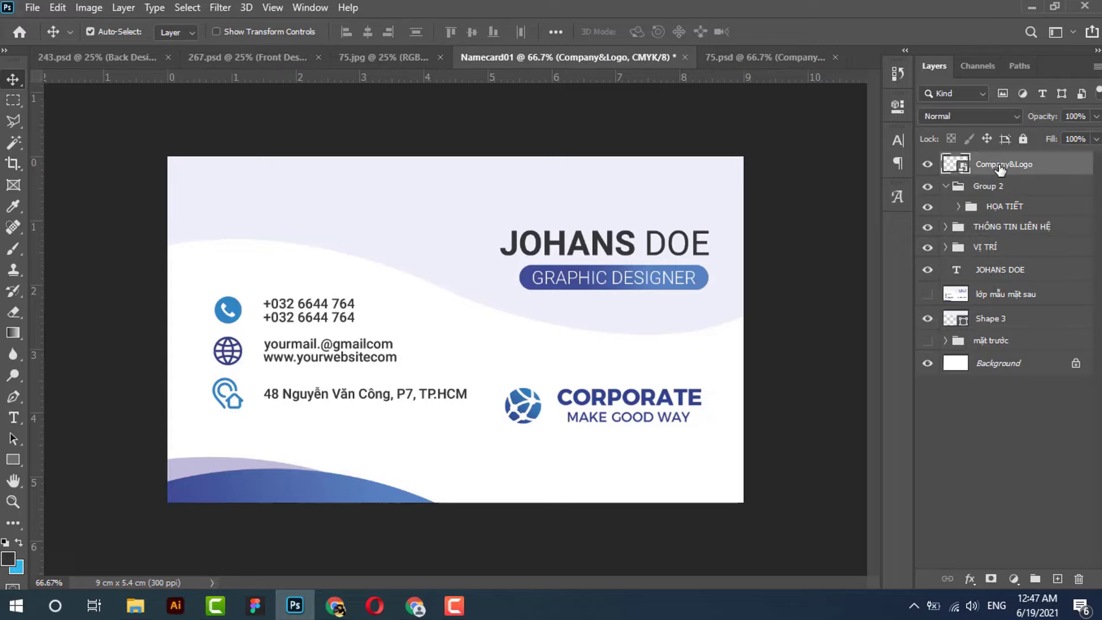
drag(999, 166, 994, 196)
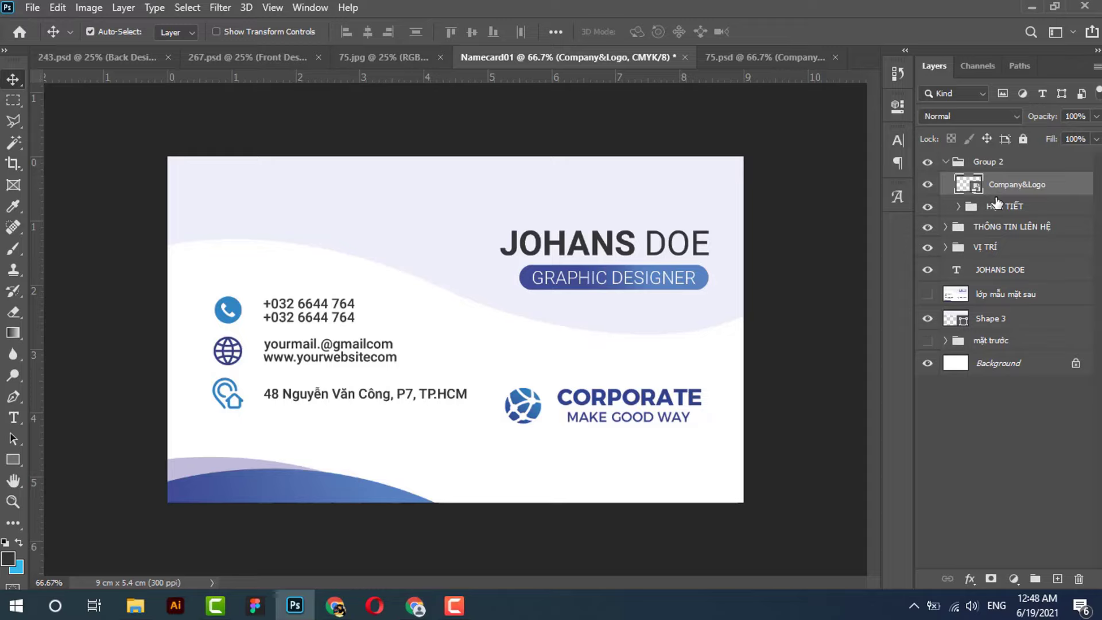
click(945, 164)
click(928, 163)
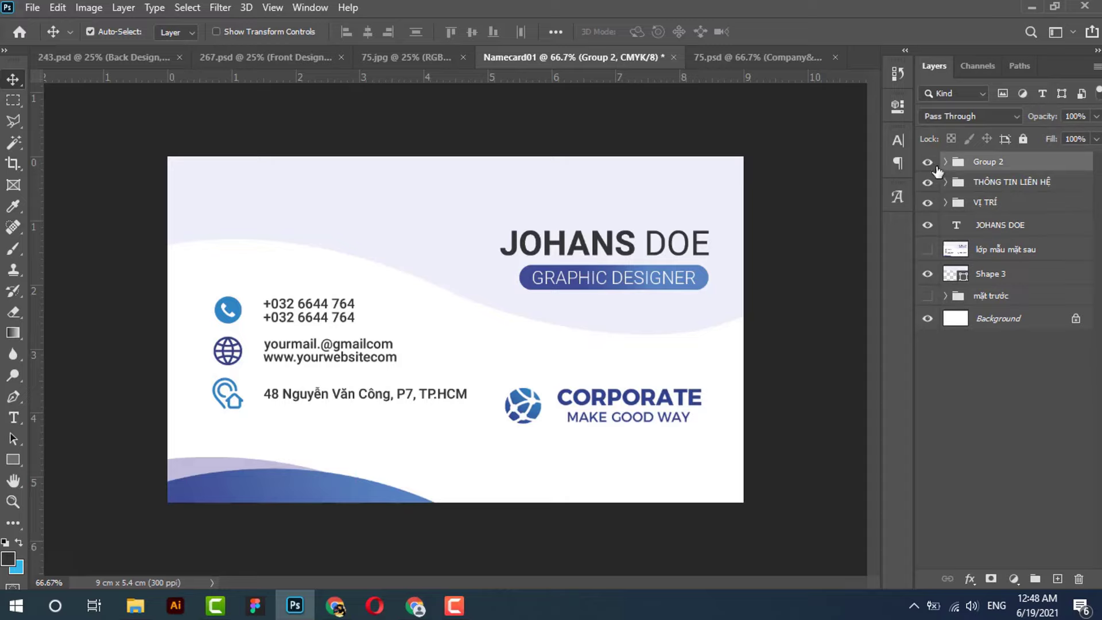
click(946, 163)
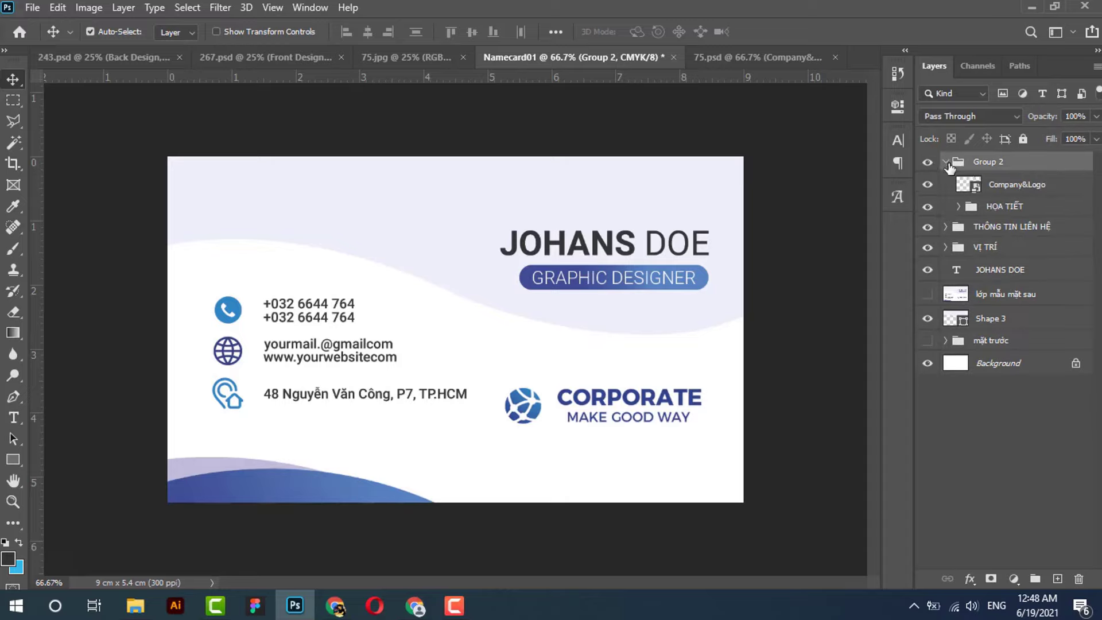
click(1001, 191)
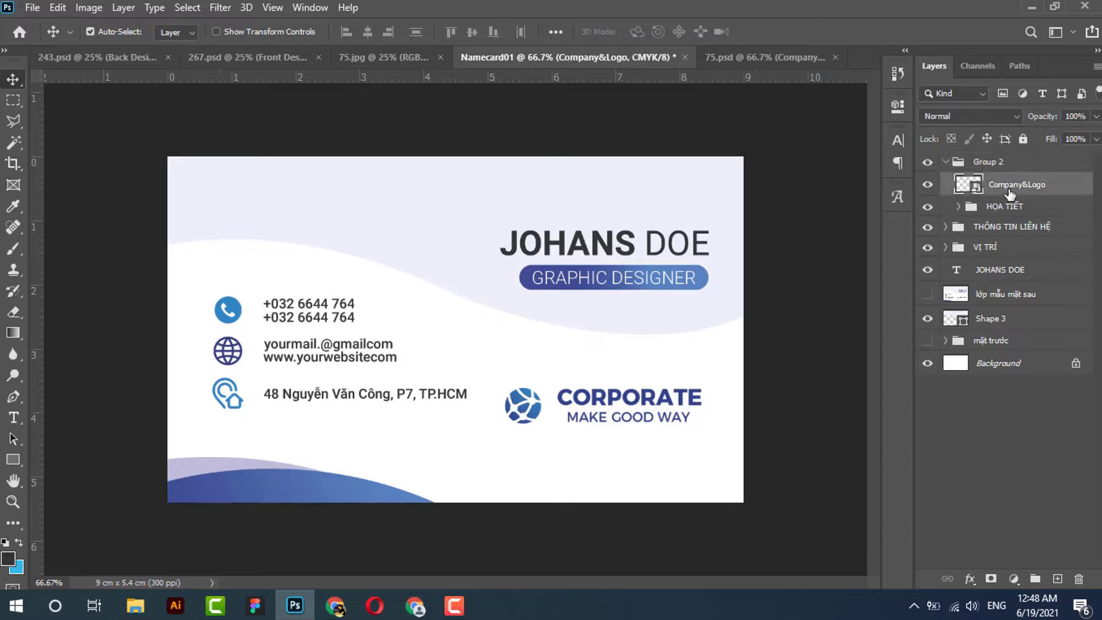
drag(1009, 193, 1001, 217)
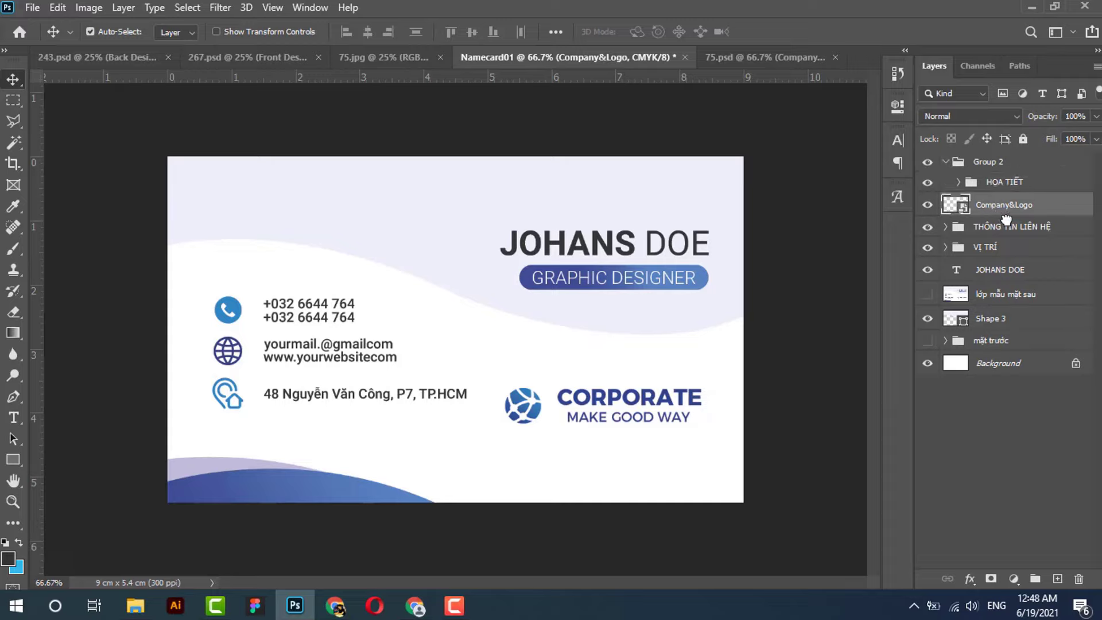
click(945, 162)
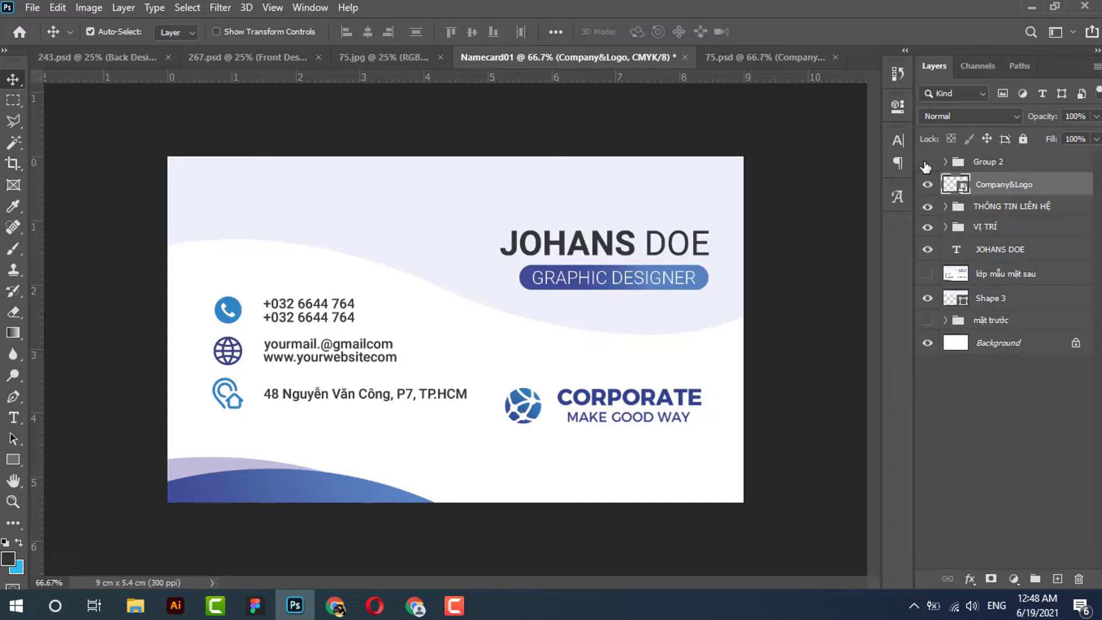
click(928, 163)
click(944, 162)
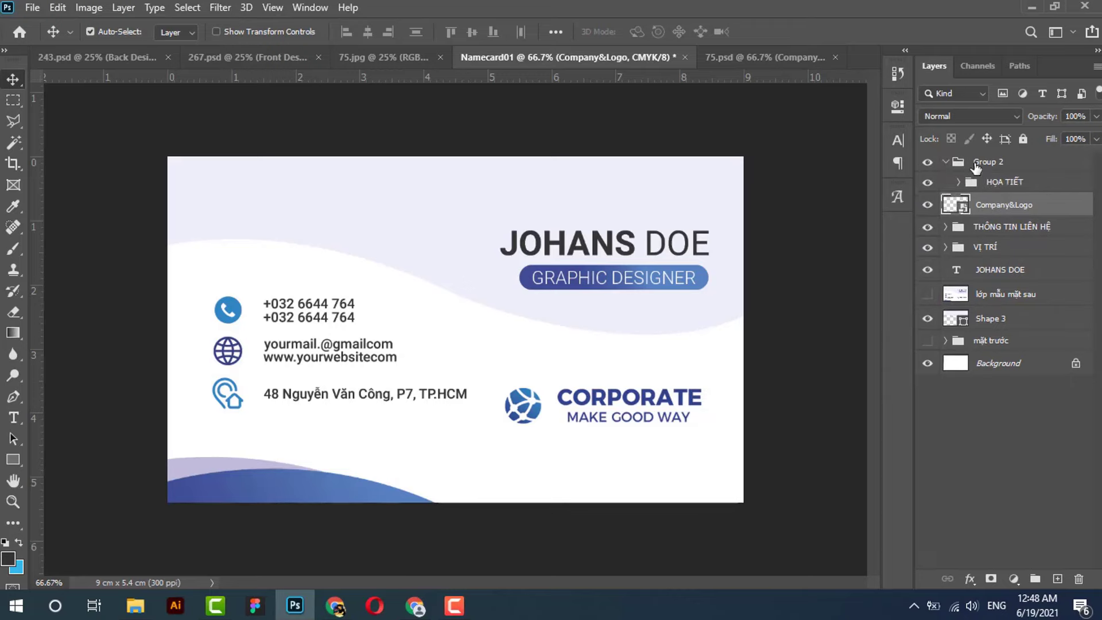
Step: Ungroup Group 2 so its layers sit loose at the top of the stack
click(1007, 183)
right_click(1007, 182)
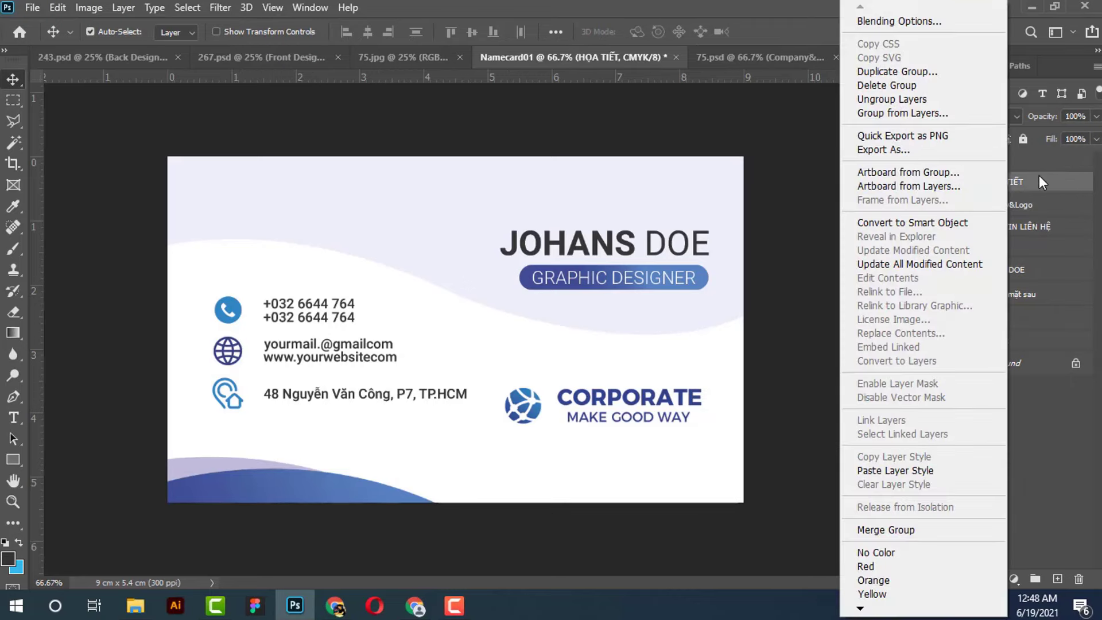
click(1038, 175)
click(1022, 168)
right_click(1022, 171)
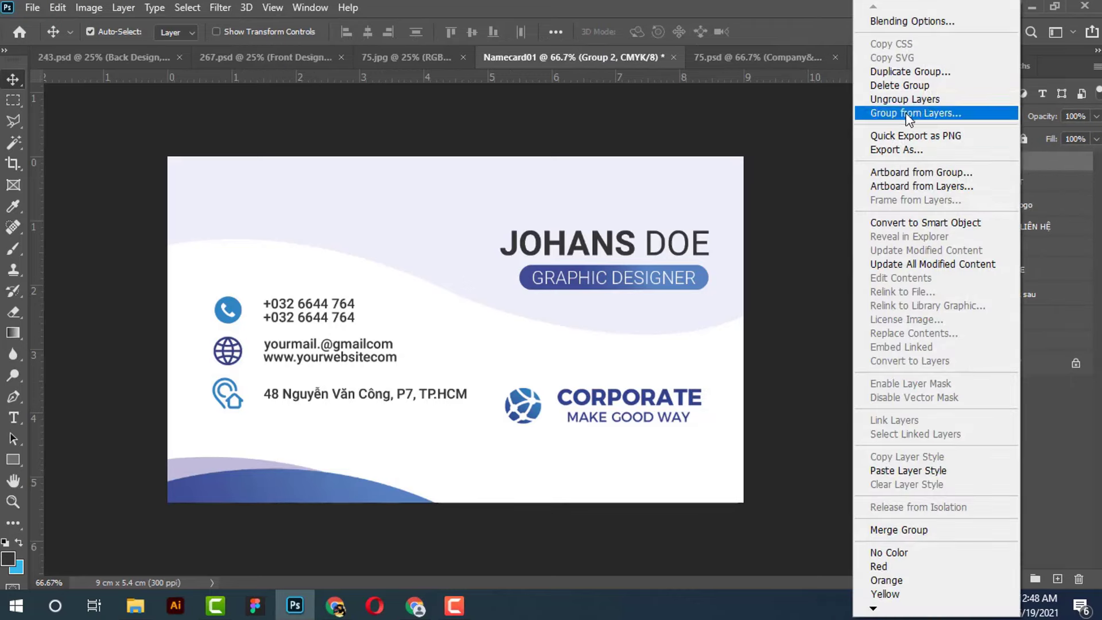
click(910, 102)
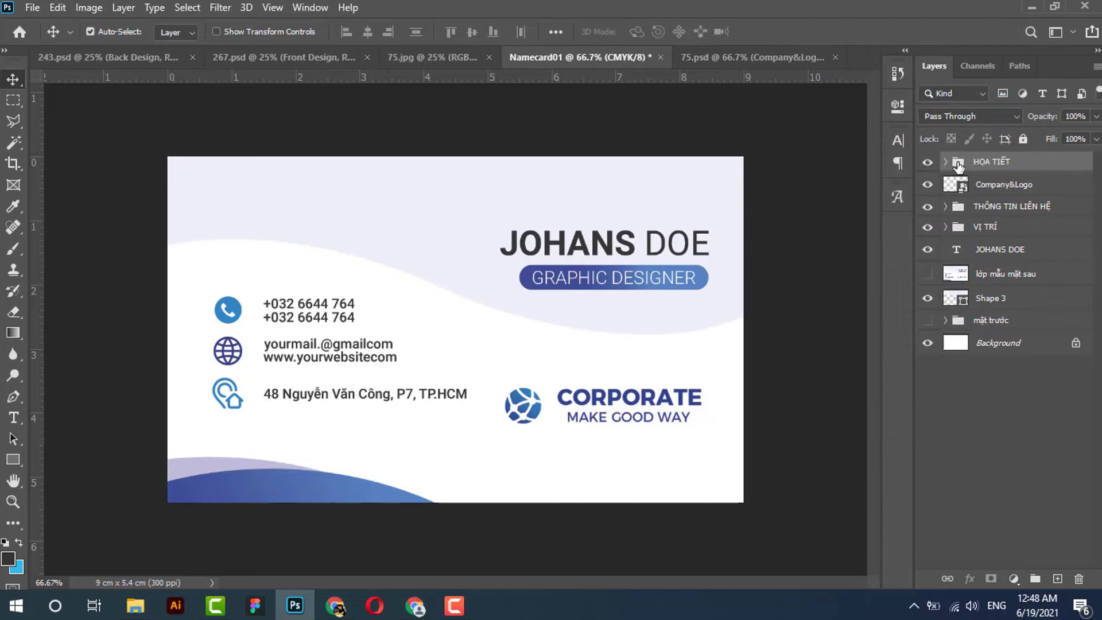
Step: Check the HỌA TIẾT and Shape 3 wave art, then select the JOHANS DOE and VỊ TRÍ layers
click(927, 163)
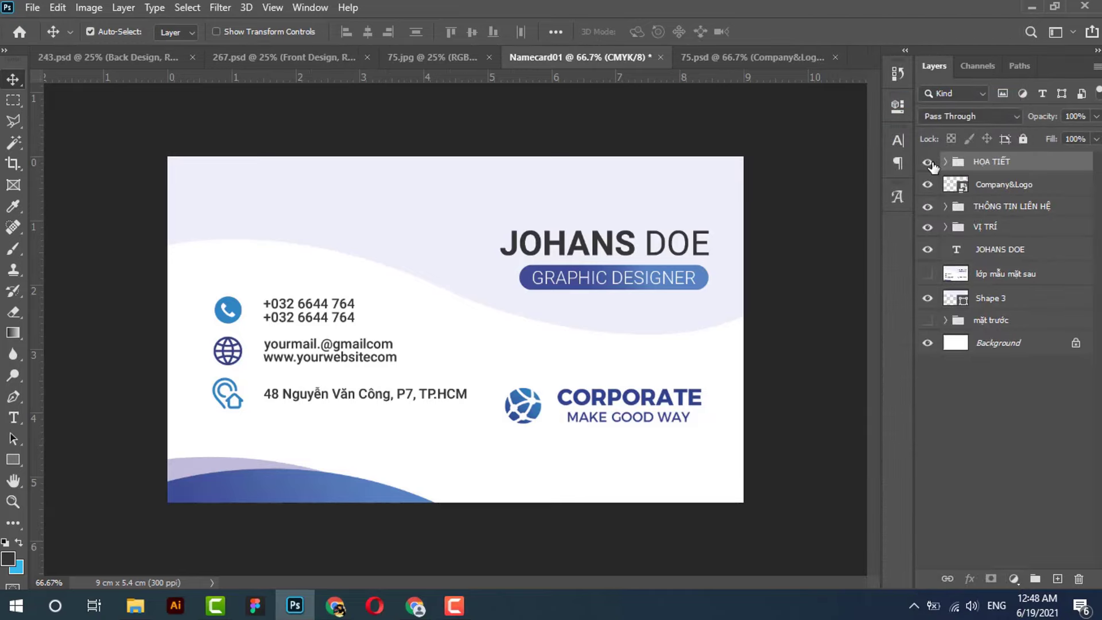
click(728, 216)
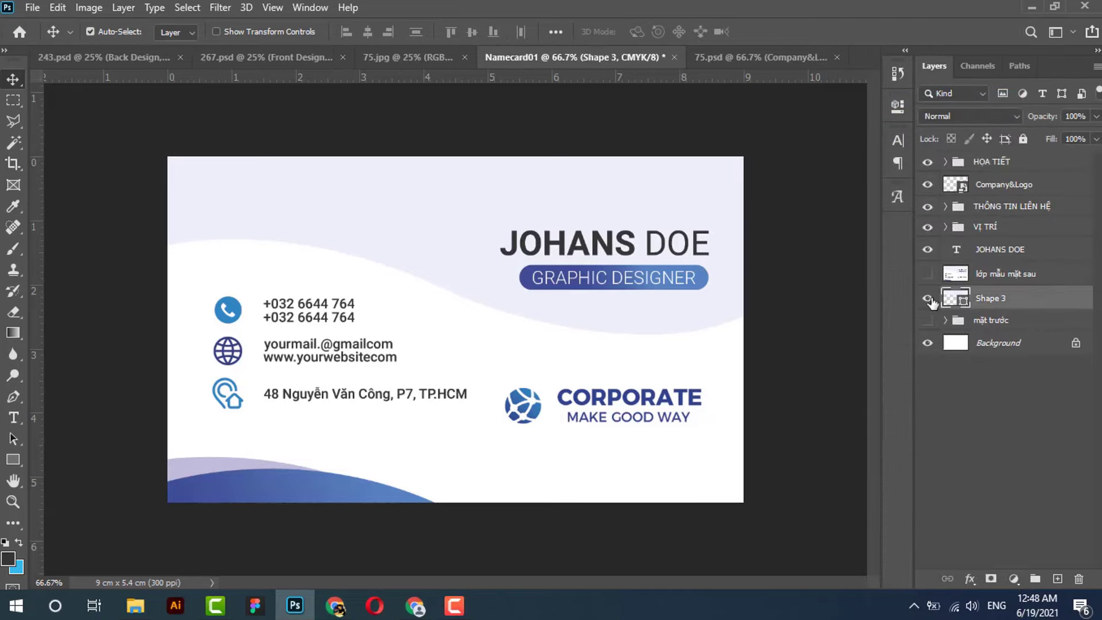
click(928, 298)
click(982, 248)
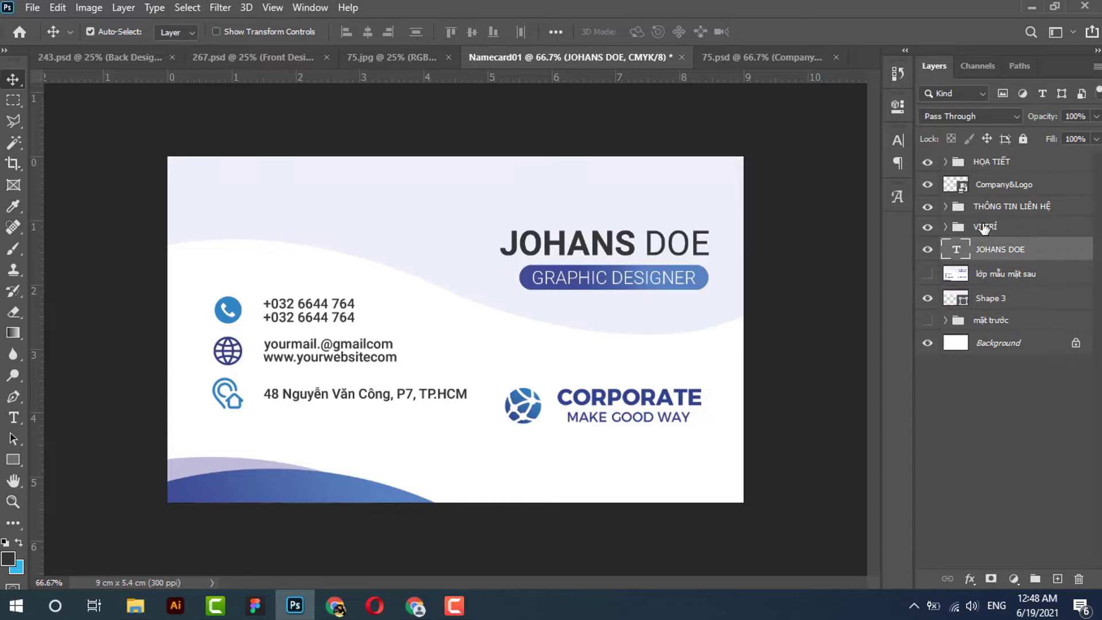
shift+click(984, 226)
Step: Group JOHANS DOE, VỊ TRÍ and THÔNG TIN LIÊN HỆ into a folder named NỘI DUNG
shift+click(987, 206)
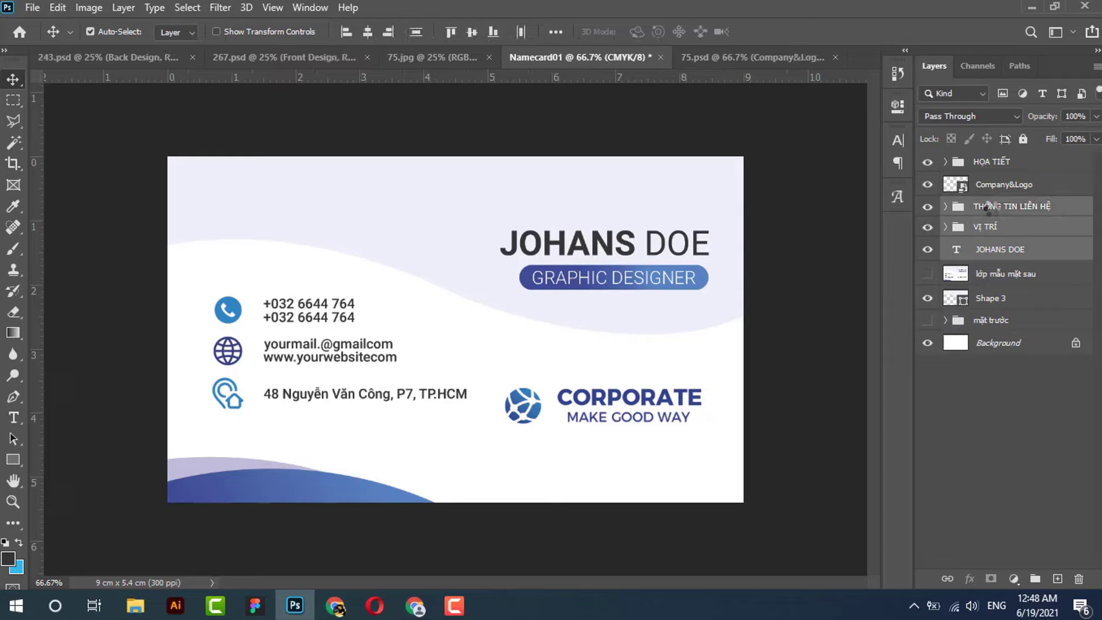
key(ctrl+g)
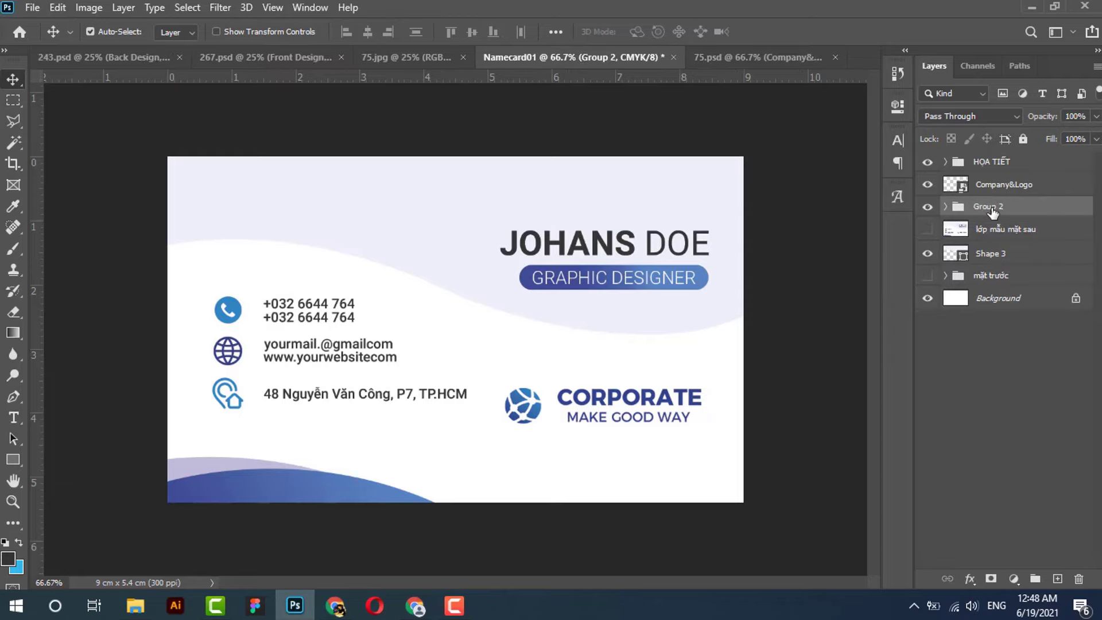
double_click(991, 206)
text(NỘI DUNG)
key(Return)
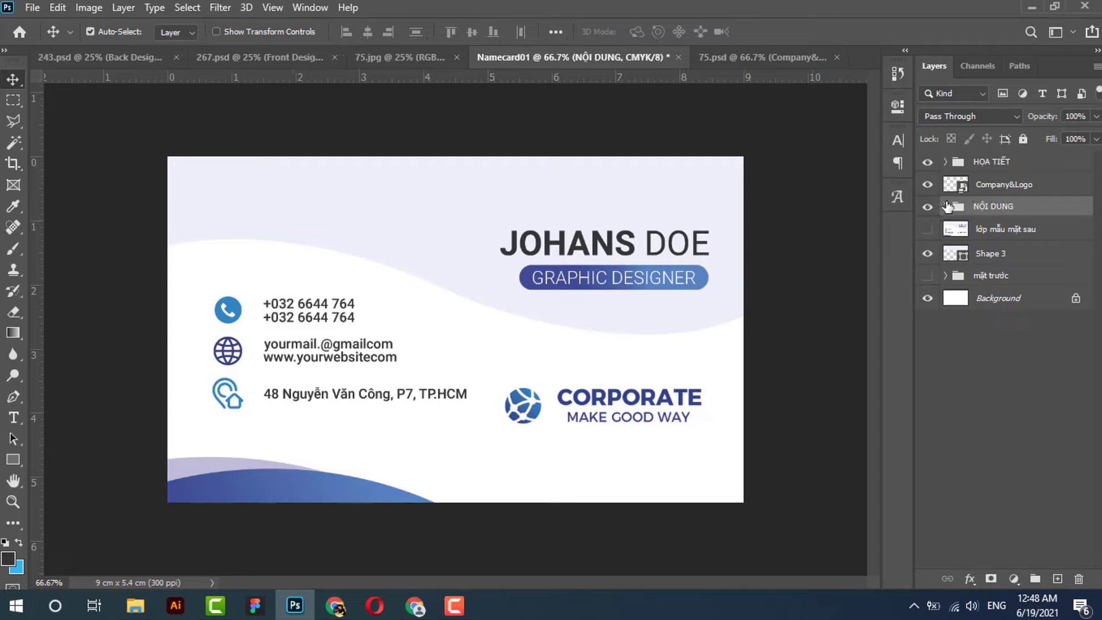
Step: Check the NỘI DUNG group and move the Company&Logo layer into it
click(927, 206)
click(927, 206)
click(927, 207)
drag(993, 192, 993, 206)
click(927, 182)
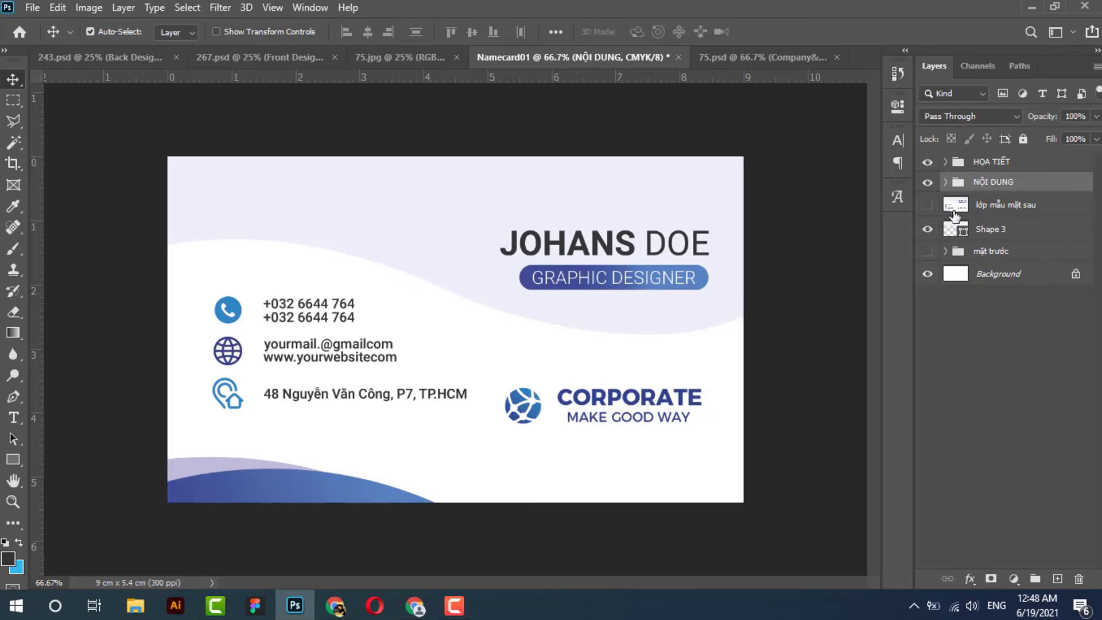
Step: Centre the NỘI DUNG contents horizontally and vertically on the whole card
click(19, 100)
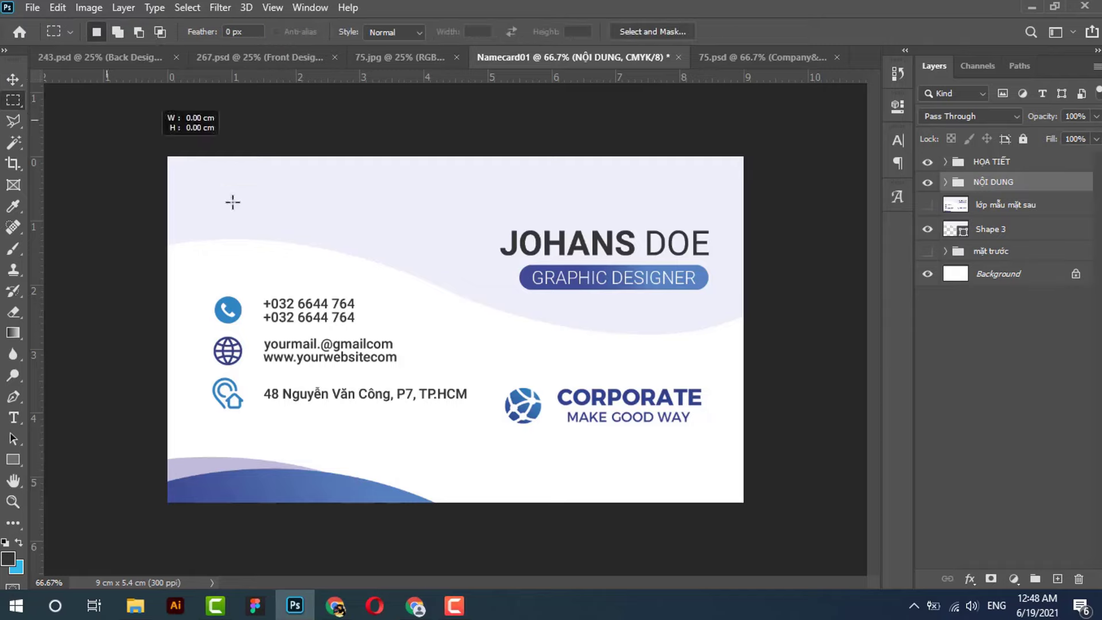
key(ctrl+a)
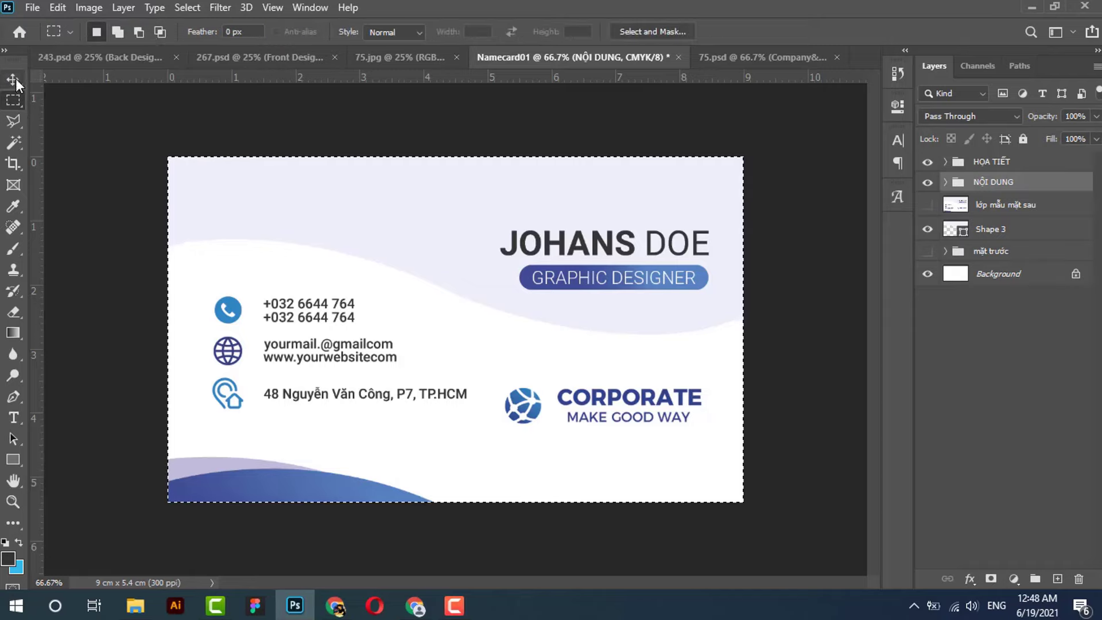
click(15, 79)
click(369, 30)
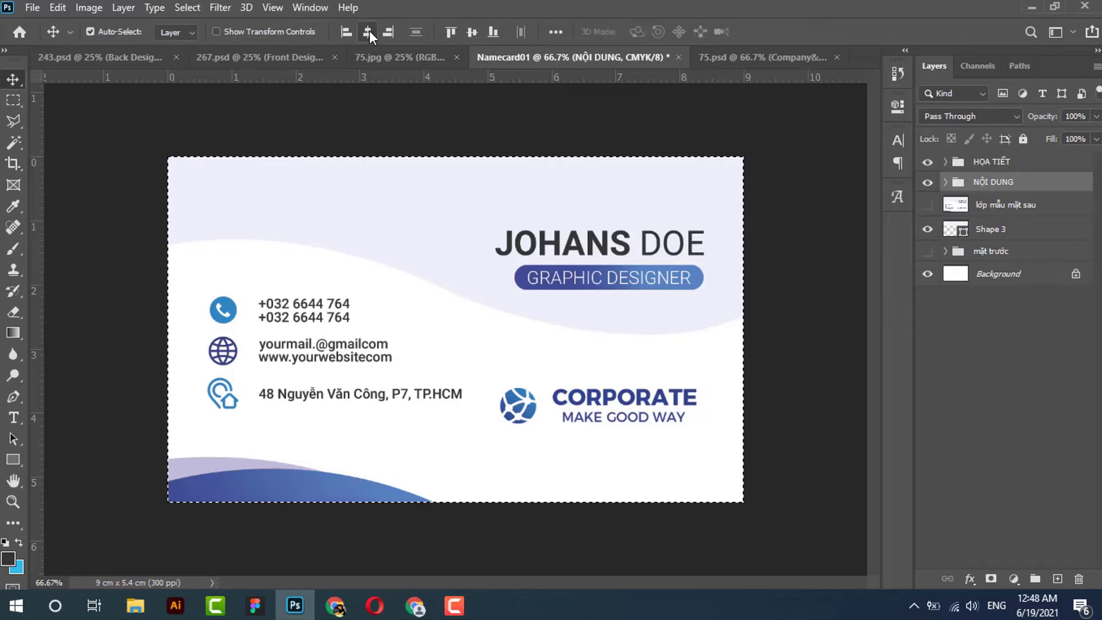
click(471, 31)
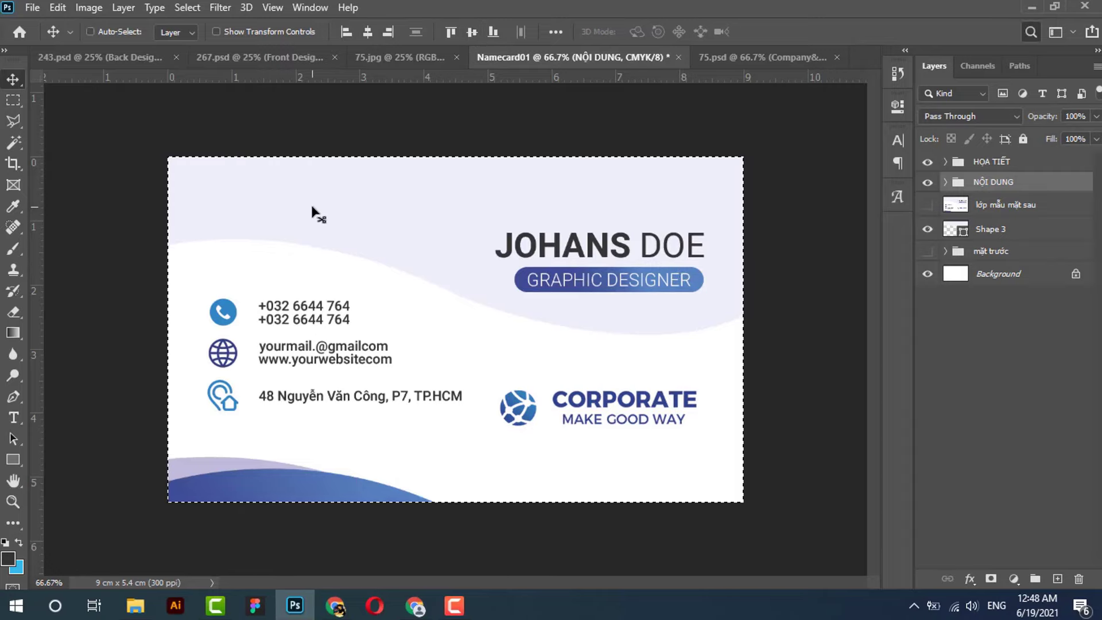
key(ctrl+d)
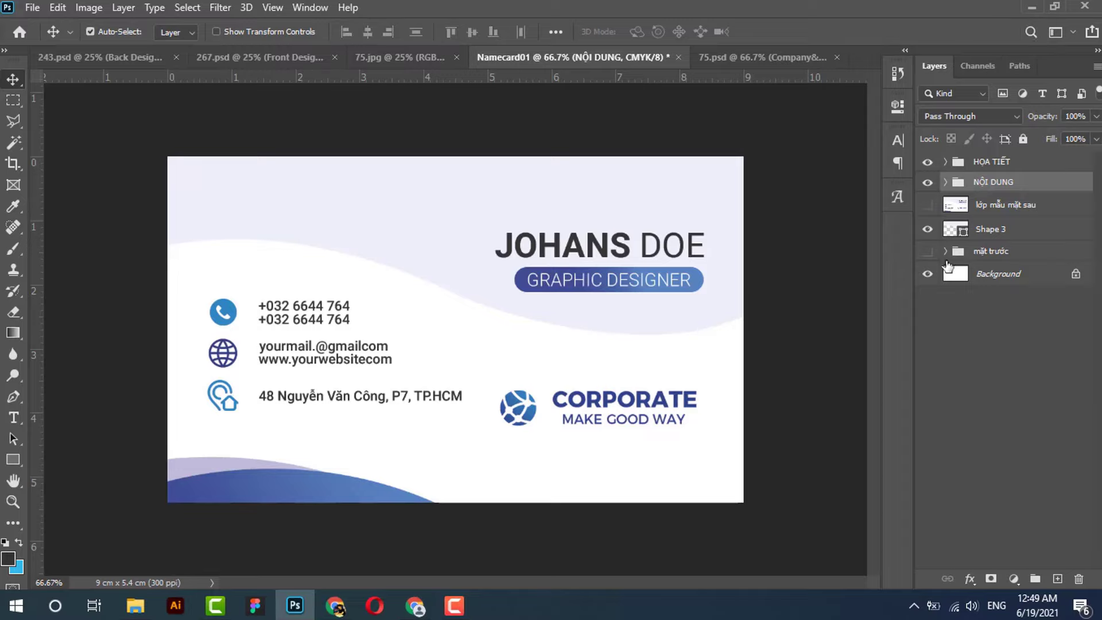
Step: Group the HỌA TIẾT and NỘI DUNG folders into a group named MẶT SAU
click(927, 182)
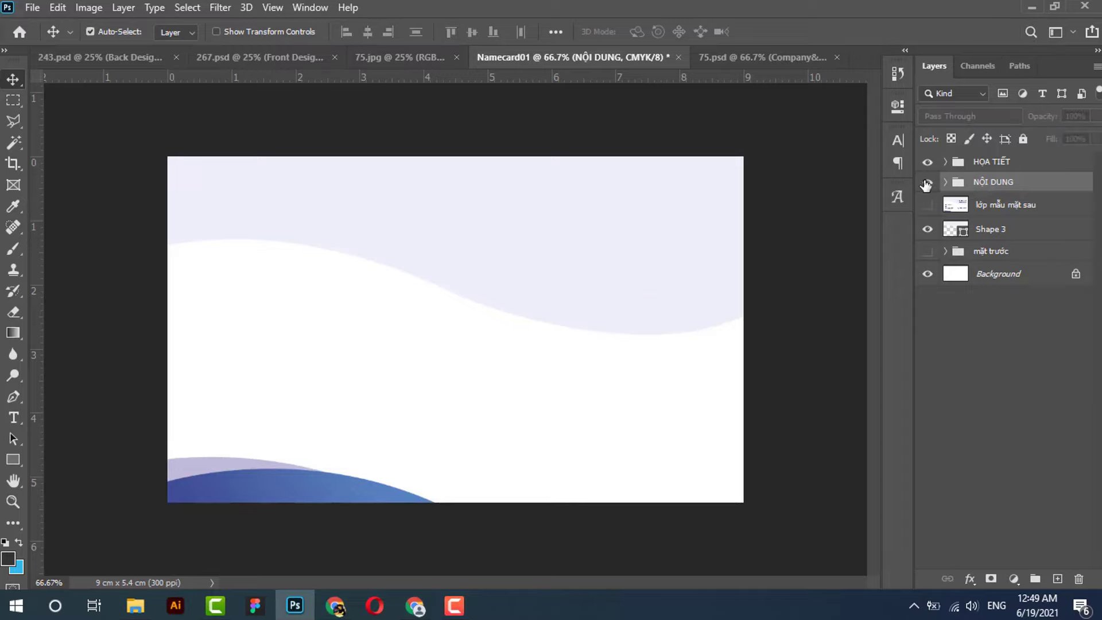
ctrl+click(988, 163)
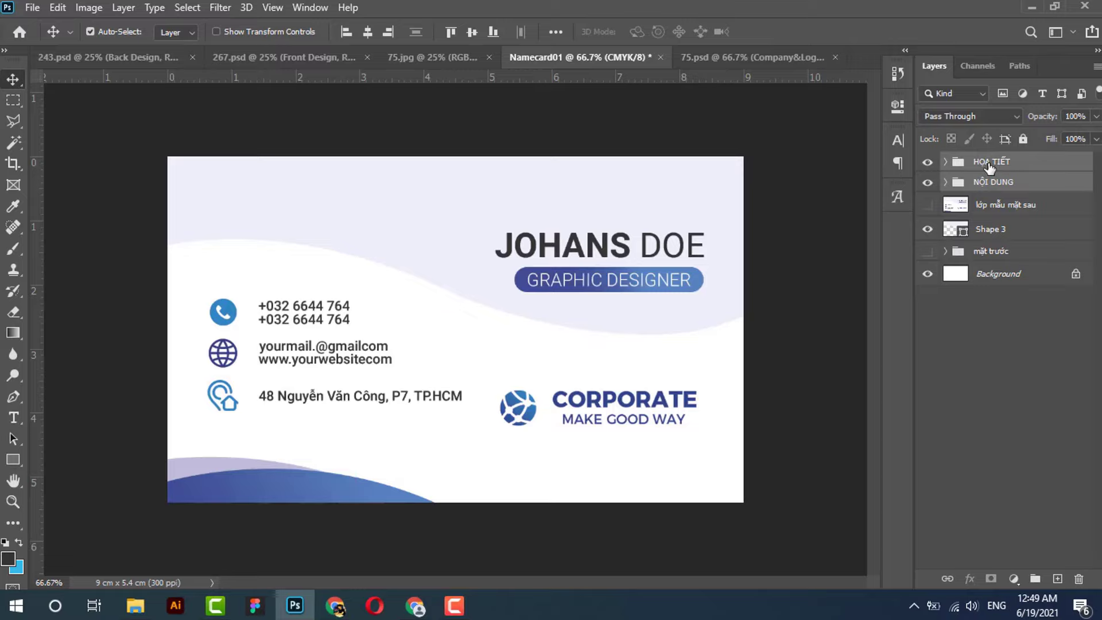
key(ctrl+g)
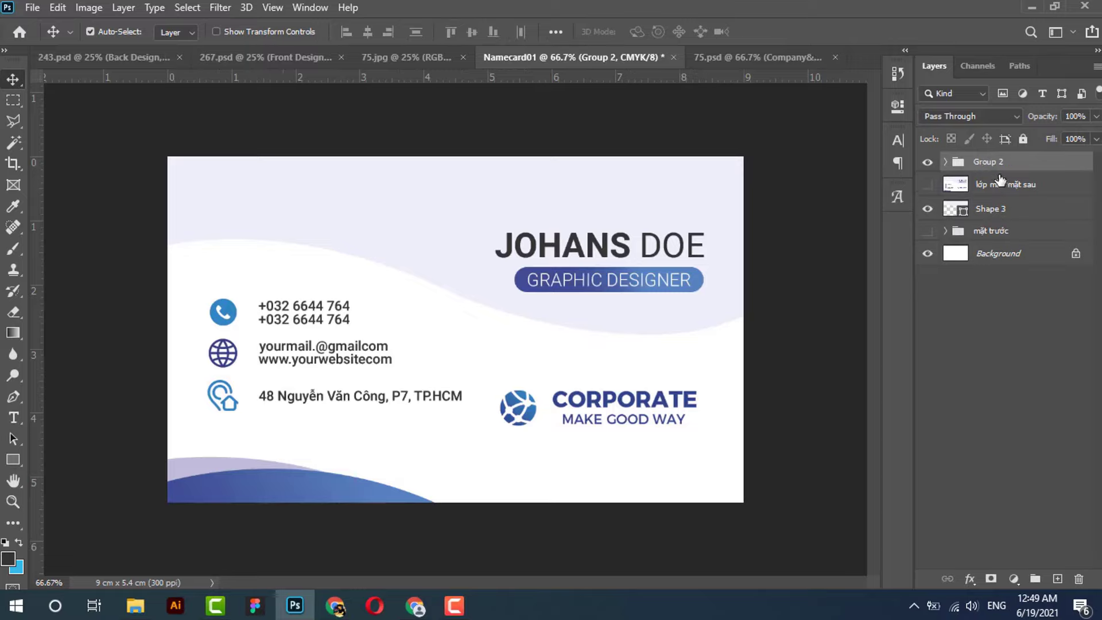
double_click(990, 162)
text(MA)
key(Return)
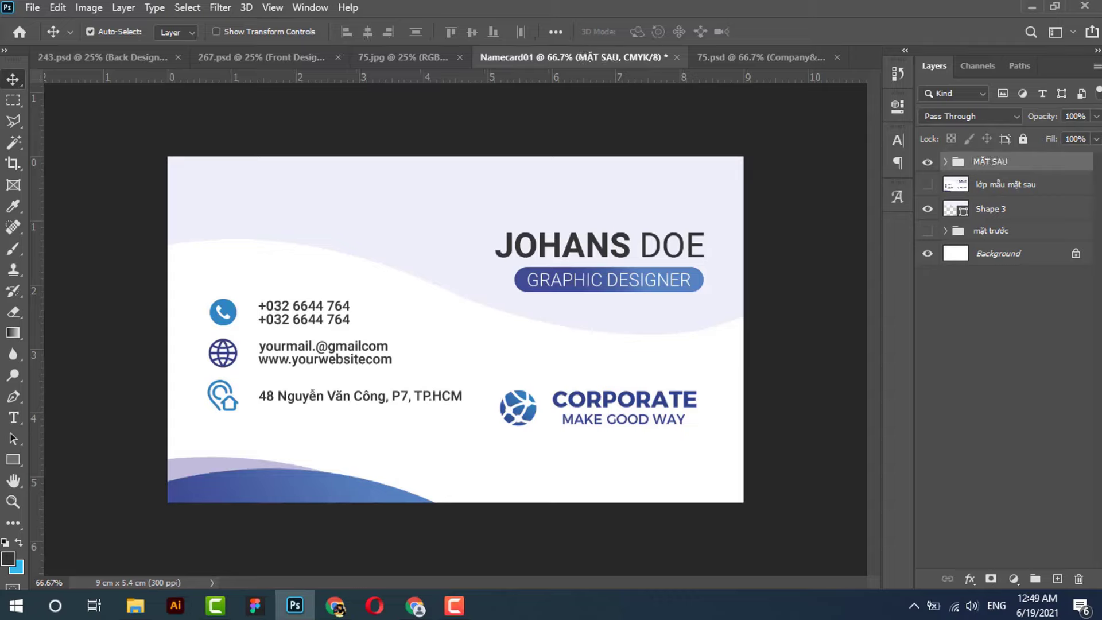
Step: Toggle and expand the MẶT SAU group to verify it holds HỌA TIẾT, NỘI DUNG and Shape 3
click(927, 163)
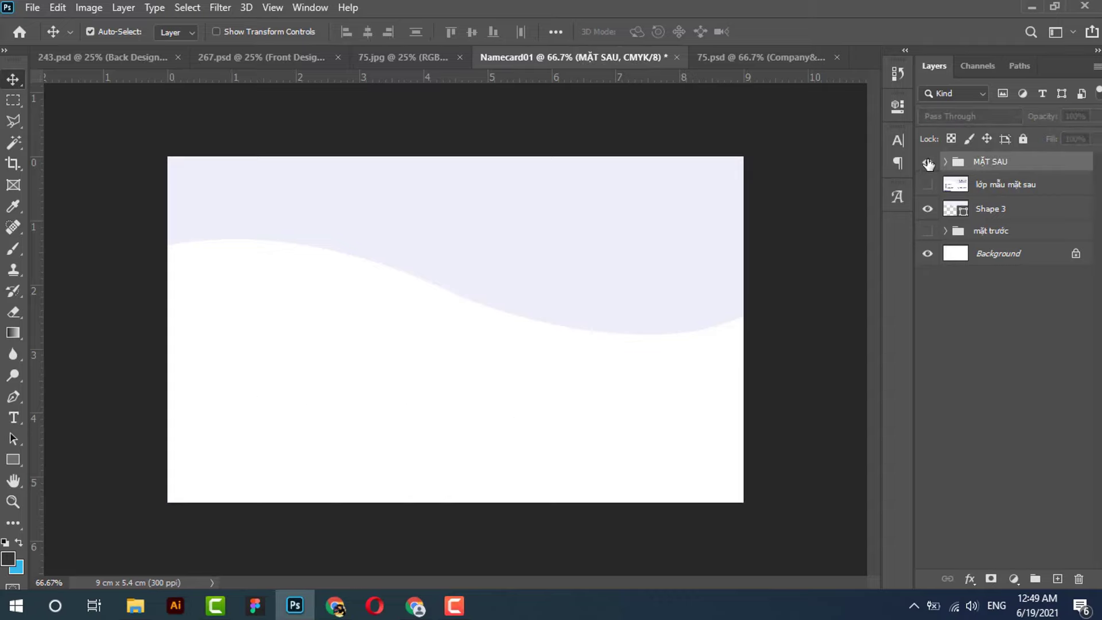
click(927, 162)
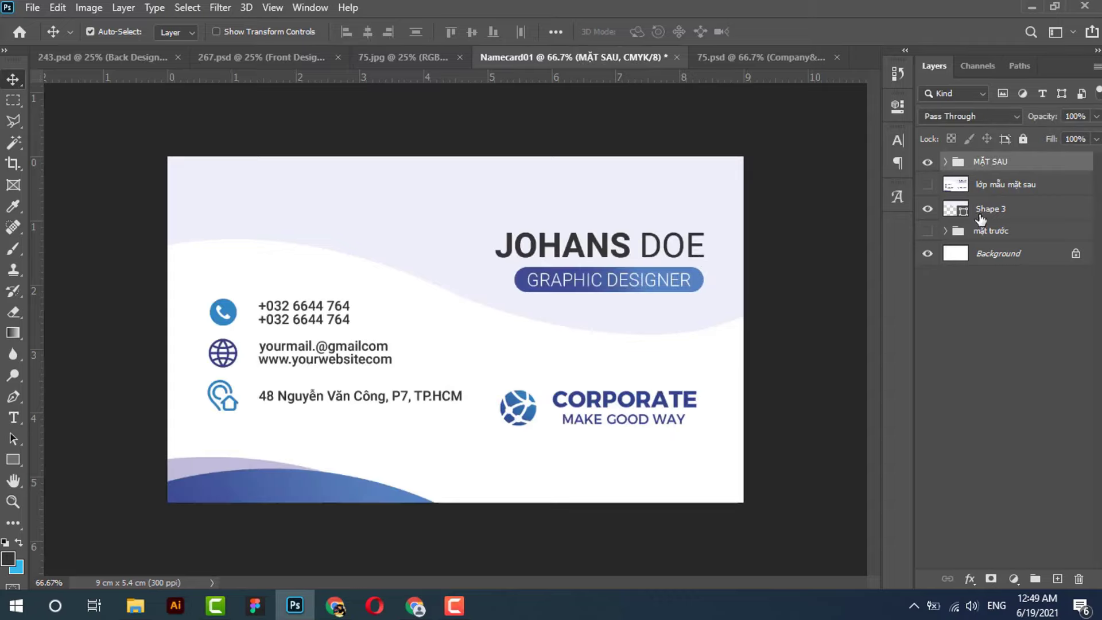
click(980, 218)
click(944, 162)
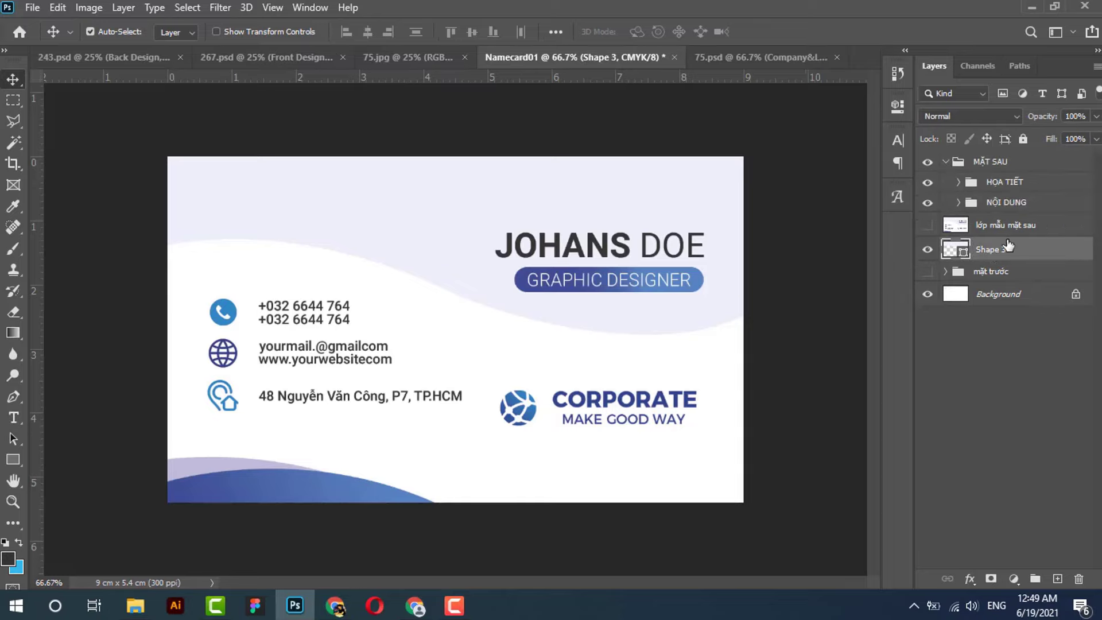
click(957, 162)
click(944, 162)
click(927, 163)
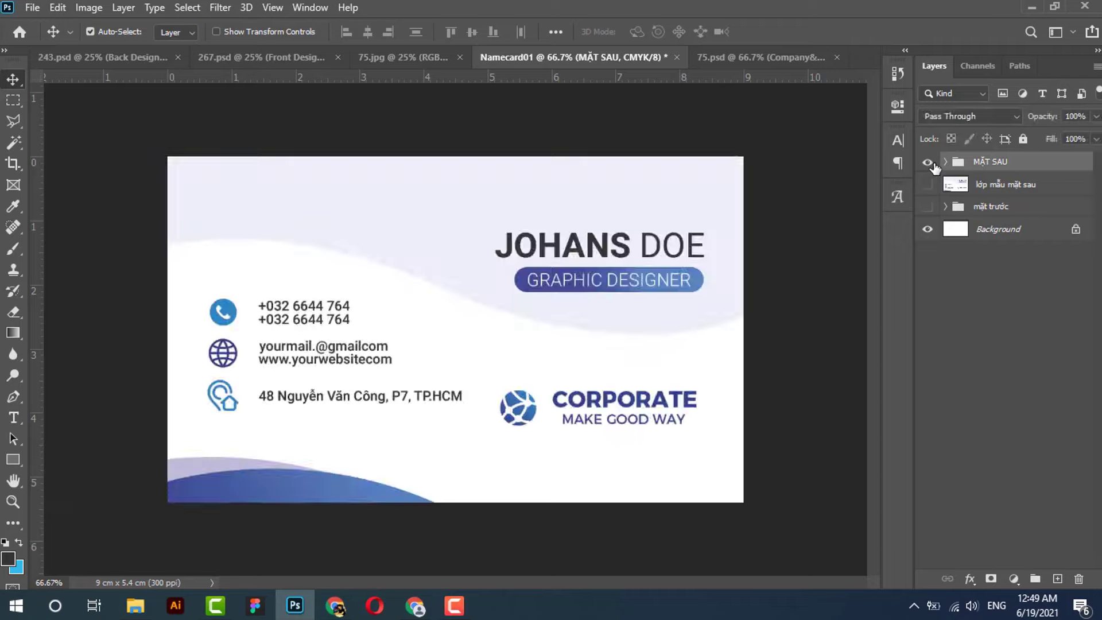
Step: Hide the back side and turn on the mặt 01 blue wave shapes inside mặt trước
click(928, 163)
click(927, 206)
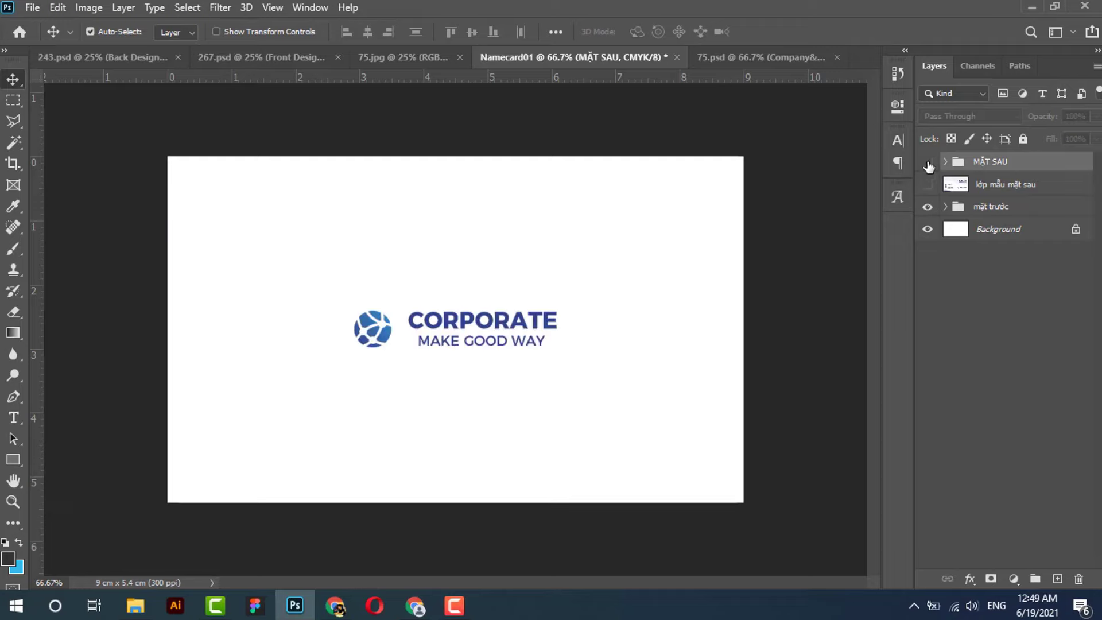
click(927, 208)
click(953, 207)
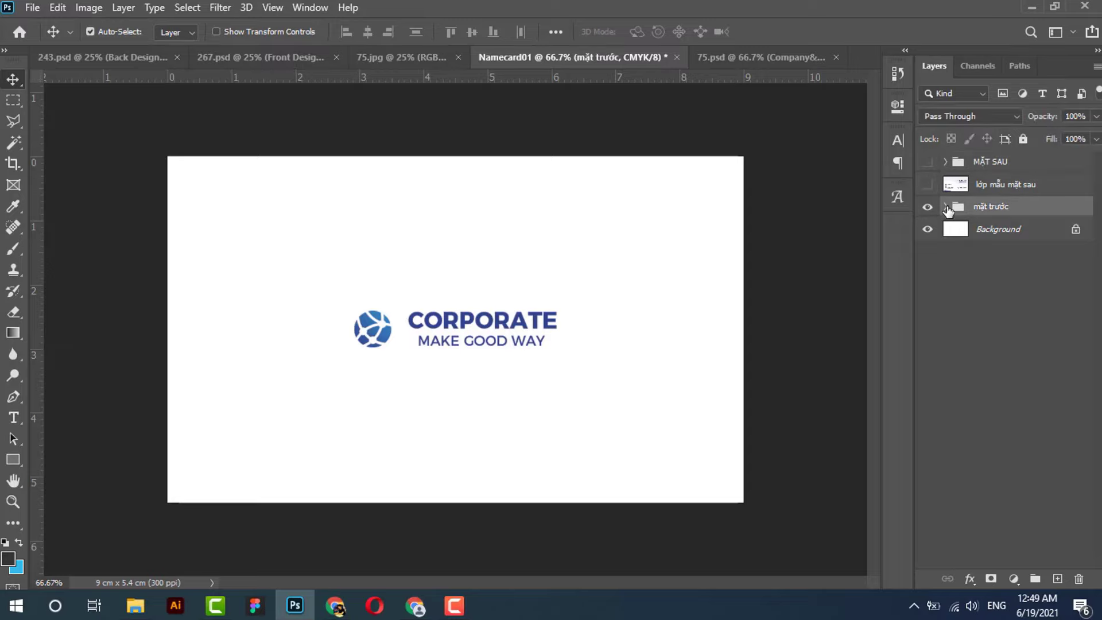
click(945, 206)
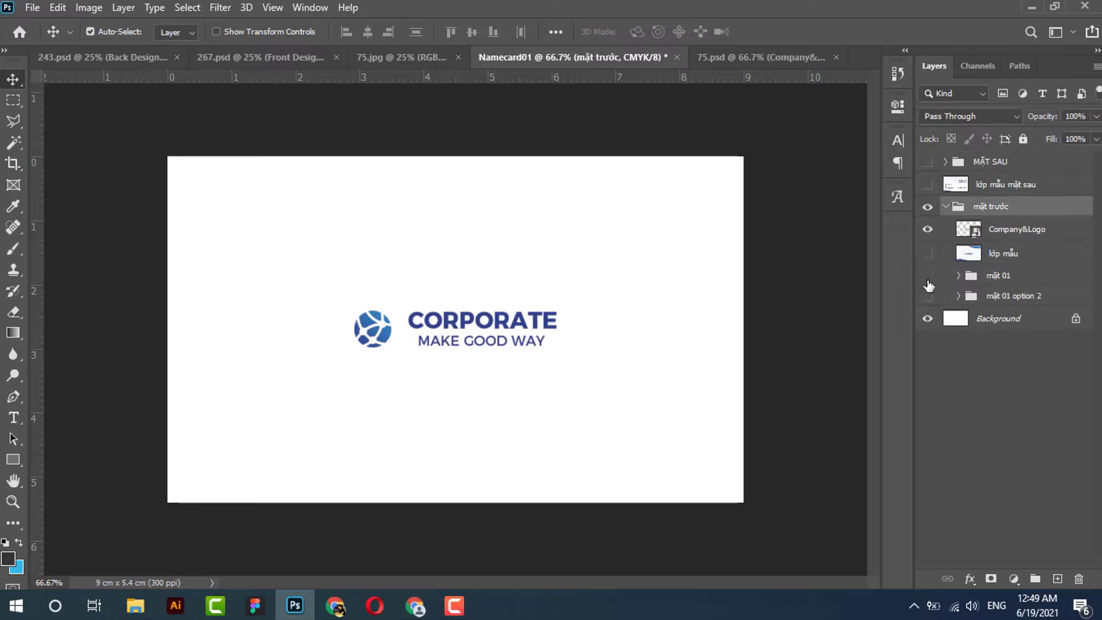
click(926, 275)
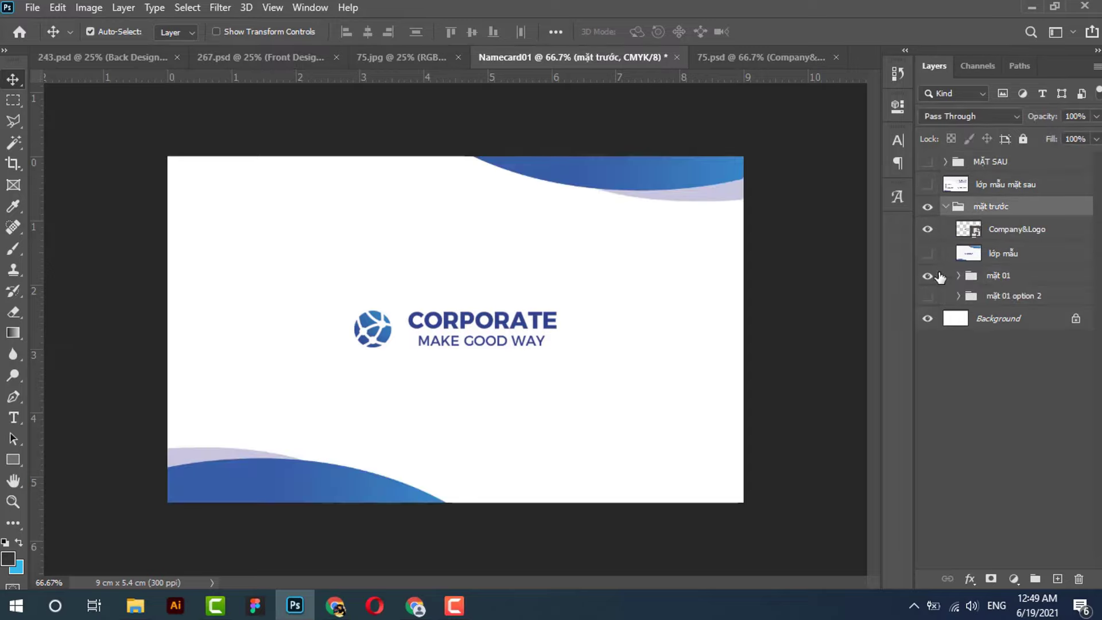
click(945, 206)
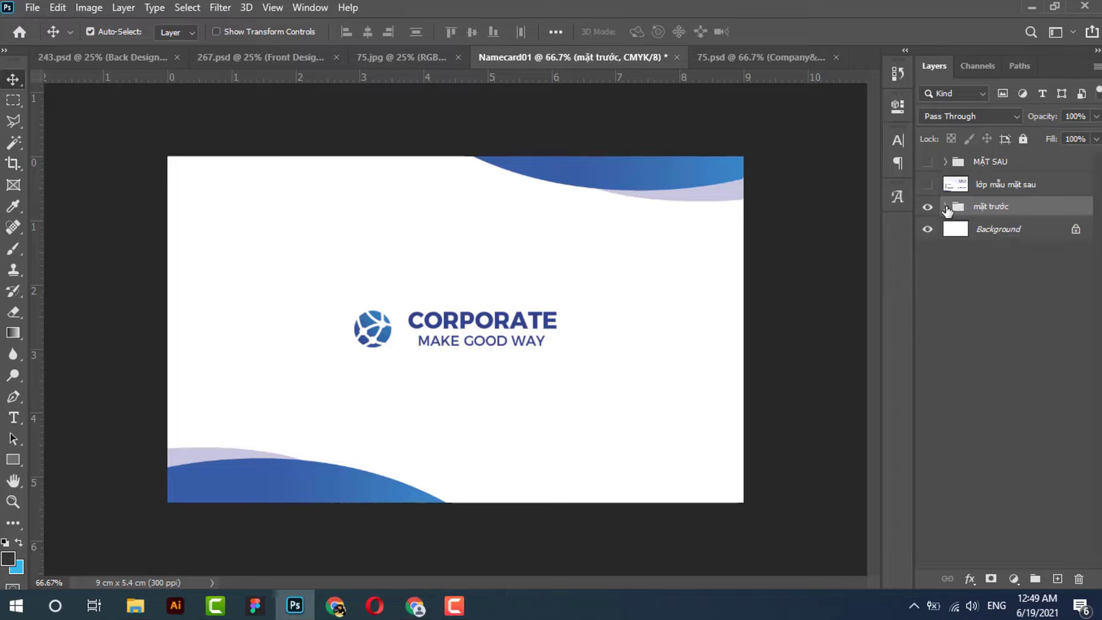
click(927, 206)
click(927, 206)
Step: Compare front and back designs, ending with only mặt trước visible and MẶT SAU hidden
click(927, 162)
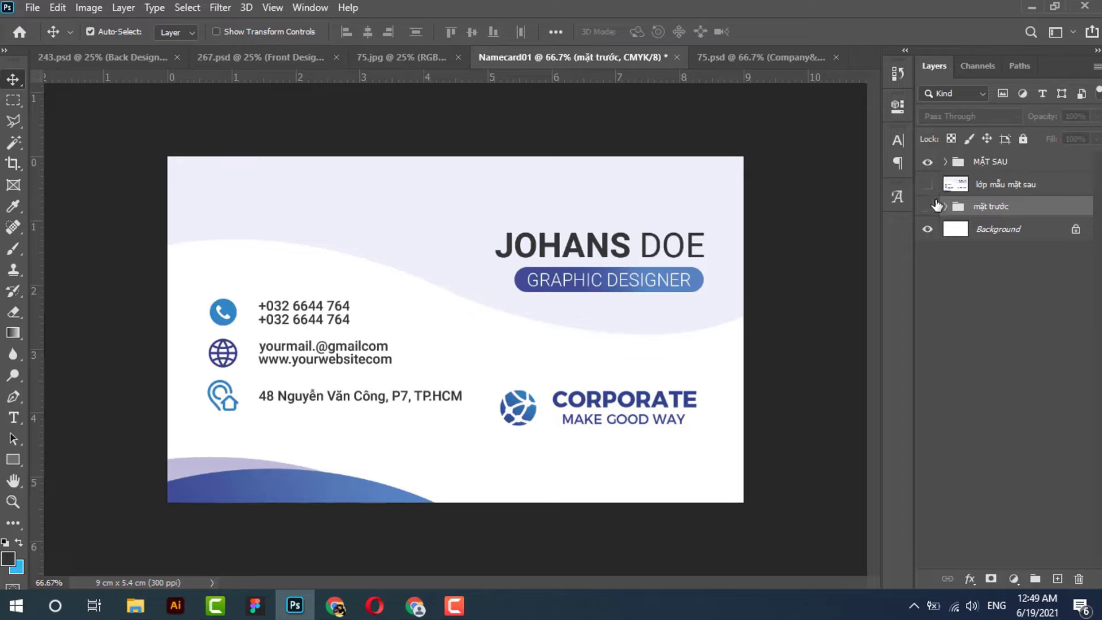
click(927, 208)
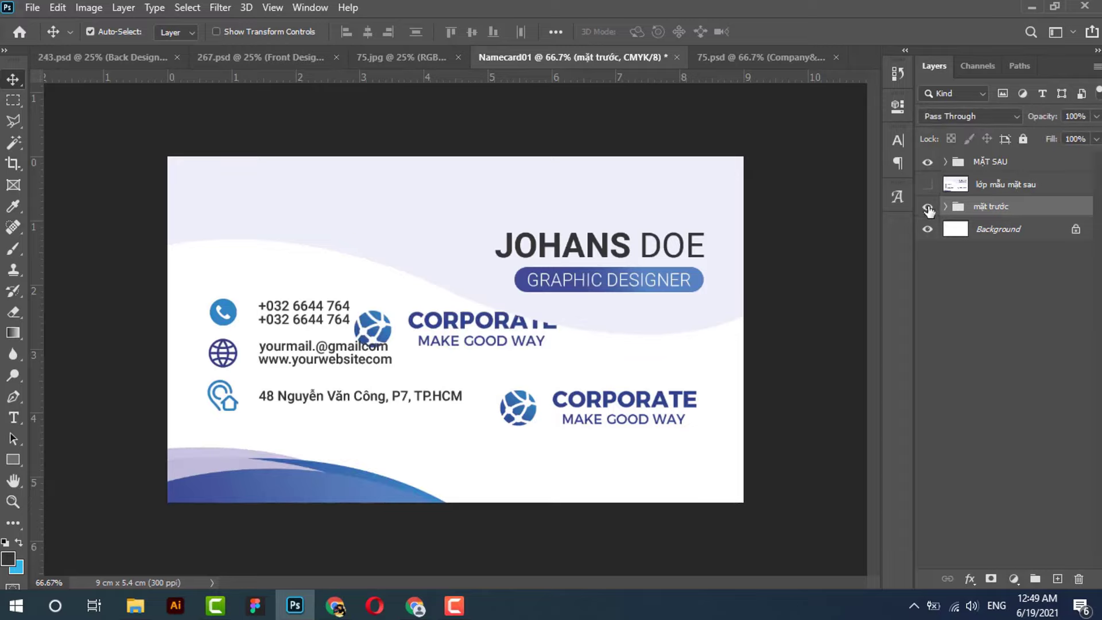
click(928, 208)
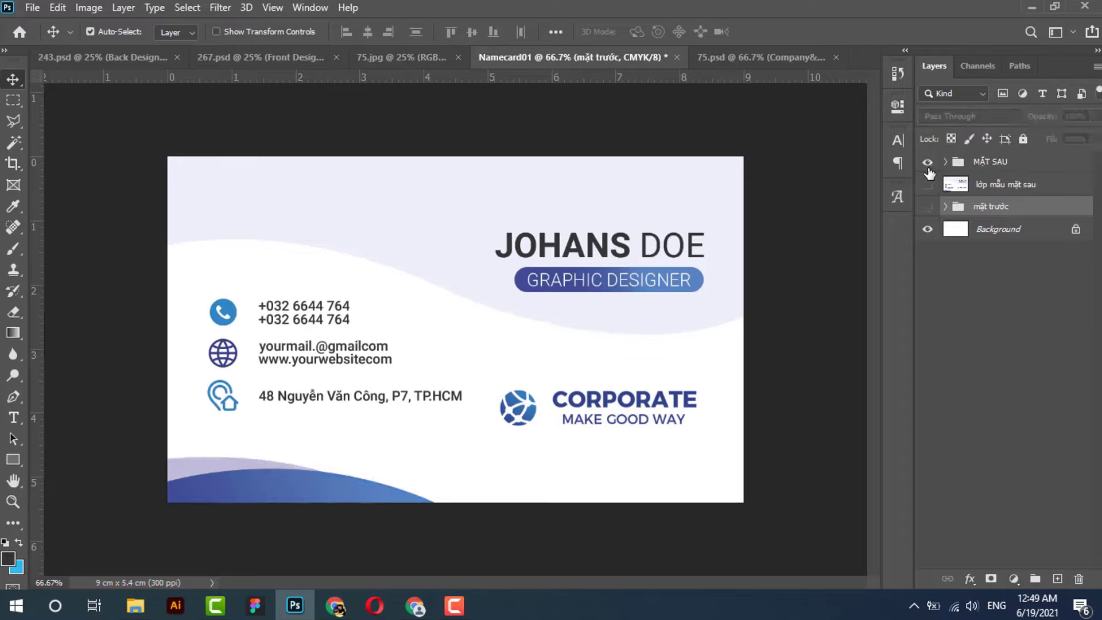
click(927, 163)
click(927, 207)
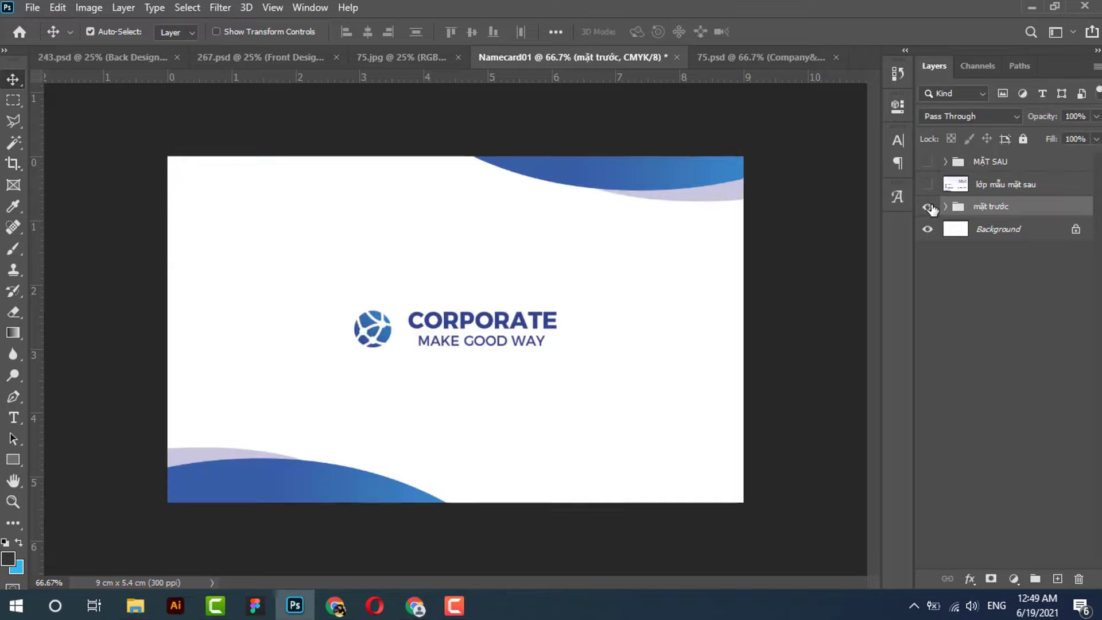
click(928, 207)
click(927, 162)
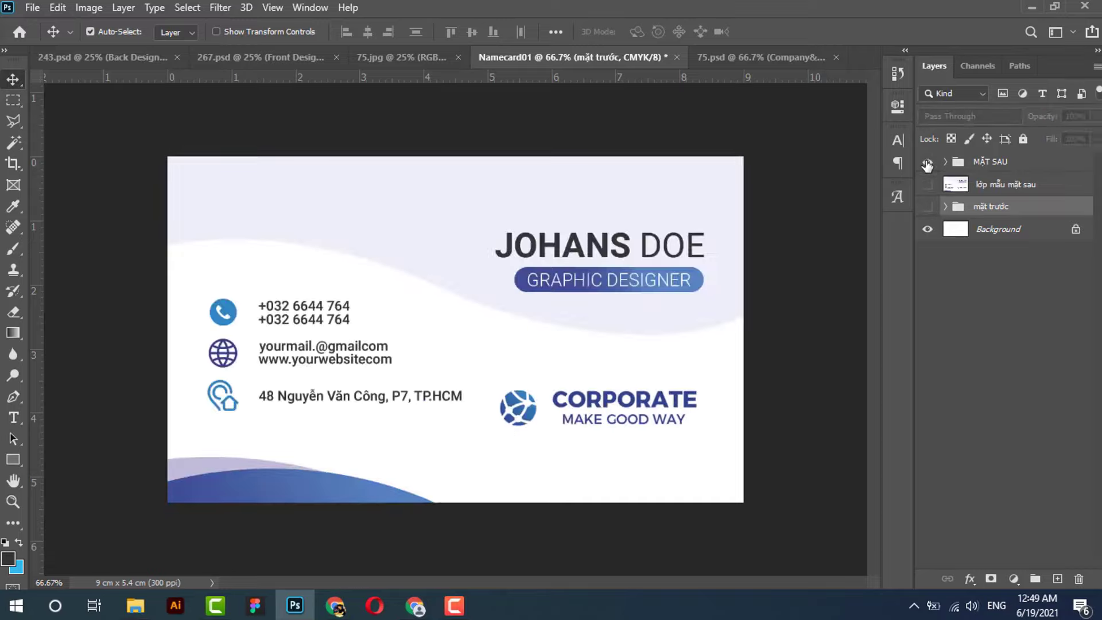
click(927, 162)
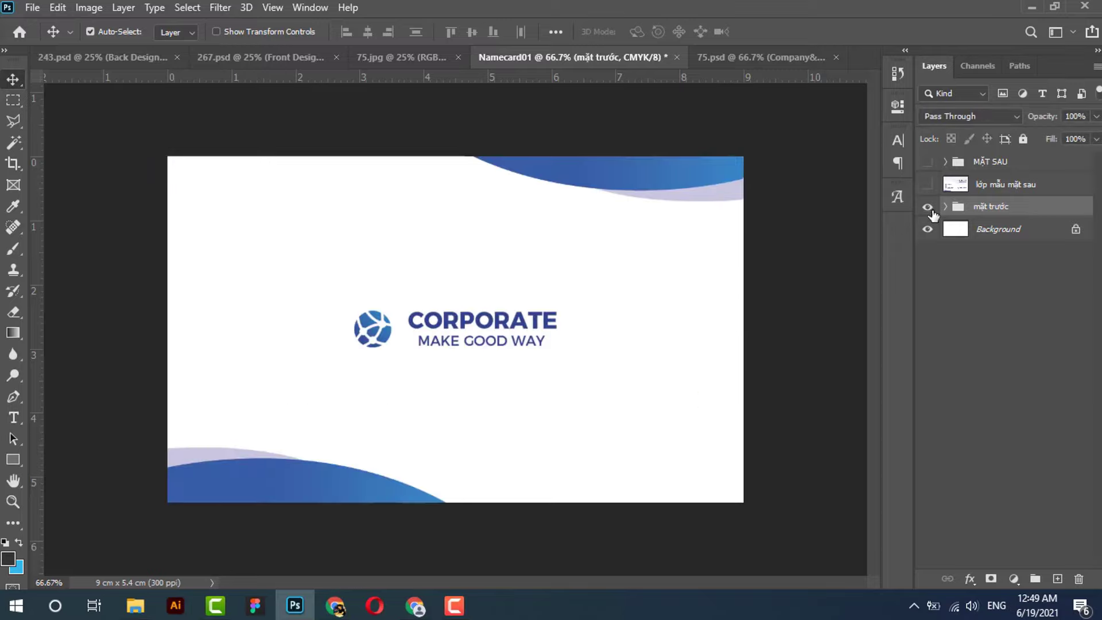
click(927, 207)
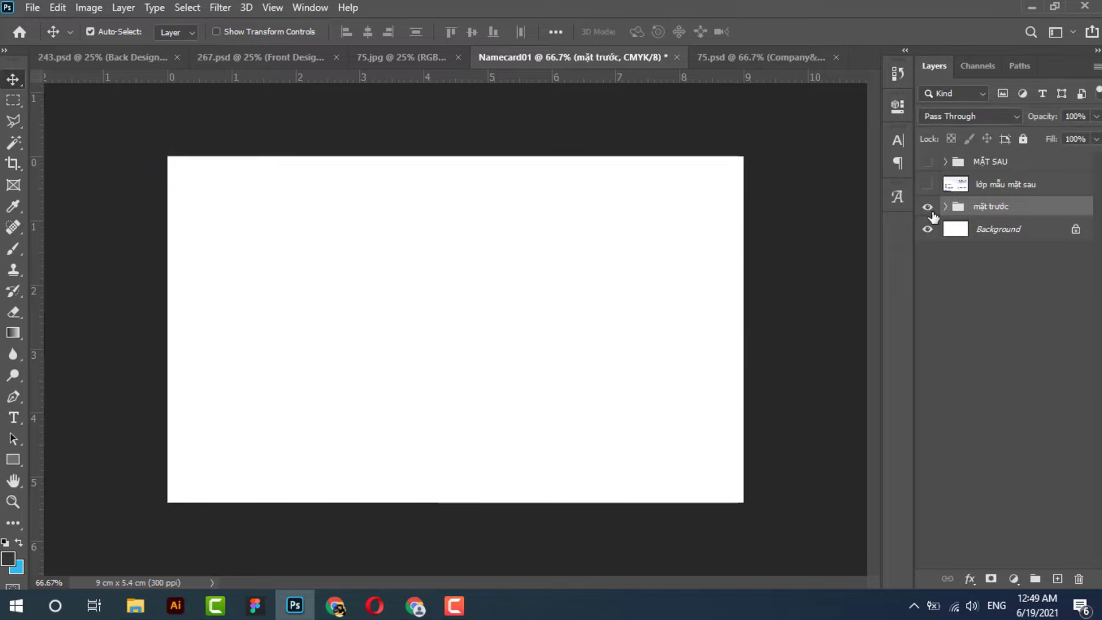
click(927, 207)
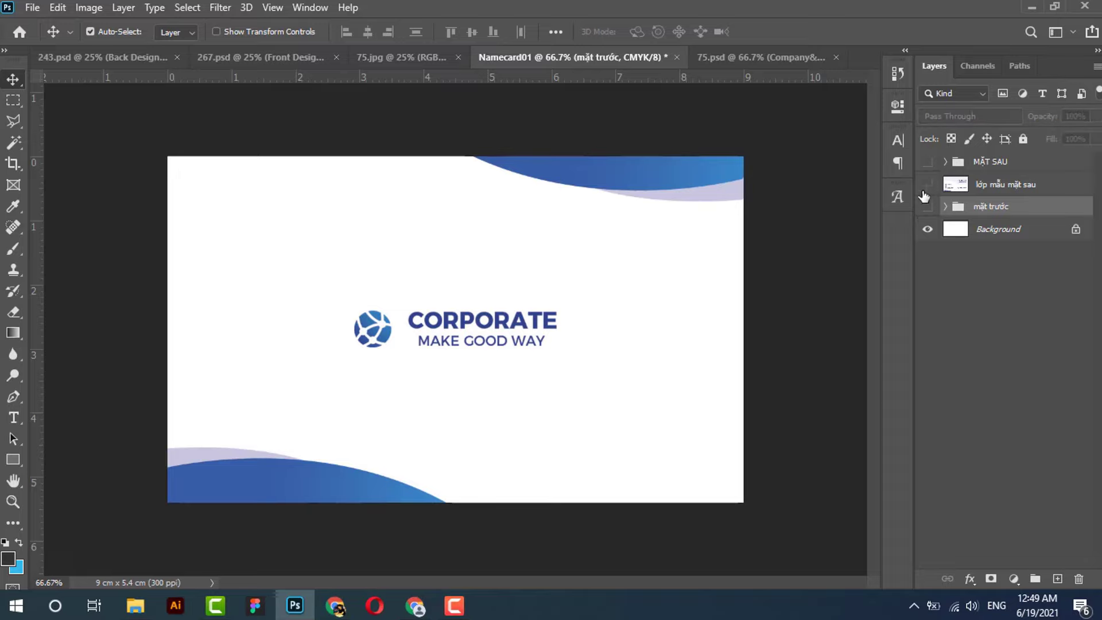
click(926, 163)
click(927, 163)
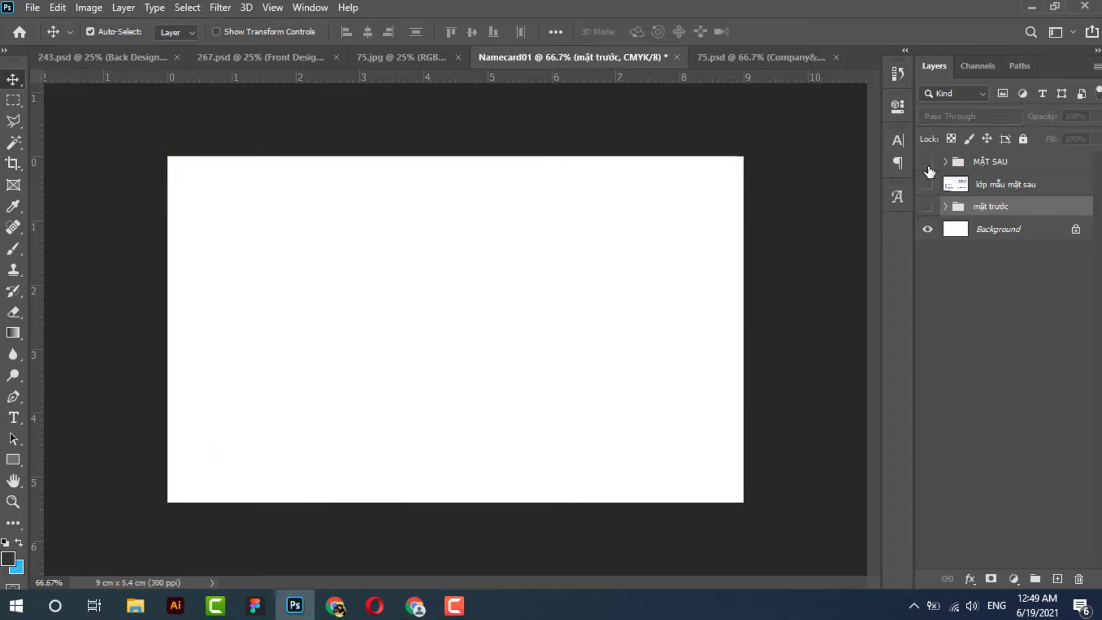
click(927, 164)
click(928, 163)
click(928, 163)
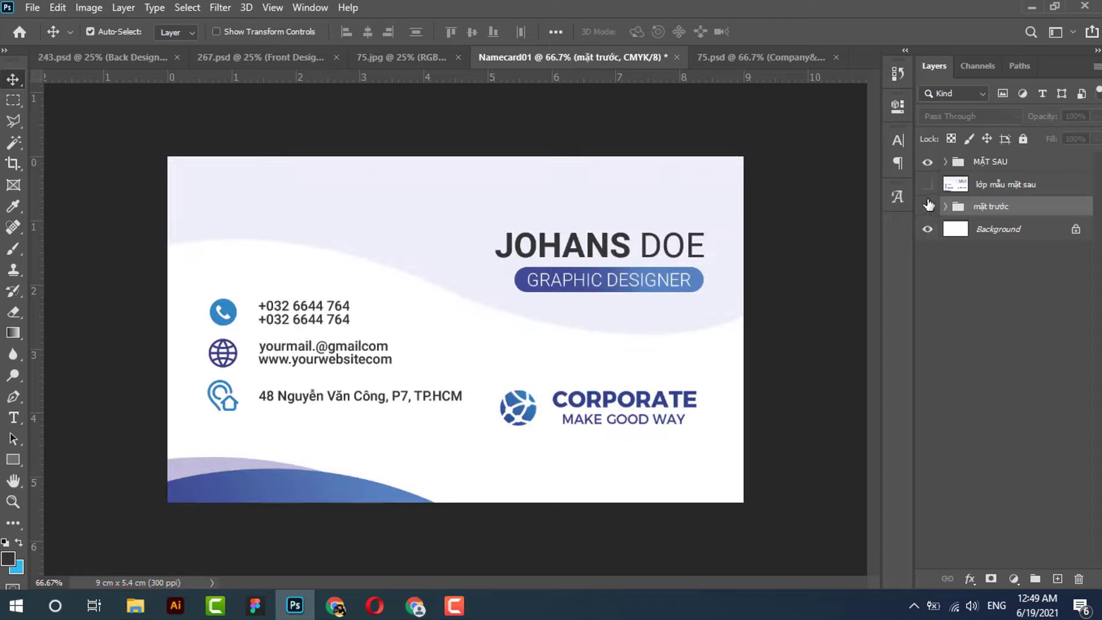
click(927, 163)
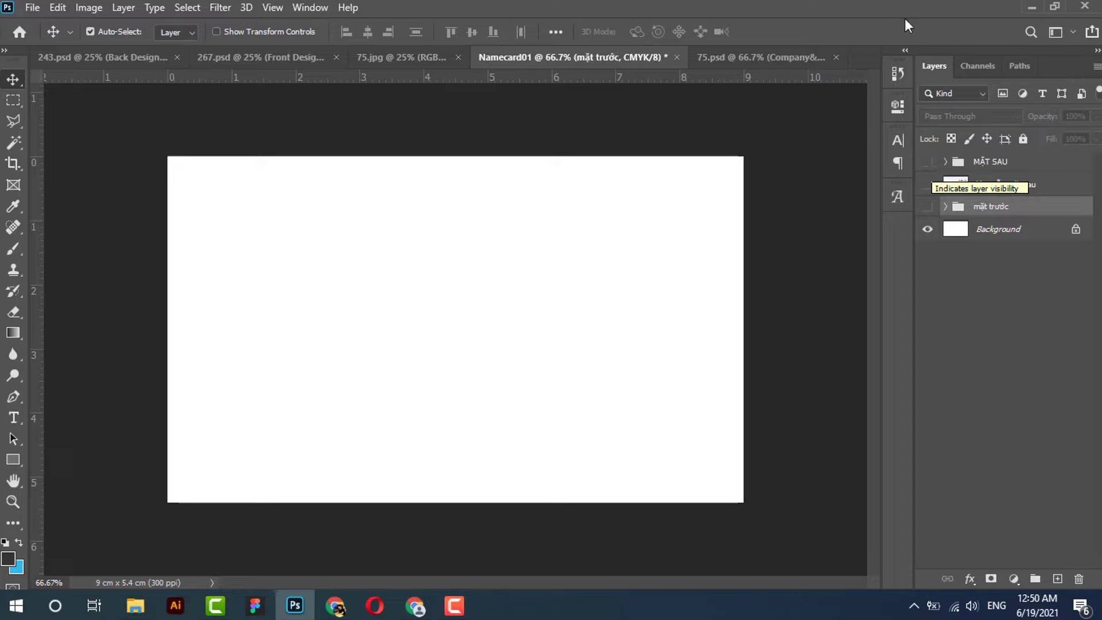
click(927, 207)
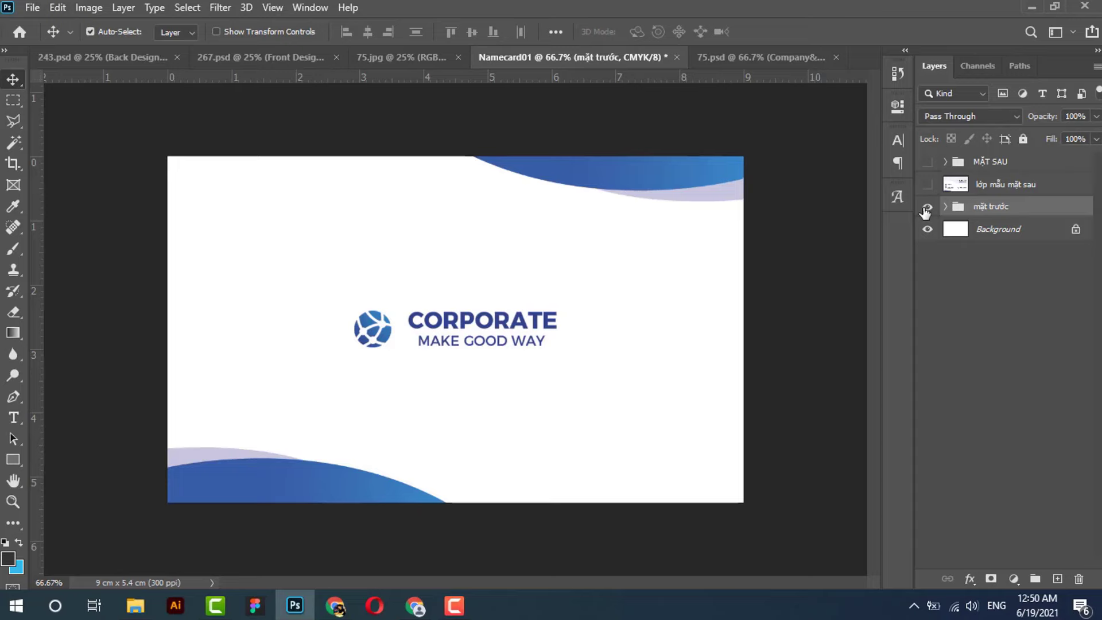
click(32, 8)
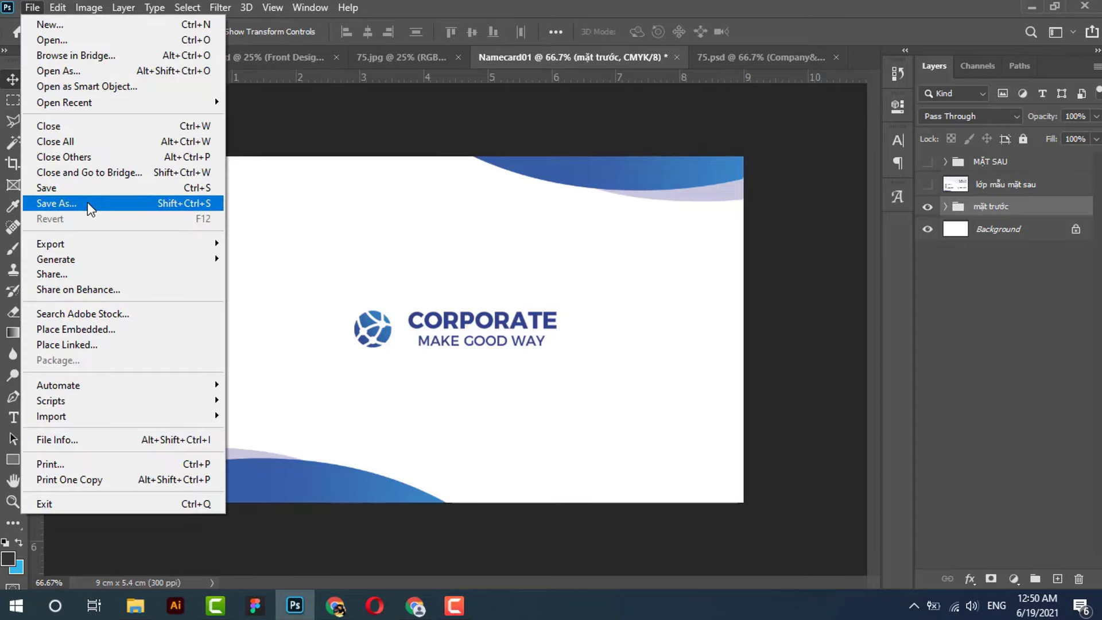
Step: Start a Save As to the Desktop folder, then cancel the dialog without saving
click(87, 202)
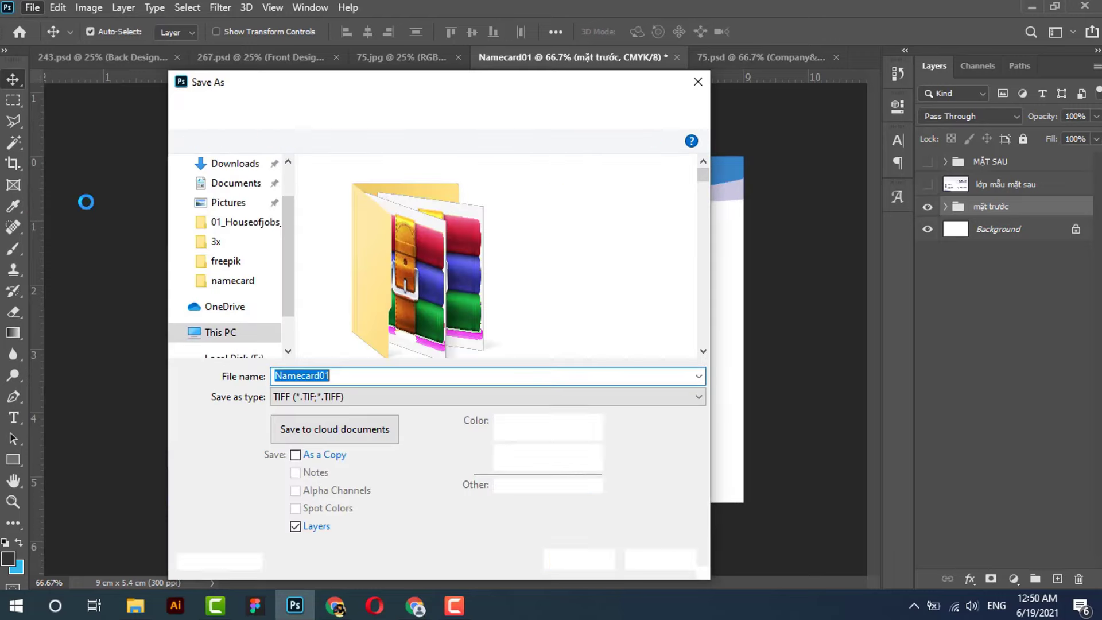
scroll(218, 221, up, 2)
click(225, 202)
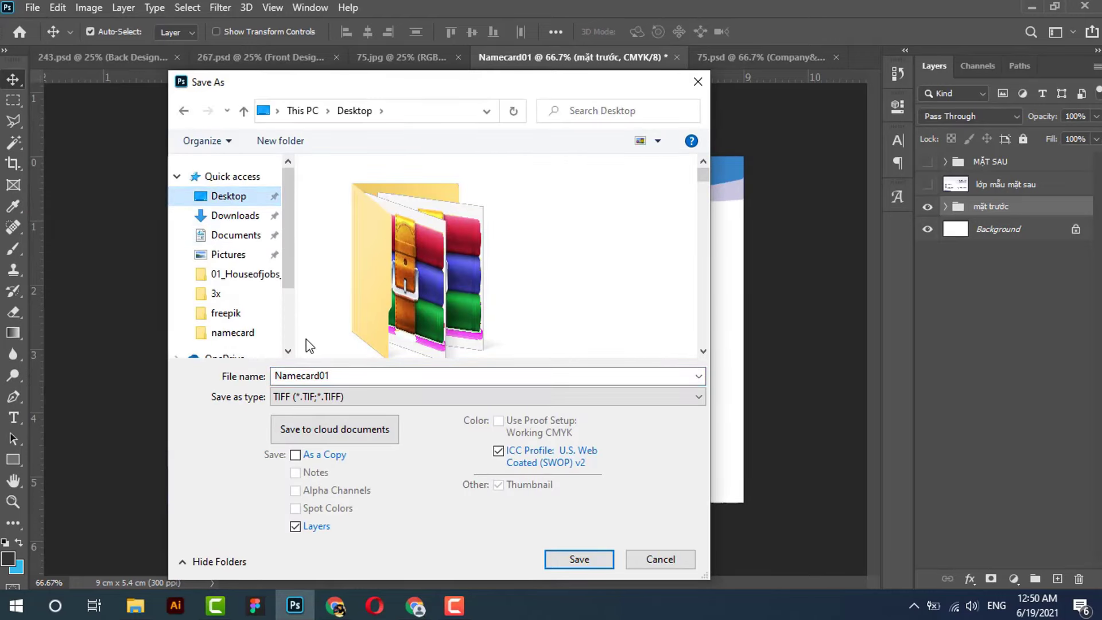
scroll(257, 313, down, 1)
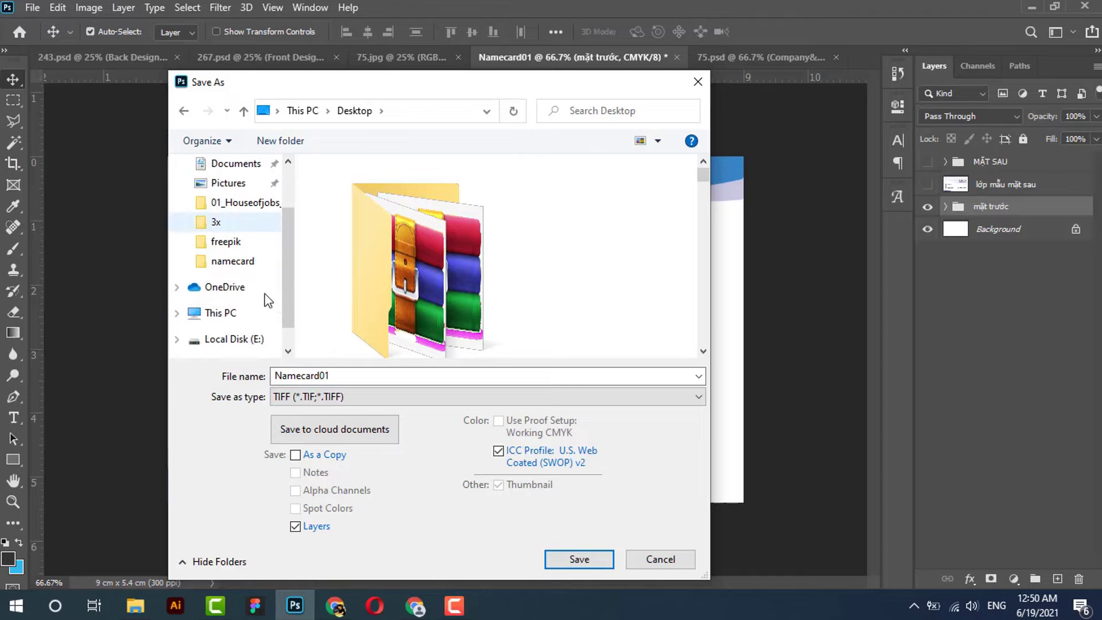
click(697, 81)
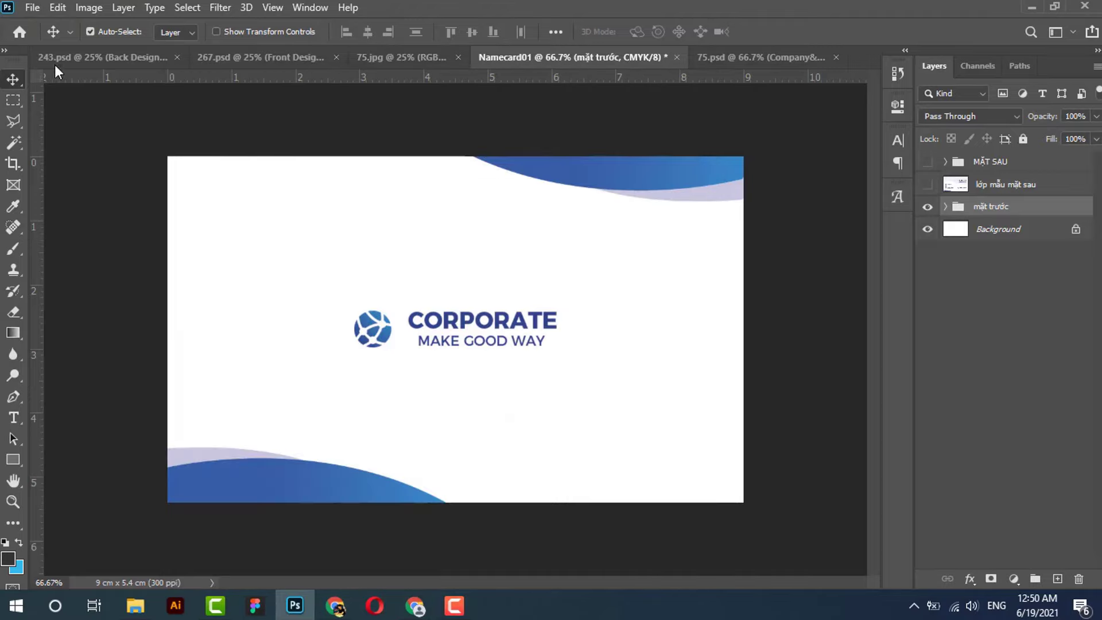
Step: Reopen Save As, target Local Disk (E:) and choose the JPEG format
click(36, 9)
click(72, 202)
scroll(230, 241, up, 1)
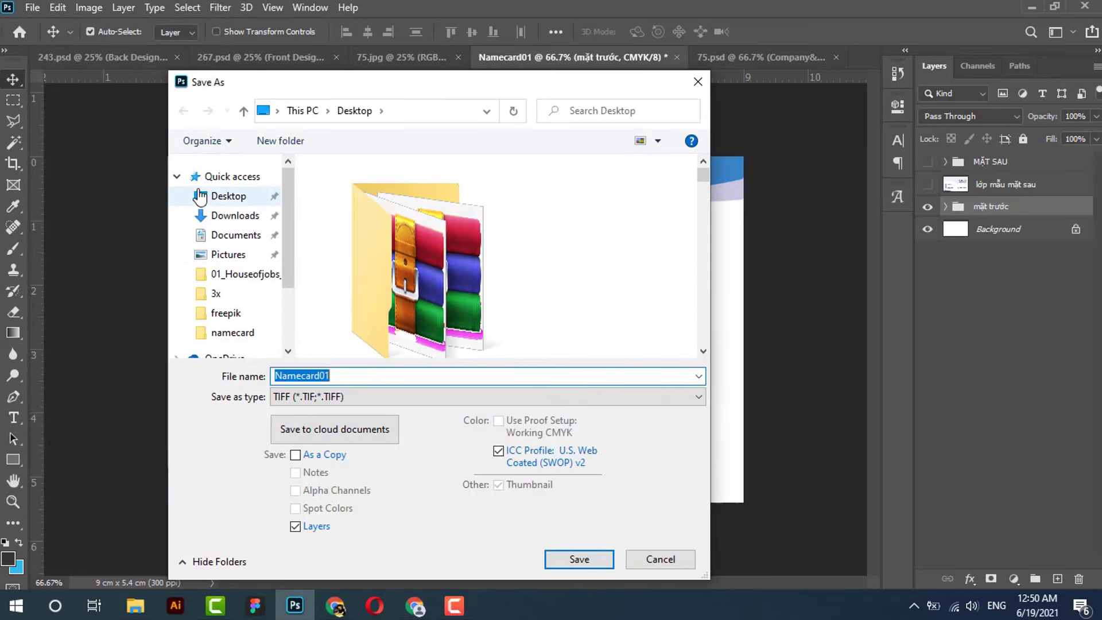
click(175, 176)
click(176, 178)
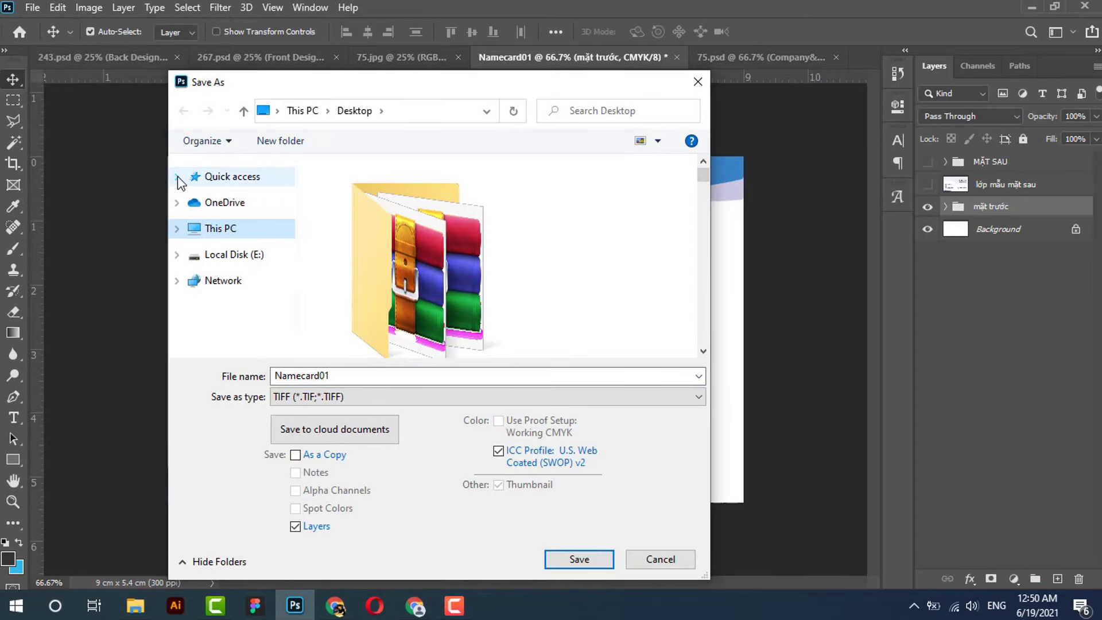
click(255, 258)
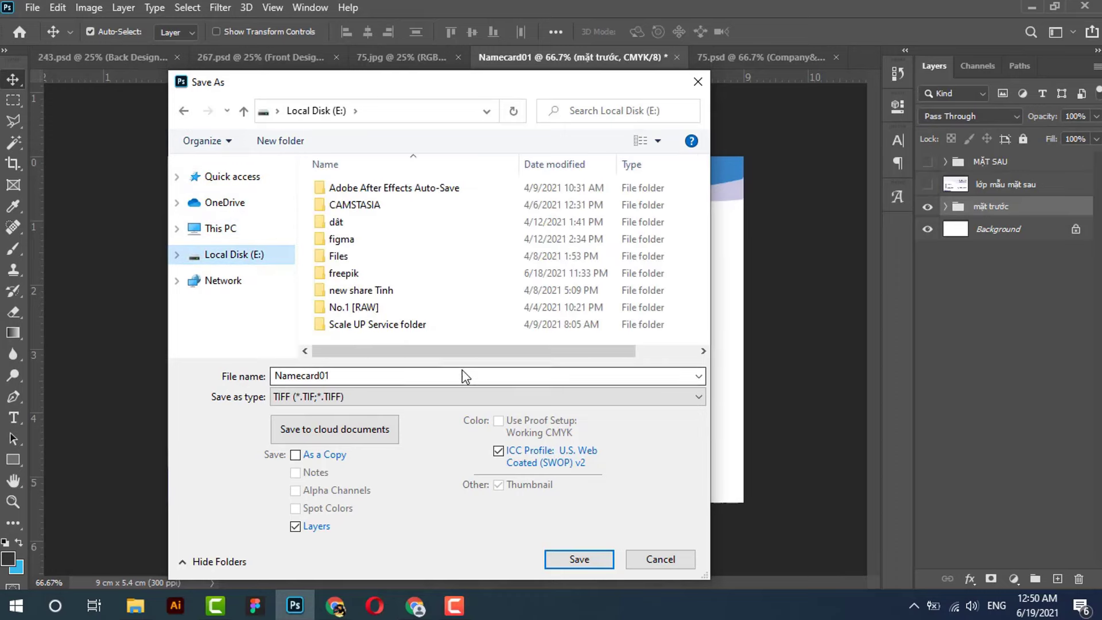
click(353, 397)
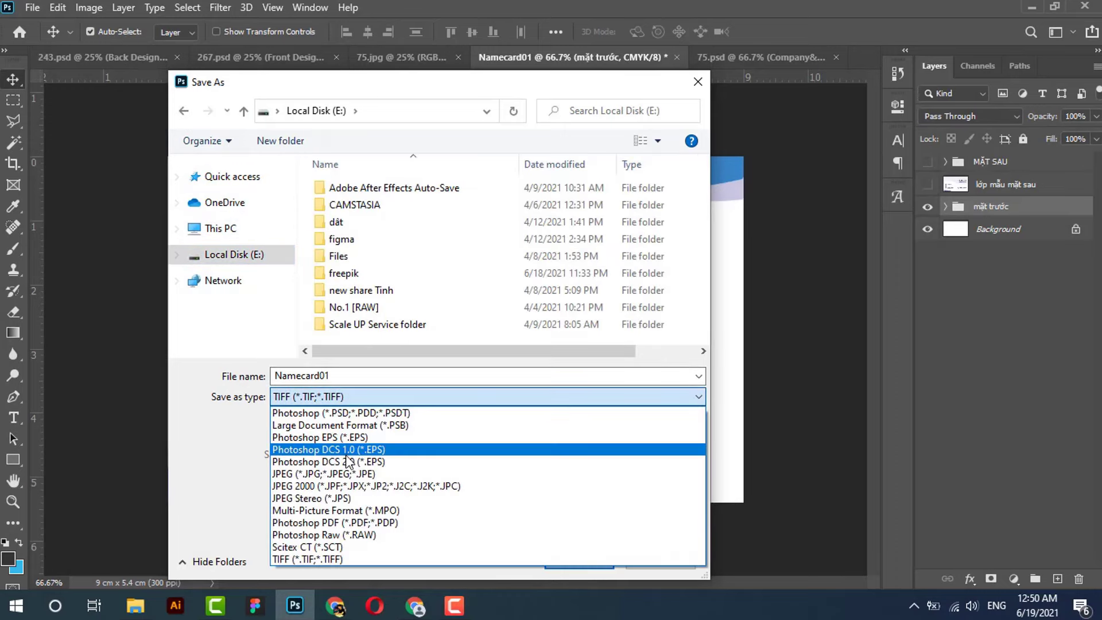
click(348, 474)
Step: Save the front as JPEG 'MẶT TRƯỚC' at Maximum quality 12
double_click(342, 377)
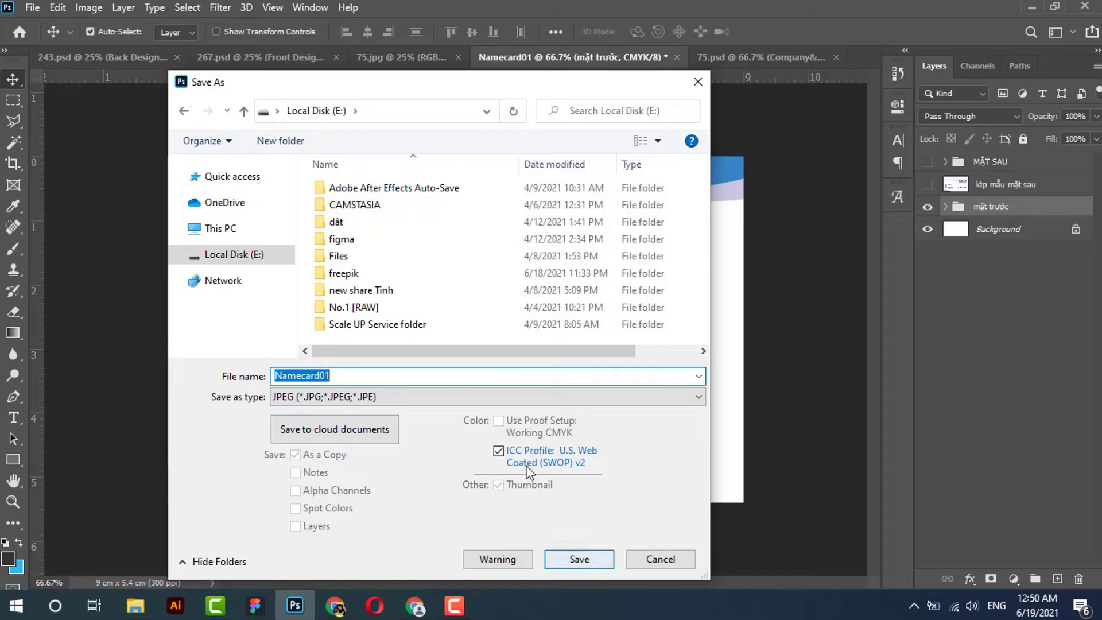
text(n)
key(BackSpace)
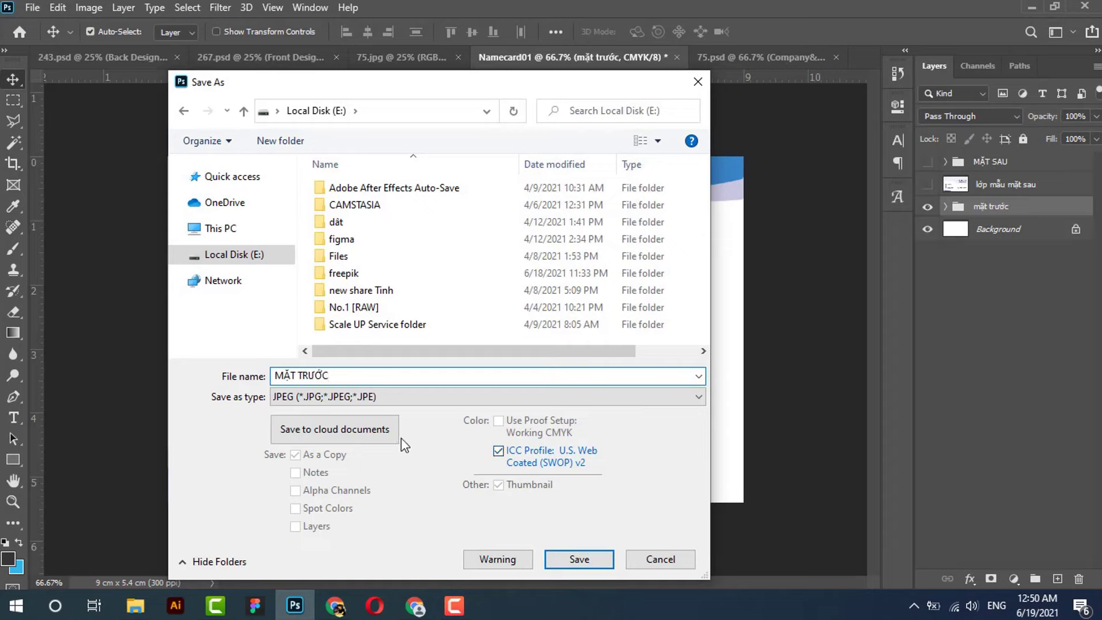
click(350, 399)
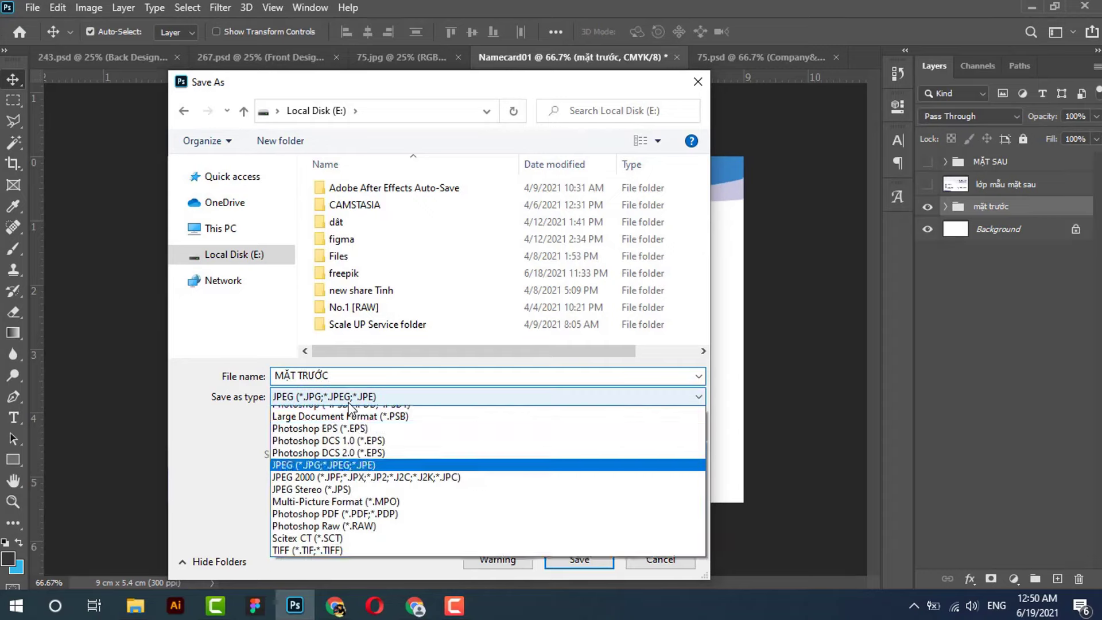
click(356, 473)
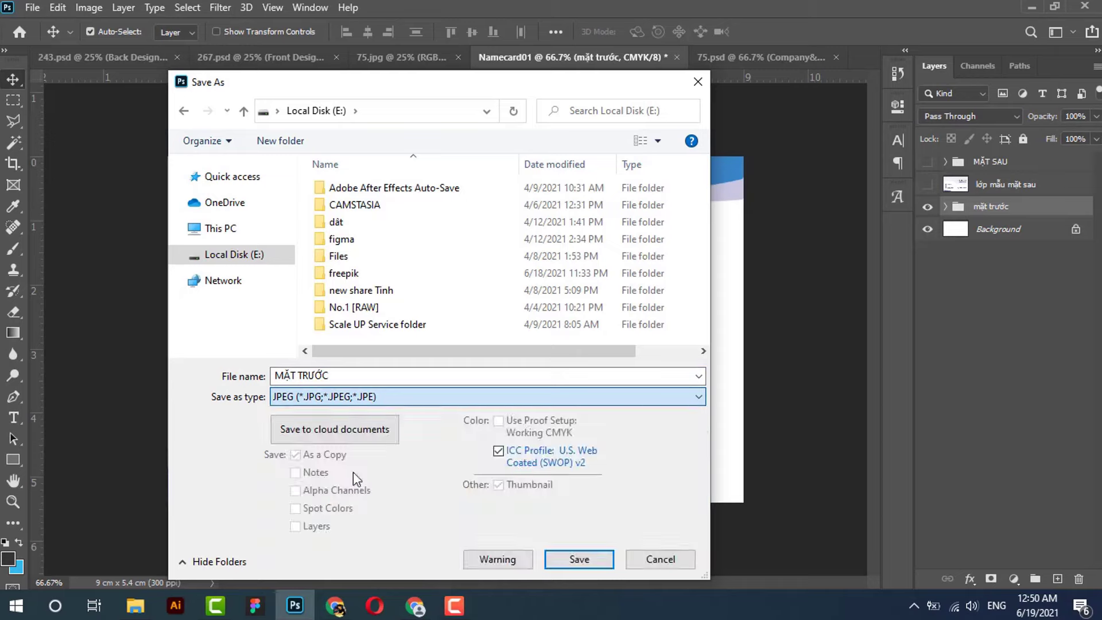
click(578, 559)
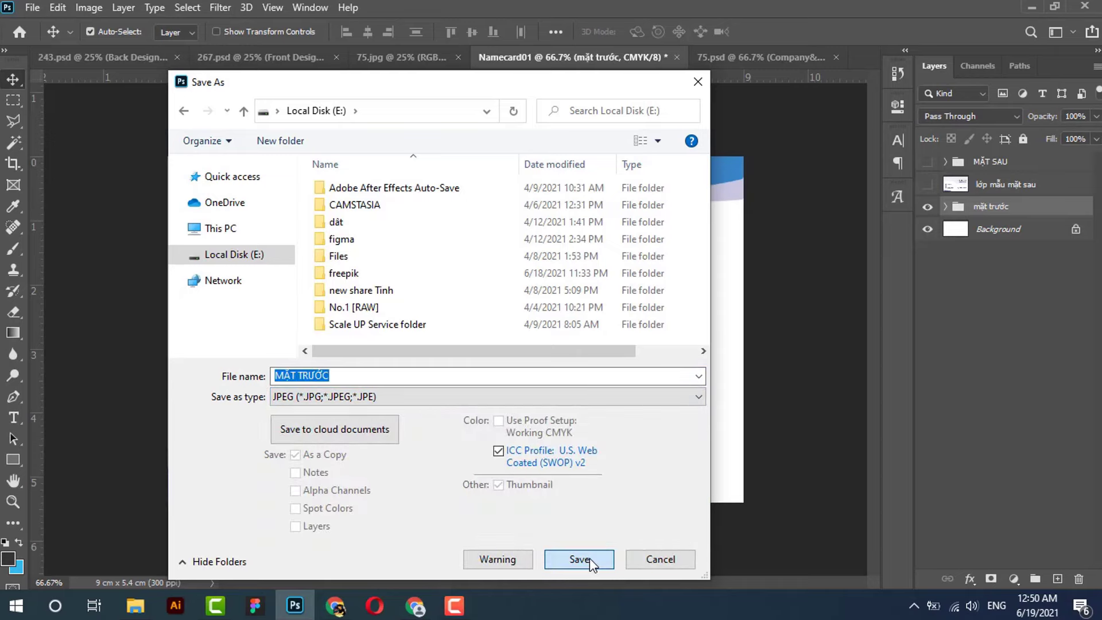
click(590, 558)
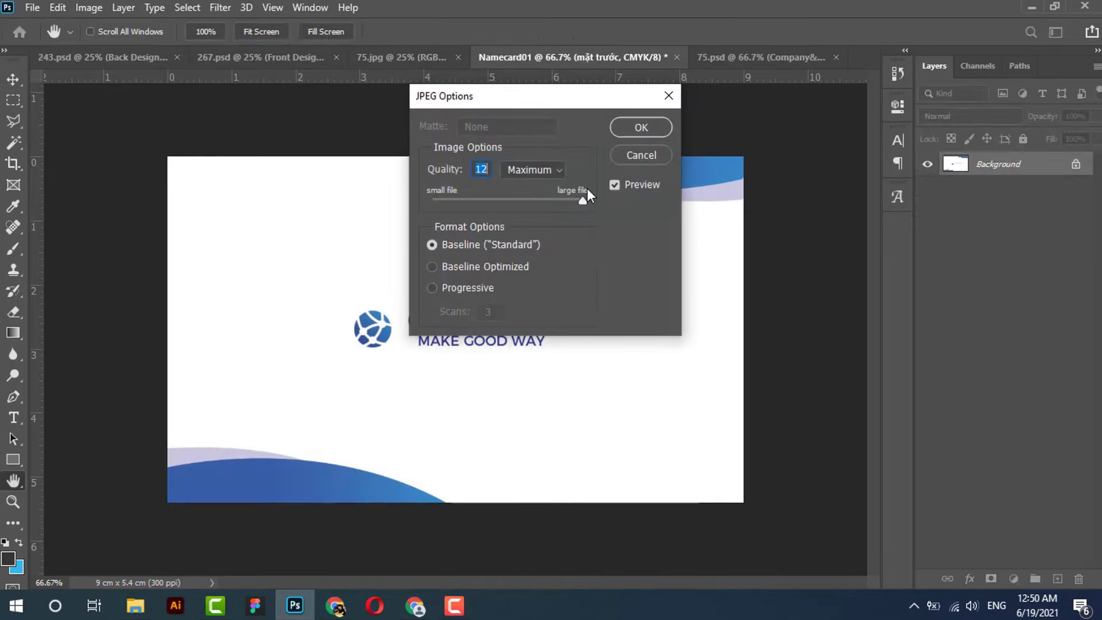
click(581, 196)
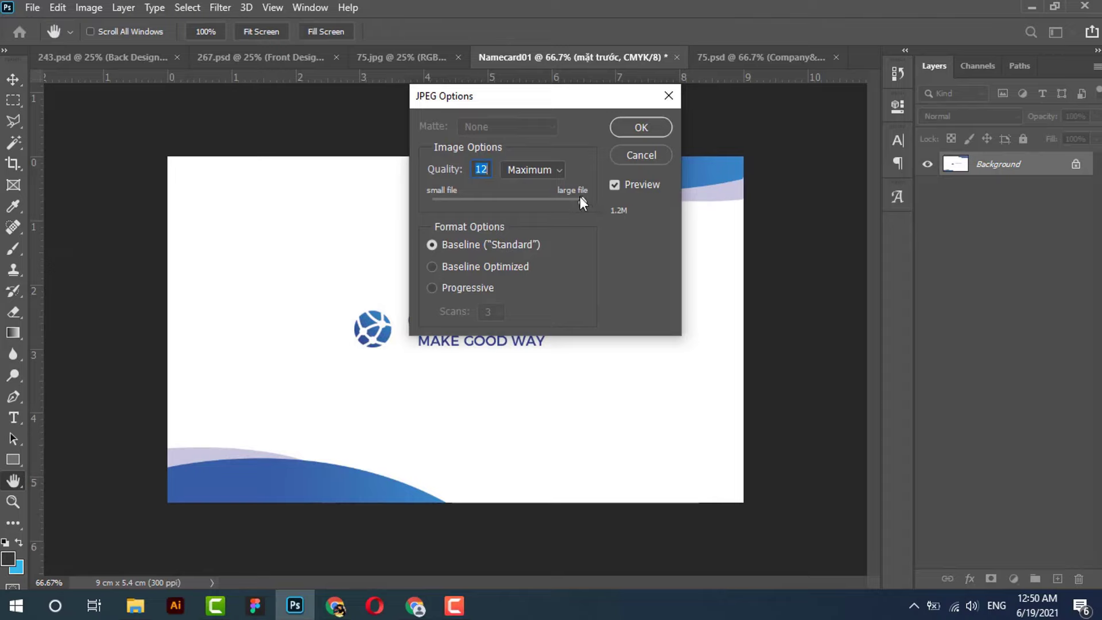
click(642, 130)
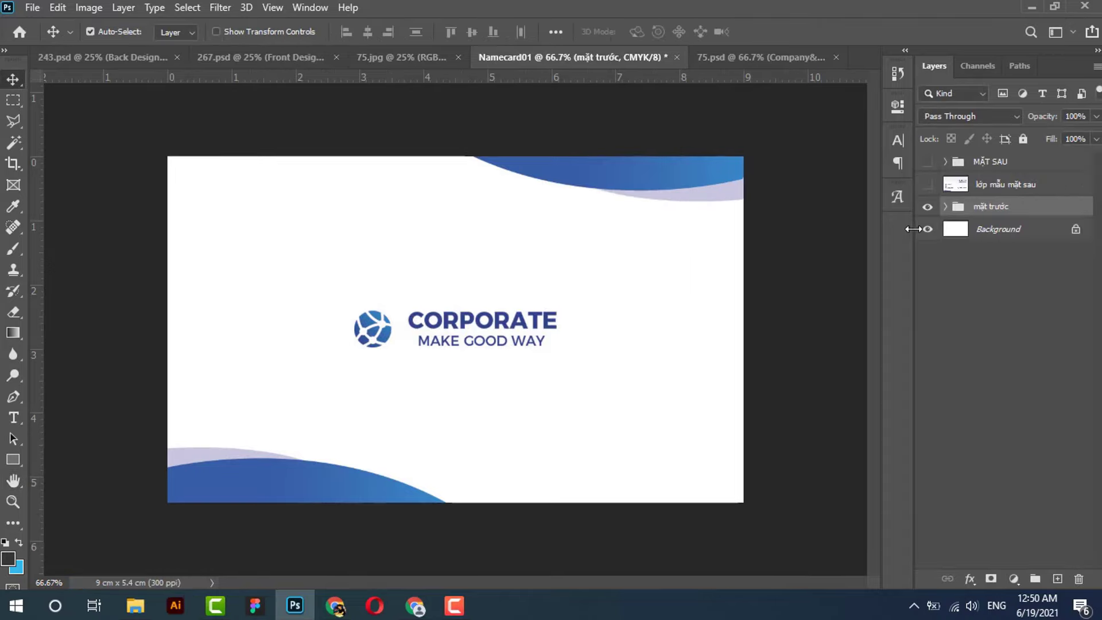
Step: Hide the mặt trước group, show MẶT SAU, and save it as JPEG 'MẶT SAU'
click(928, 207)
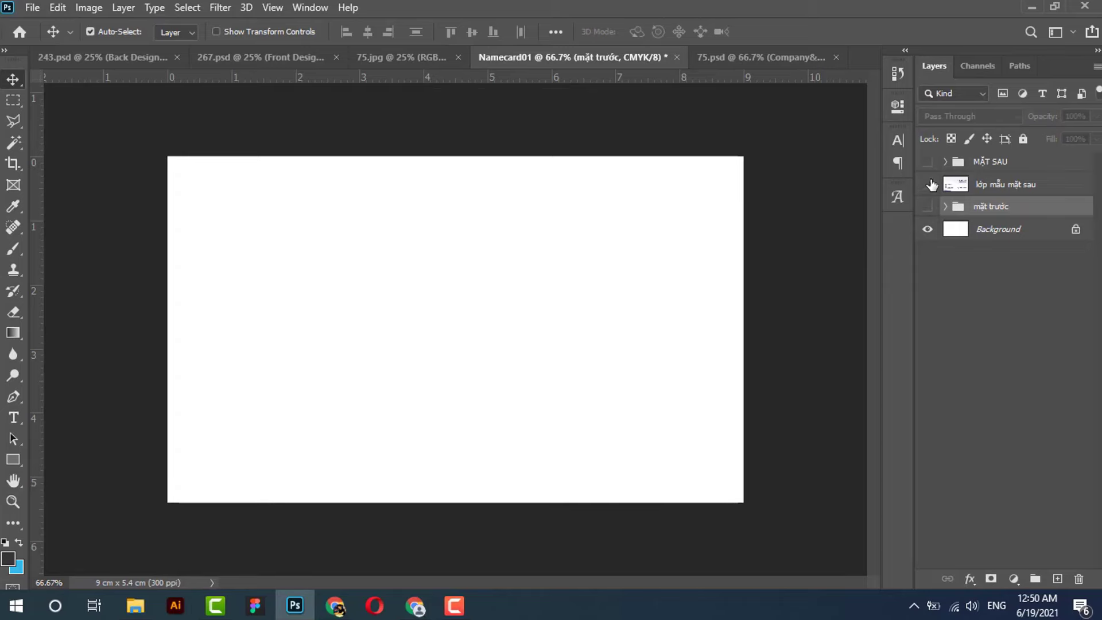
click(927, 163)
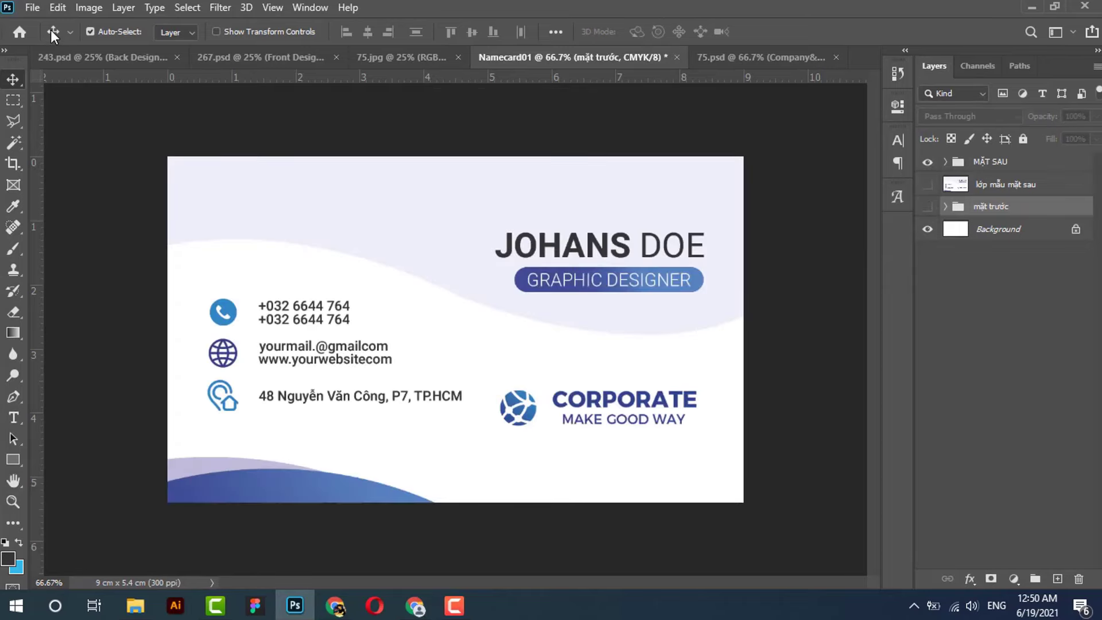
click(32, 7)
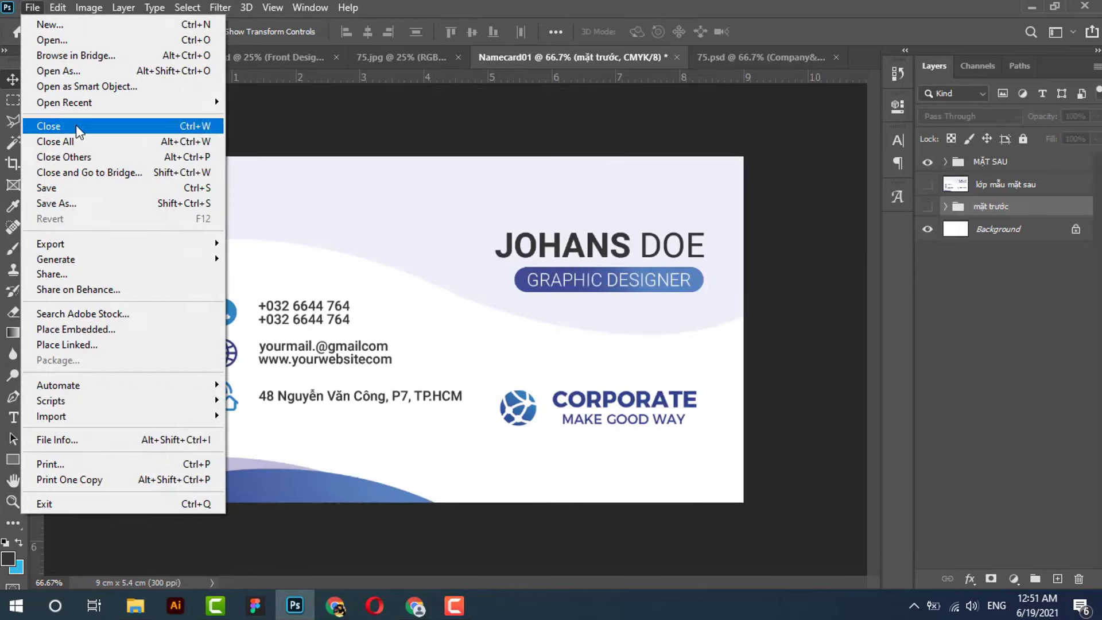
click(73, 204)
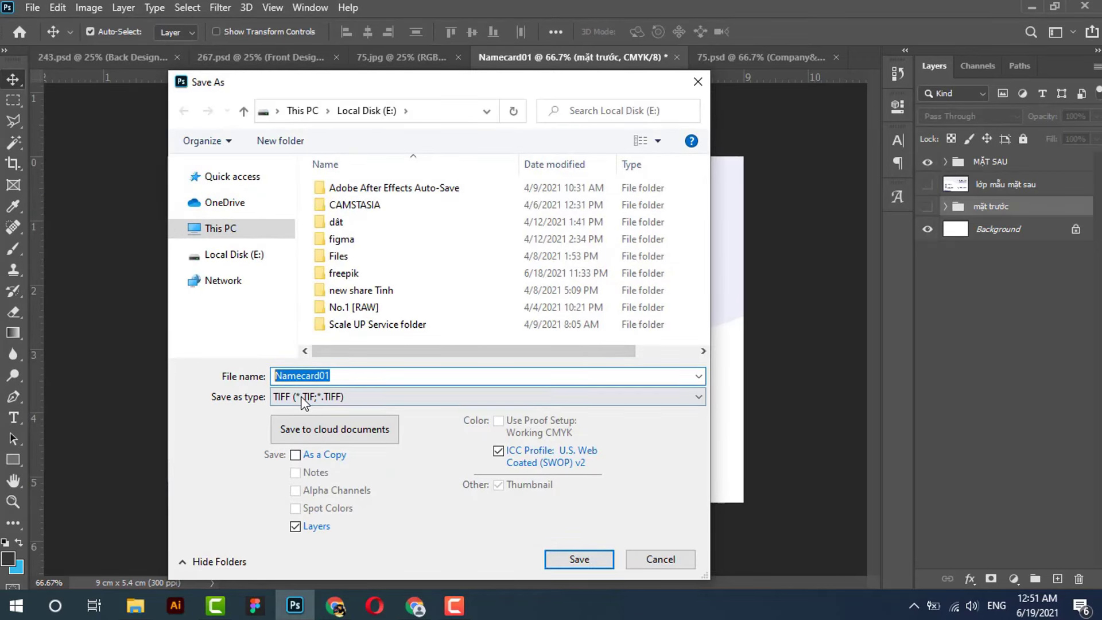
click(321, 396)
click(317, 473)
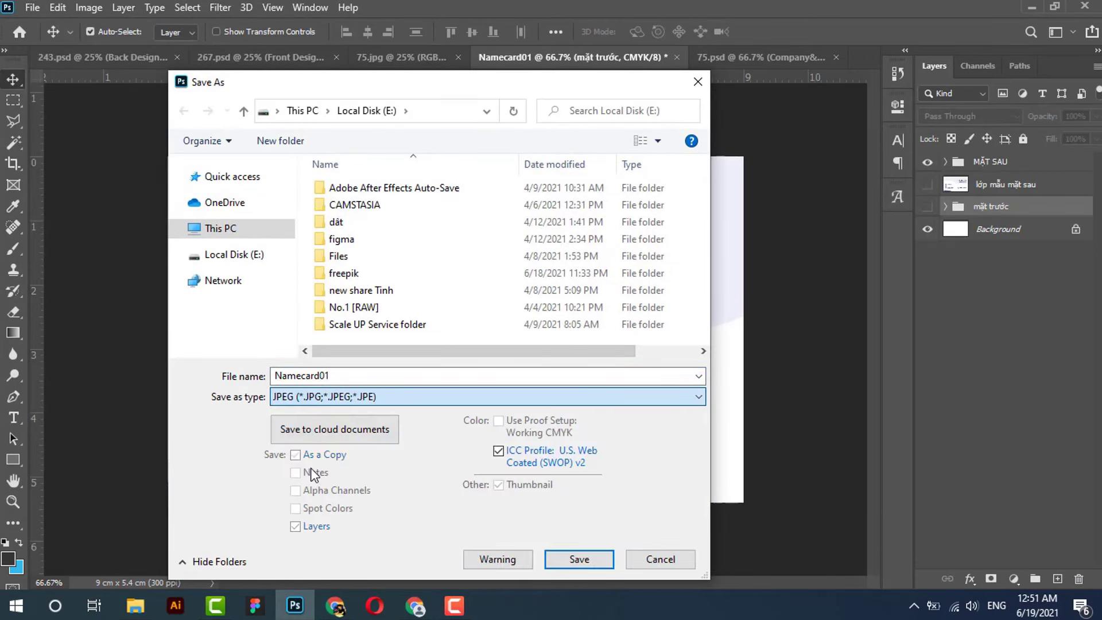
text(MẶ)
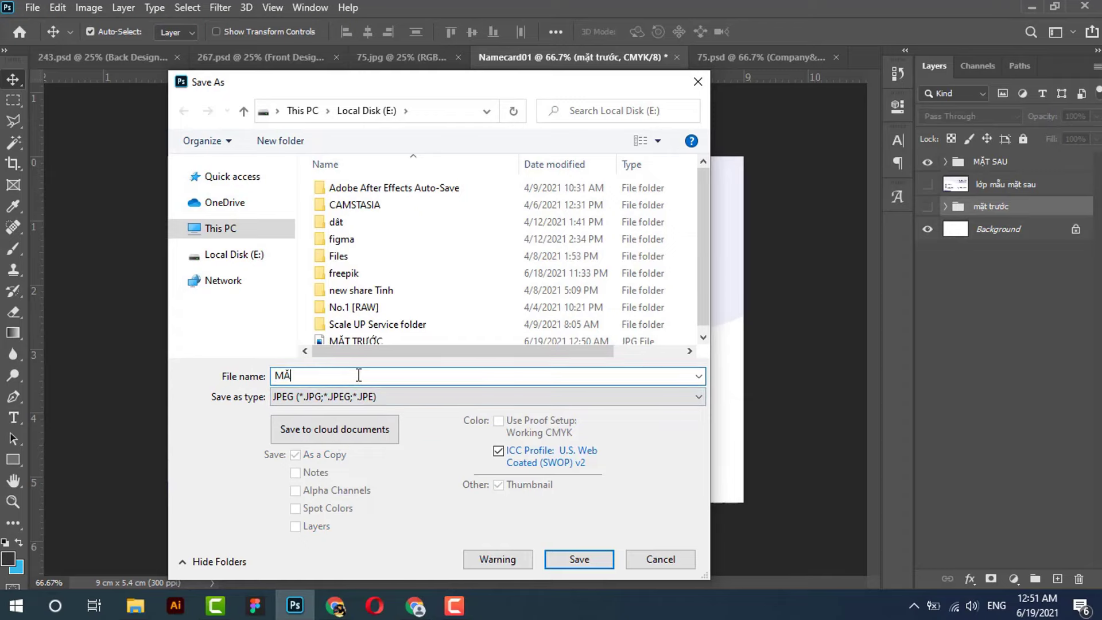
text(T SAU)
click(583, 557)
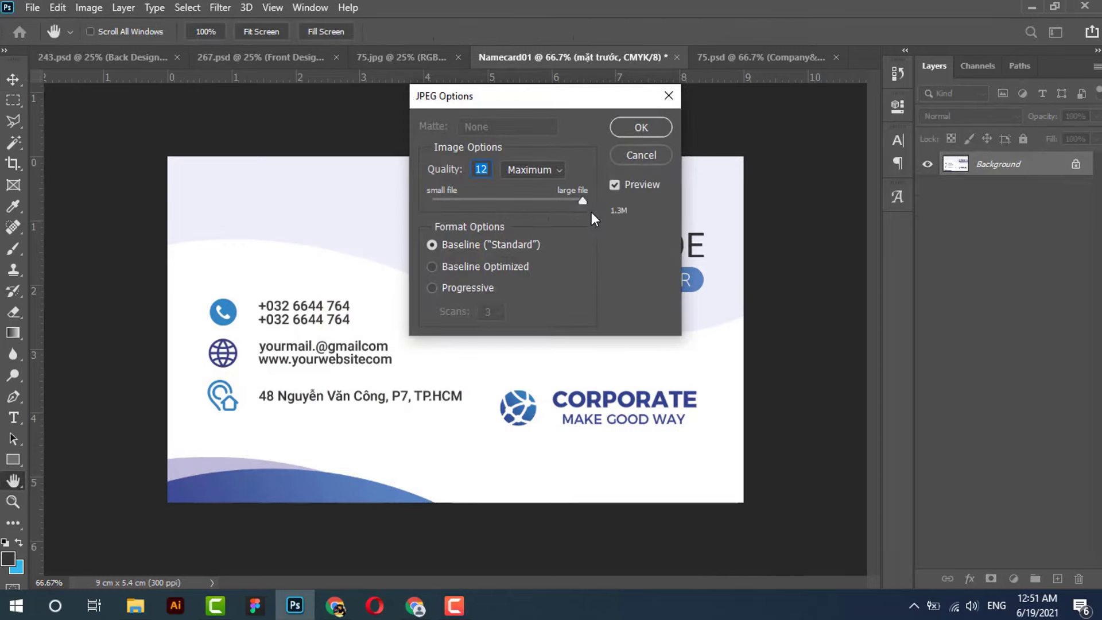
drag(581, 200, 521, 195)
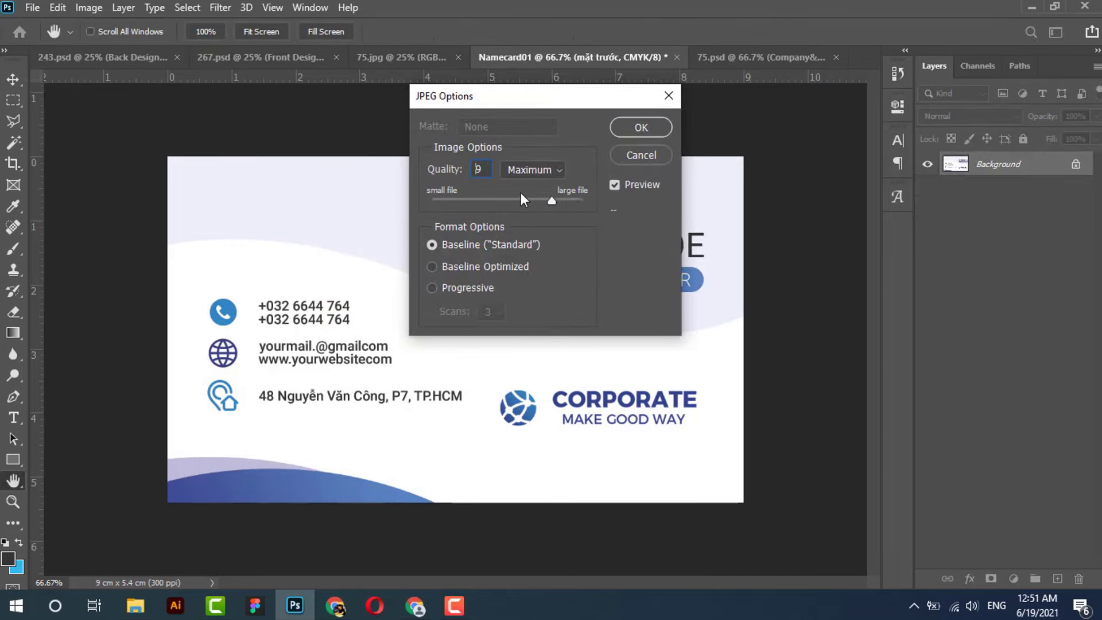
click(644, 127)
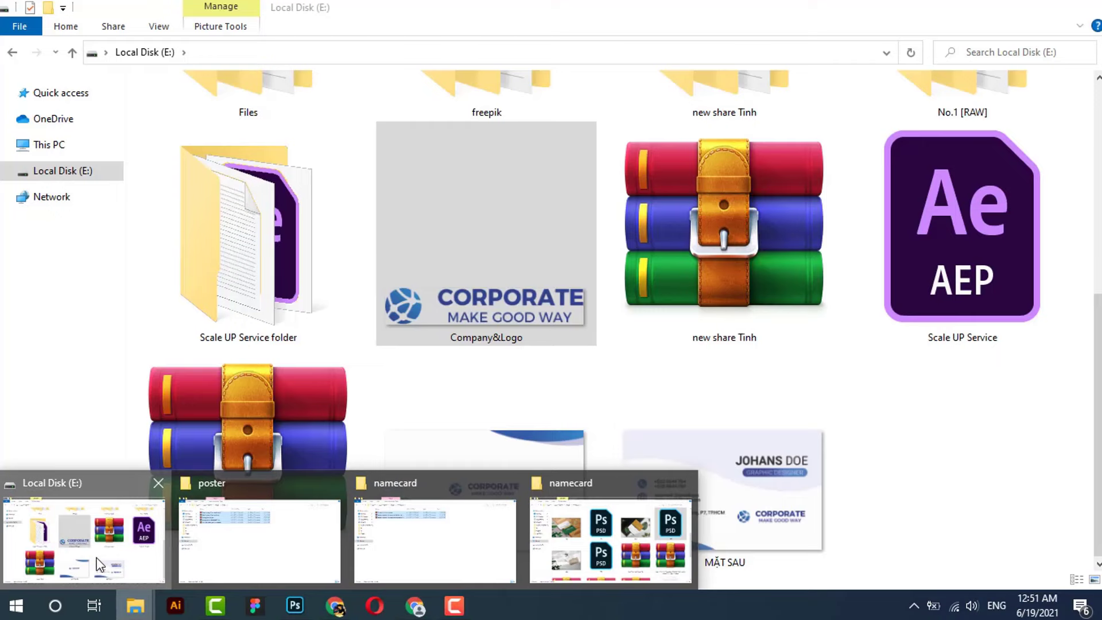
Step: On Local Disk (E:), select both card JPEGs and preview MẶT TRƯỚC in Photos
click(161, 545)
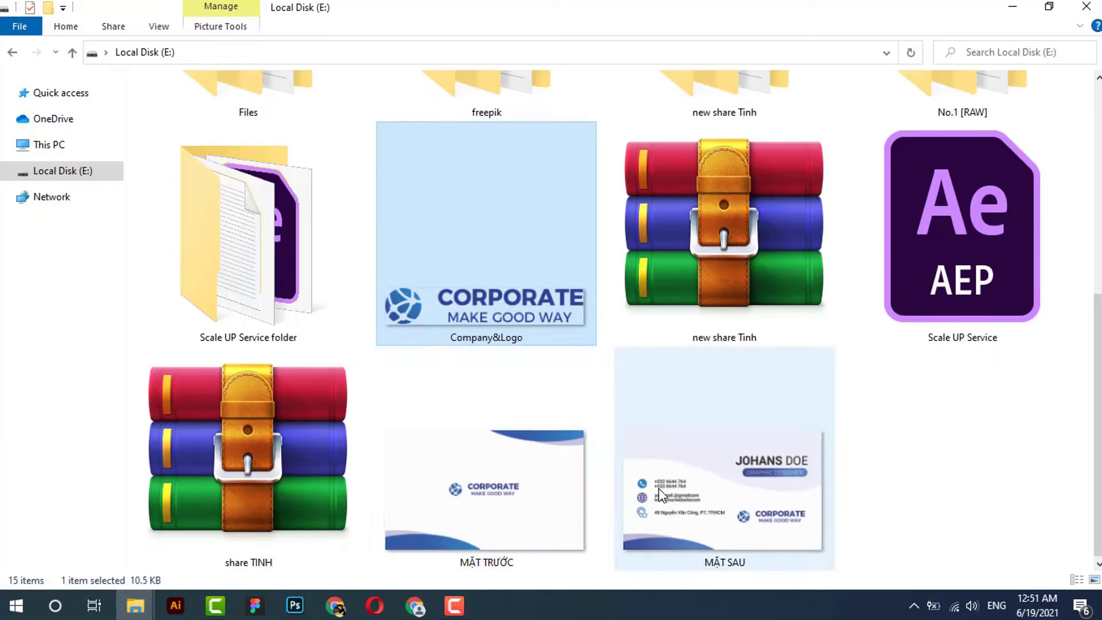
mouse_move(656, 436)
mouse_down()
mouse_move(626, 460)
mouse_move(836, 534)
mouse_up()
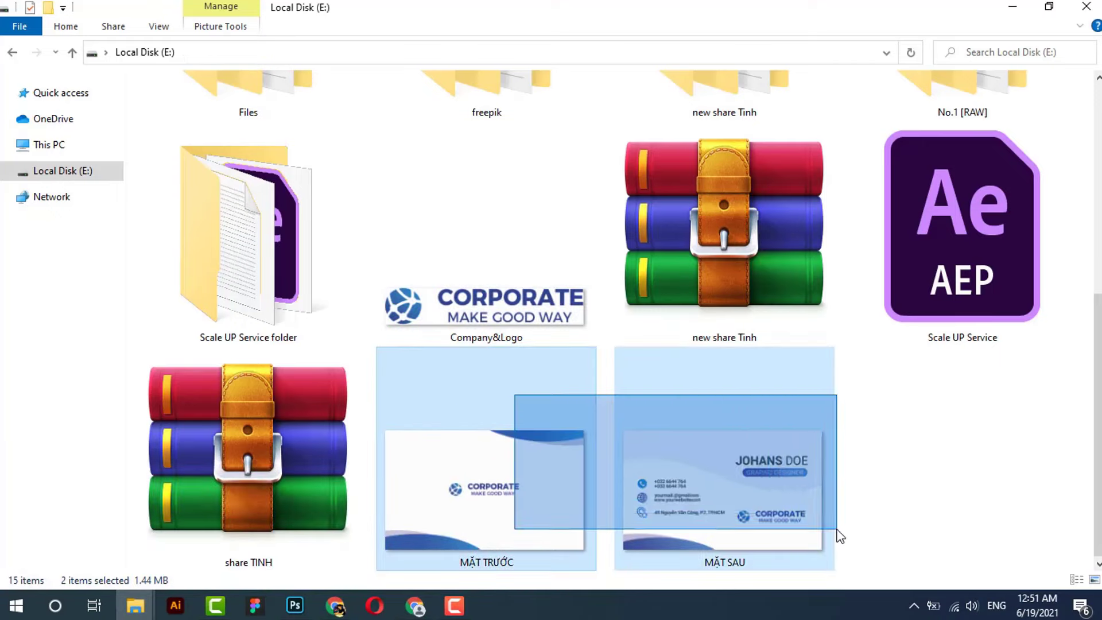
double_click(555, 501)
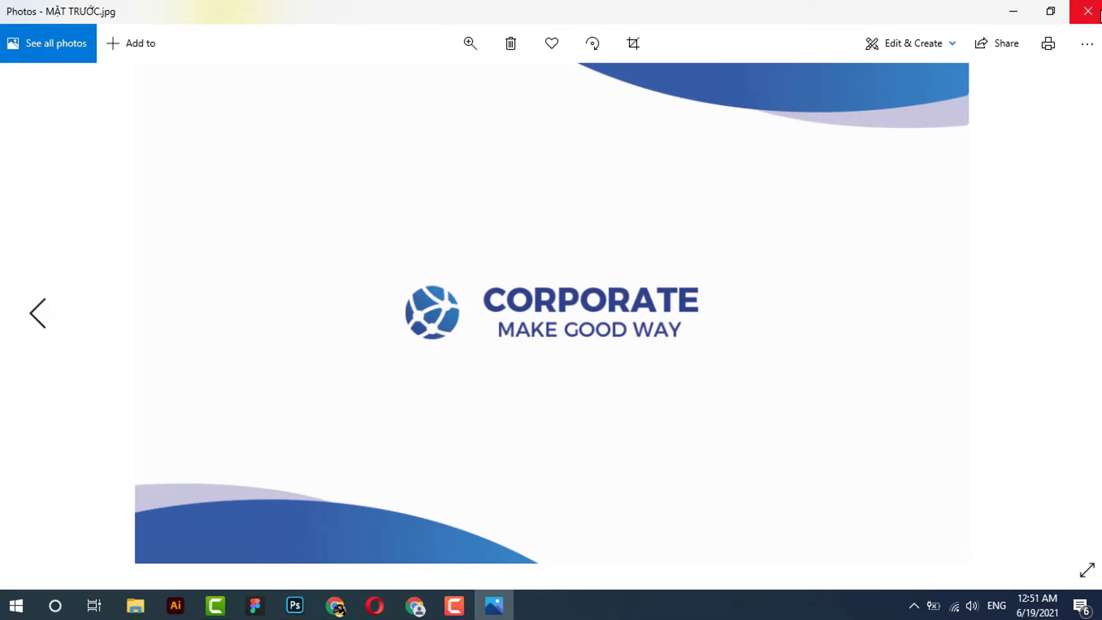
click(1099, 15)
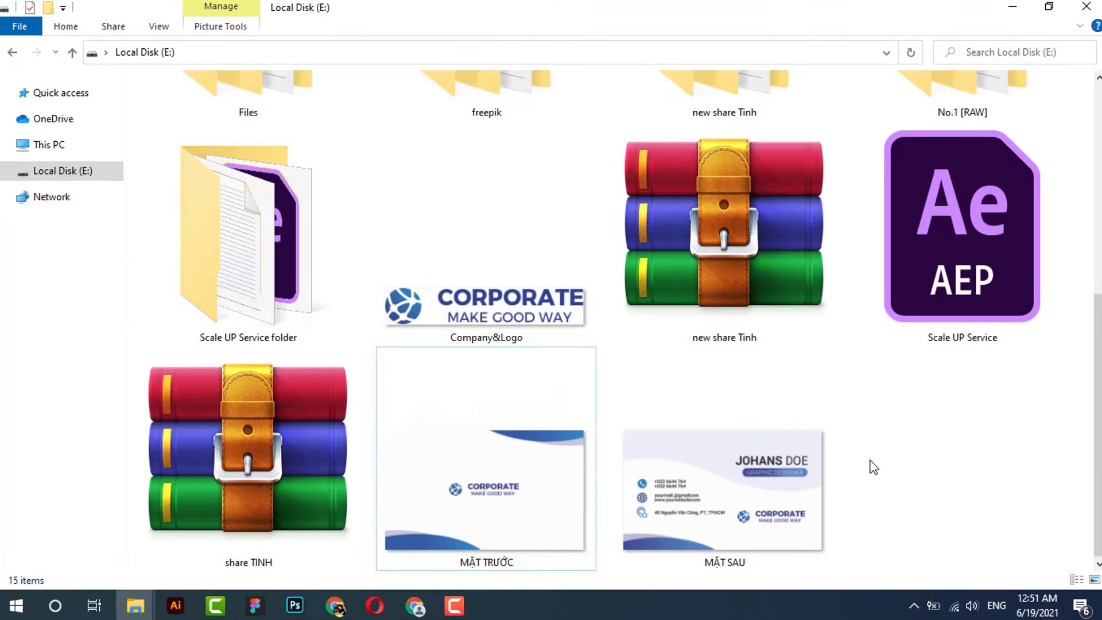
Step: Reselect the two JPEGs, then return to Photoshop's 243.psd mockup document
mouse_move(868, 531)
mouse_down()
mouse_move(759, 517)
mouse_move(453, 439)
mouse_up()
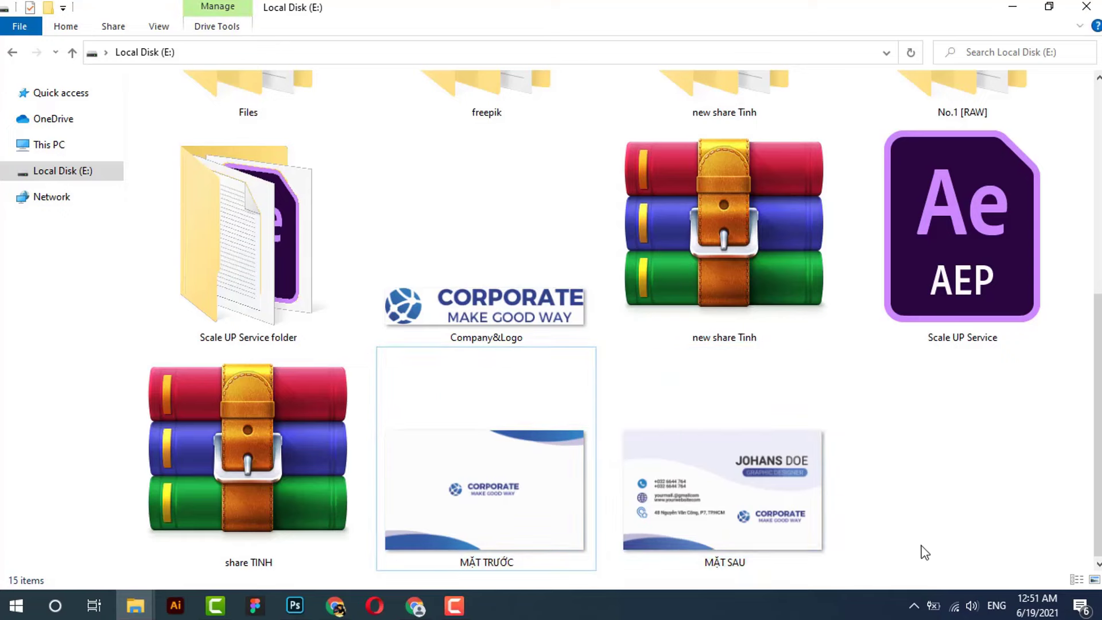
mouse_move(917, 545)
mouse_down()
mouse_move(732, 536)
mouse_move(537, 449)
mouse_up()
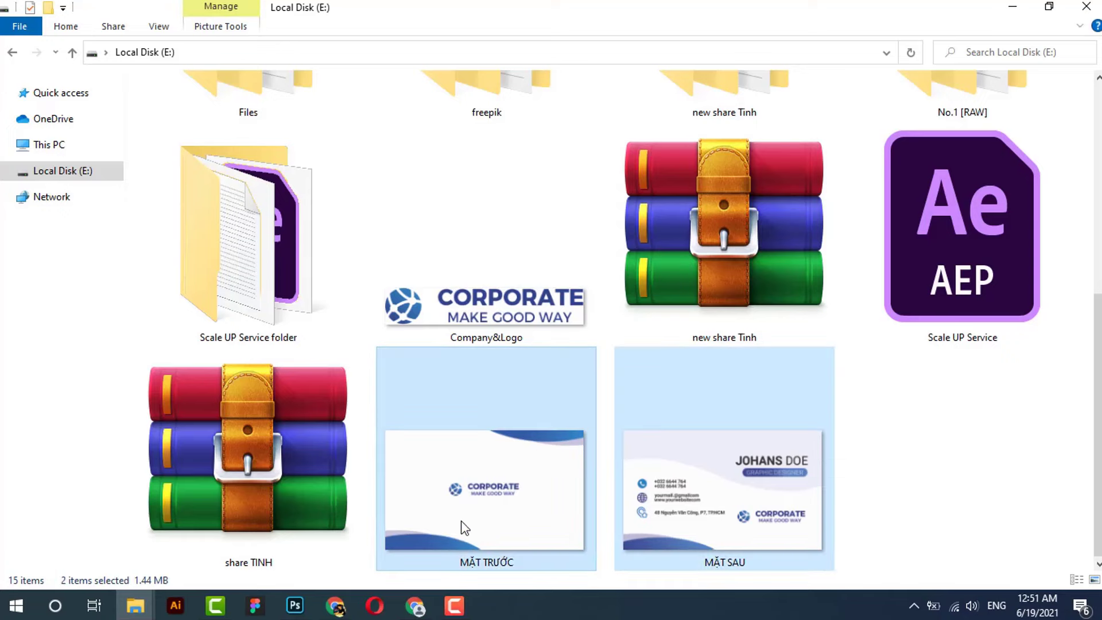
click(294, 605)
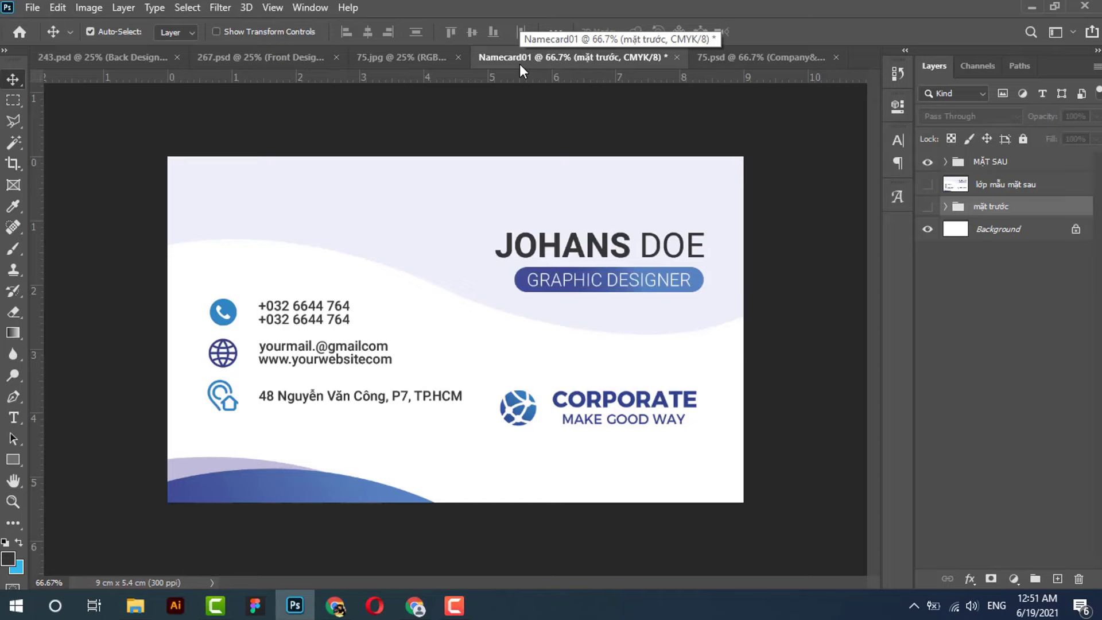
click(95, 57)
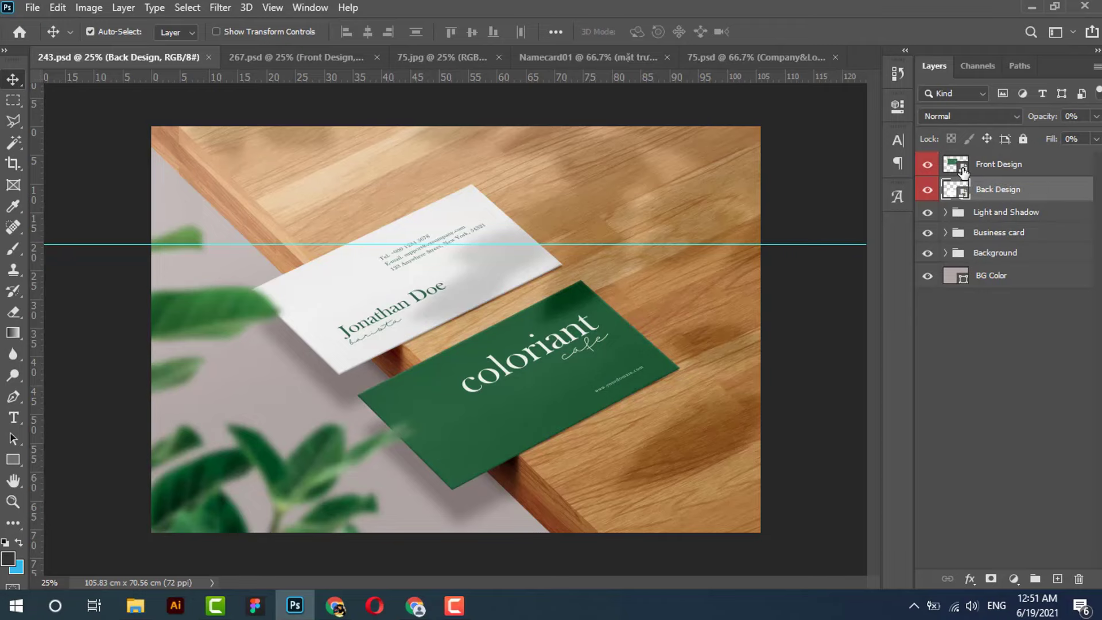
Step: Open the Front Design card and drag the MẶT TRƯỚC image from Local Disk (E:) onto it
double_click(963, 171)
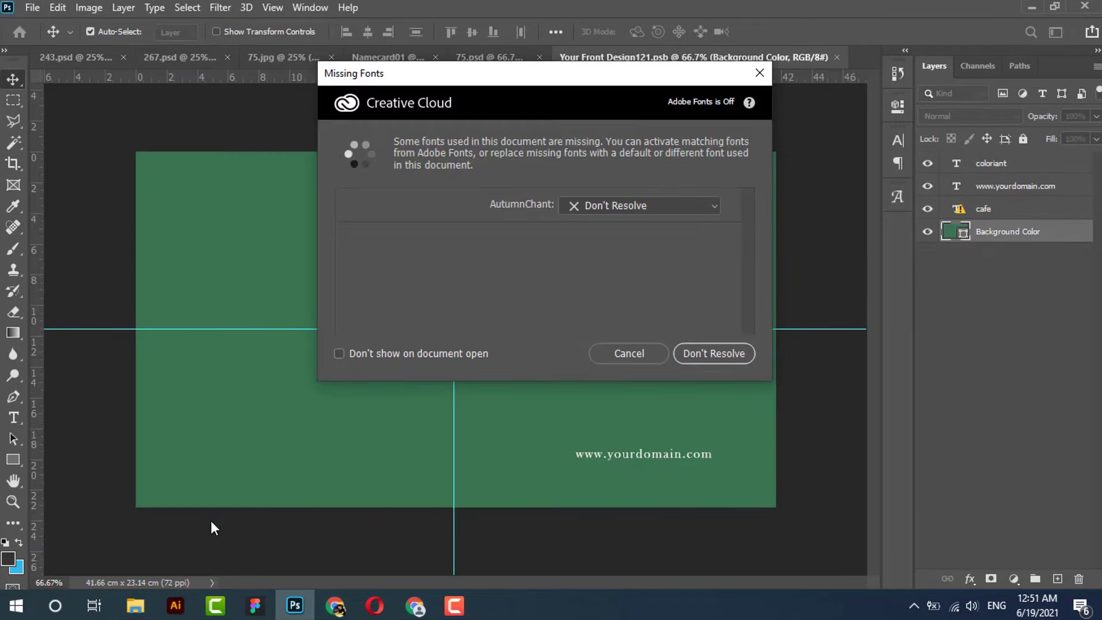
click(645, 356)
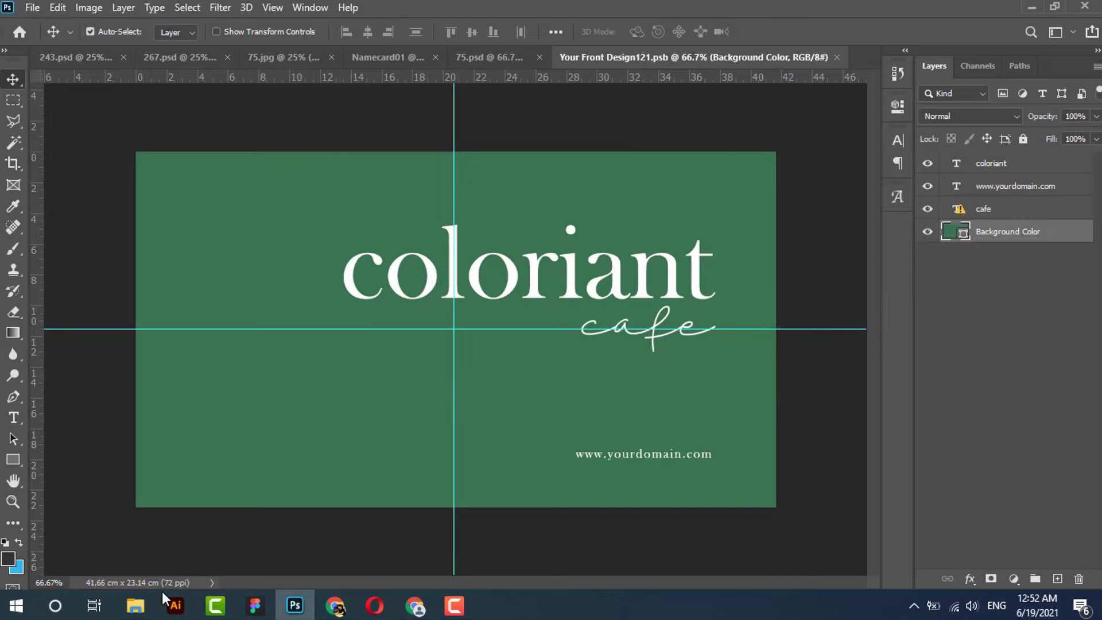
mouse_move(136, 606)
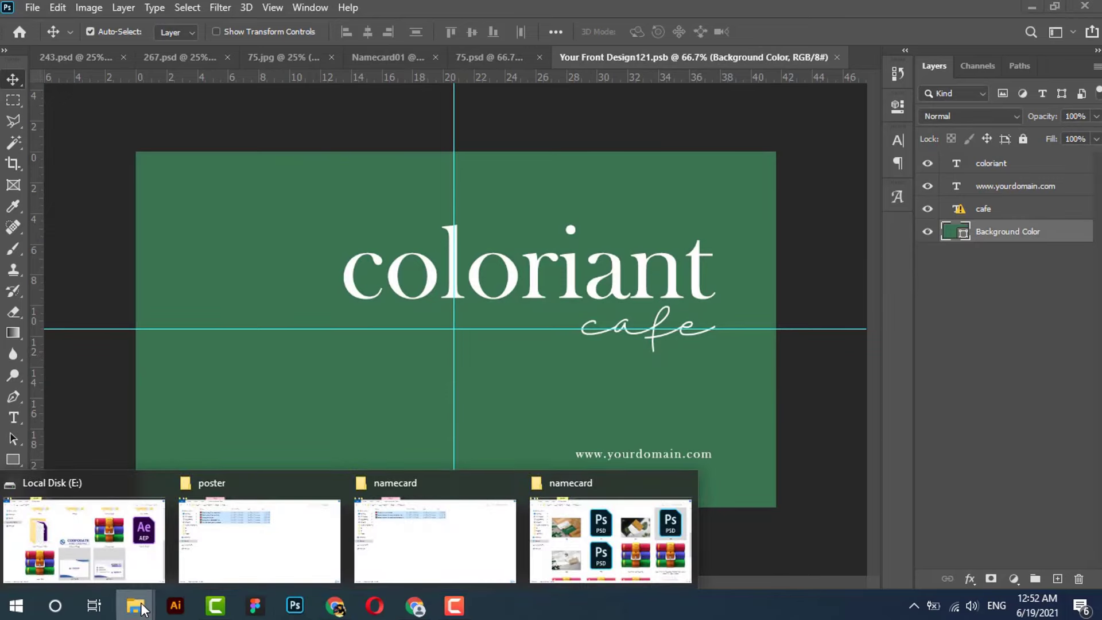
click(91, 560)
click(491, 505)
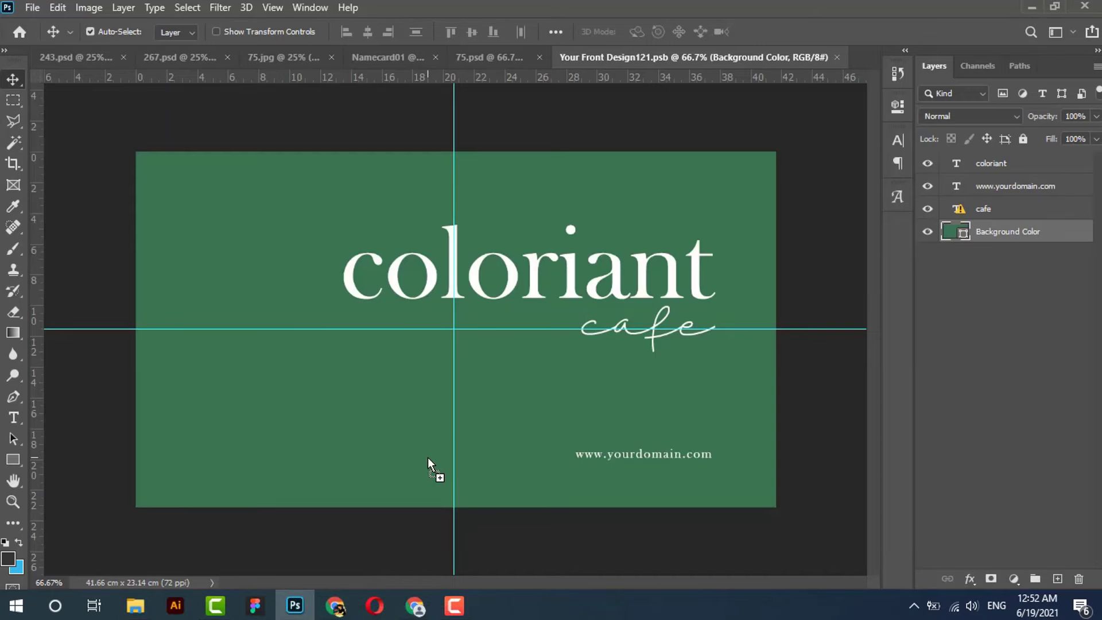
drag(336, 607, 428, 457)
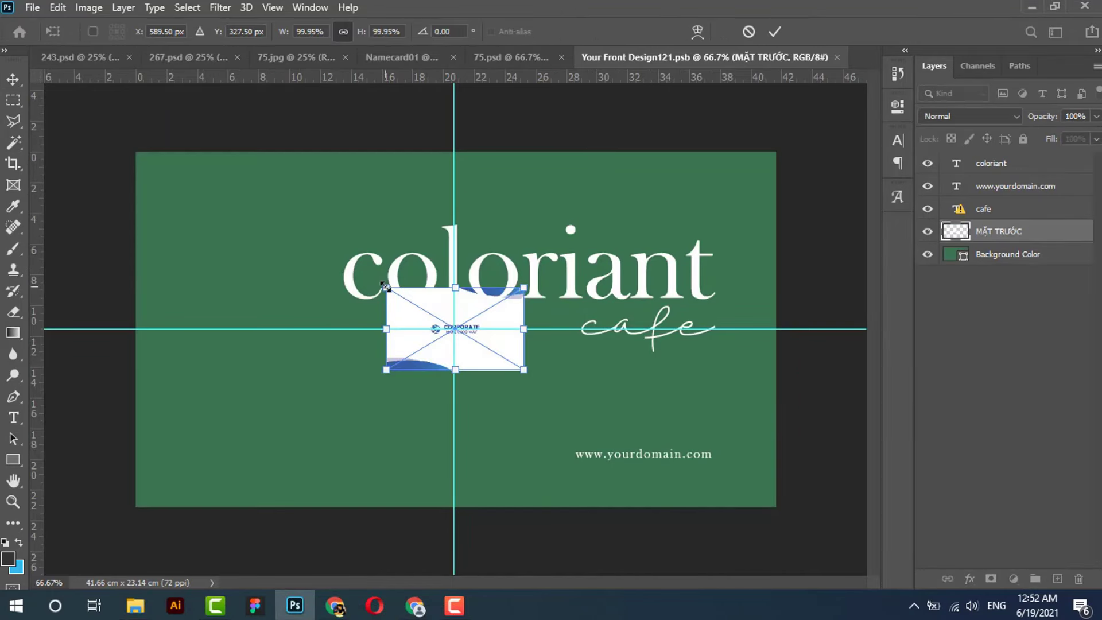
Step: Stretch the placed MẶT TRƯỚC artwork corner to corner to fill the card
drag(385, 286, 115, 165)
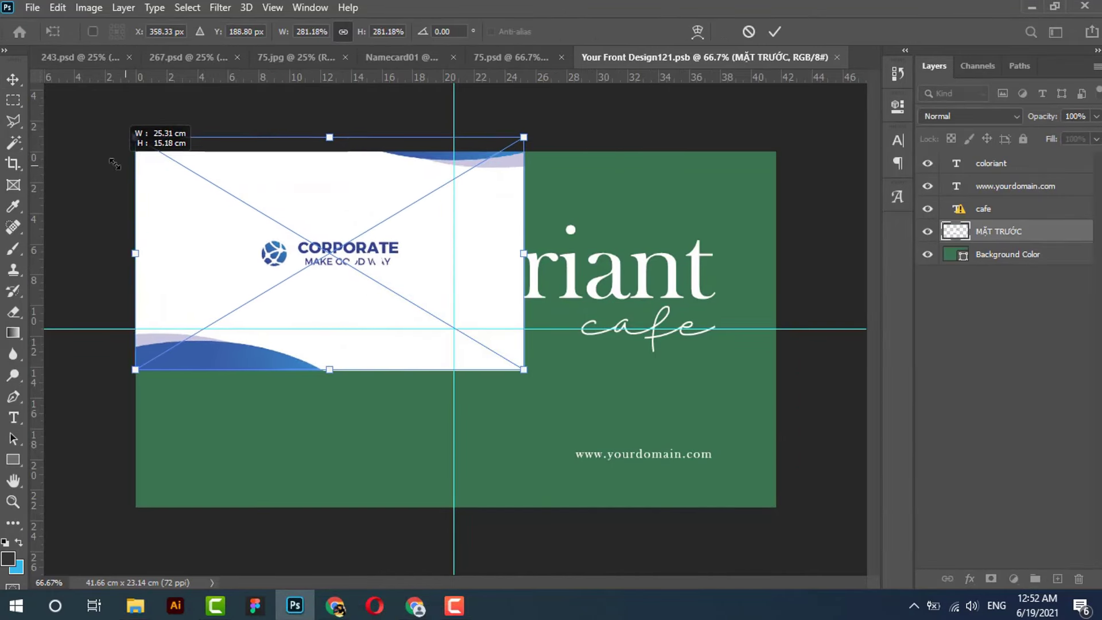
drag(114, 165, 115, 166)
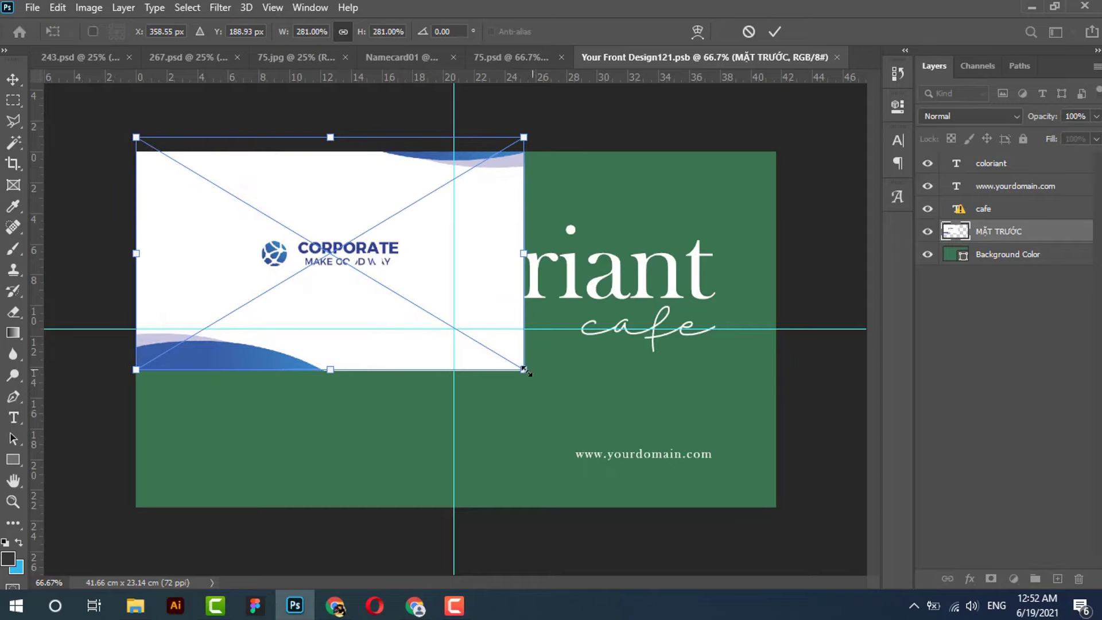
drag(524, 369, 789, 500)
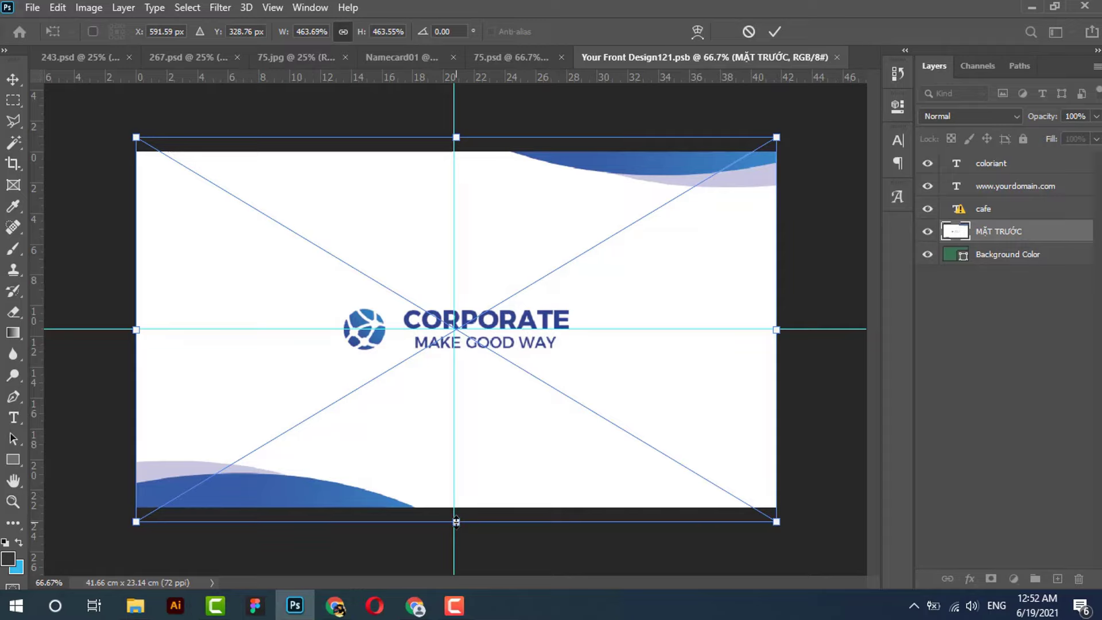
key(Return)
Step: Select the whole card, turn off auto-select, deselect, and close the Front Design document
click(13, 99)
drag(136, 151, 802, 500)
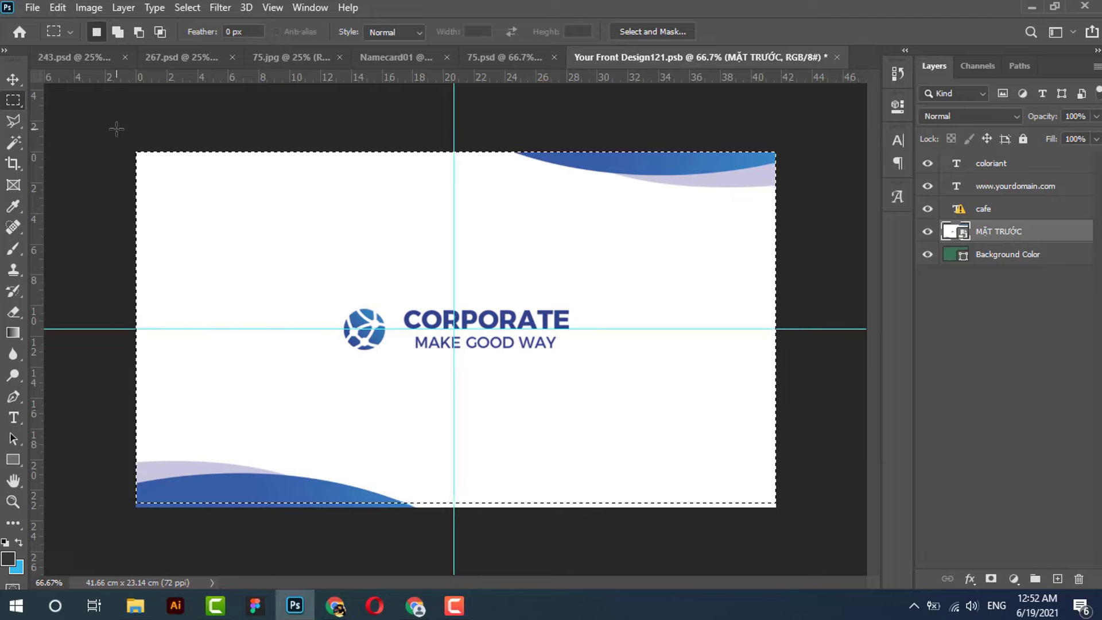
drag(136, 151, 792, 552)
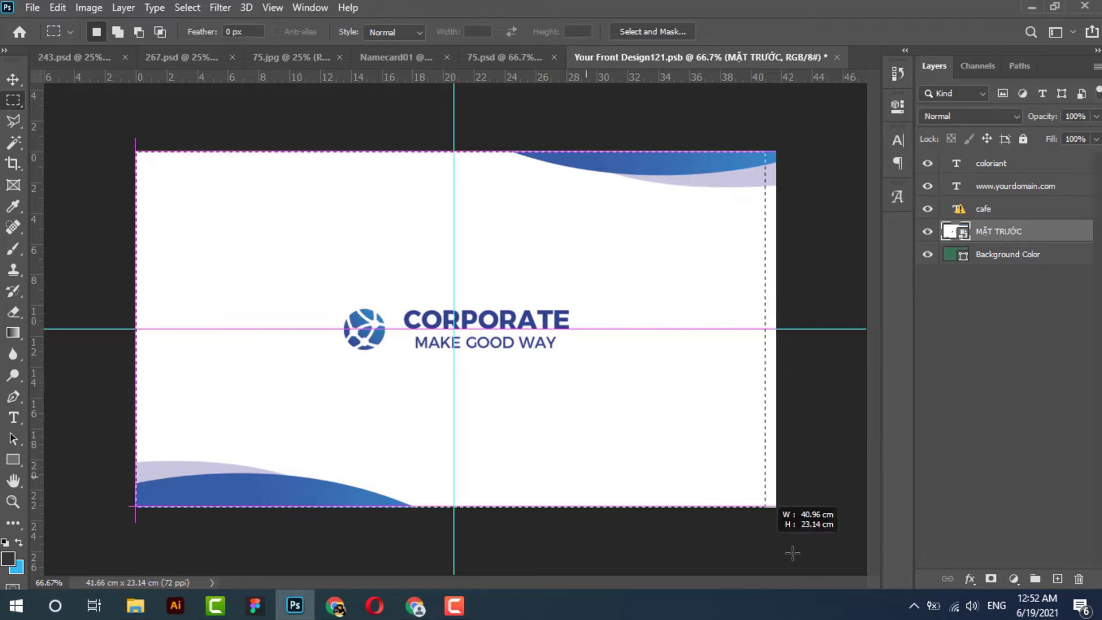
click(13, 79)
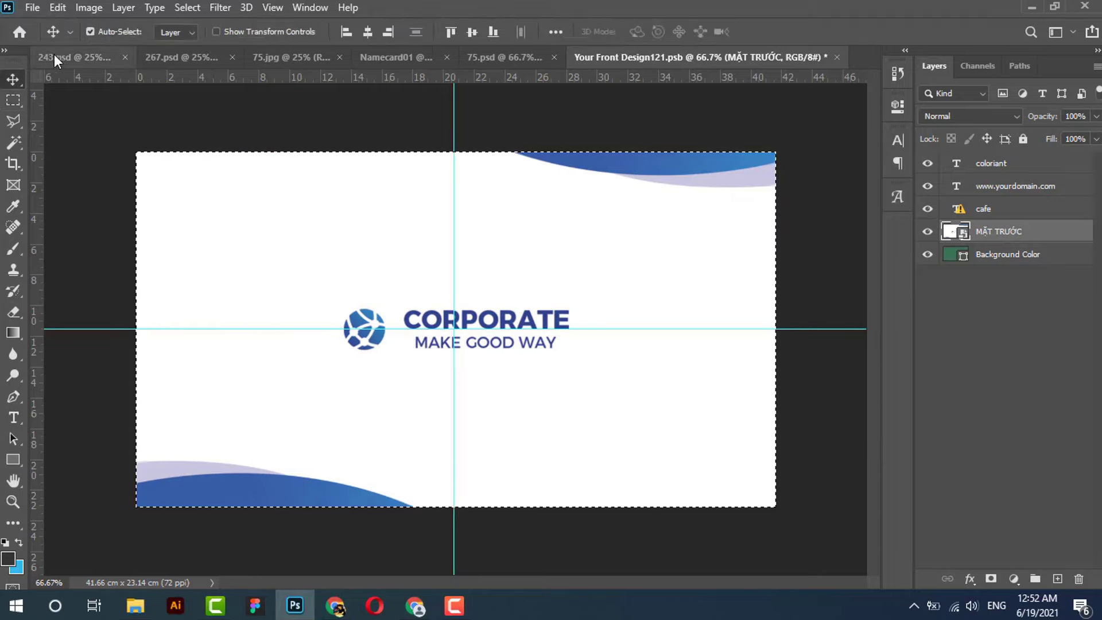
click(53, 33)
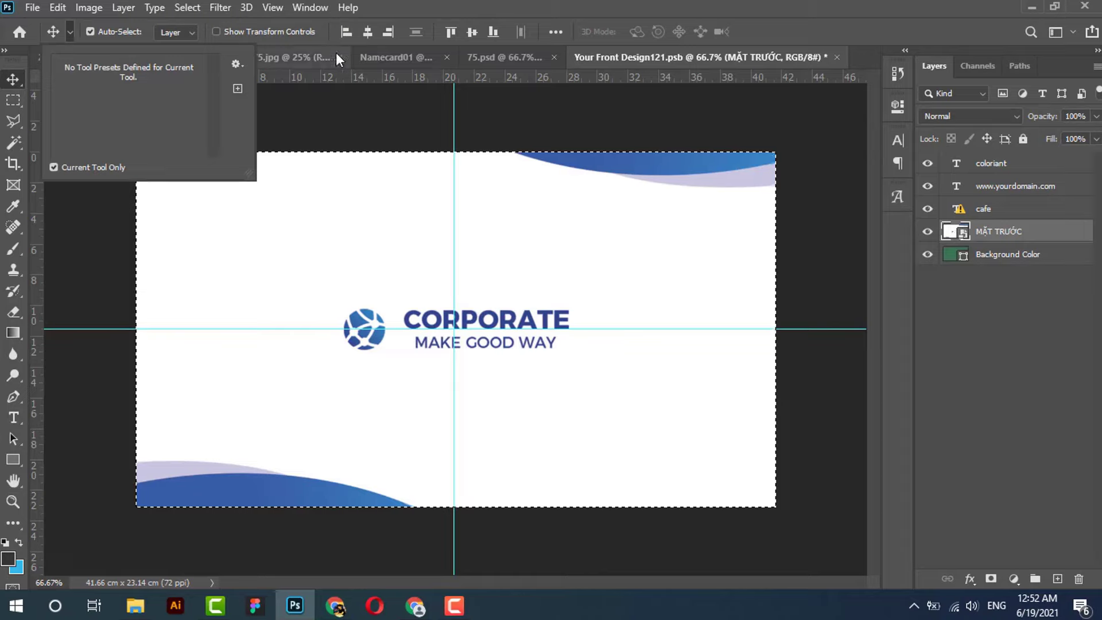
click(50, 27)
key(ctrl)
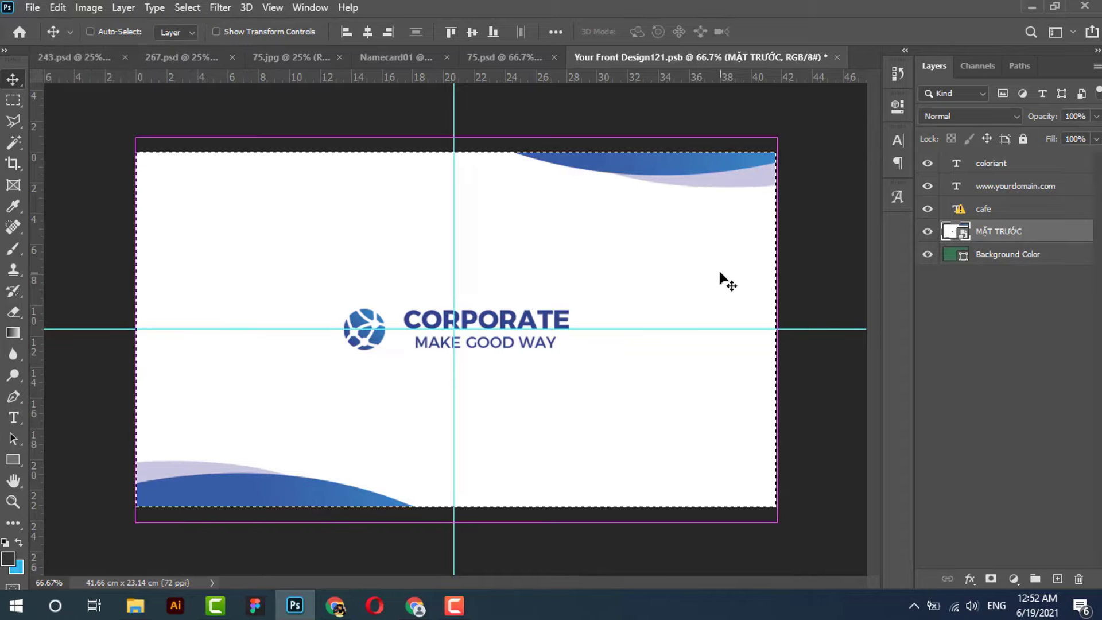
key(ctrl+d)
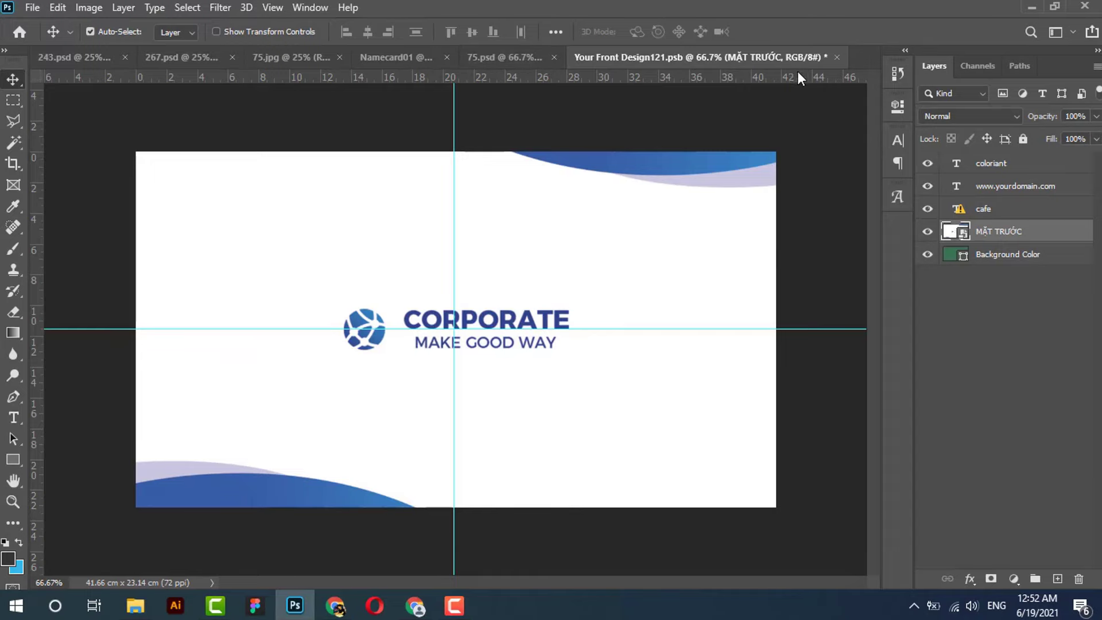
click(836, 58)
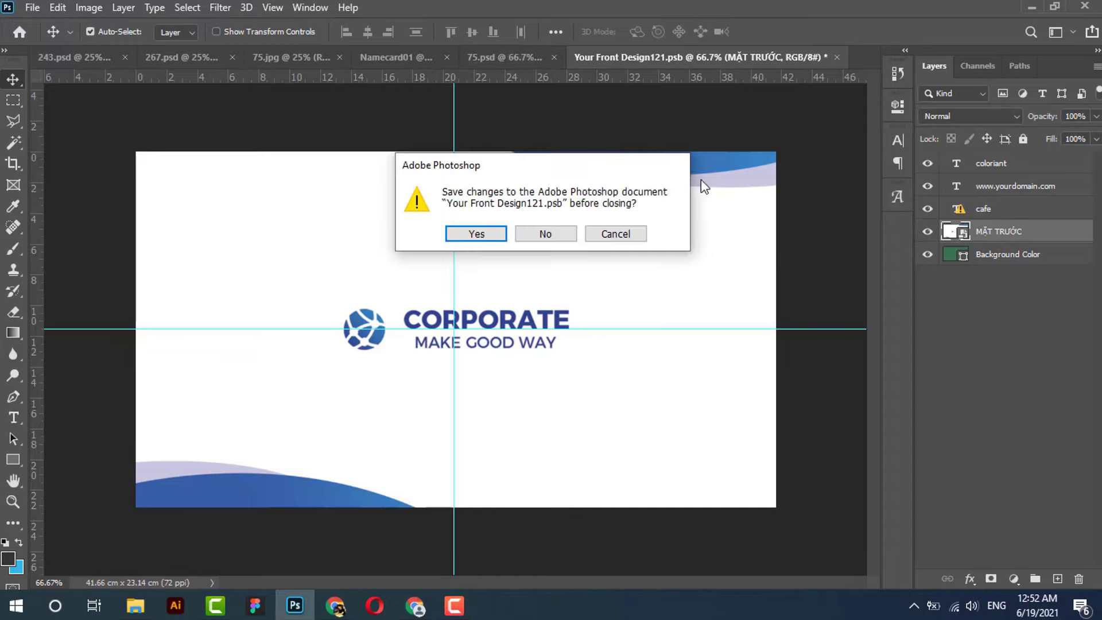
Step: Discard the card edits and reopen the green Front Design card, dismissing the missing-fonts warning
click(562, 238)
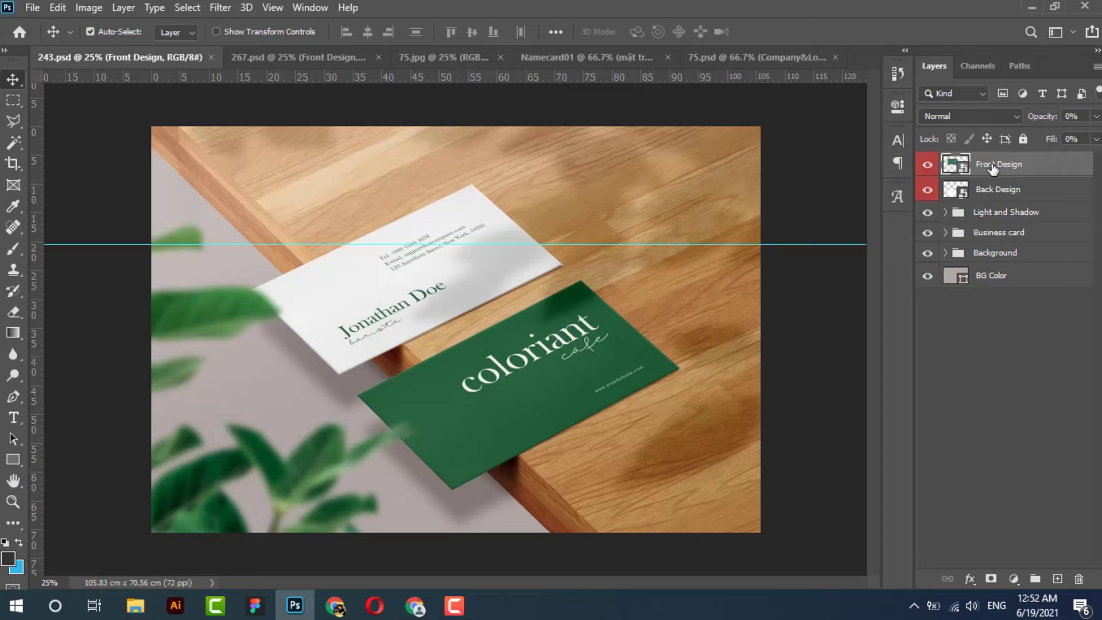
double_click(963, 168)
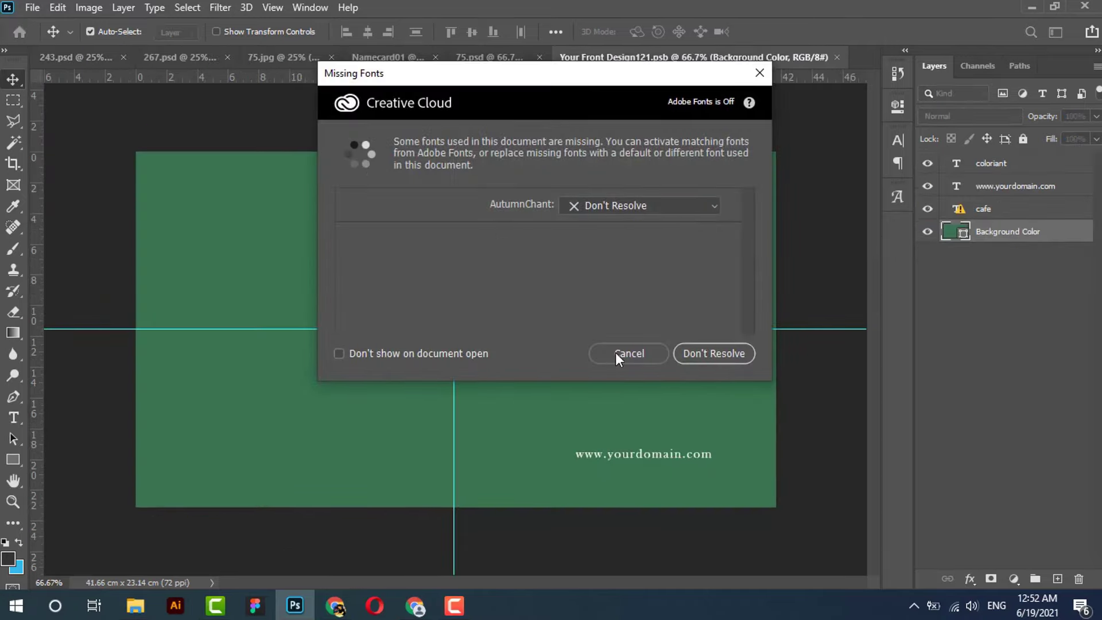
click(623, 352)
click(135, 605)
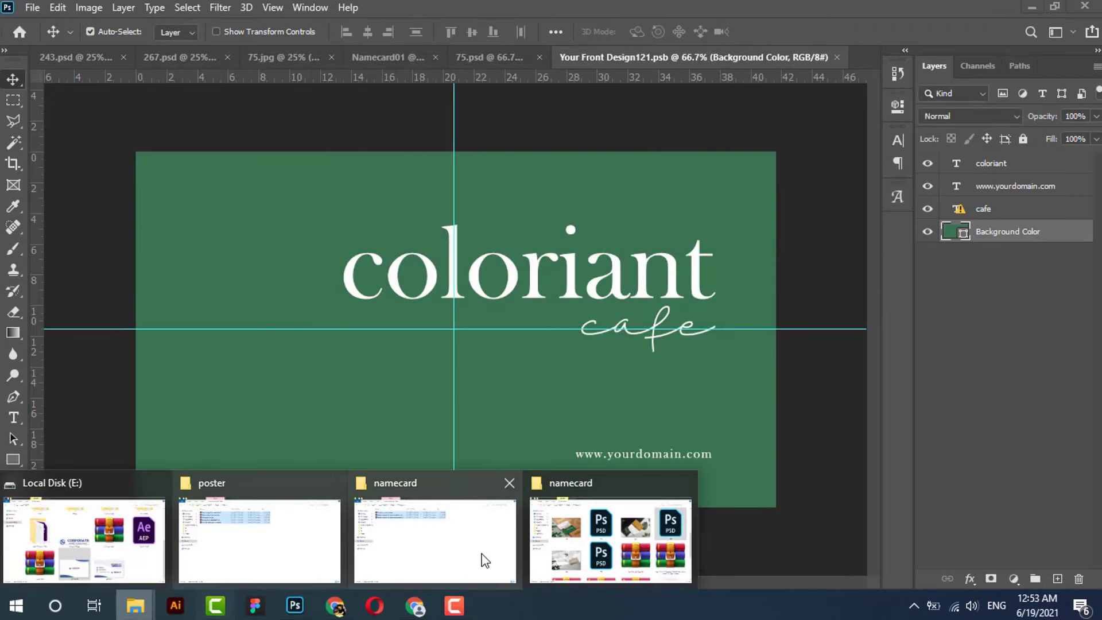
Step: Drag MẶT TRƯỚC from Local Disk (E:) into the open Front Design card in Photoshop
click(88, 545)
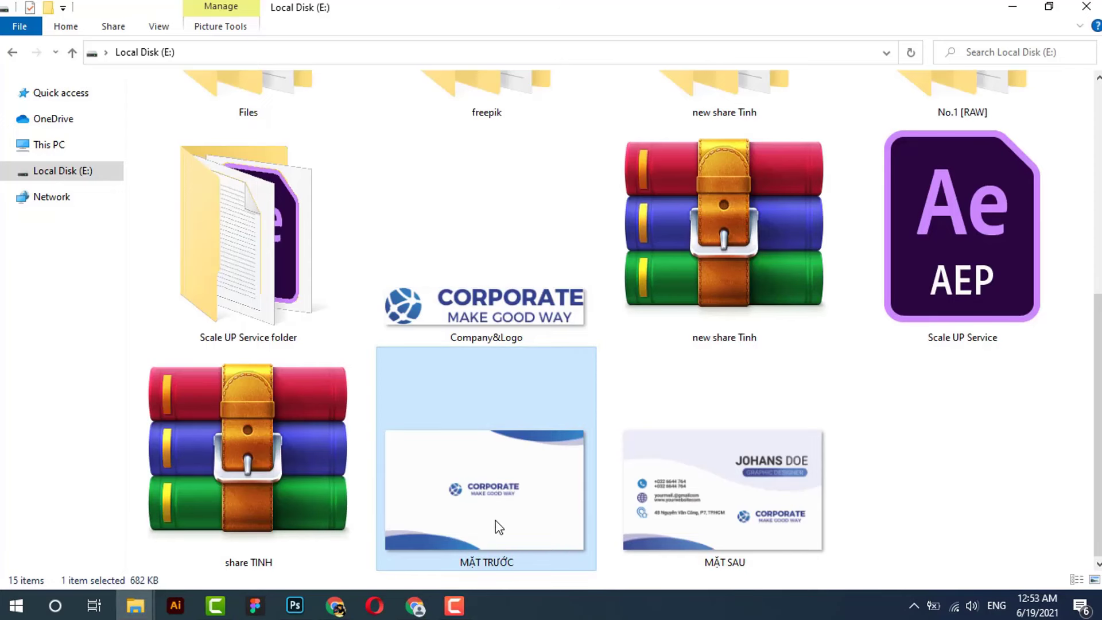
drag(498, 526, 439, 454)
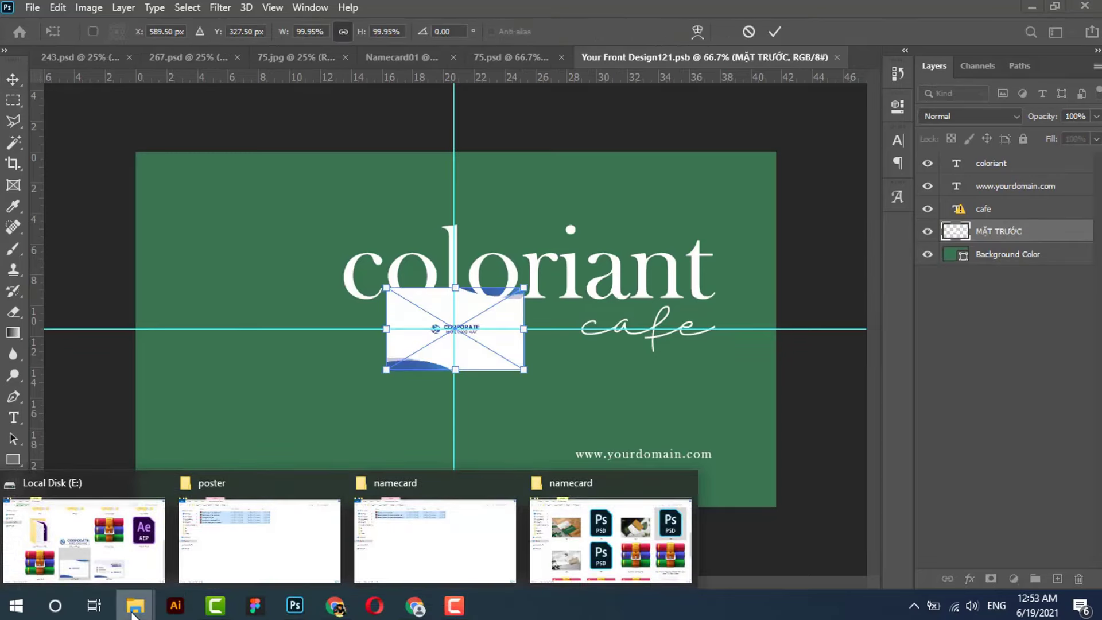
click(78, 549)
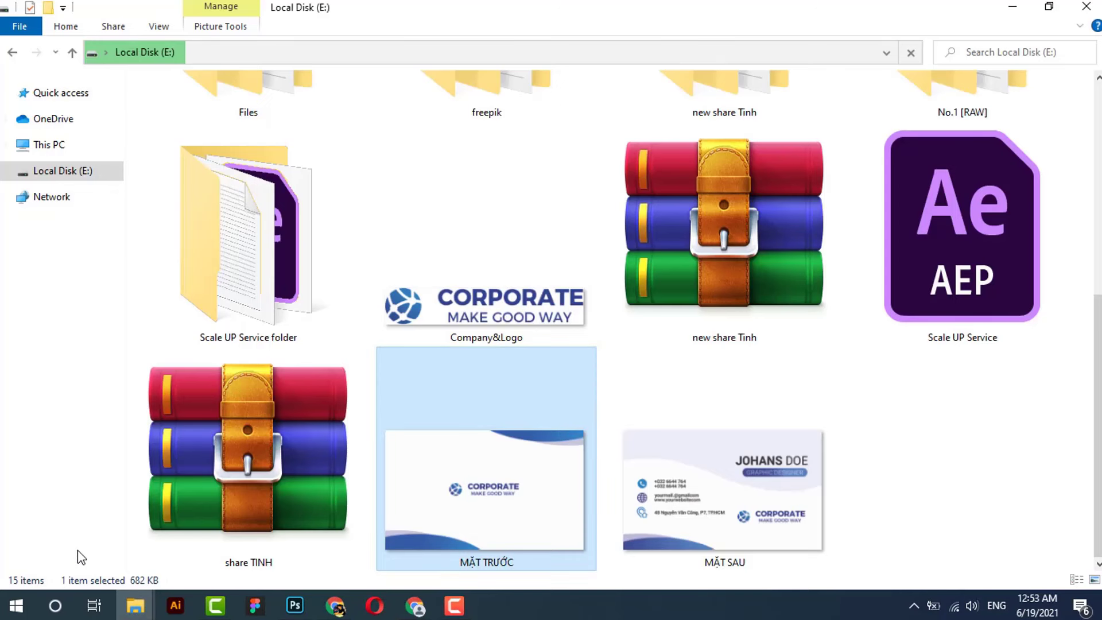
click(294, 605)
Step: Stretch the CORPORATE front artwork to cover the whole card and commit the resize
drag(387, 288, 134, 135)
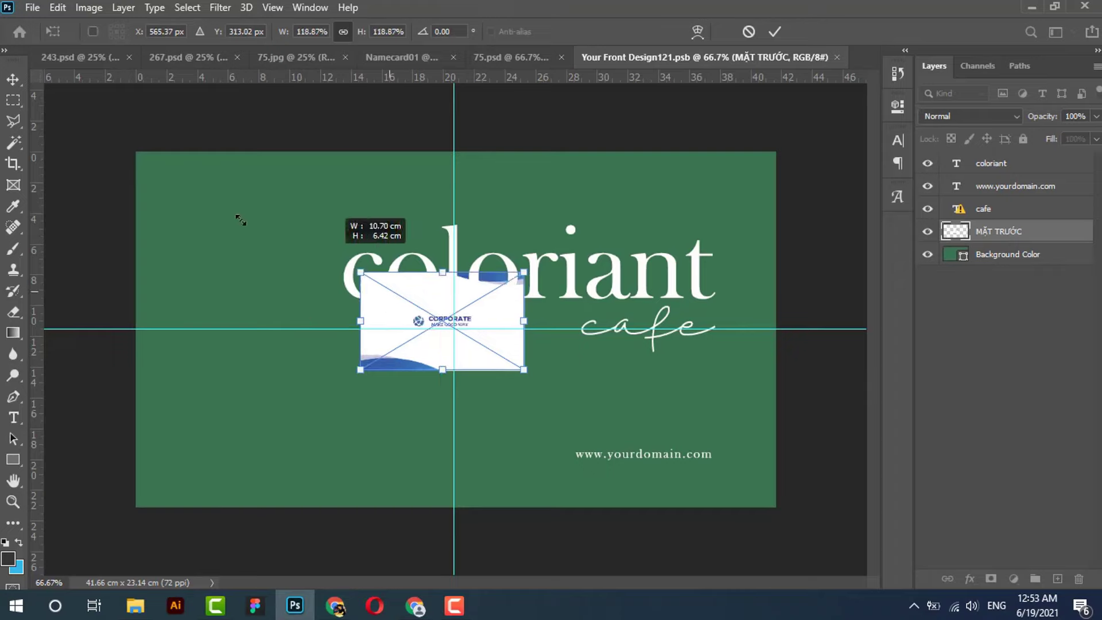
drag(535, 369, 793, 501)
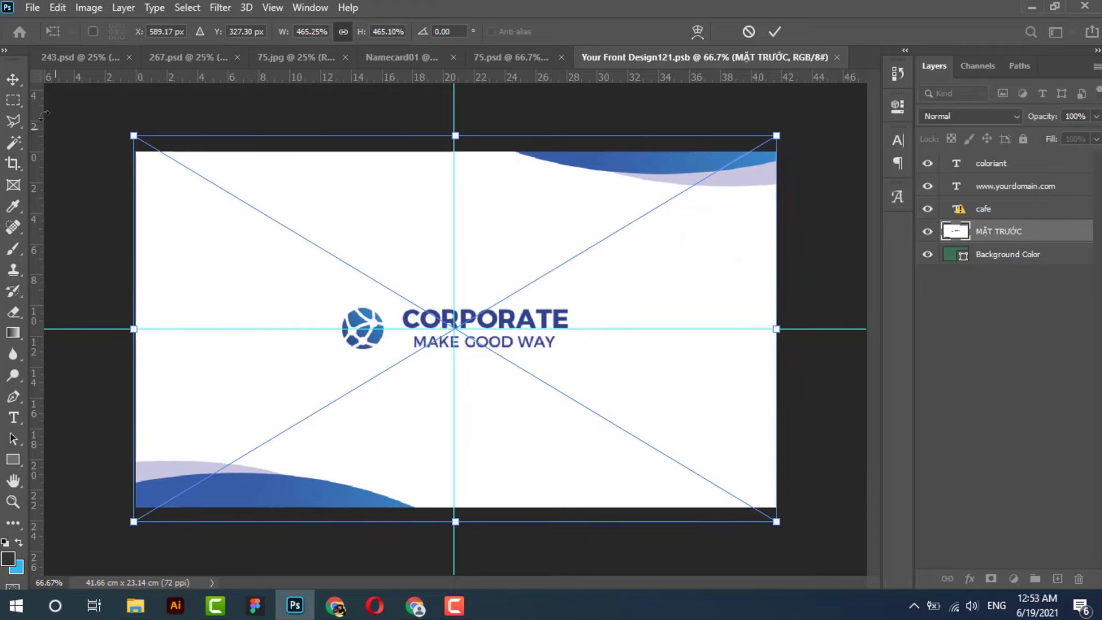
click(13, 75)
Step: Centre the artwork horizontally and vertically on the card, deselect, and save the Front Design
click(14, 100)
drag(136, 150, 835, 508)
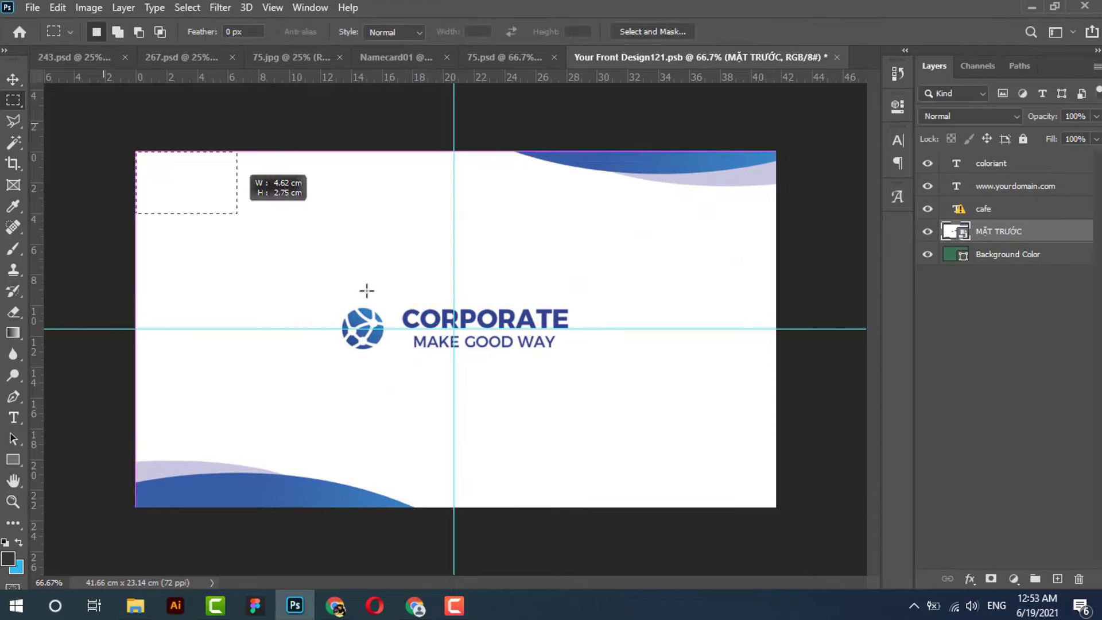
click(14, 80)
click(369, 32)
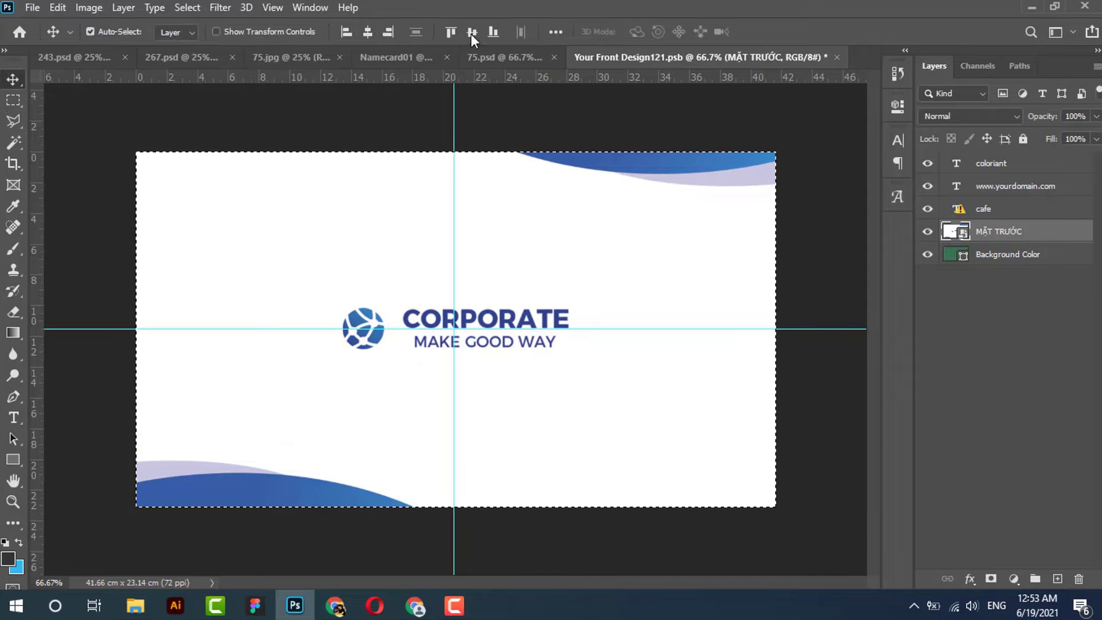
click(474, 32)
key(ctrl+d)
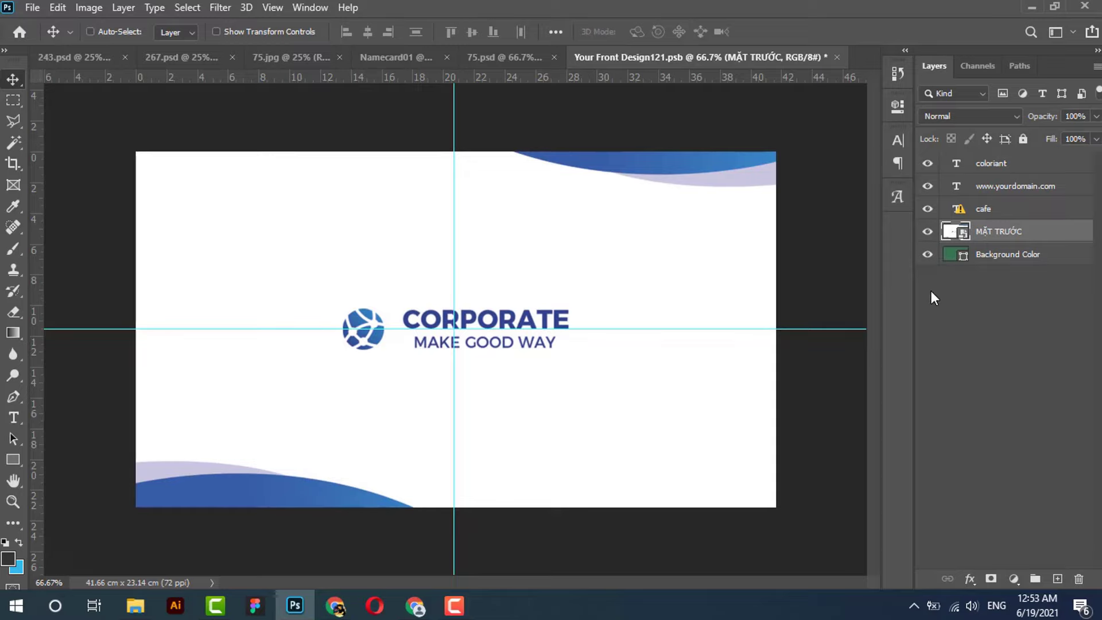
key(ctrl+s)
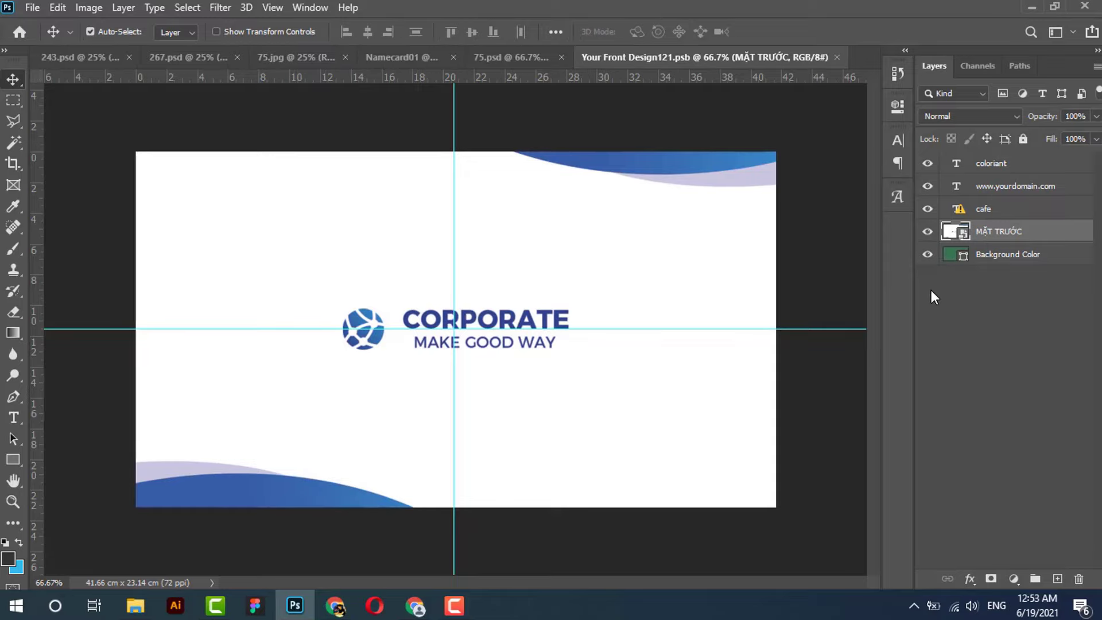
click(190, 57)
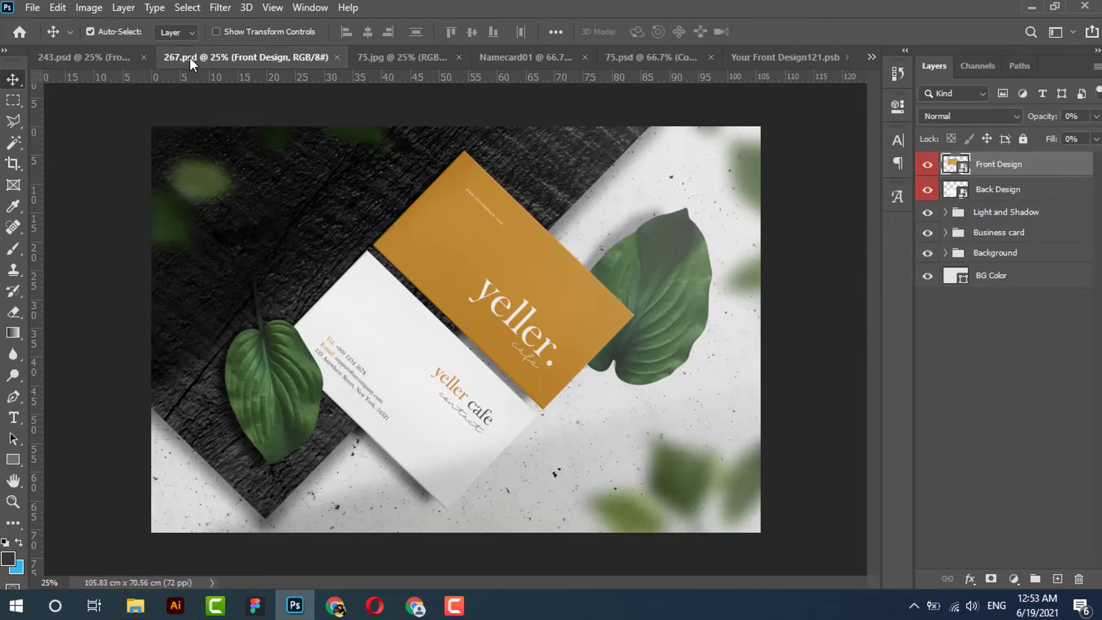
Step: Return to the 243.psd mockup and open its Back Design card, dismissing the missing-fonts warning
click(108, 57)
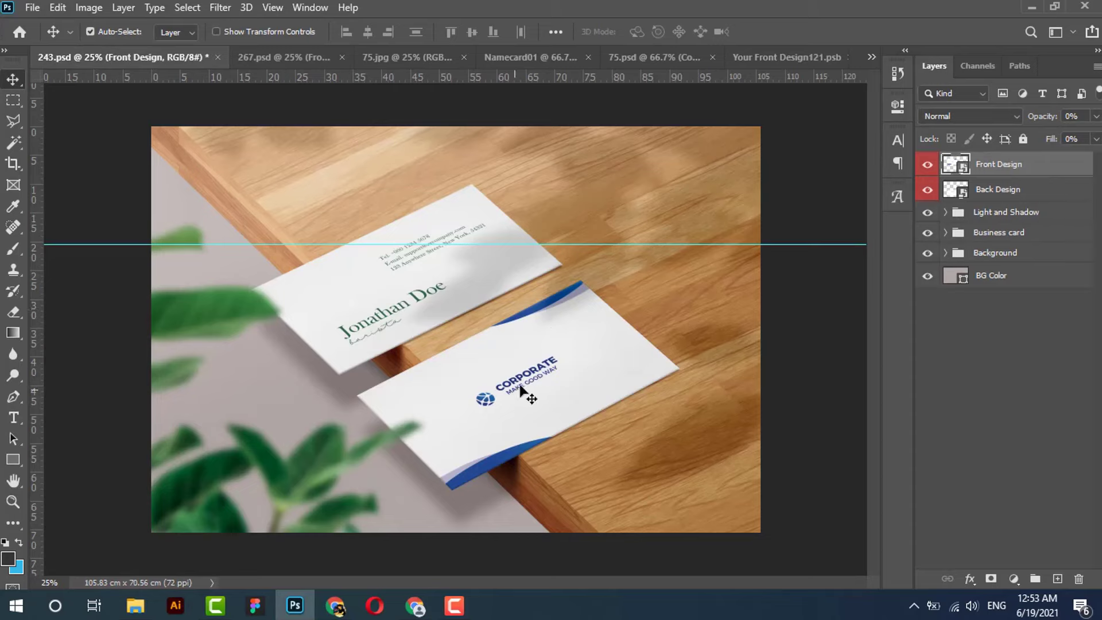
double_click(962, 196)
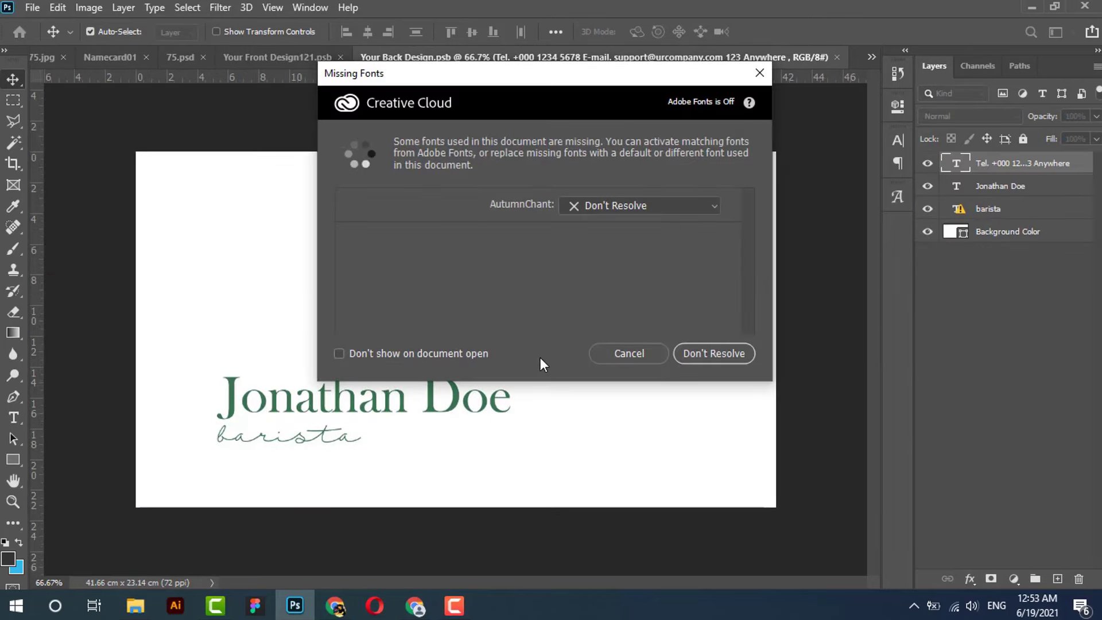
click(607, 355)
mouse_move(135, 606)
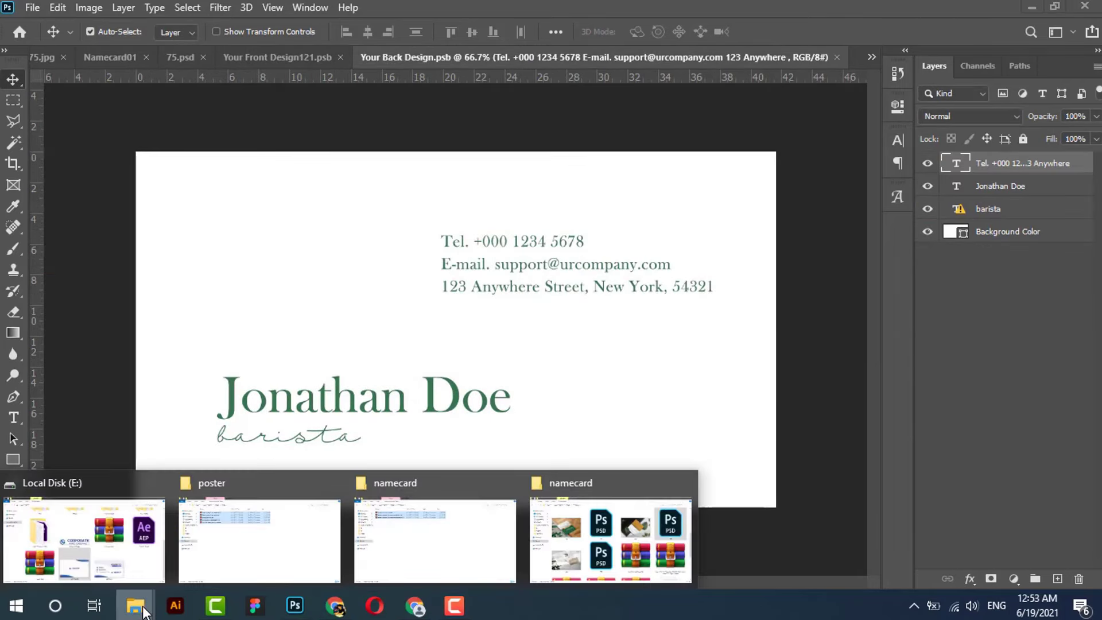
Step: Bring up the Local Disk (E:) folder holding the MẶT TRƯỚC and MẶT SAU images
click(121, 553)
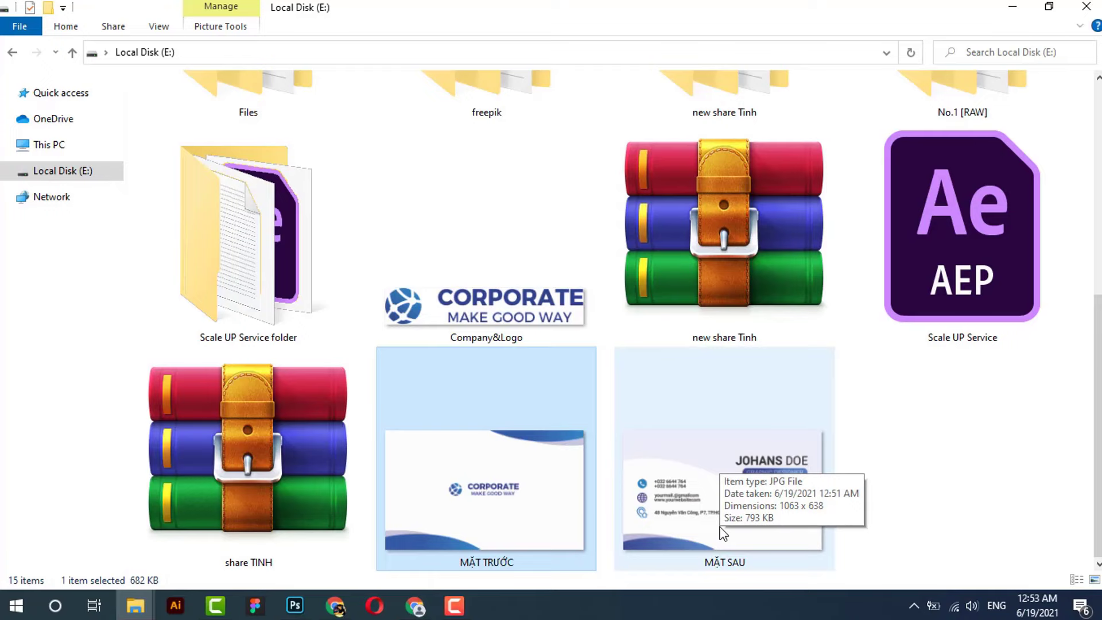
Step: Place MẶT SAU into the Back Design and stretch it to fill the canvas
mouse_move(693, 487)
mouse_down()
mouse_move(304, 603)
mouse_move(425, 469)
mouse_up()
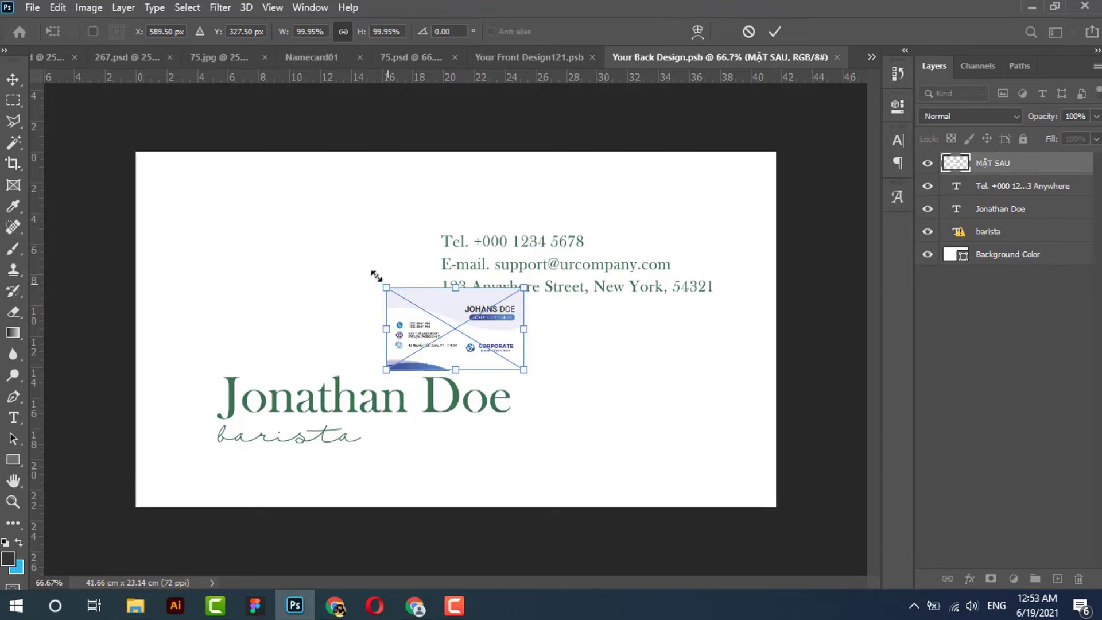
drag(376, 276, 136, 137)
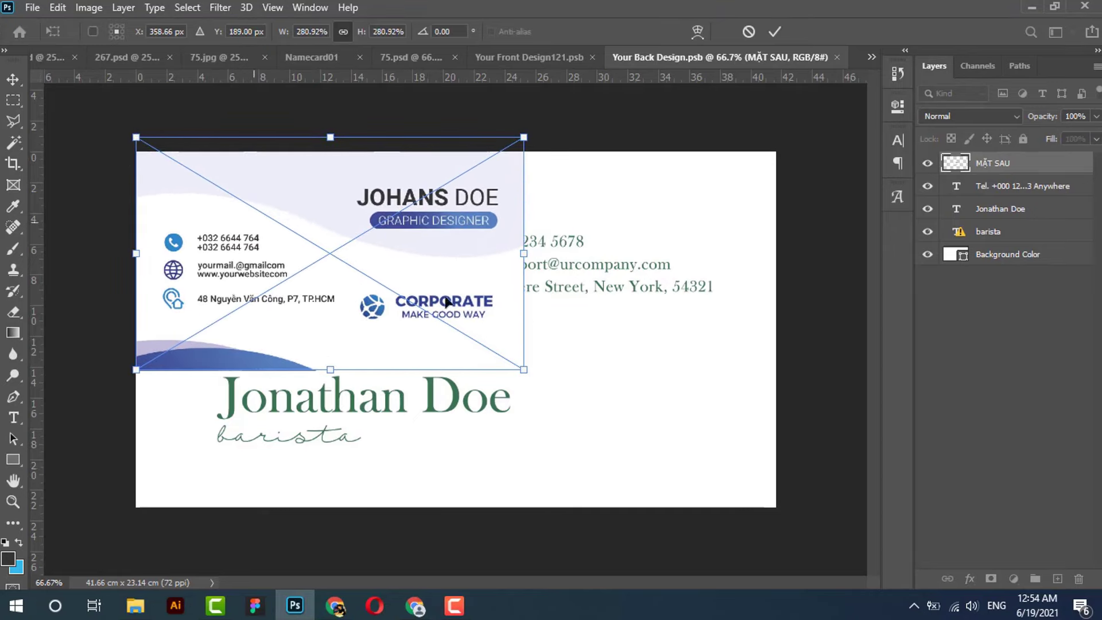
drag(530, 368, 791, 495)
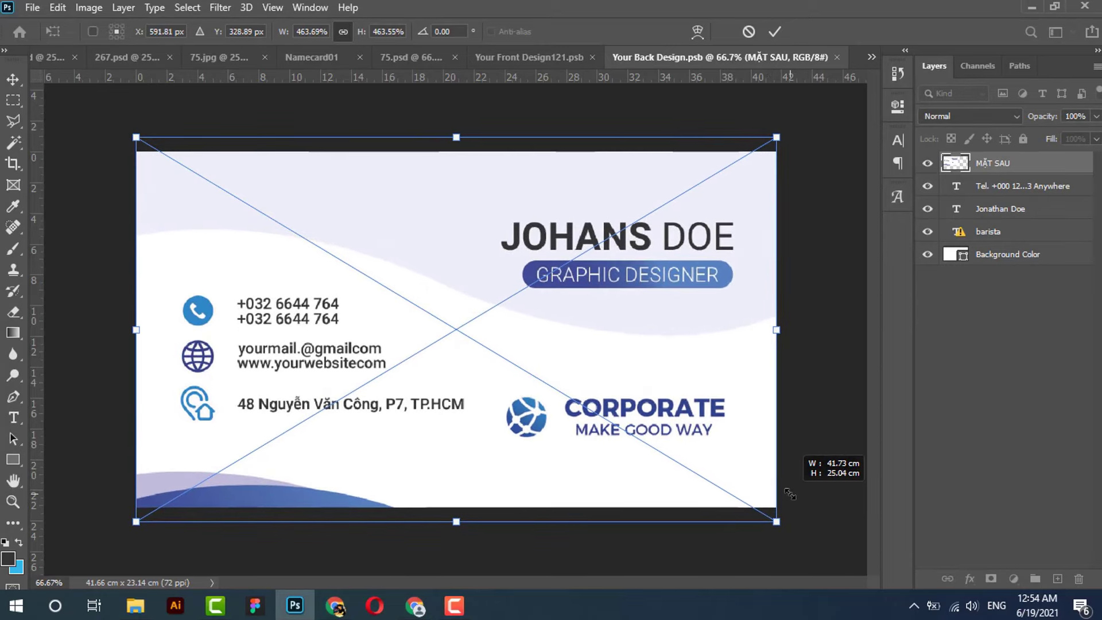
click(9, 78)
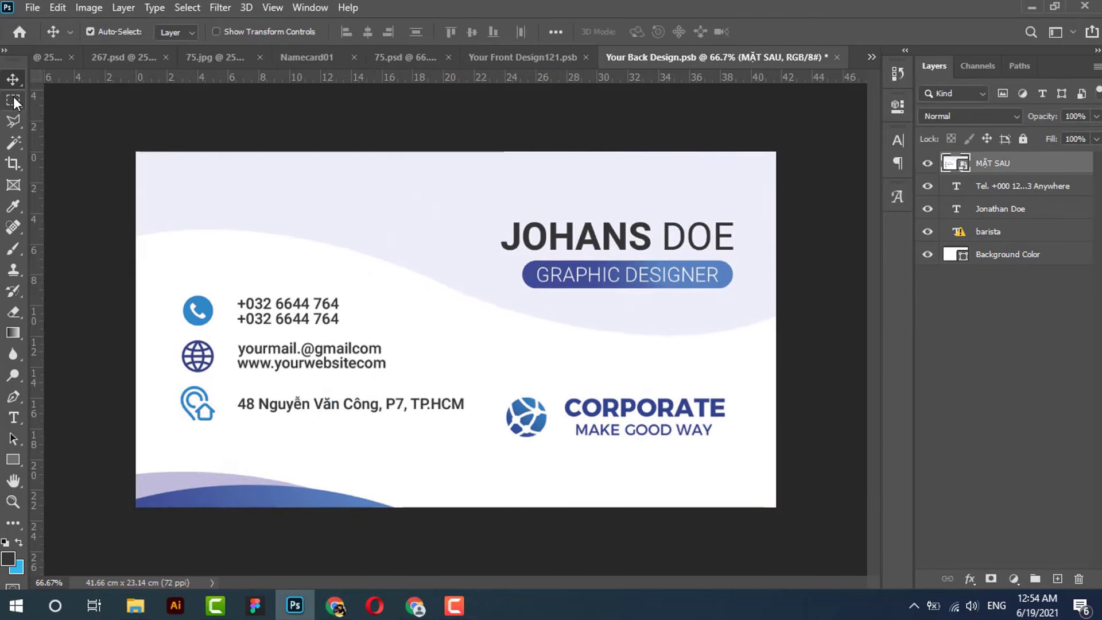
Step: Centre the back artwork horizontally and vertically on the canvas, deselect, and save
click(14, 100)
drag(136, 152, 776, 507)
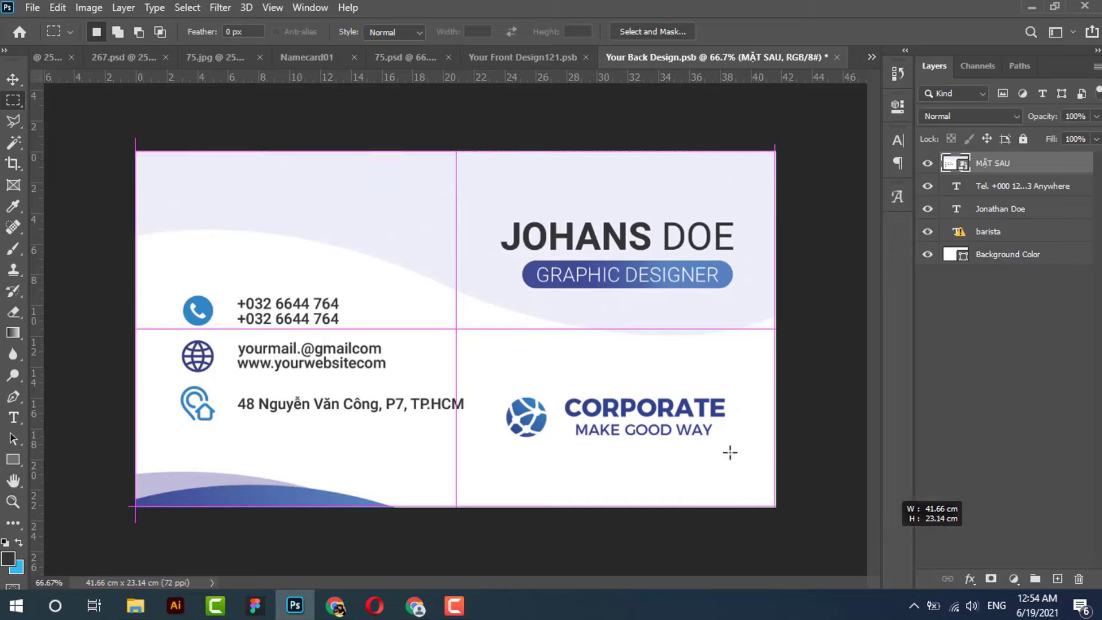
click(10, 81)
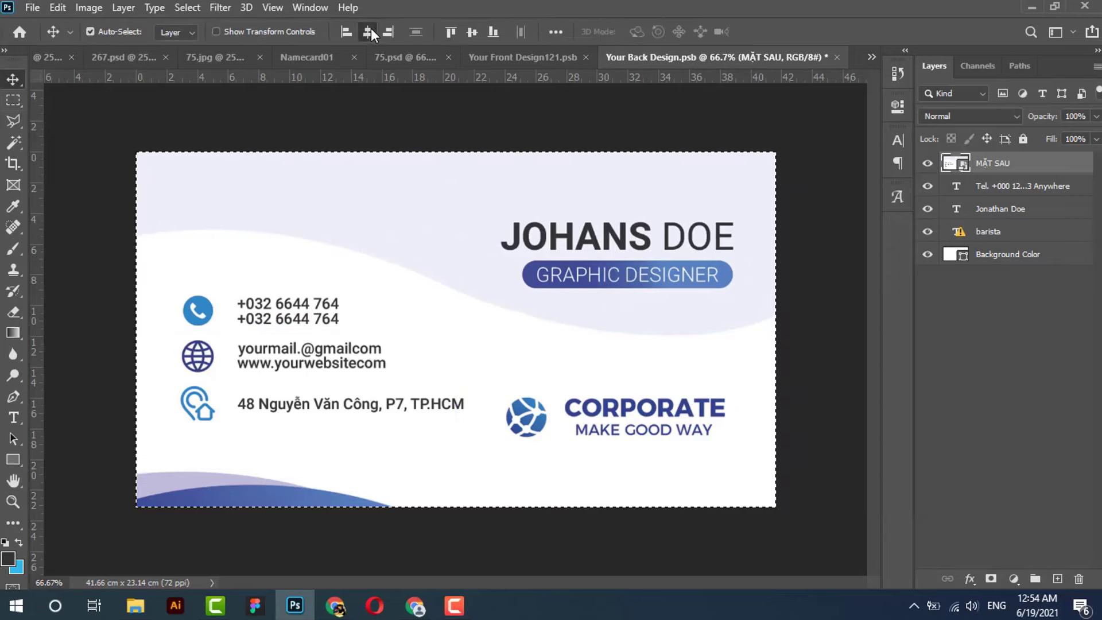
click(371, 29)
click(471, 32)
key(ctrl+d)
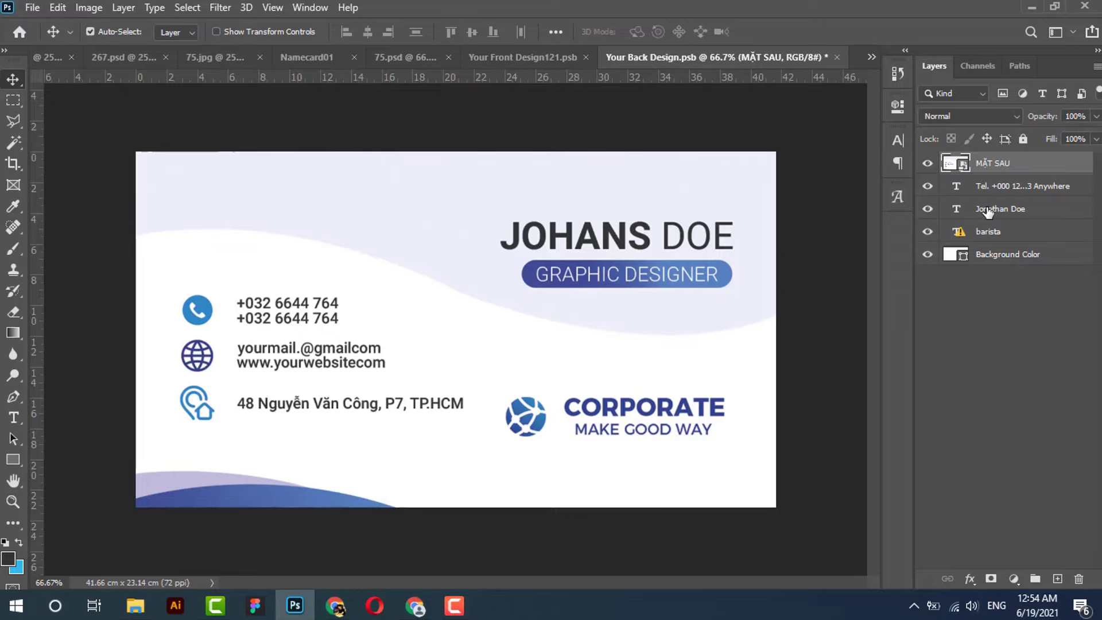
key(ctrl+s)
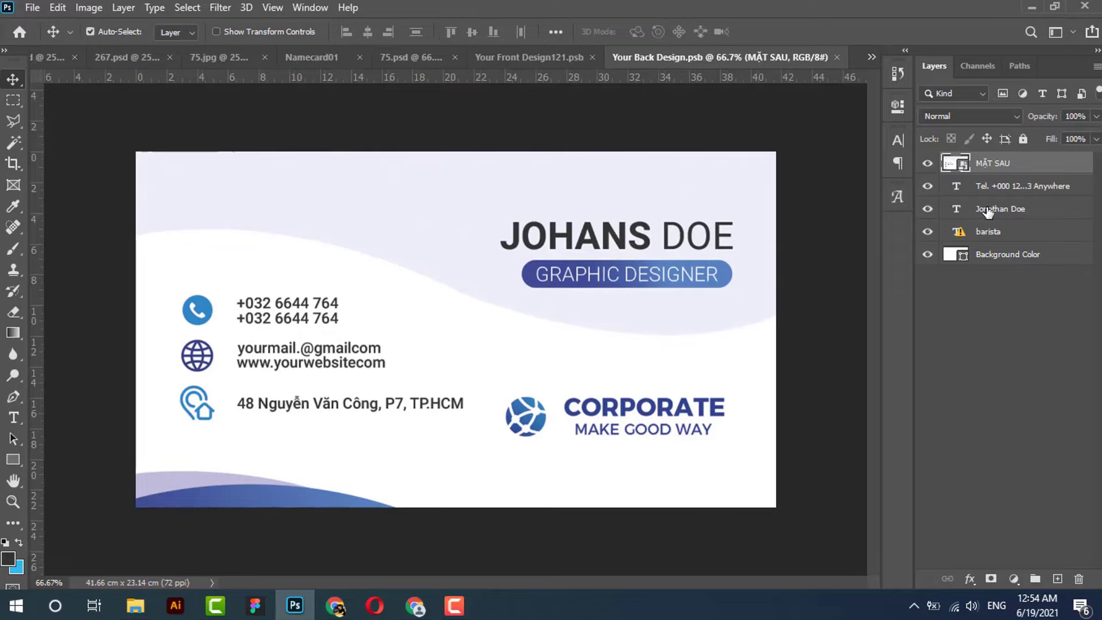
Step: Save the 243 mockup as a JPEG named 243 on Local Disk (E:) at quality 11
click(53, 56)
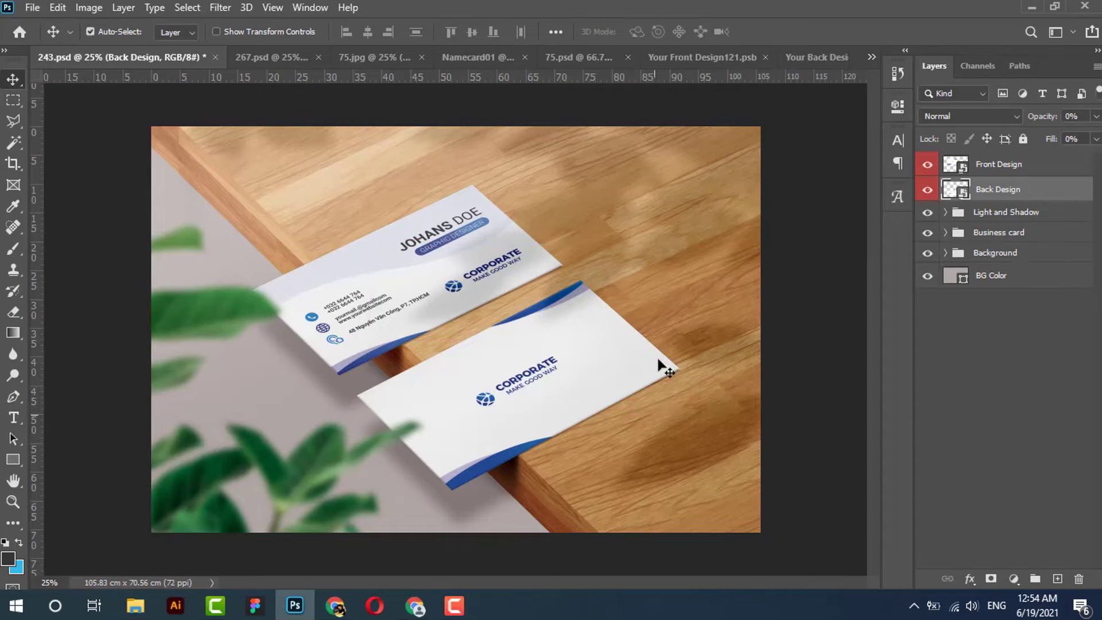
click(29, 7)
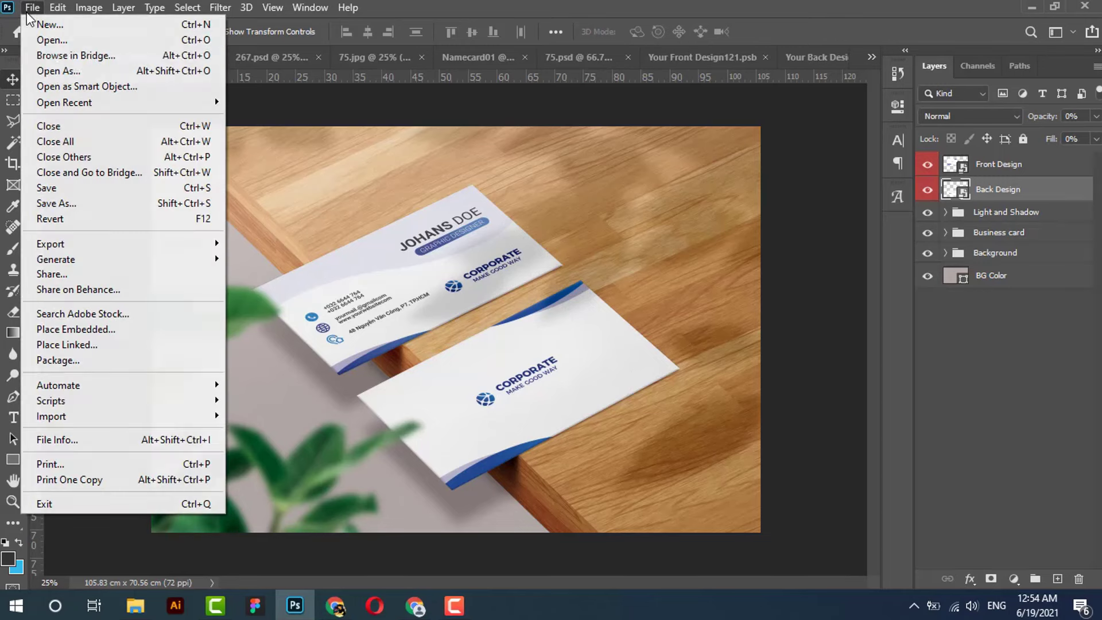
click(72, 206)
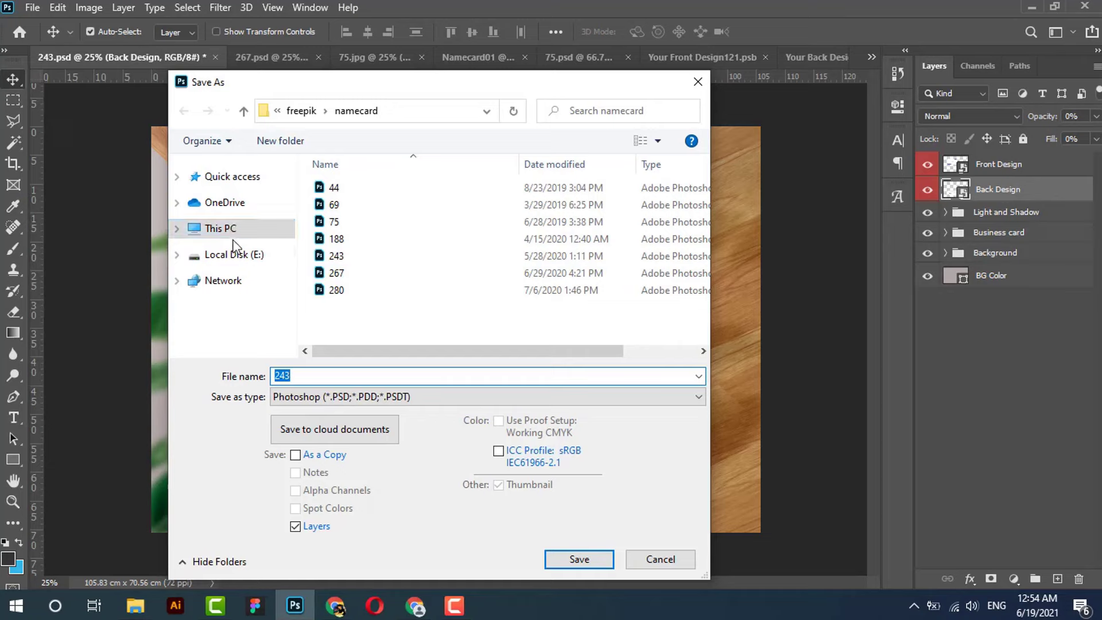
click(231, 261)
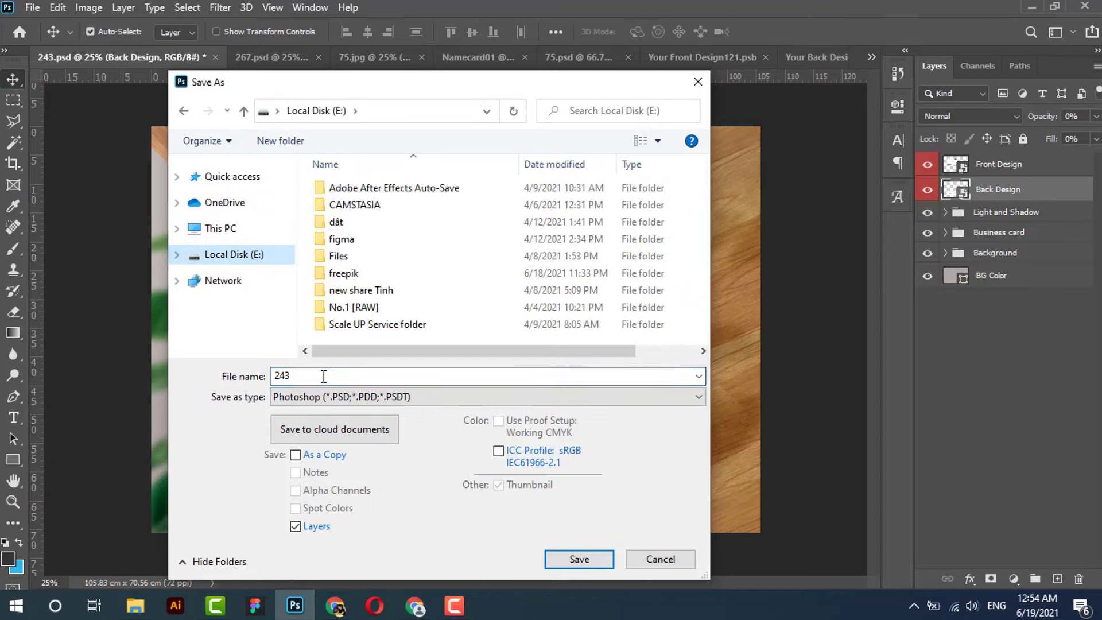
click(405, 400)
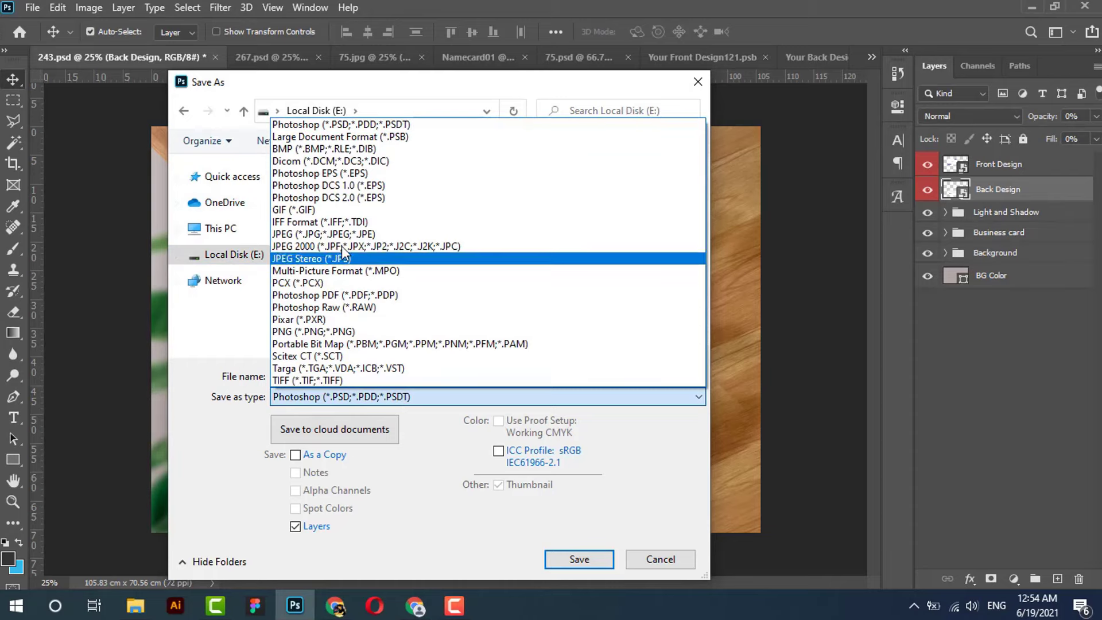
click(327, 234)
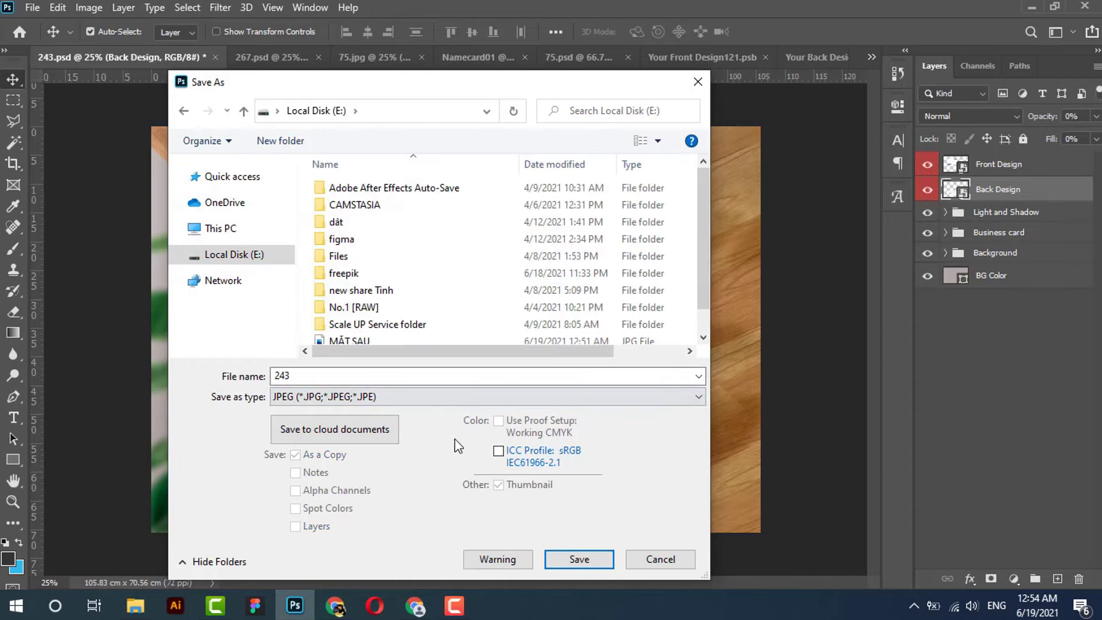
click(559, 557)
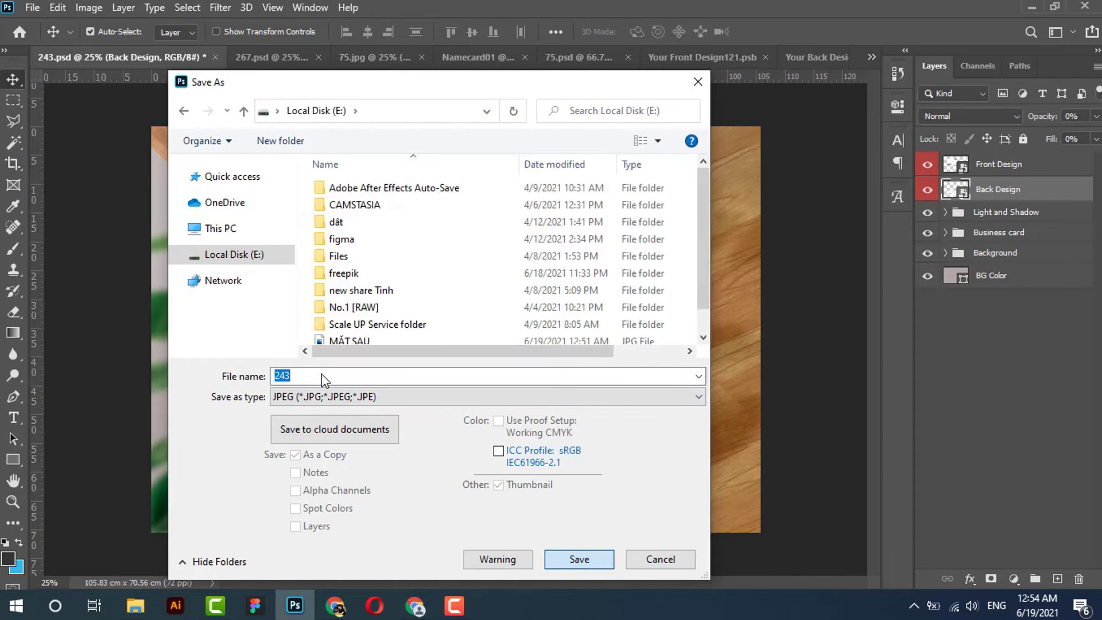
key(Return)
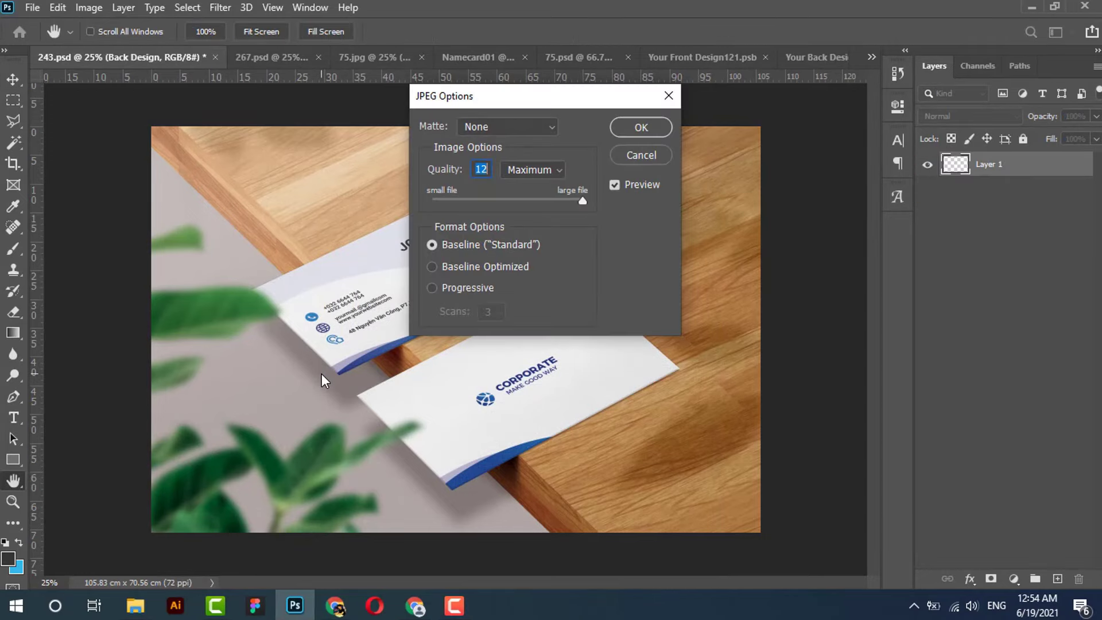
drag(583, 199, 574, 198)
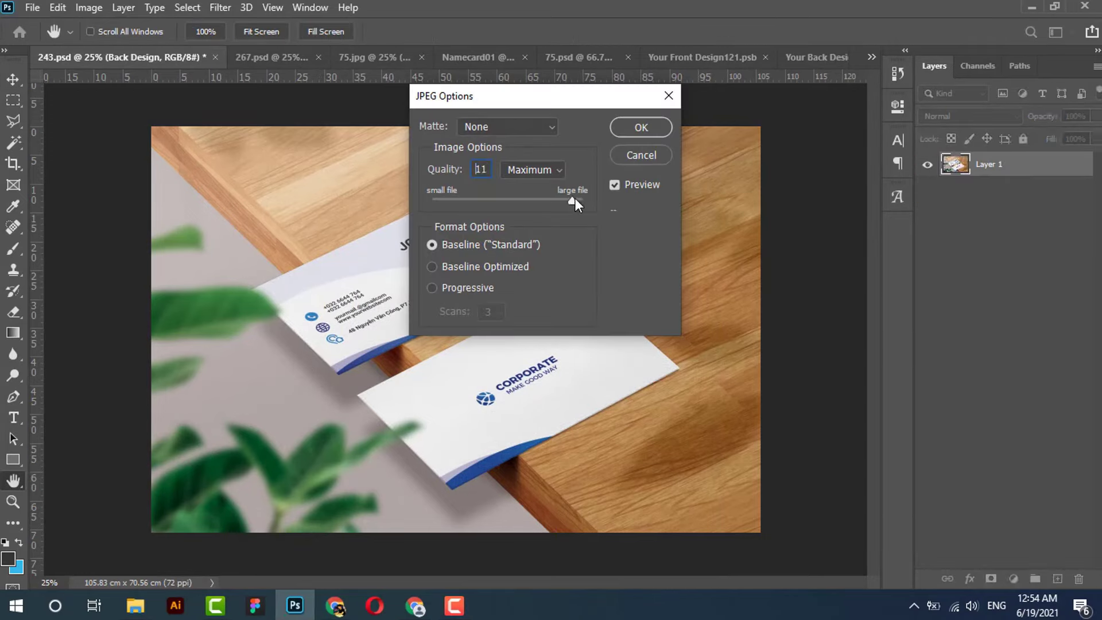
click(636, 132)
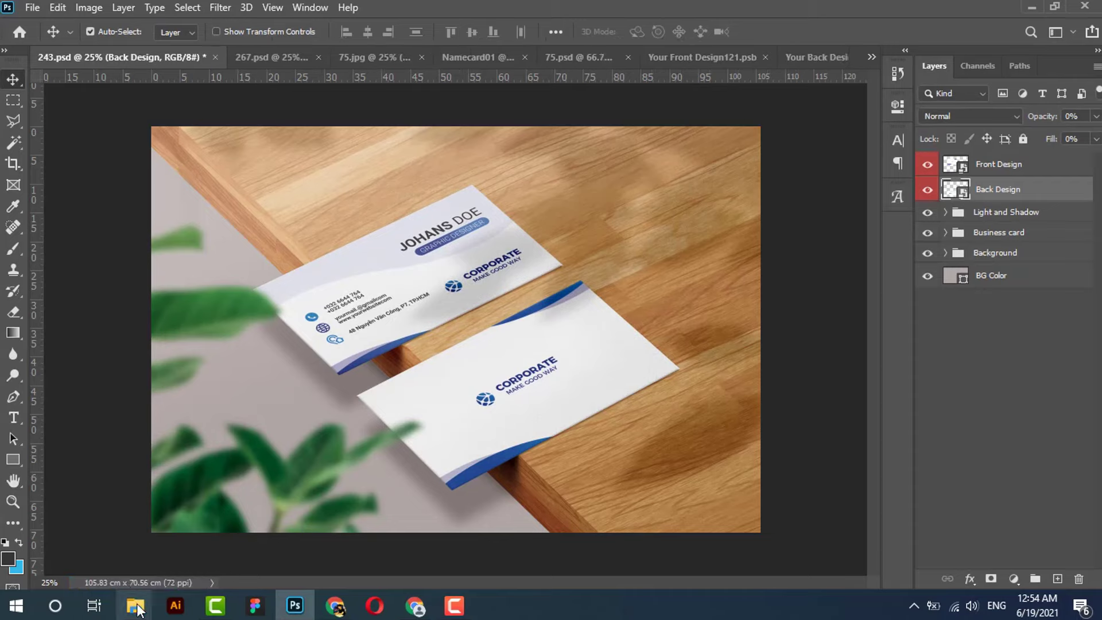
Step: Open 243.jpg in Photos, zoom in to inspect the cards, then zoom back out
mouse_move(136, 606)
click(95, 559)
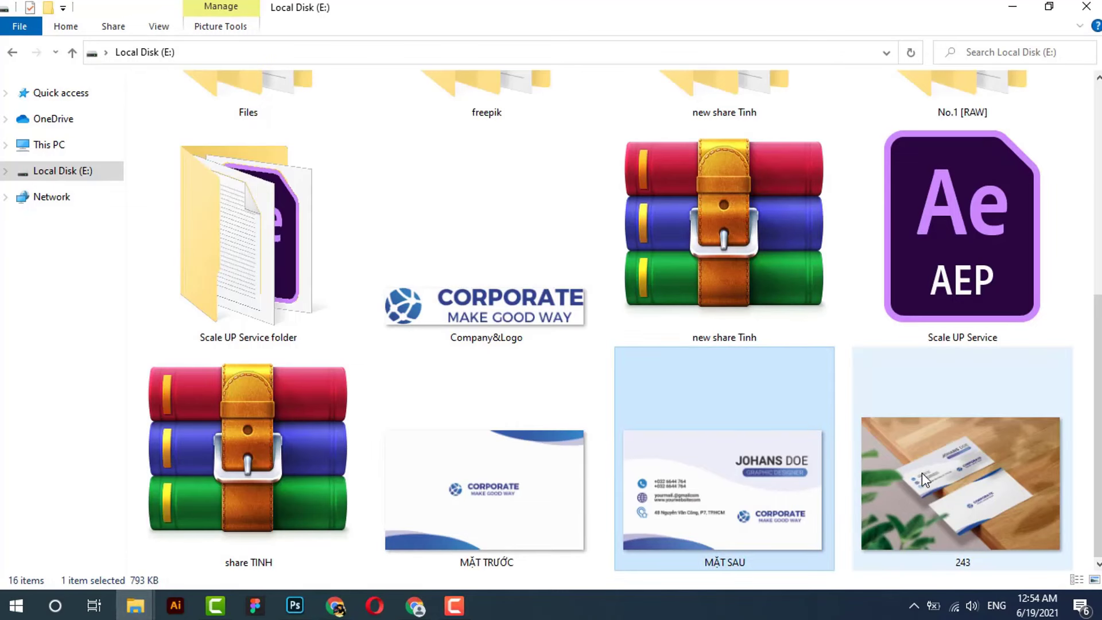
double_click(946, 480)
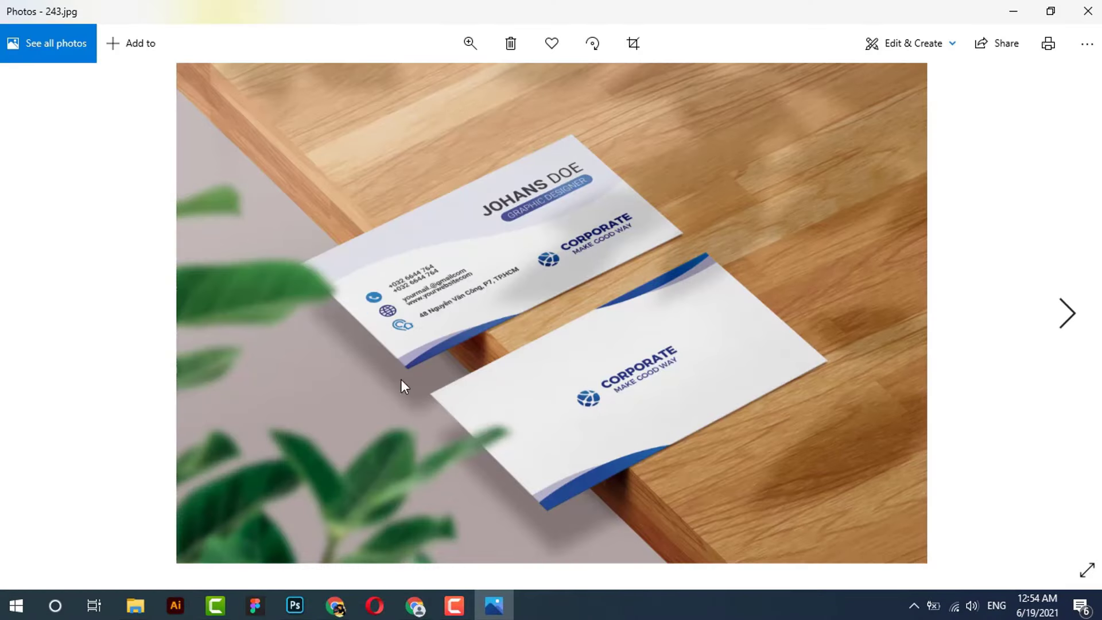
click(471, 45)
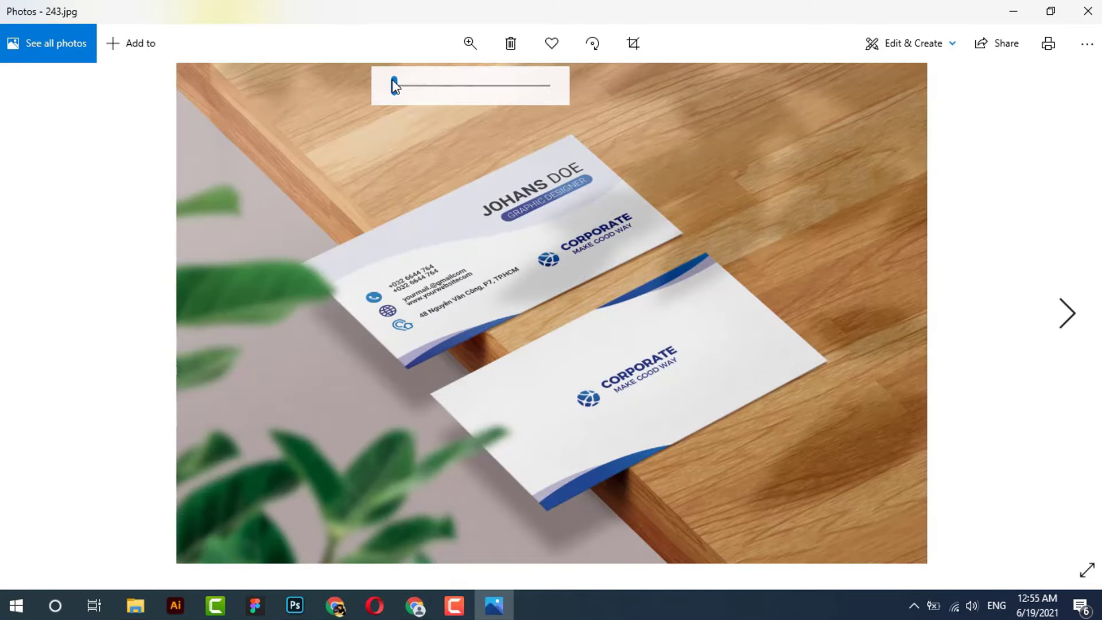
drag(393, 85, 414, 86)
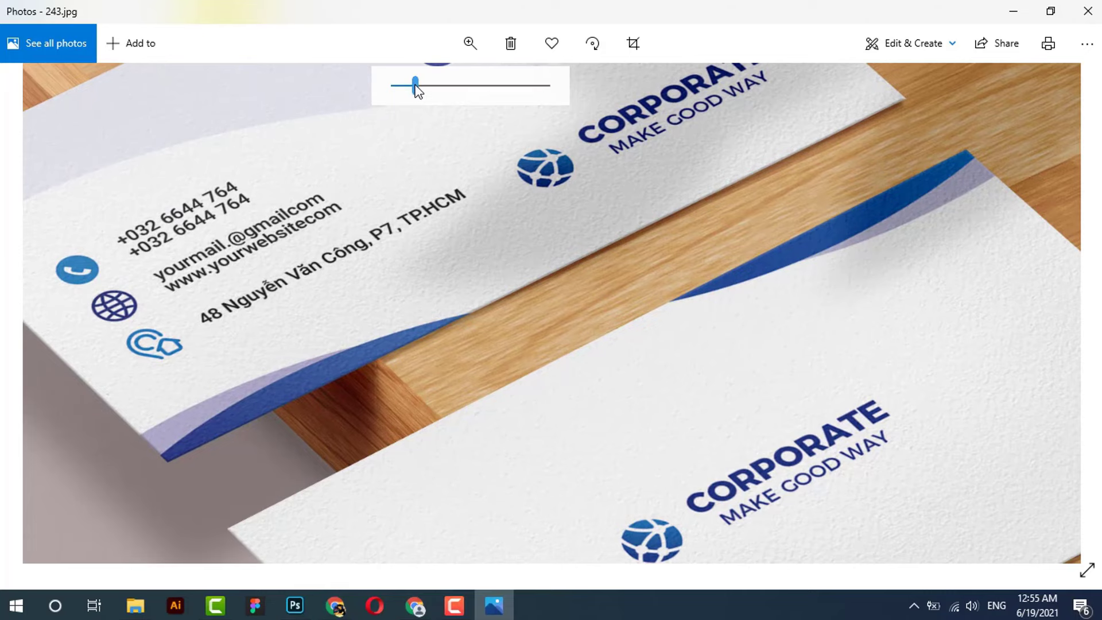
drag(415, 86, 393, 86)
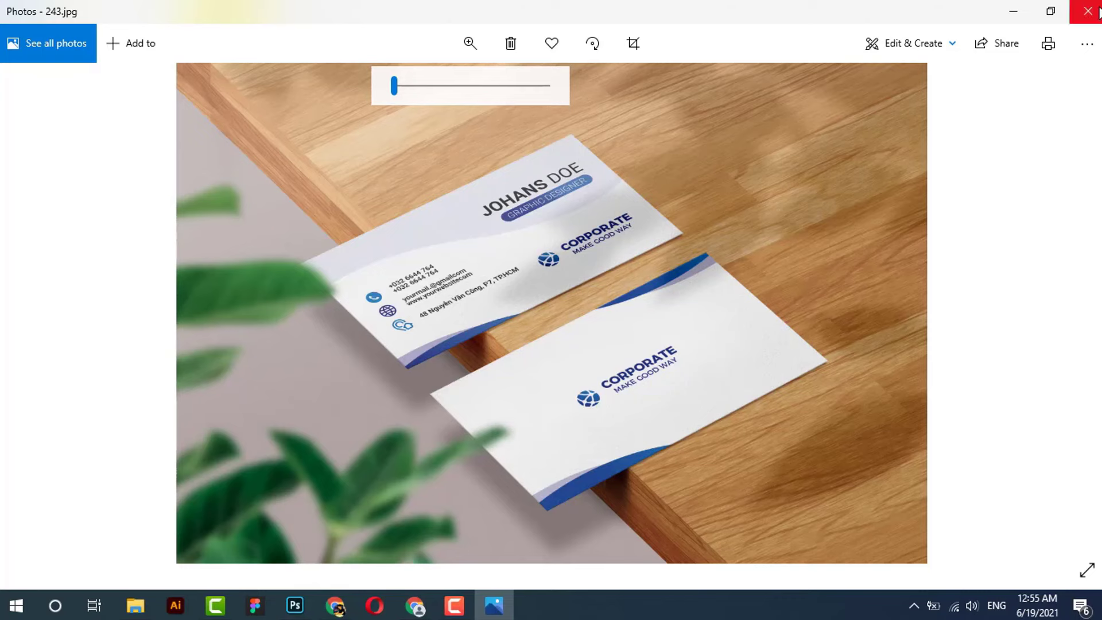
click(135, 607)
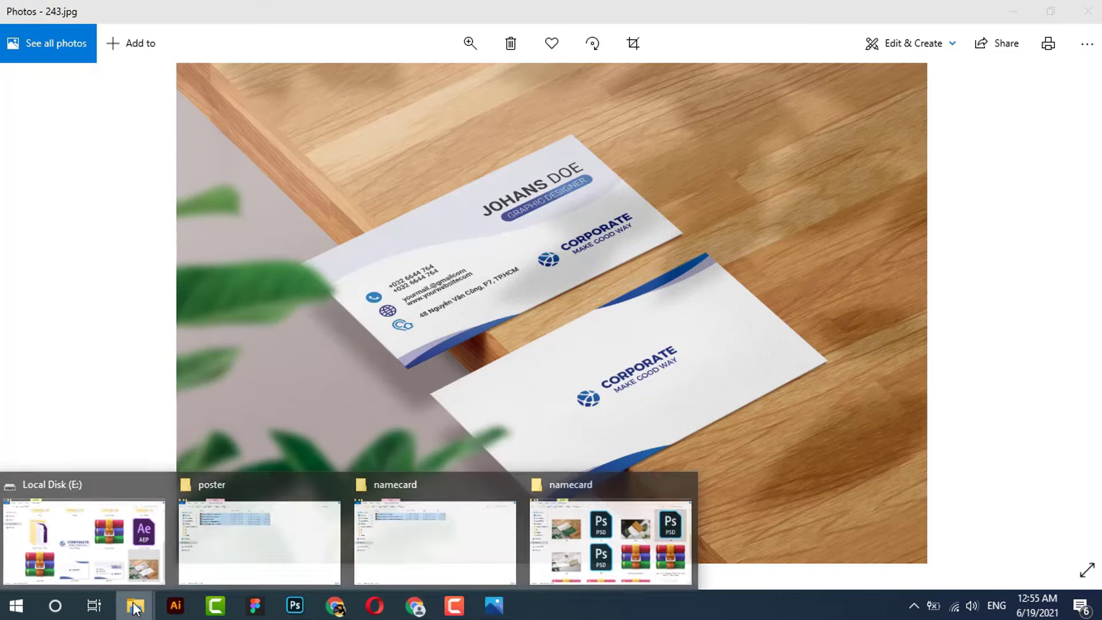
Step: Switch to the Namecard01 card design document in Photoshop and begin saving it
click(101, 551)
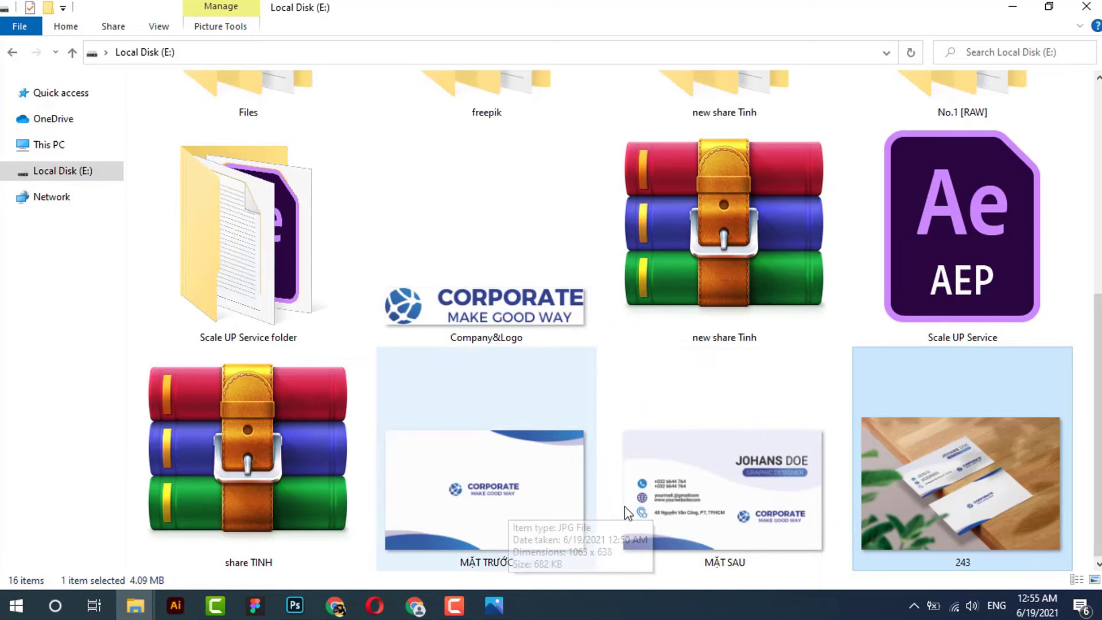
click(294, 603)
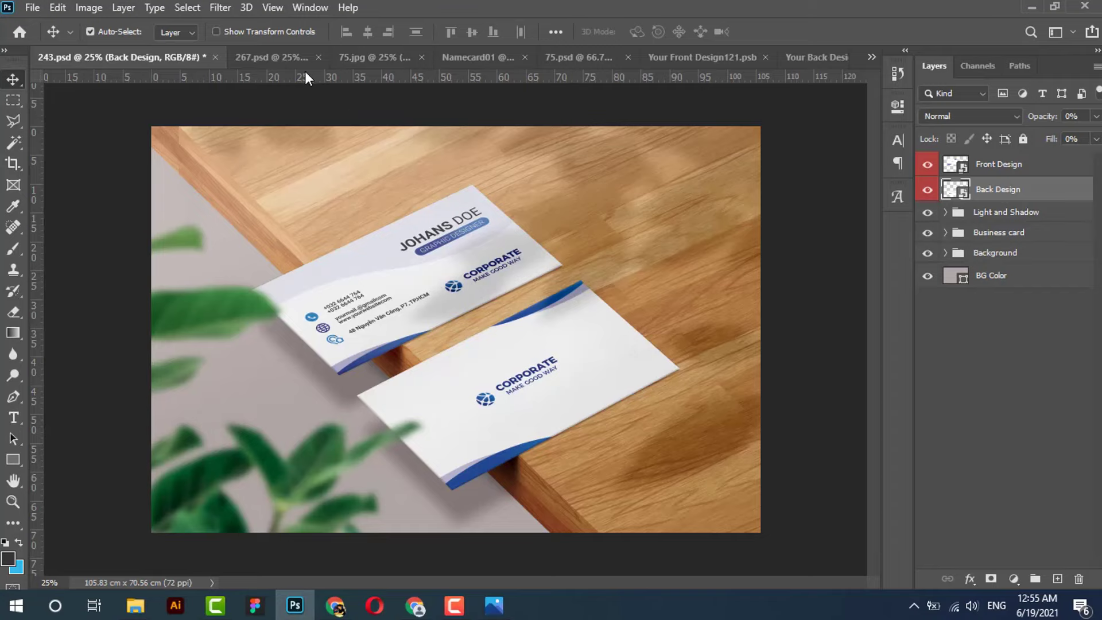
click(484, 60)
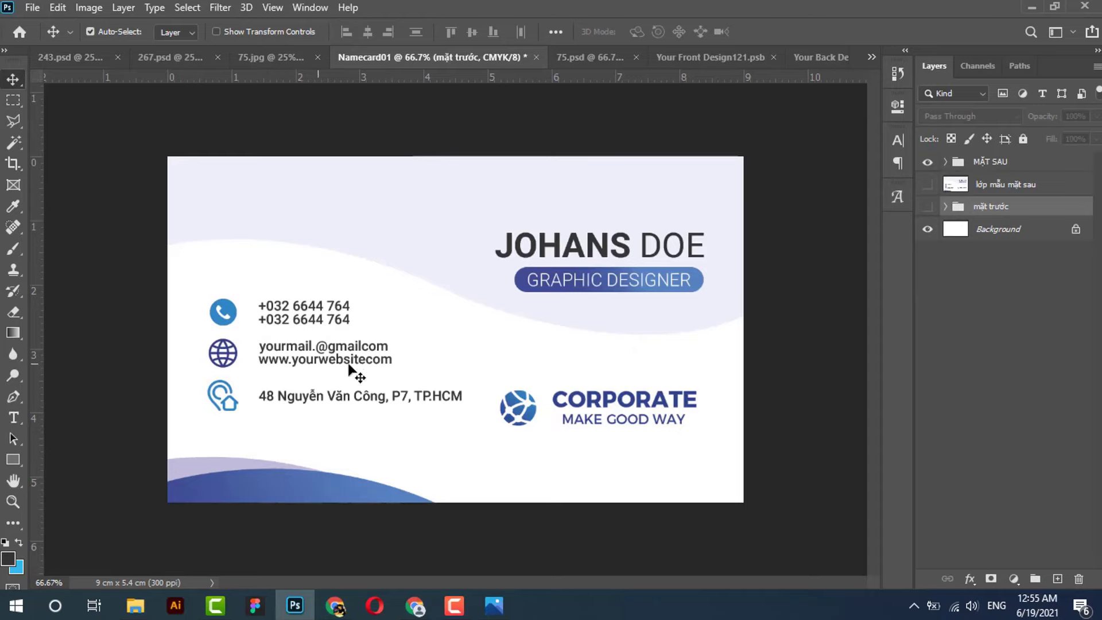
click(33, 6)
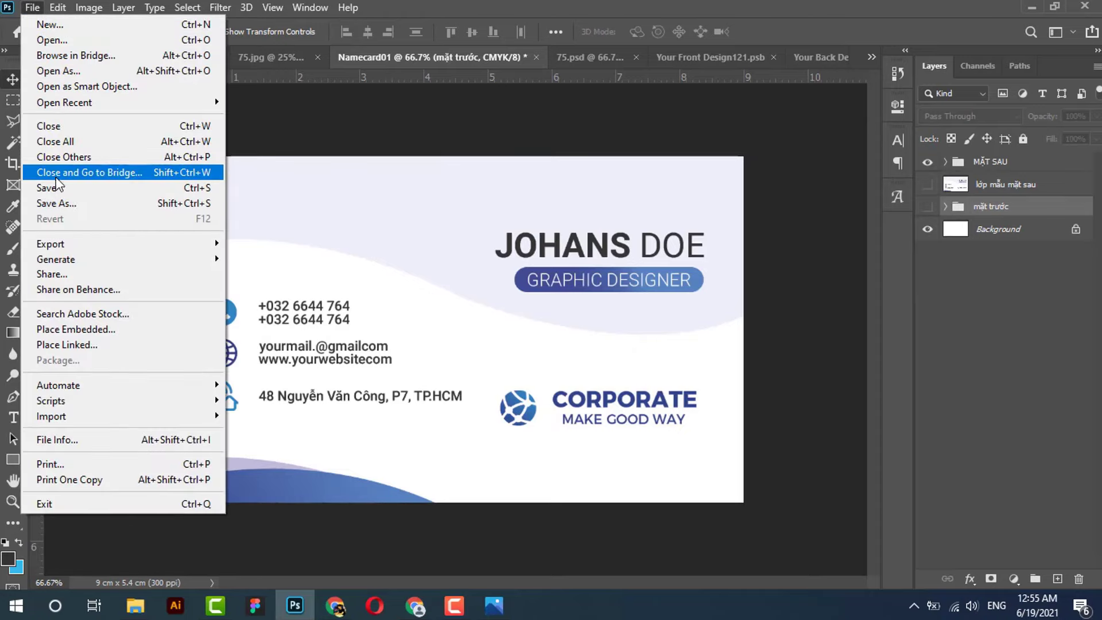
click(56, 188)
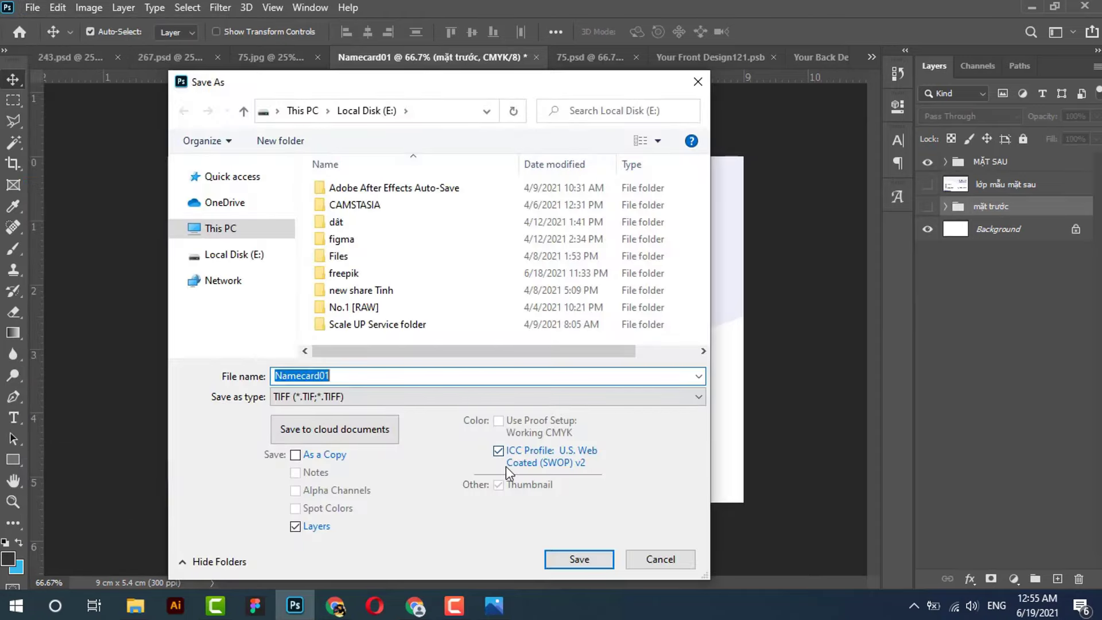
Step: Save Namecard01 as a layered TIFF on Local Disk (E:) with default TIFF options
click(237, 231)
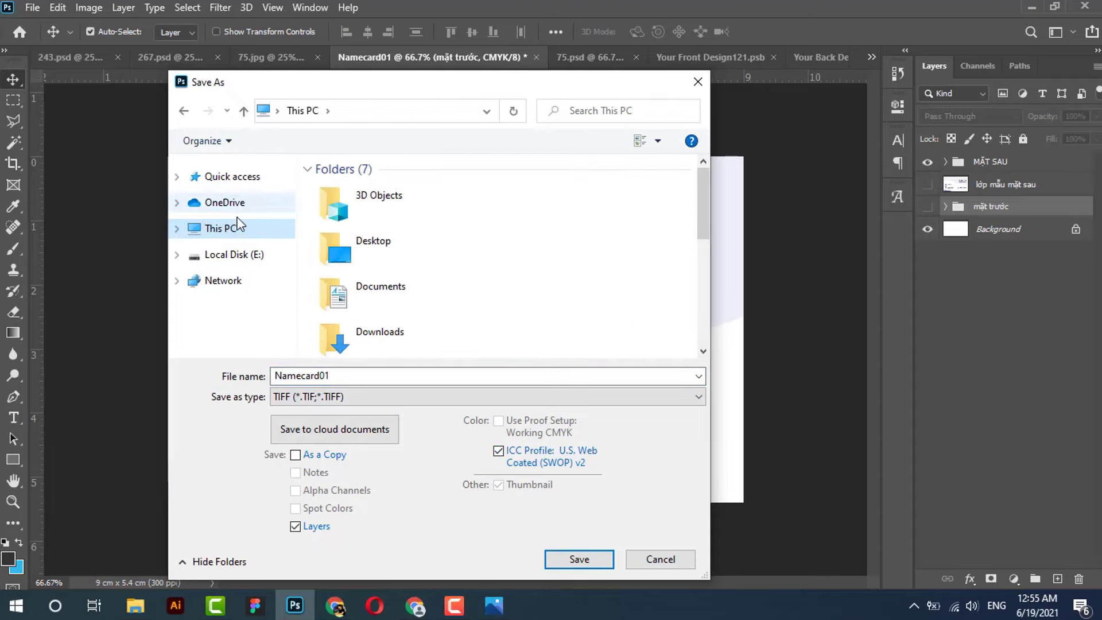
click(237, 255)
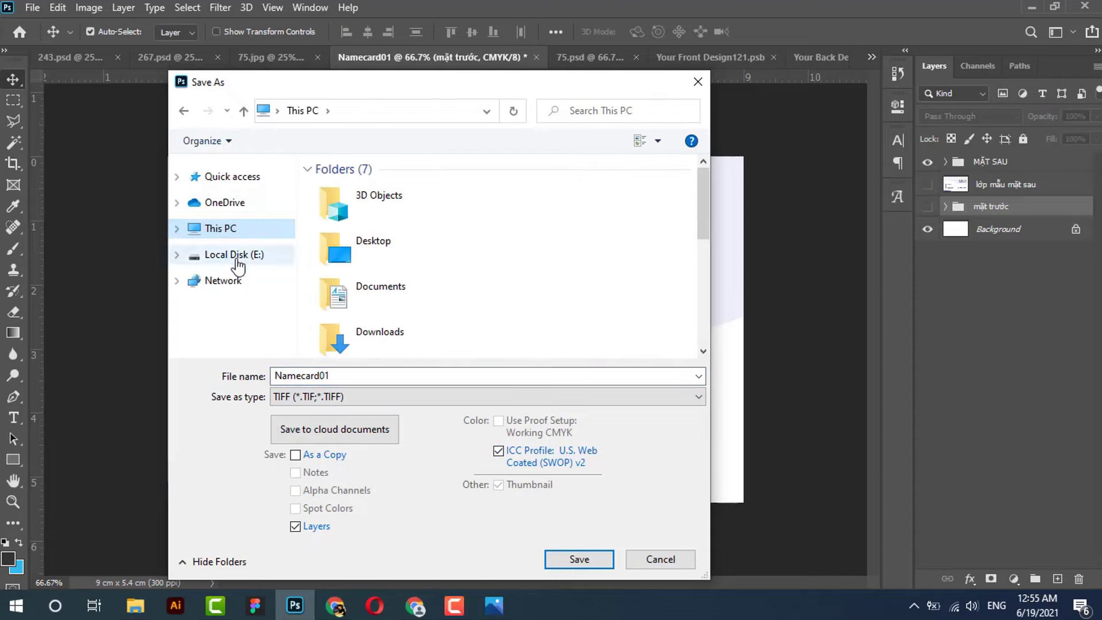
click(577, 565)
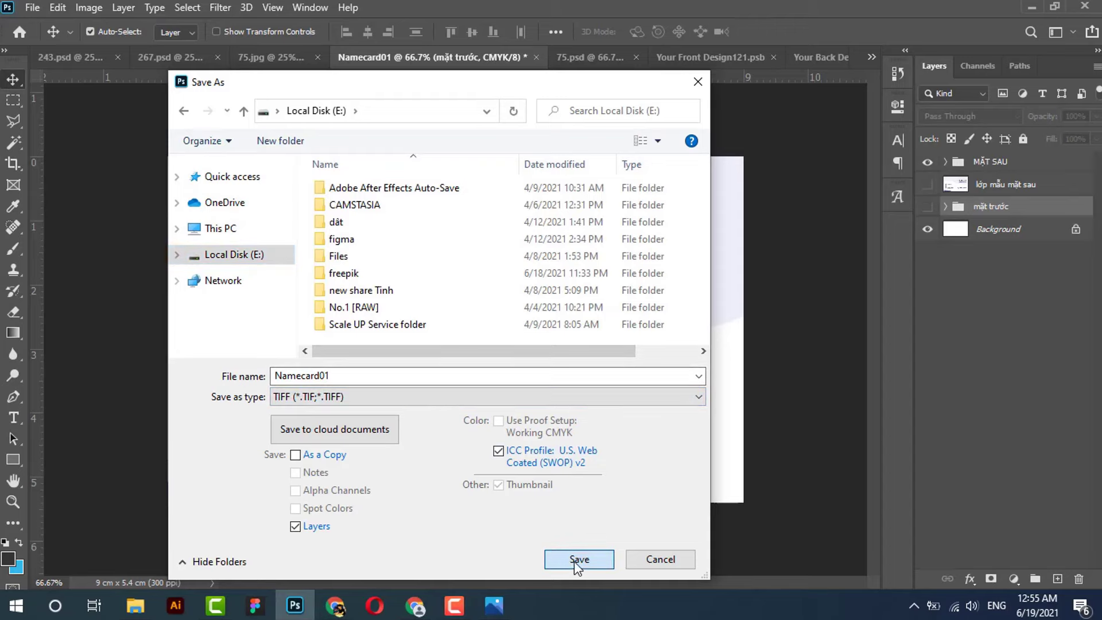
click(363, 401)
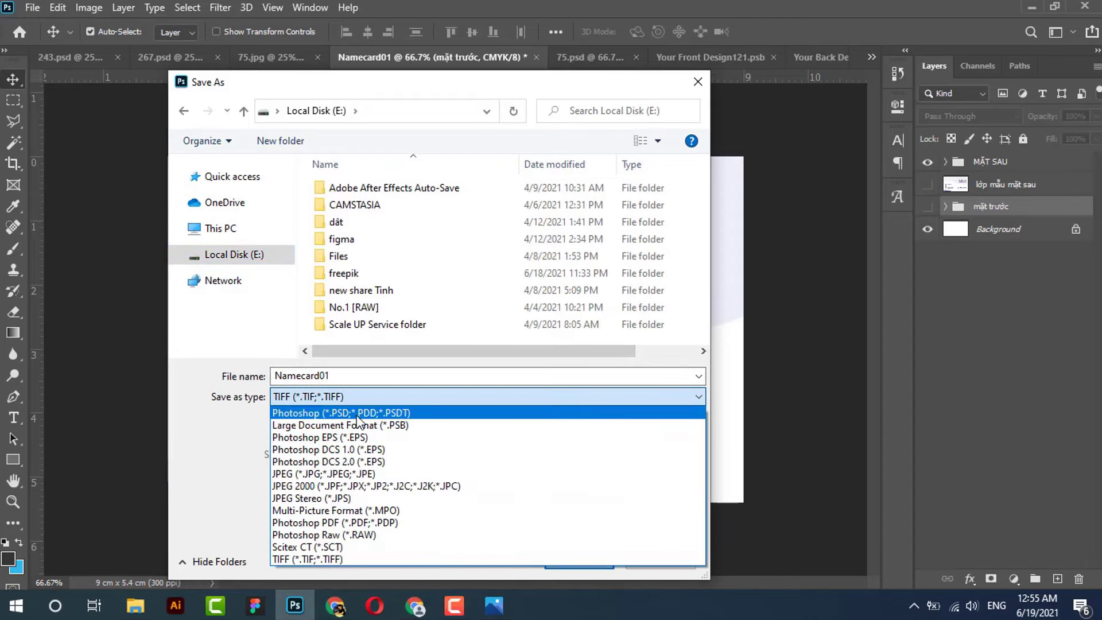
click(341, 560)
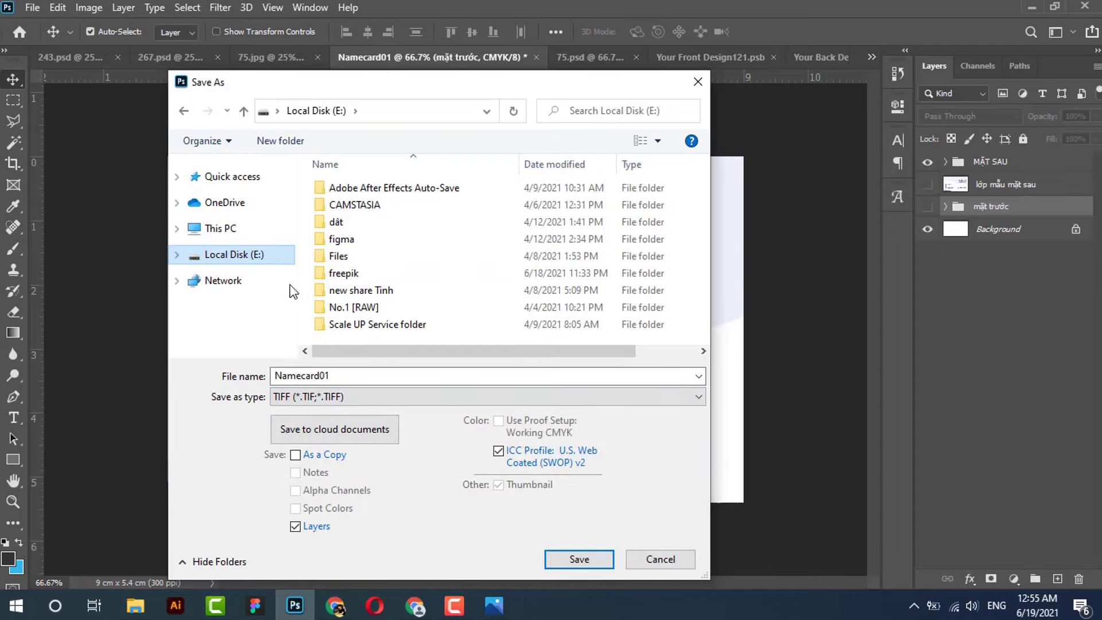
click(566, 559)
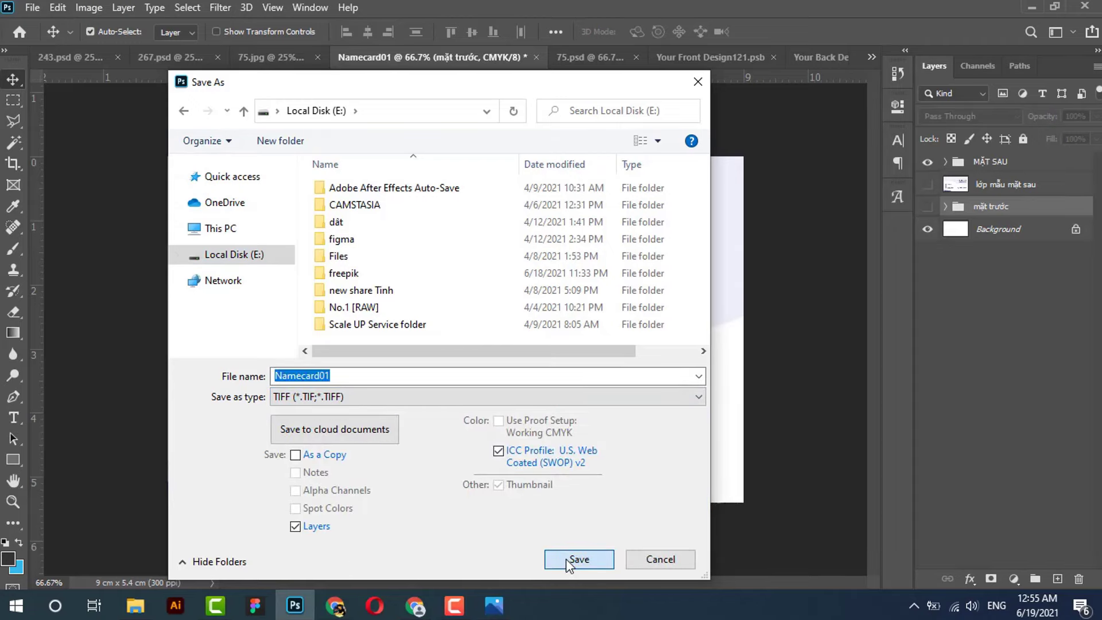
click(580, 560)
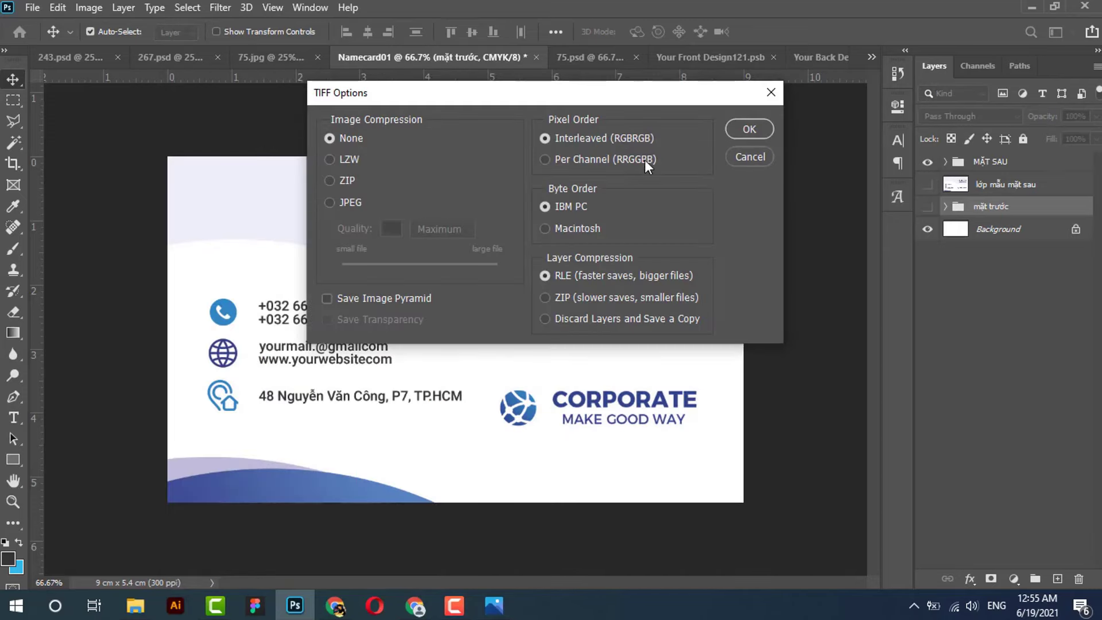
click(743, 136)
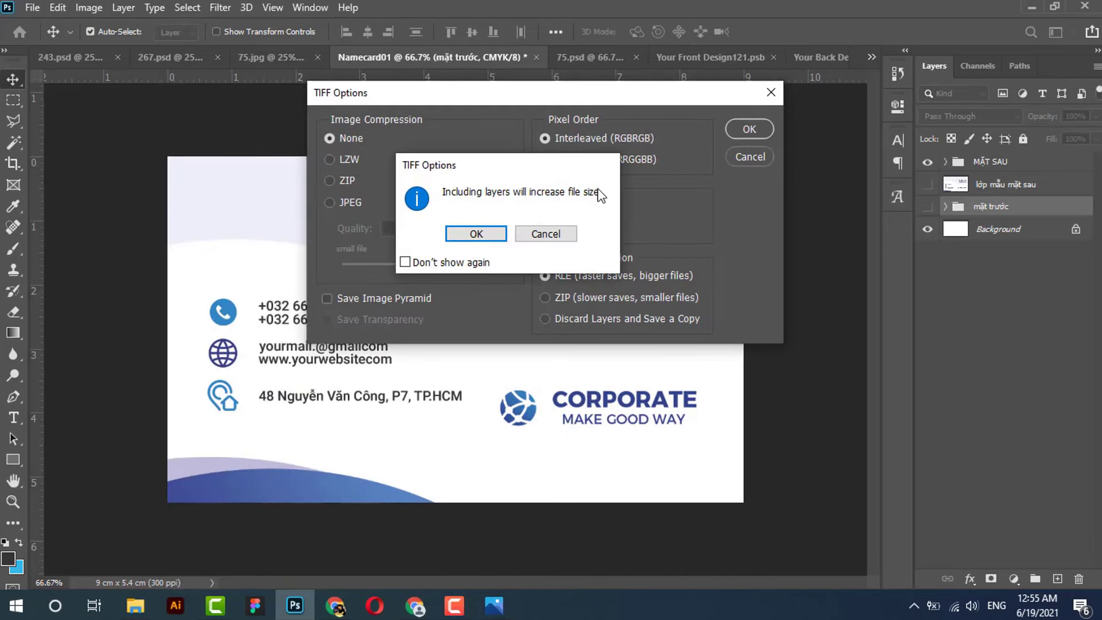
click(476, 234)
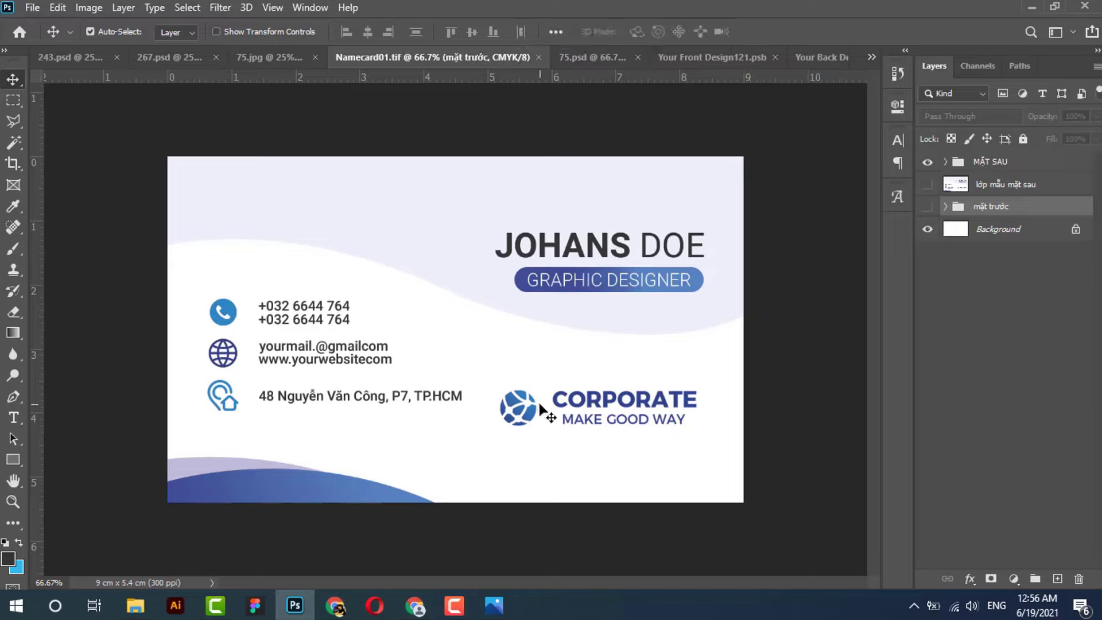
Step: On Local Disk (E:), find Namecard01 and check its Properties to confirm the 15.1 MB TIF
click(125, 602)
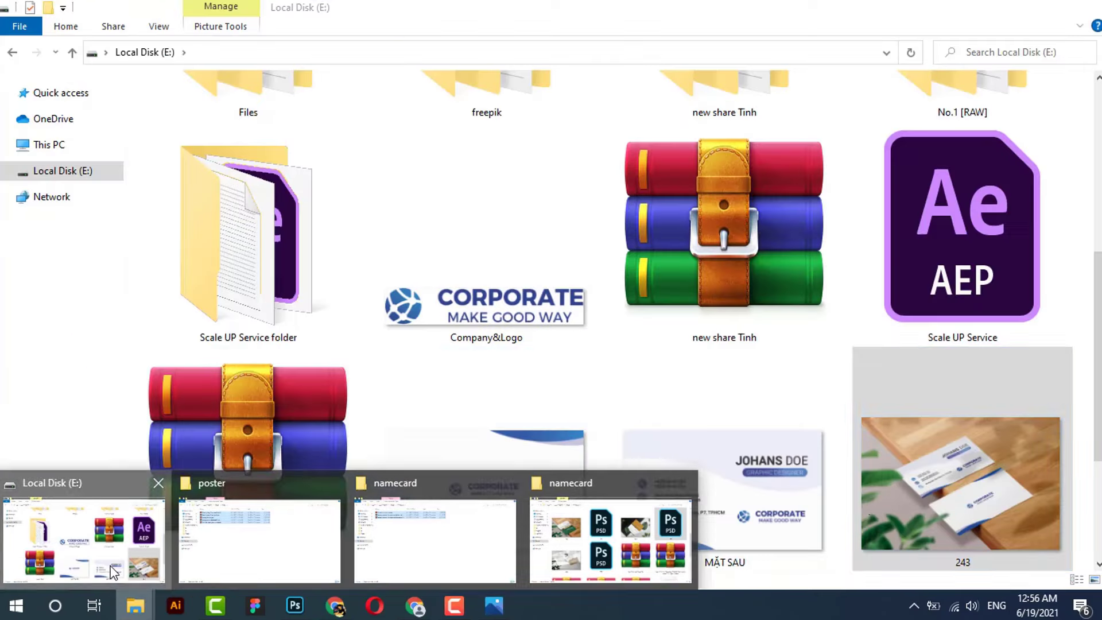
click(83, 539)
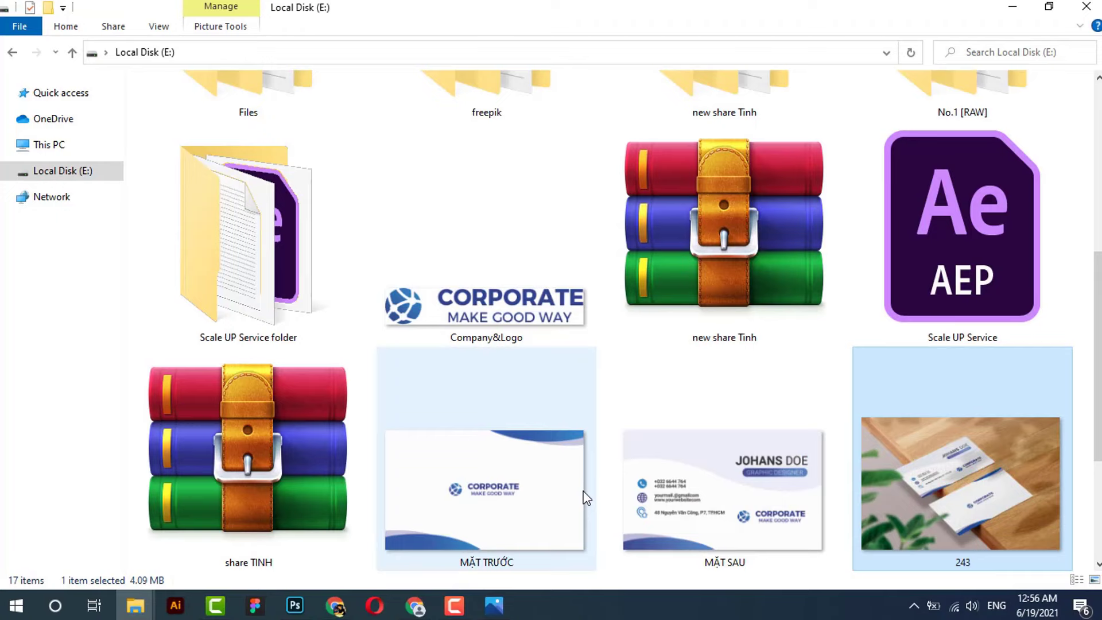
scroll(542, 457, down, 3)
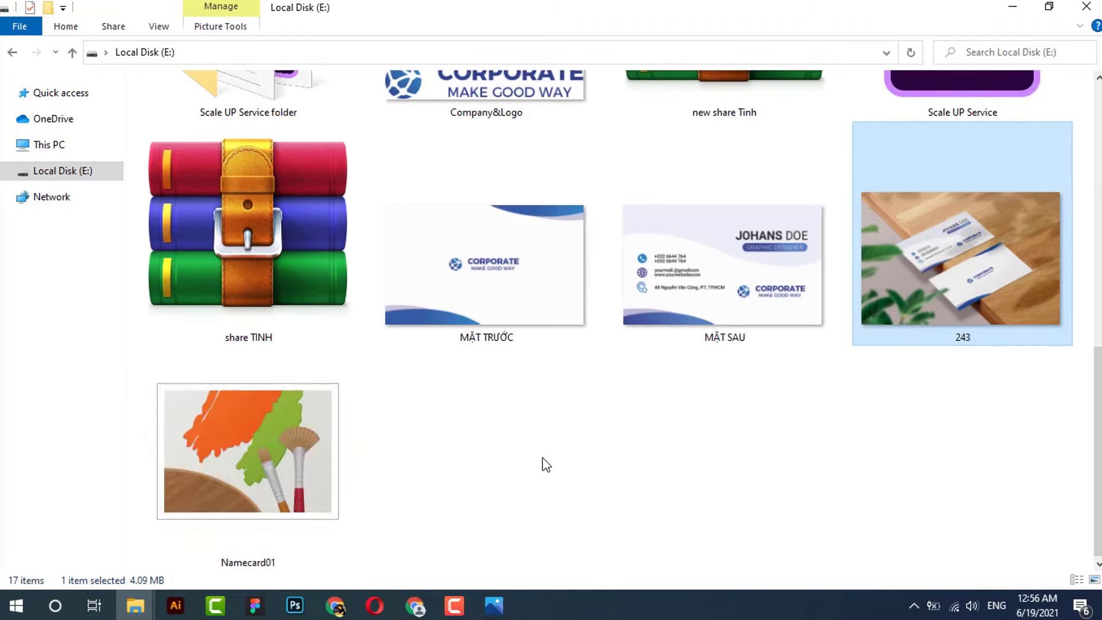
click(271, 537)
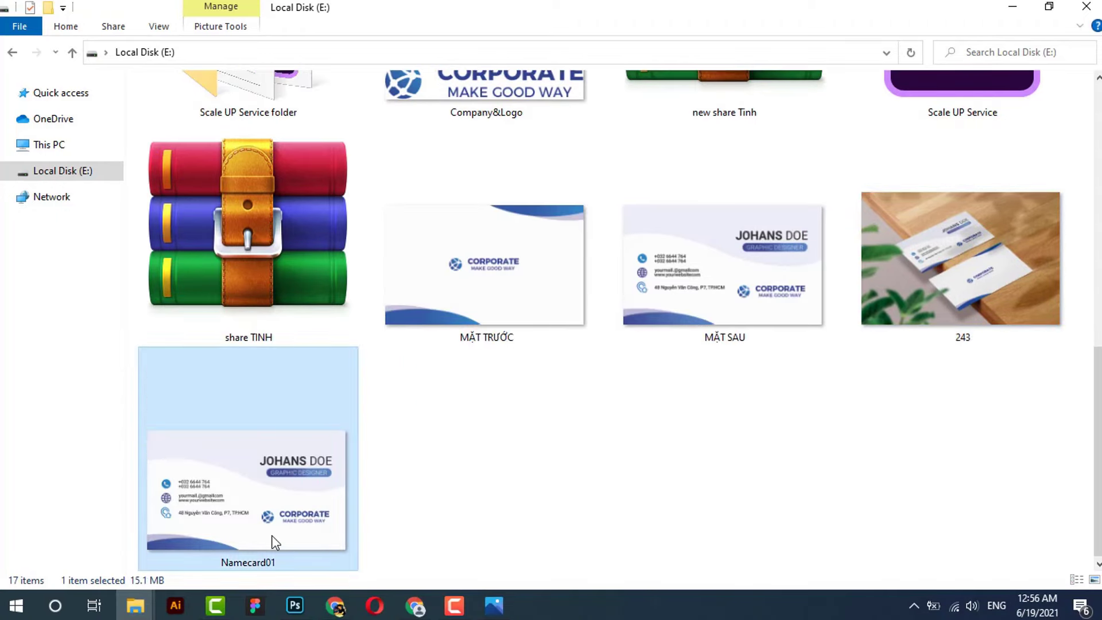
right_click(267, 525)
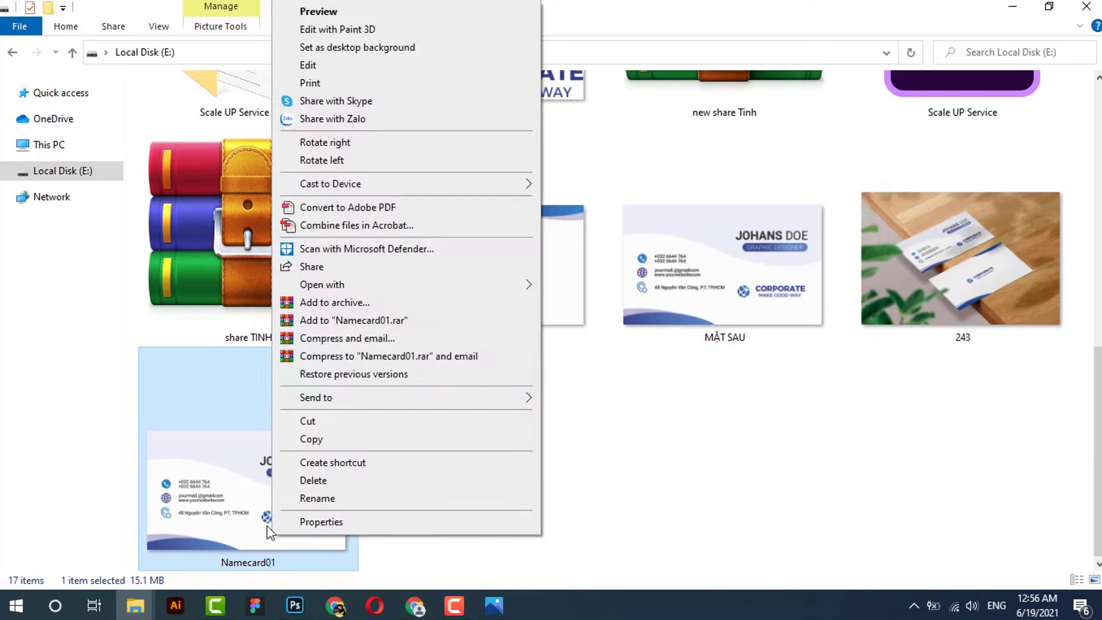
click(319, 522)
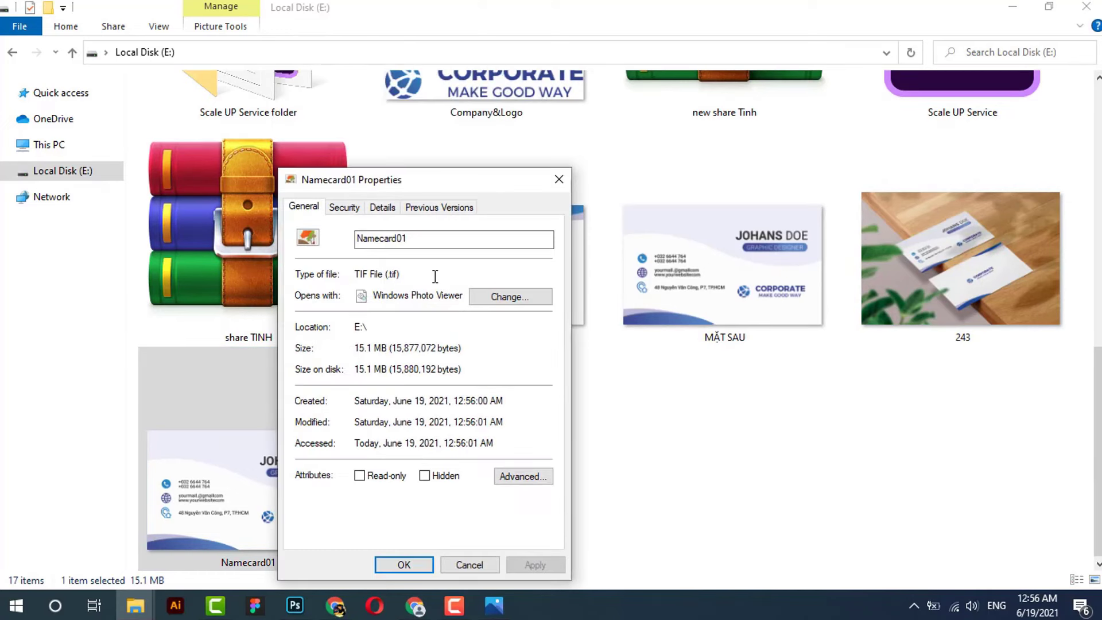
click(559, 179)
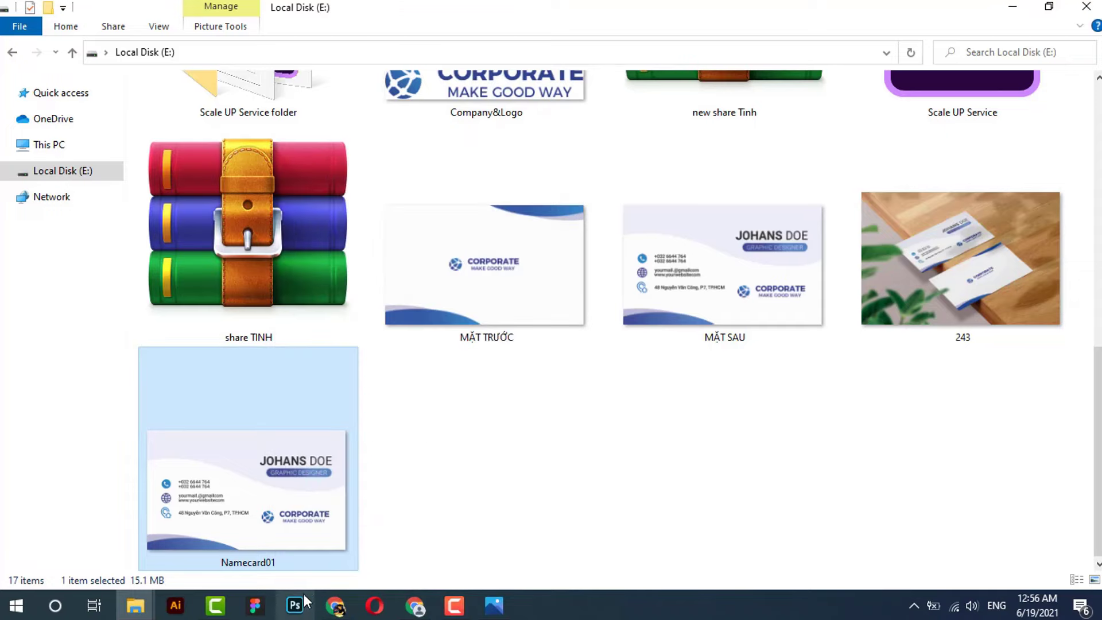
mouse_move(315, 559)
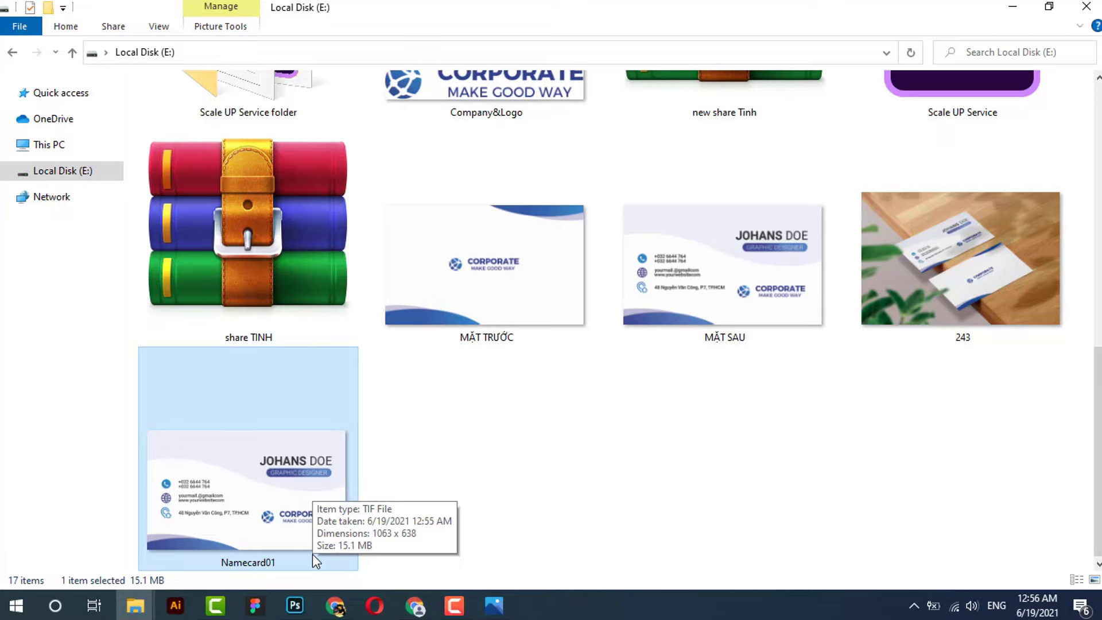
right_click(633, 409)
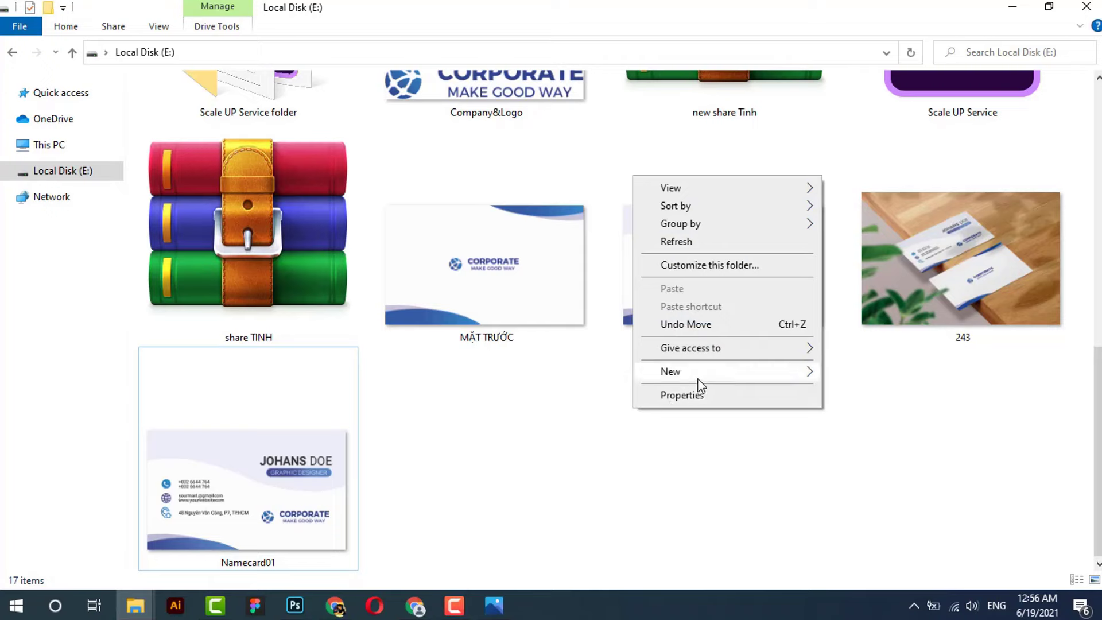
mouse_move(688, 371)
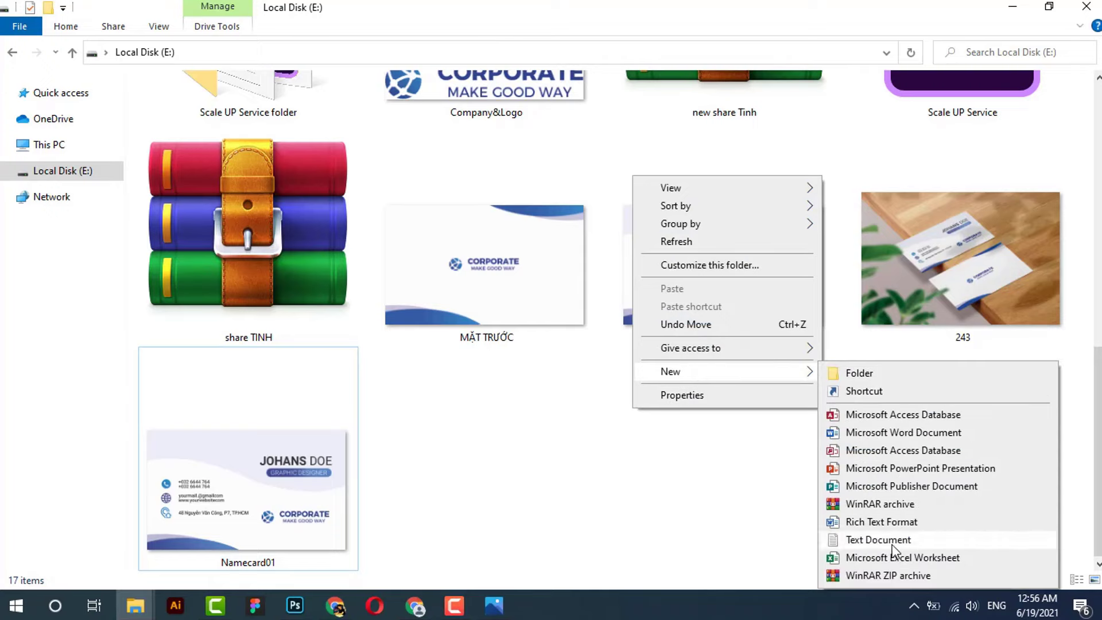
click(586, 481)
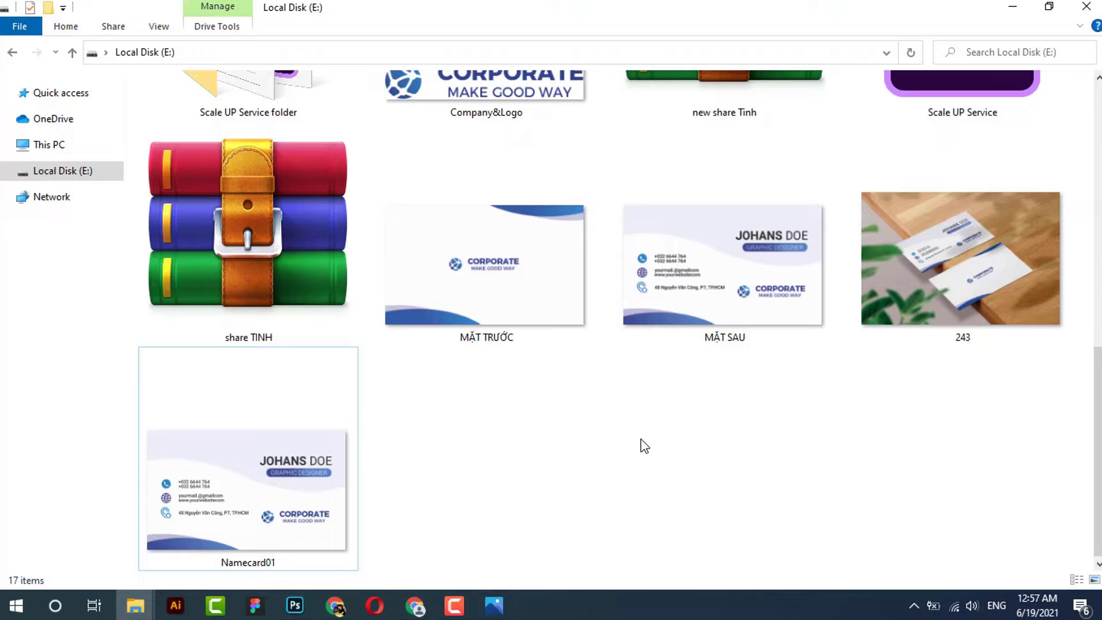
Step: In a new Chrome tab, search Google for 'mockup name card'
click(415, 606)
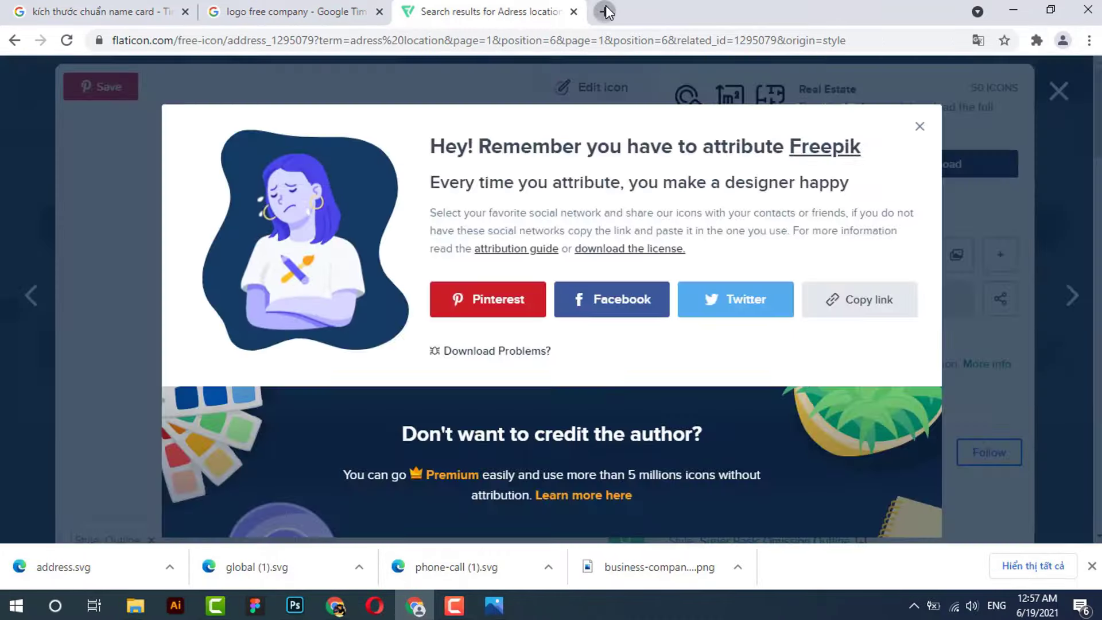
click(604, 12)
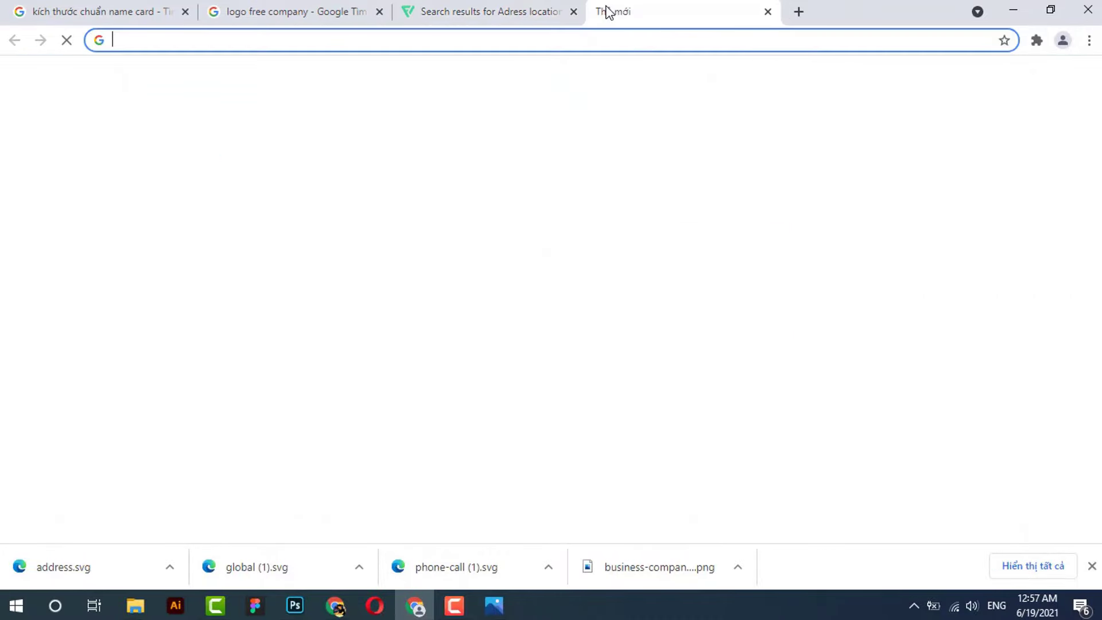
click(378, 40)
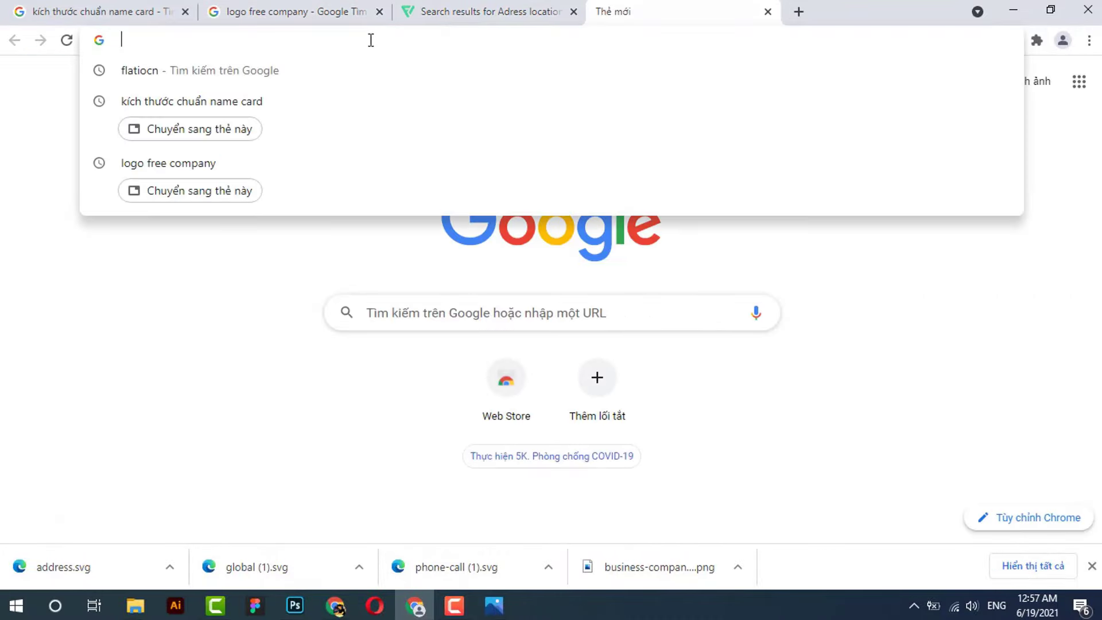
text(MOCKUP)
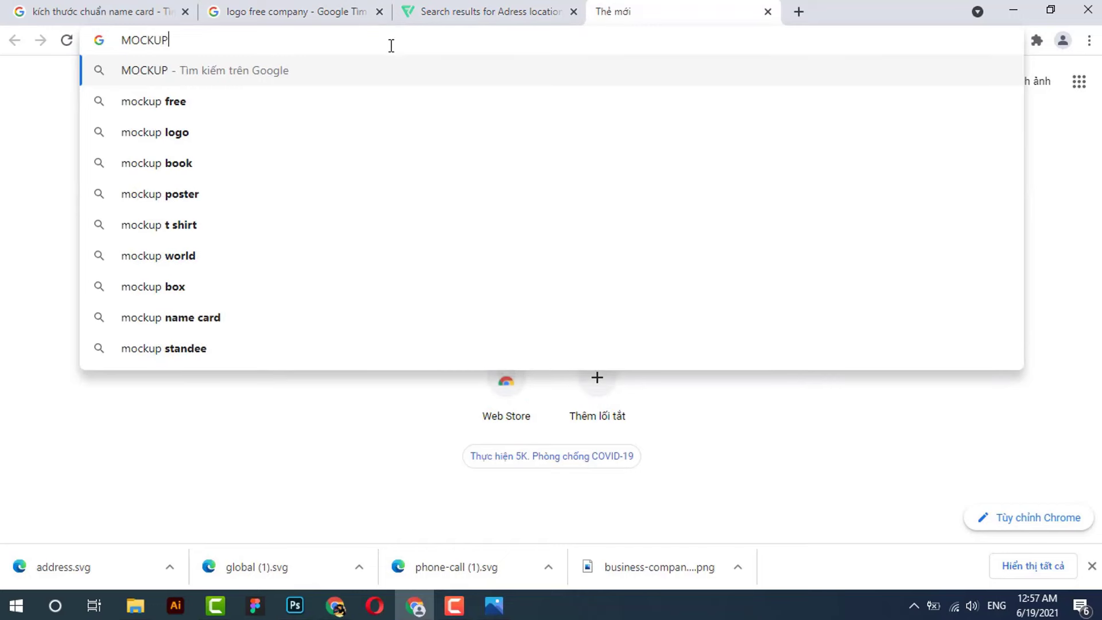
text( NAM)
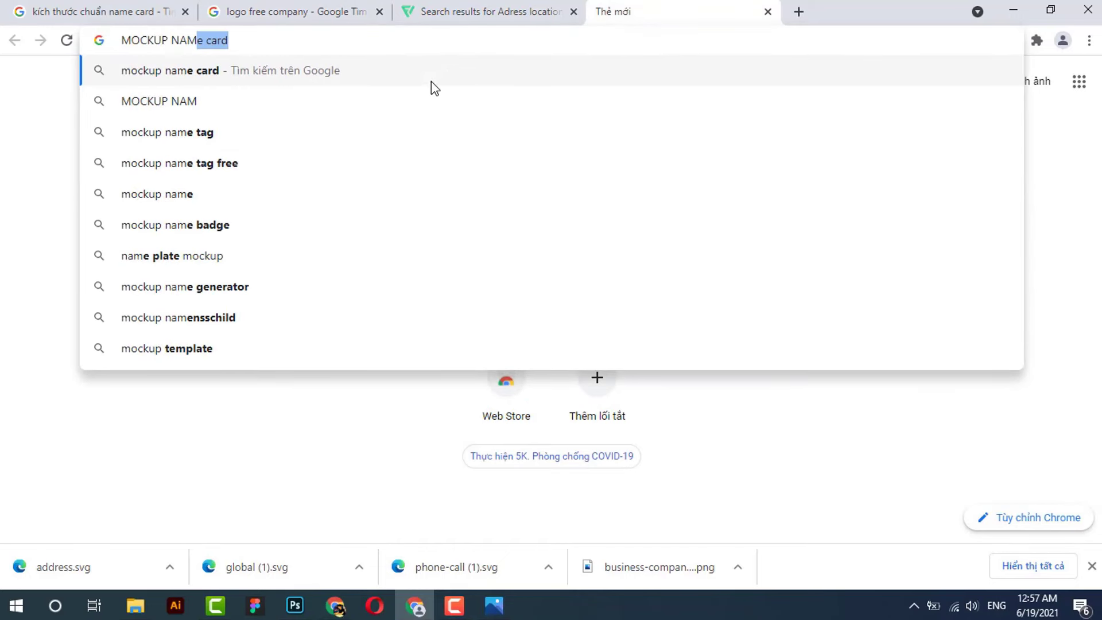
click(431, 81)
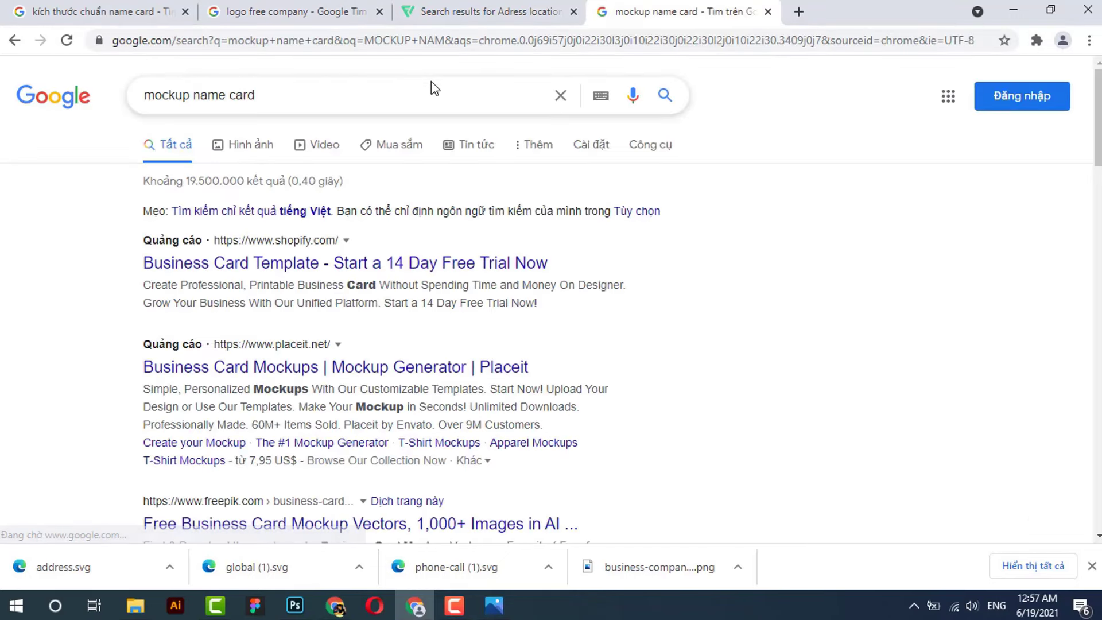
Step: Browse the Google Images results of business card mockup designs
click(266, 149)
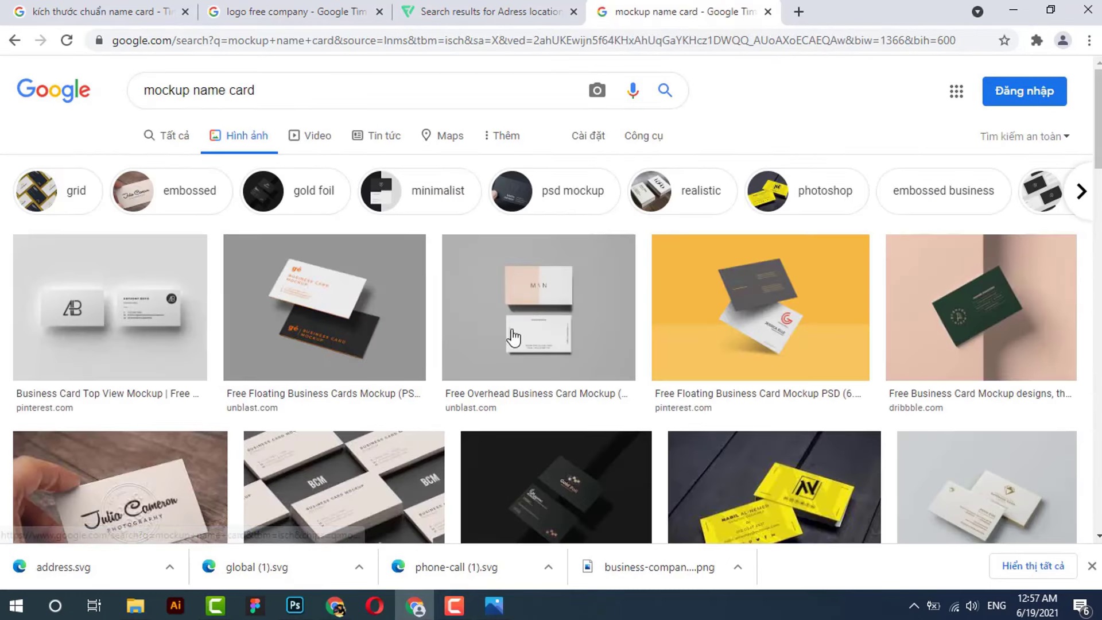
scroll(634, 308, down, 1)
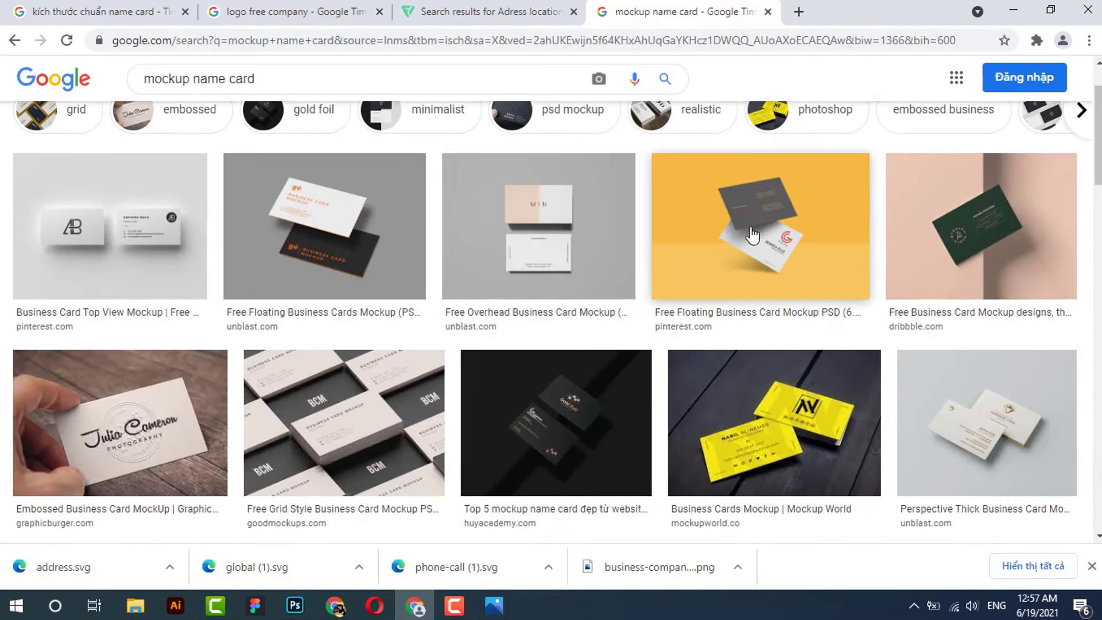
scroll(777, 347, down, 2)
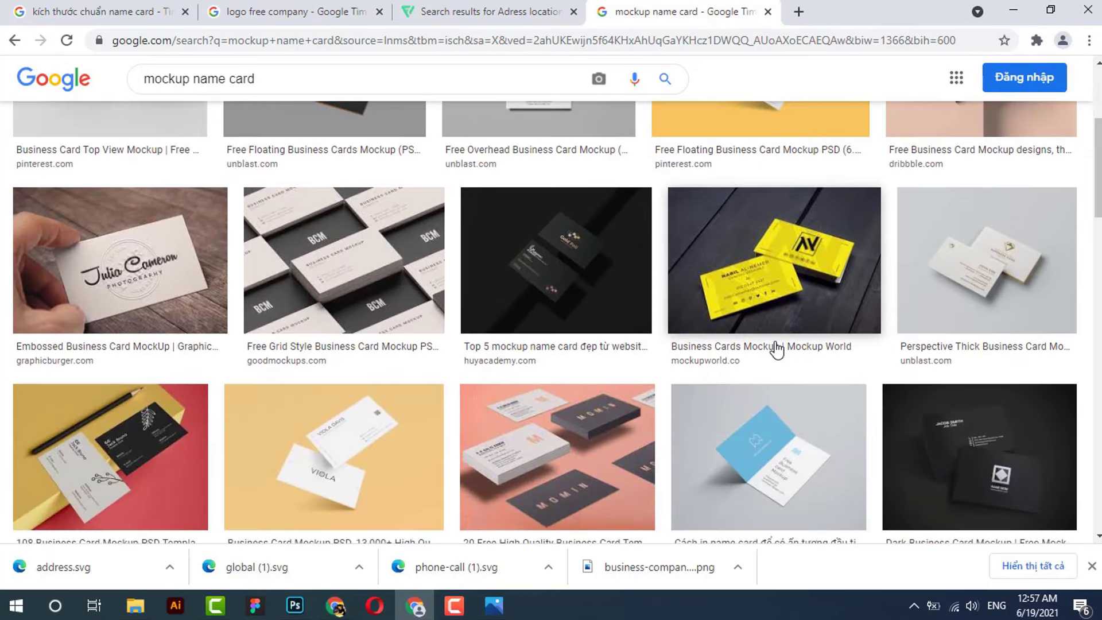
scroll(728, 367, down, 3)
scroll(688, 387, up, 1)
scroll(711, 353, up, 4)
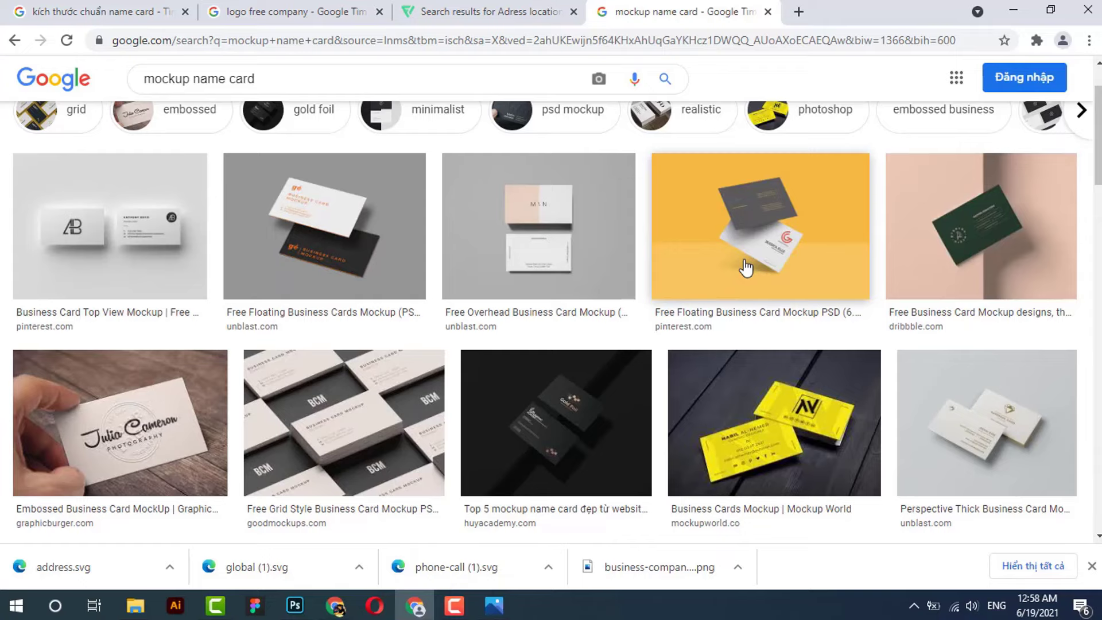
Step: Return to Photoshop's 243.psd wooden-table mockup showing both CORPORATE card sides
click(295, 604)
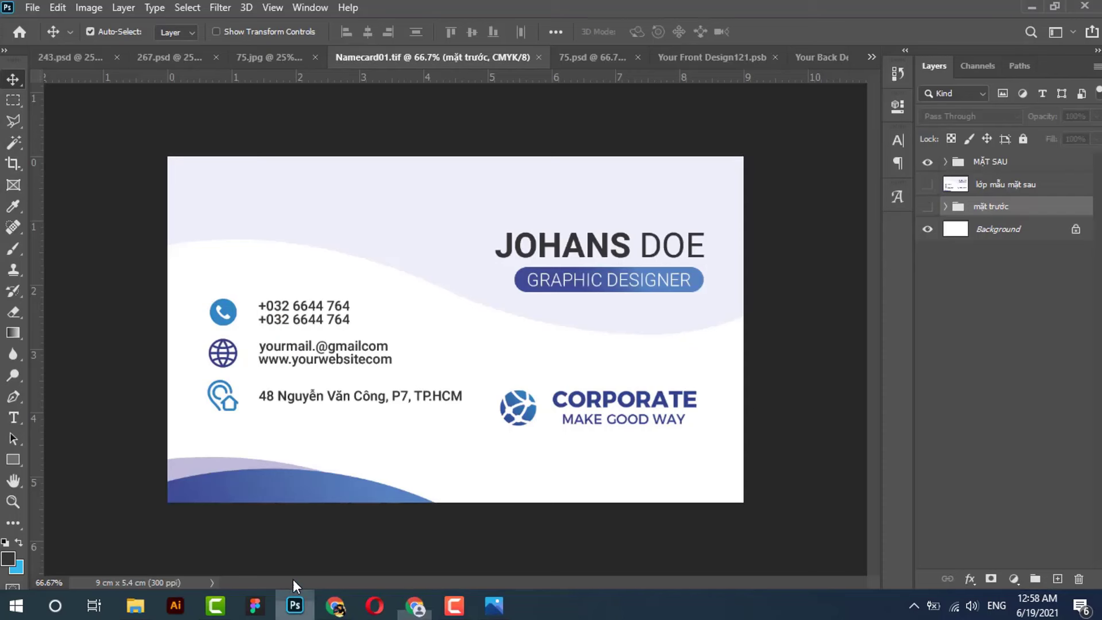
click(79, 58)
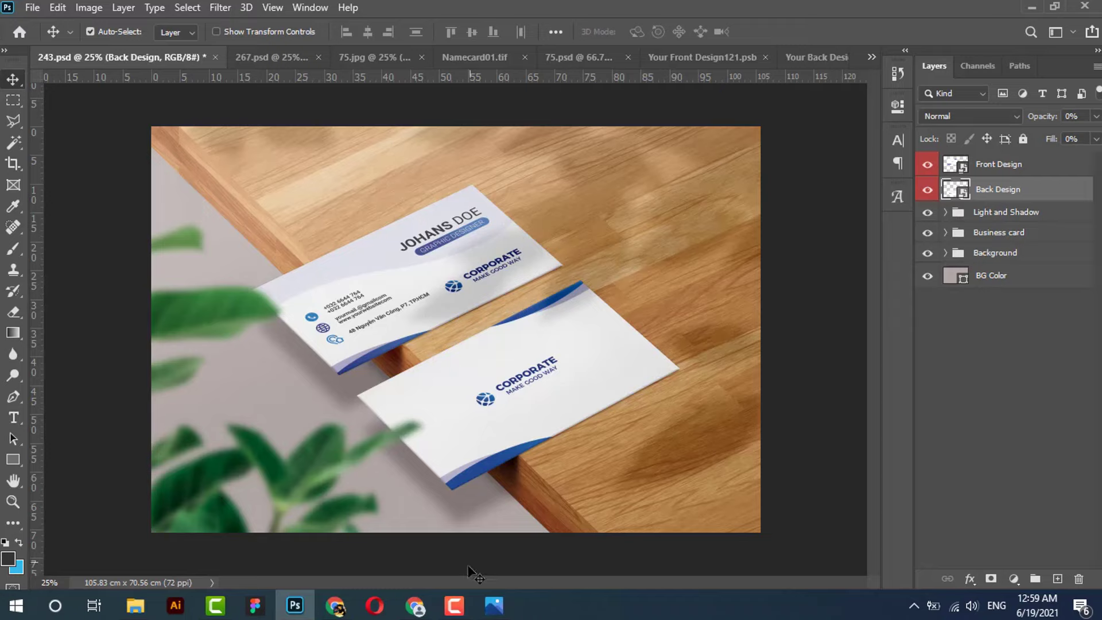
click(453, 605)
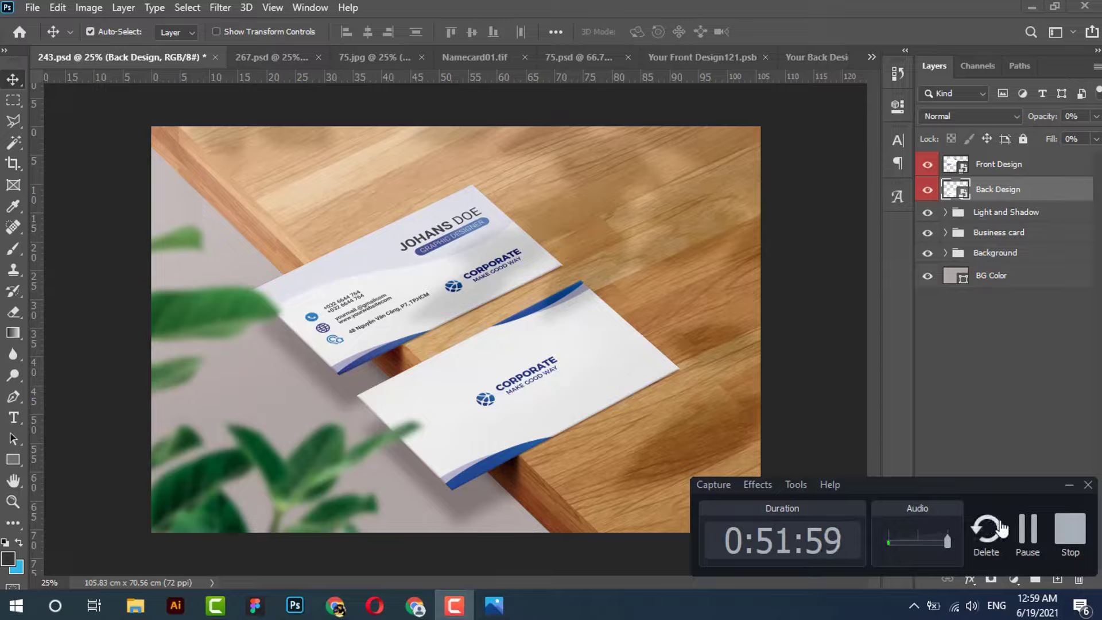
click(1068, 533)
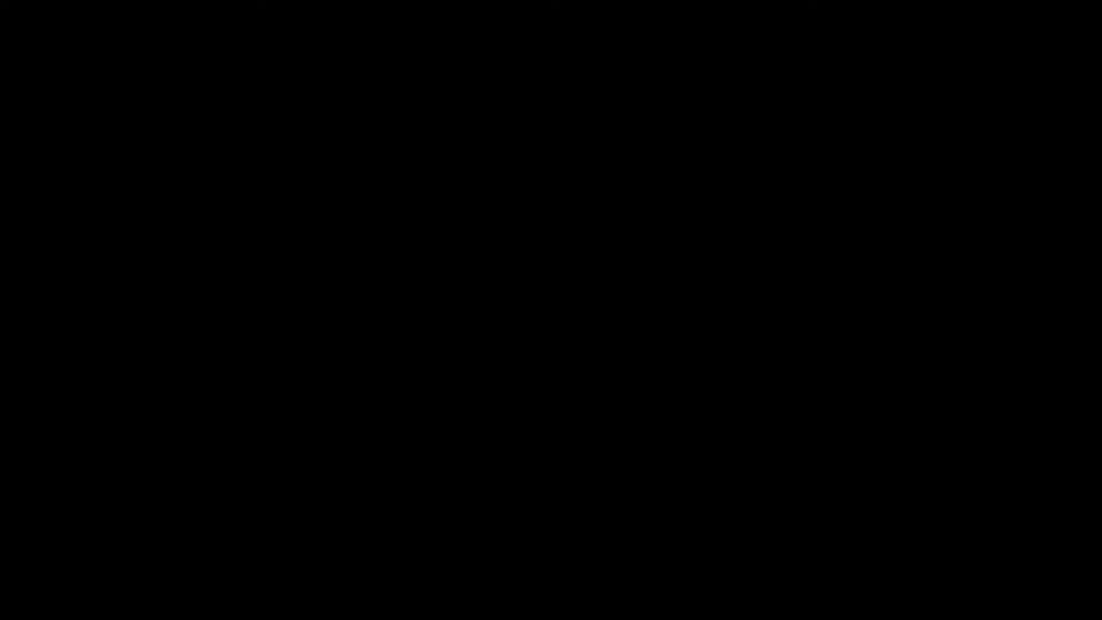